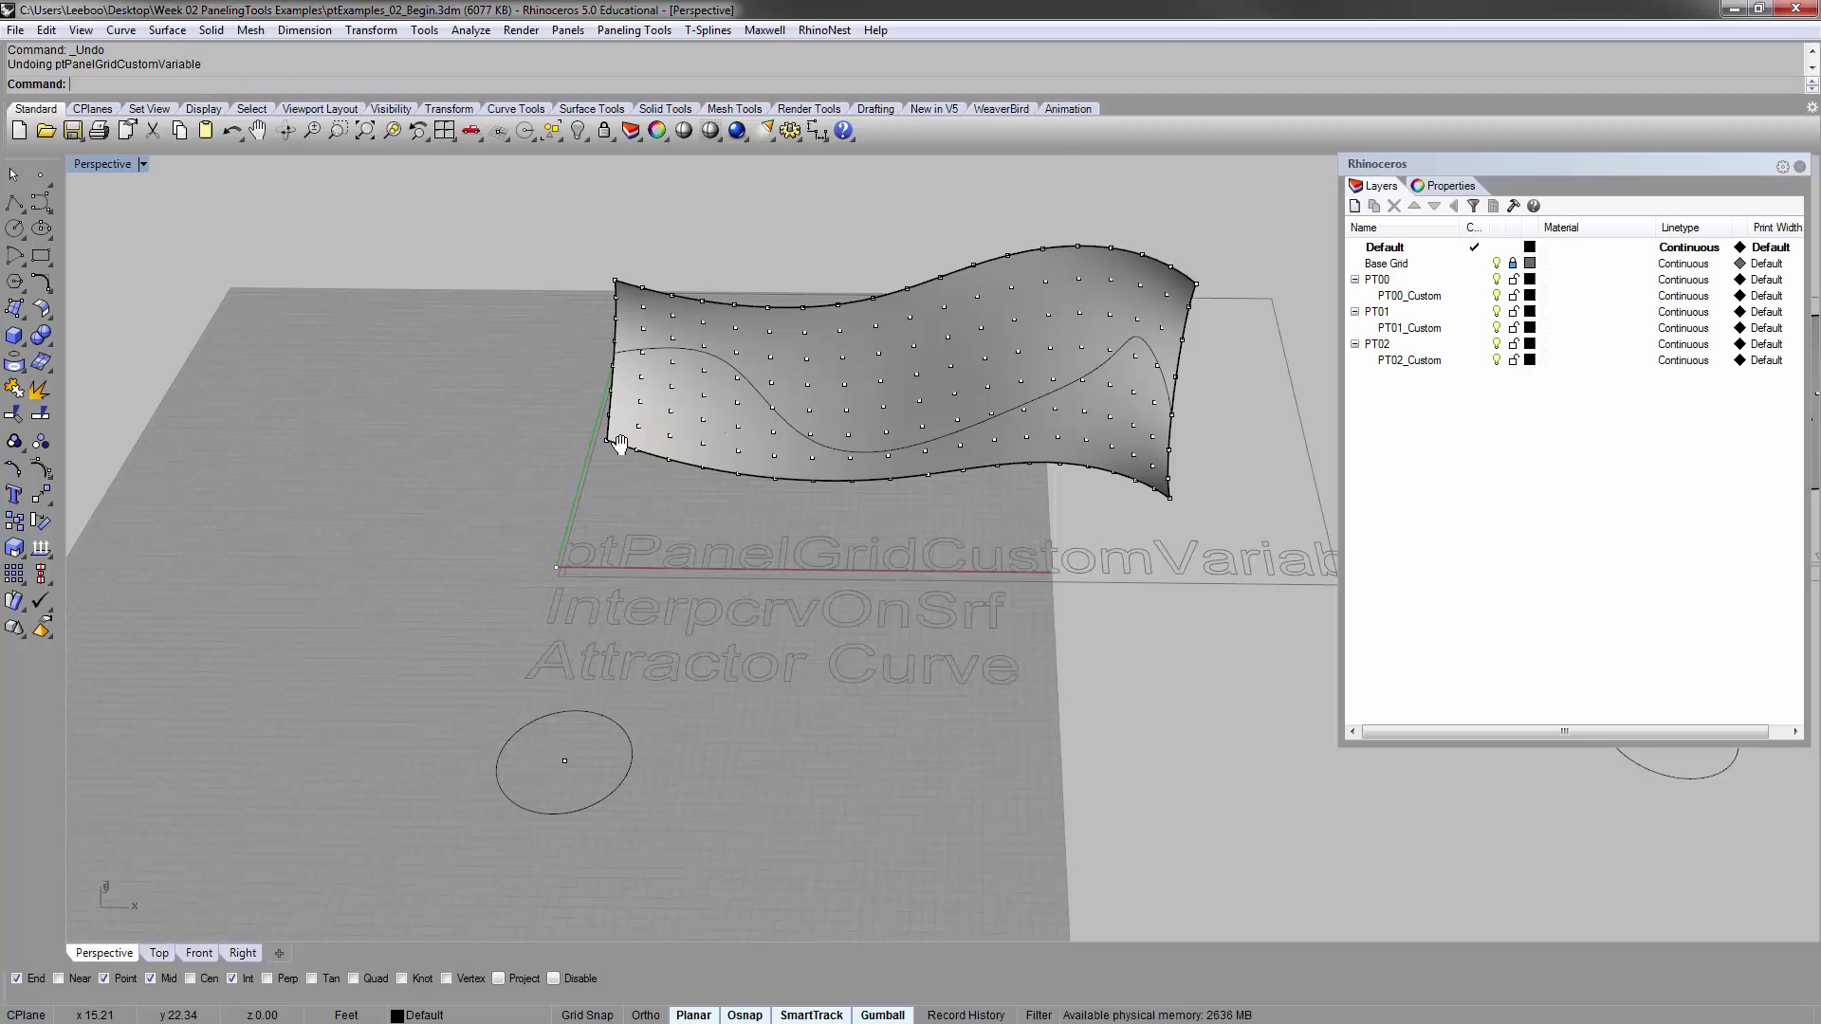
Examine the wavy surface, its grid points and the curve lying on it in the ptPanelGridCustomVariable example
scroll(471, 462, down, 6)
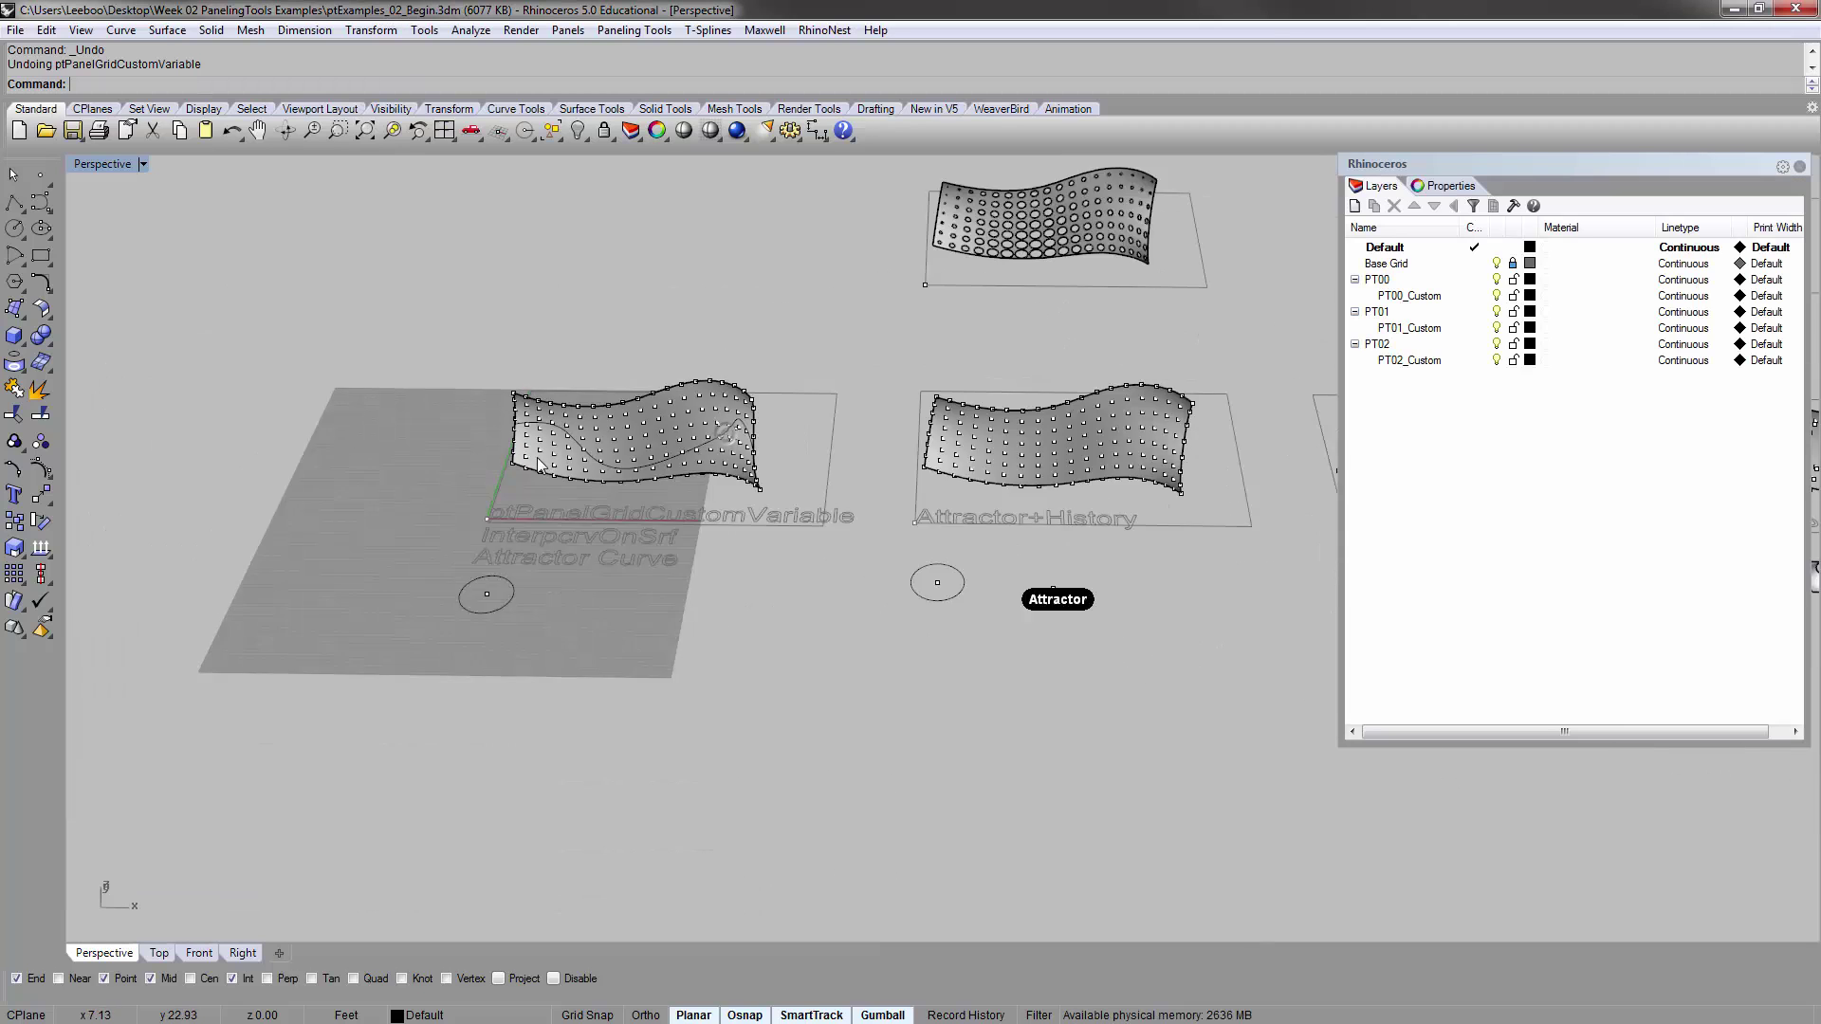
shift+right_drag(470, 462, 897, 502)
scroll(1017, 441, up, 9)
mouse_move(653, 482)
shift+right_down()
mouse_move(886, 346)
mouse_move(632, 512)
mouse_move(555, 526)
mouse_move(661, 477)
shift+right_up()
scroll(575, 552, up, 4)
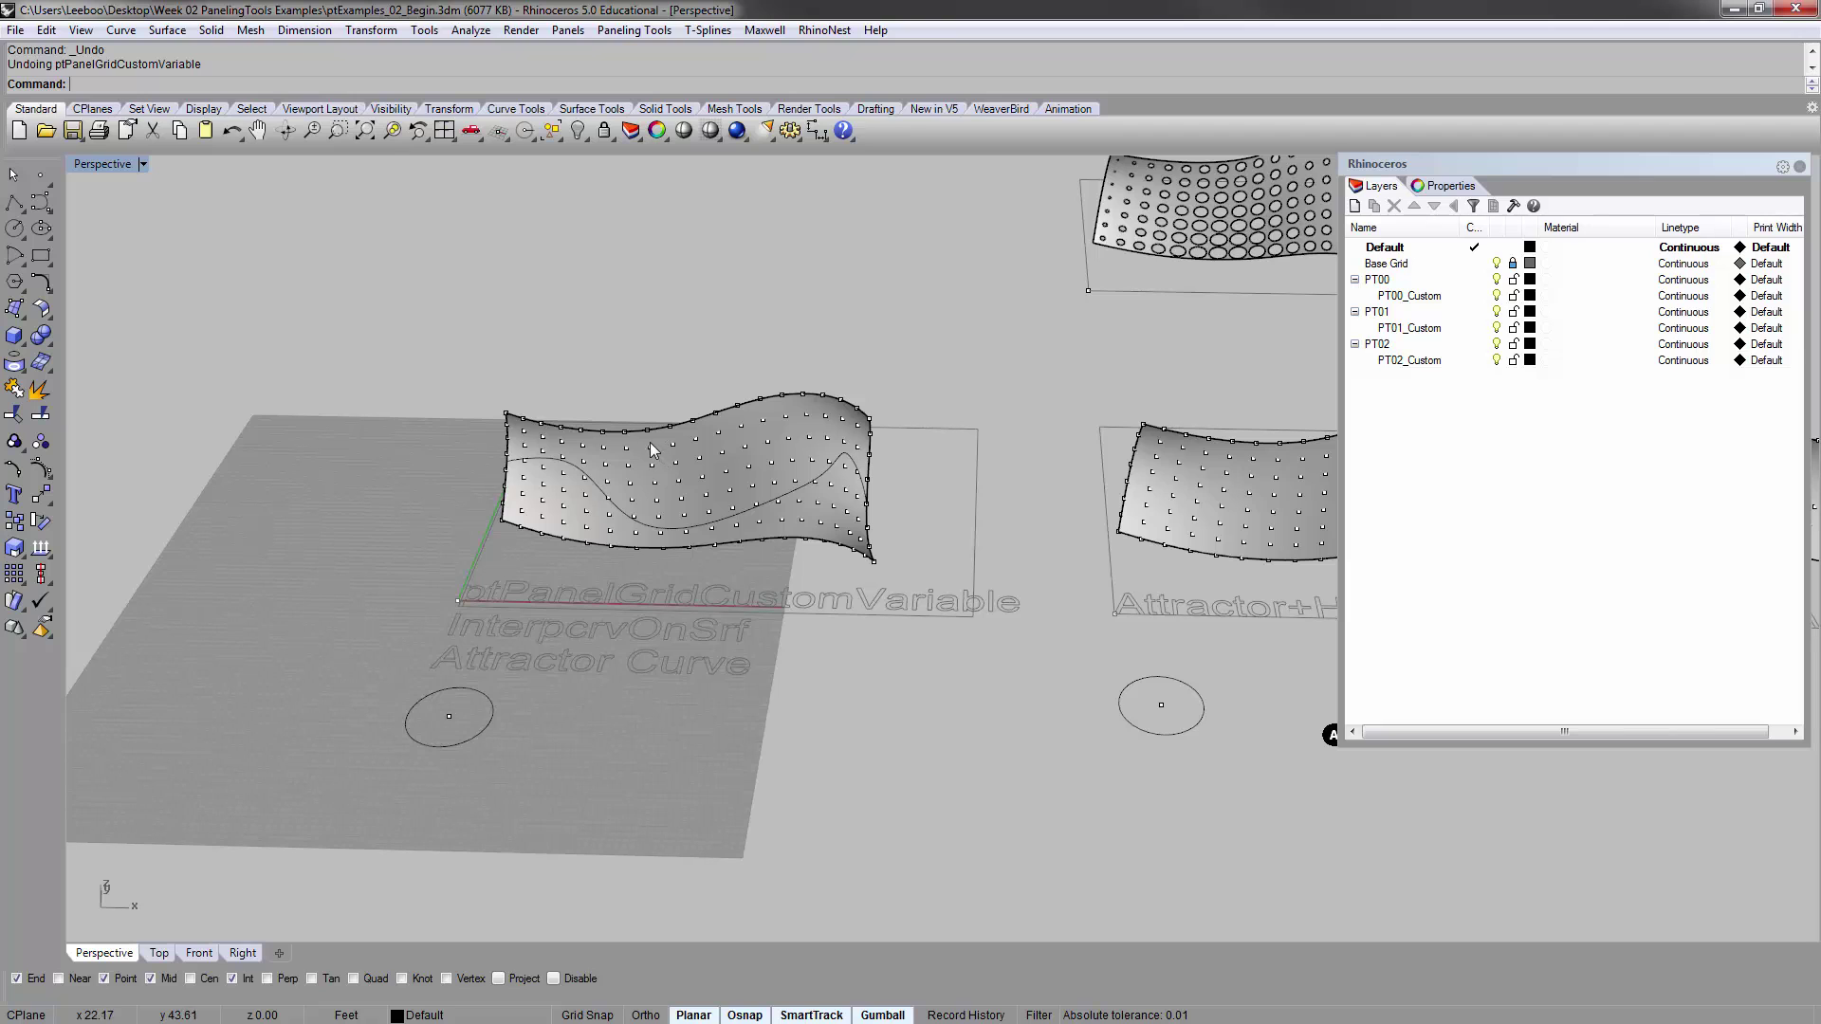
scroll(653, 449, up, 5)
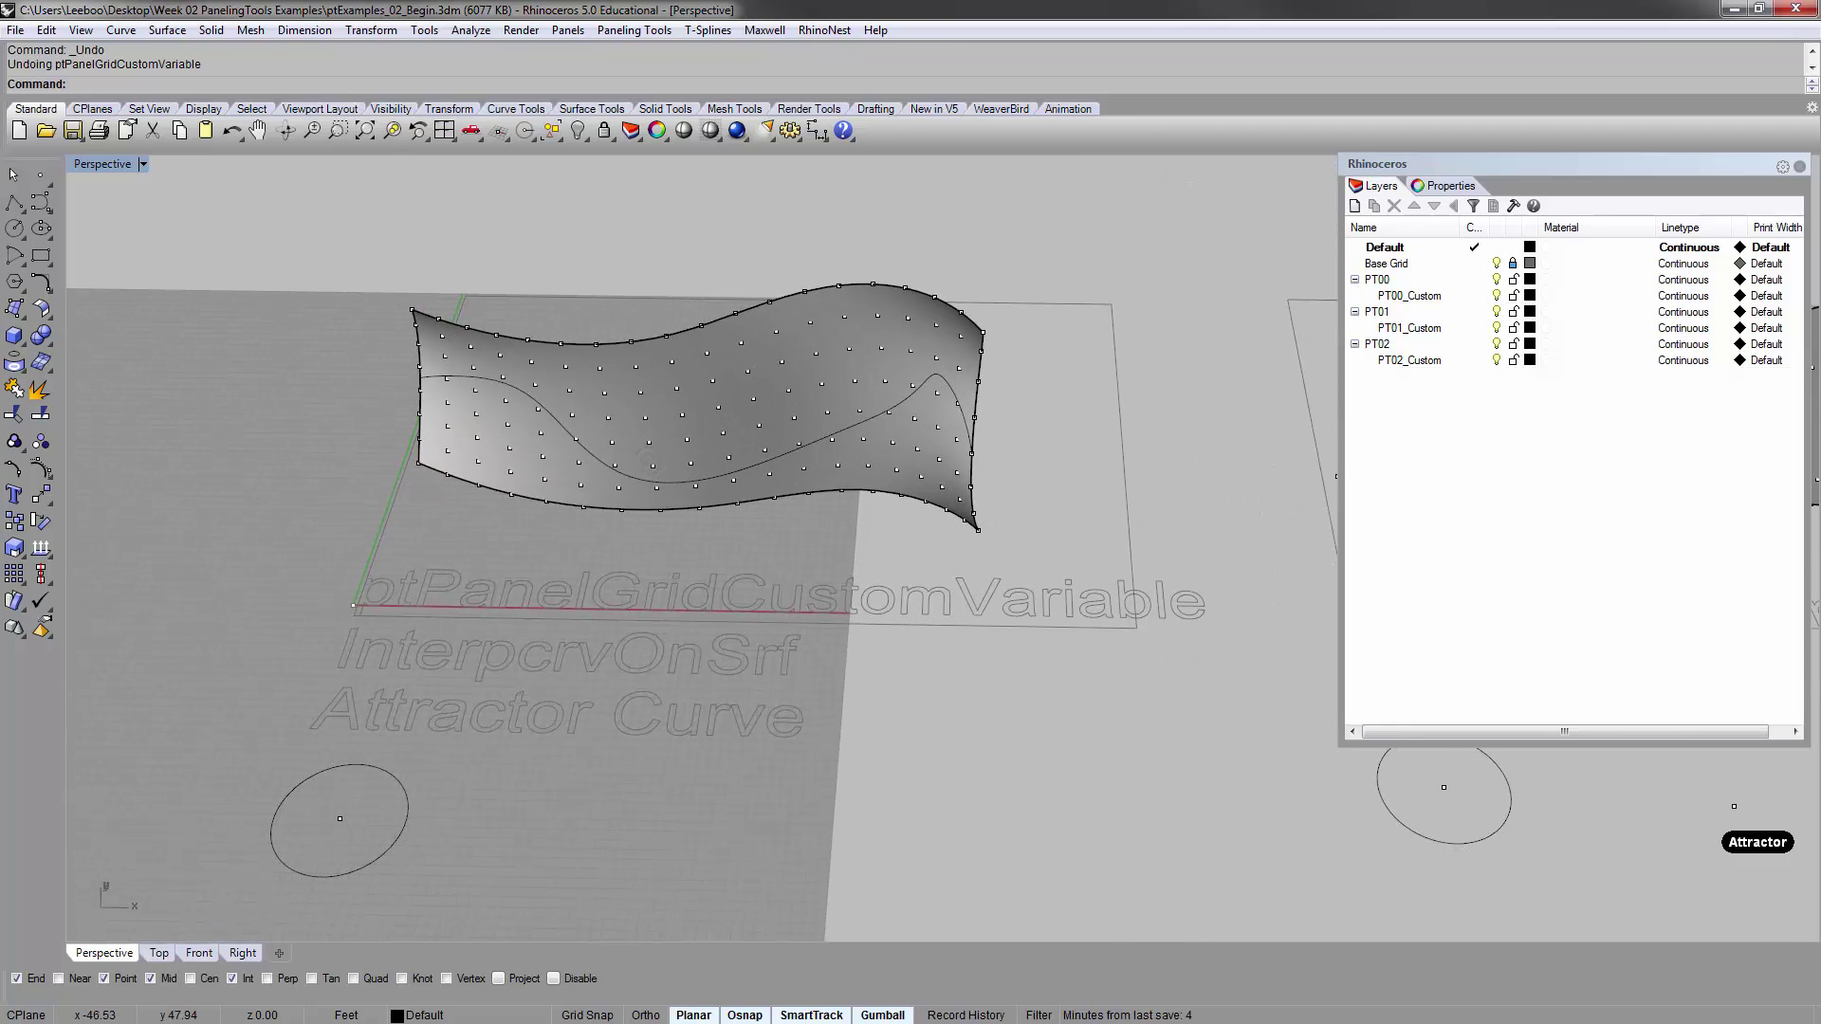
key(alt+Tab)
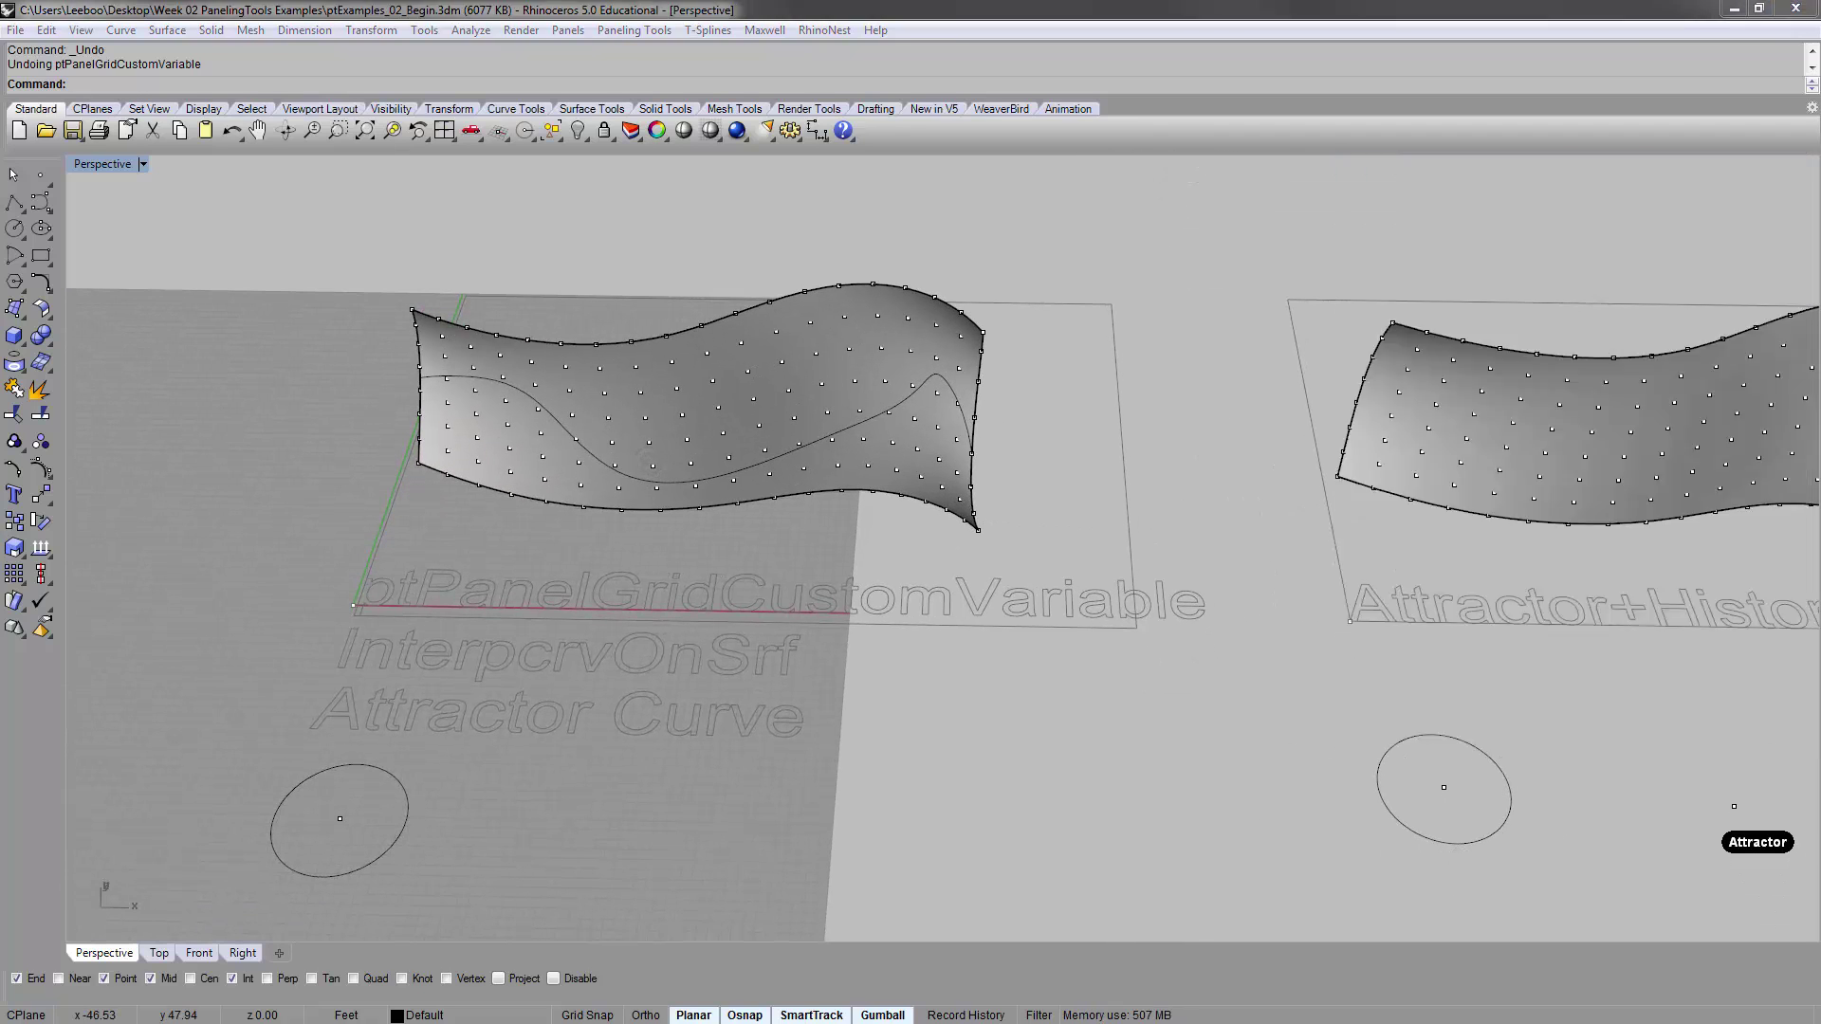
click(1069, 252)
shift+right_drag(932, 366, 948, 439)
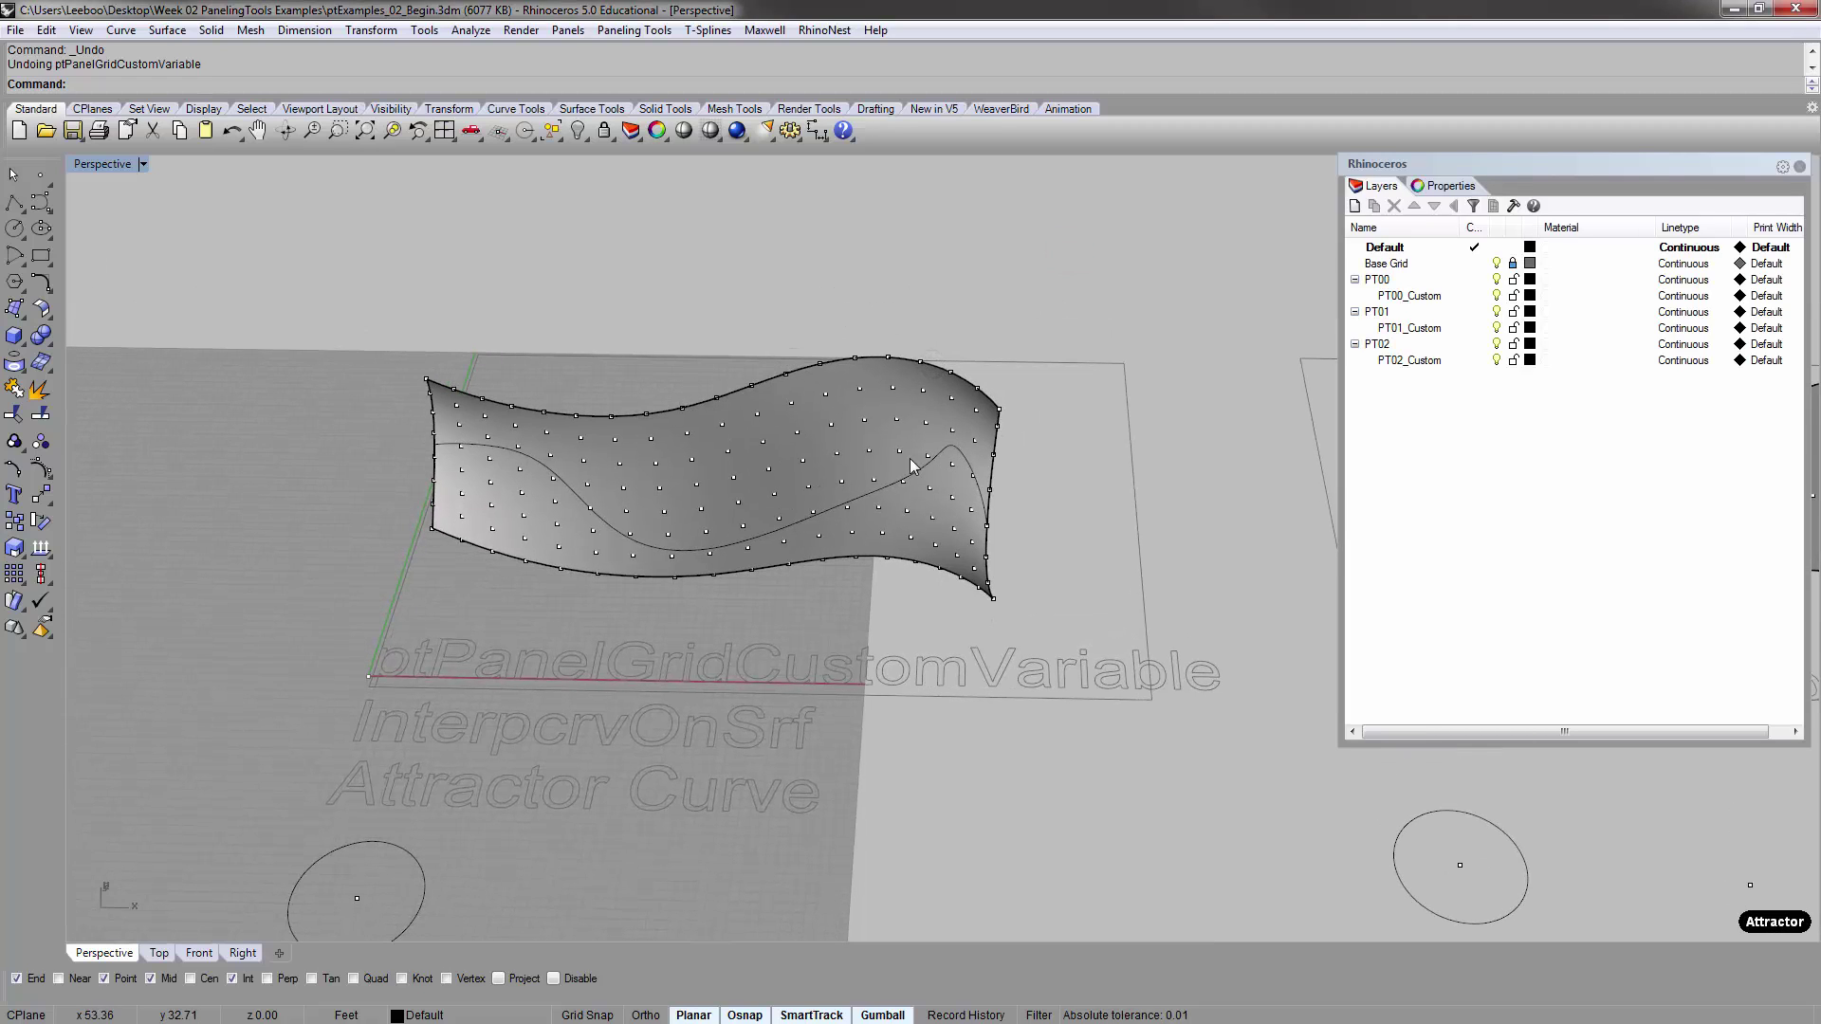
scroll(664, 469, up, 8)
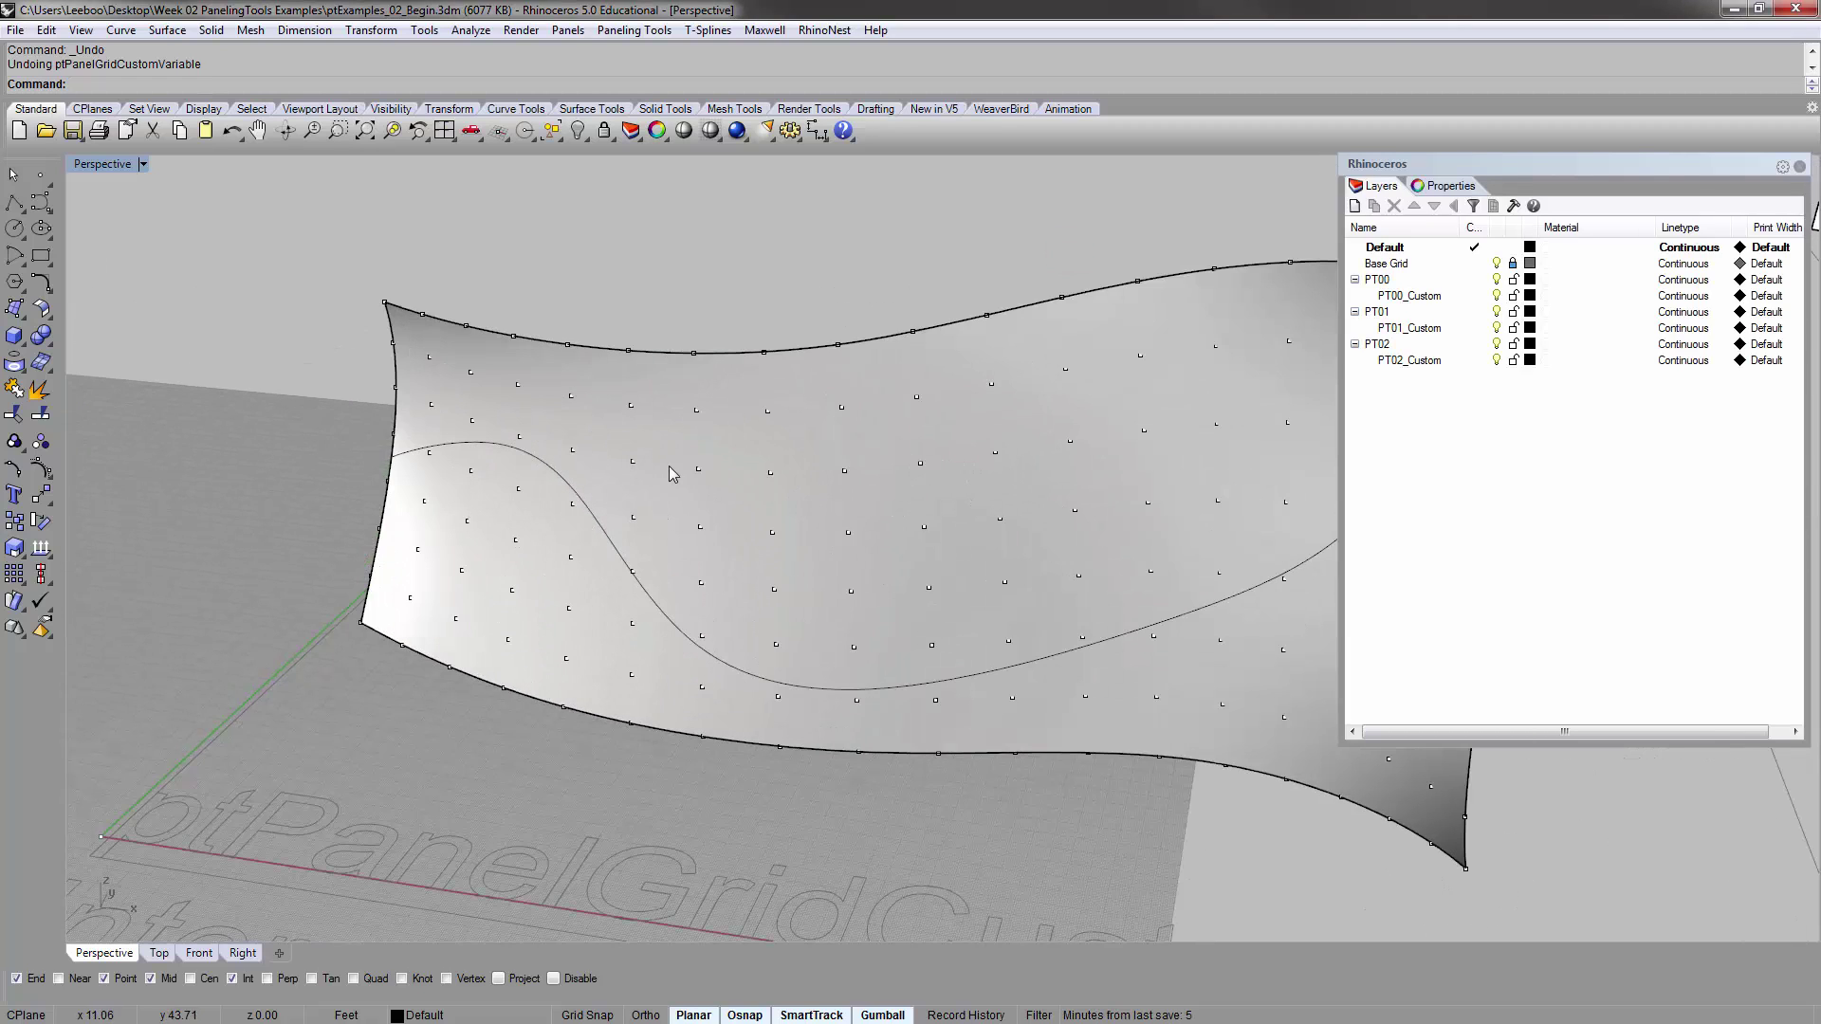
Delete the wavy surface to inspect the bare point grid and attractor curve, and undo the deletion
click(668, 464)
click(665, 300)
scroll(664, 300, down, 3)
click(659, 363)
key(Delete)
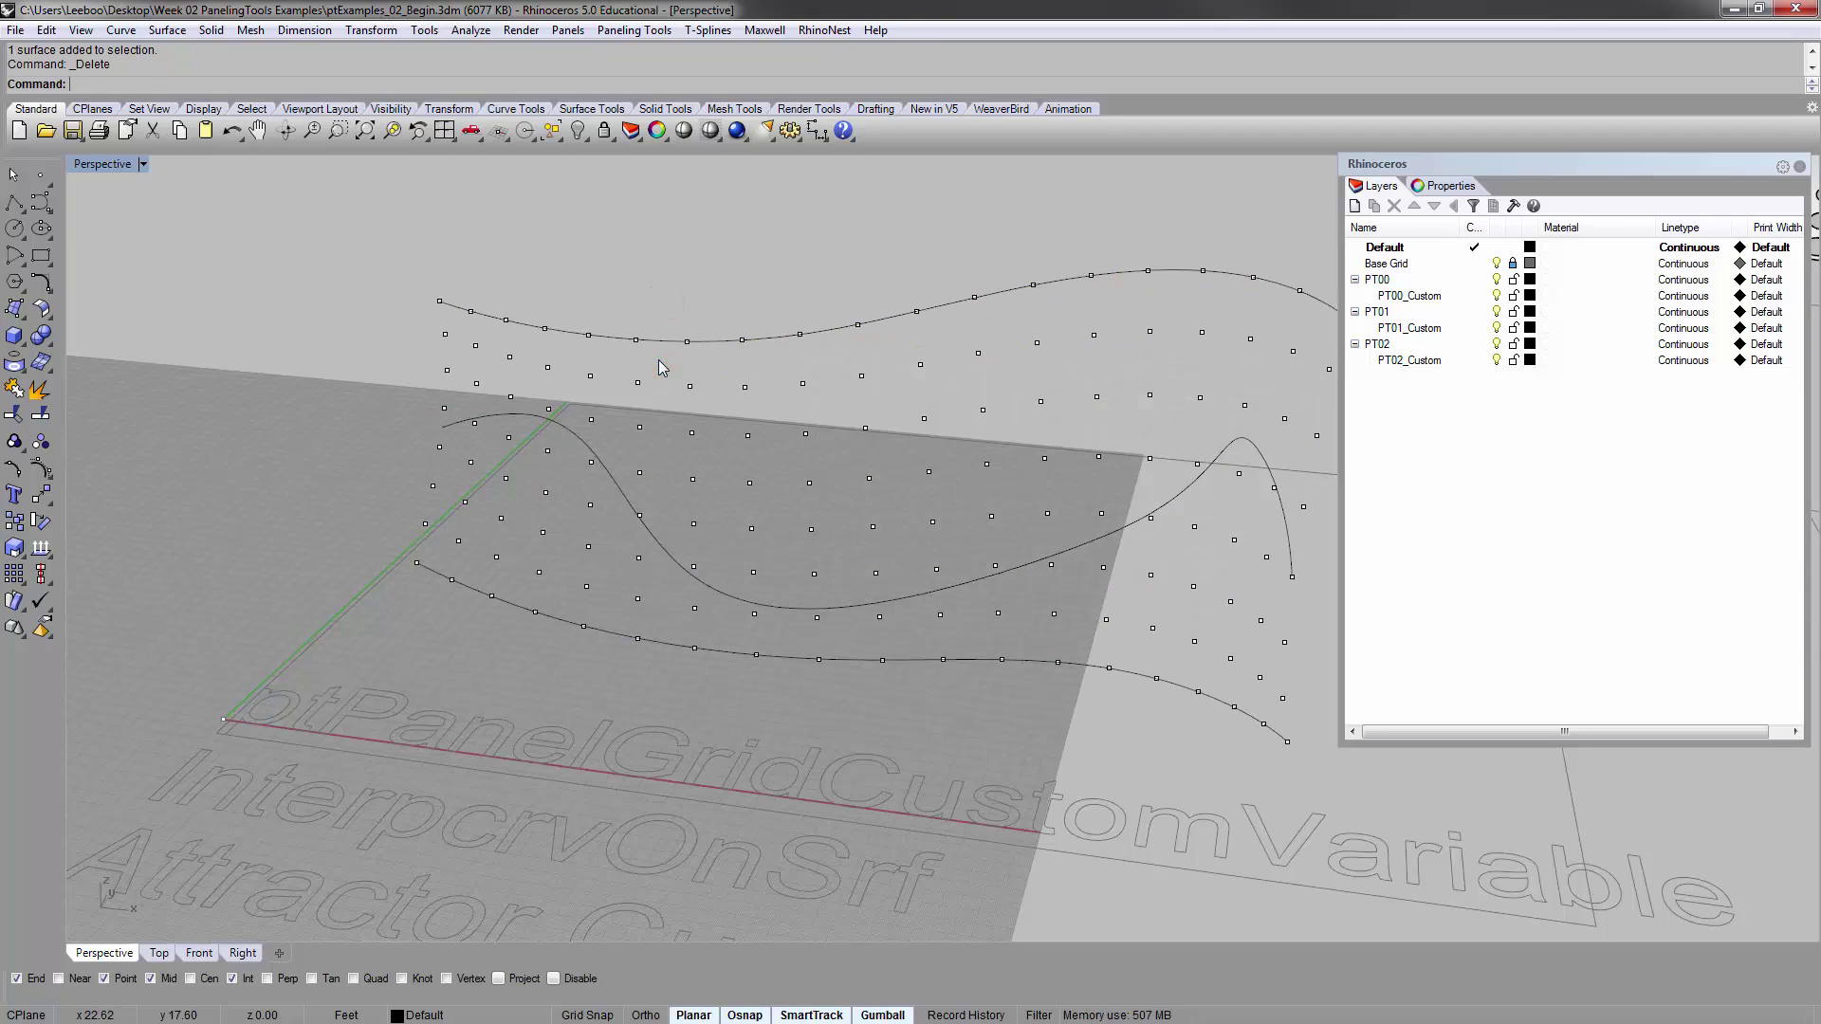
click(727, 343)
shift+click(737, 656)
right_drag(390, 573, 644, 547)
key(ctrl+z)
Select the grouped grid points on the restored surface and examine how they are distributed across it
click(795, 239)
right_drag(789, 289, 872, 315)
click(800, 372)
click(858, 420)
scroll(677, 323, down, 3)
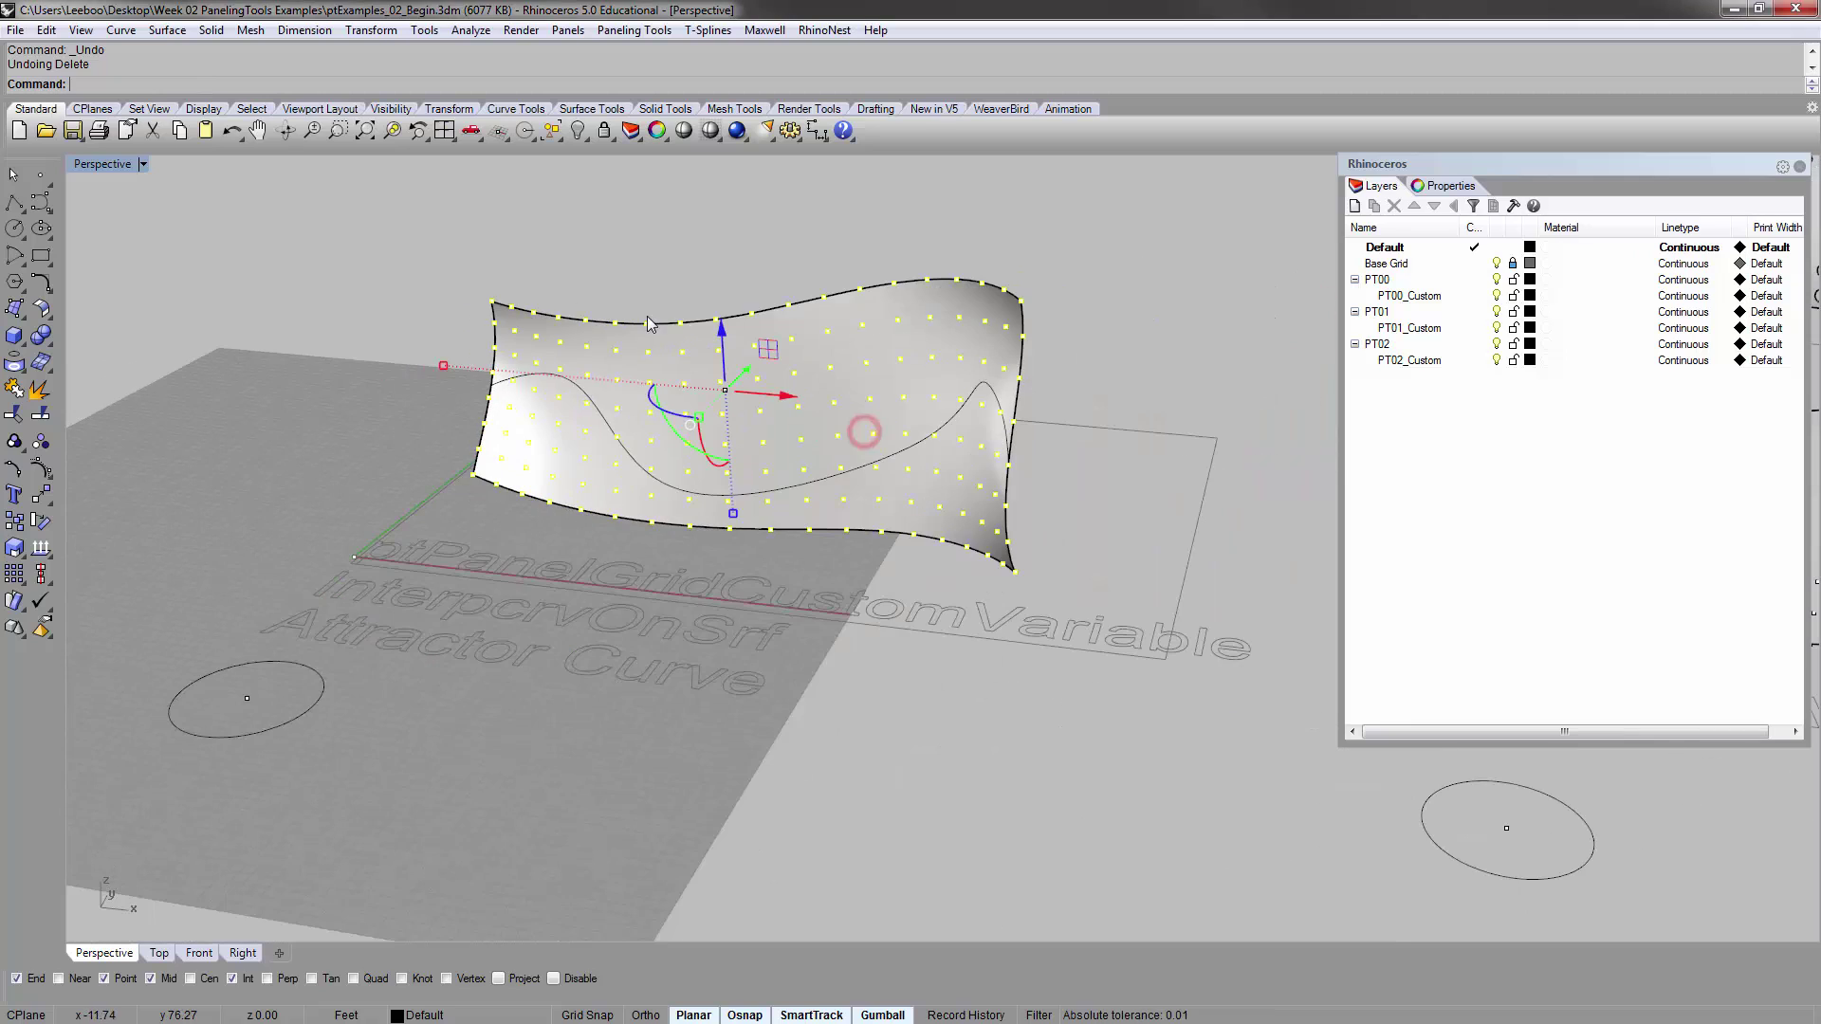
right_drag(852, 373, 430, 545)
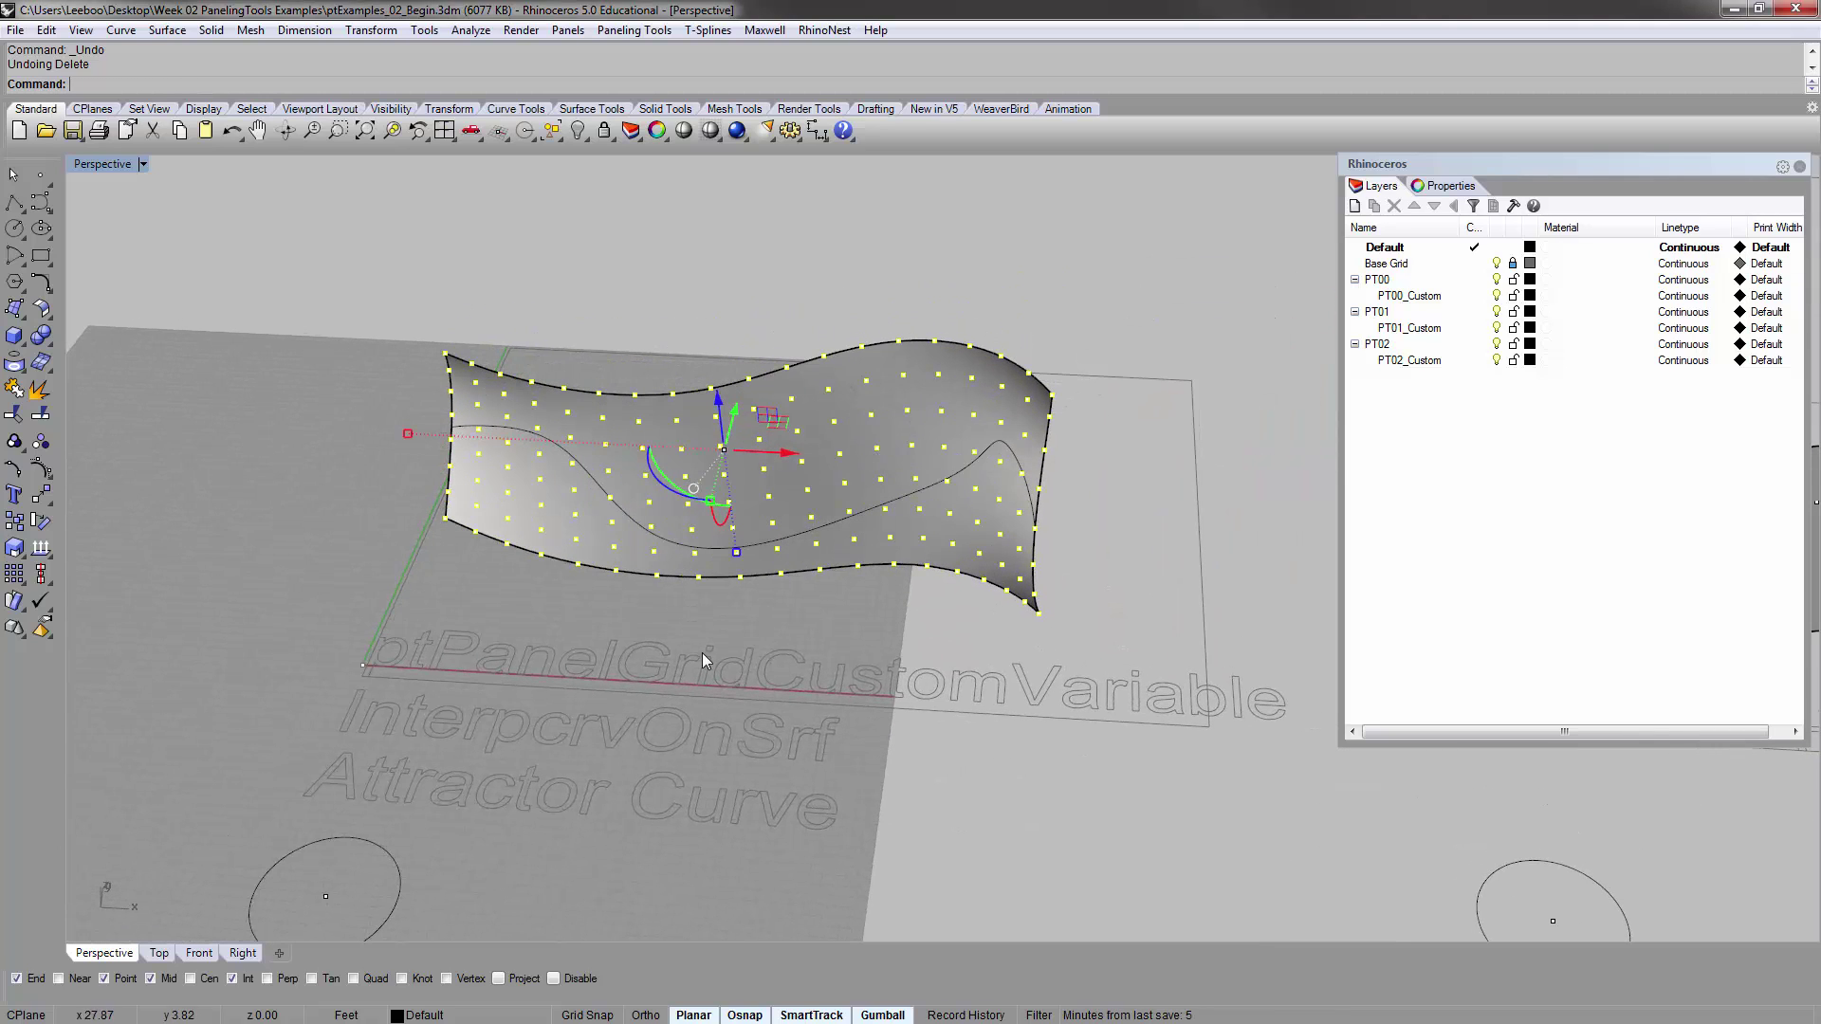
Clear the selection and examine how the attractor curve runs across the surface between the grid points
click(270, 445)
right_drag(373, 465, 380, 391)
right_drag(694, 442, 821, 528)
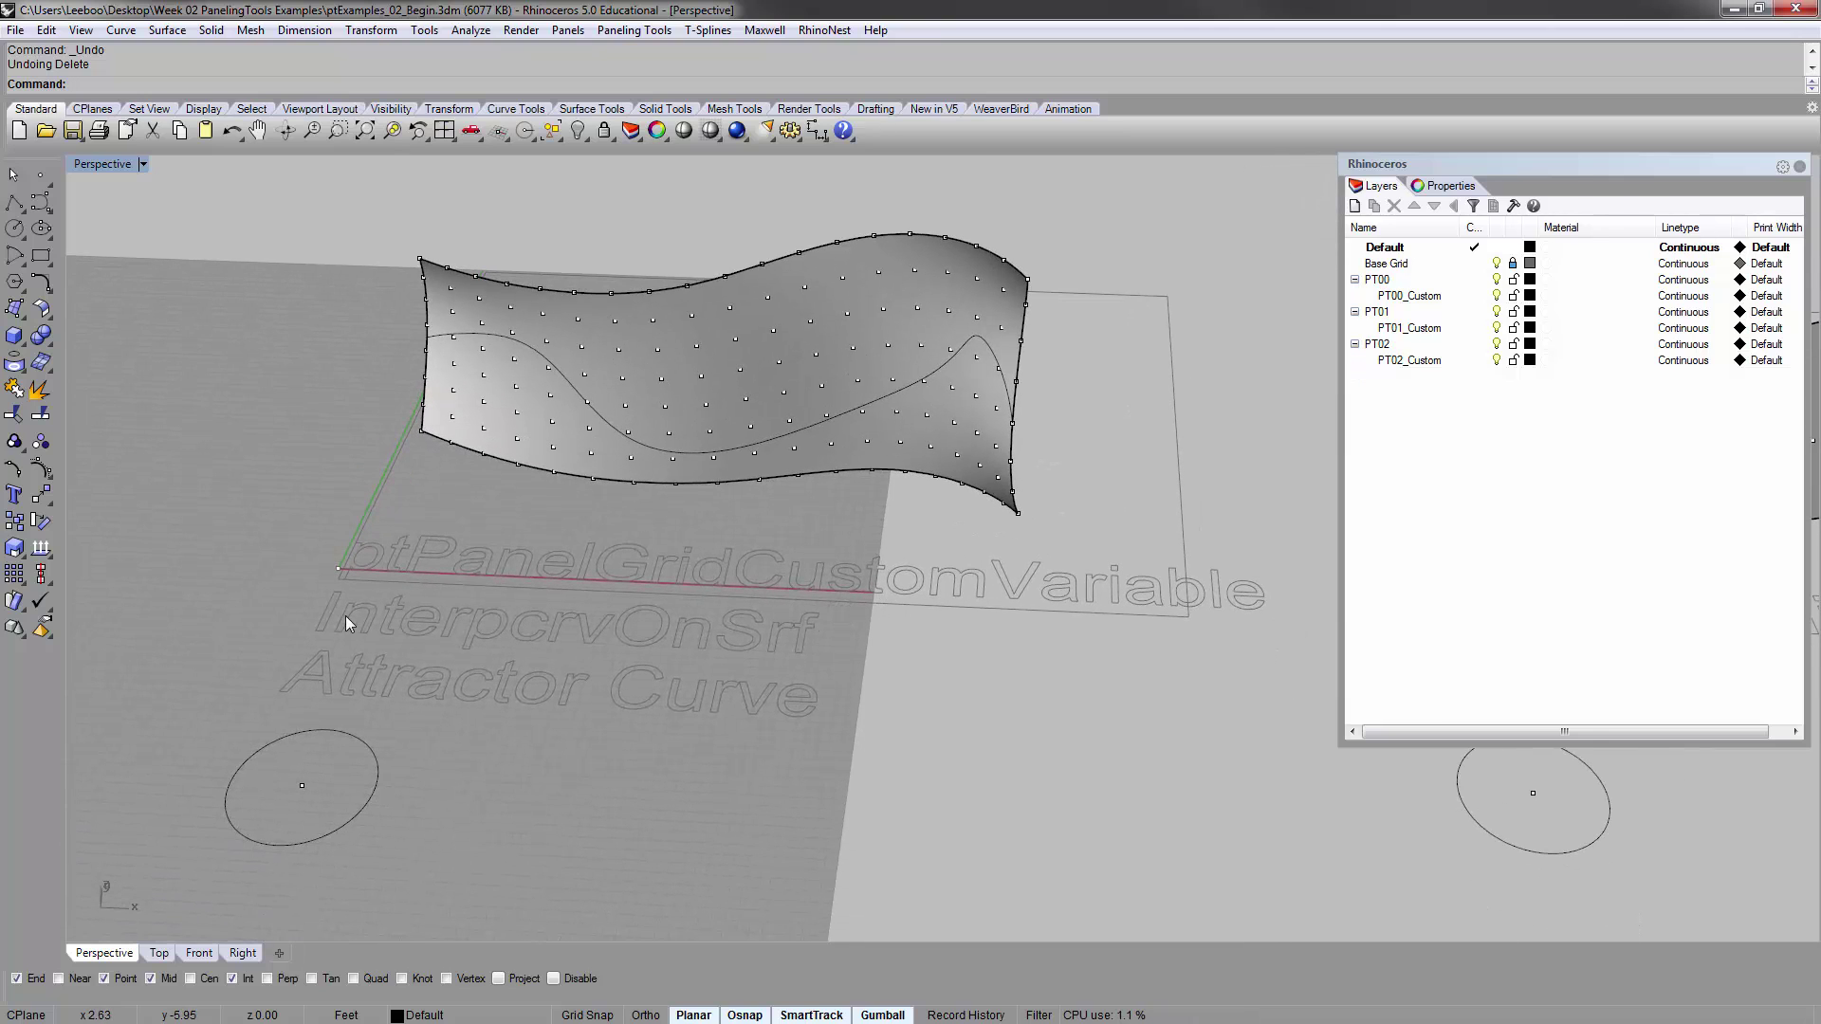
shift+right_drag(695, 438, 701, 485)
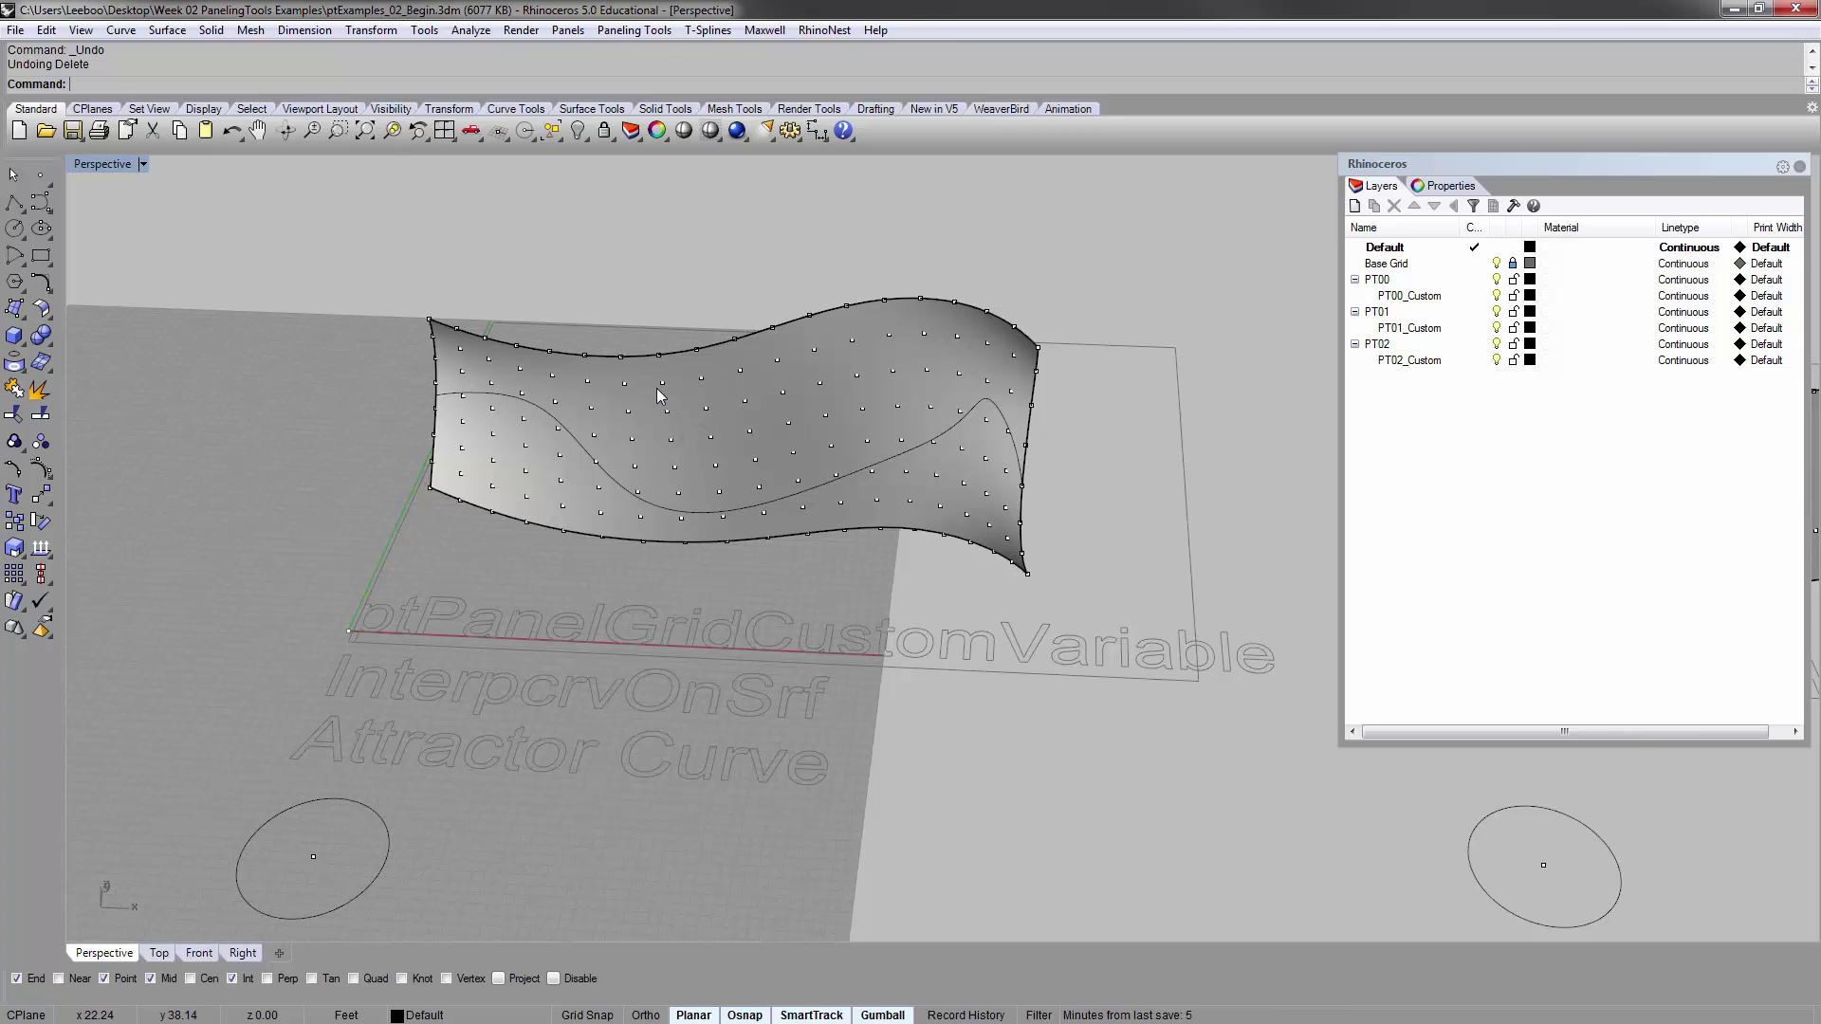
mouse_move(656, 389)
shift+right_down()
mouse_move(699, 428)
mouse_move(729, 370)
mouse_move(646, 417)
shift+right_up()
scroll(729, 371, up, 4)
scroll(641, 423, down, 4)
scroll(535, 480, up, 2)
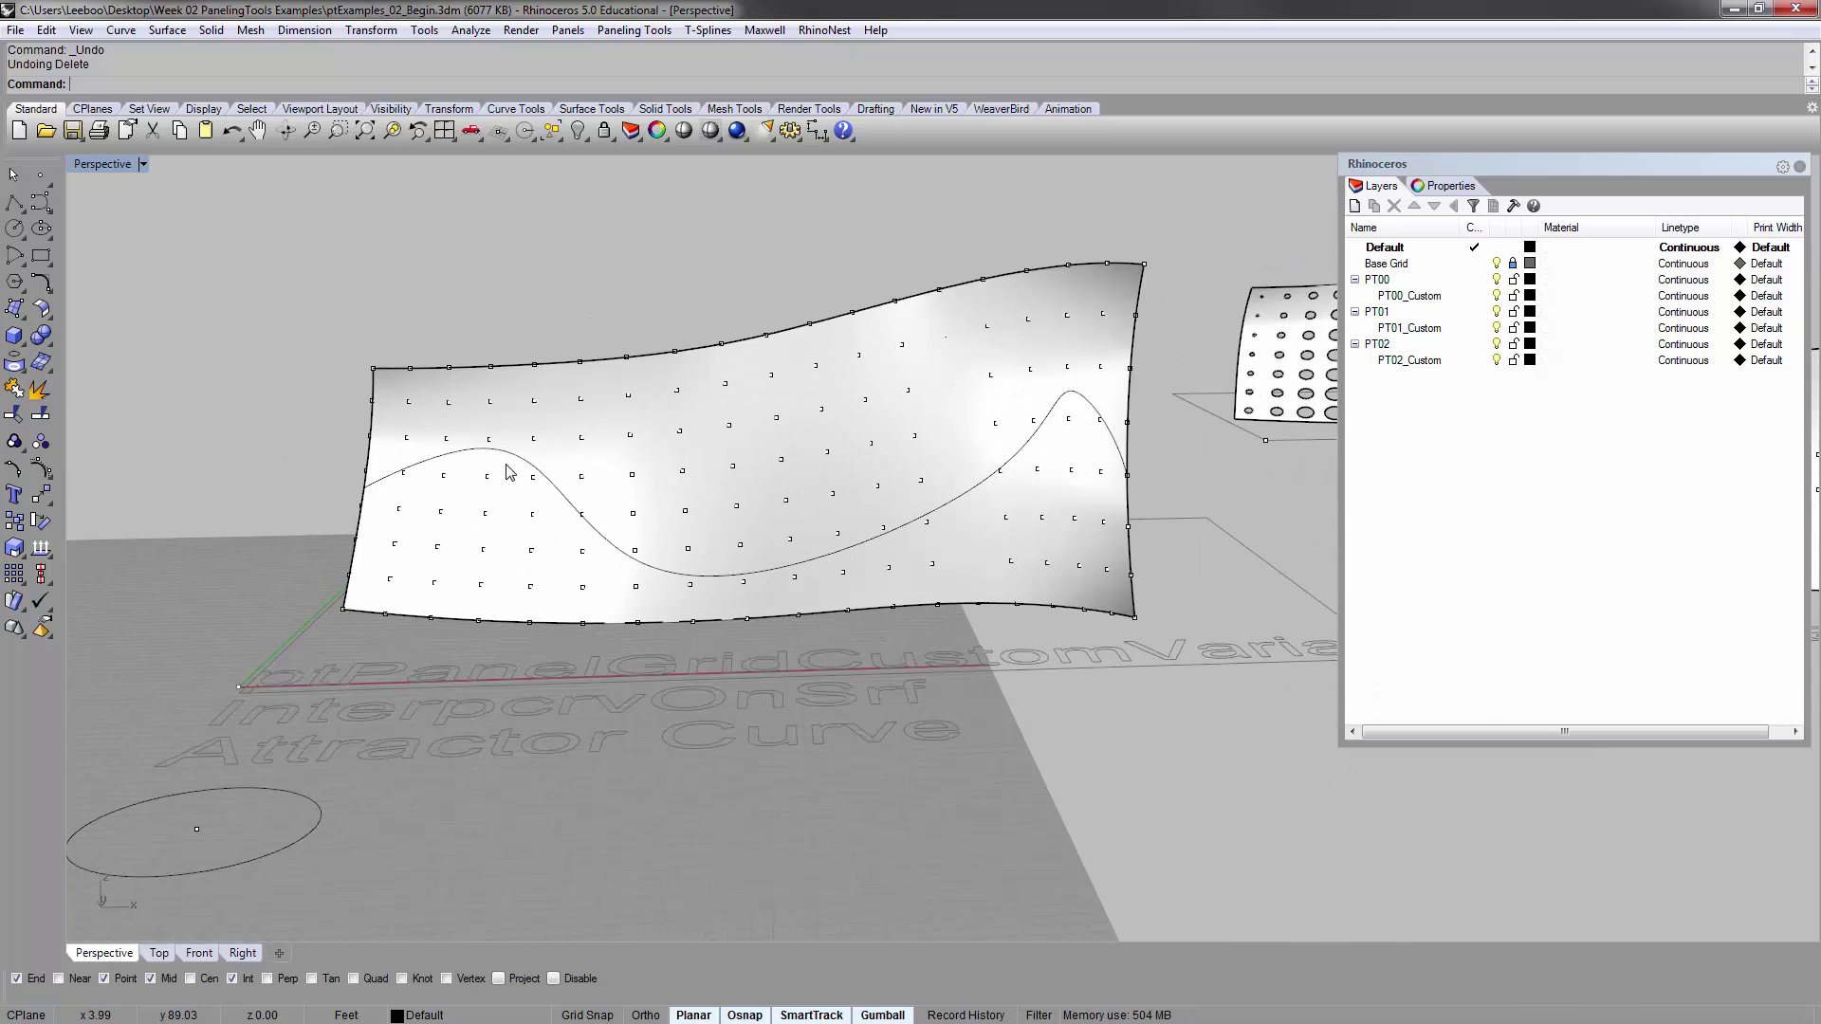
Delete the existing attractor curve from the wavy surface above the InterpcrvOnSrf label
click(504, 454)
click(576, 504)
mouse_move(805, 426)
right_down()
mouse_move(815, 698)
mouse_move(796, 475)
mouse_move(809, 407)
mouse_move(812, 494)
mouse_move(829, 310)
right_up()
key(Delete)
scroll(829, 310, down, 4)
right_drag(796, 379, 778, 459)
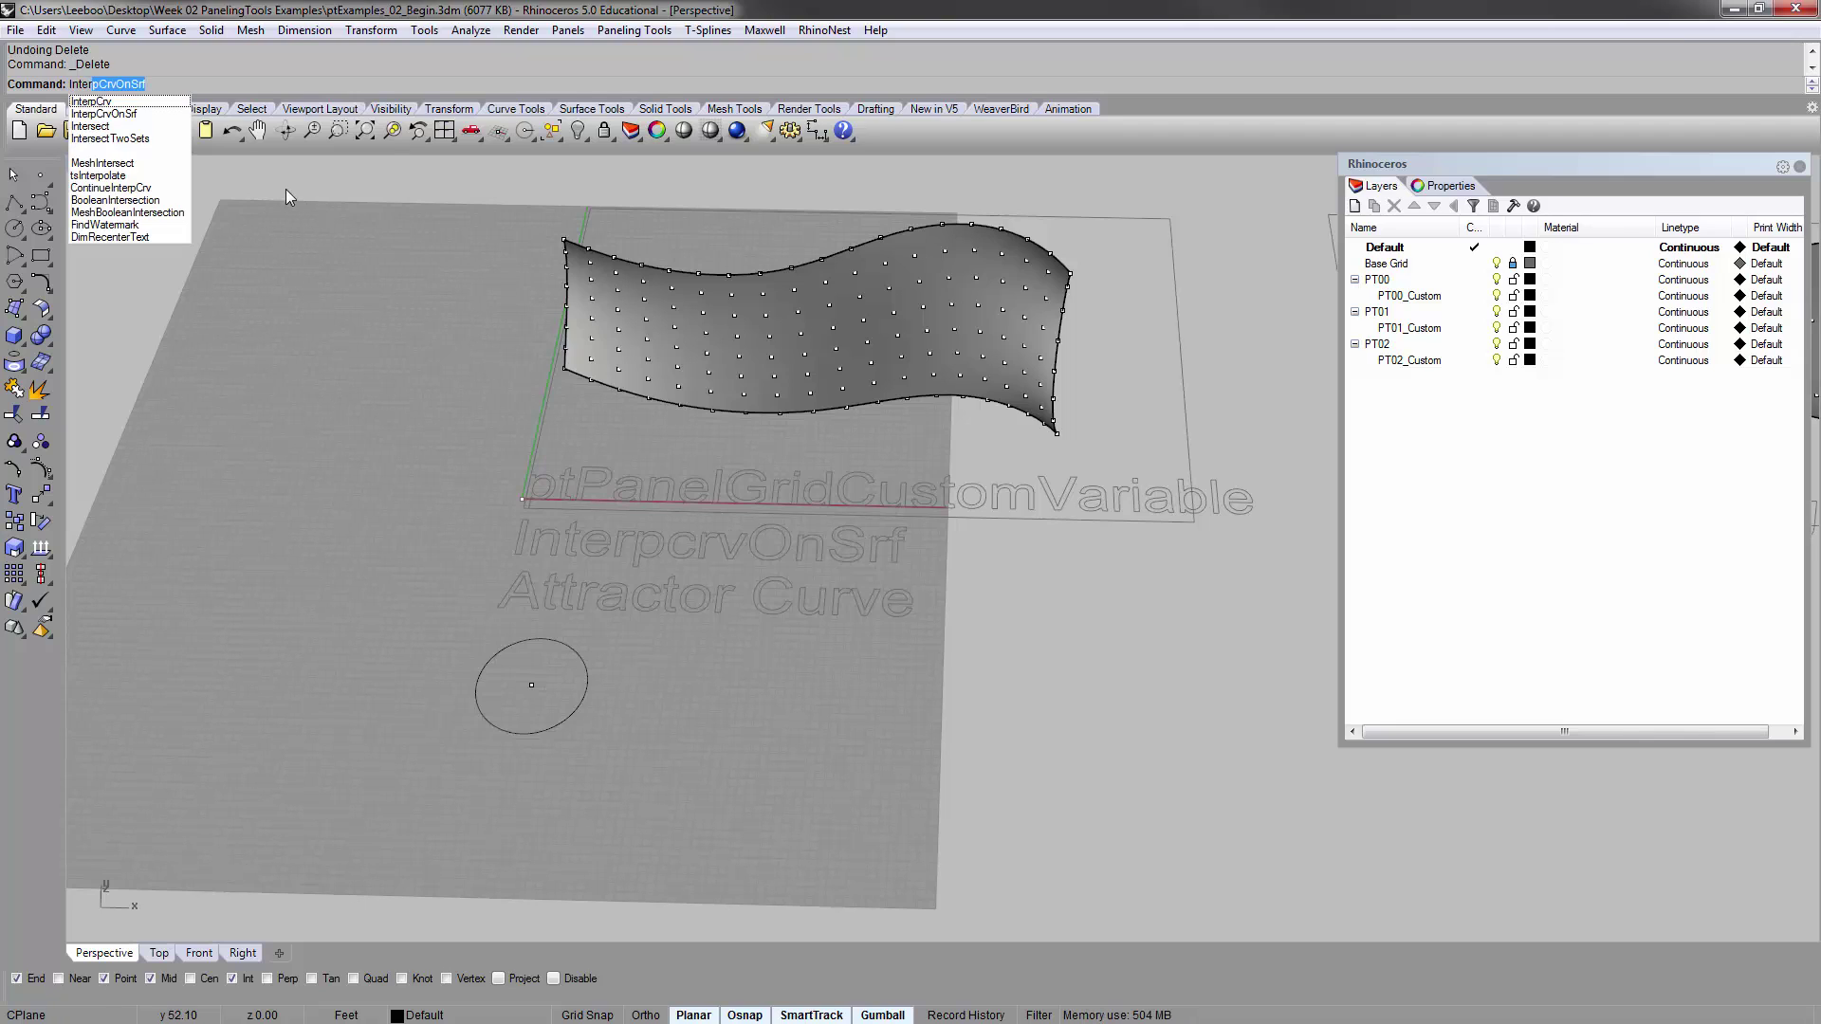
Start an InterpCrvOnSrf curve with the wavy surface as its base, and check possible start points along the left edge
click(163, 116)
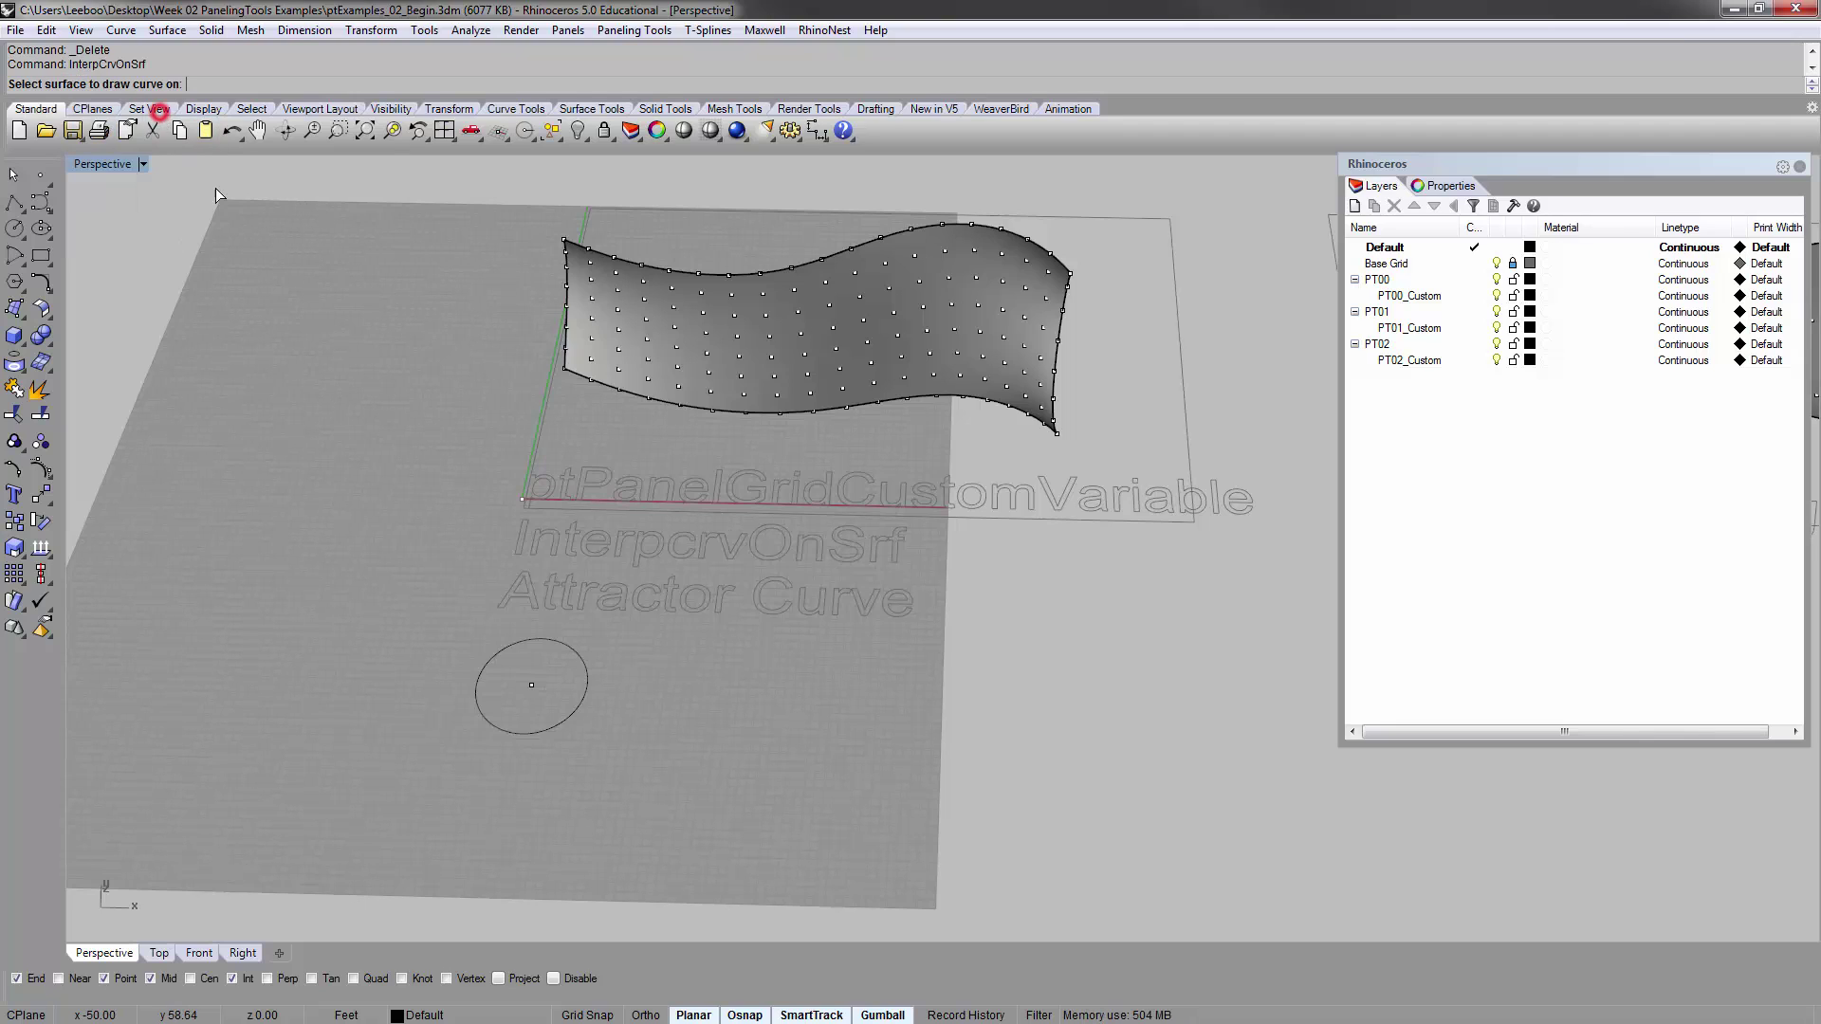
shift+right_drag(484, 383, 344, 571)
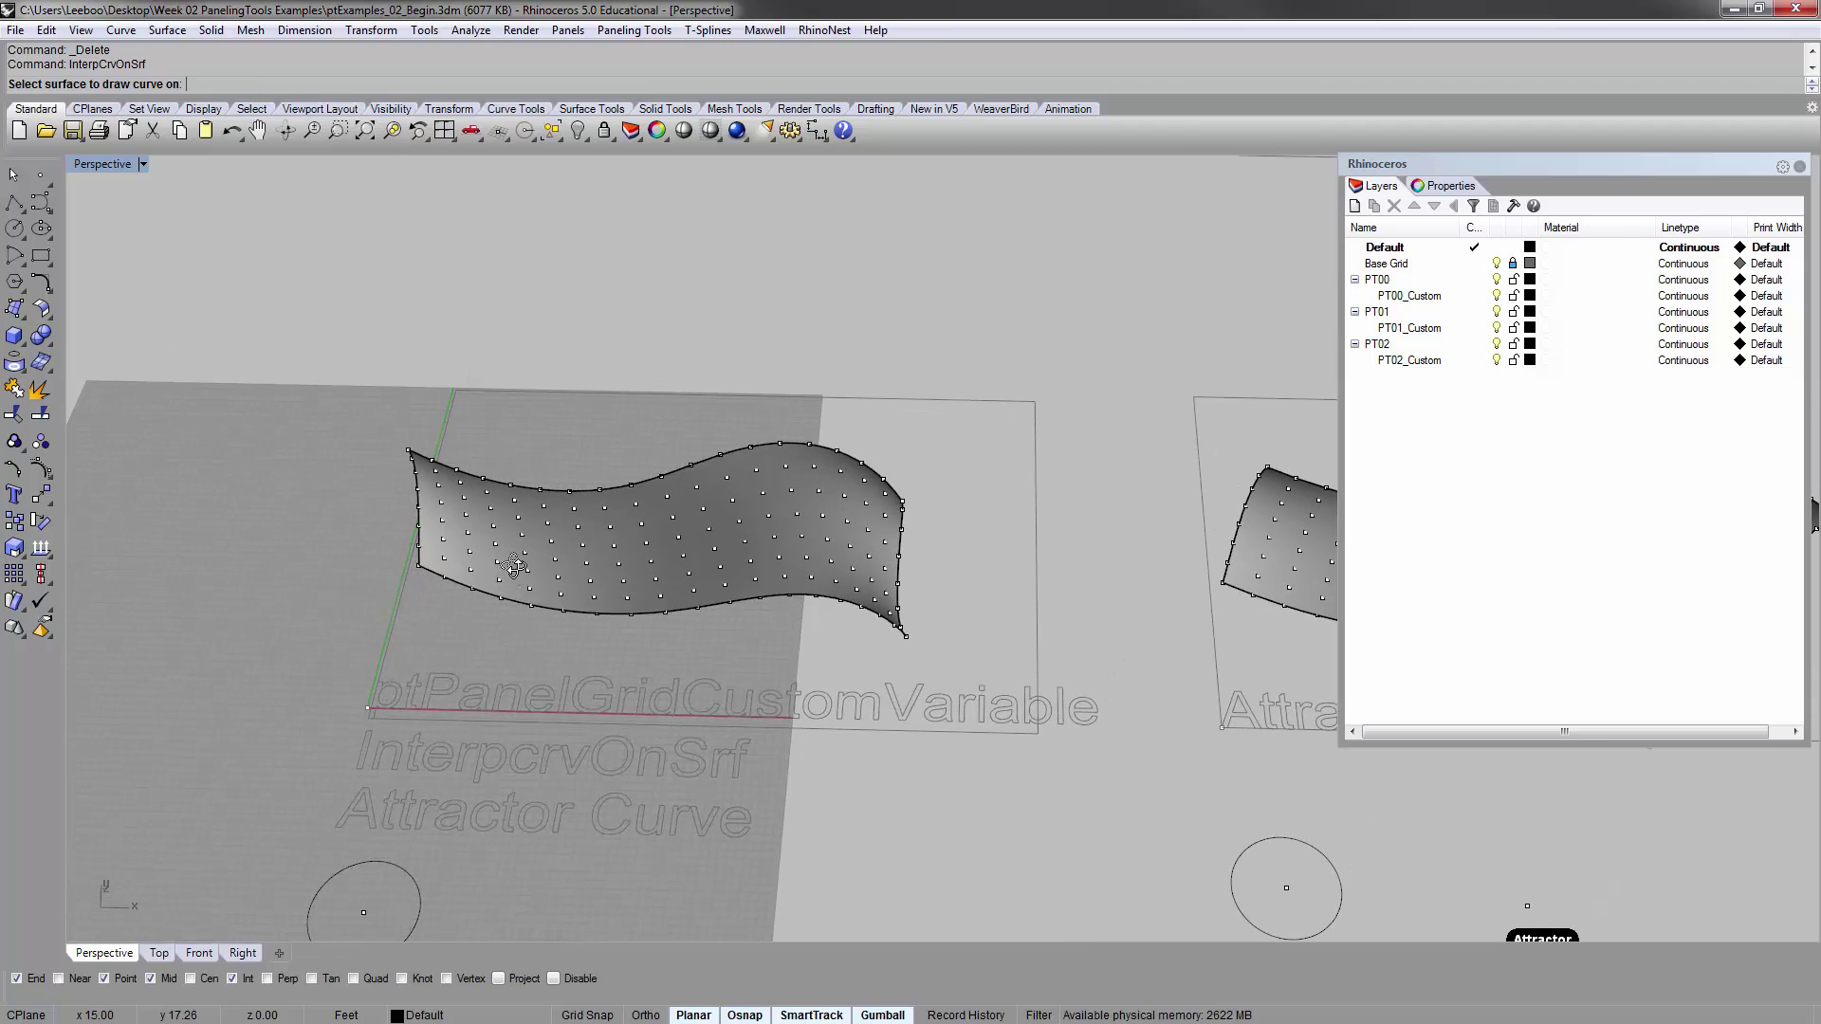
right_drag(513, 562, 544, 510)
scroll(569, 512, up, 2)
click(576, 493)
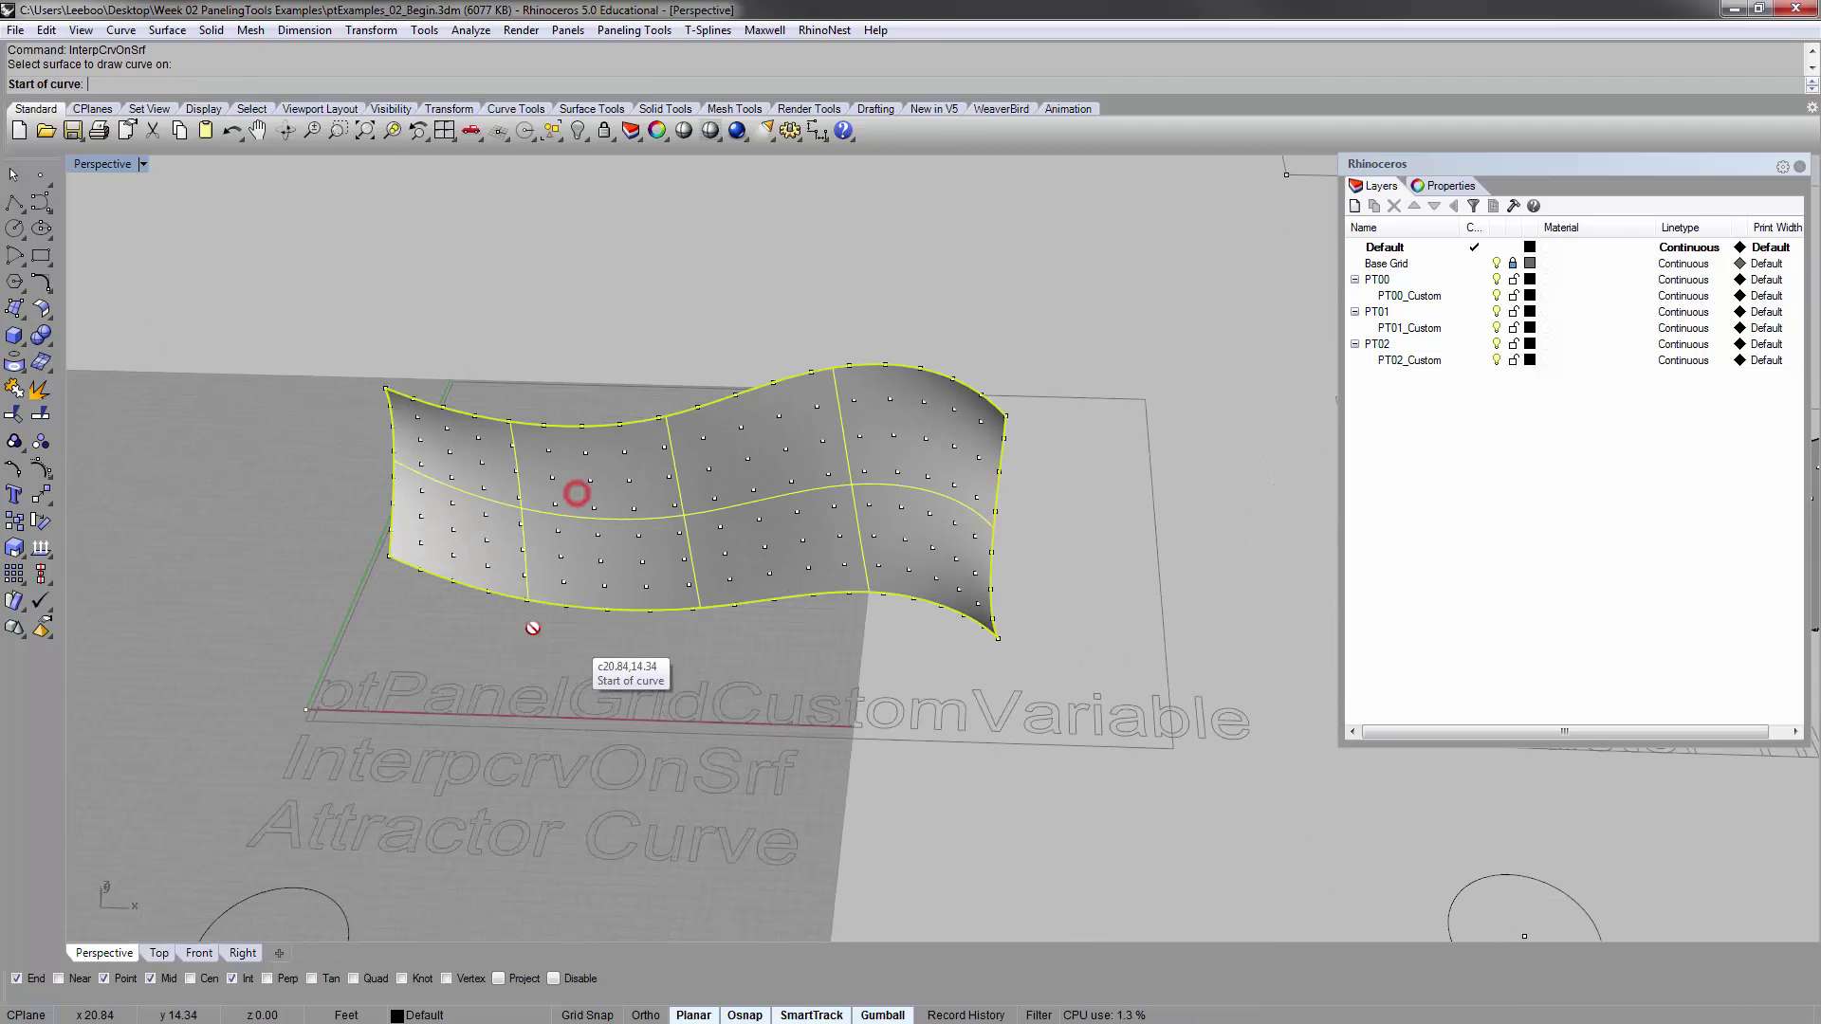
scroll(341, 522, up, 1)
scroll(303, 526, down, 1)
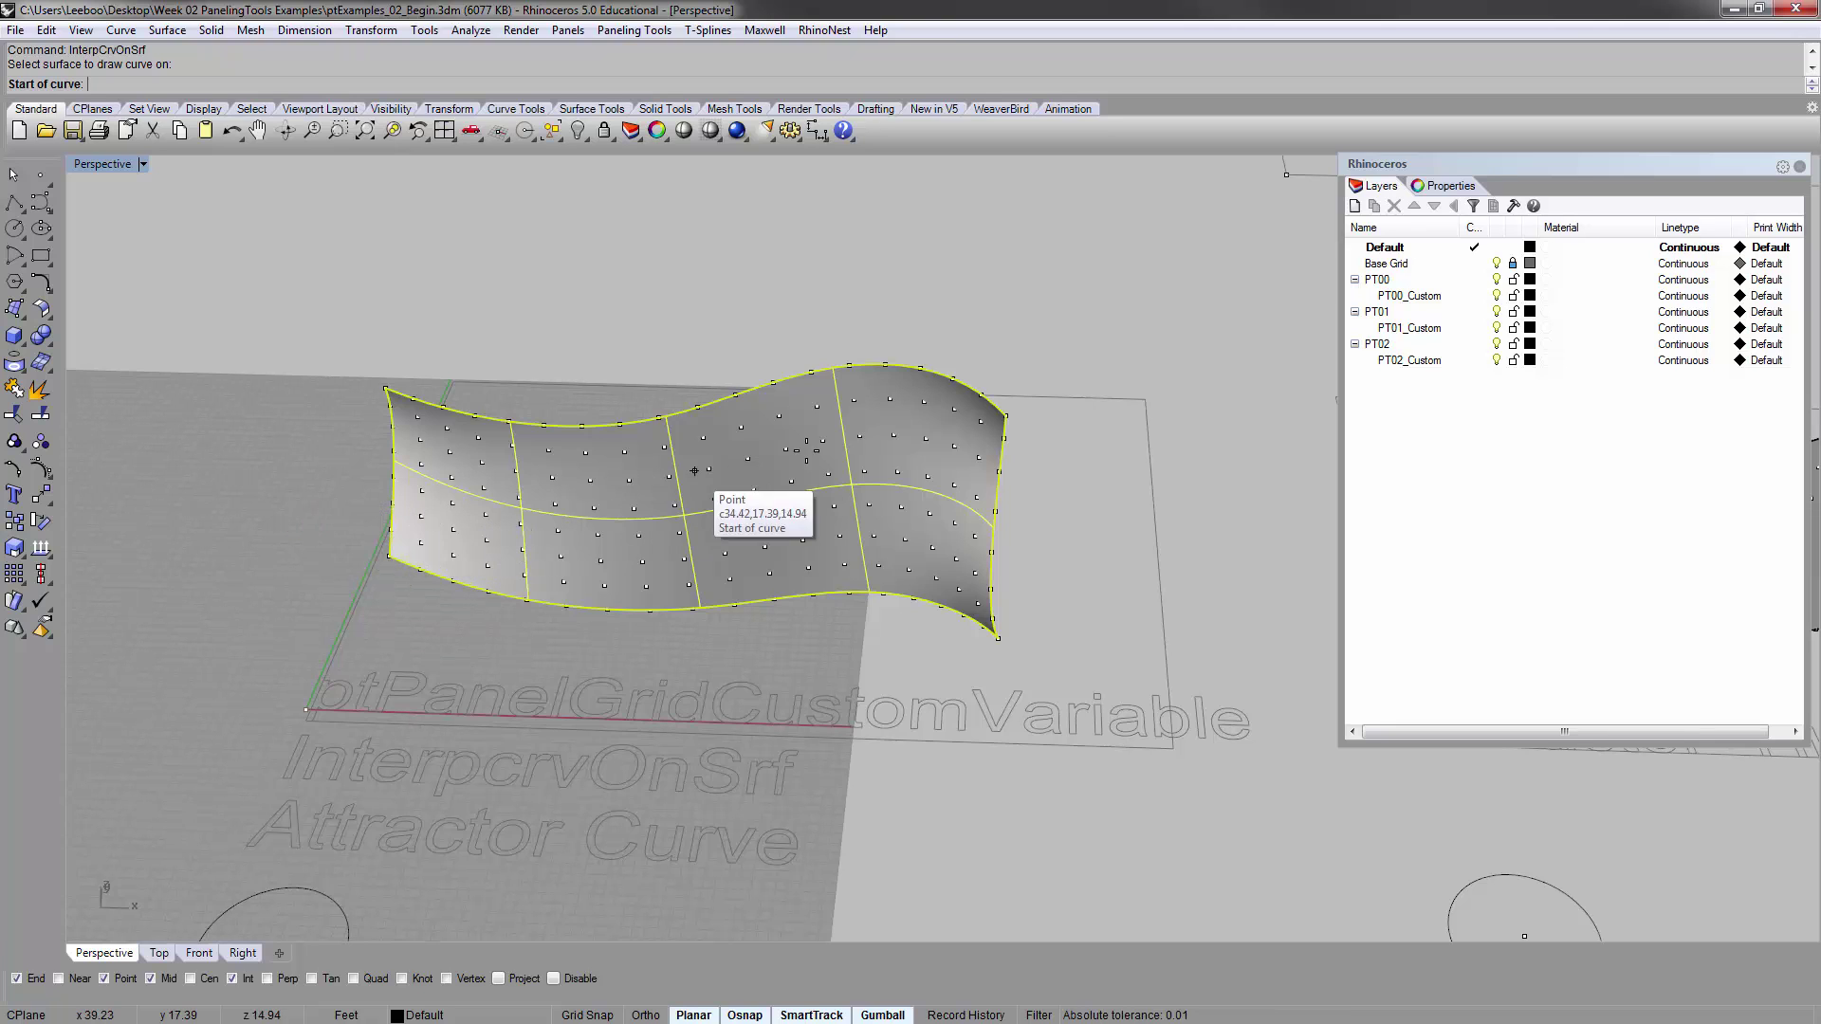
scroll(417, 607, up, 2)
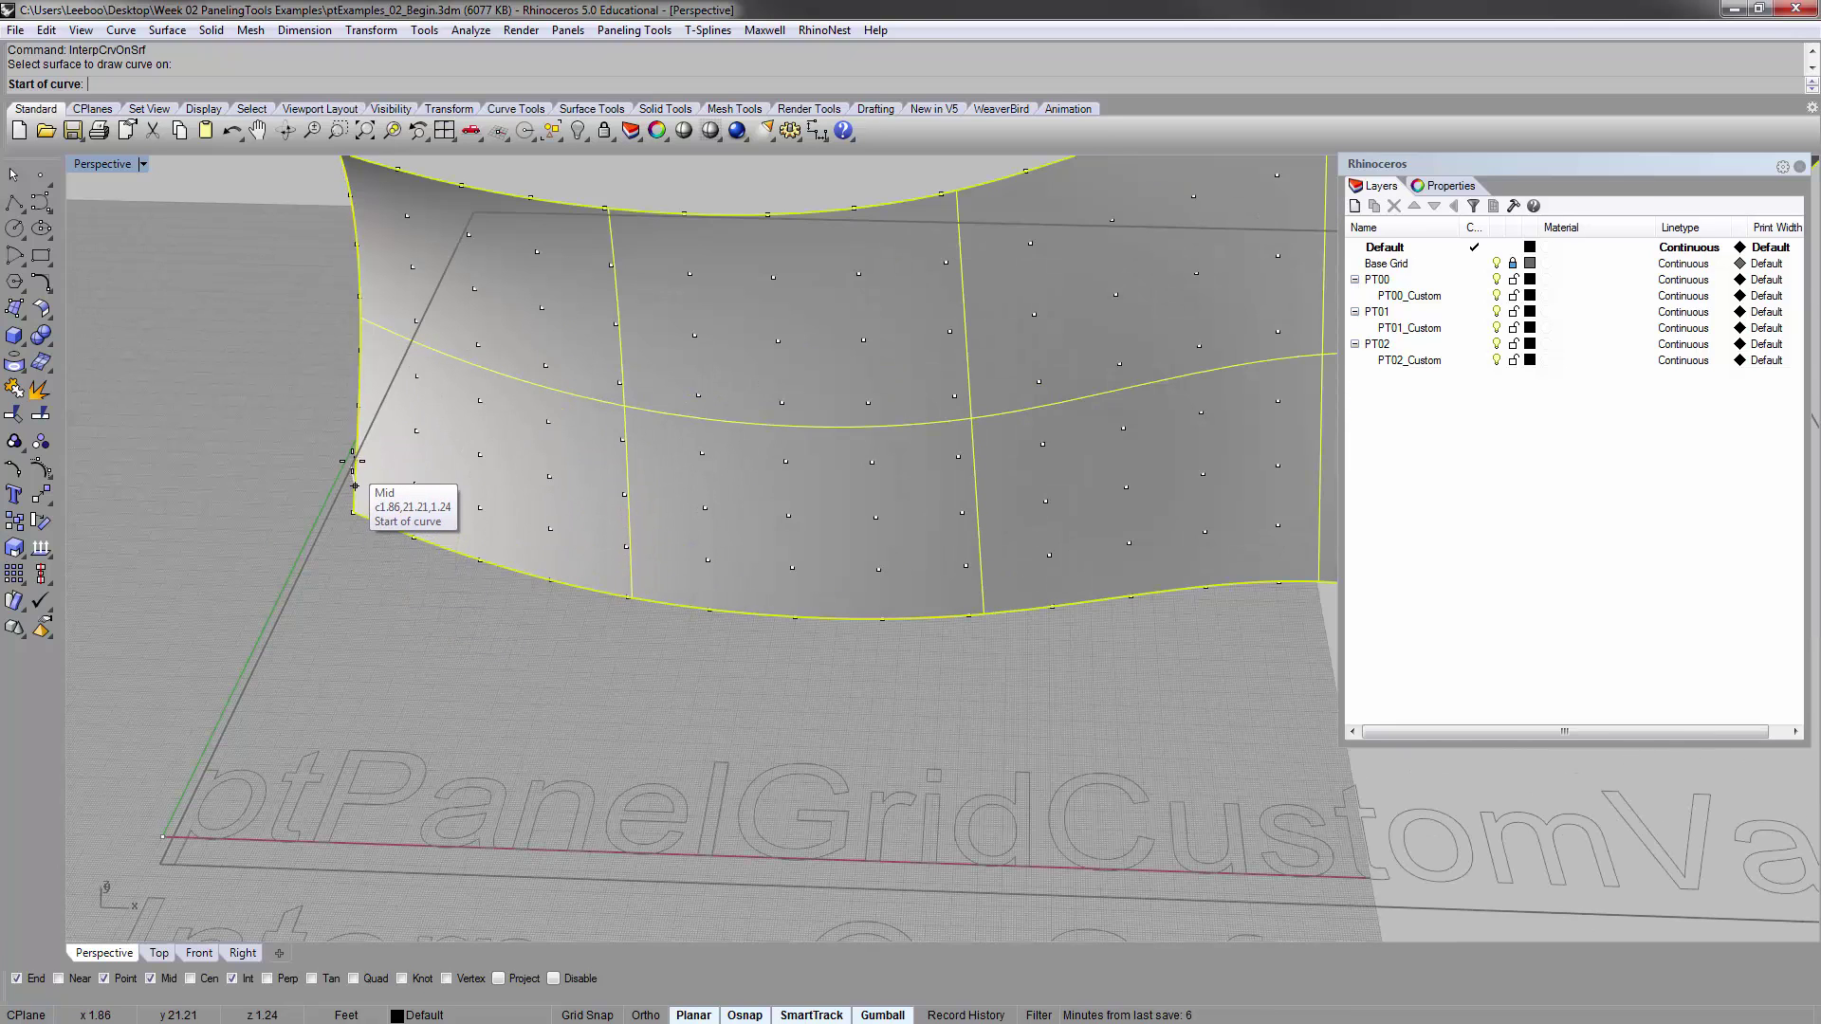
scroll(301, 439, down, 3)
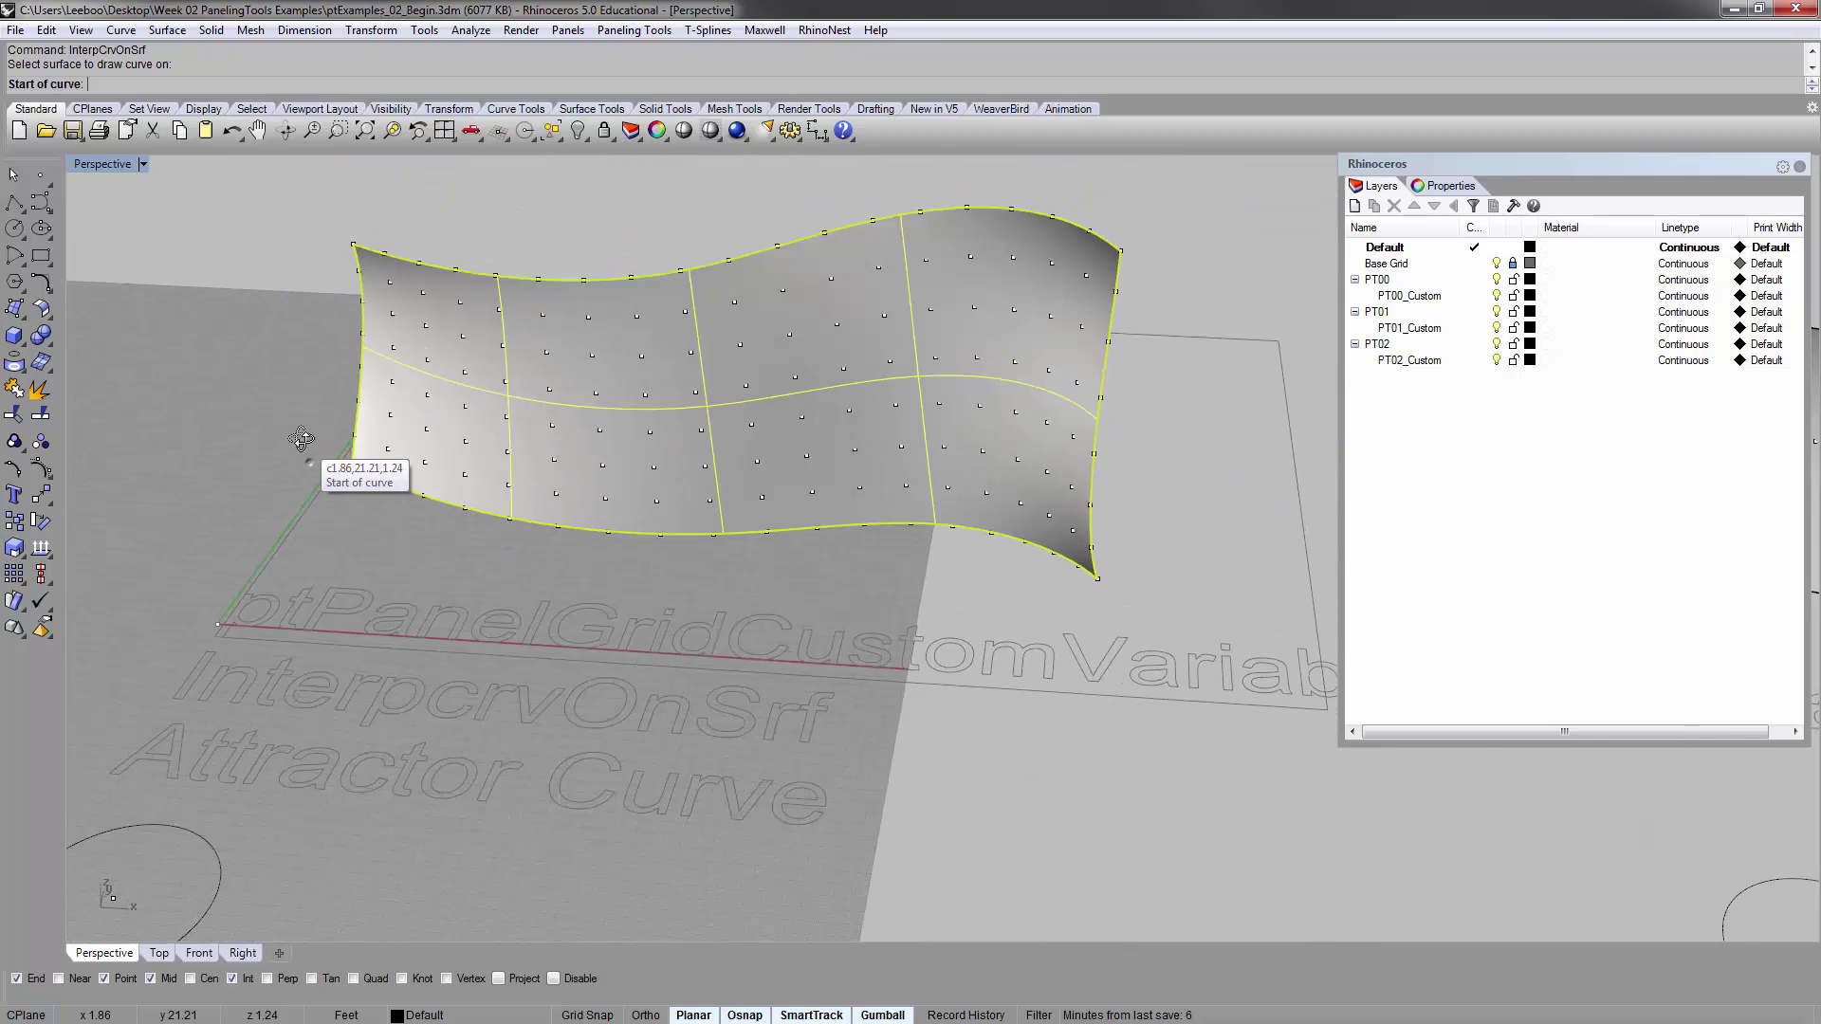
Try a wavy curve through seven points from the surface's left edge to its right edge, and undo it
click(357, 432)
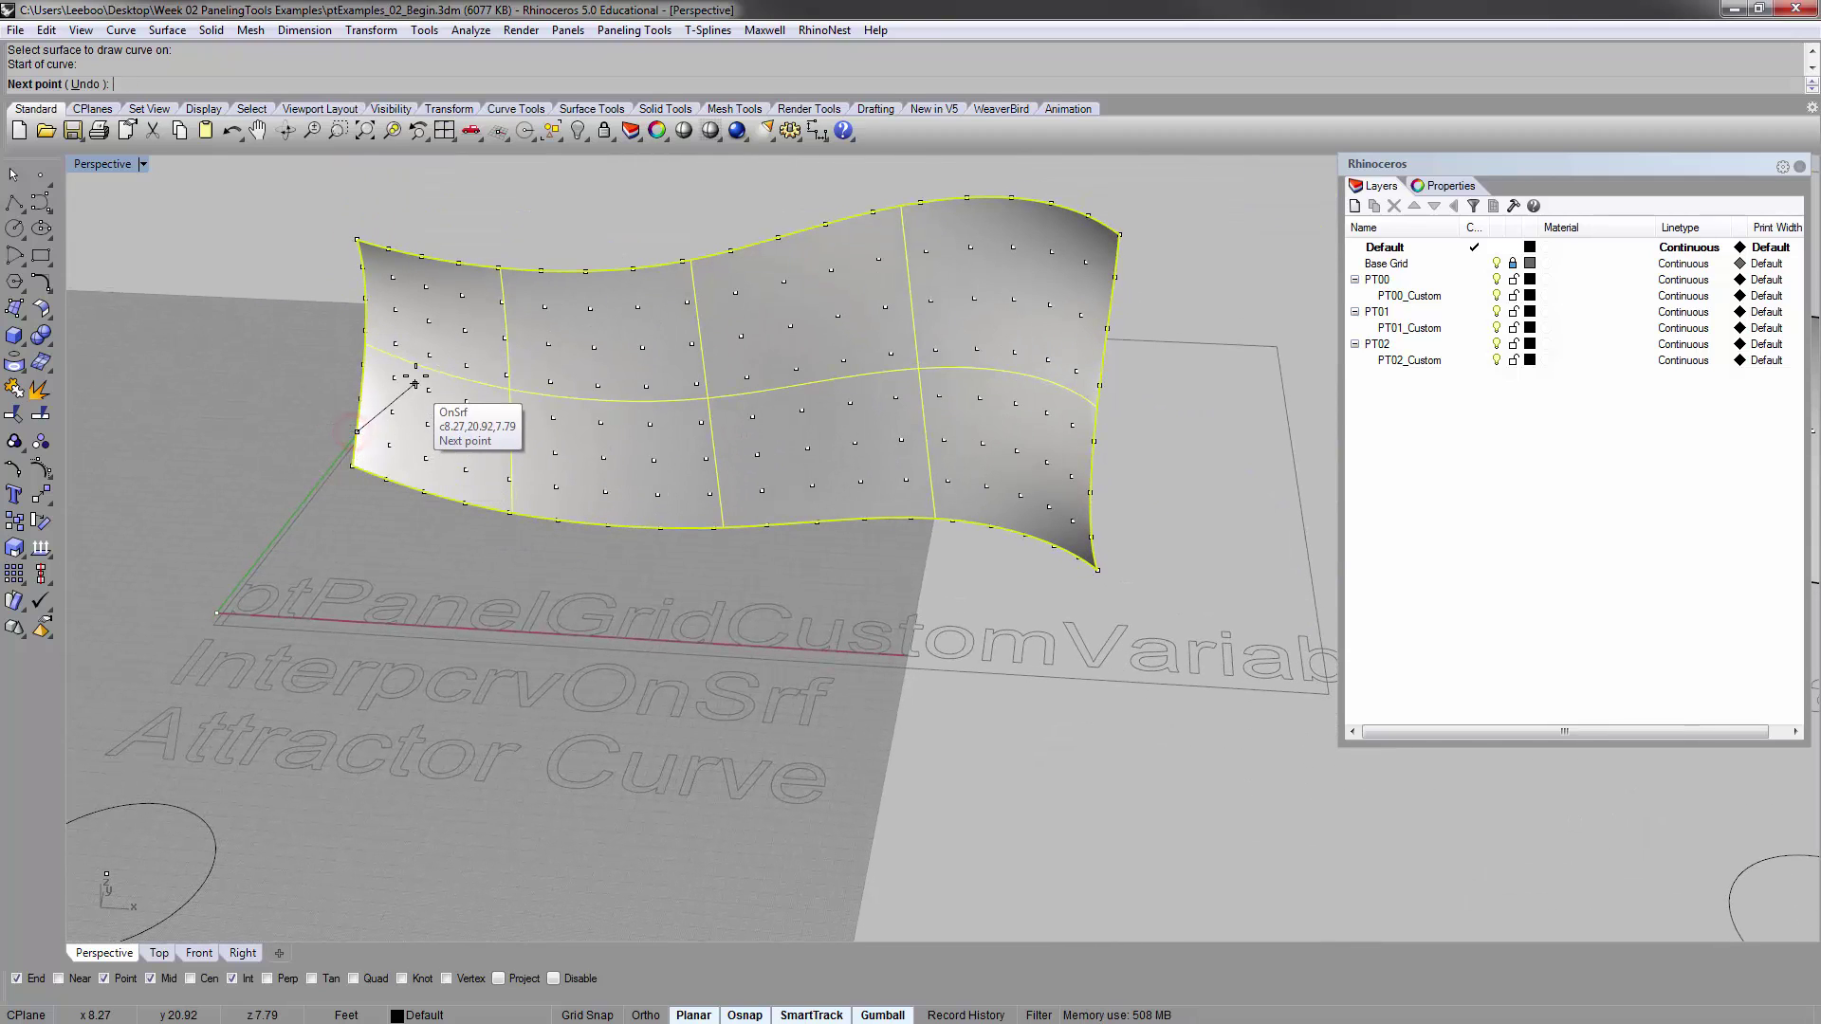
click(424, 325)
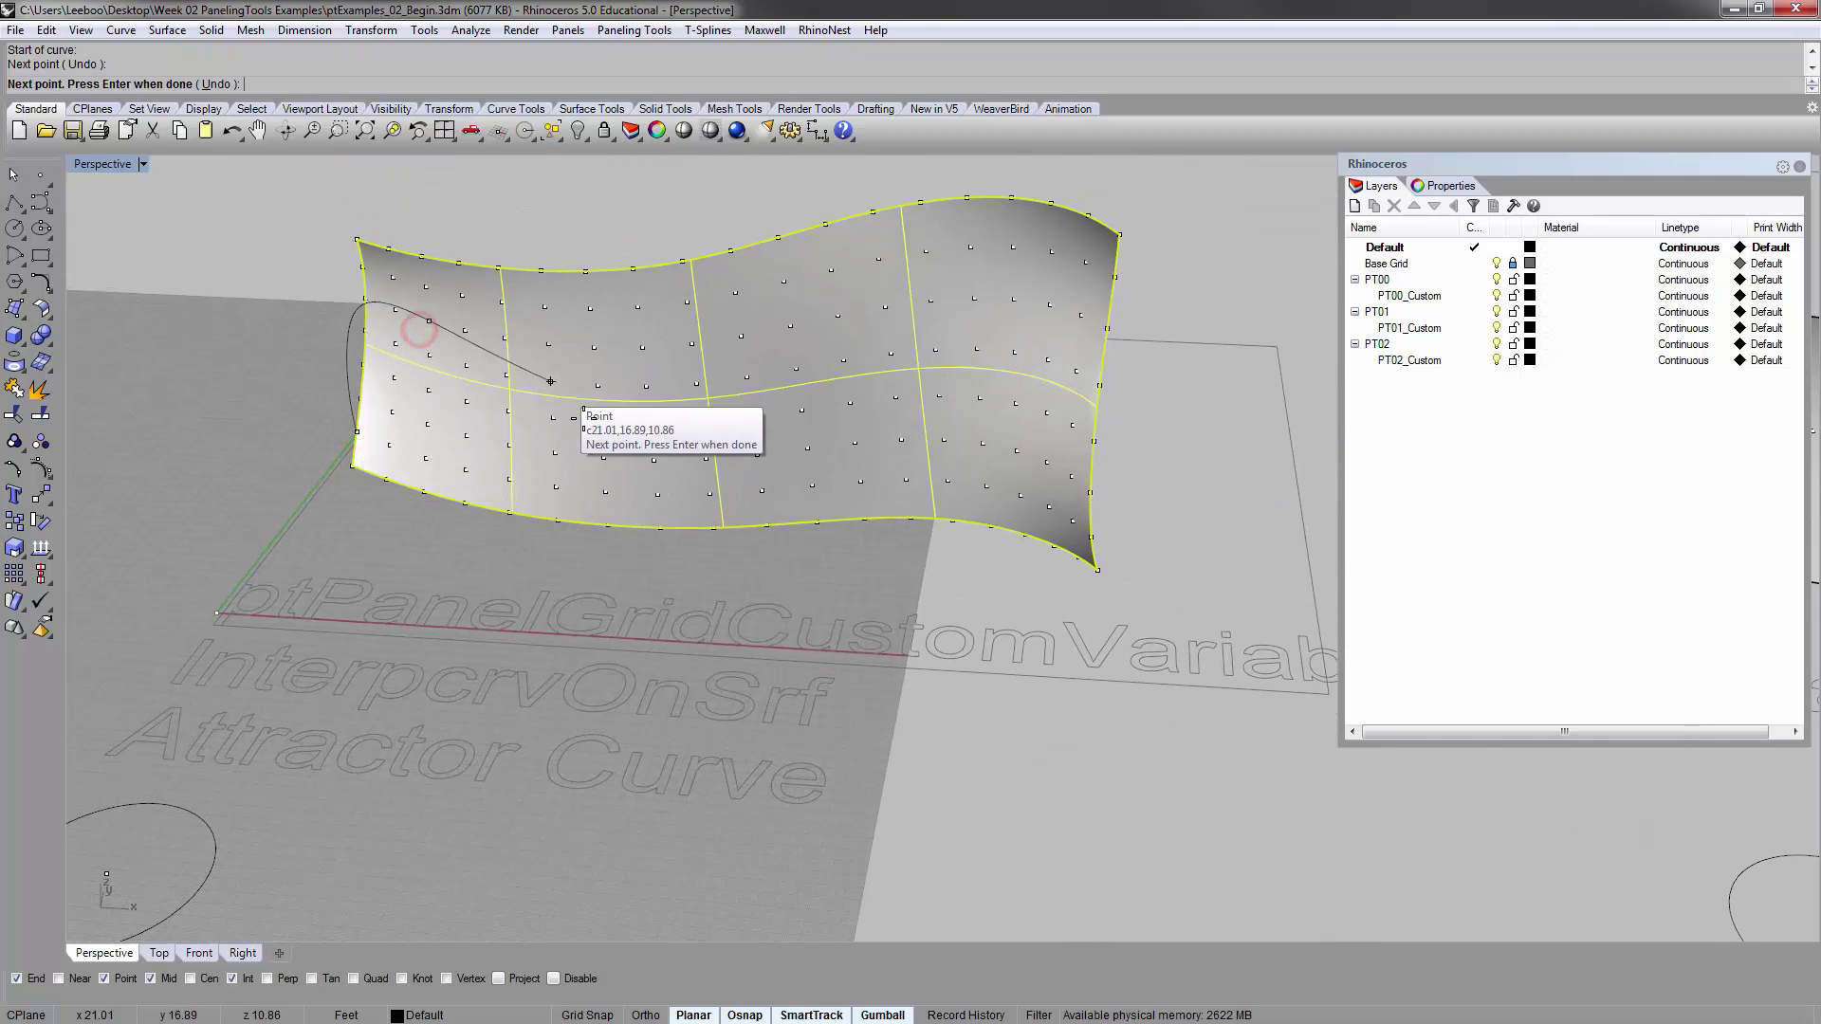
click(654, 460)
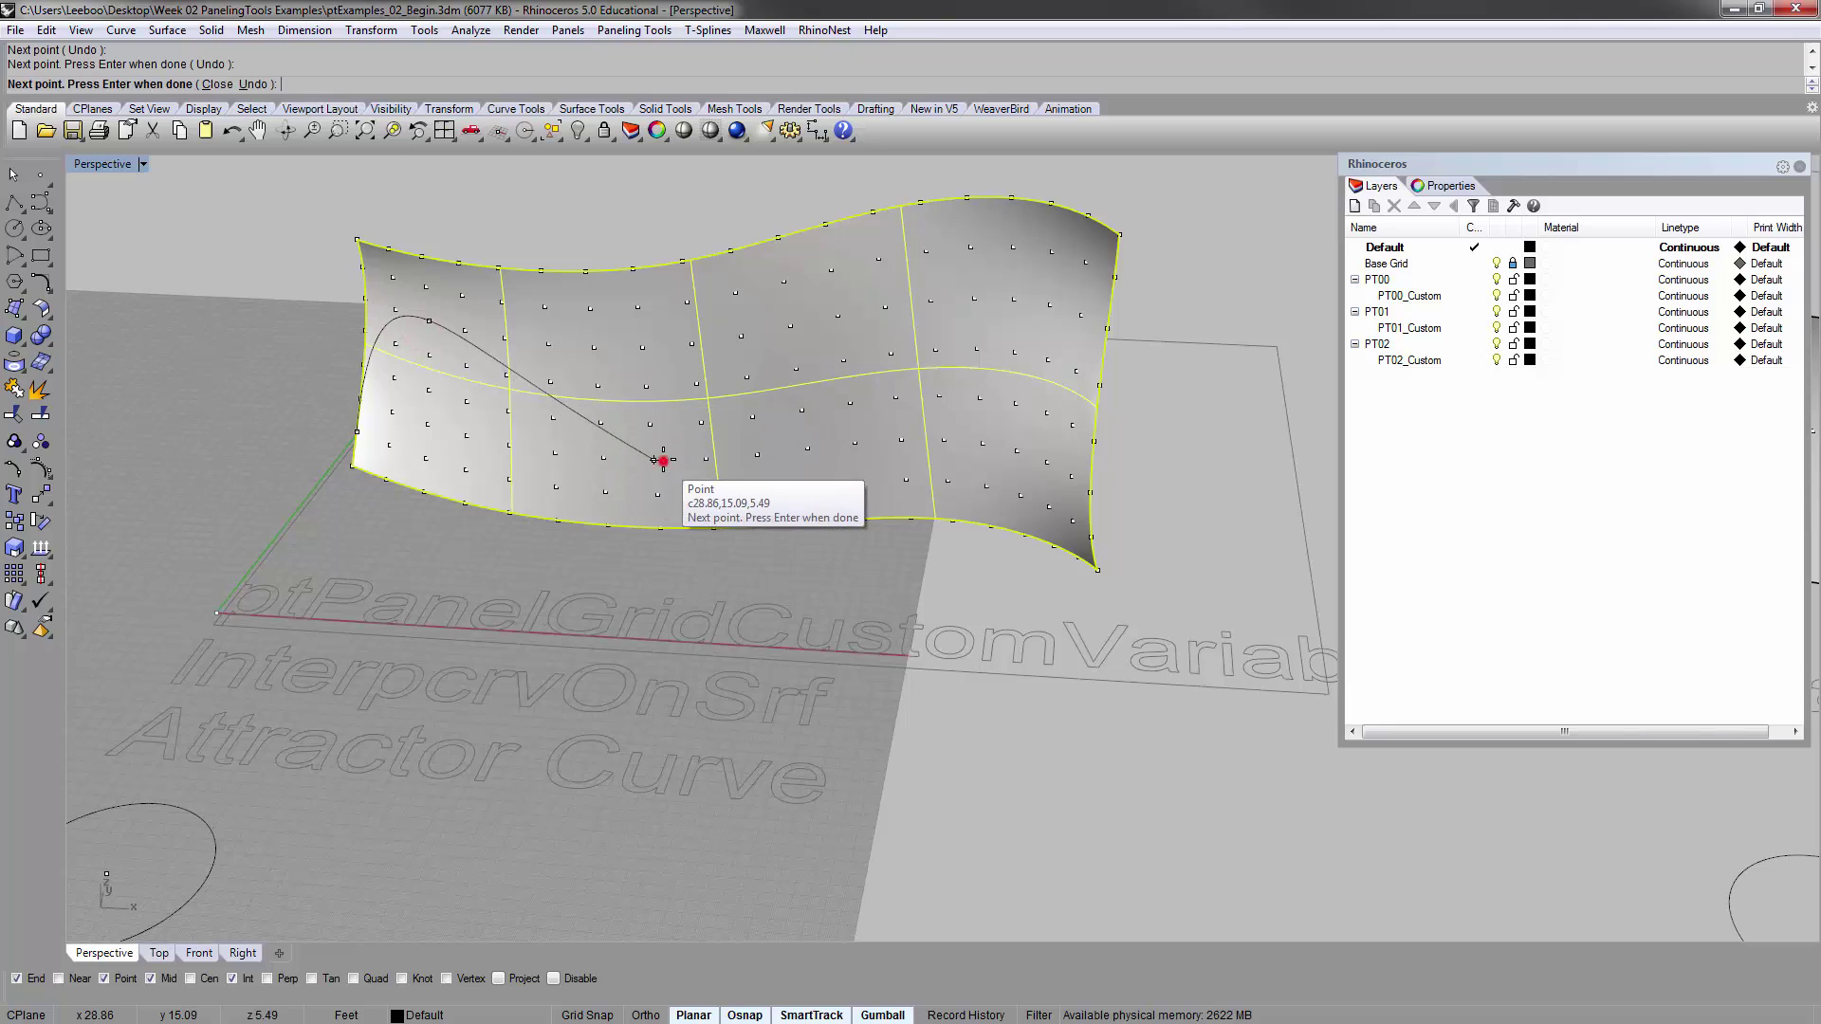
click(794, 424)
click(891, 353)
click(1030, 307)
click(1100, 349)
key(Return)
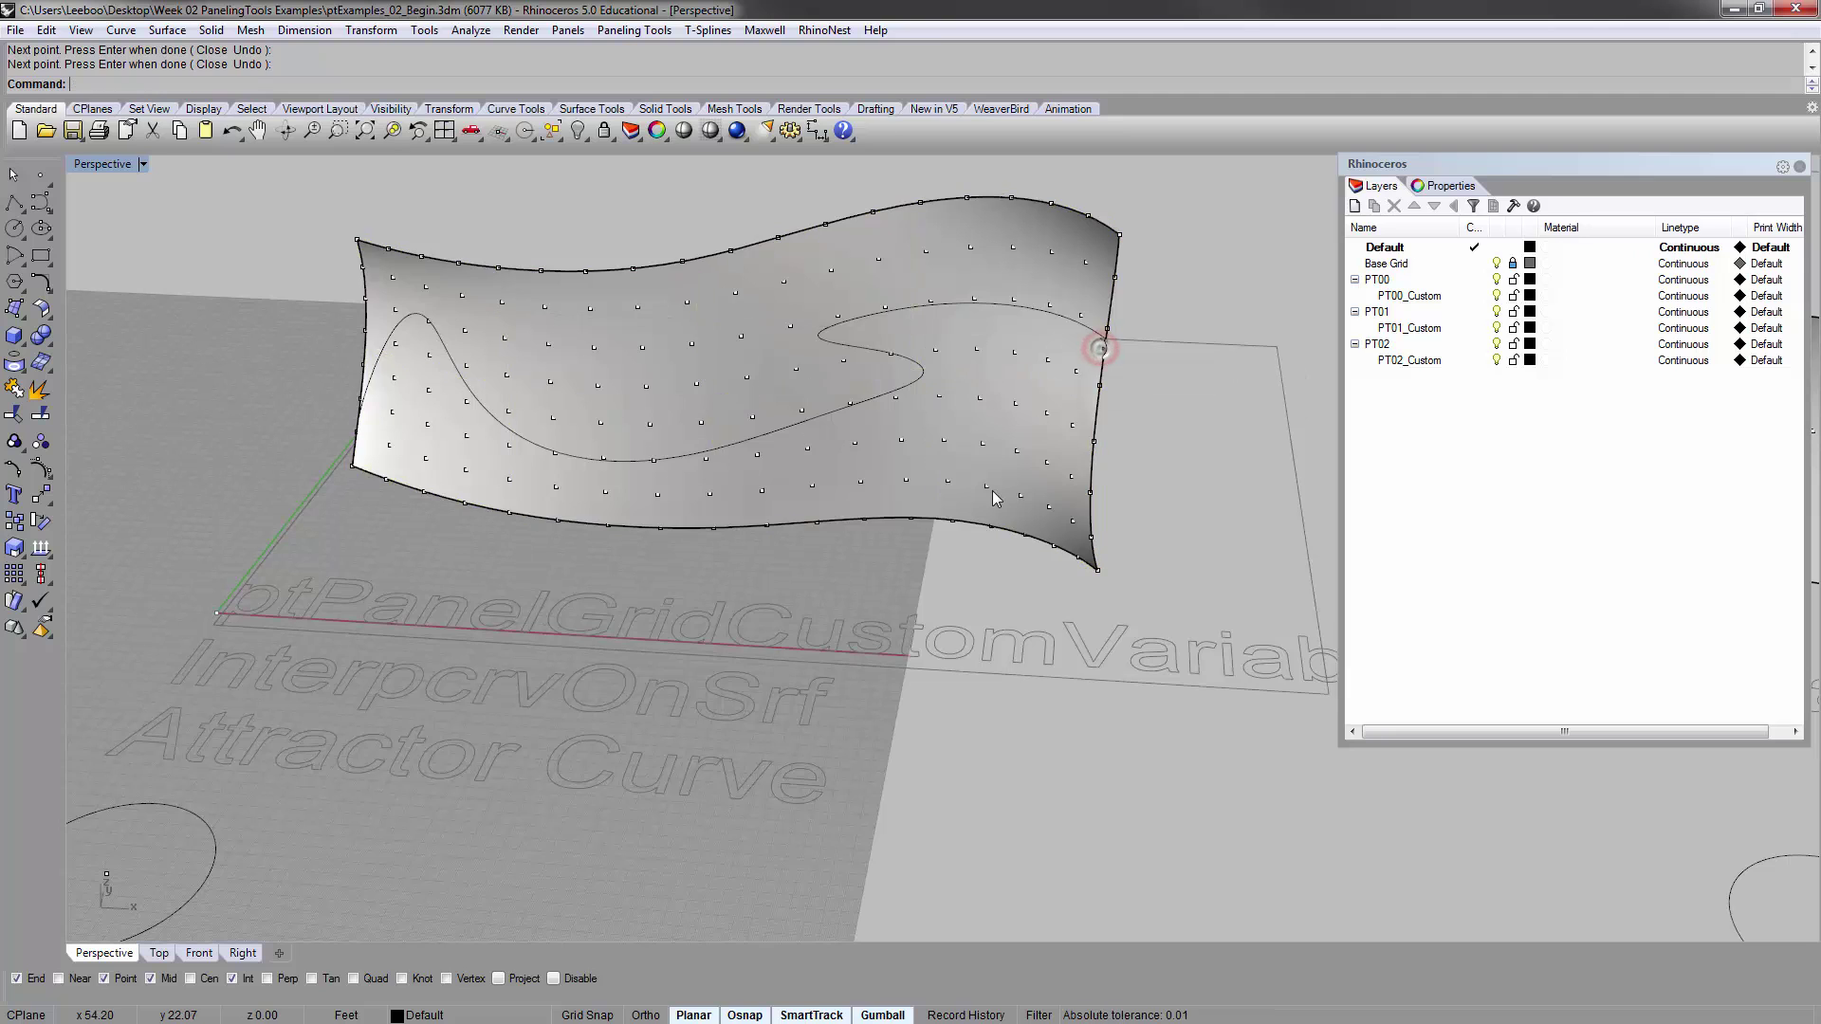
right_drag(965, 471, 999, 445)
key(ctrl+z)
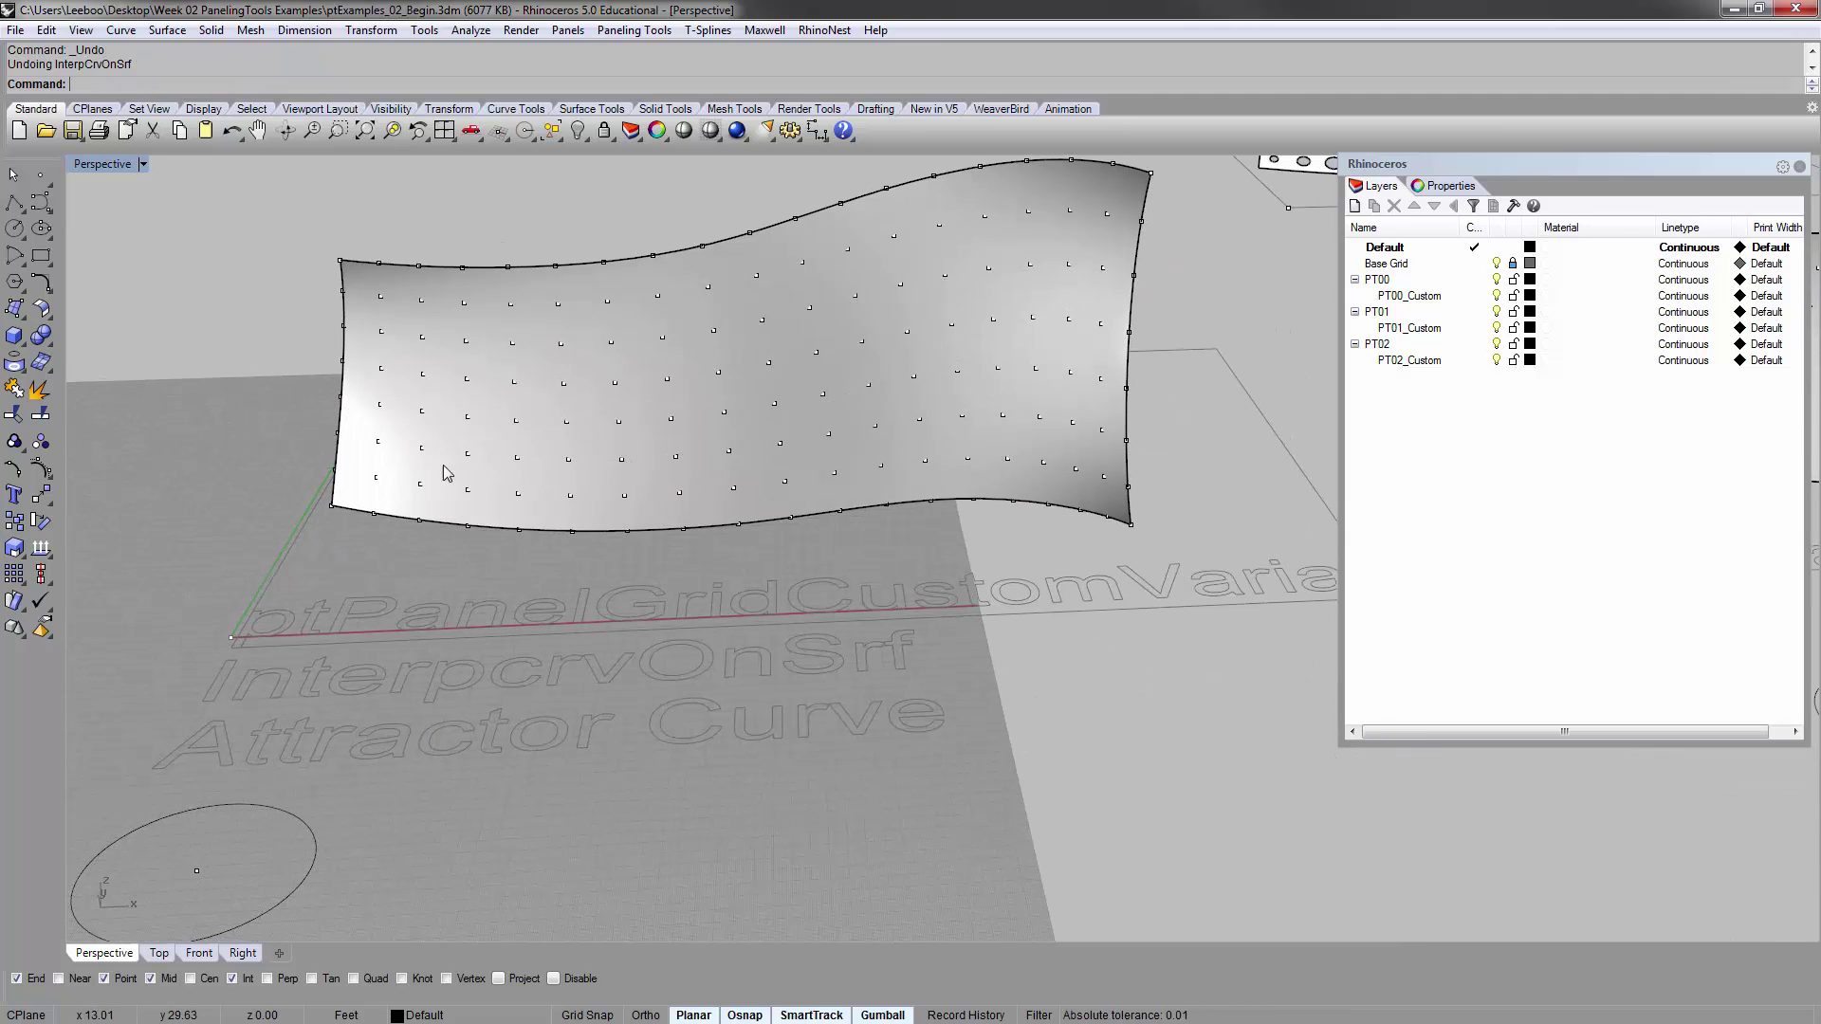
Try another interpolated curve on the surface through six points from its left edge, and cancel it
key(Return)
click(356, 470)
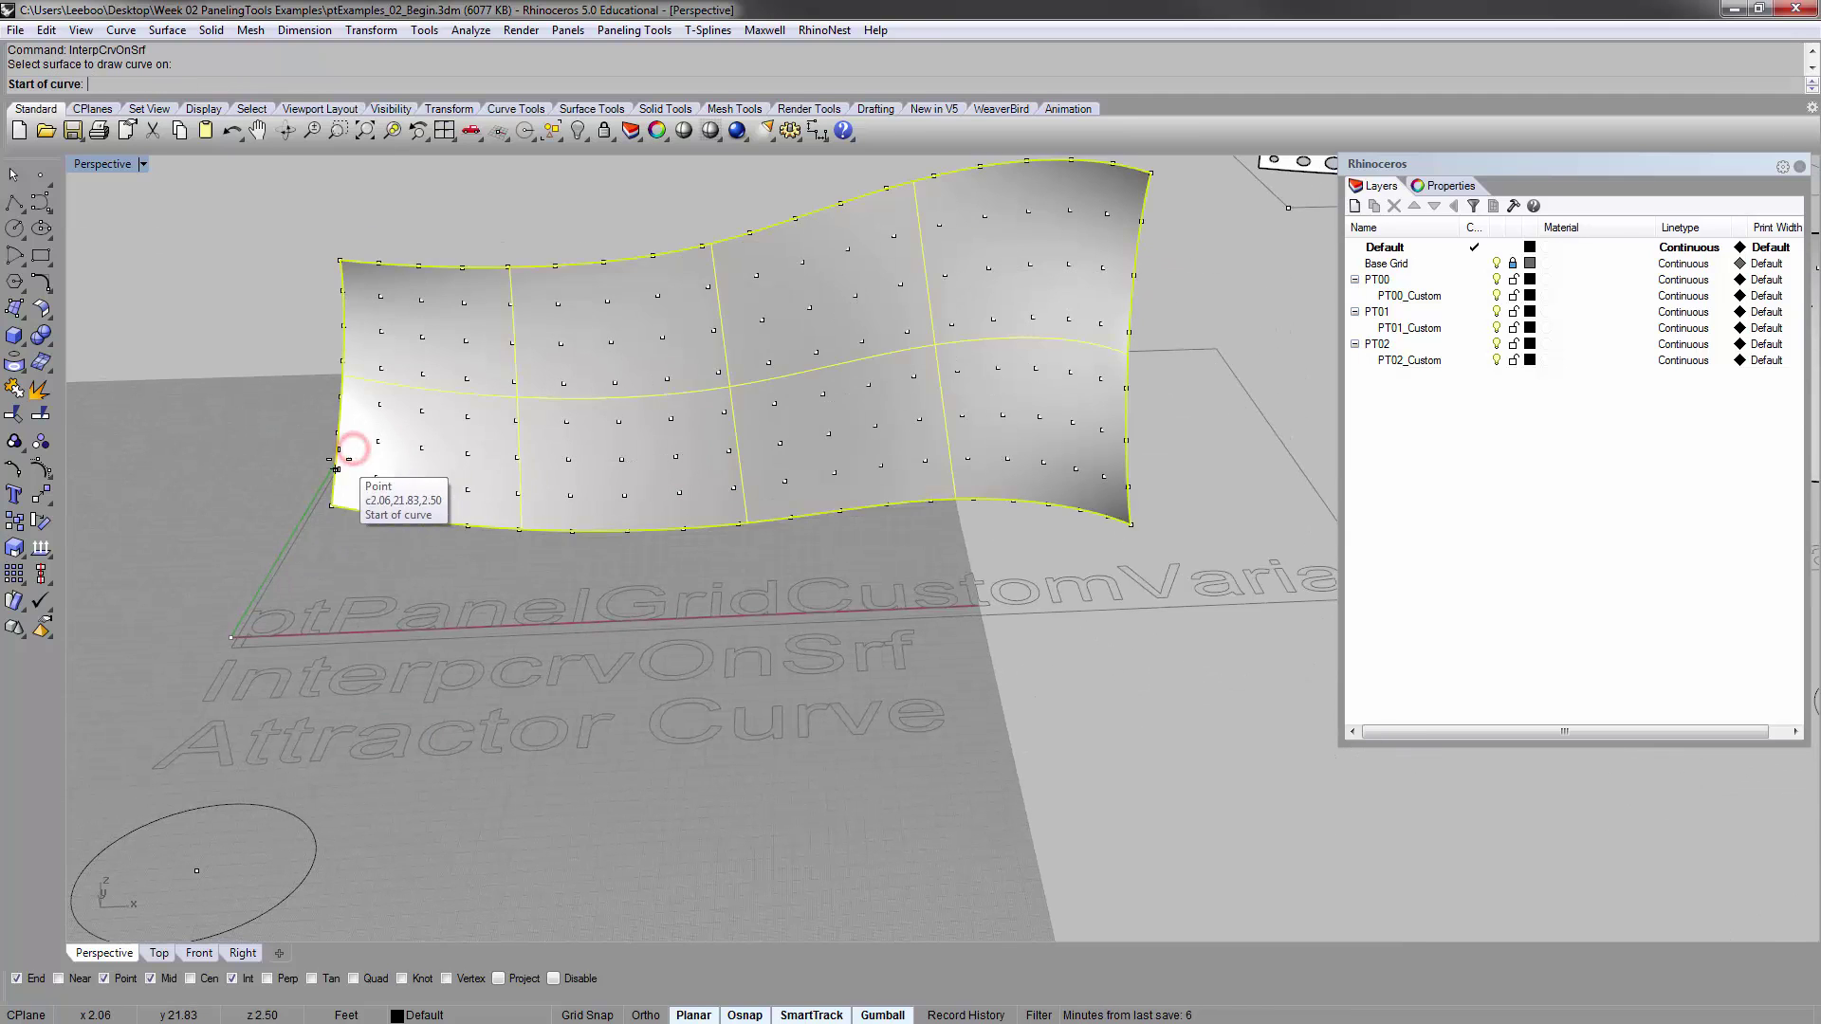
click(337, 468)
click(437, 473)
click(630, 397)
click(714, 356)
click(899, 315)
click(1002, 414)
key(Escape)
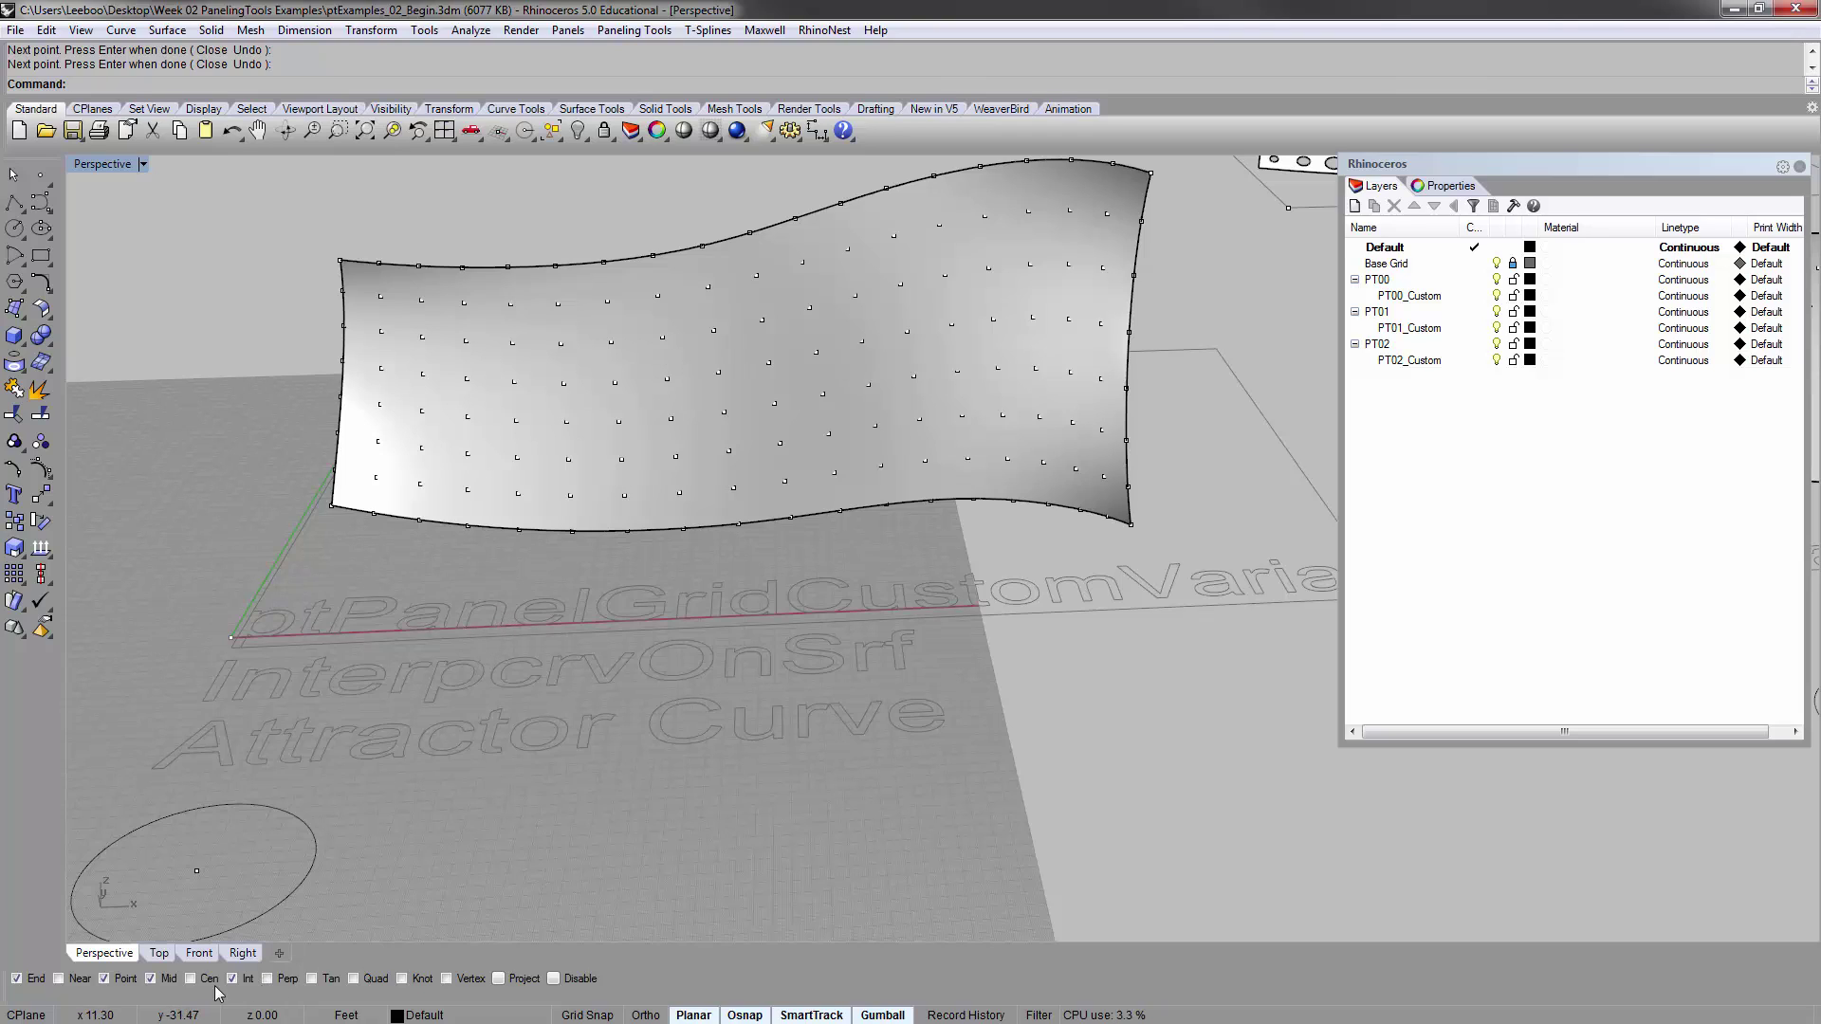
Highlight the surface's grid point group, clear the selection, and turn off the Point object snap
click(516, 389)
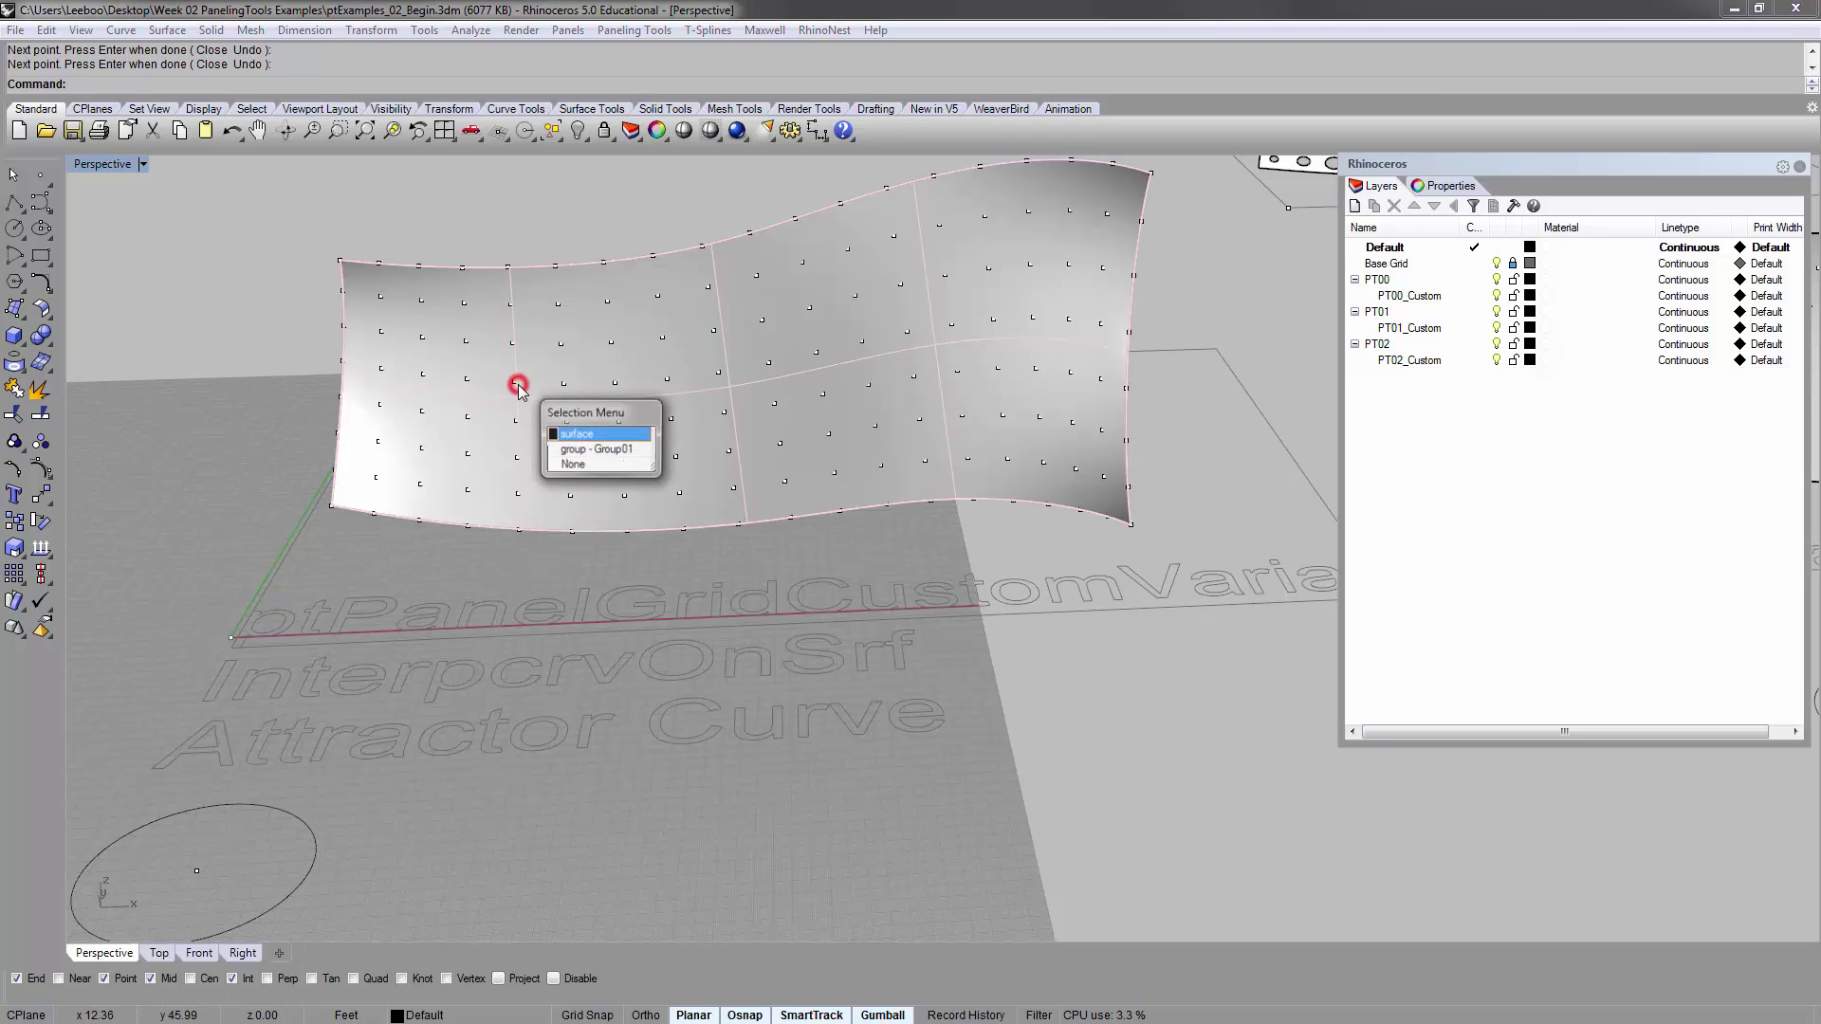
click(599, 464)
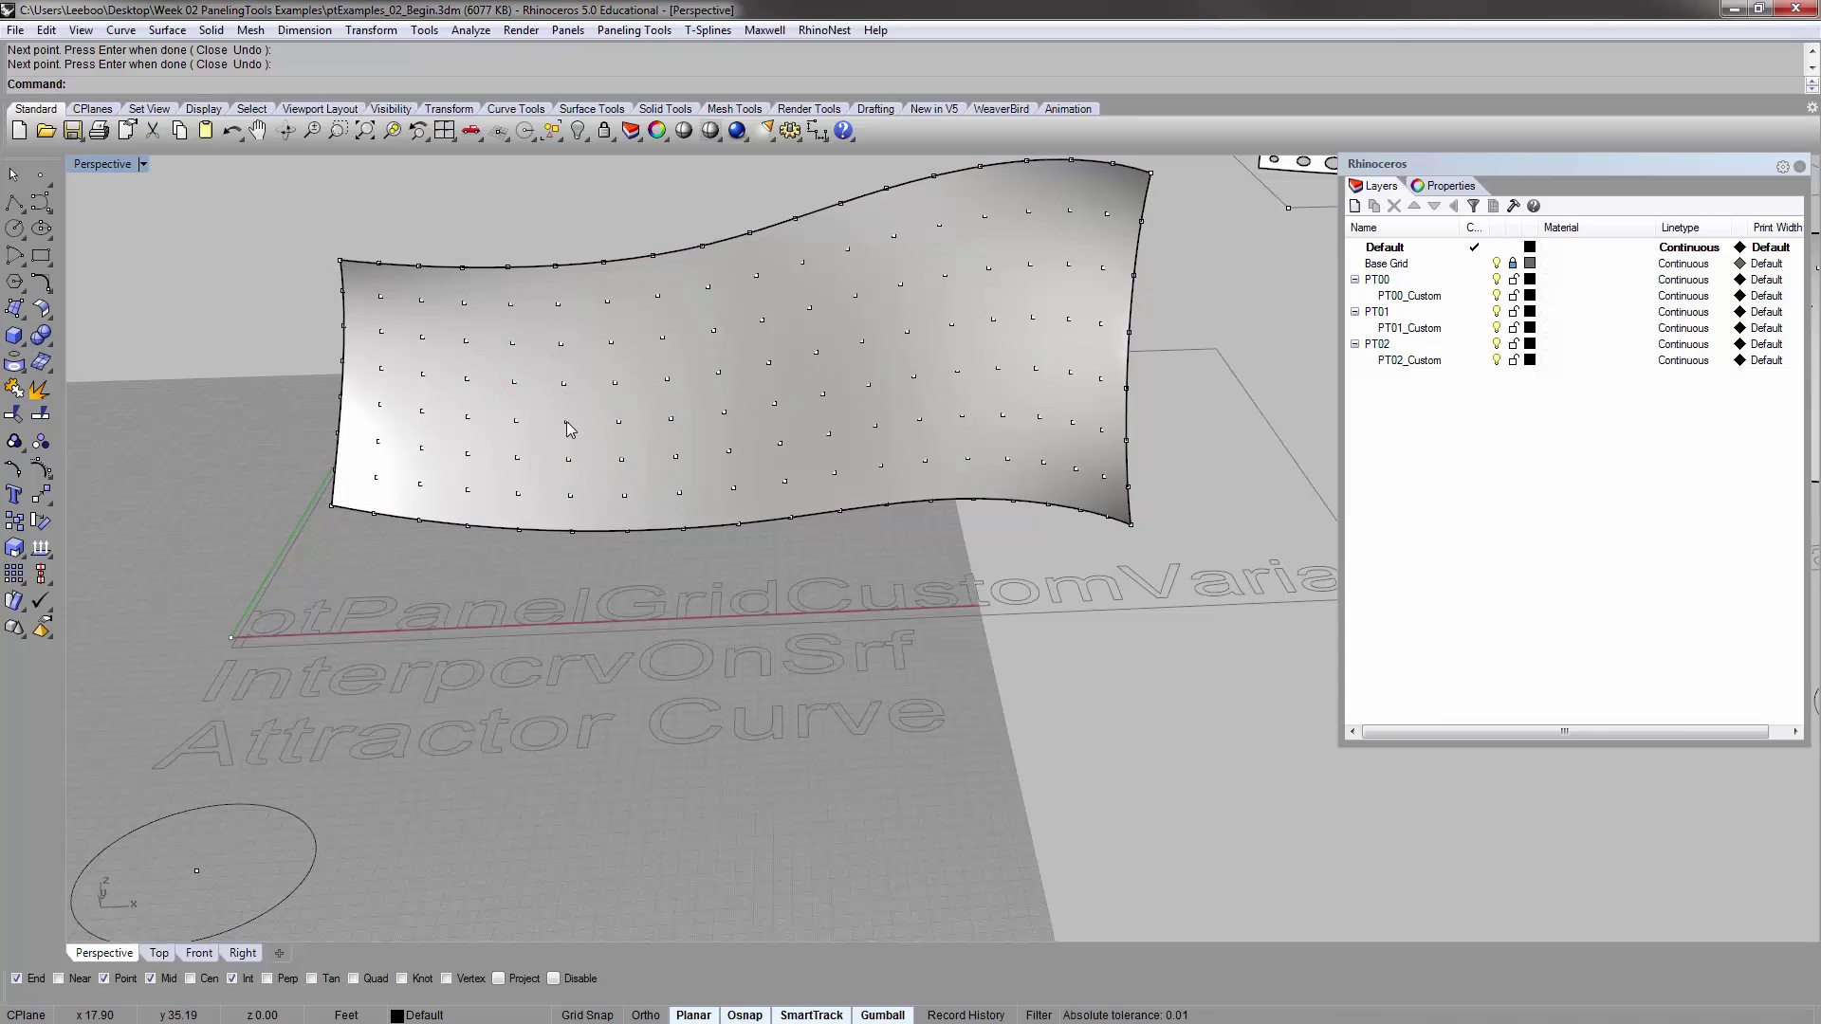
click(569, 425)
click(626, 484)
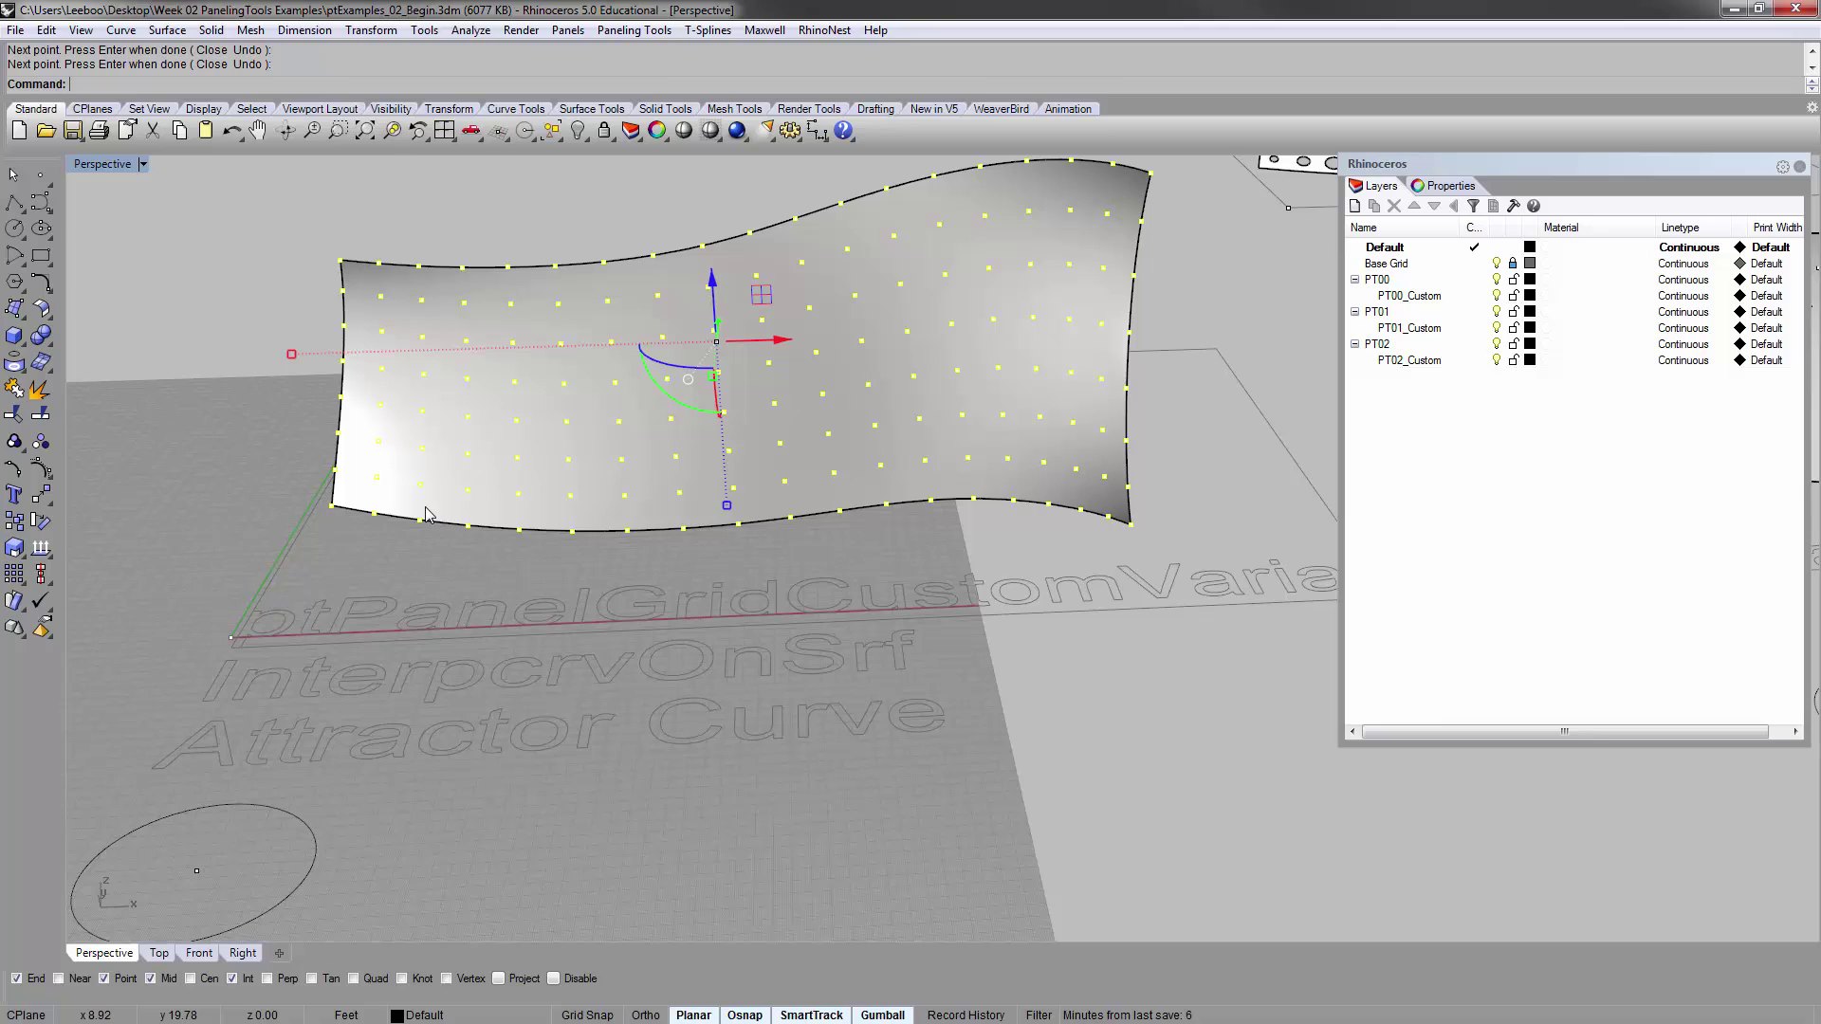
click(206, 564)
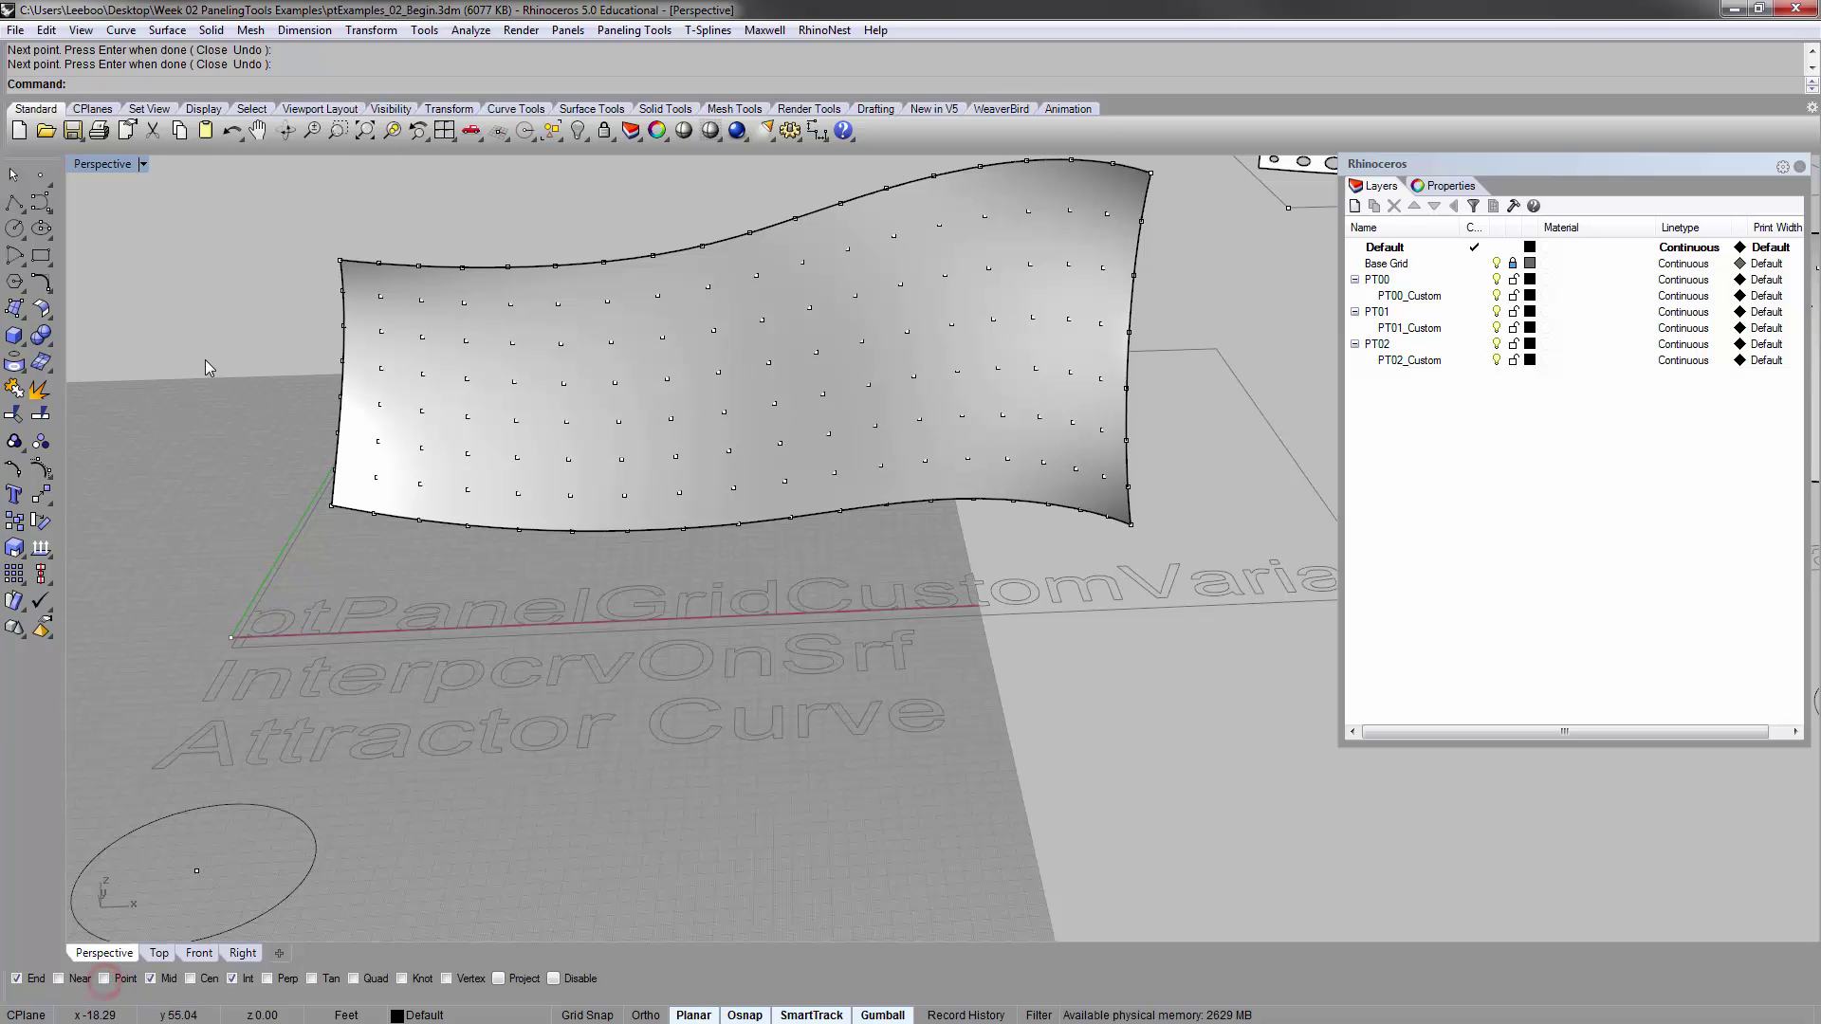
mouse_move(205, 360)
right_down()
mouse_move(247, 423)
mouse_move(247, 385)
right_up()
right_click(248, 389)
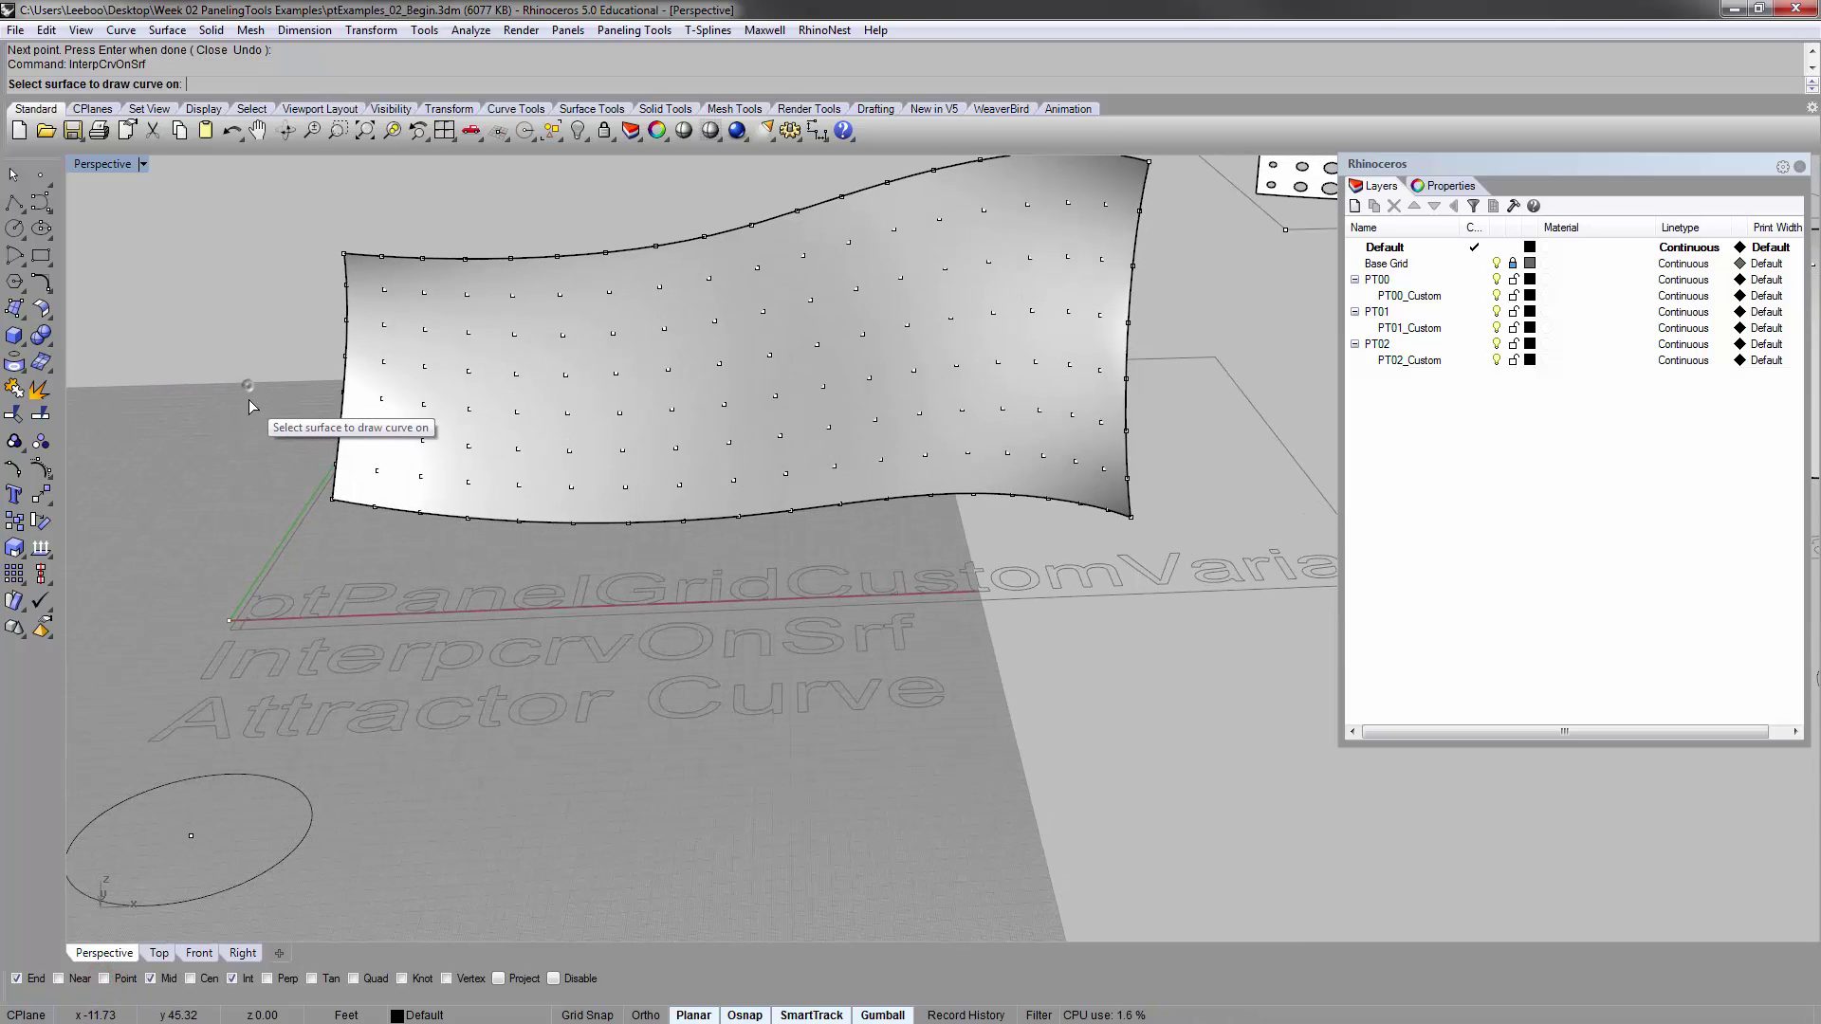
click(413, 400)
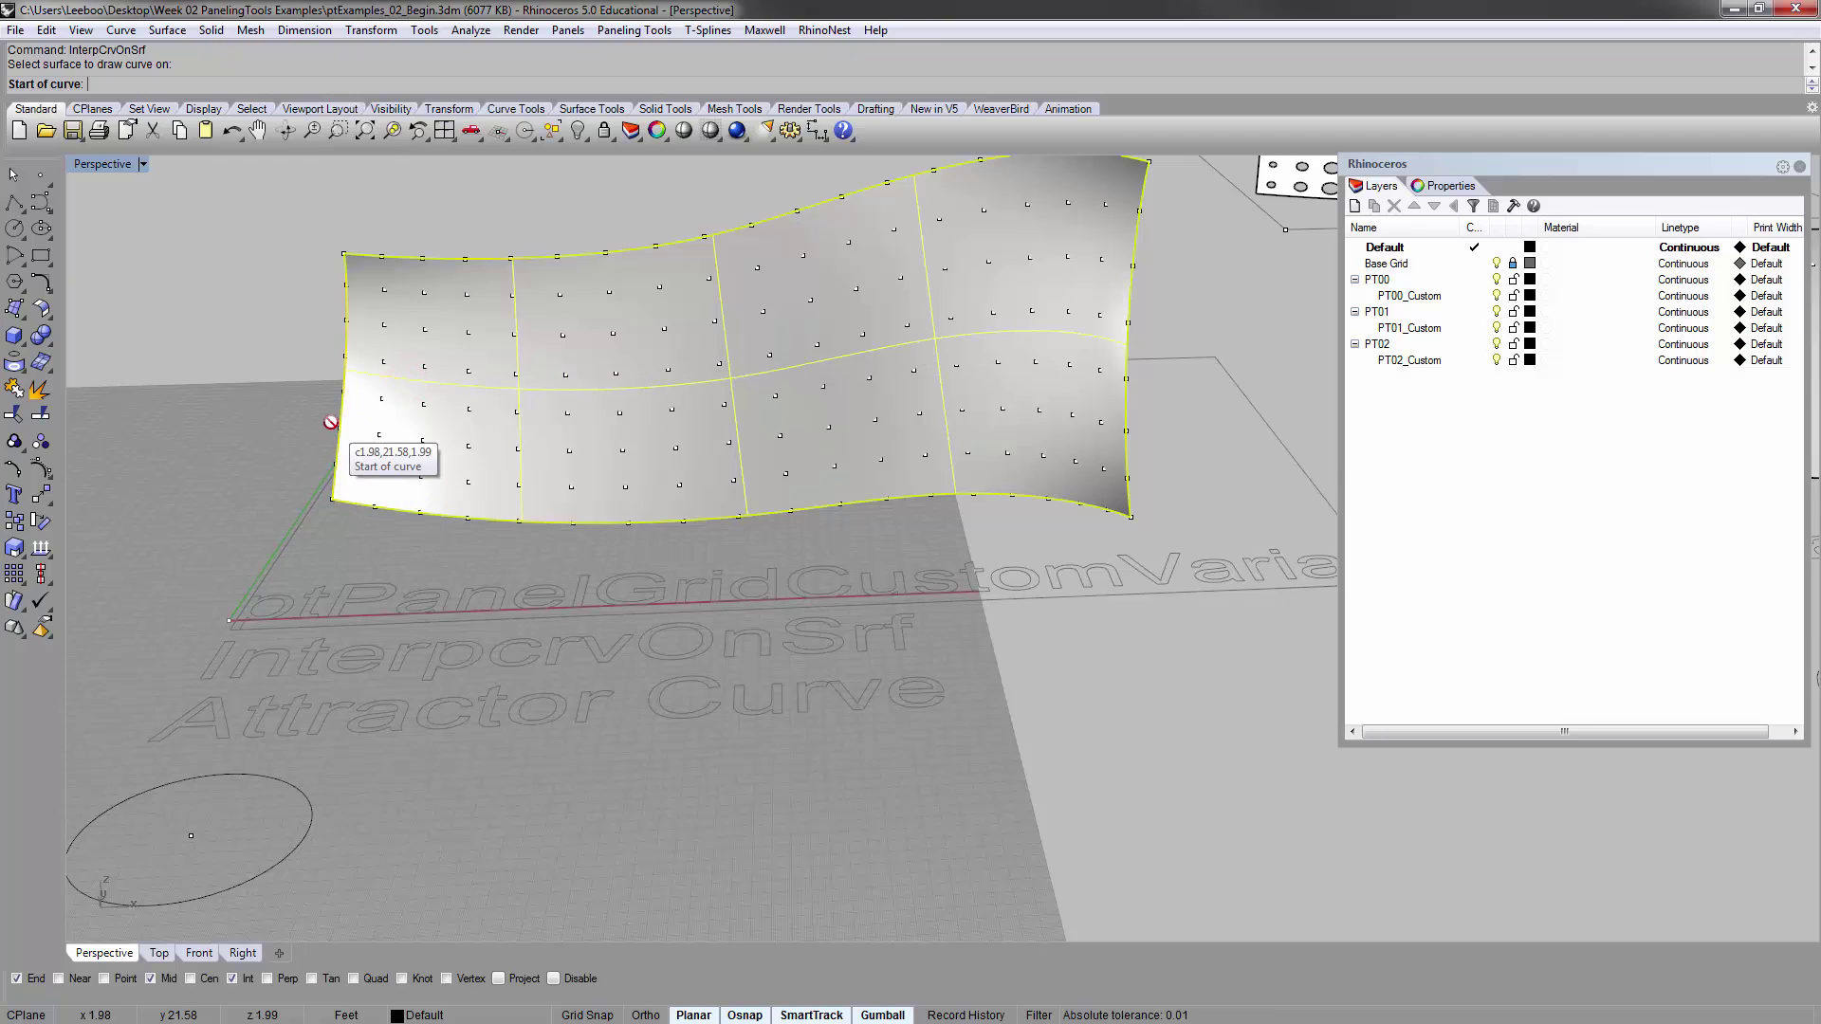
right_drag(332, 421, 316, 421)
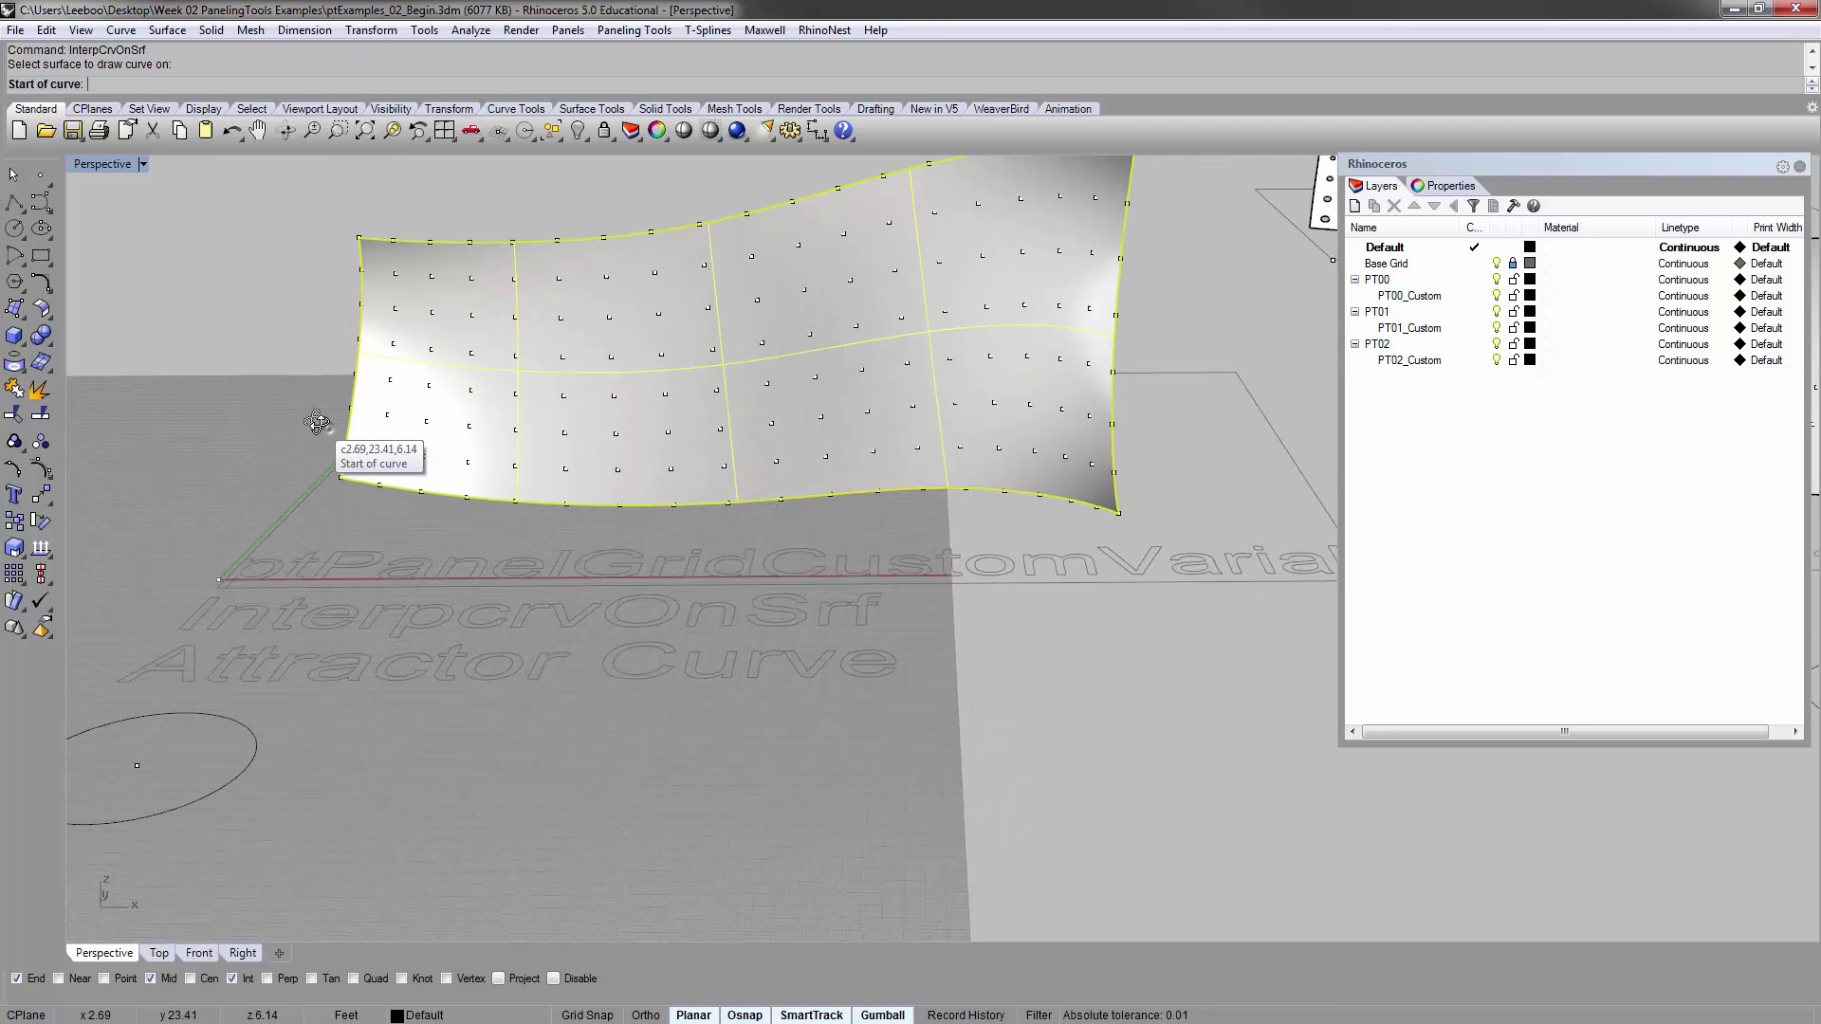
click(358, 352)
click(418, 365)
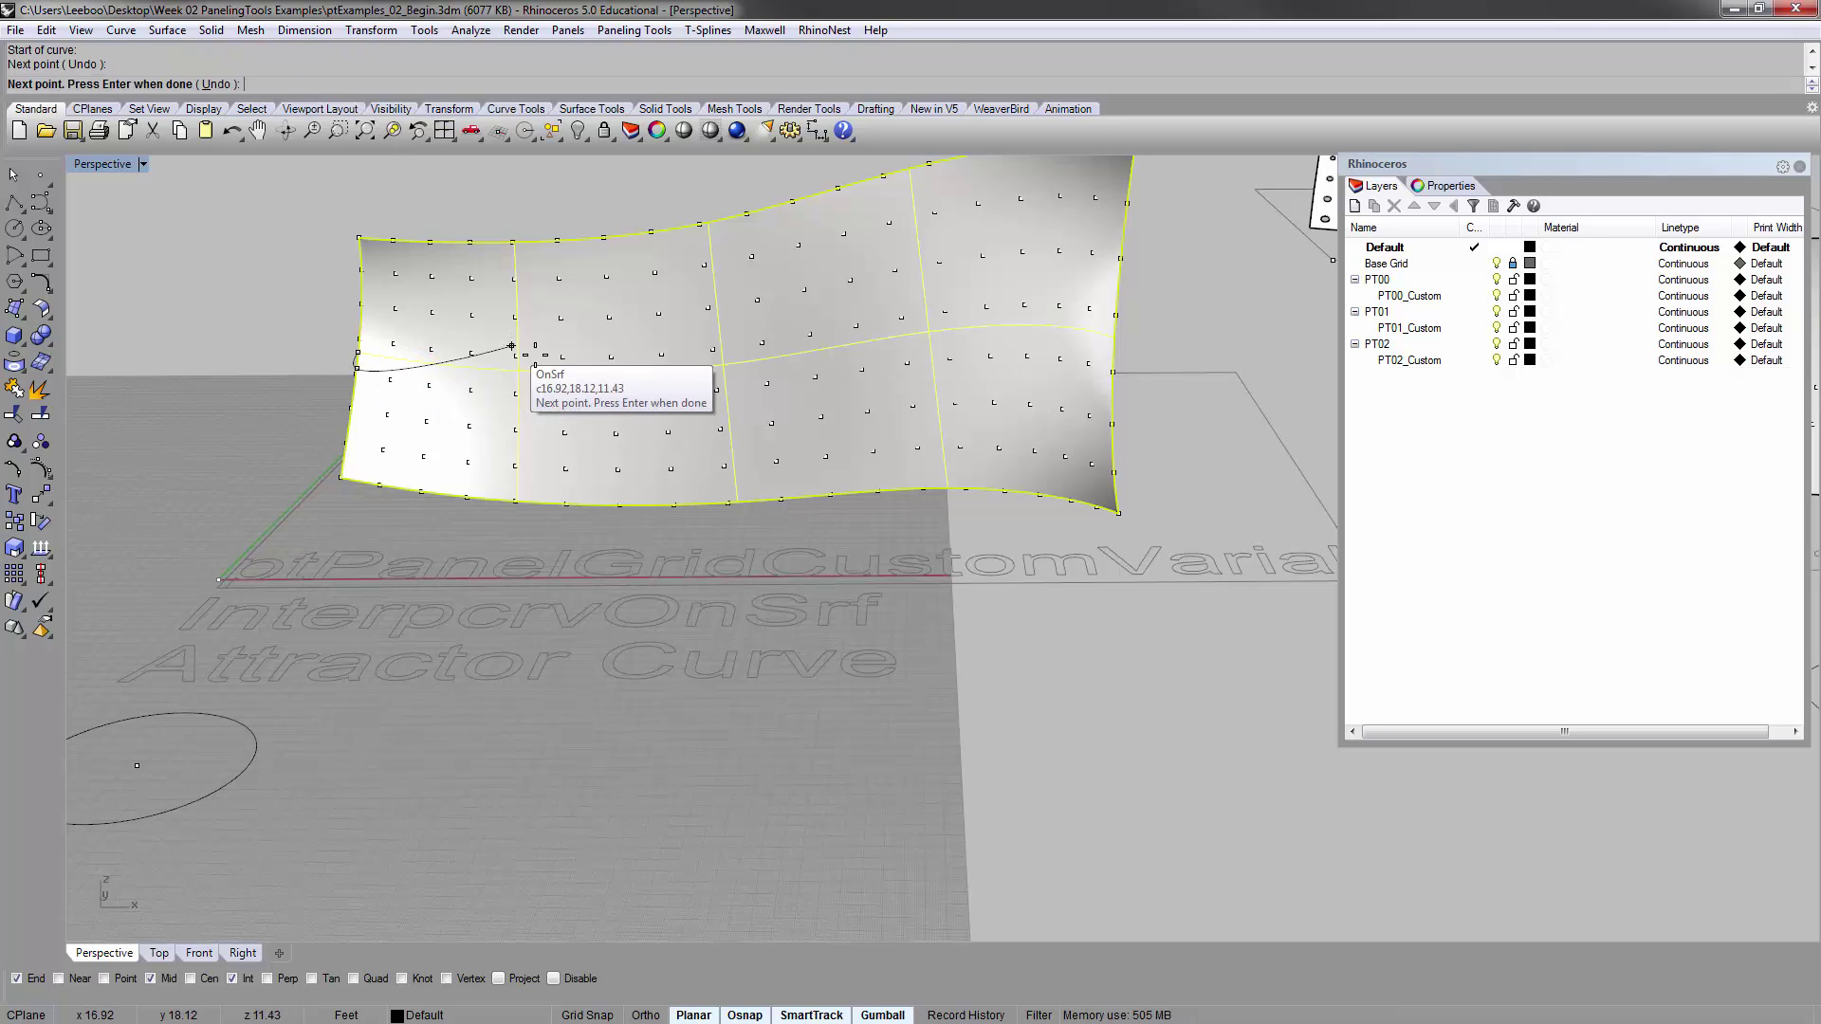
click(601, 300)
right_drag(612, 302, 660, 354)
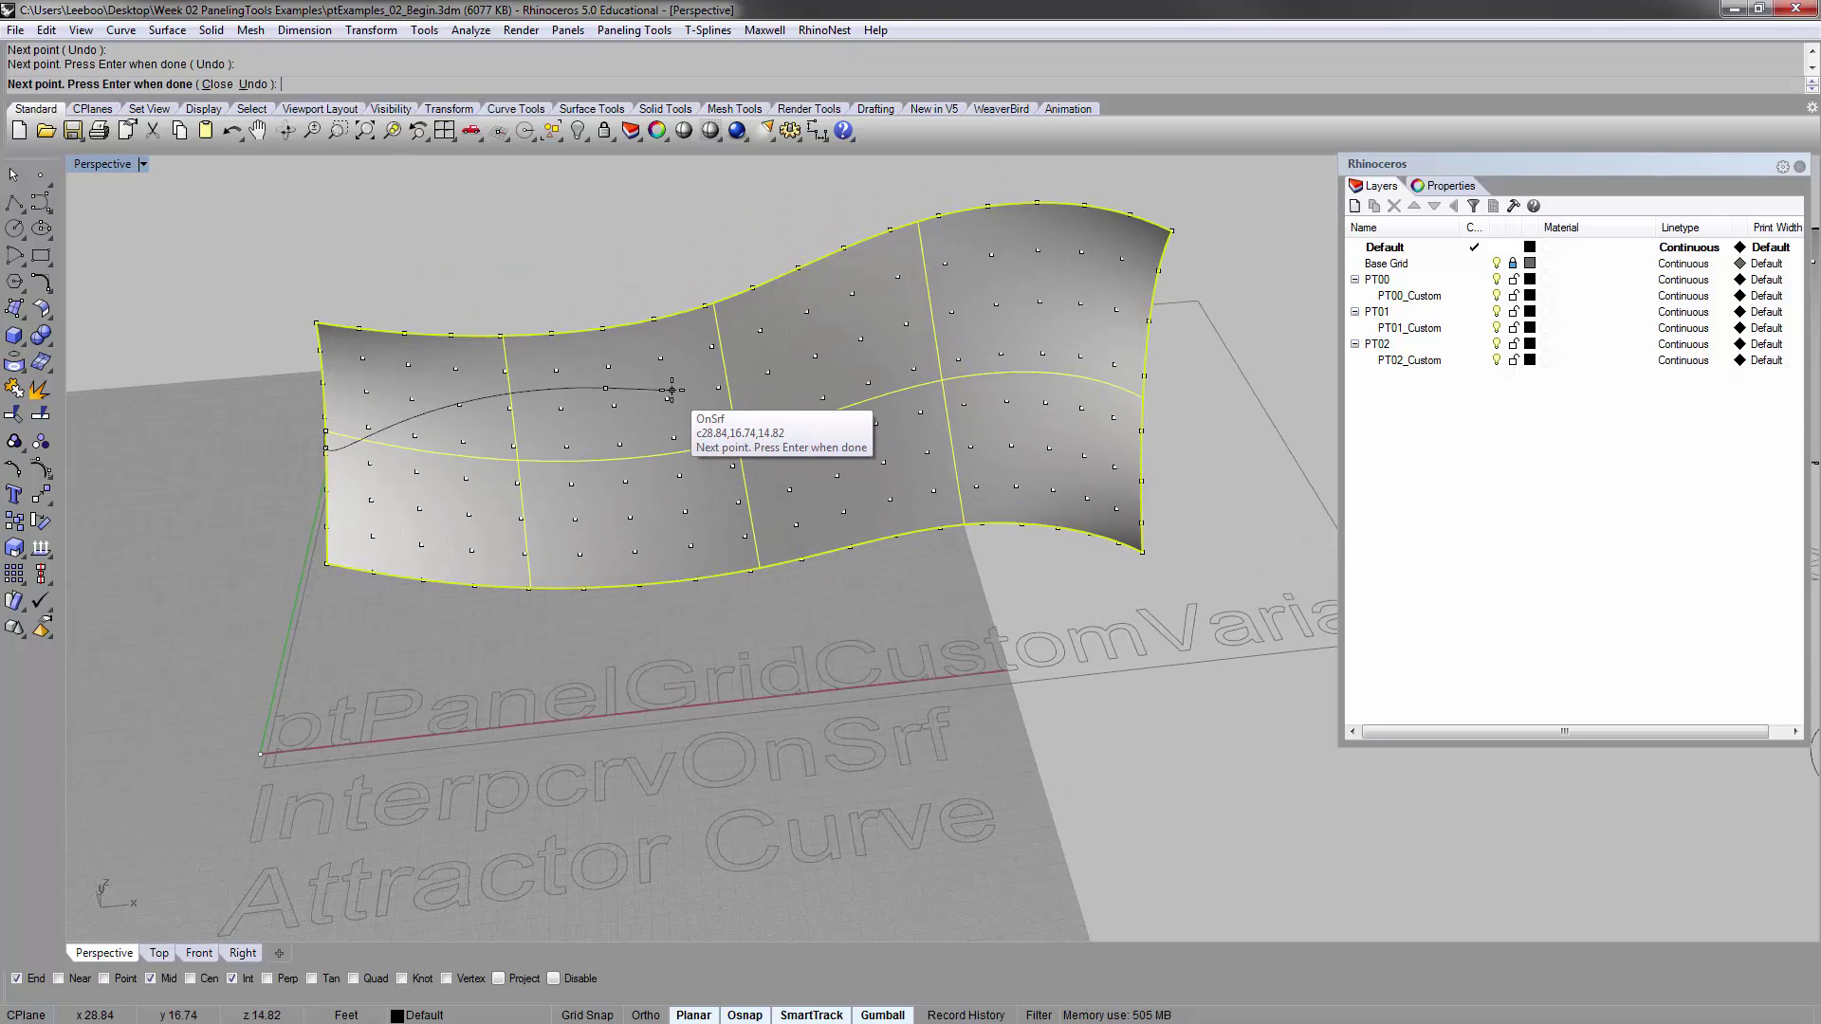
key(Escape)
right_click(325, 439)
click(336, 432)
click(326, 431)
click(411, 411)
click(559, 422)
right_drag(571, 509, 513, 471)
key(Escape)
Start an InterpCrvOnSrf curve on the wavy surface from the lower part of its left edge, through three more points rising toward the right
key(Return)
click(336, 469)
click(328, 492)
click(457, 492)
click(663, 399)
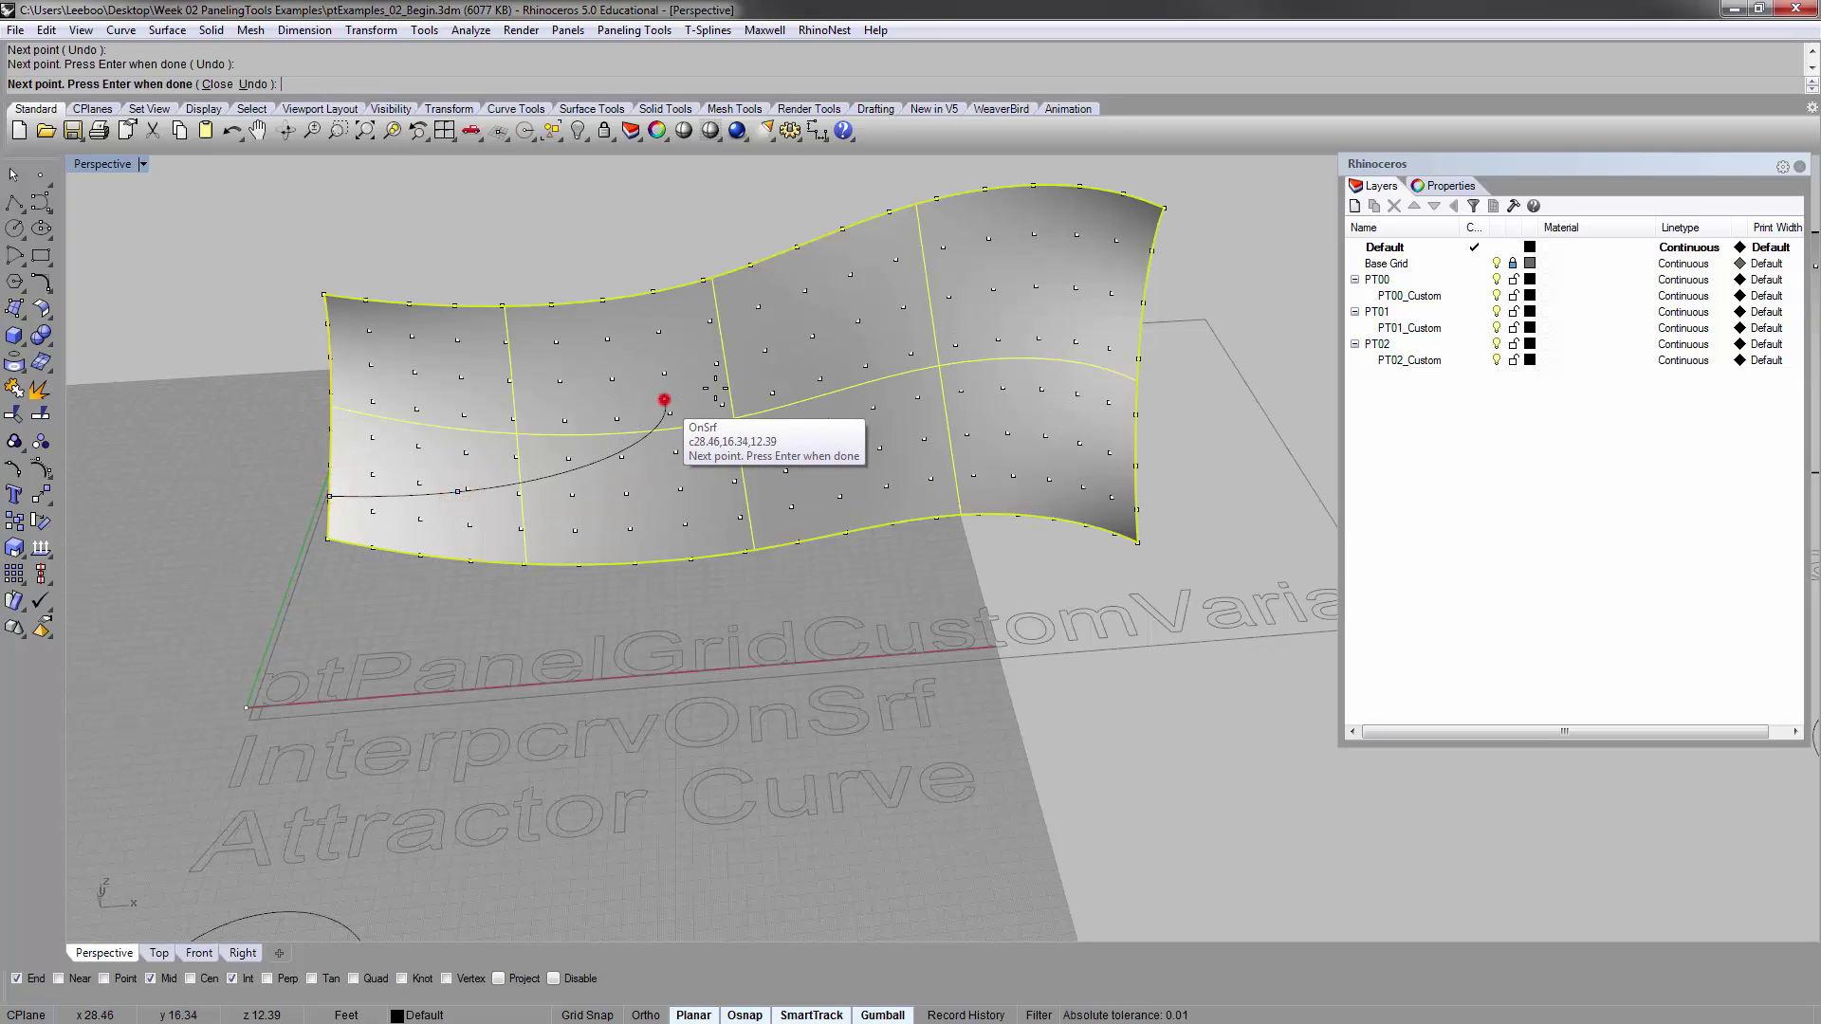
click(902, 358)
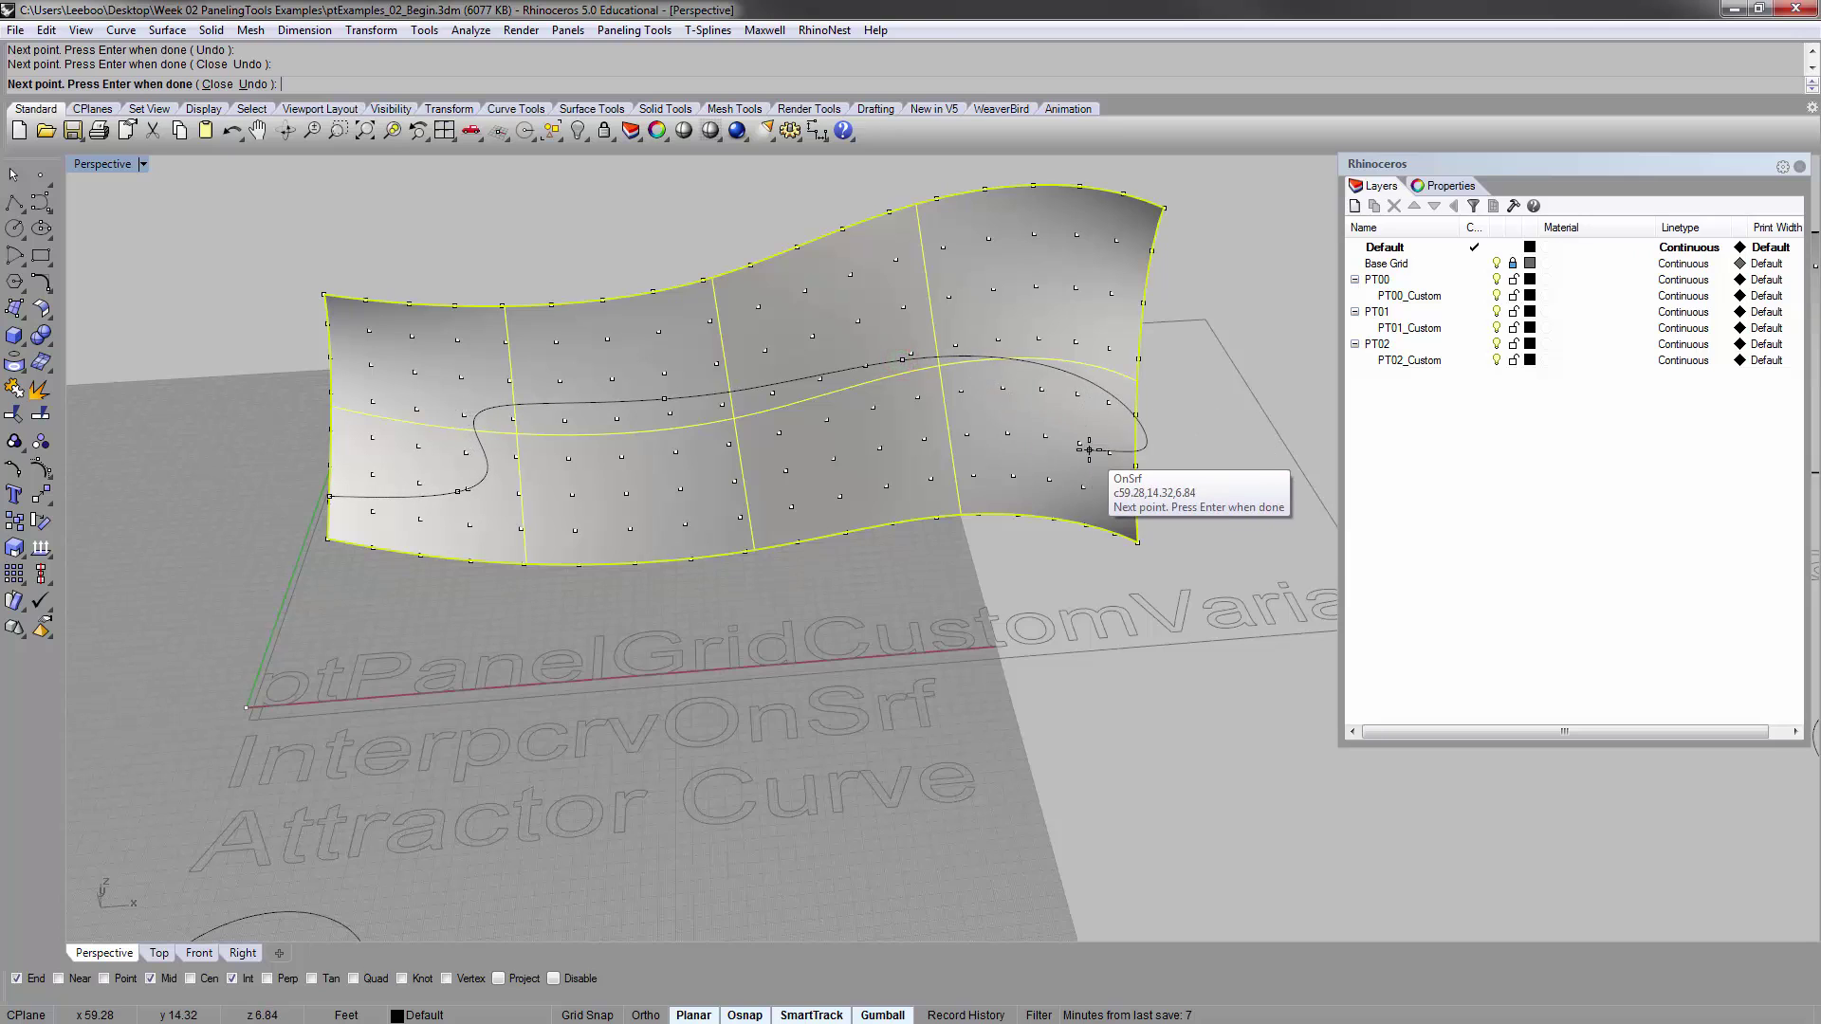
Turn on the Near object snap and finish the interpolated curve on the surface's right edge
right_drag(1089, 450, 1044, 455)
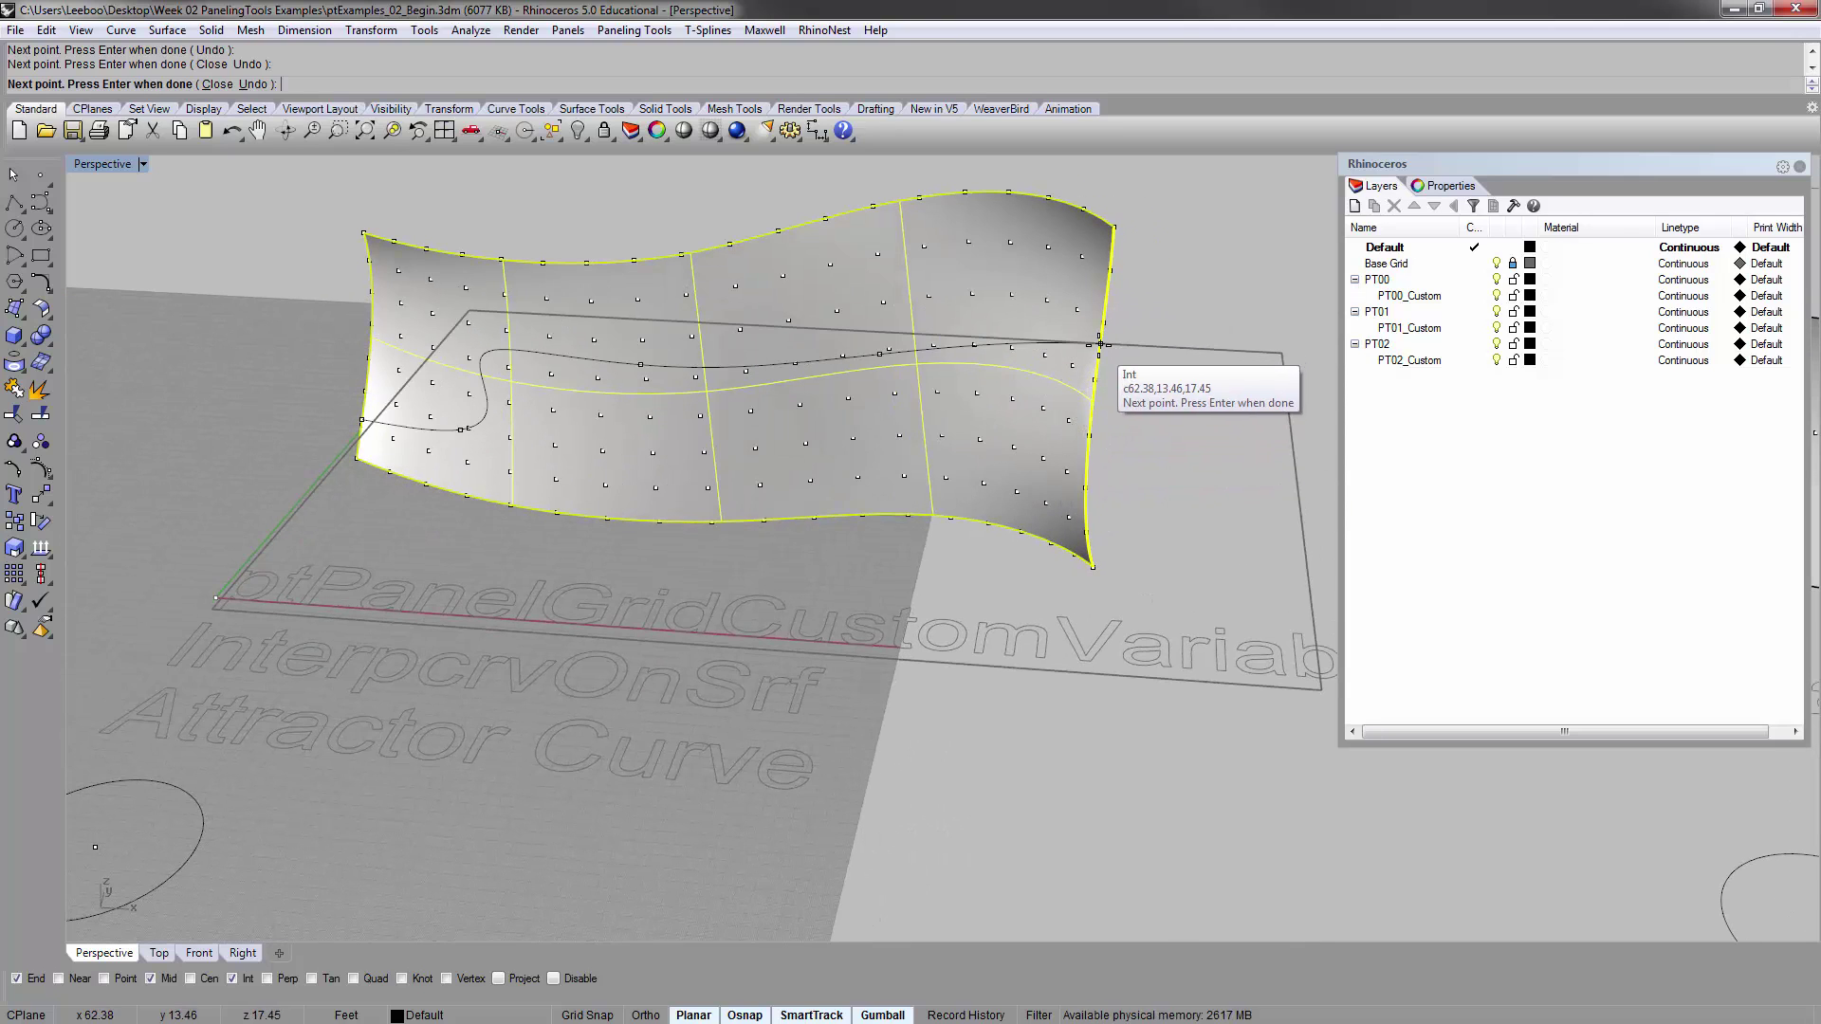
right_drag(1100, 344, 1109, 395)
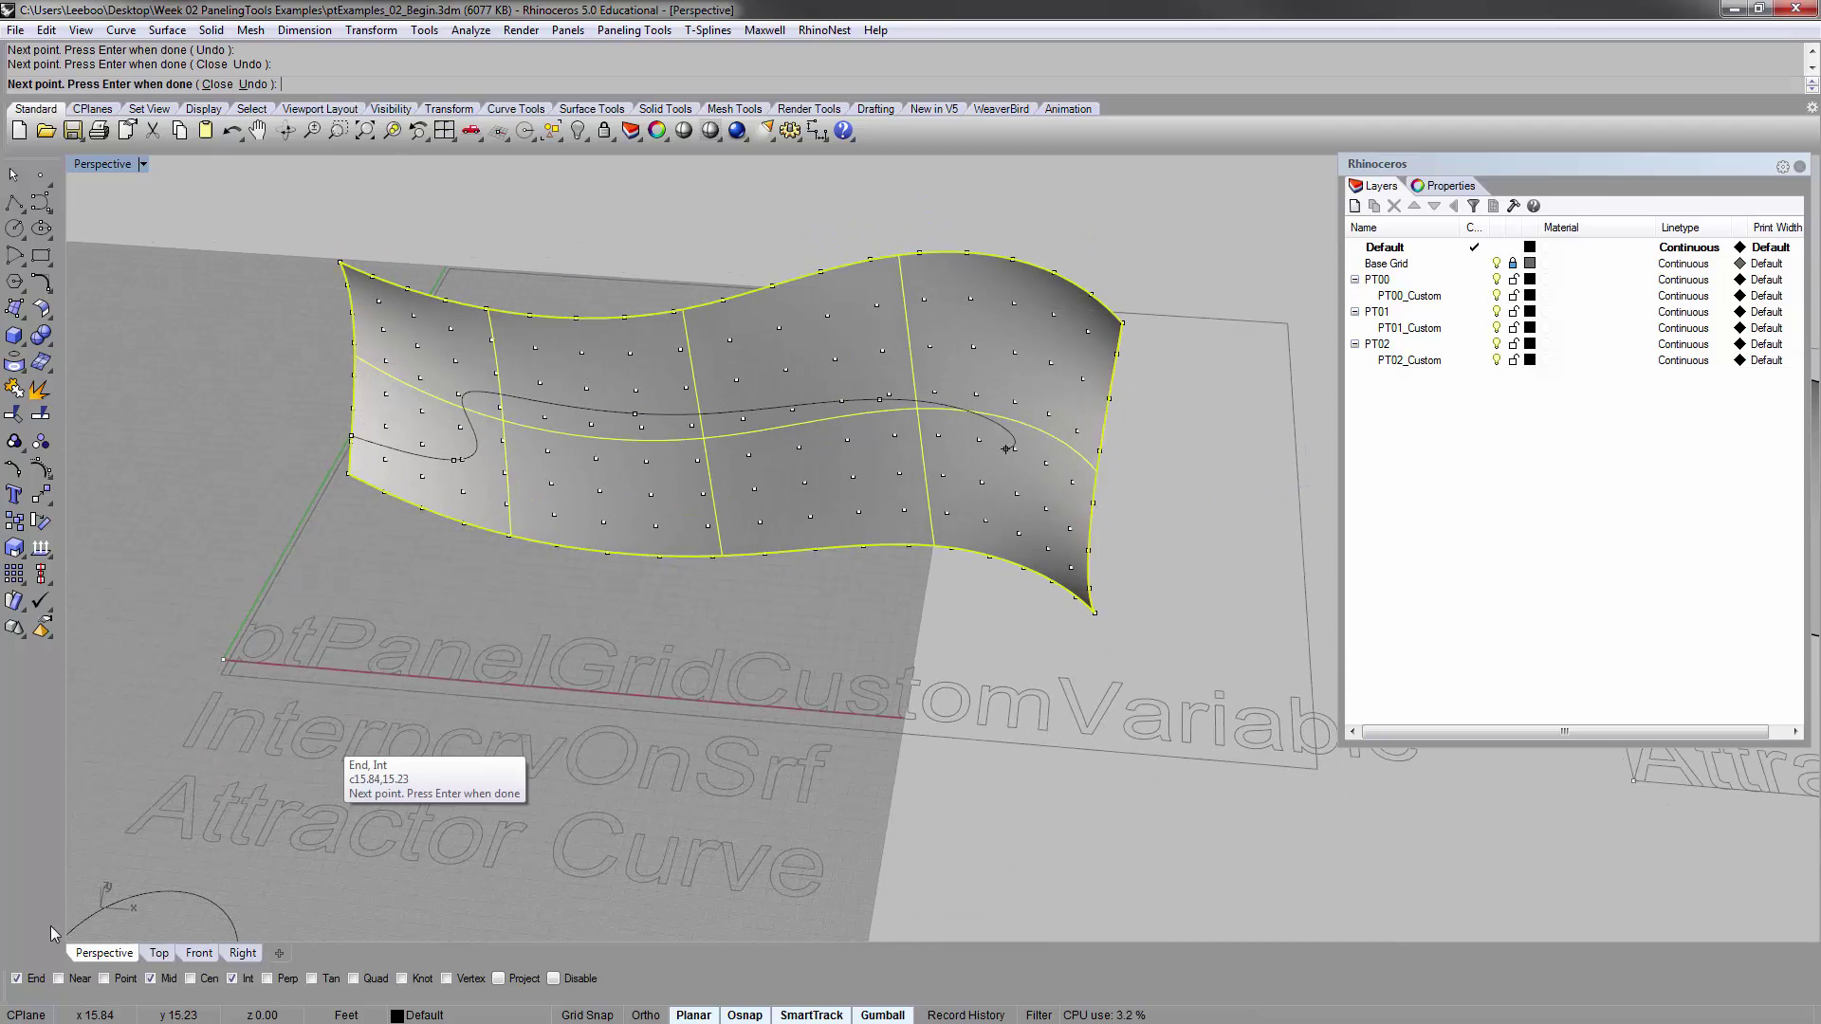
click(59, 978)
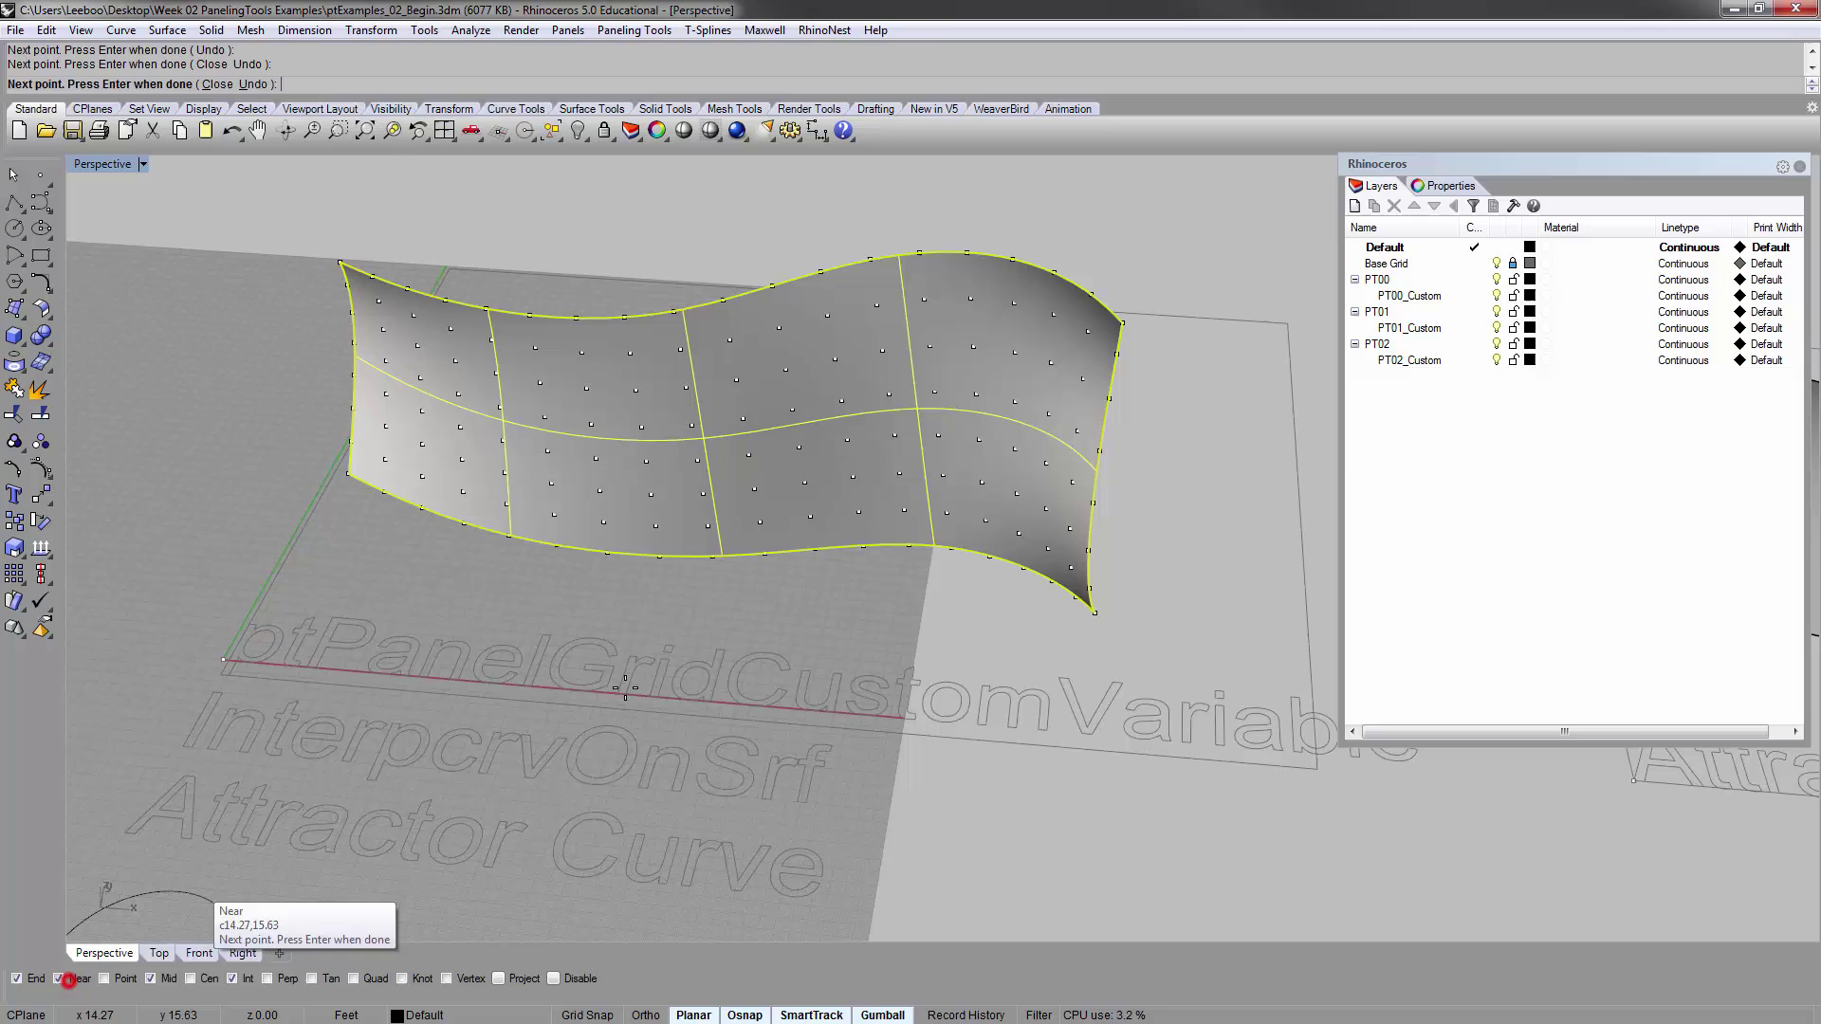
right_click(1106, 417)
mouse_move(862, 402)
right_down()
mouse_move(878, 305)
mouse_move(906, 371)
right_up()
shift+right_drag(977, 272, 892, 323)
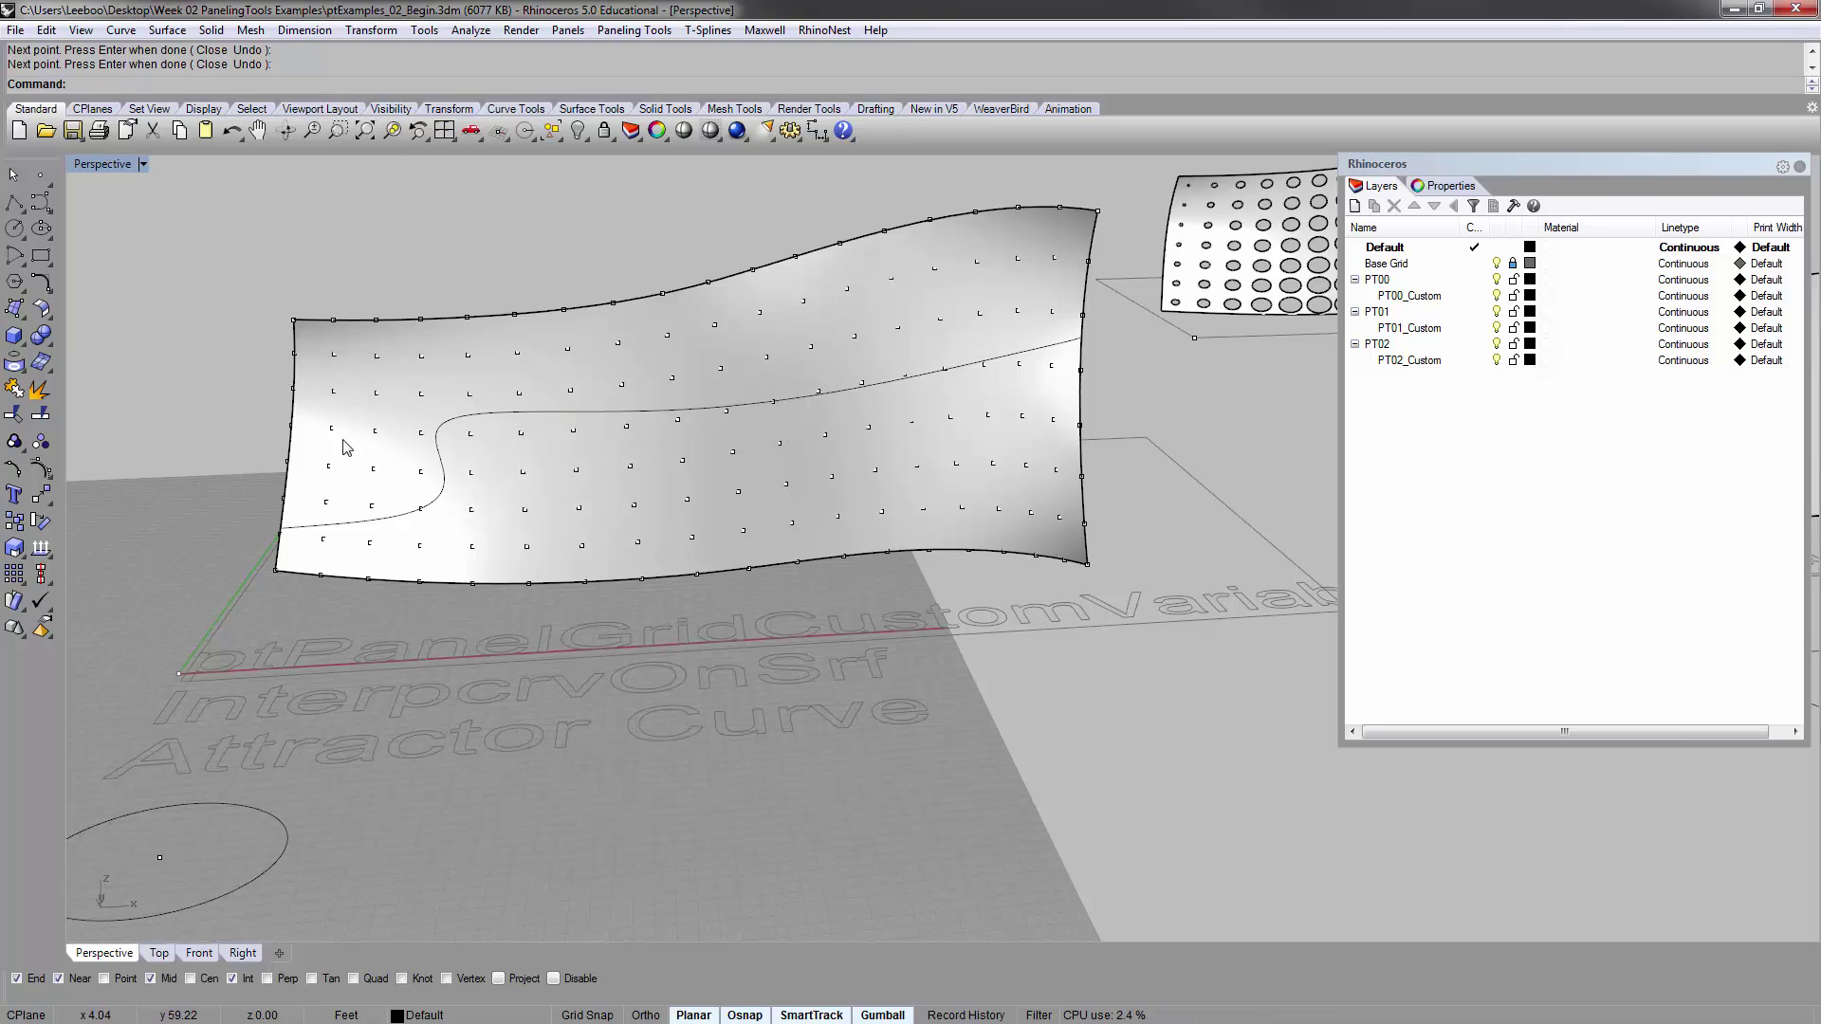
Examine the finished curve on the surface, and the circle and its center point below the Attractor Curve text
click(436, 439)
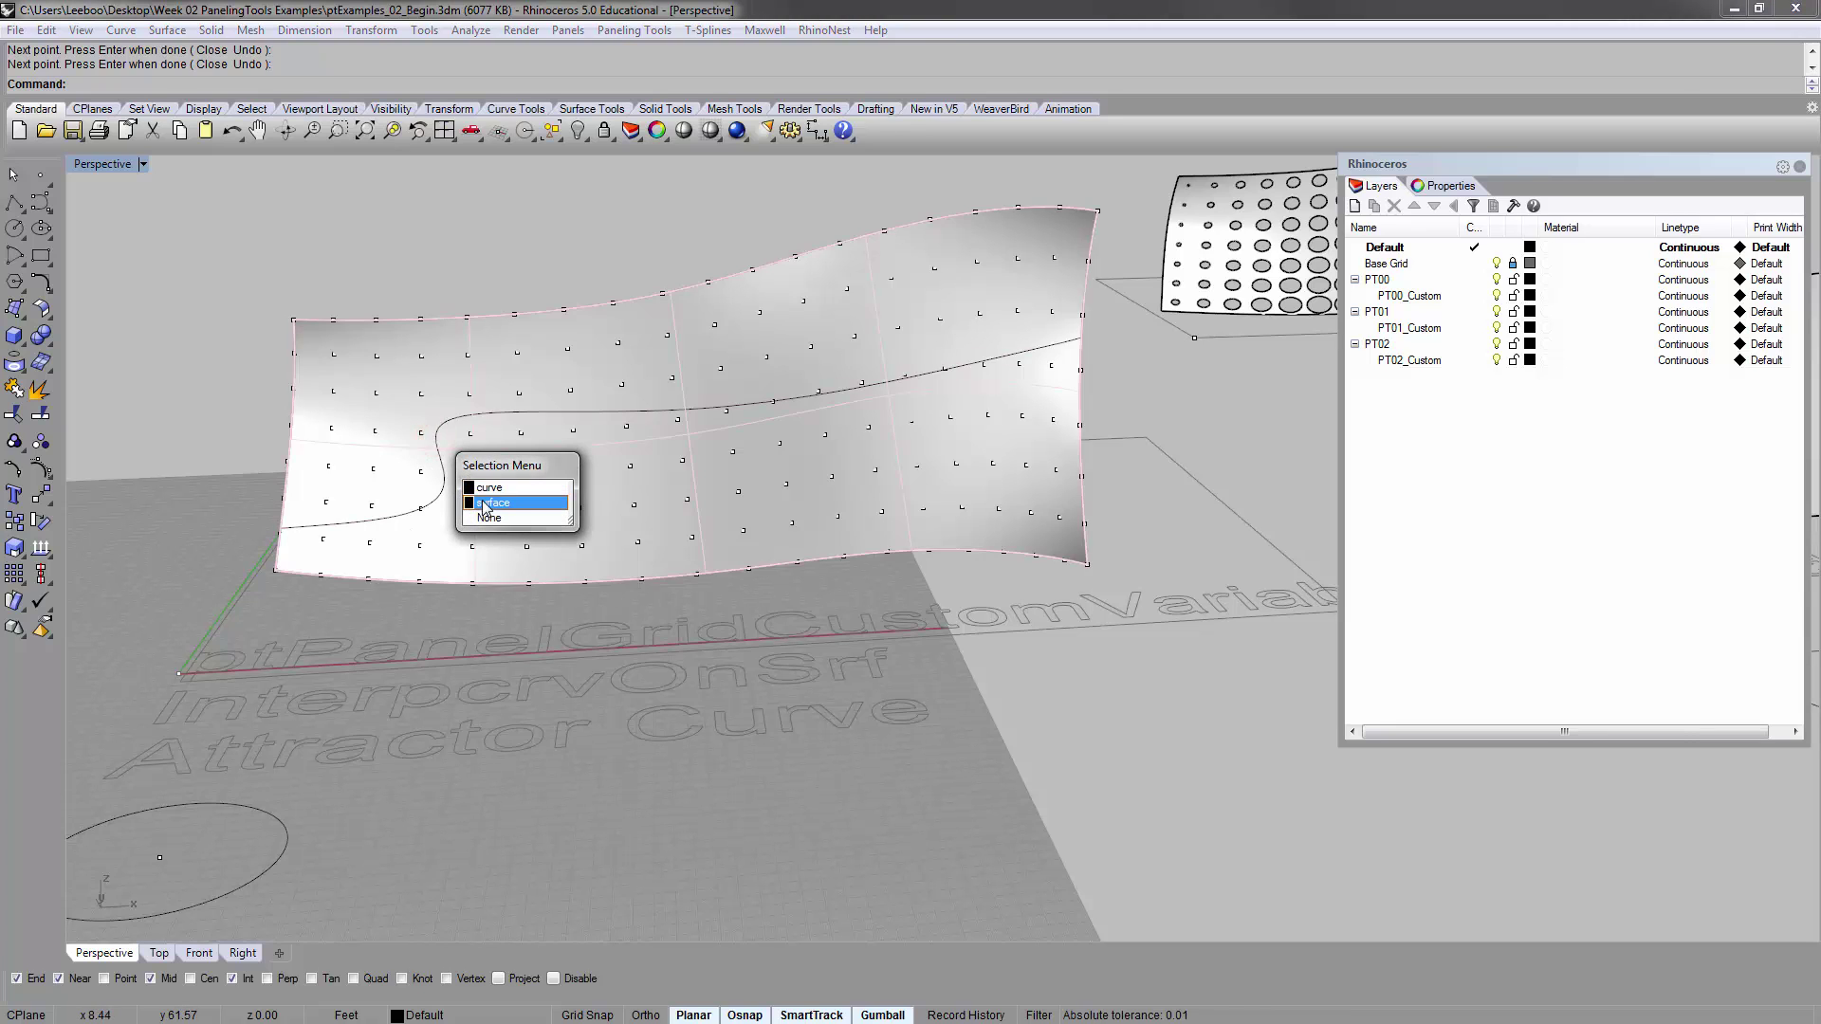
click(254, 406)
right_drag(254, 403, 372, 292)
scroll(365, 302, down, 2)
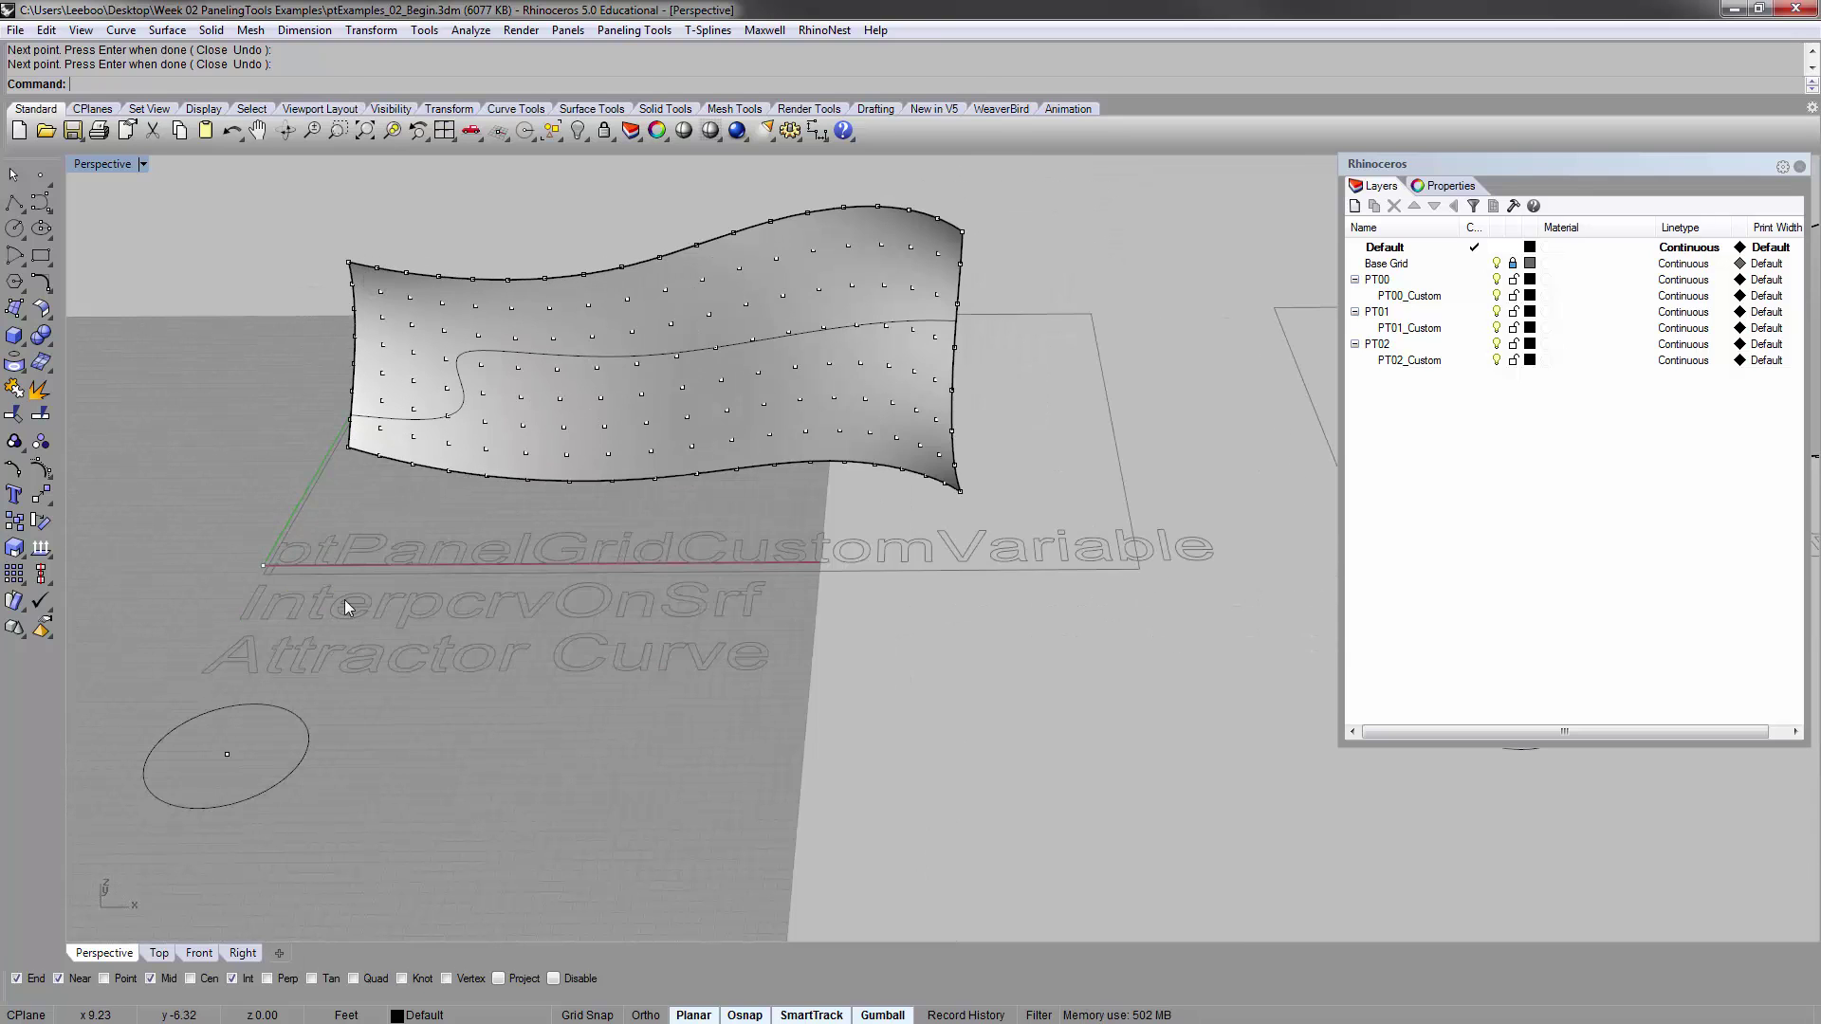
right_drag(344, 599, 555, 566)
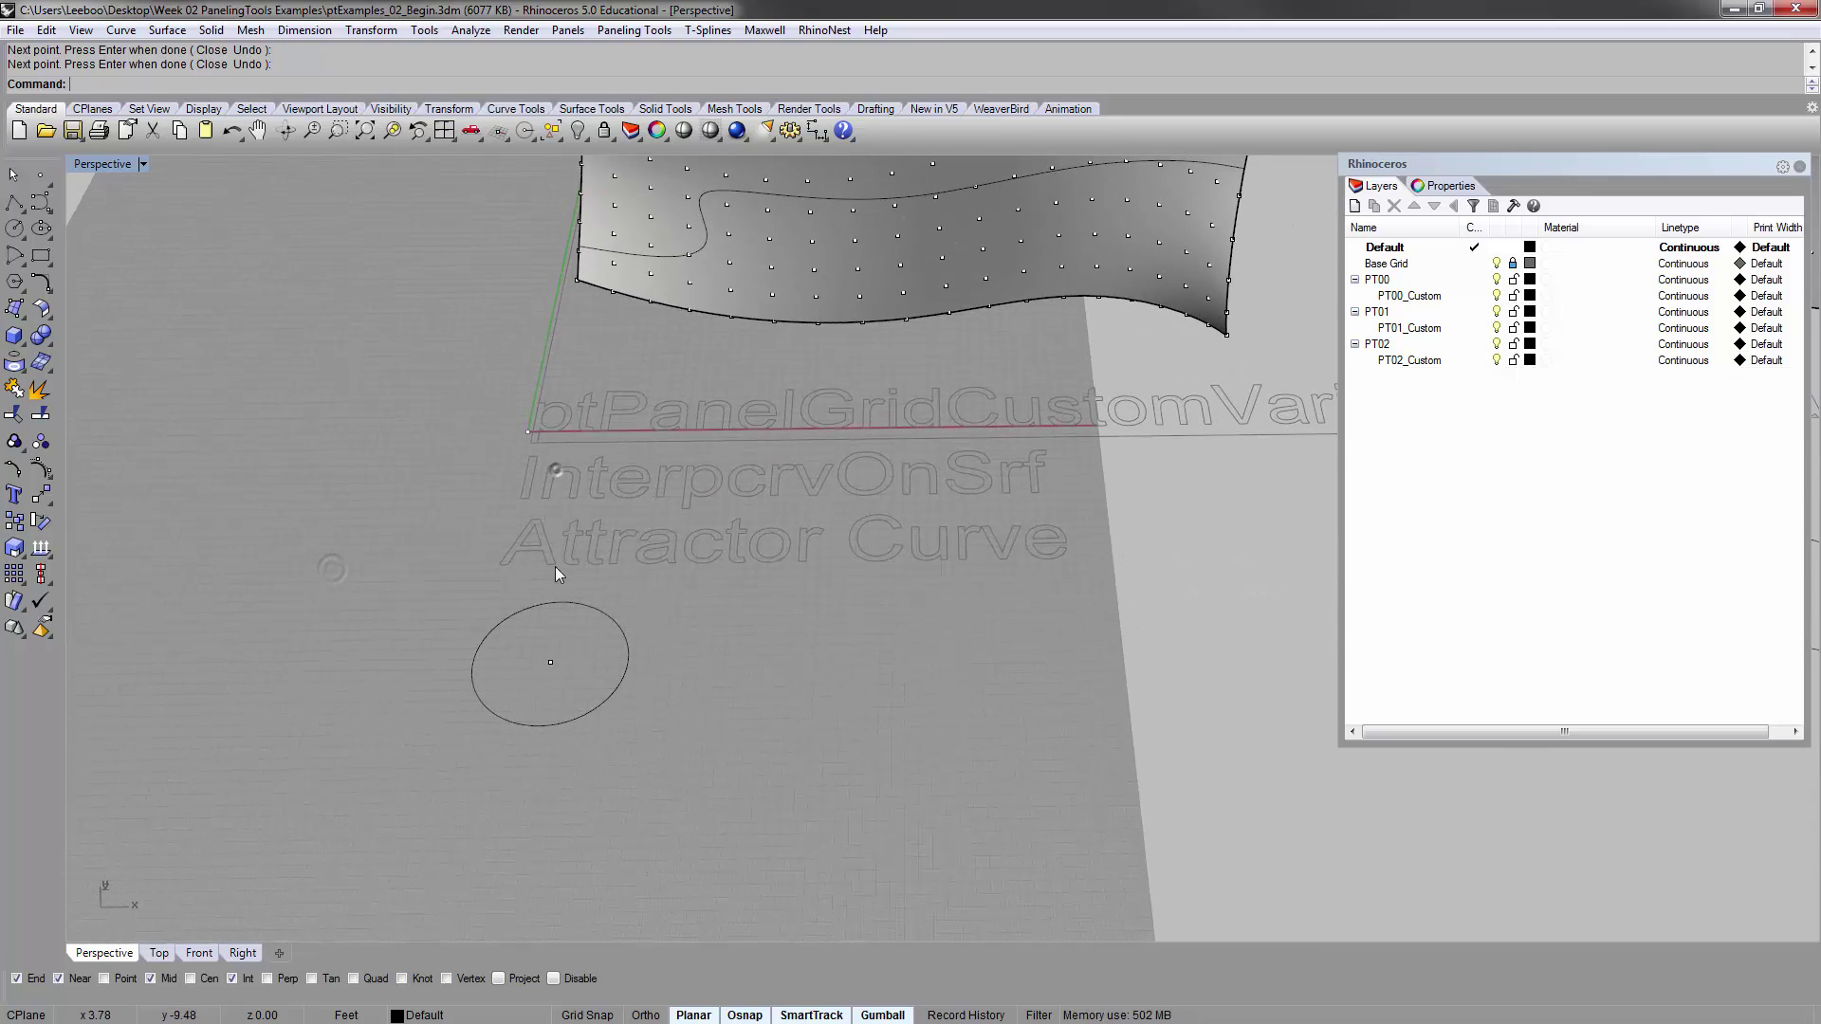
click(600, 707)
click(573, 686)
click(552, 662)
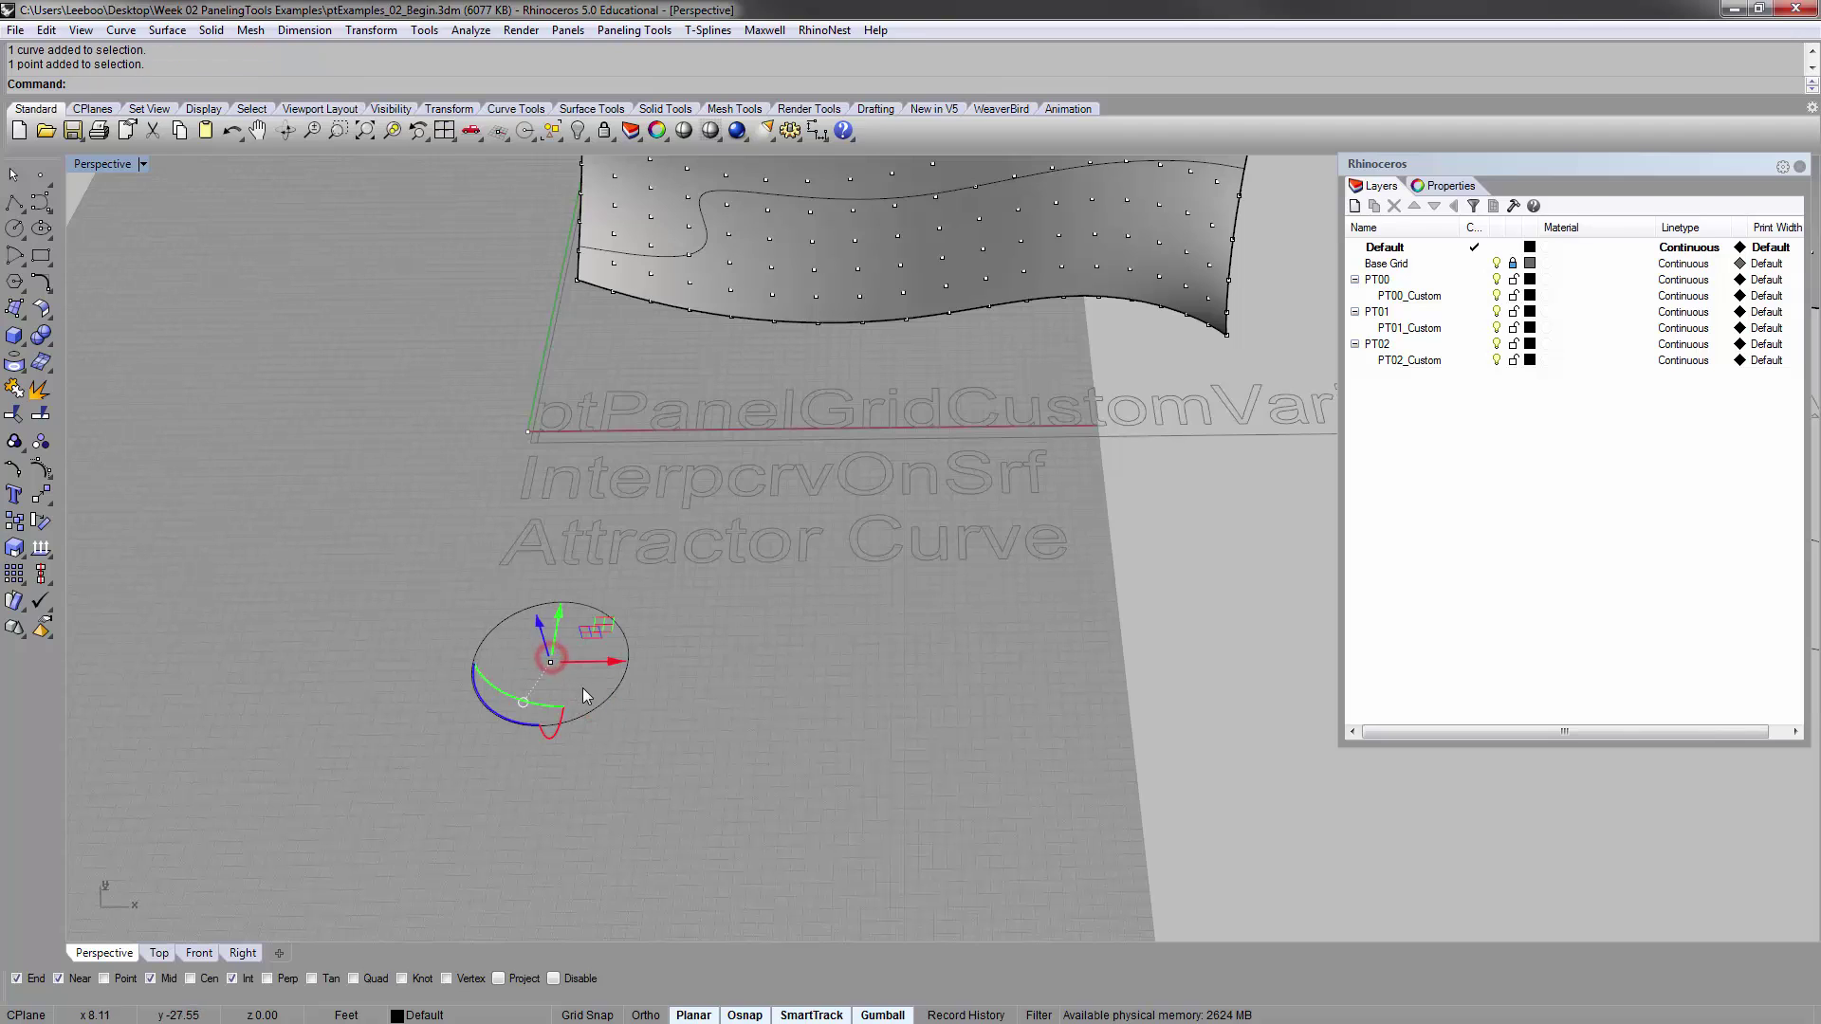
click(658, 722)
click(615, 691)
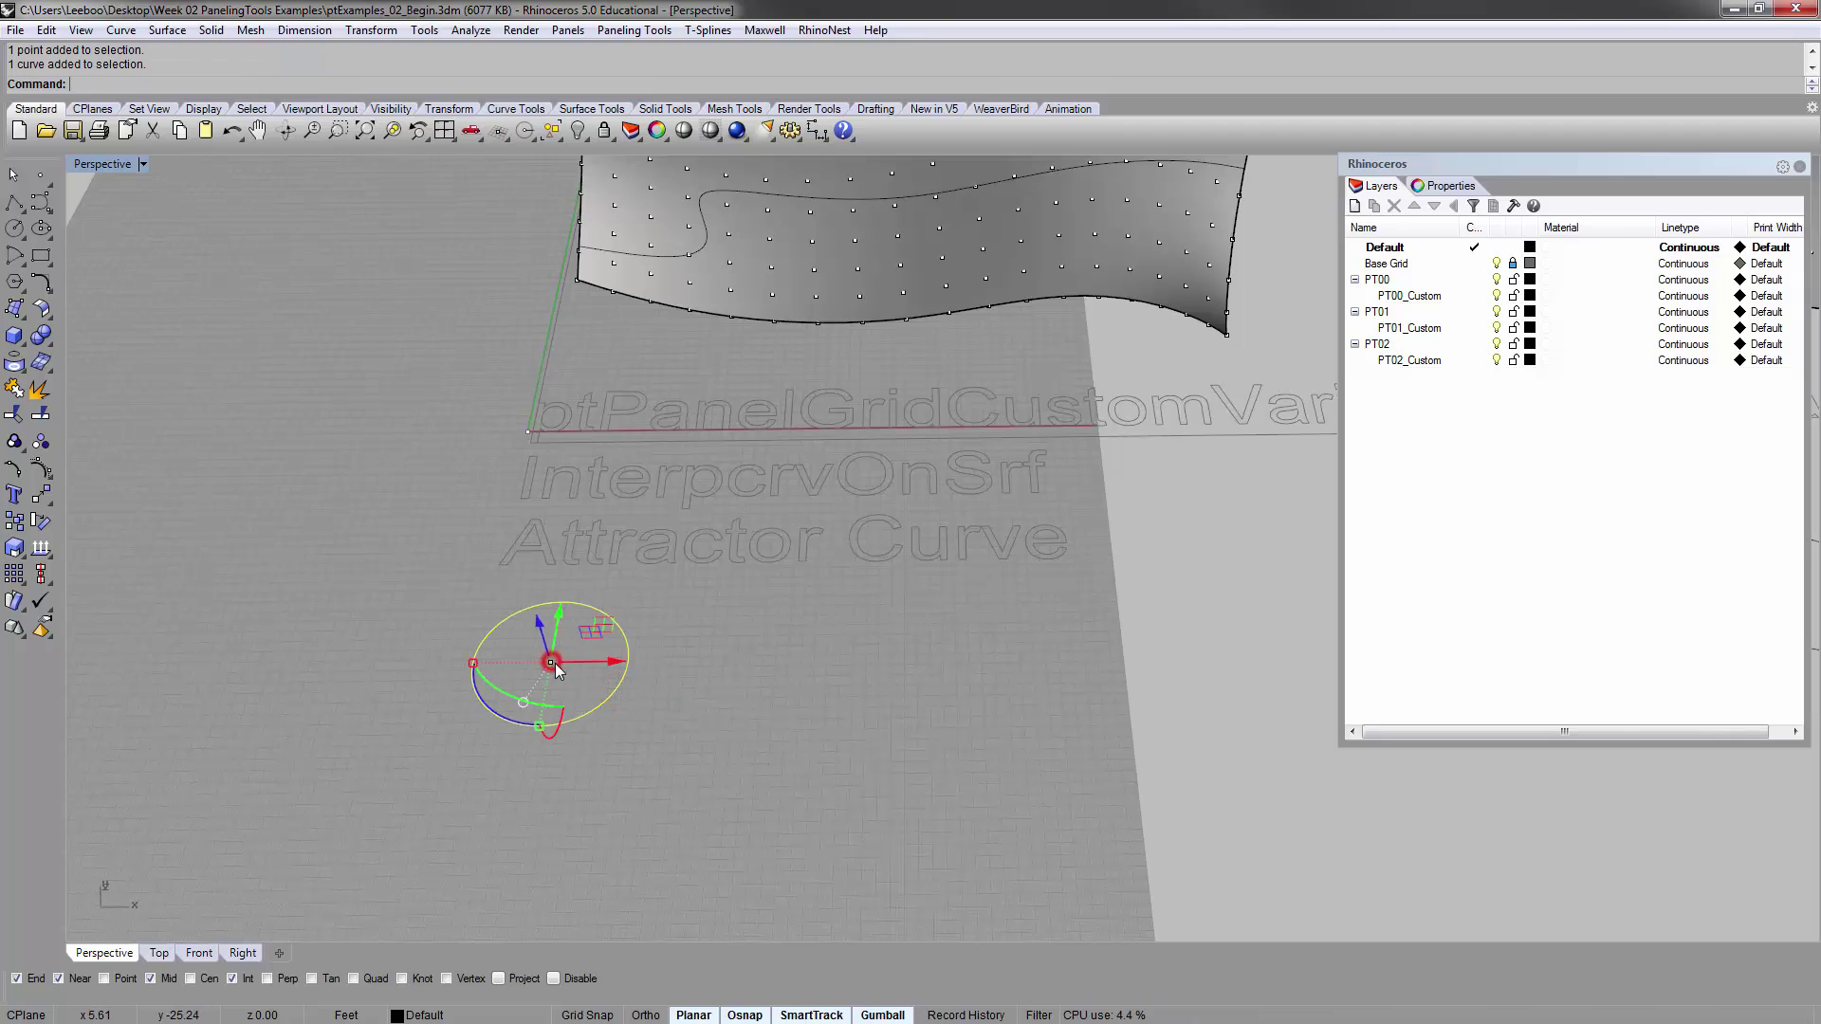
click(729, 752)
click(551, 662)
click(685, 719)
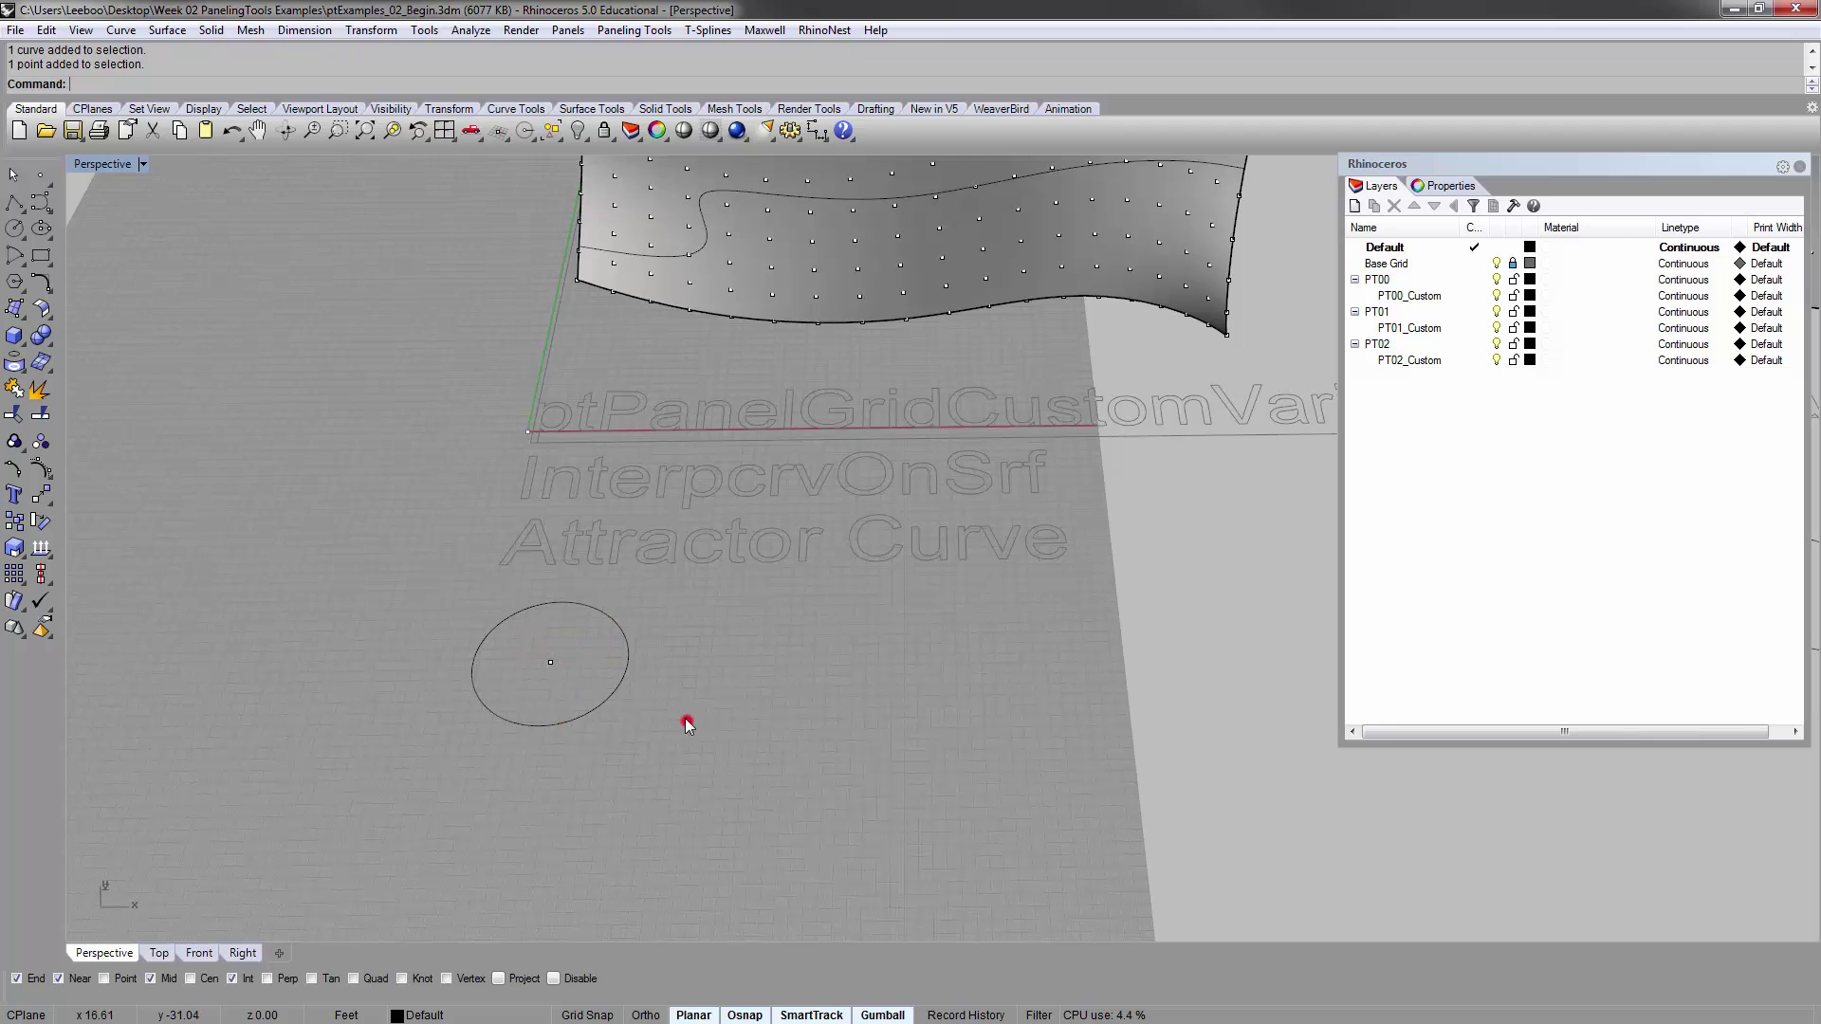
click(619, 671)
click(685, 669)
shift+right_drag(696, 658, 768, 724)
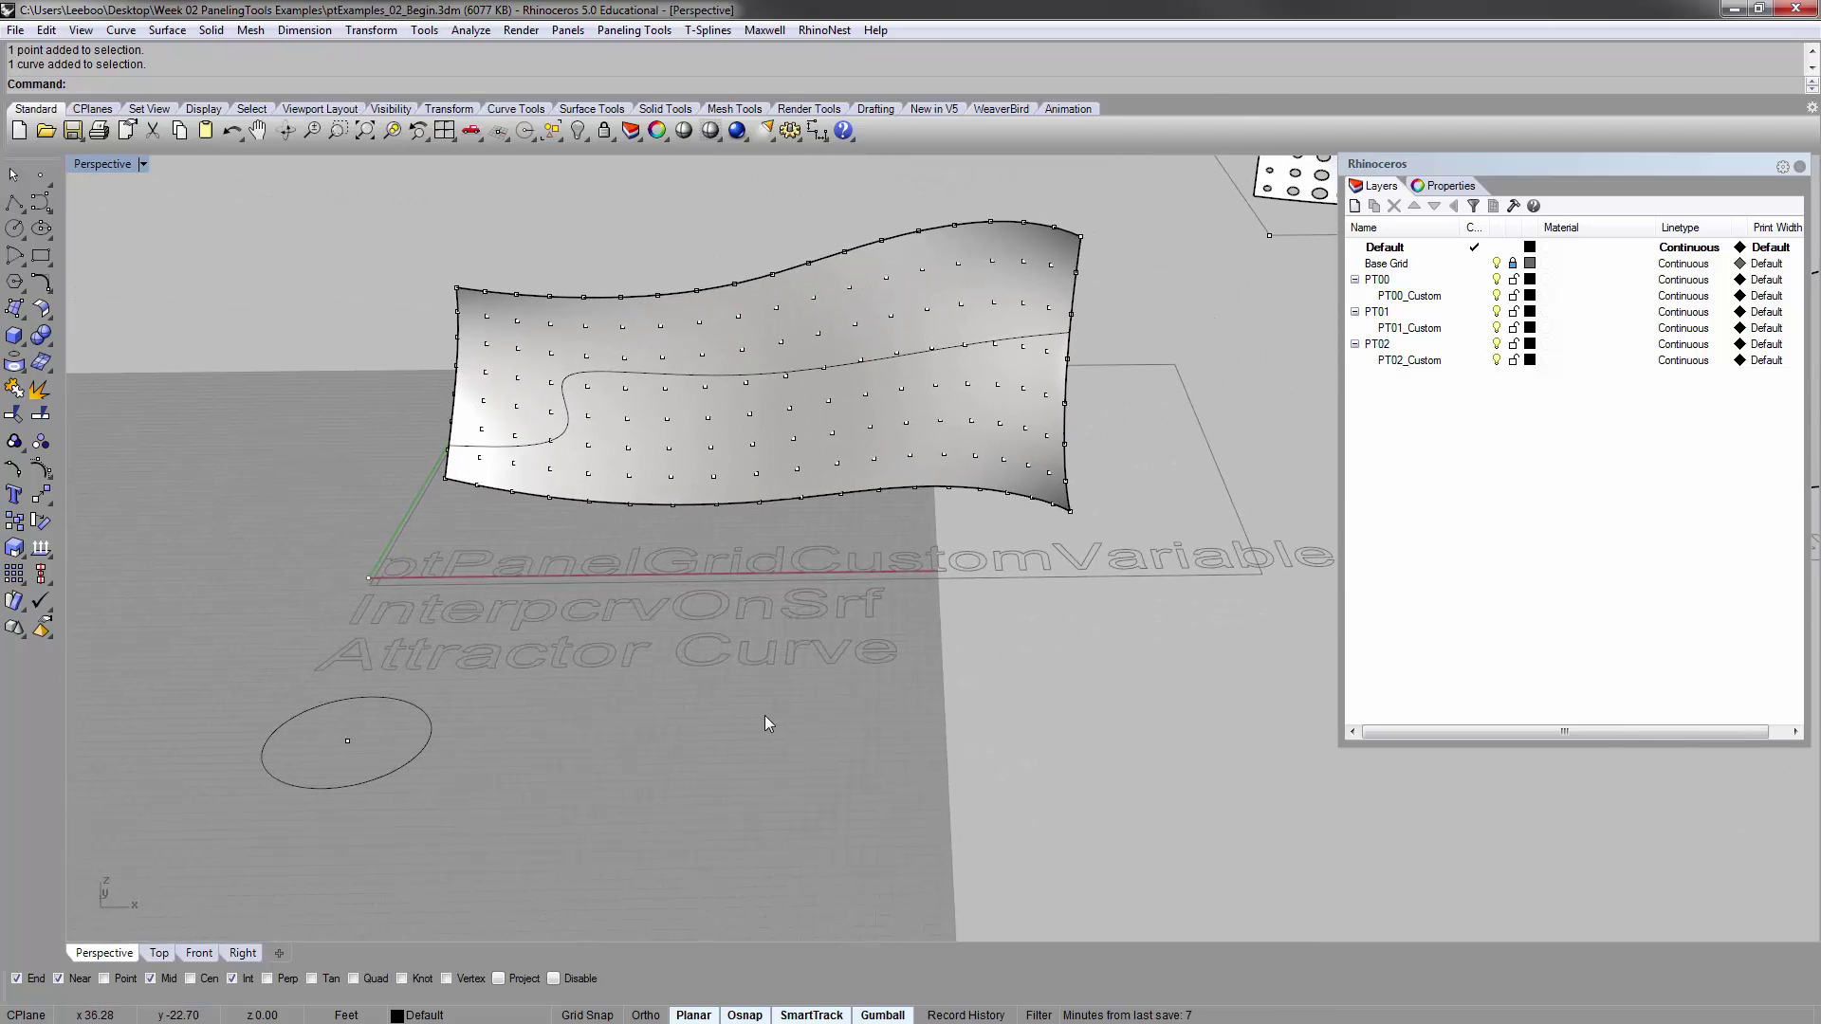
Run ptPanelGridCustomVariable with the surface's point grid as the paneling grid and the wavy surface as the base surface
text(ptPanelGridCustomVariable)
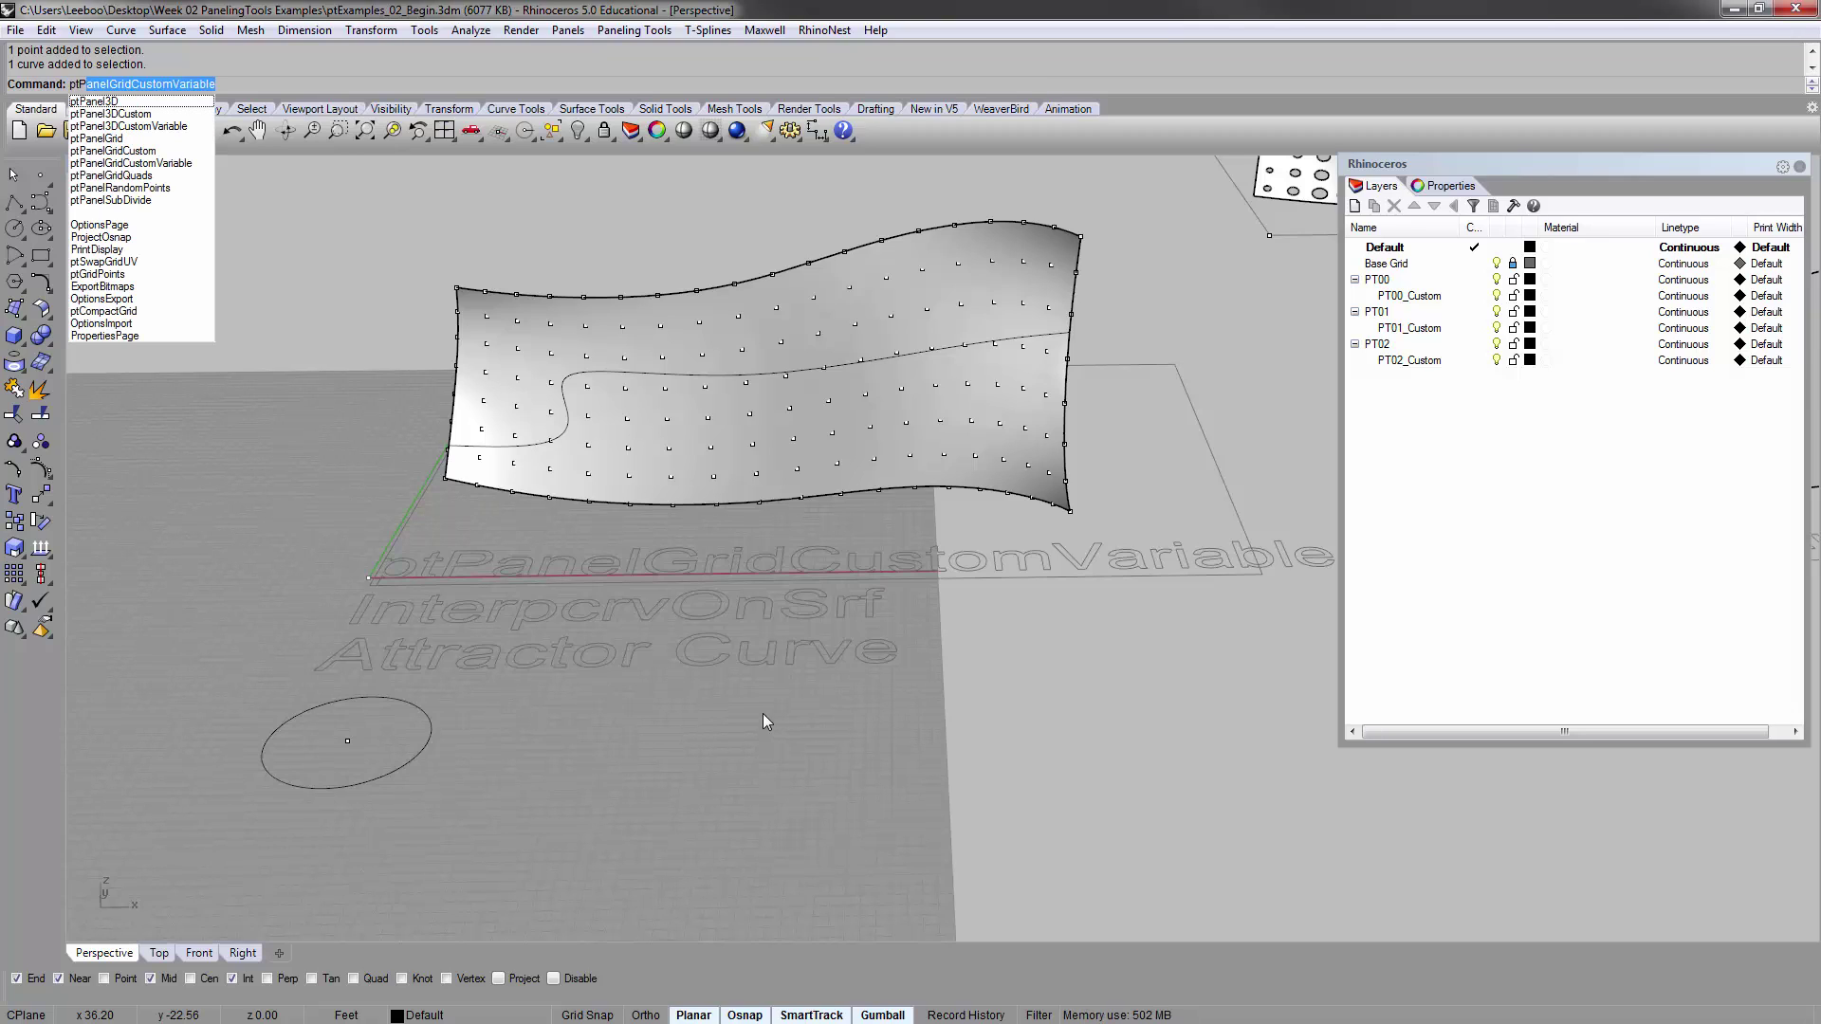
click(186, 163)
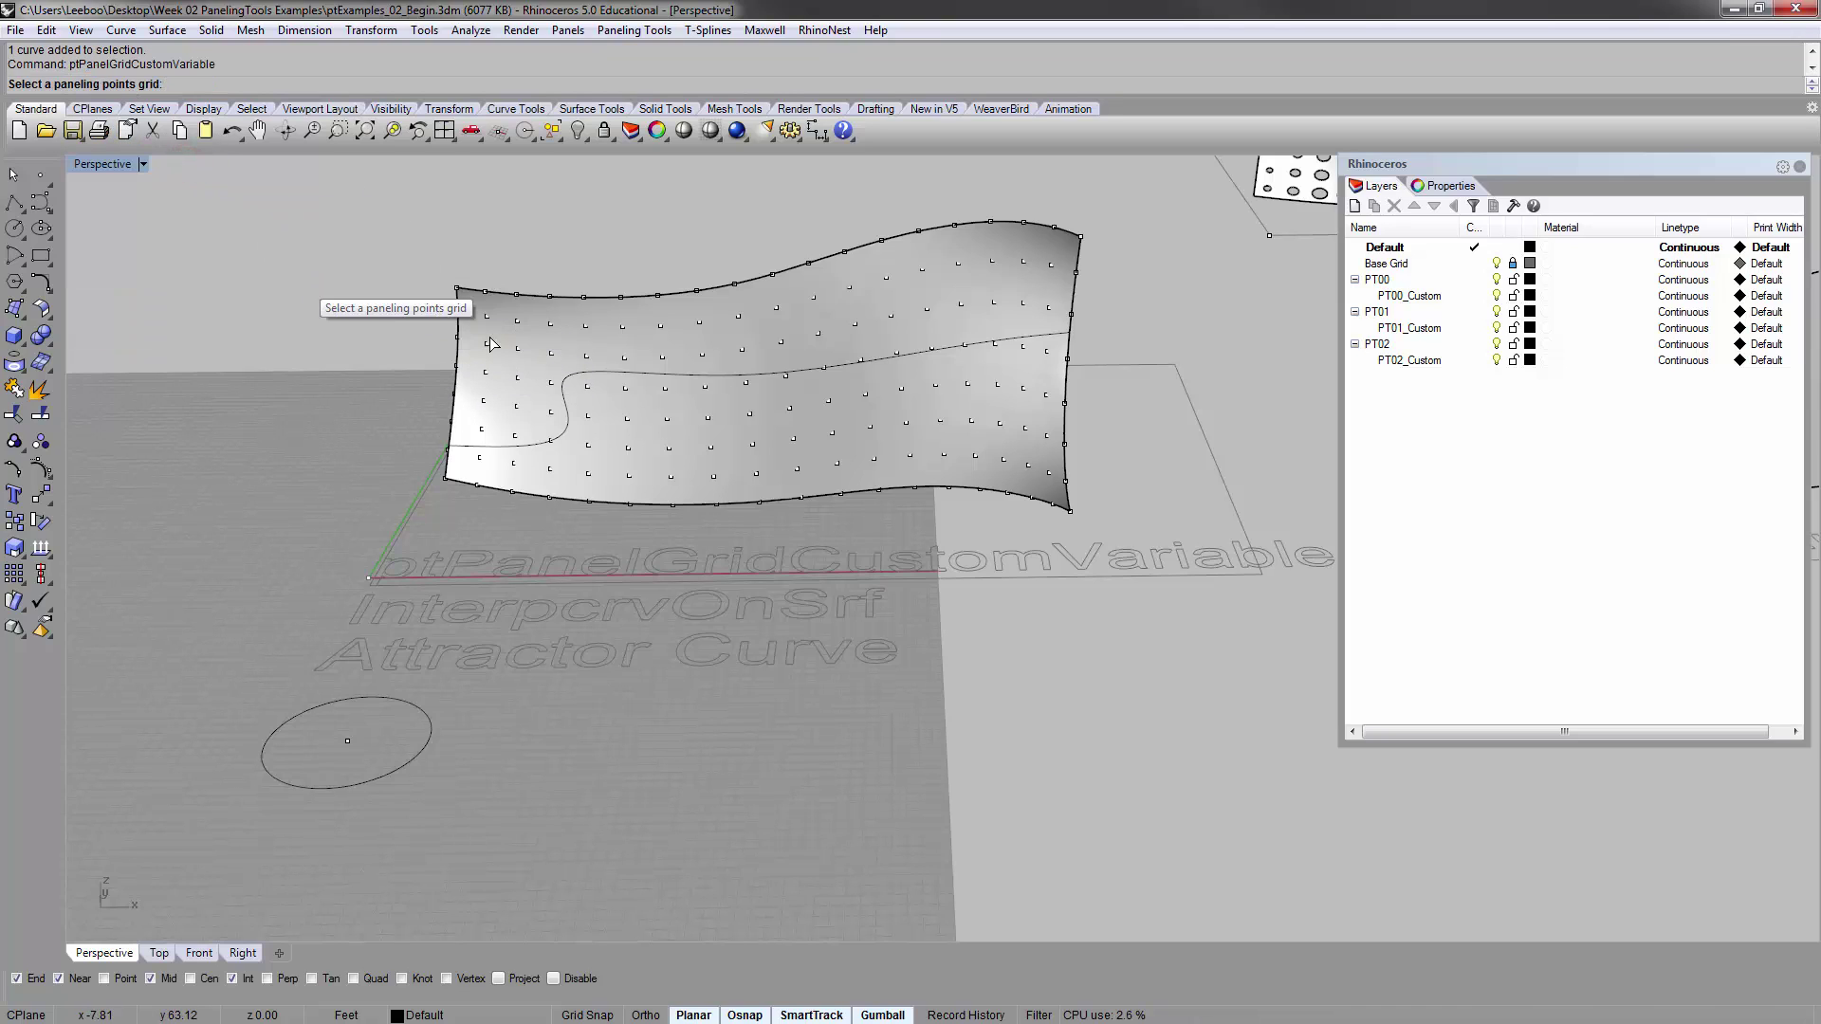
click(518, 319)
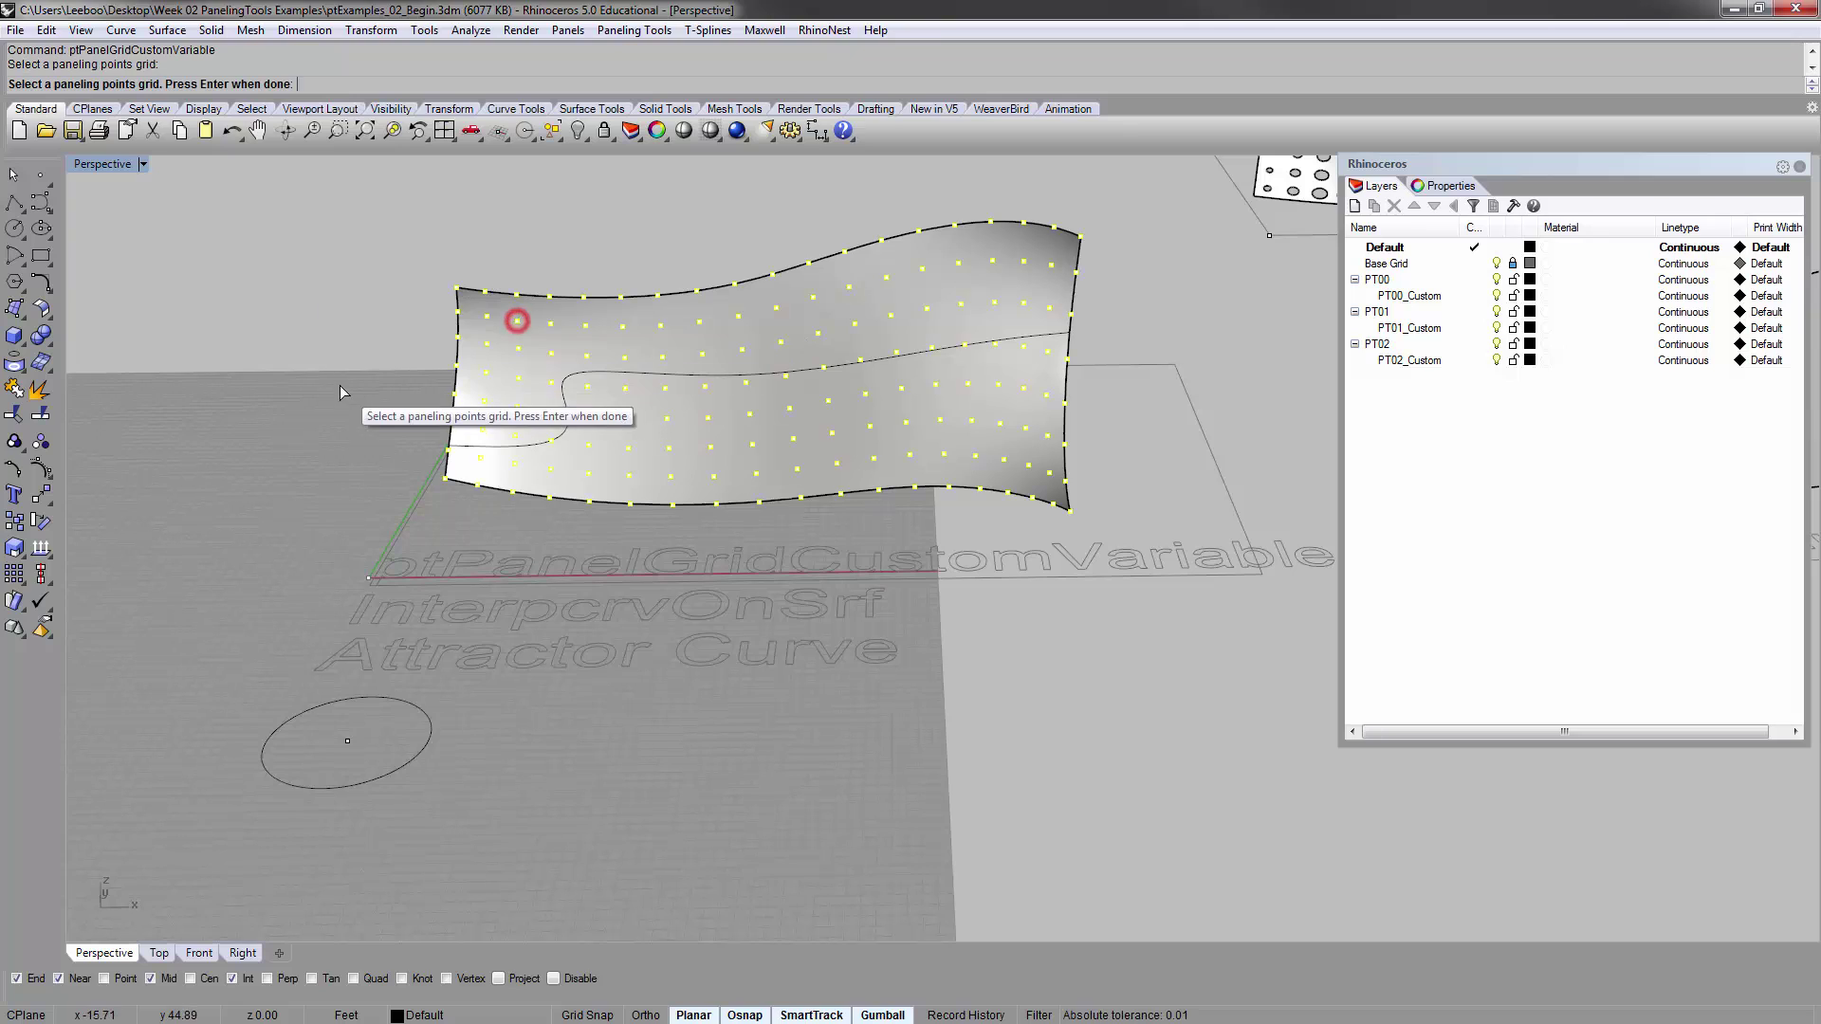
right_click(385, 300)
click(751, 328)
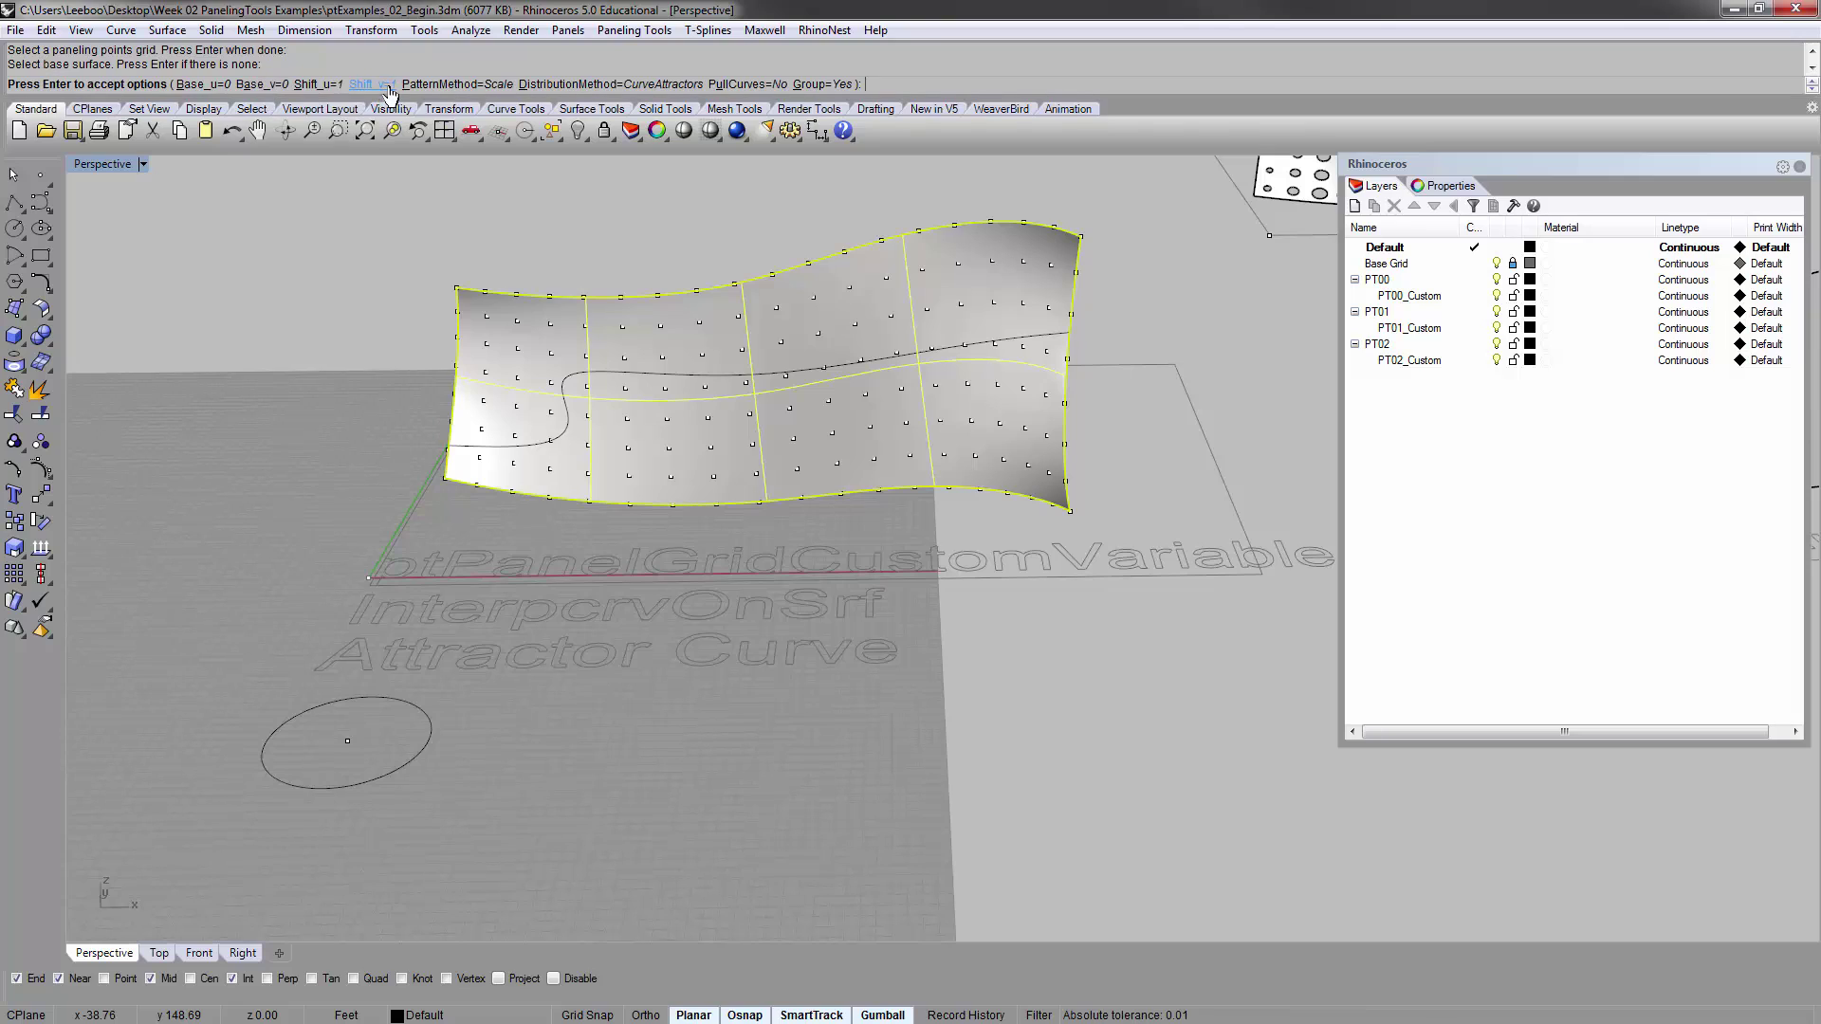
Choose Scale as the pattern method and CurveAttractors as the distribution method, and accept the paneling options
click(456, 84)
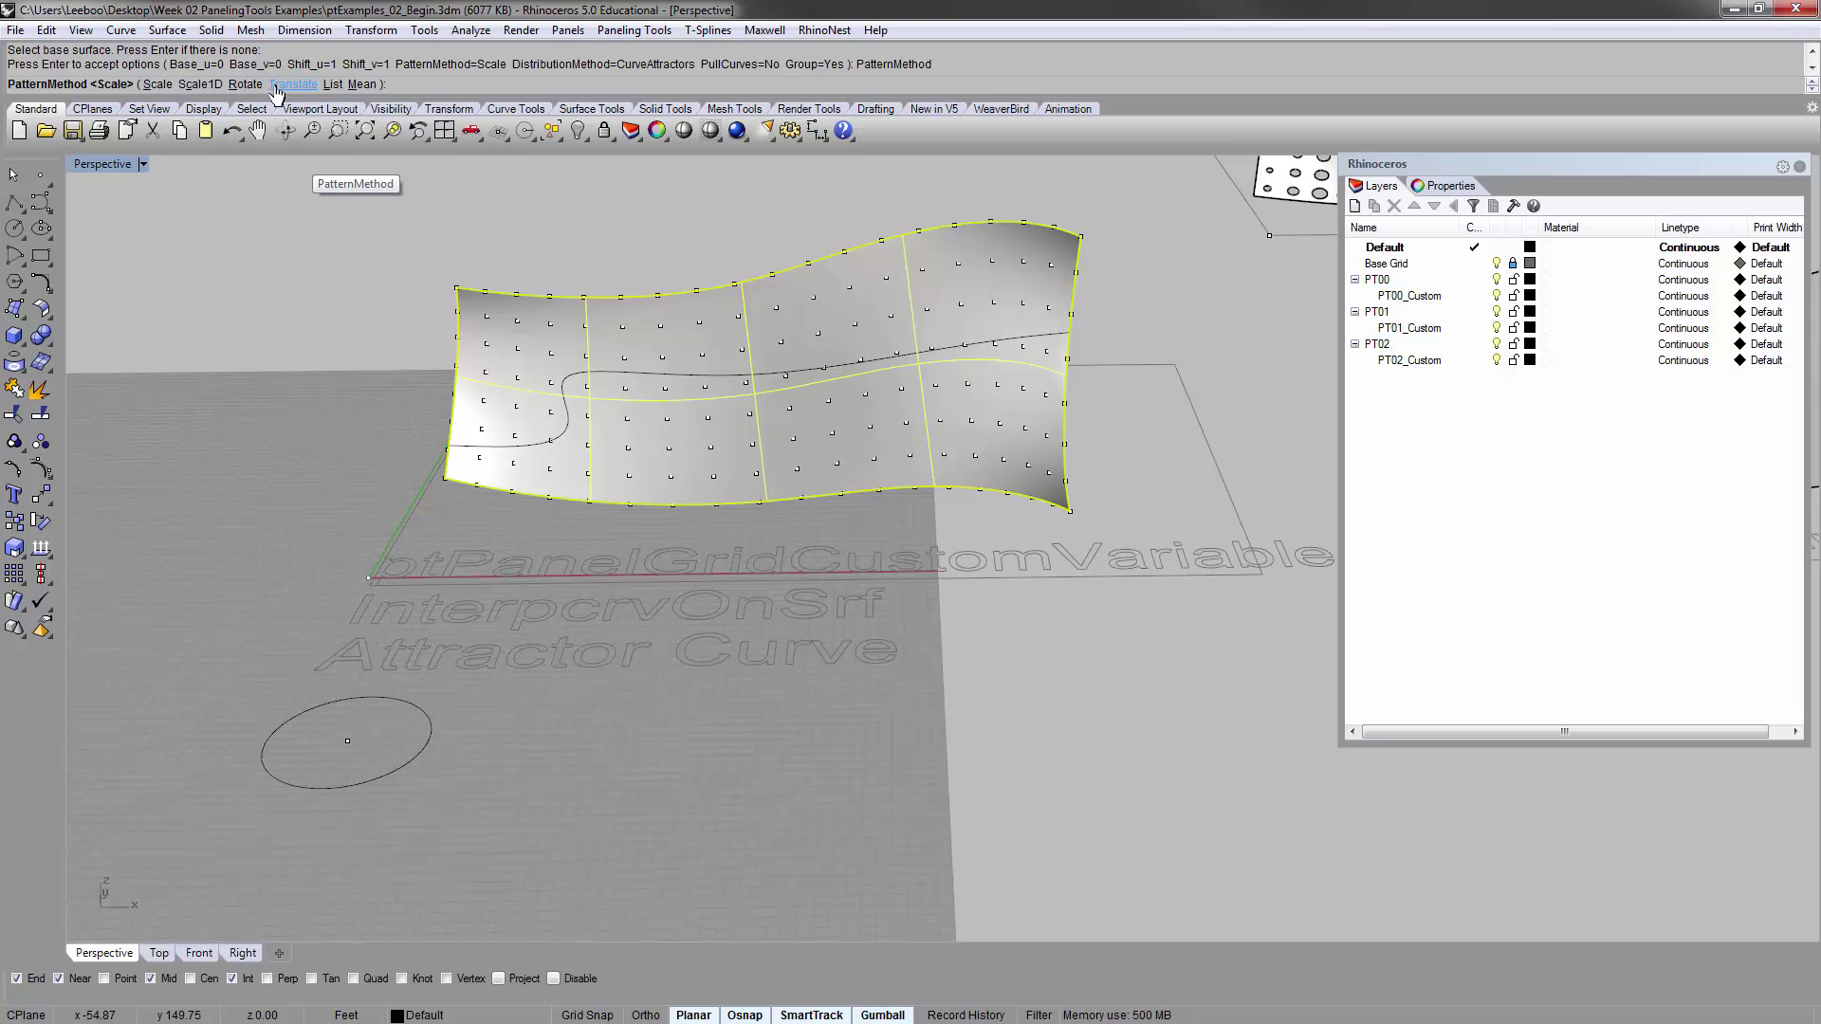
click(157, 85)
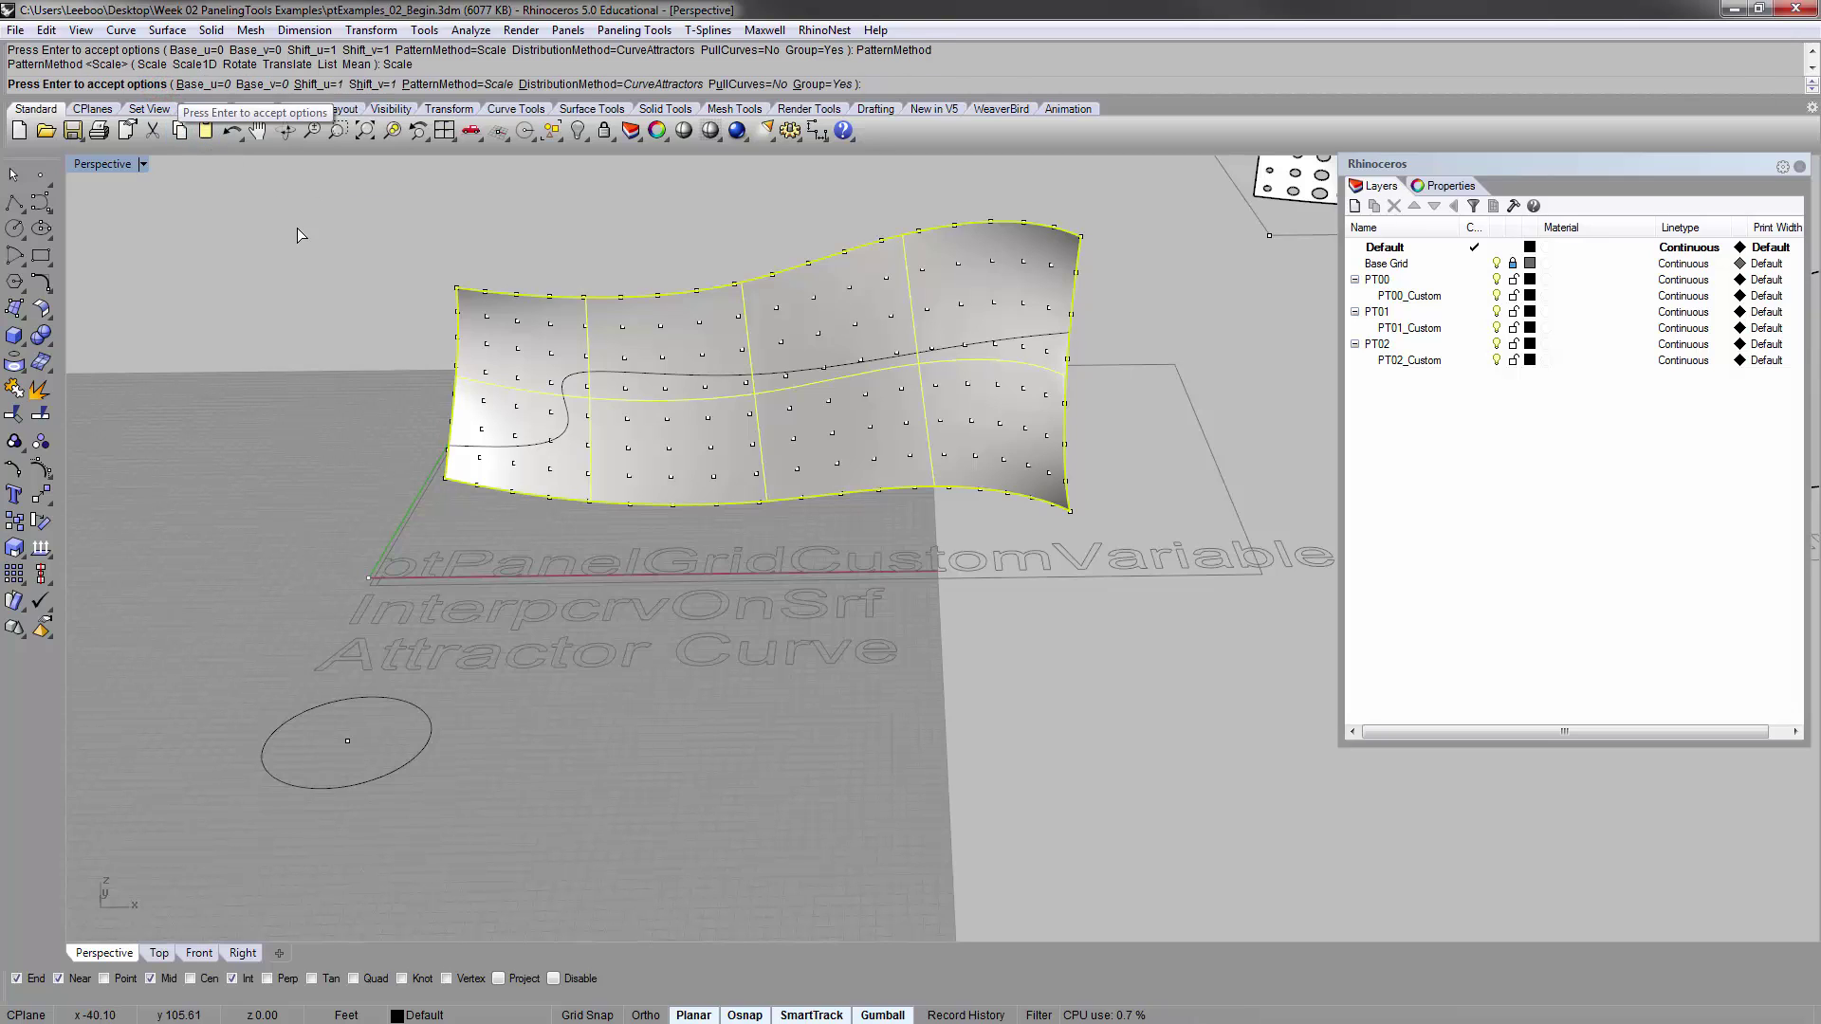
click(625, 85)
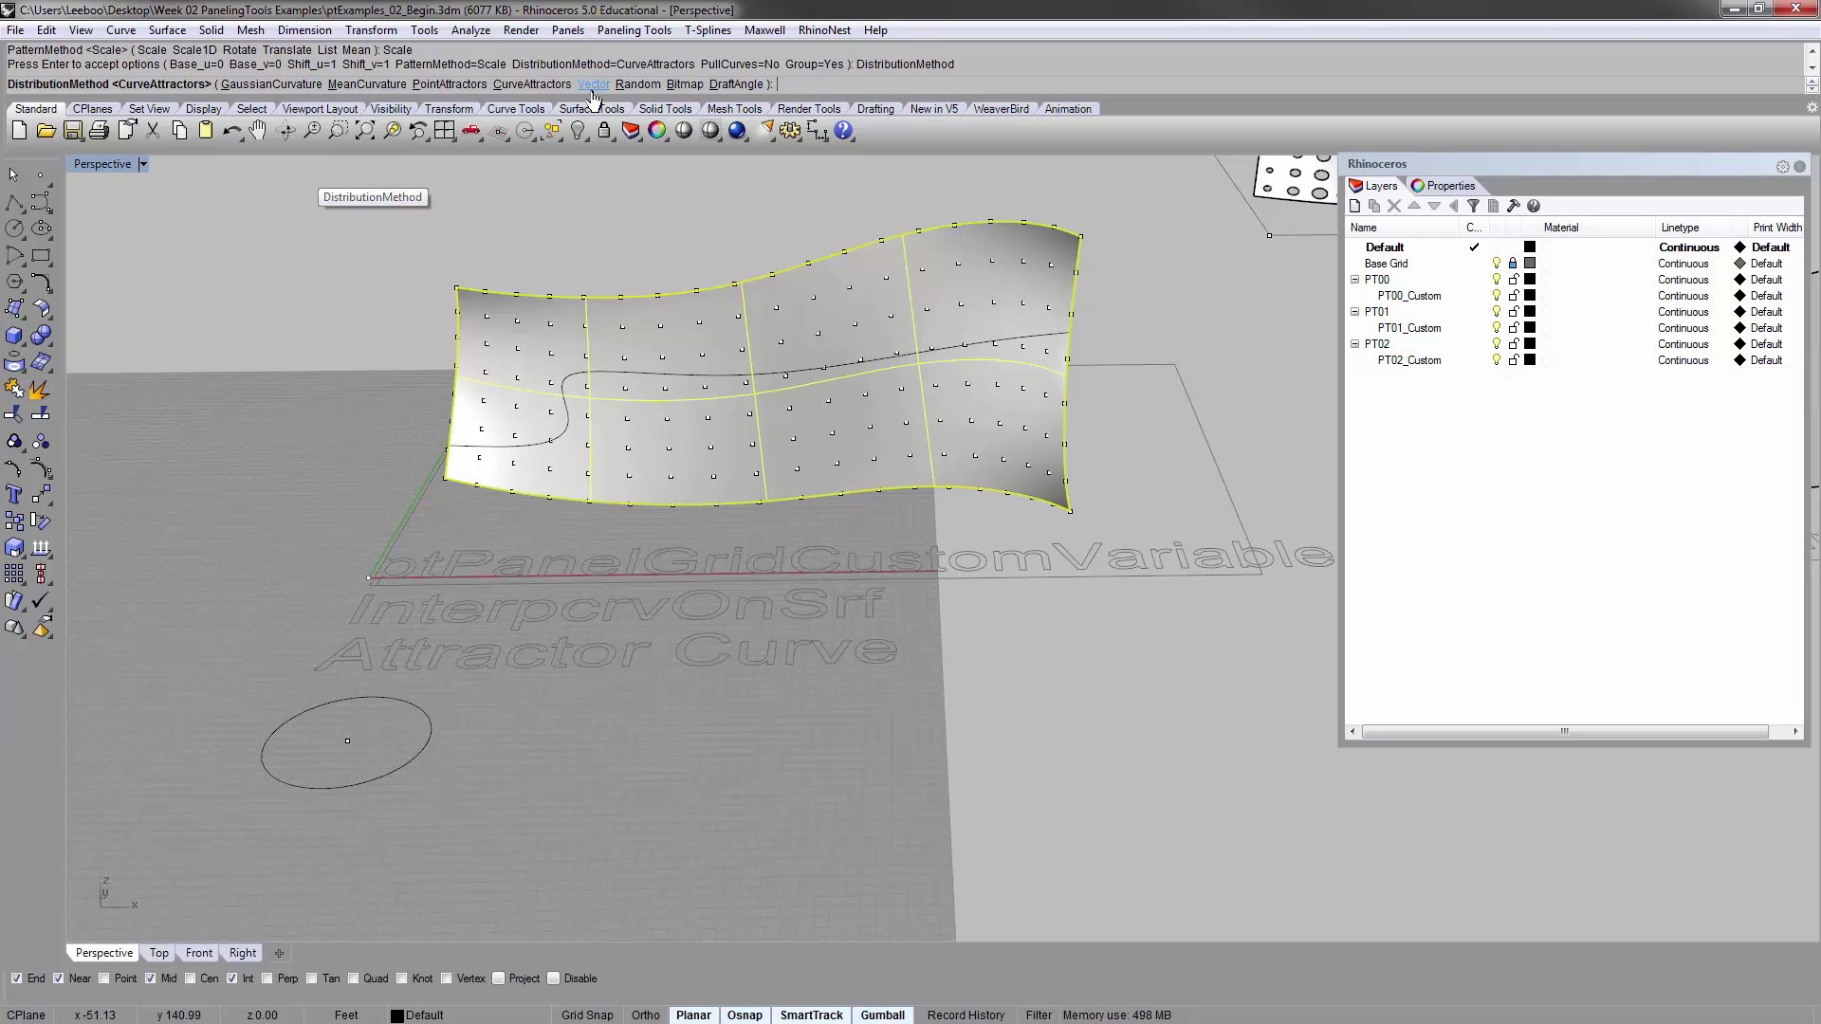
click(521, 87)
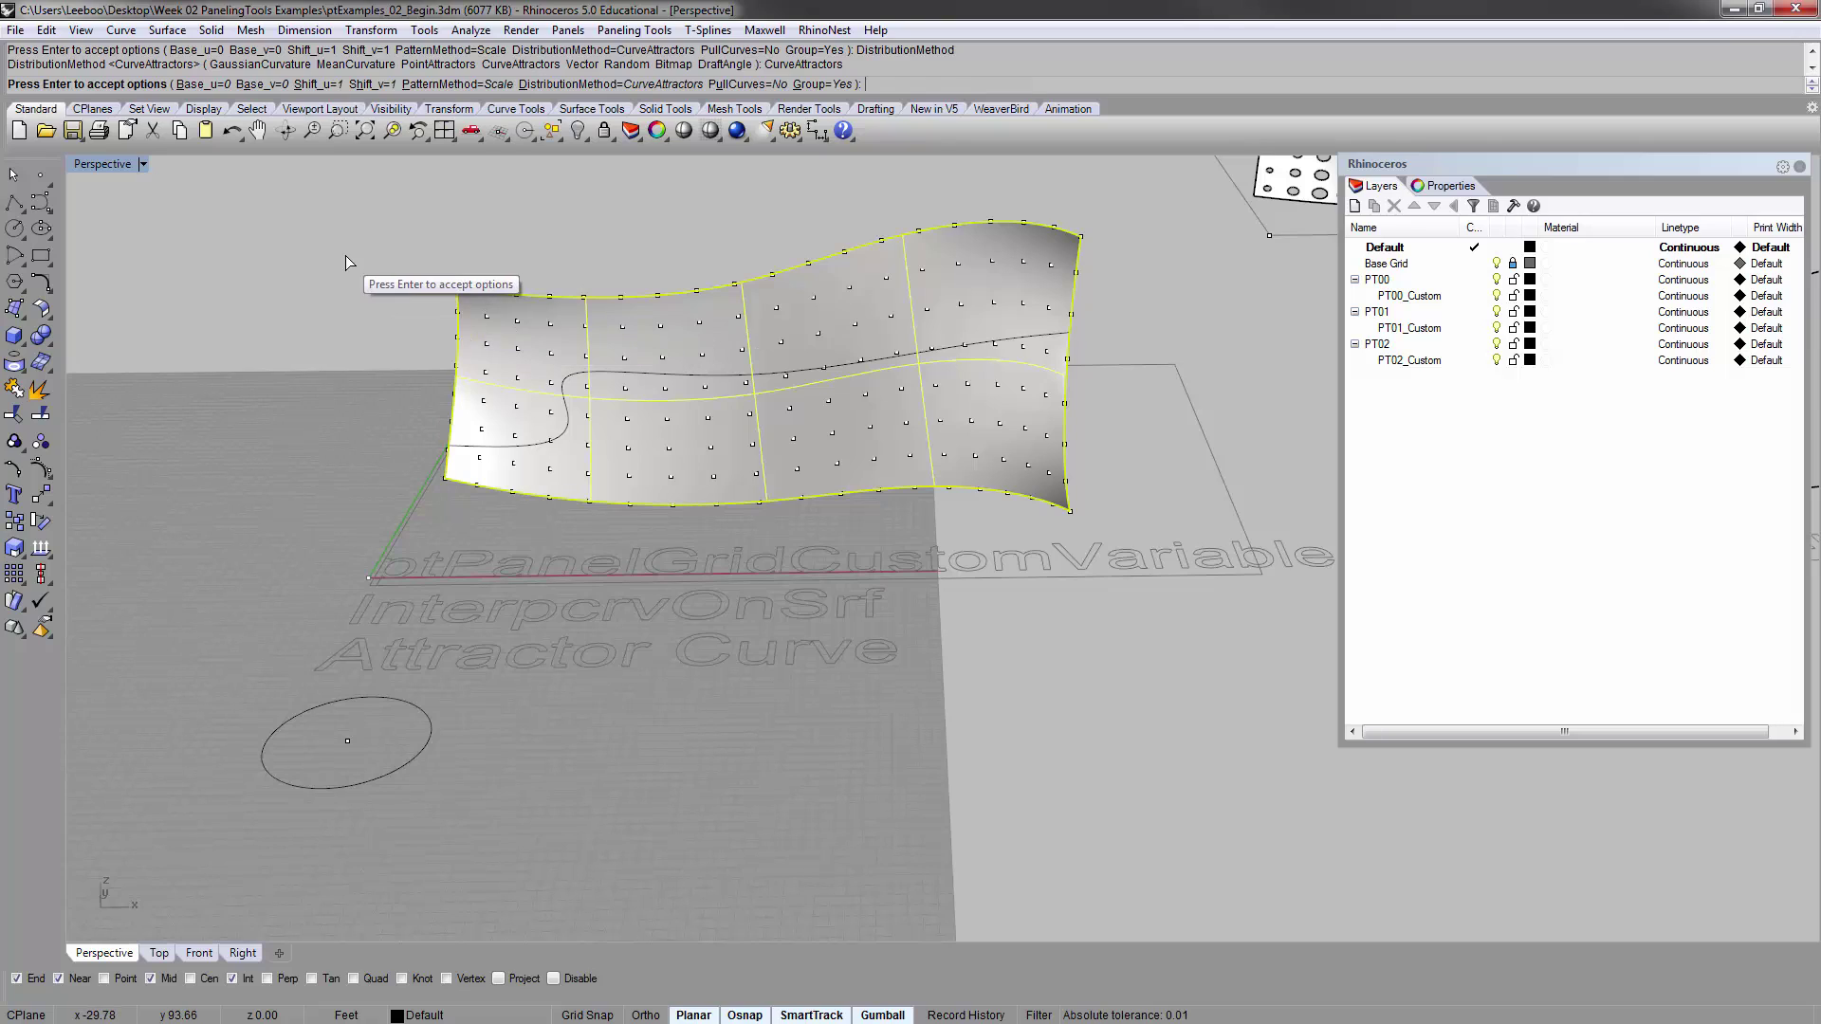
key(Return)
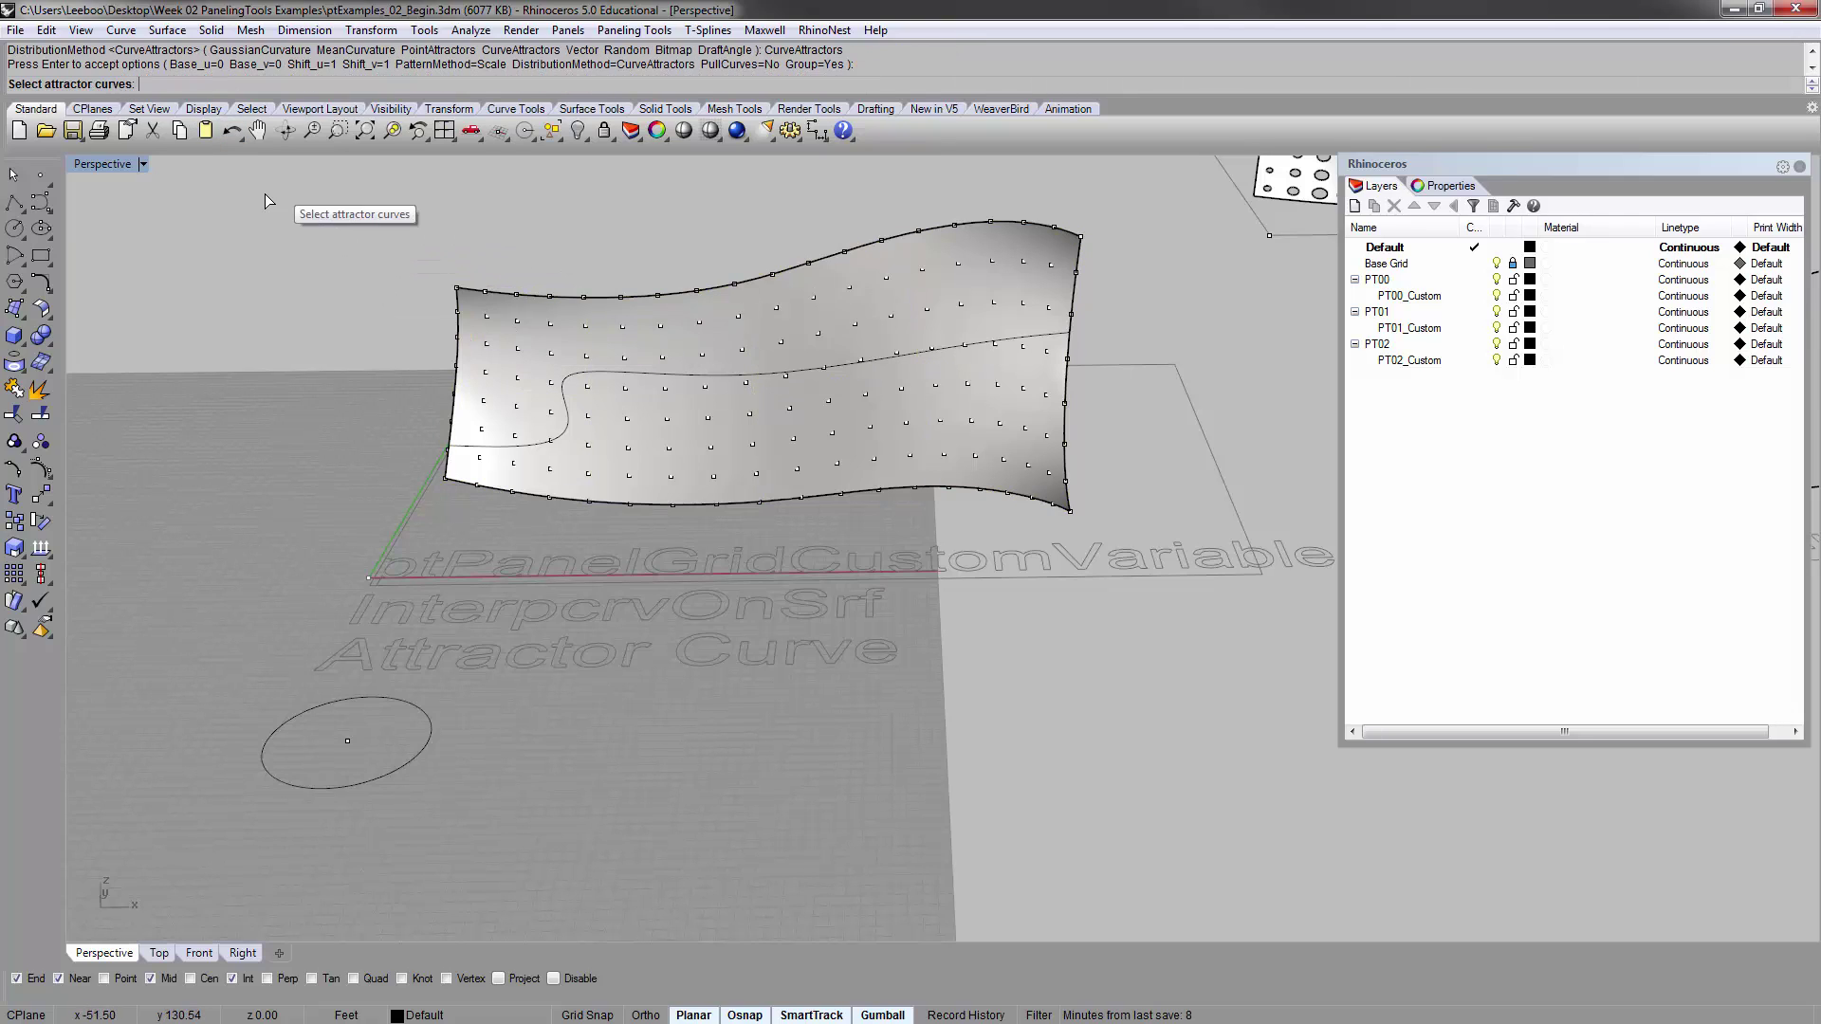
Use the curve on the surface as the attractor and the circle as the unit pattern, with the input pattern's own bounding box
click(649, 373)
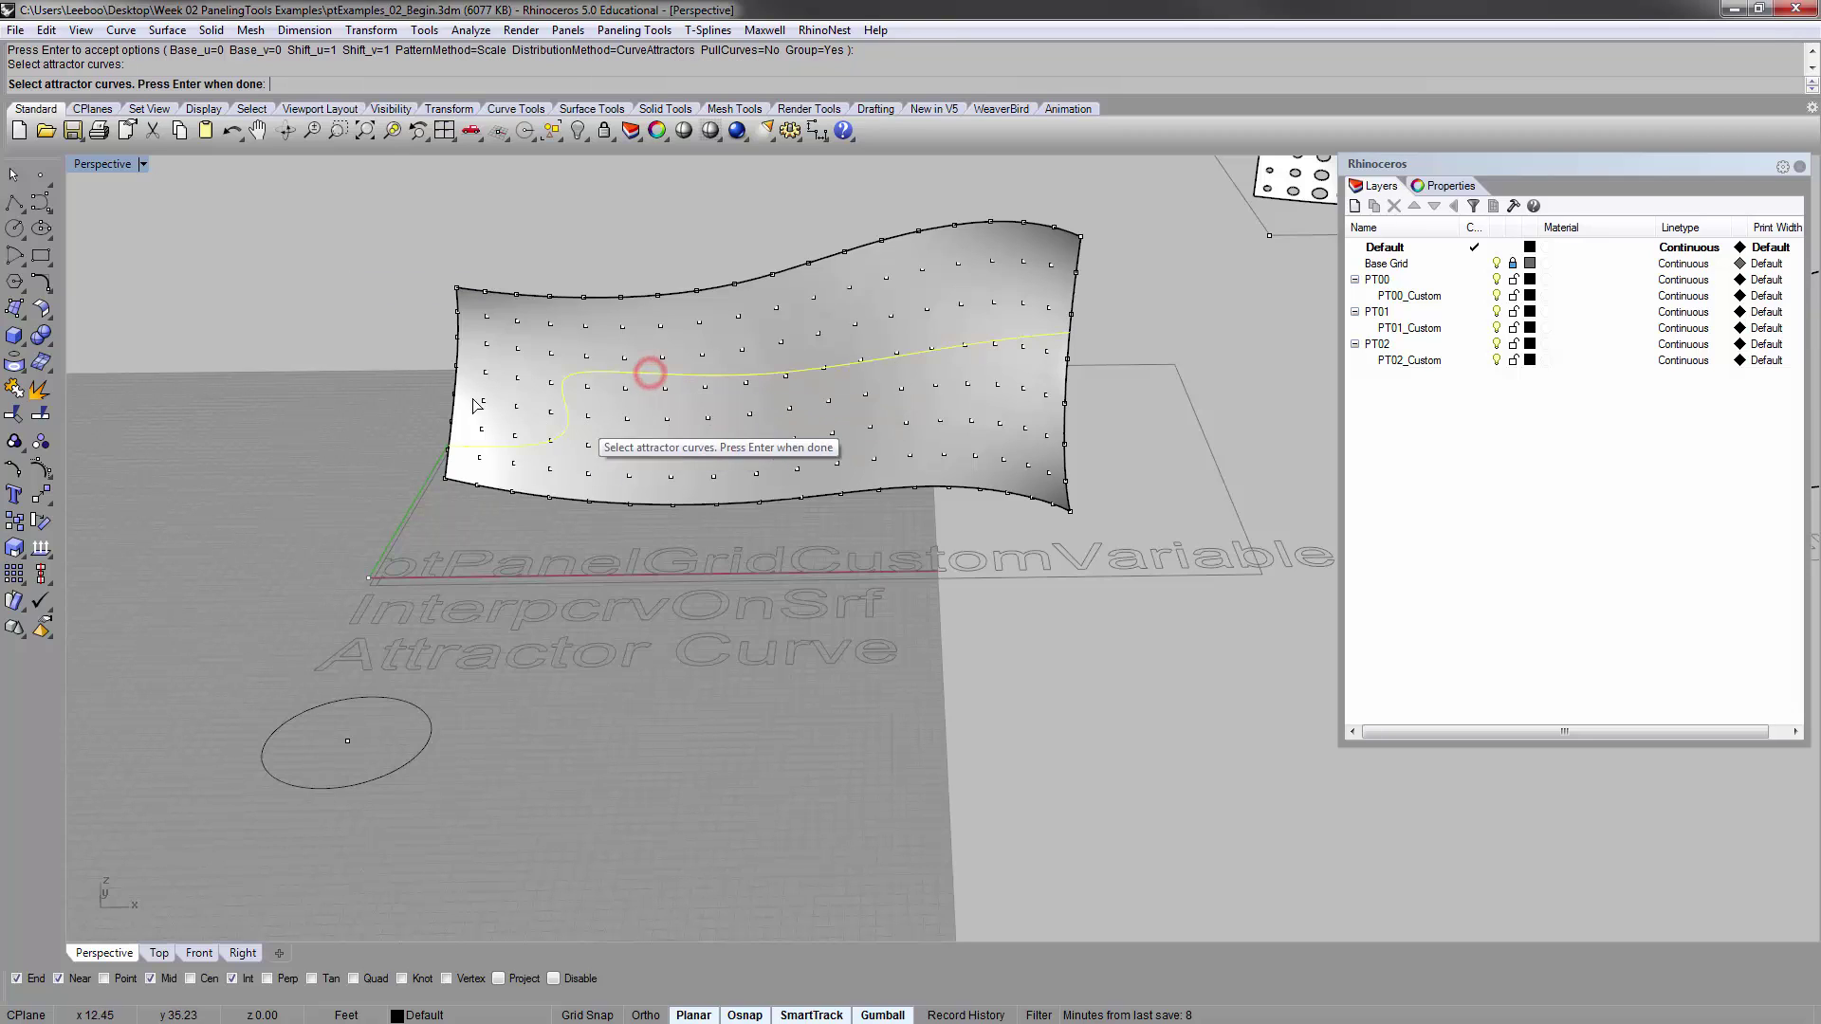
key(Return)
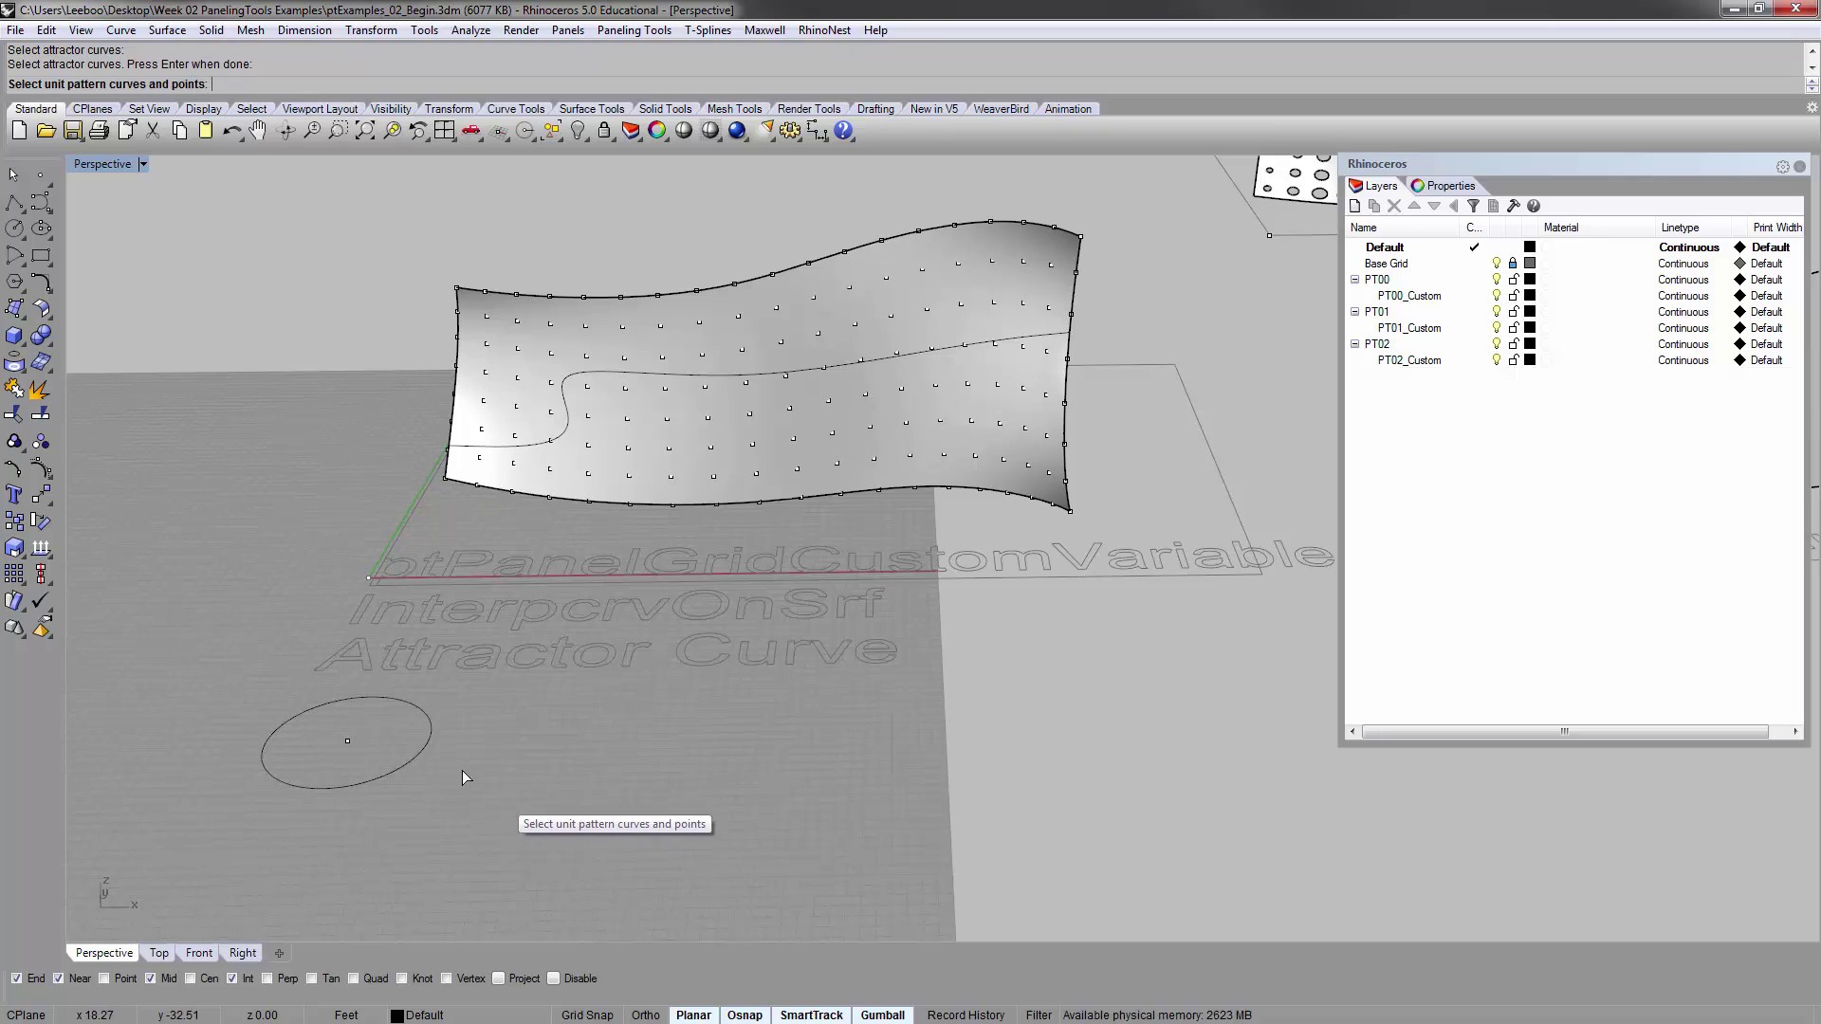
click(428, 748)
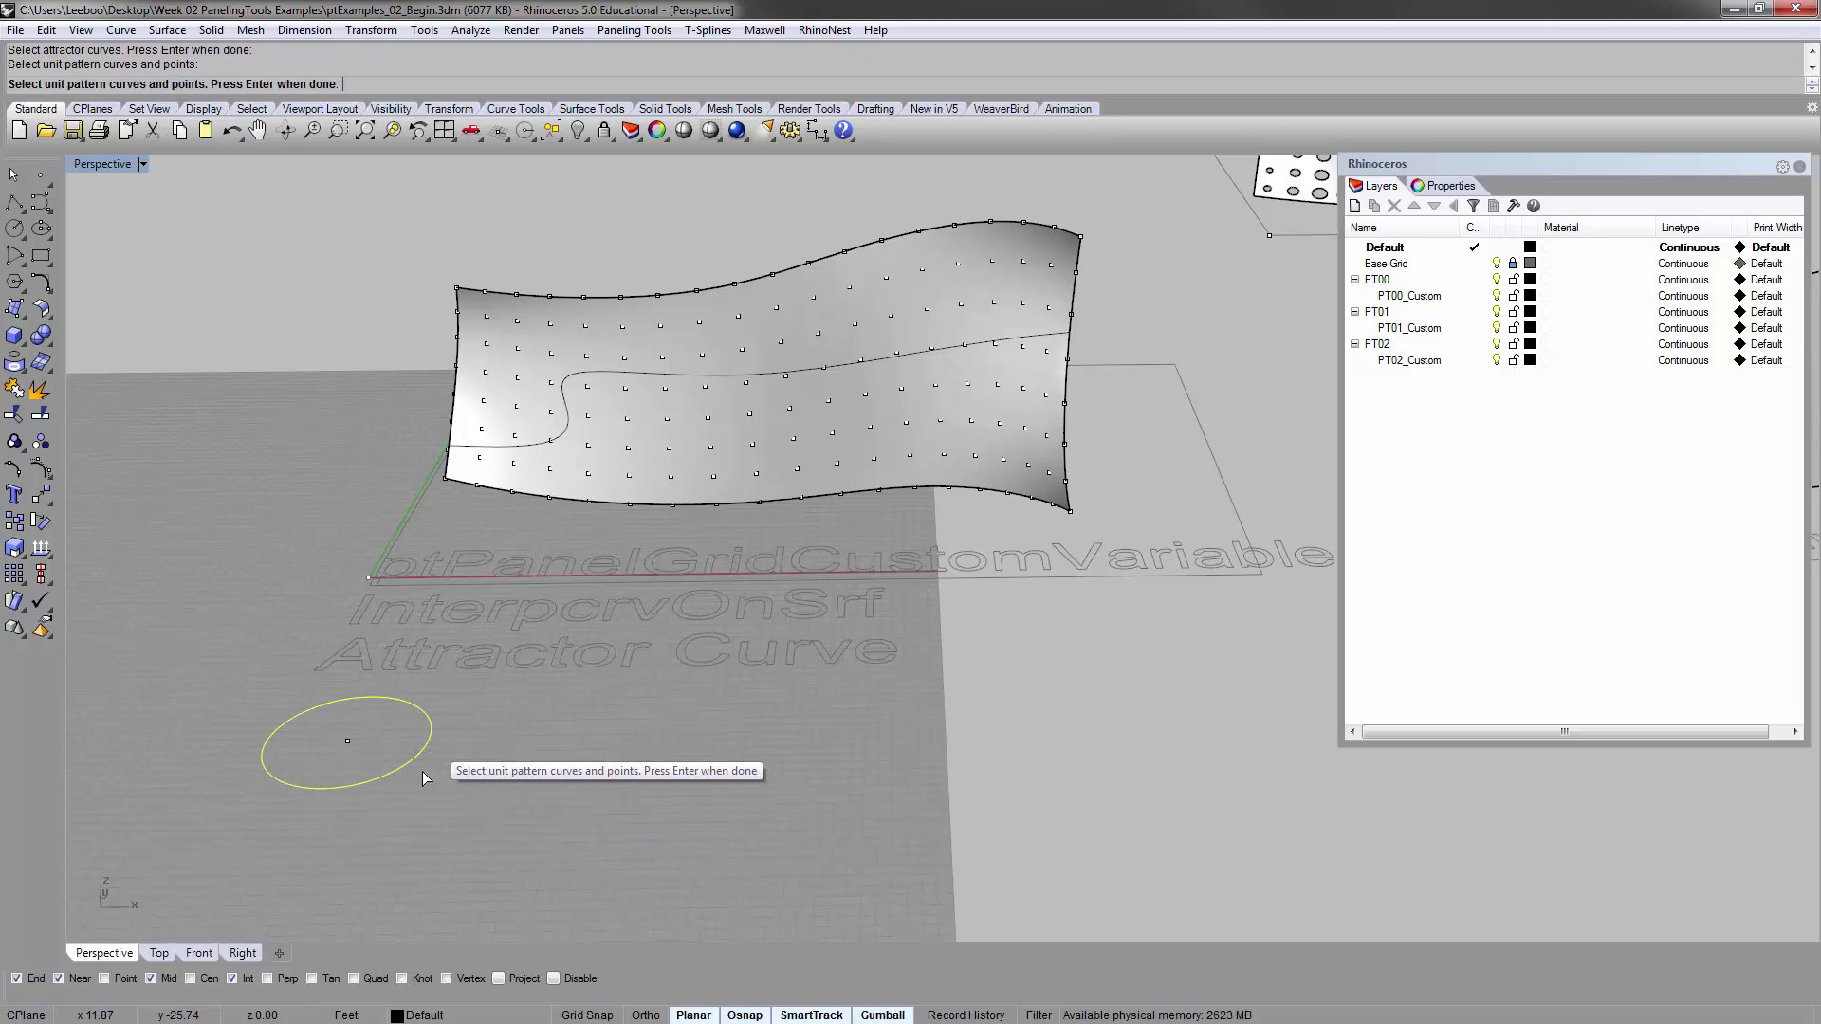
right_drag(422, 759, 413, 817)
right_drag(492, 715, 630, 665)
right_click(628, 658)
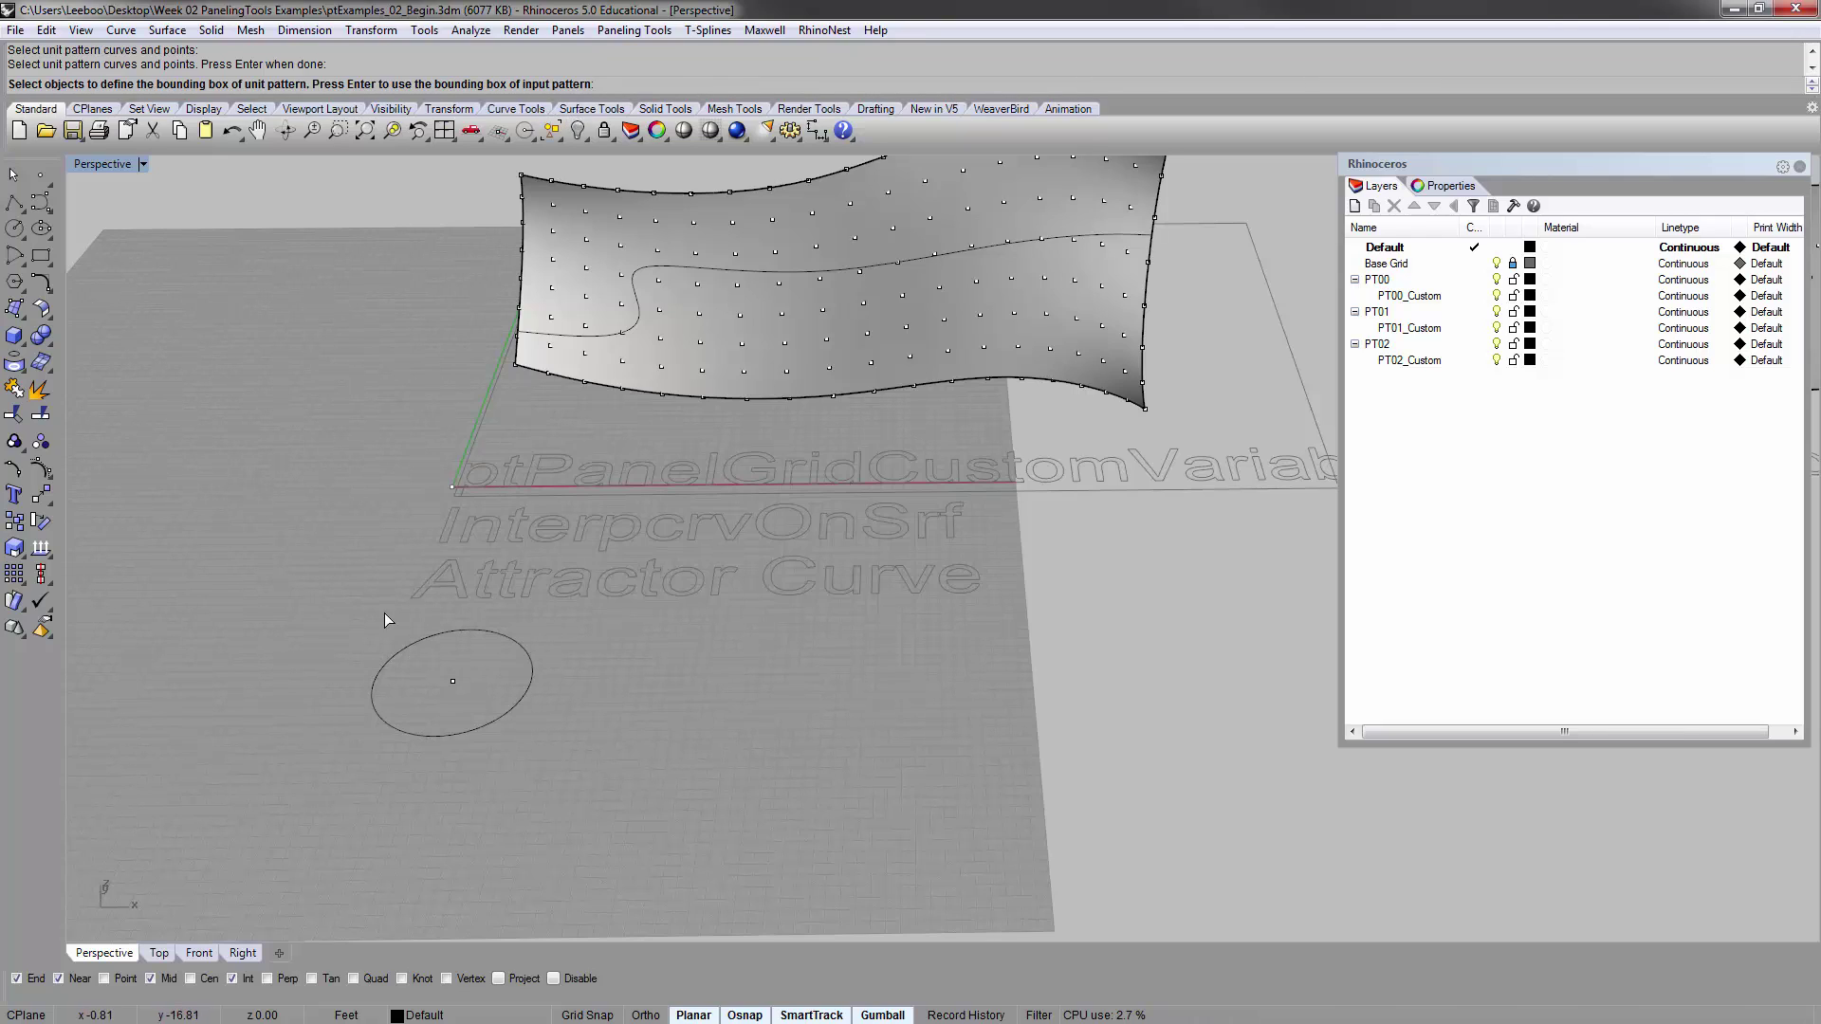
right_click(600, 622)
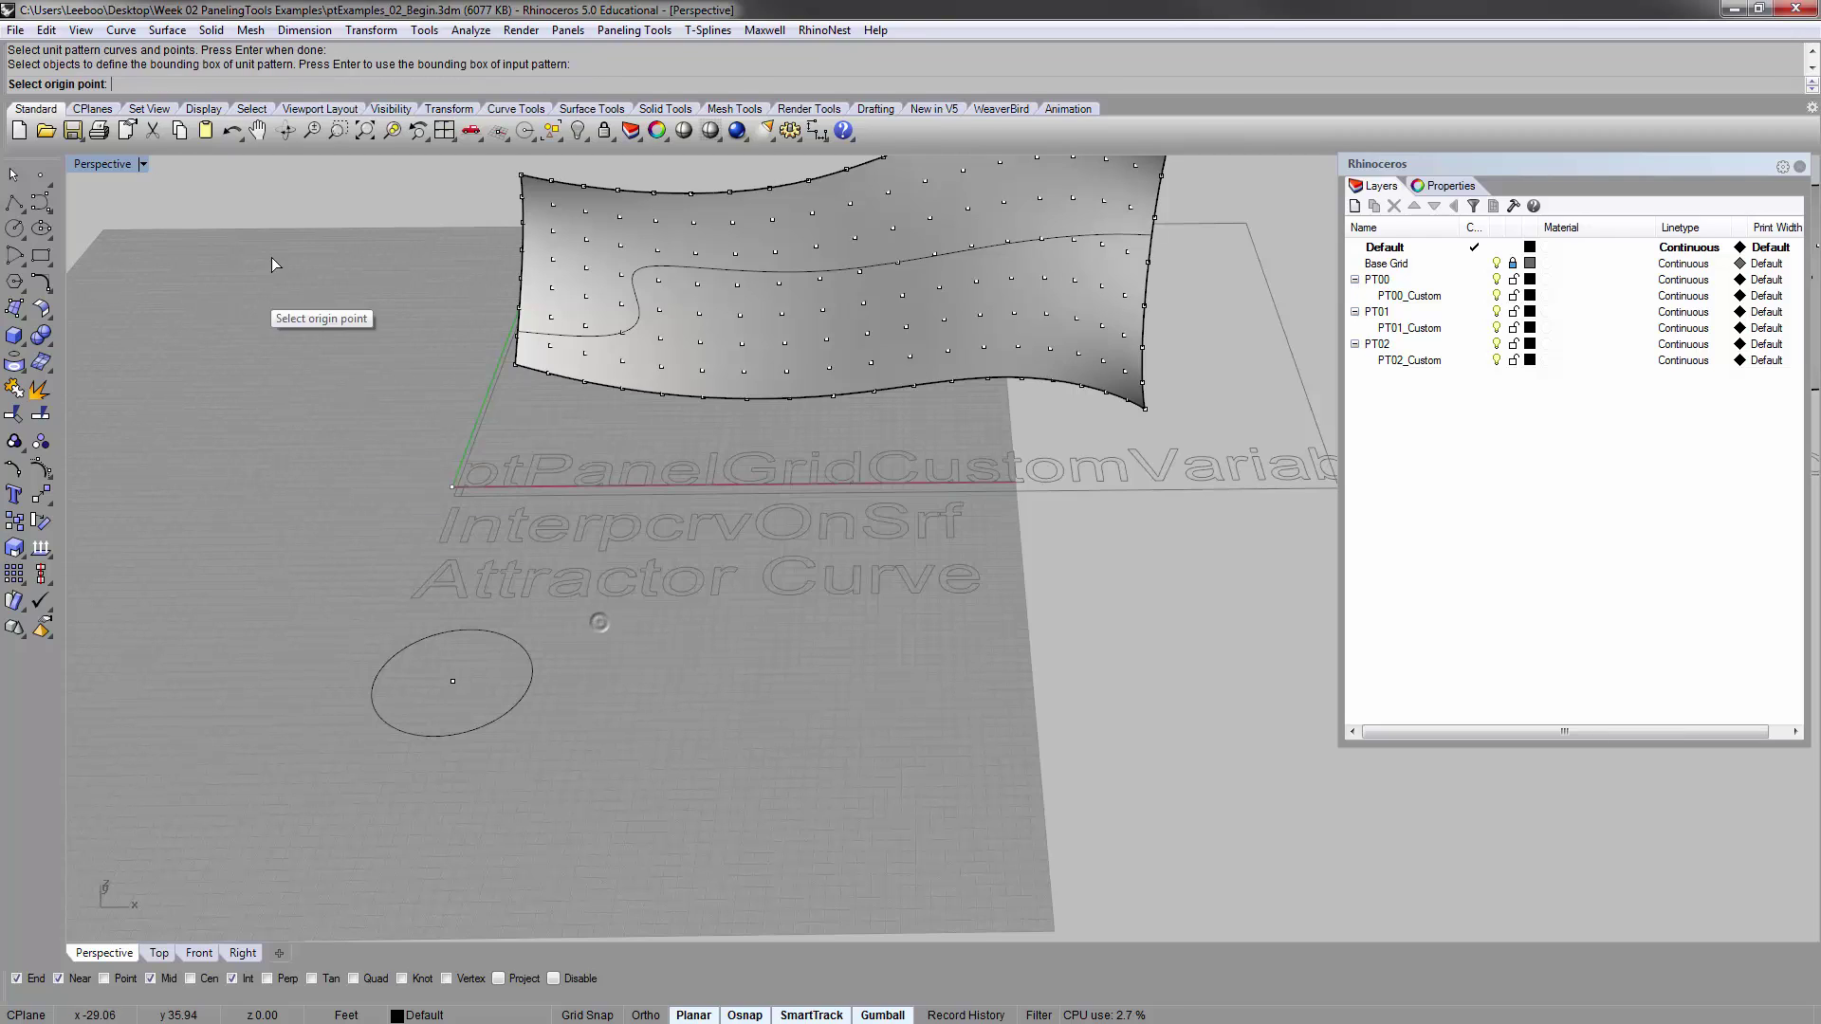
Set the pattern origin at the circle's center point and accept a minimum scale factor of 0.1 and a maximum of 0.9
click(451, 681)
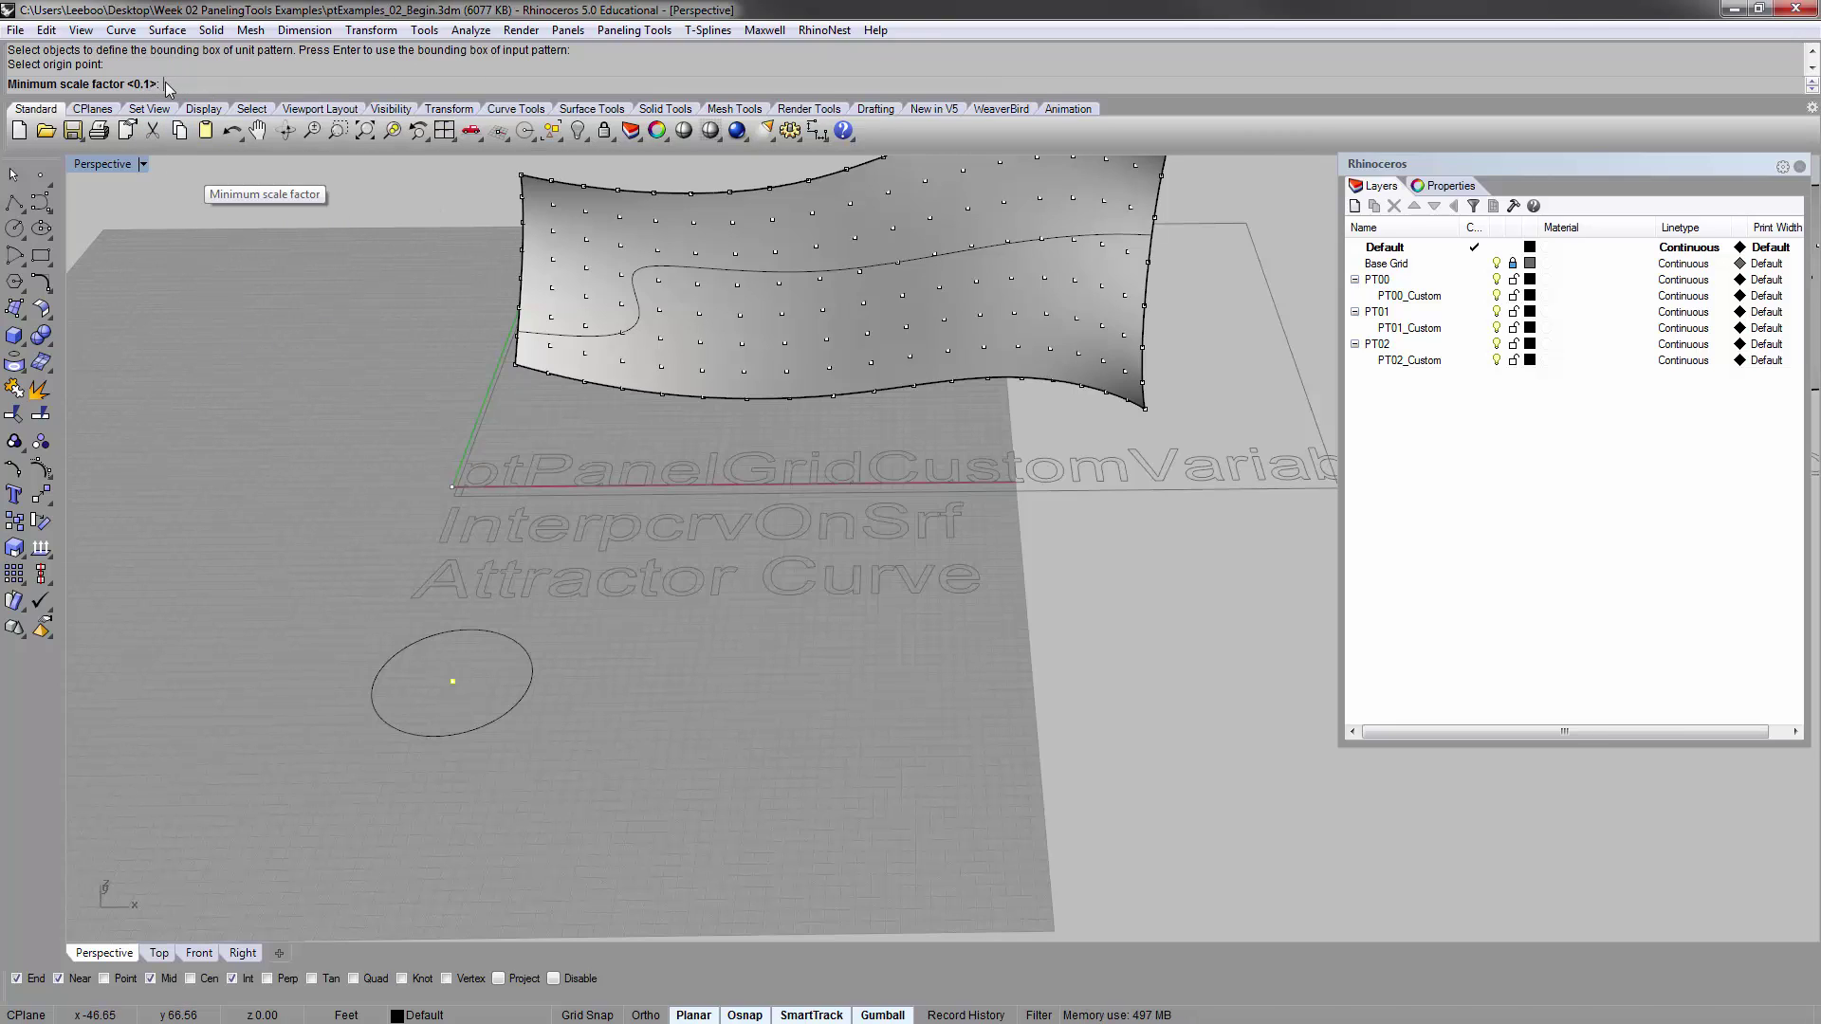
right_click(327, 357)
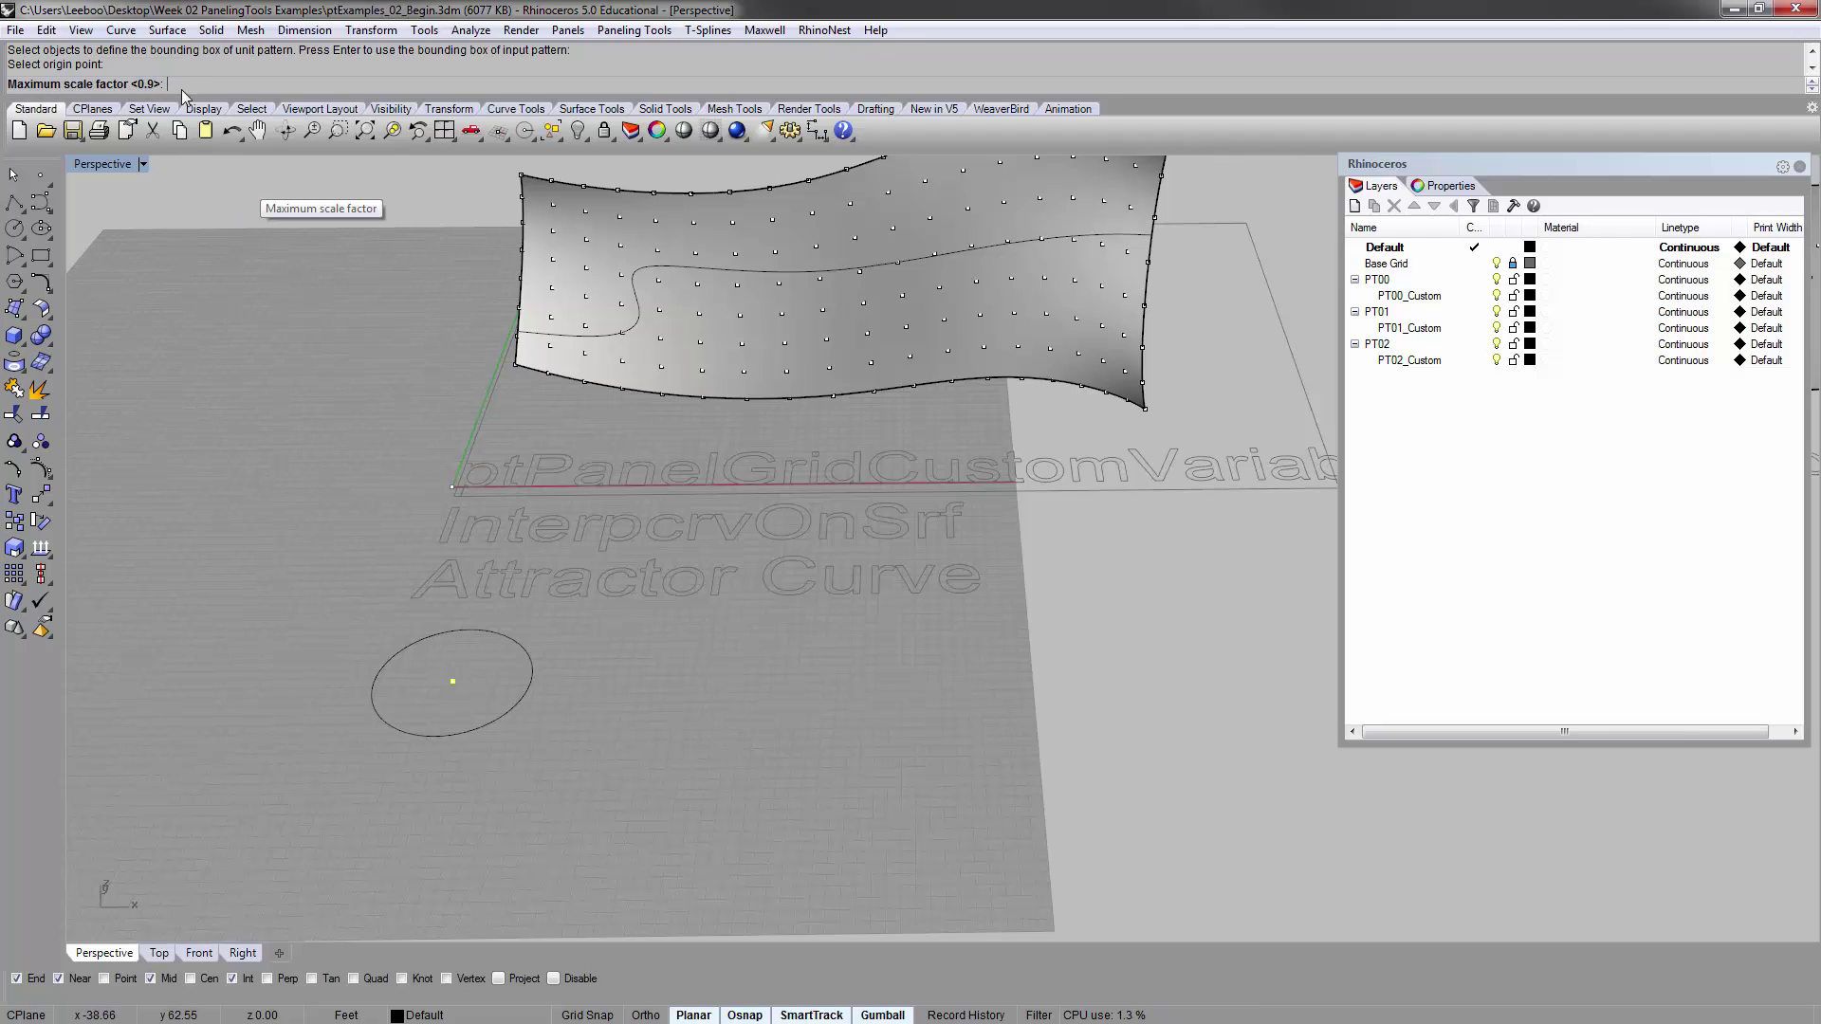
right_click(349, 405)
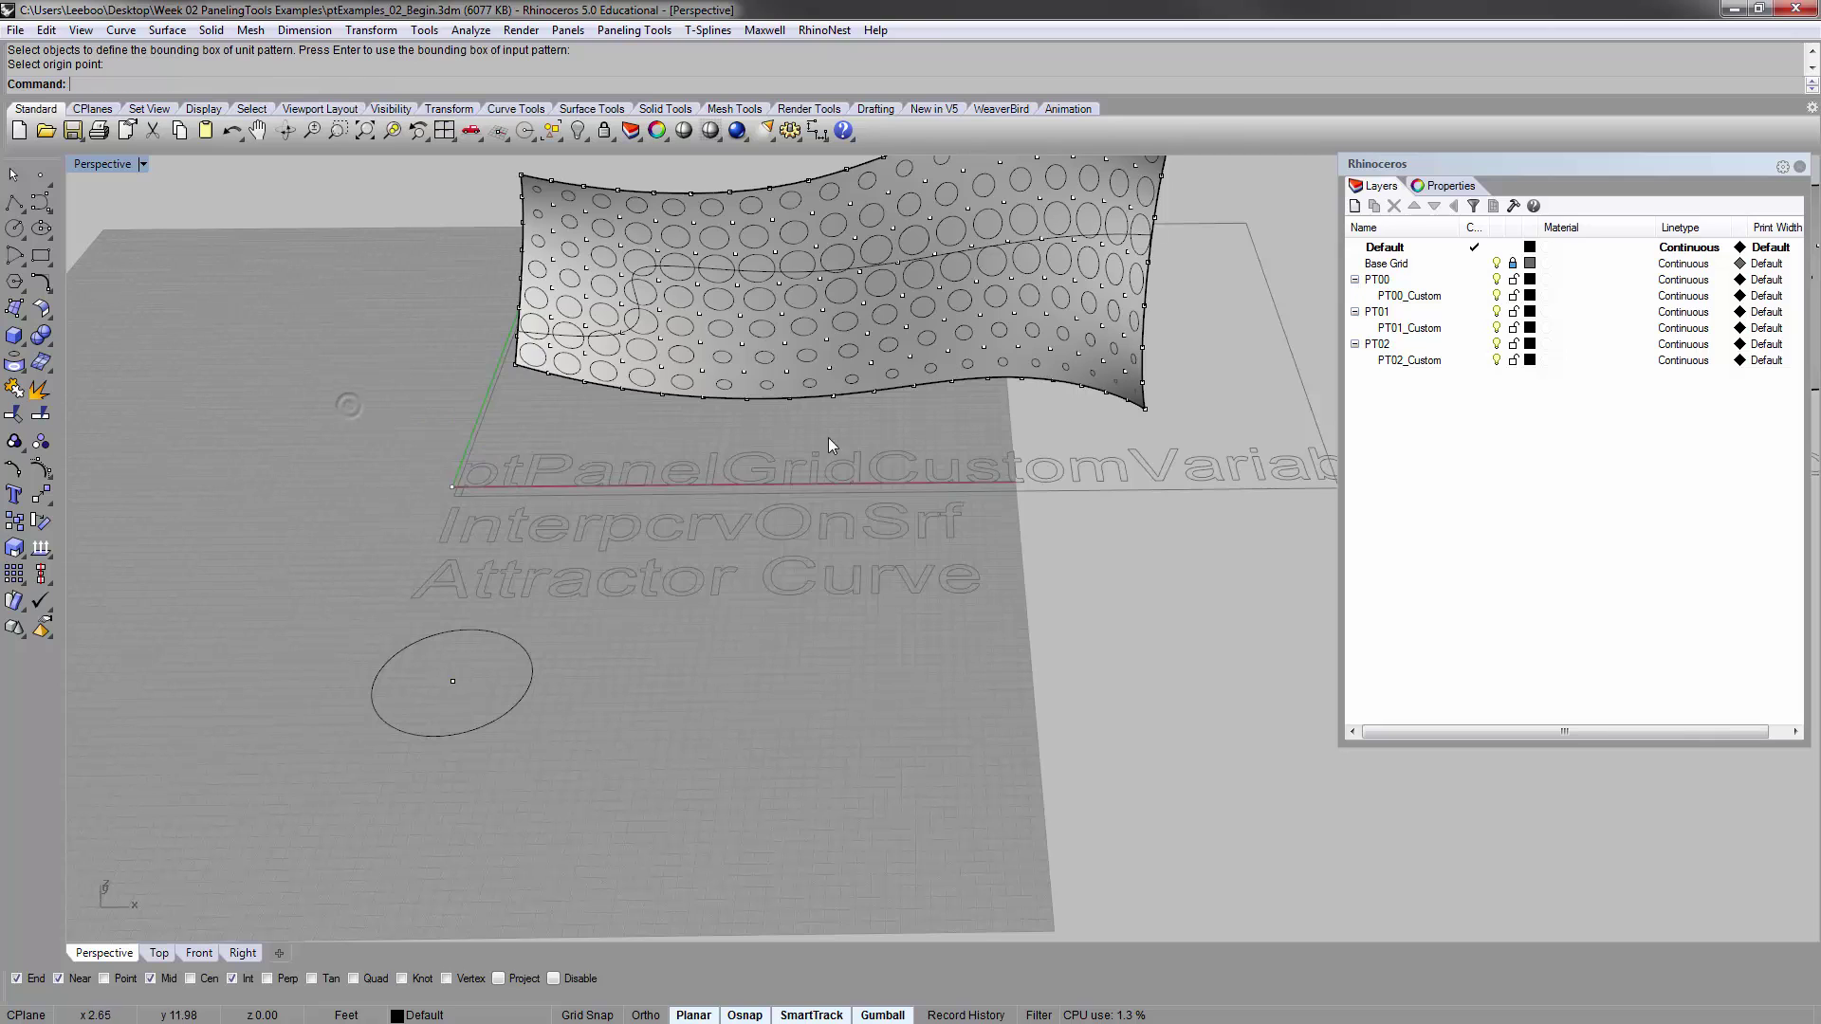
Examine the scaled circle panels along the attractor curve on the wavy surface from several angles
right_drag(850, 442, 844, 499)
scroll(797, 481, up, 3)
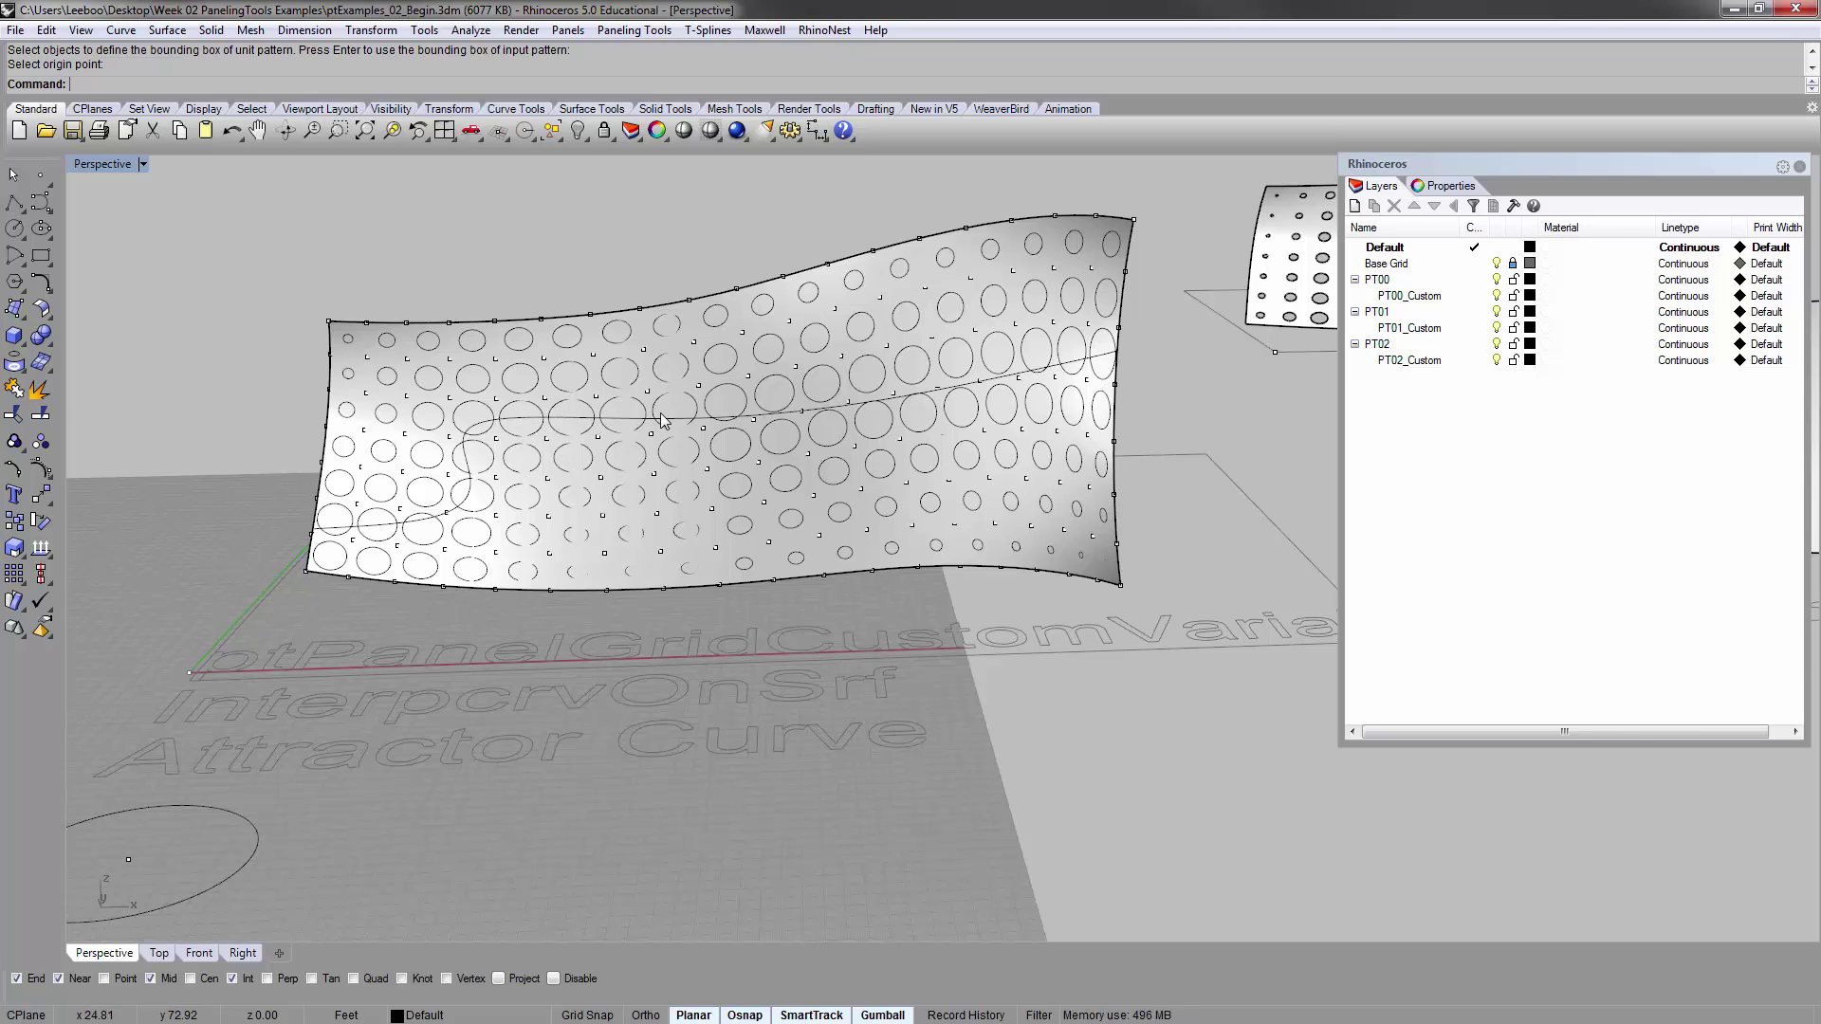
right_drag(661, 421, 598, 425)
shift+right_drag(468, 439, 563, 418)
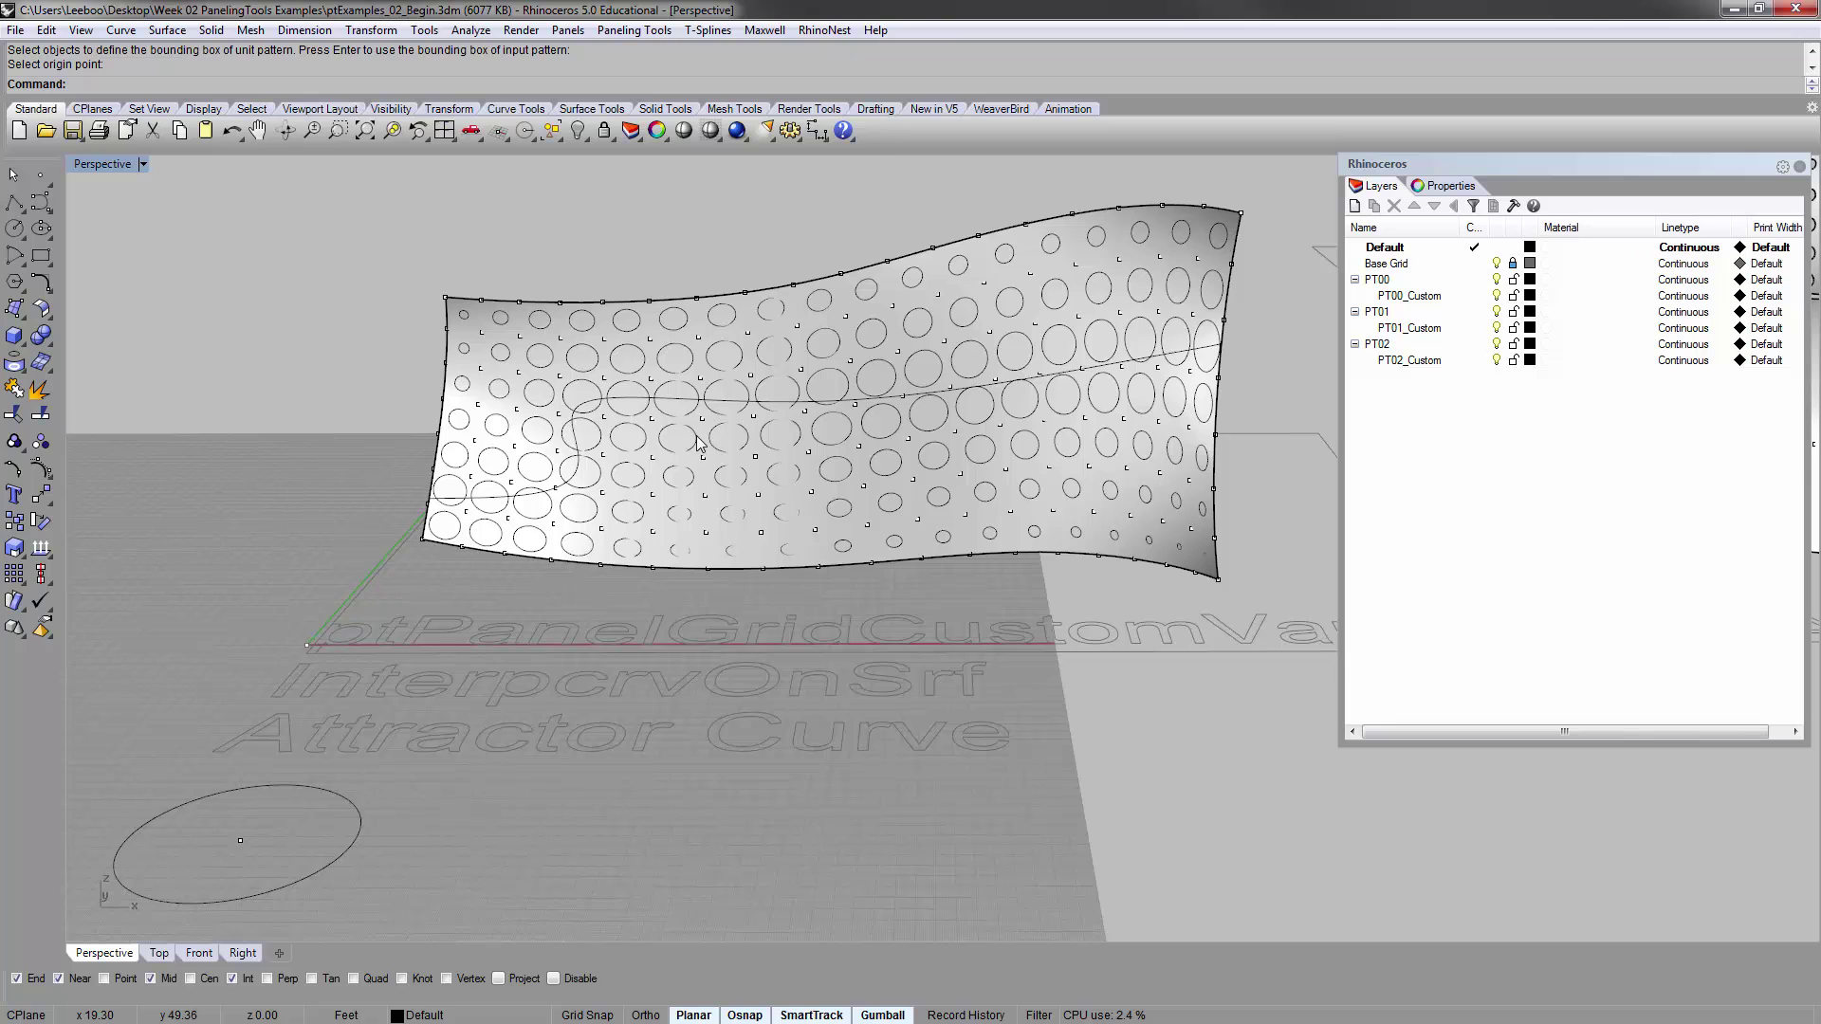
mouse_move(697, 440)
right_down()
mouse_move(715, 471)
mouse_move(667, 427)
right_up()
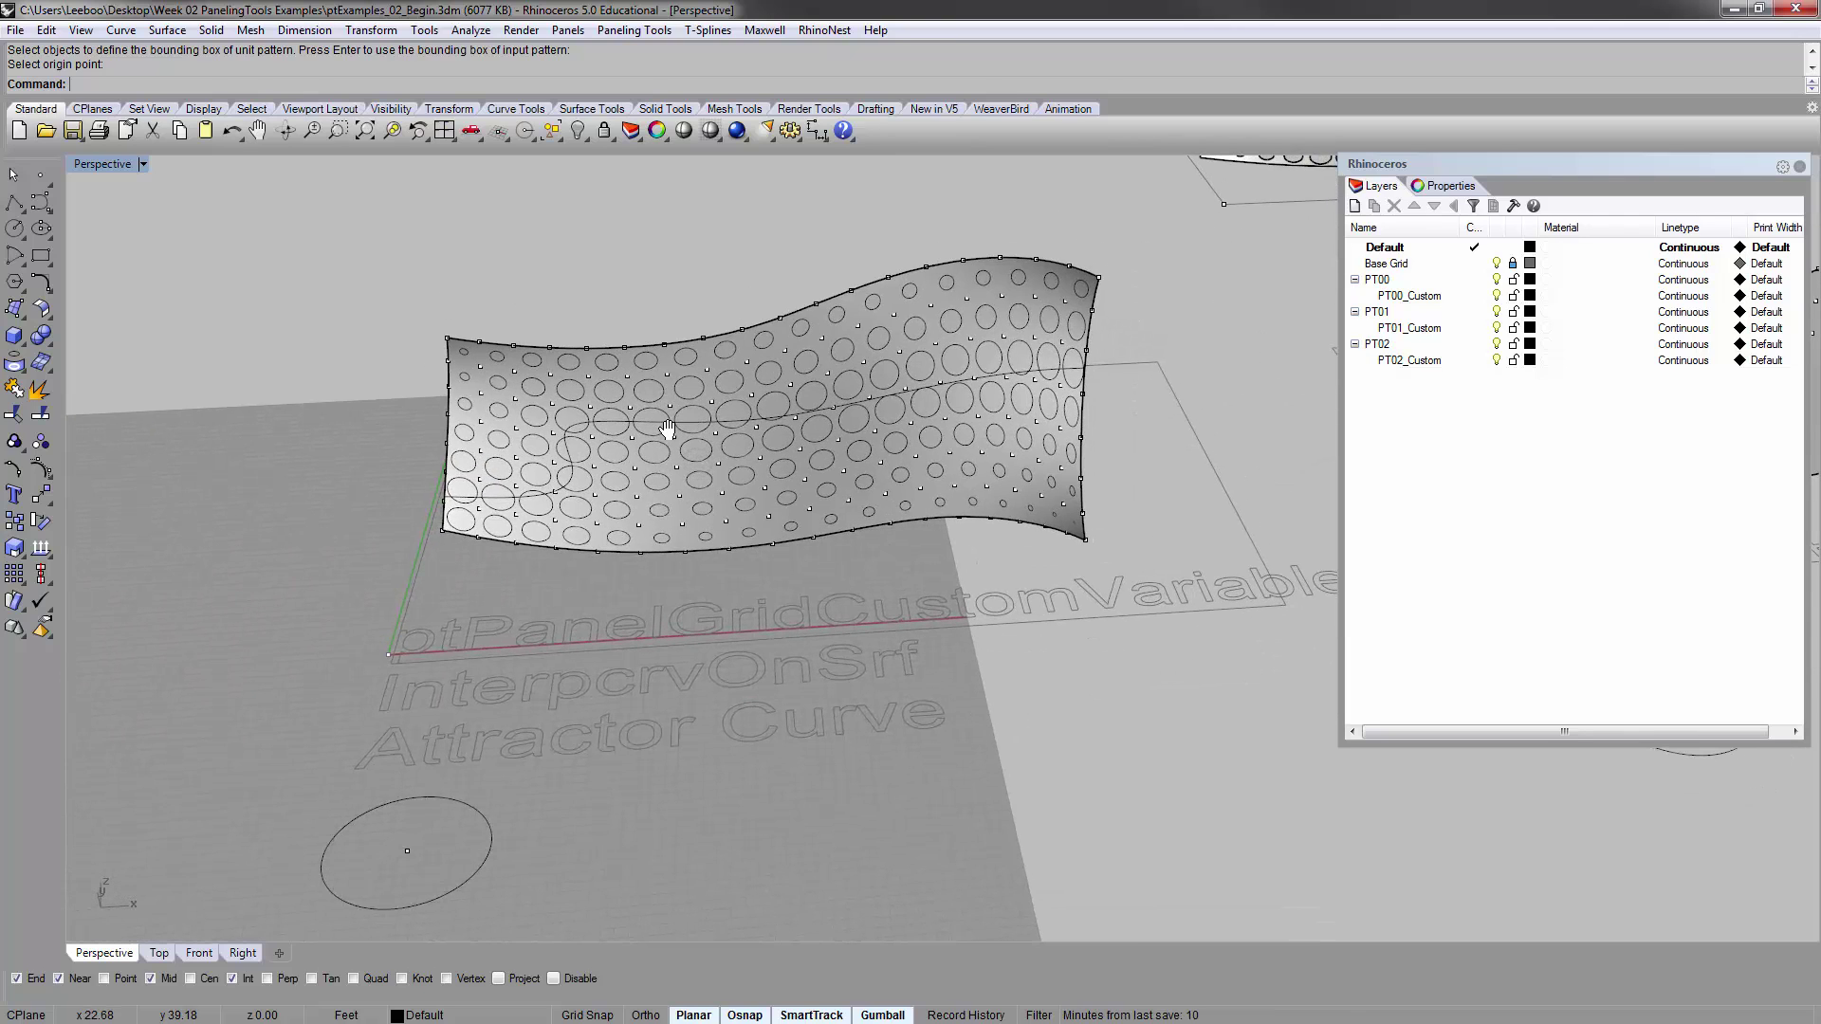
right_drag(676, 460, 655, 423)
click(661, 378)
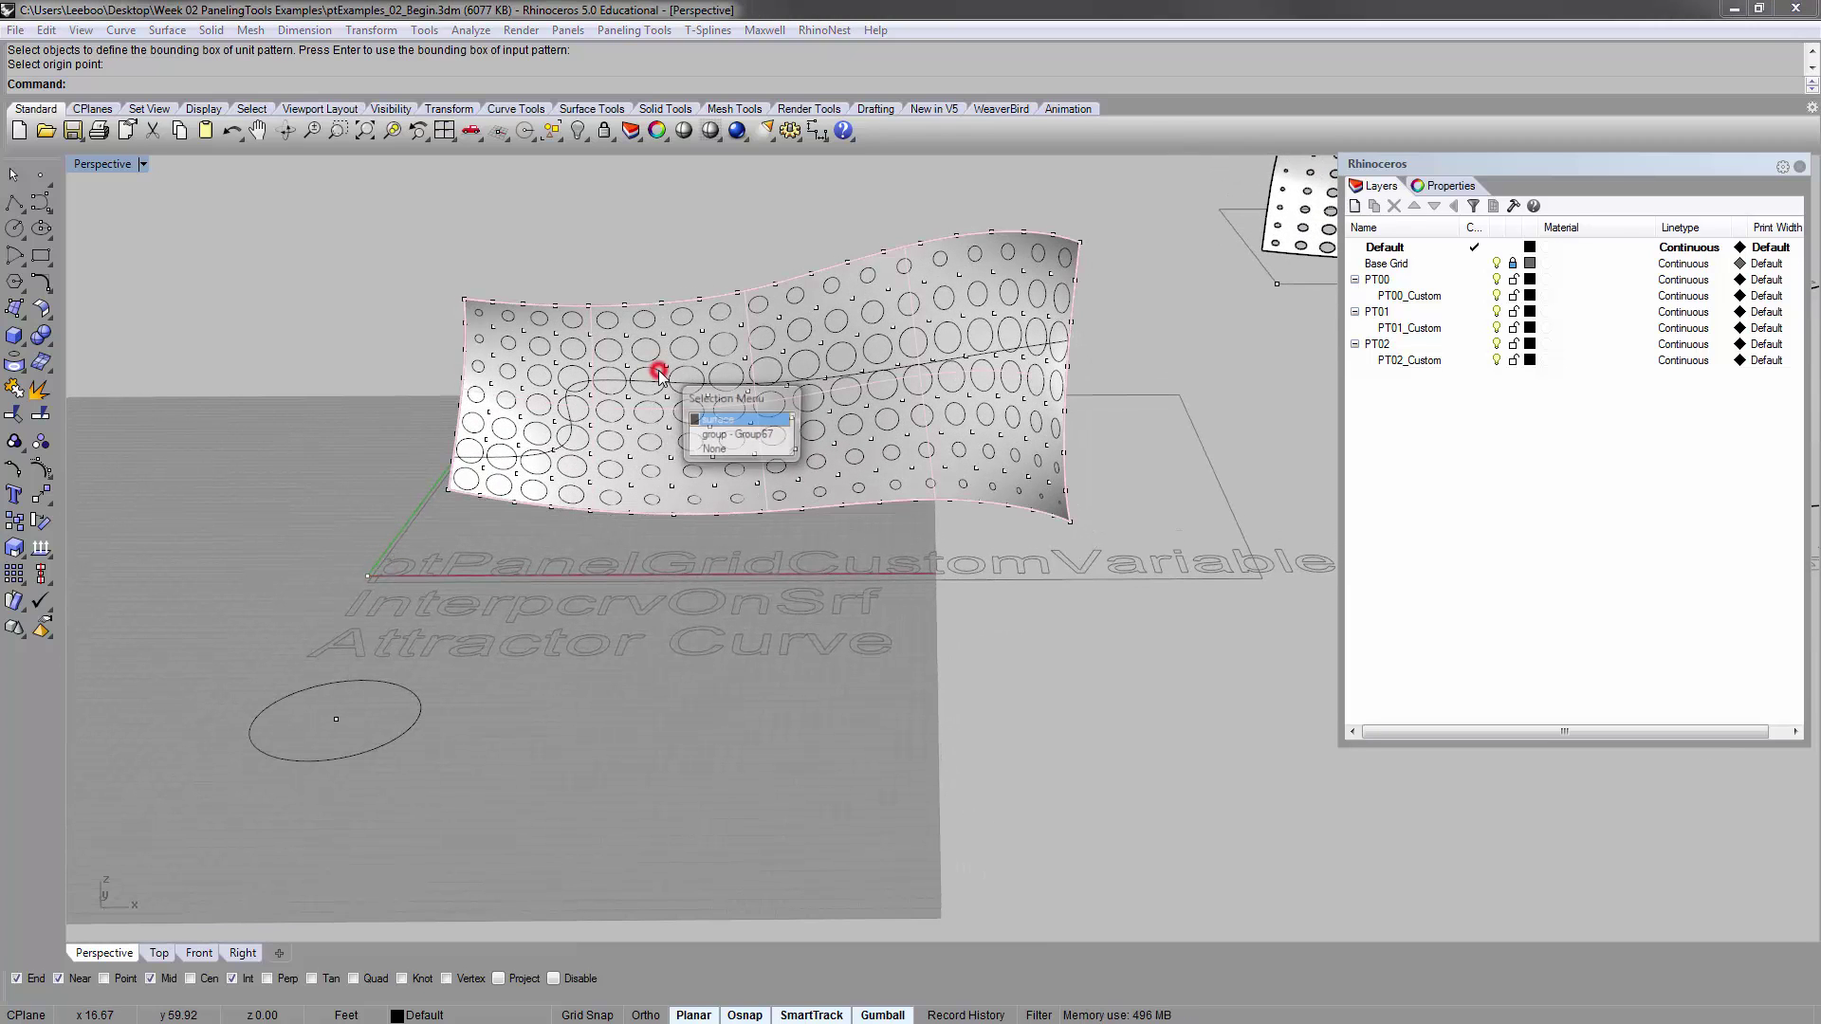
click(668, 257)
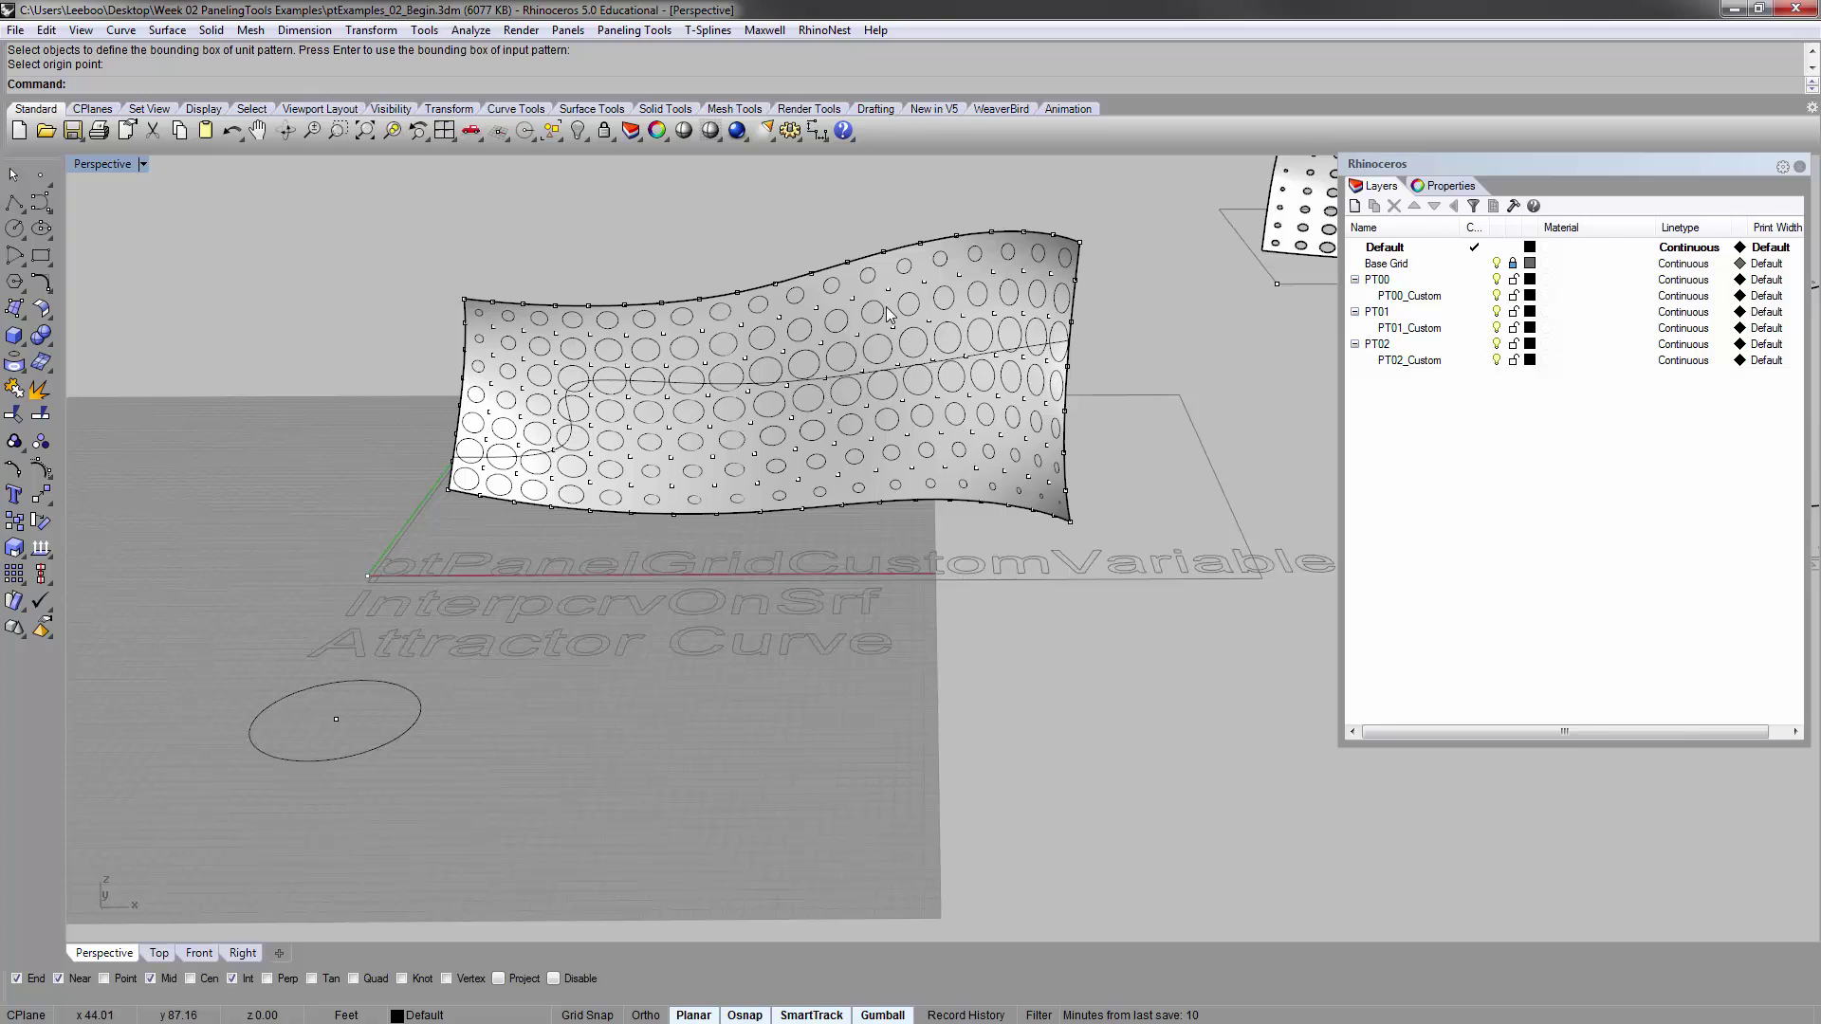
Turn on history recording for the Attractor+History example
scroll(832, 289, down, 5)
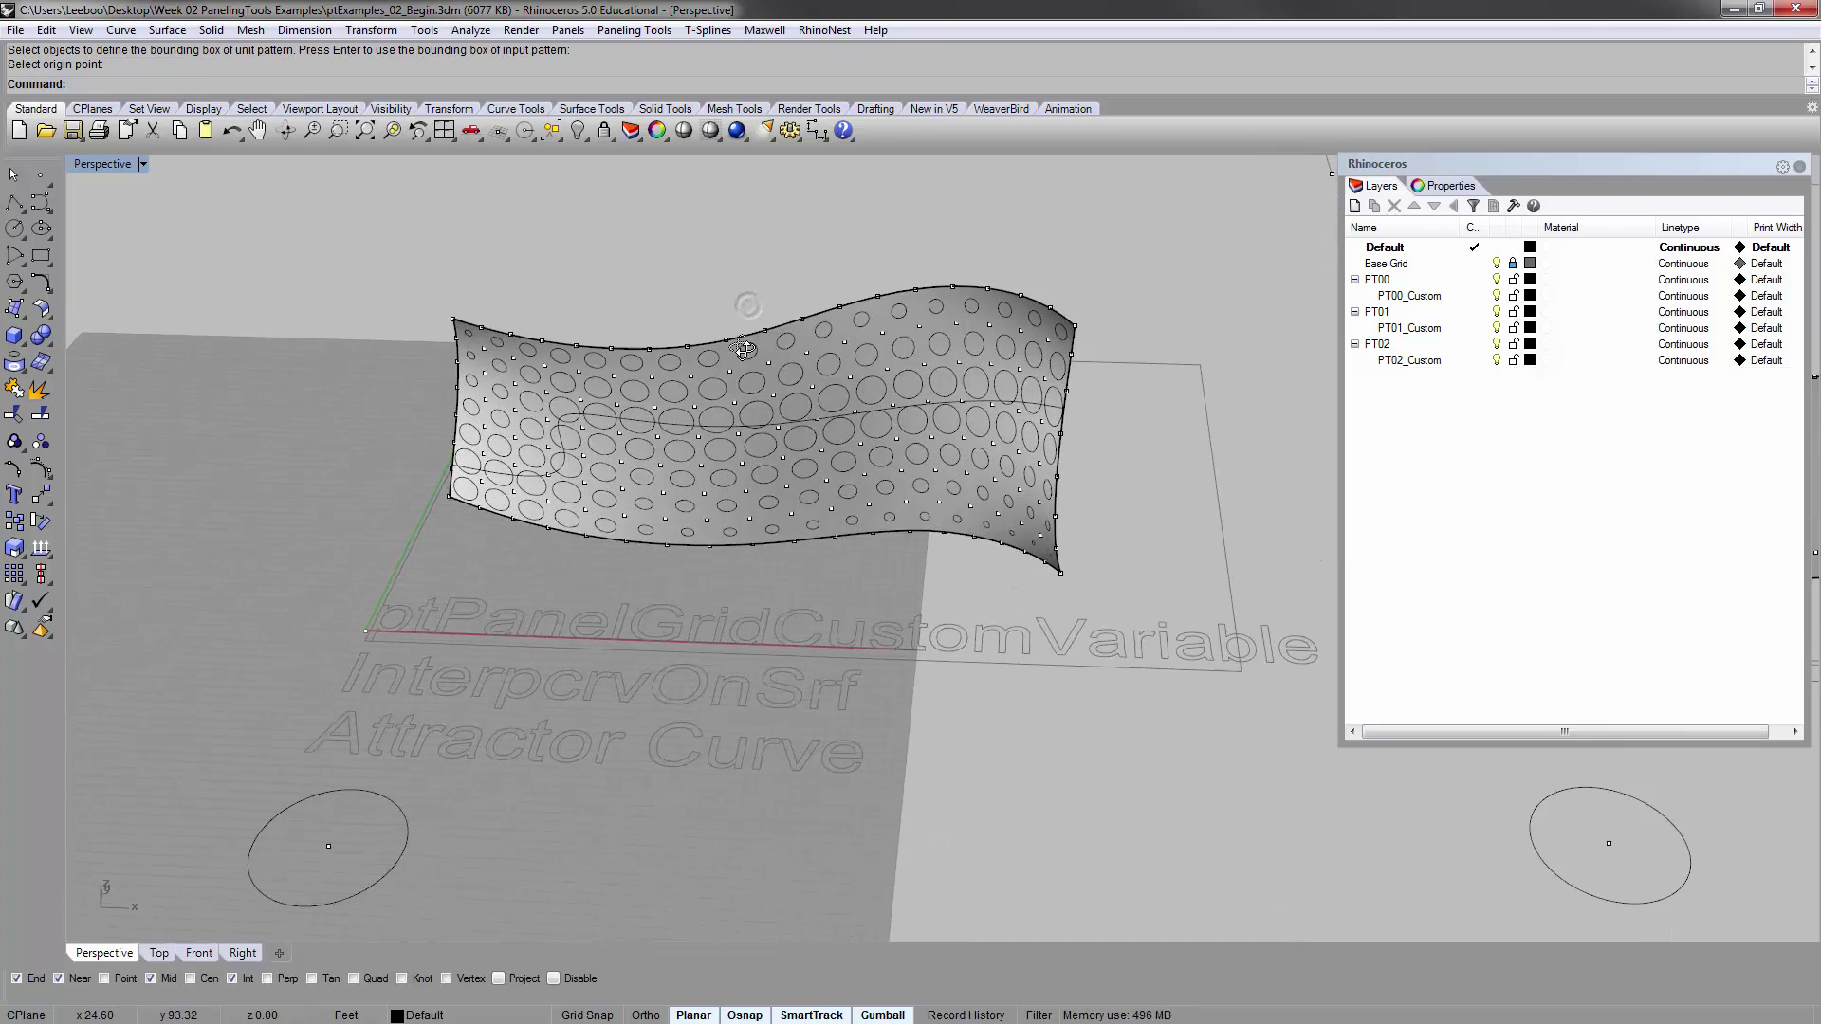
shift+right_drag(828, 397, 457, 408)
shift+right_drag(650, 426, 711, 484)
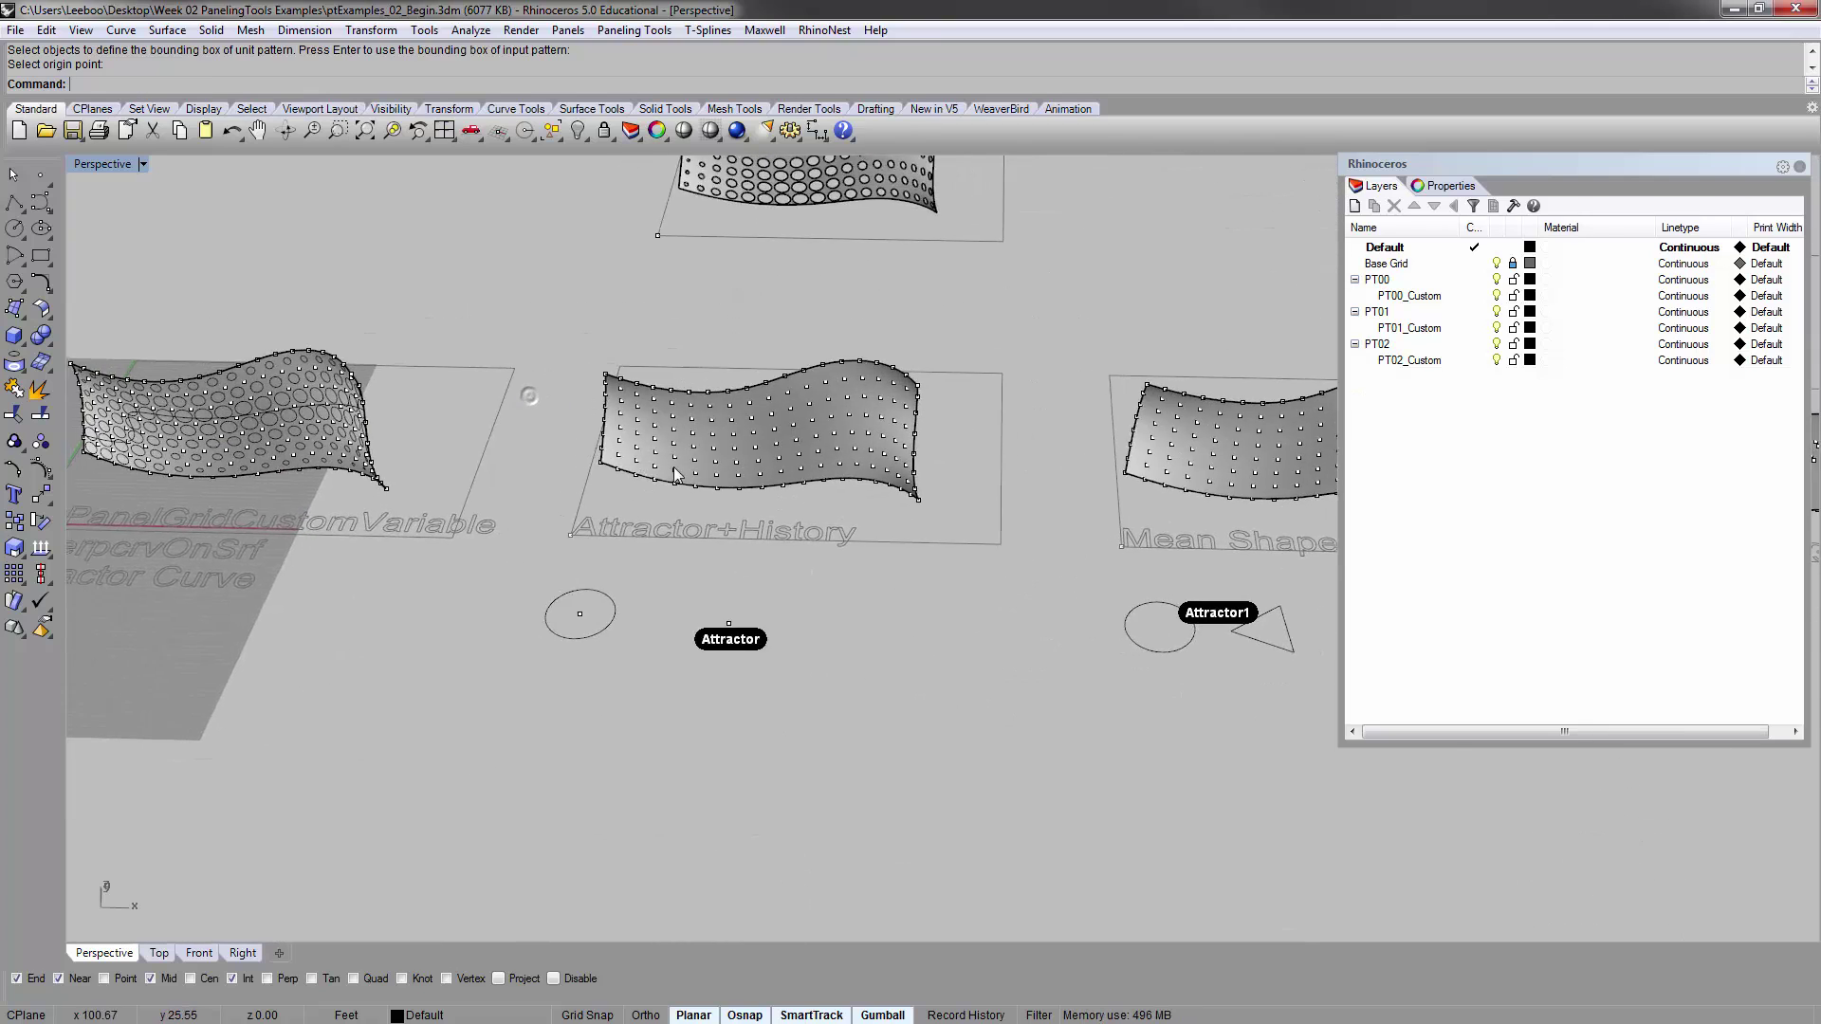
scroll(711, 479, up, 4)
right_drag(833, 492, 861, 450)
scroll(863, 465, up, 2)
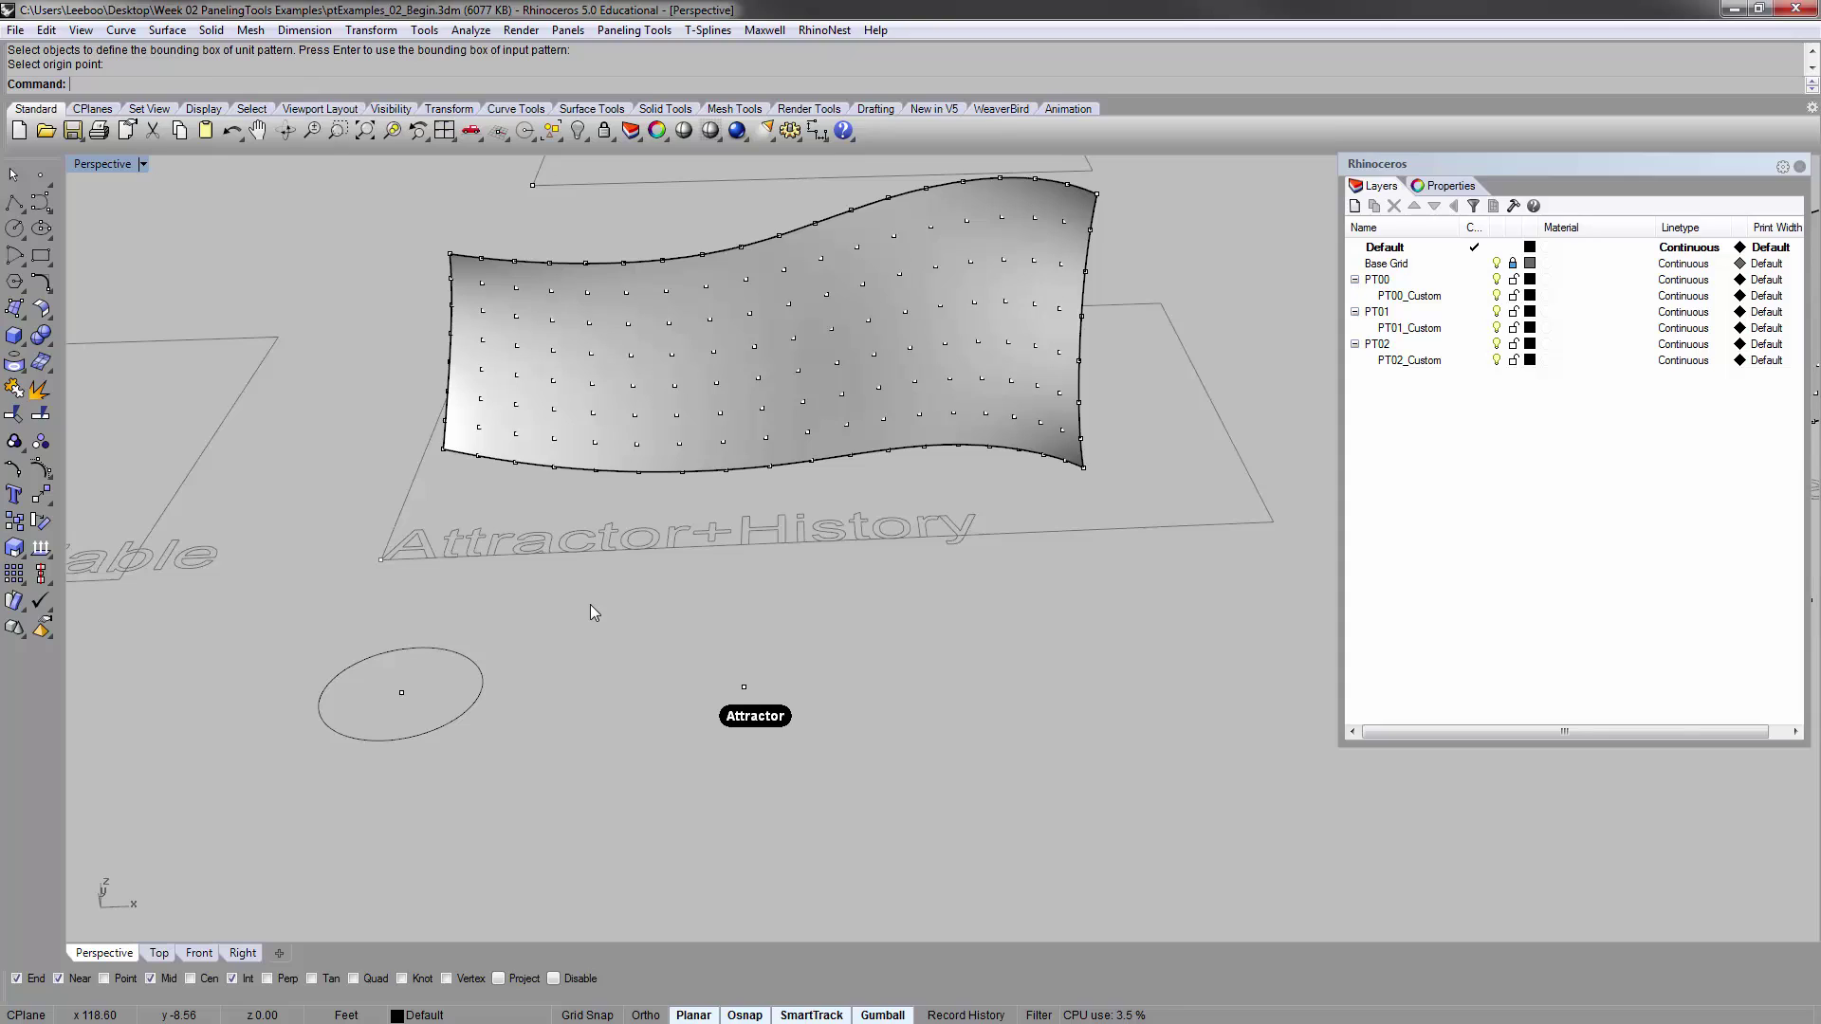
click(743, 686)
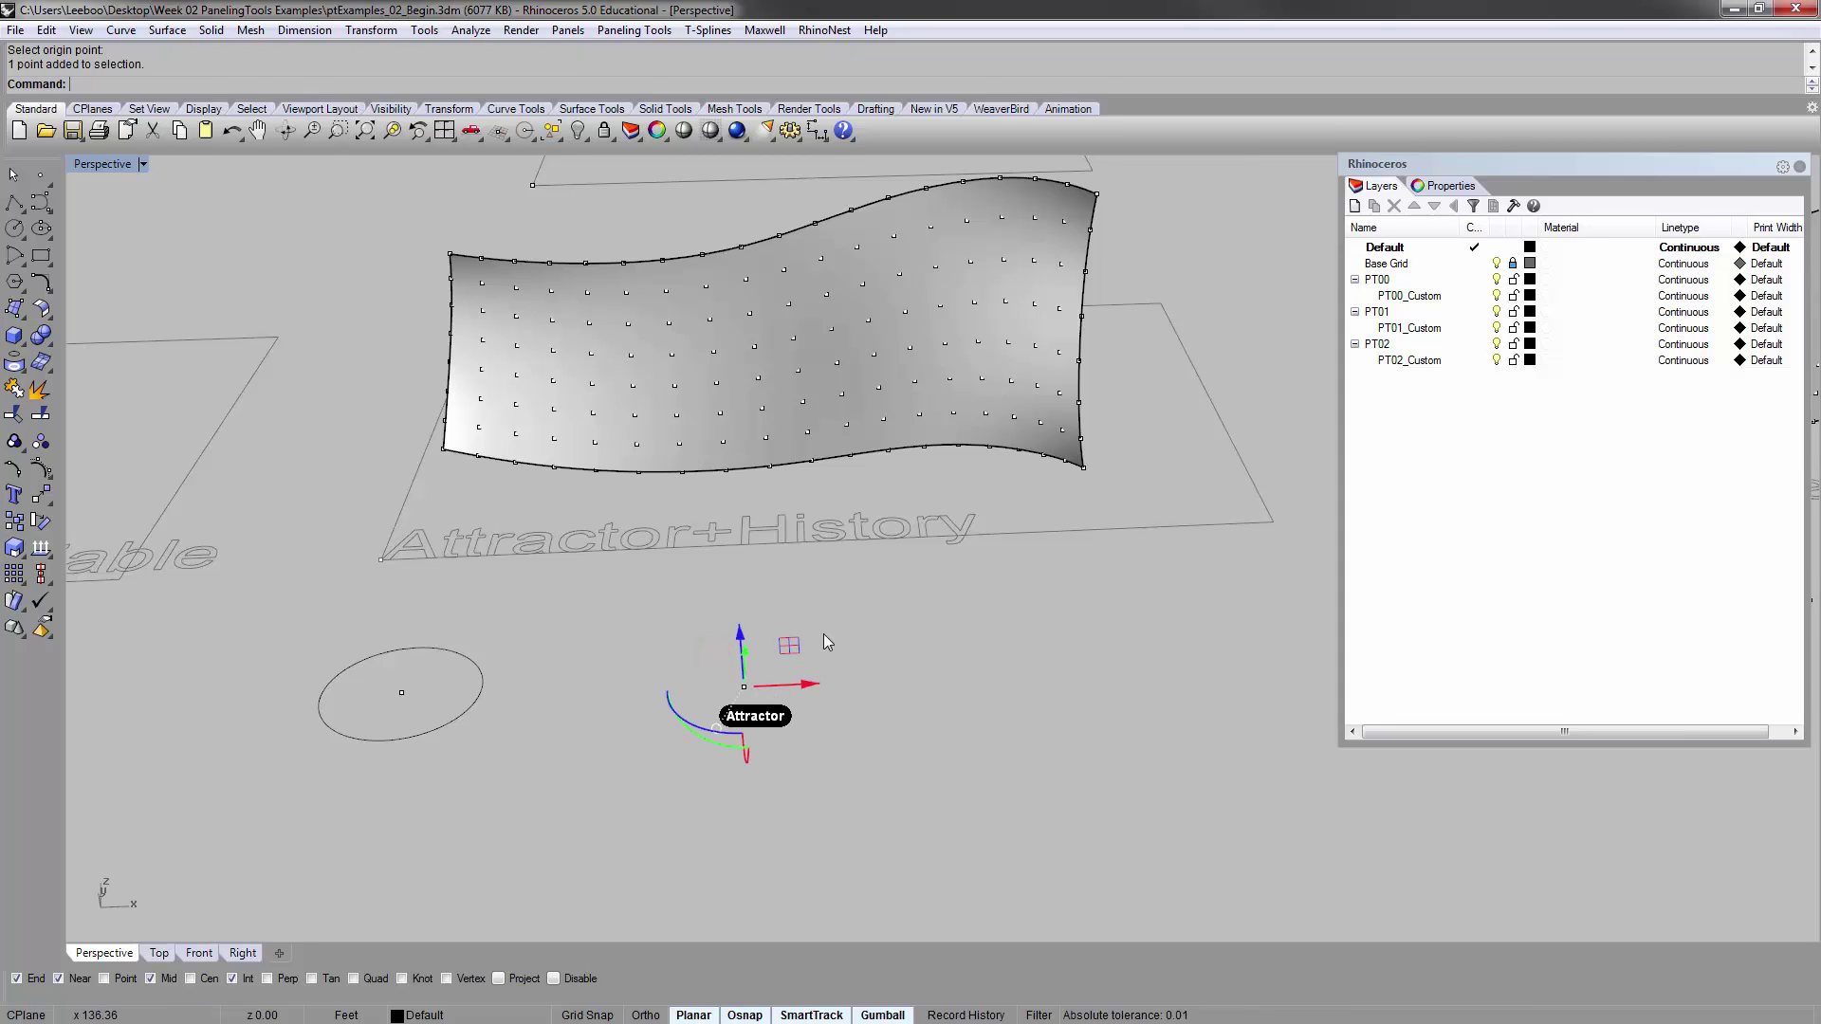
key(Escape)
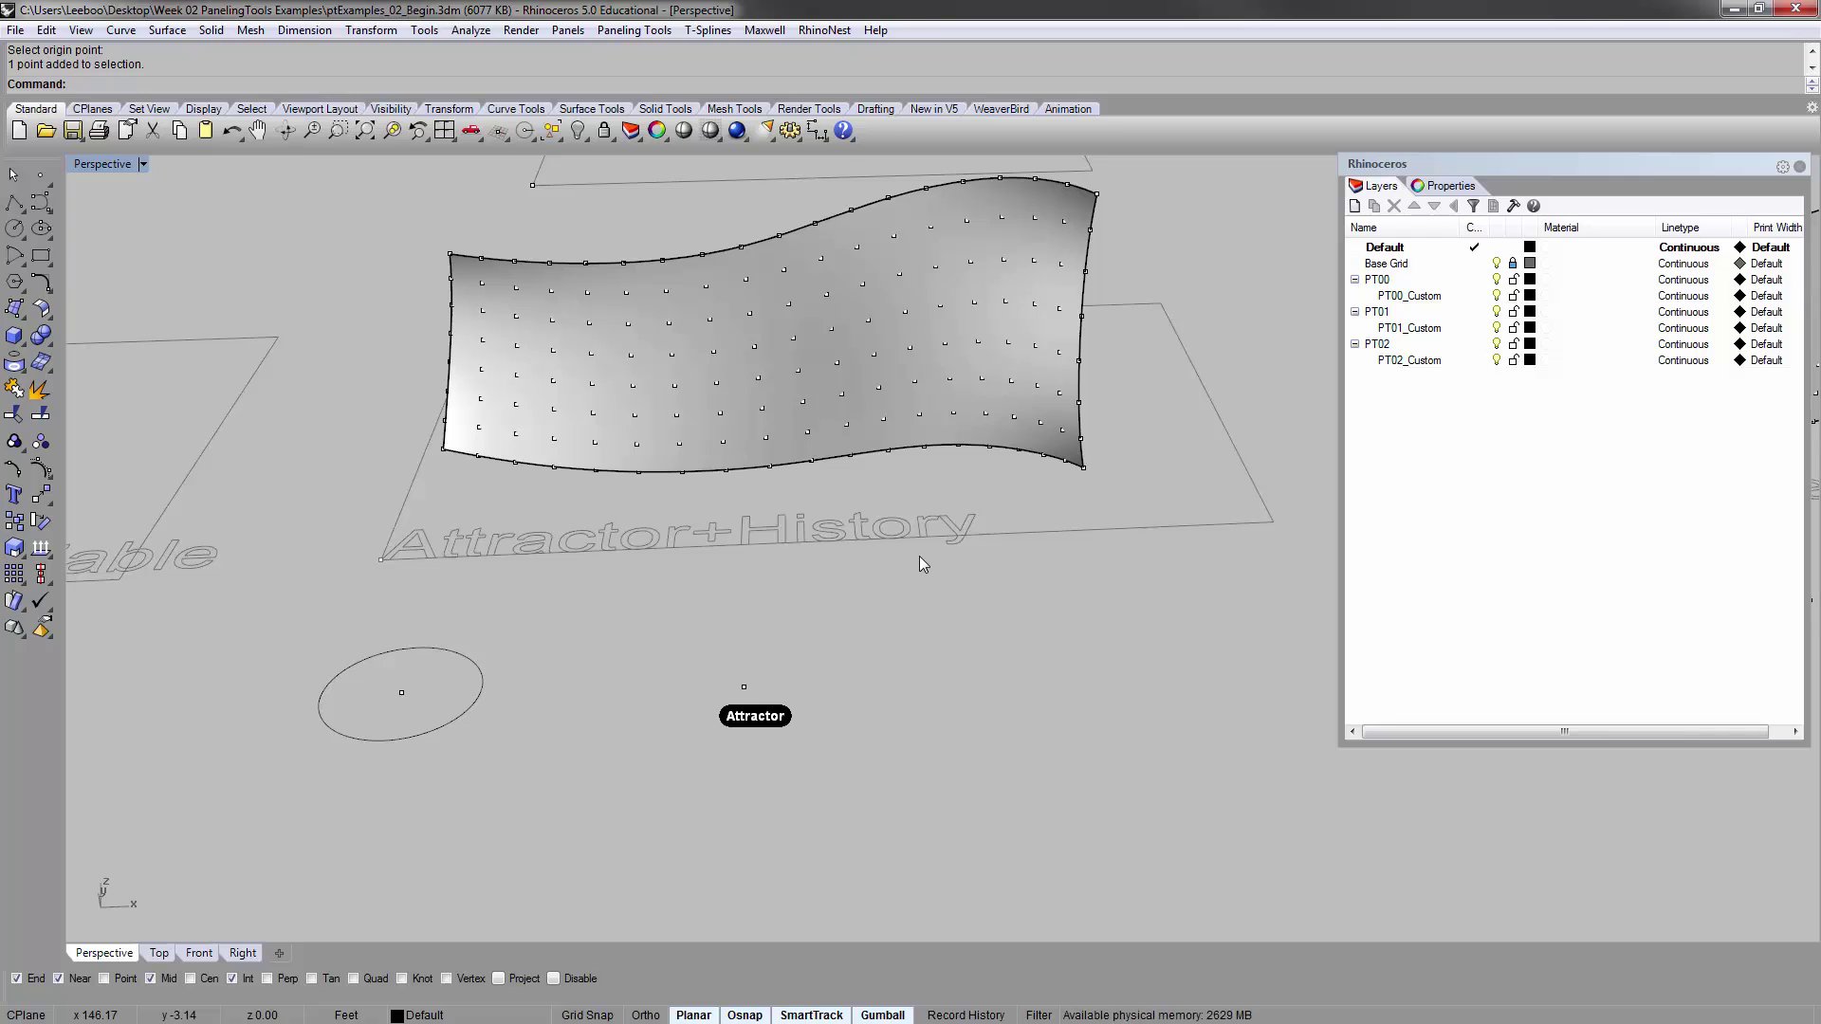
right_drag(900, 607, 945, 581)
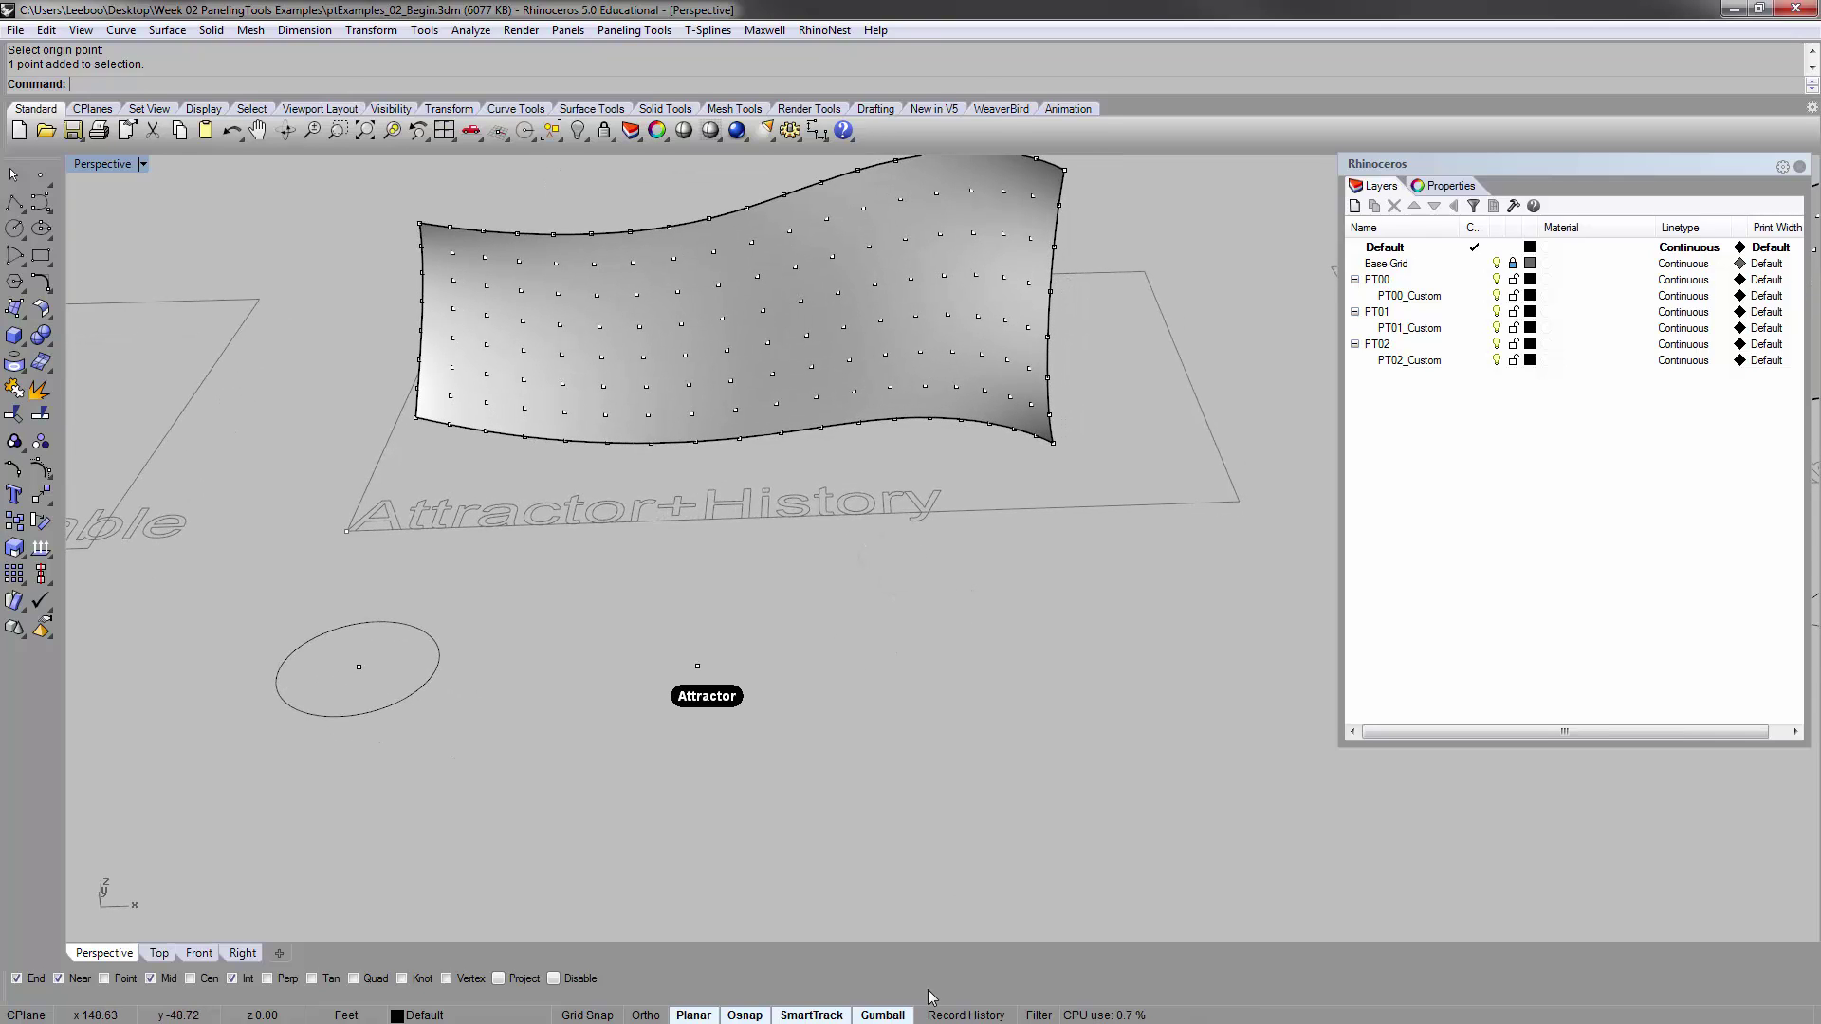
click(962, 1016)
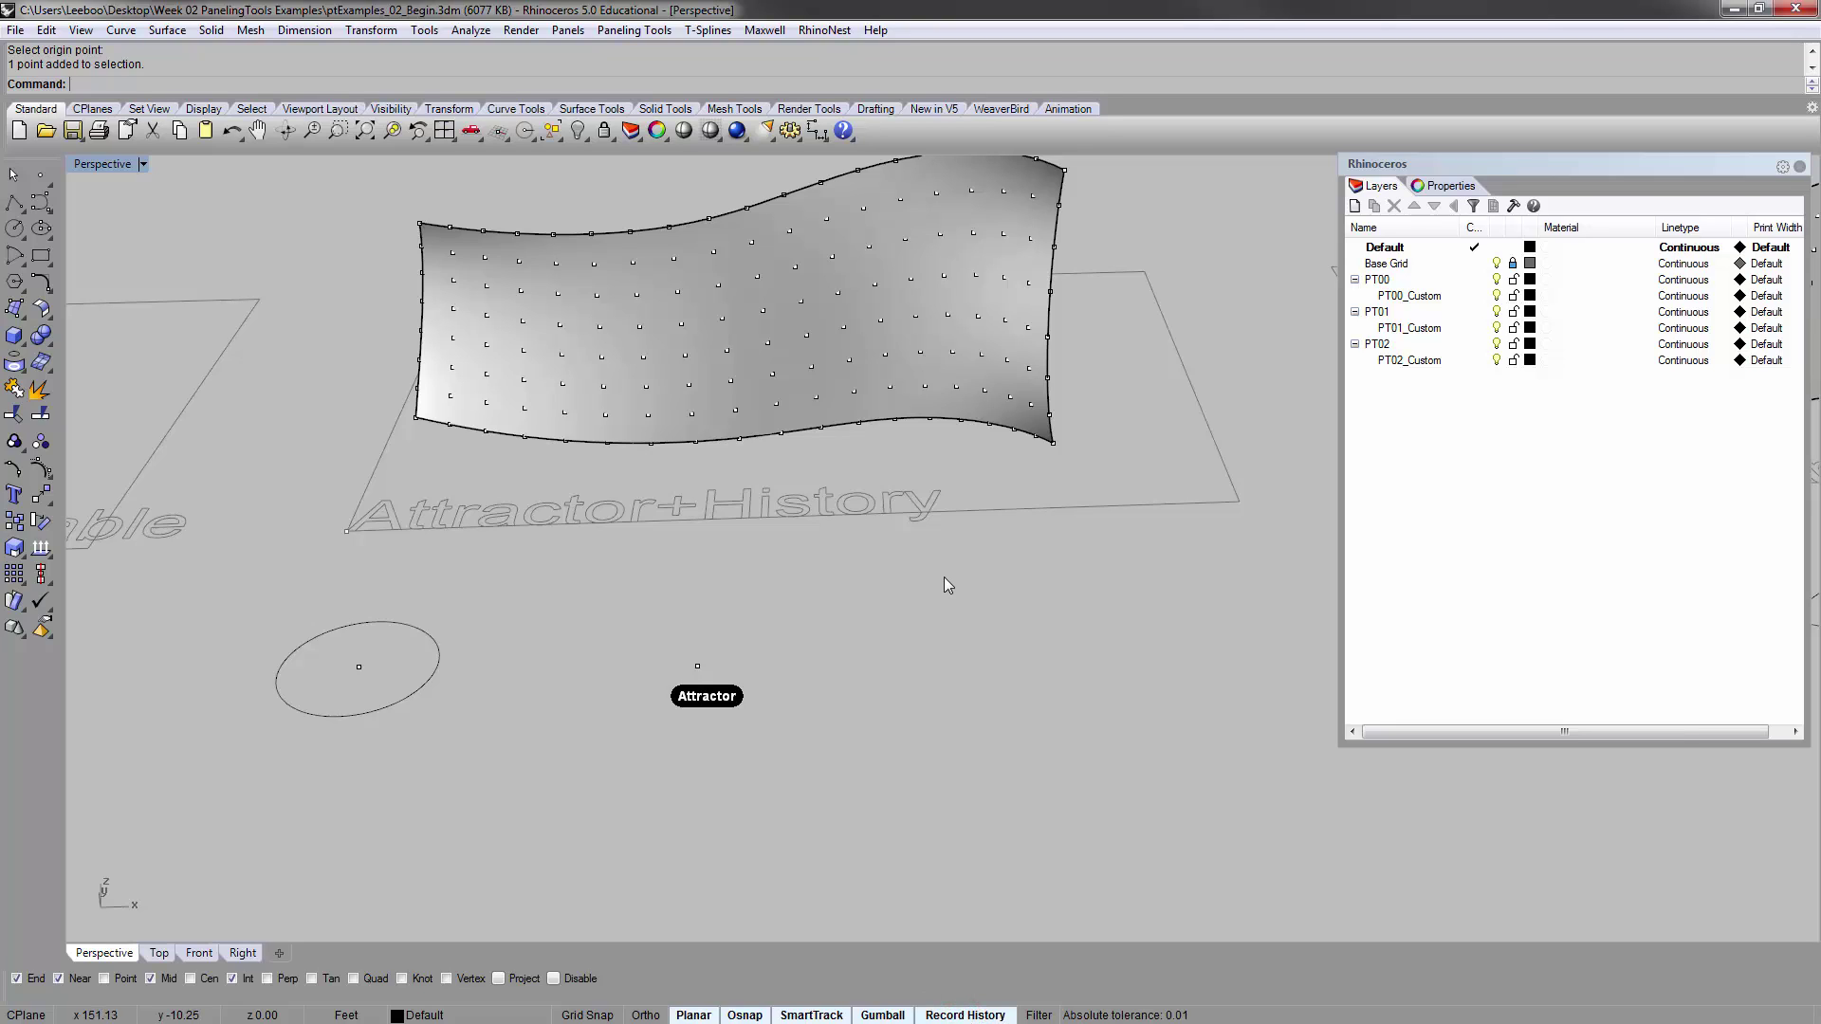
Run ptPanelGridCustomVariable with the Attractor+History surface's point grid as the paneling grid and that surface as the base surface
text(pt)
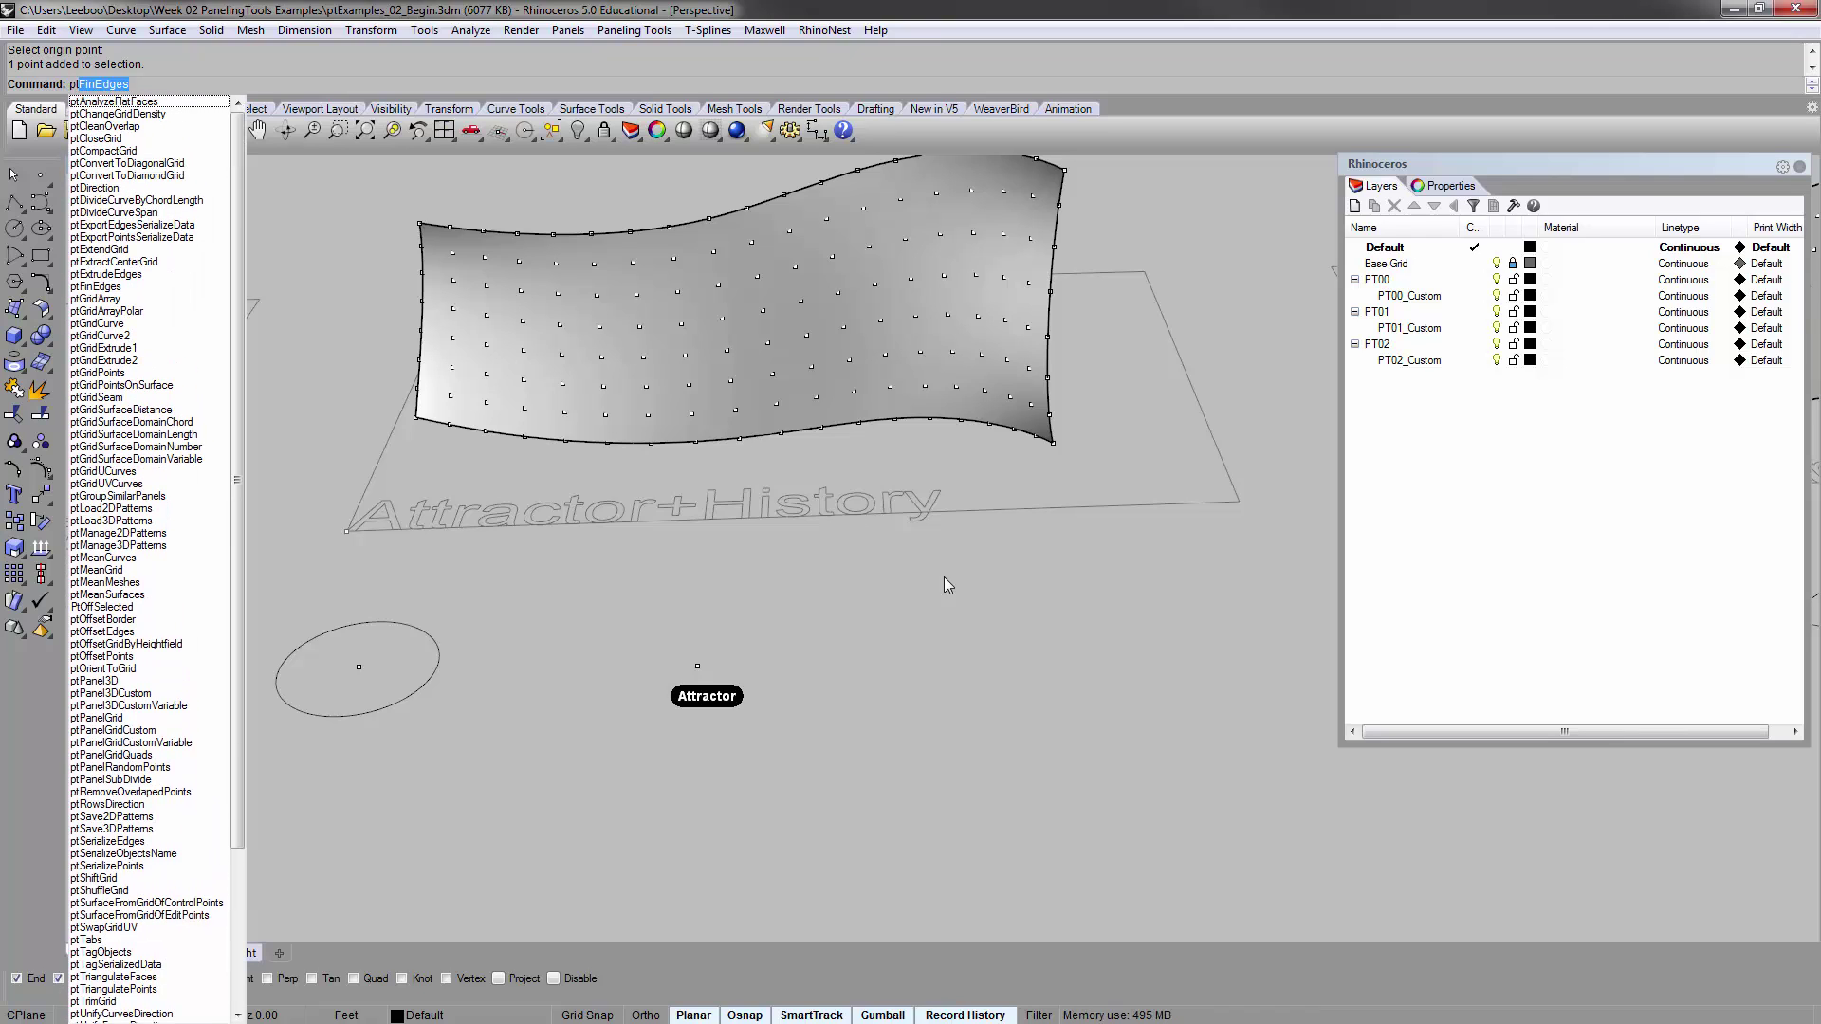
text(PanelGridCustomVariabl)
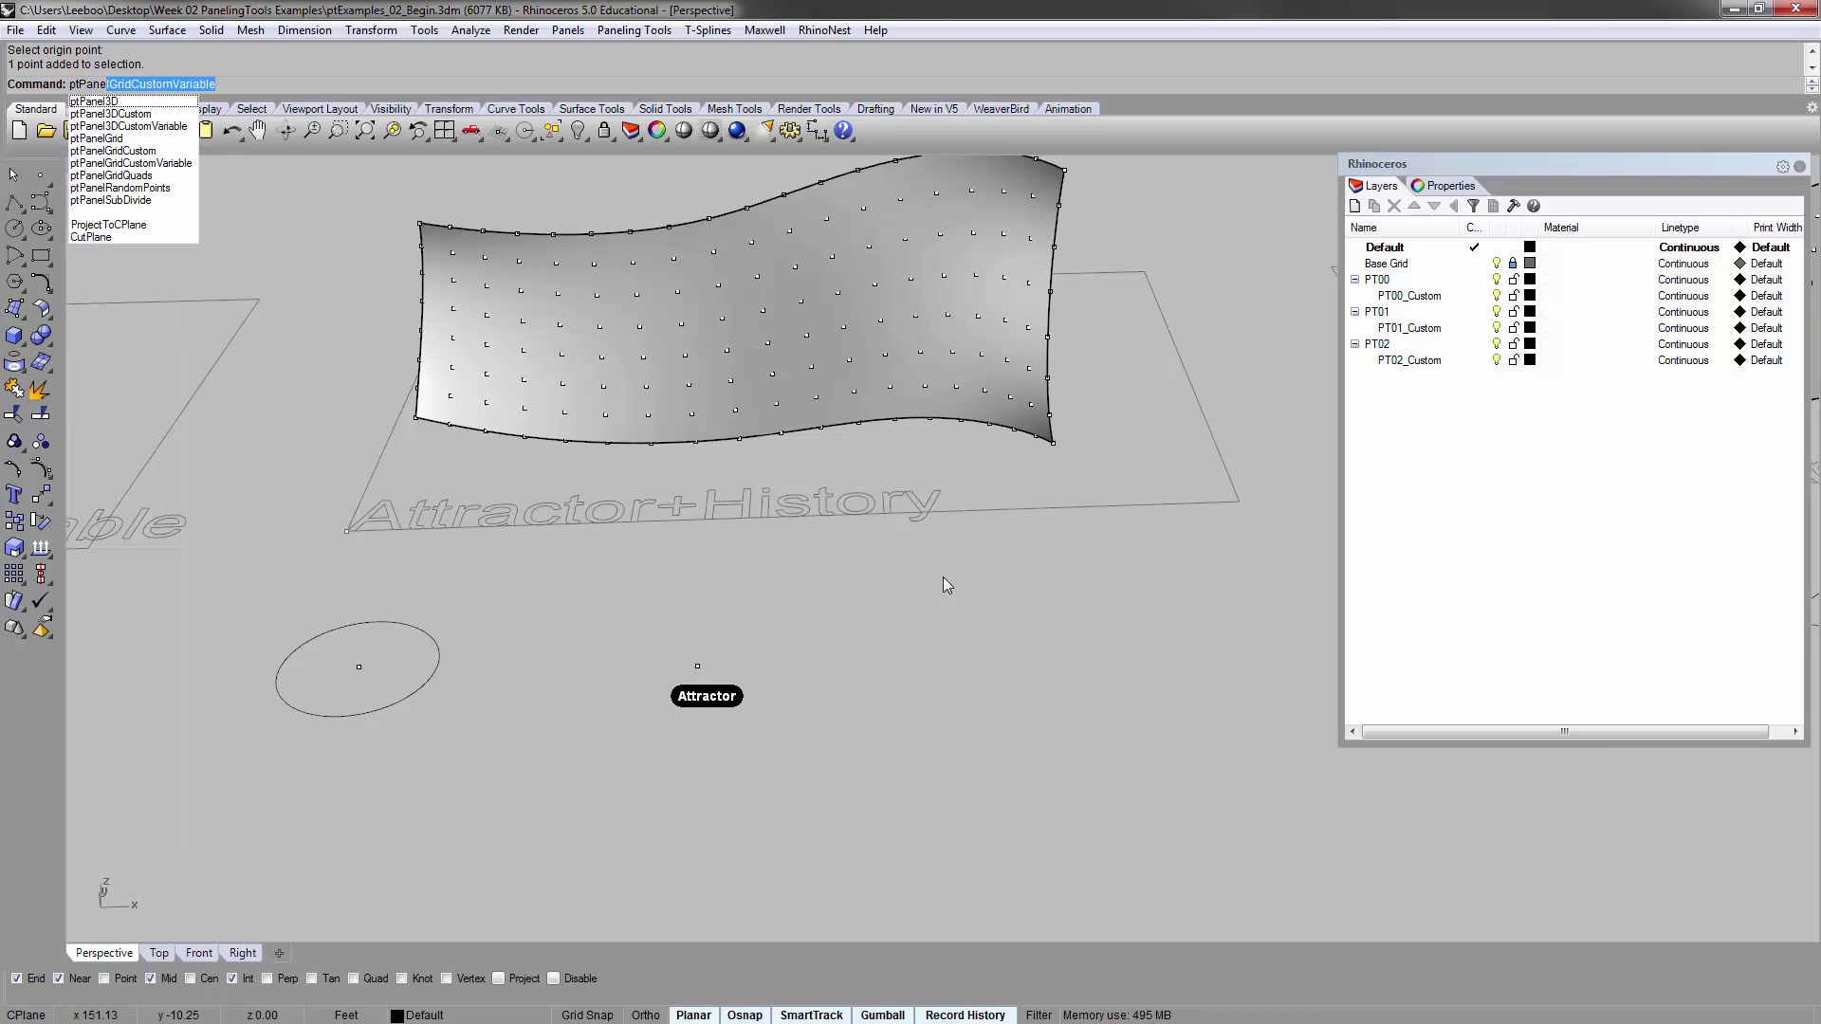
click(174, 164)
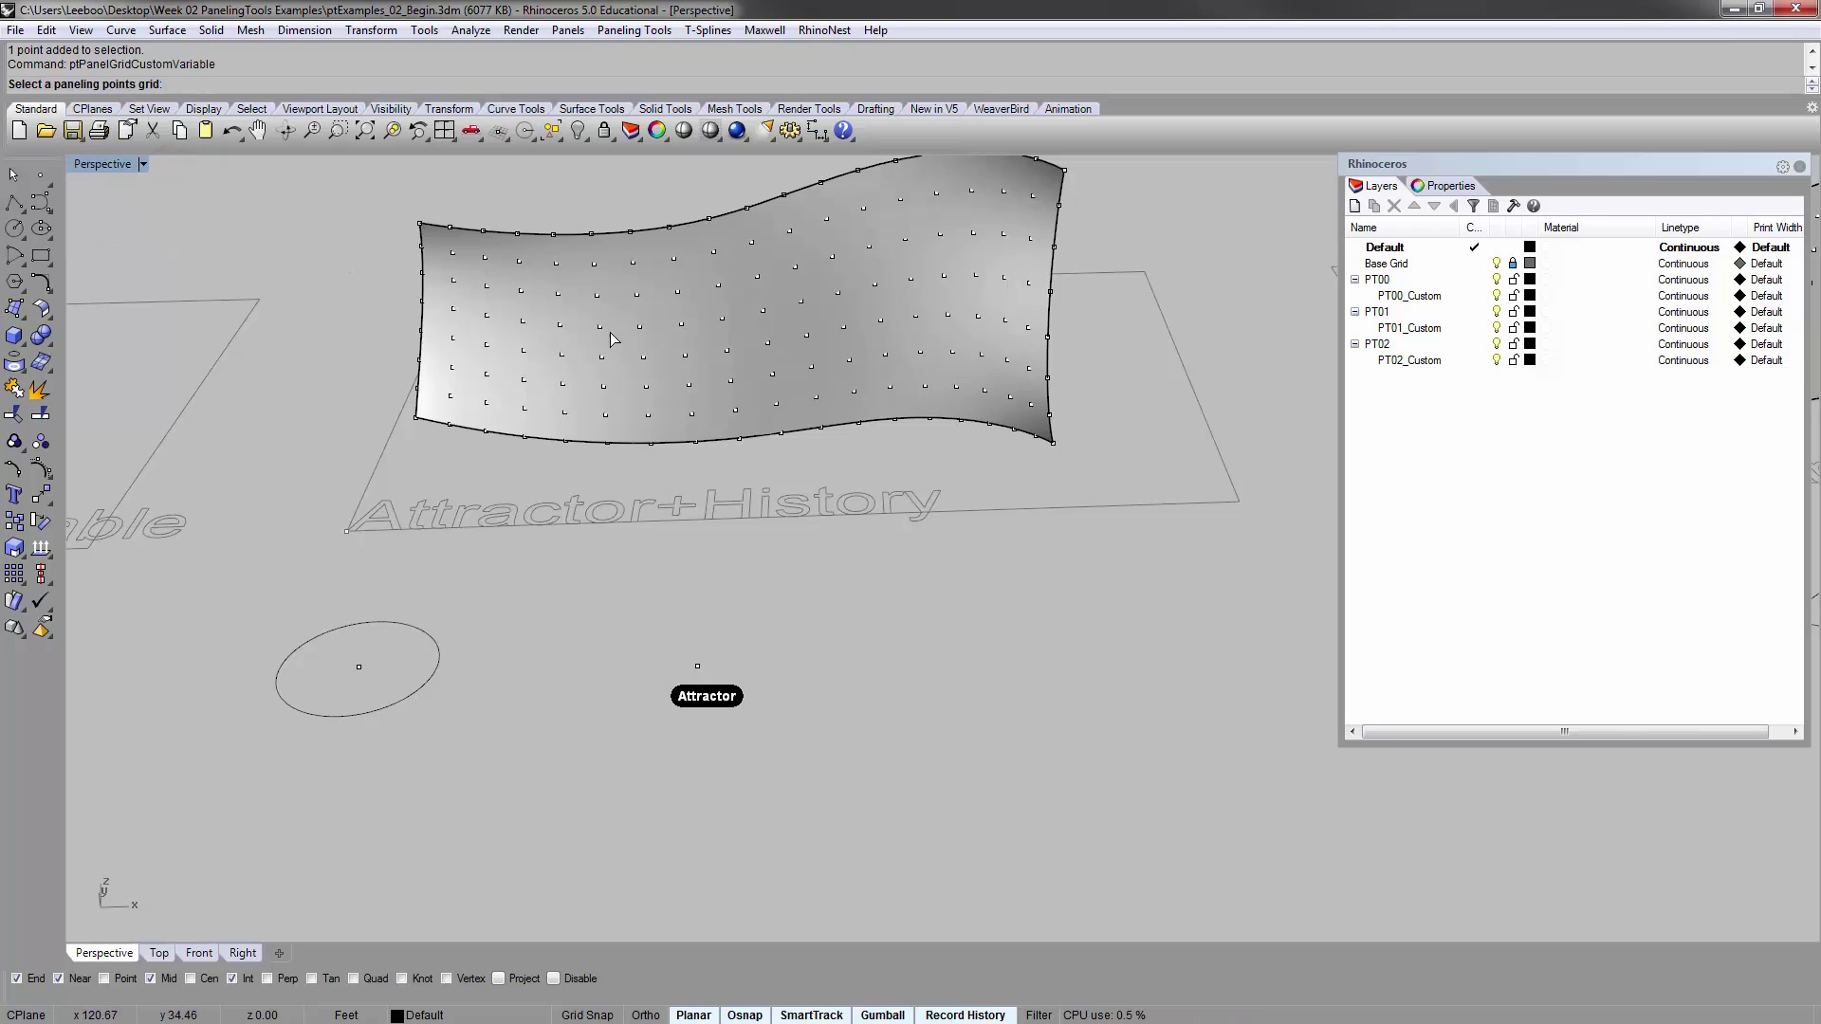
click(599, 302)
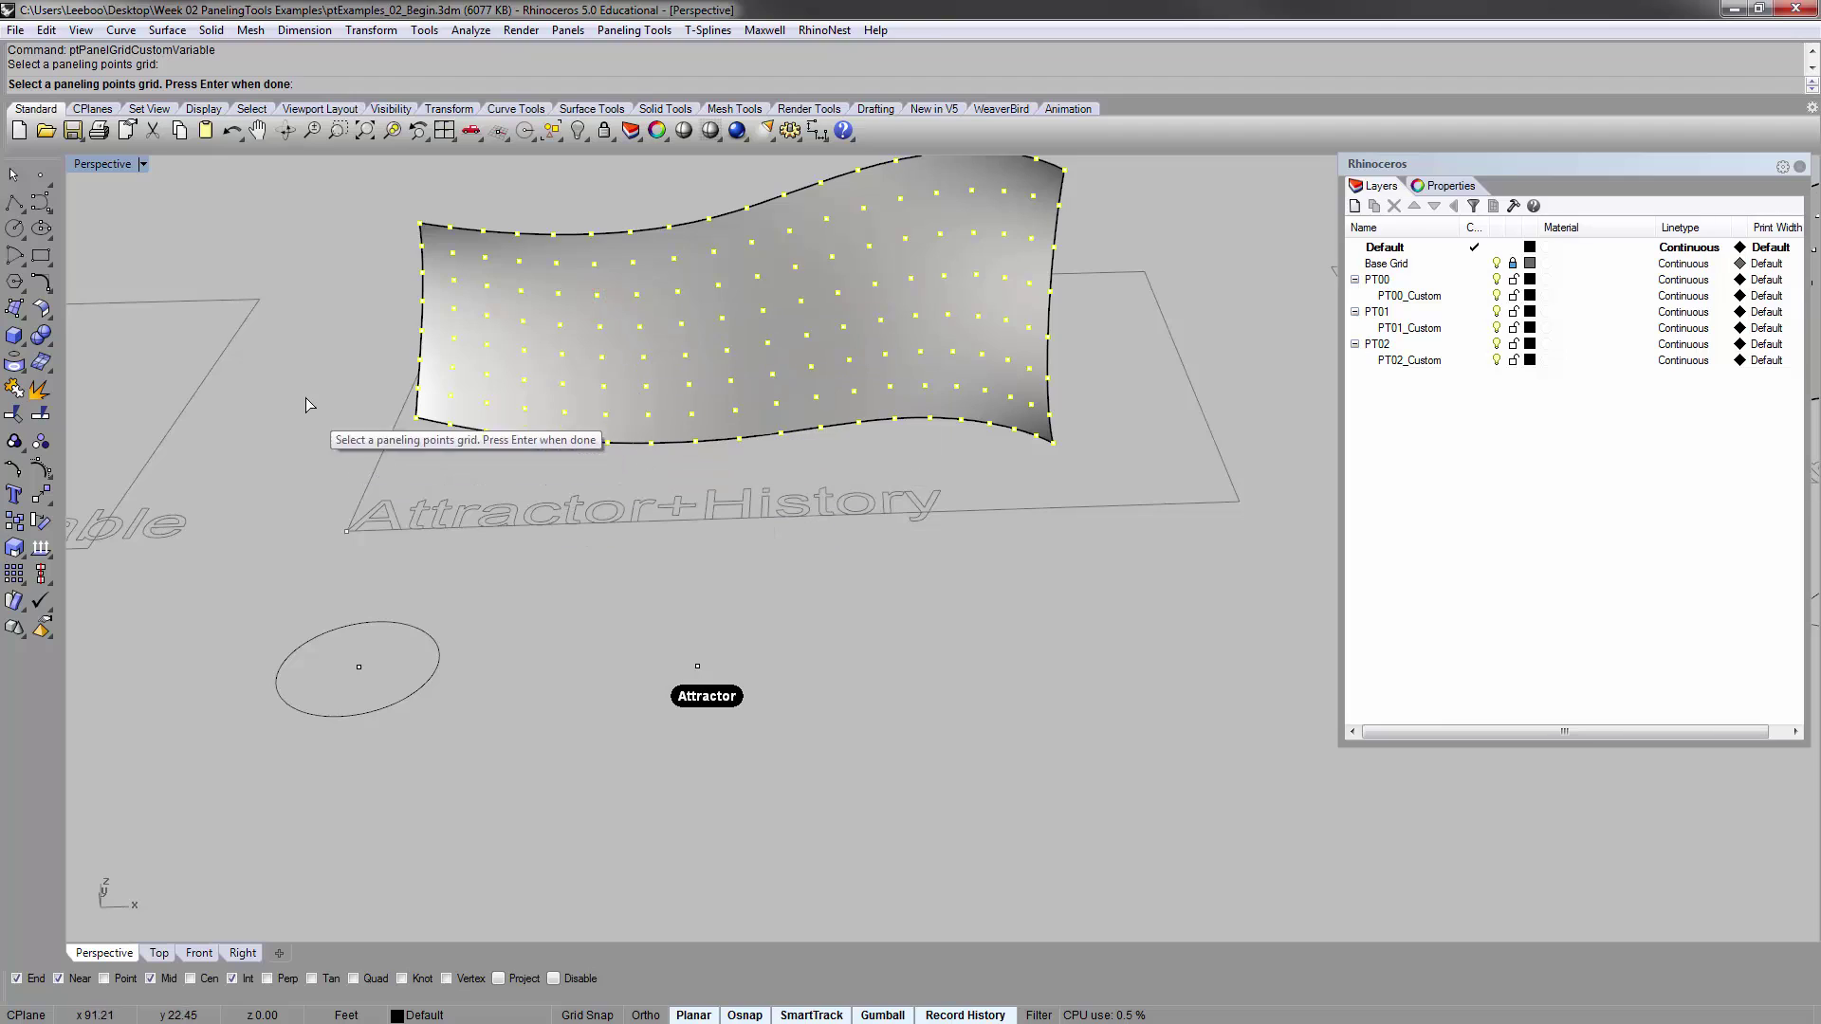
key(Return)
click(657, 302)
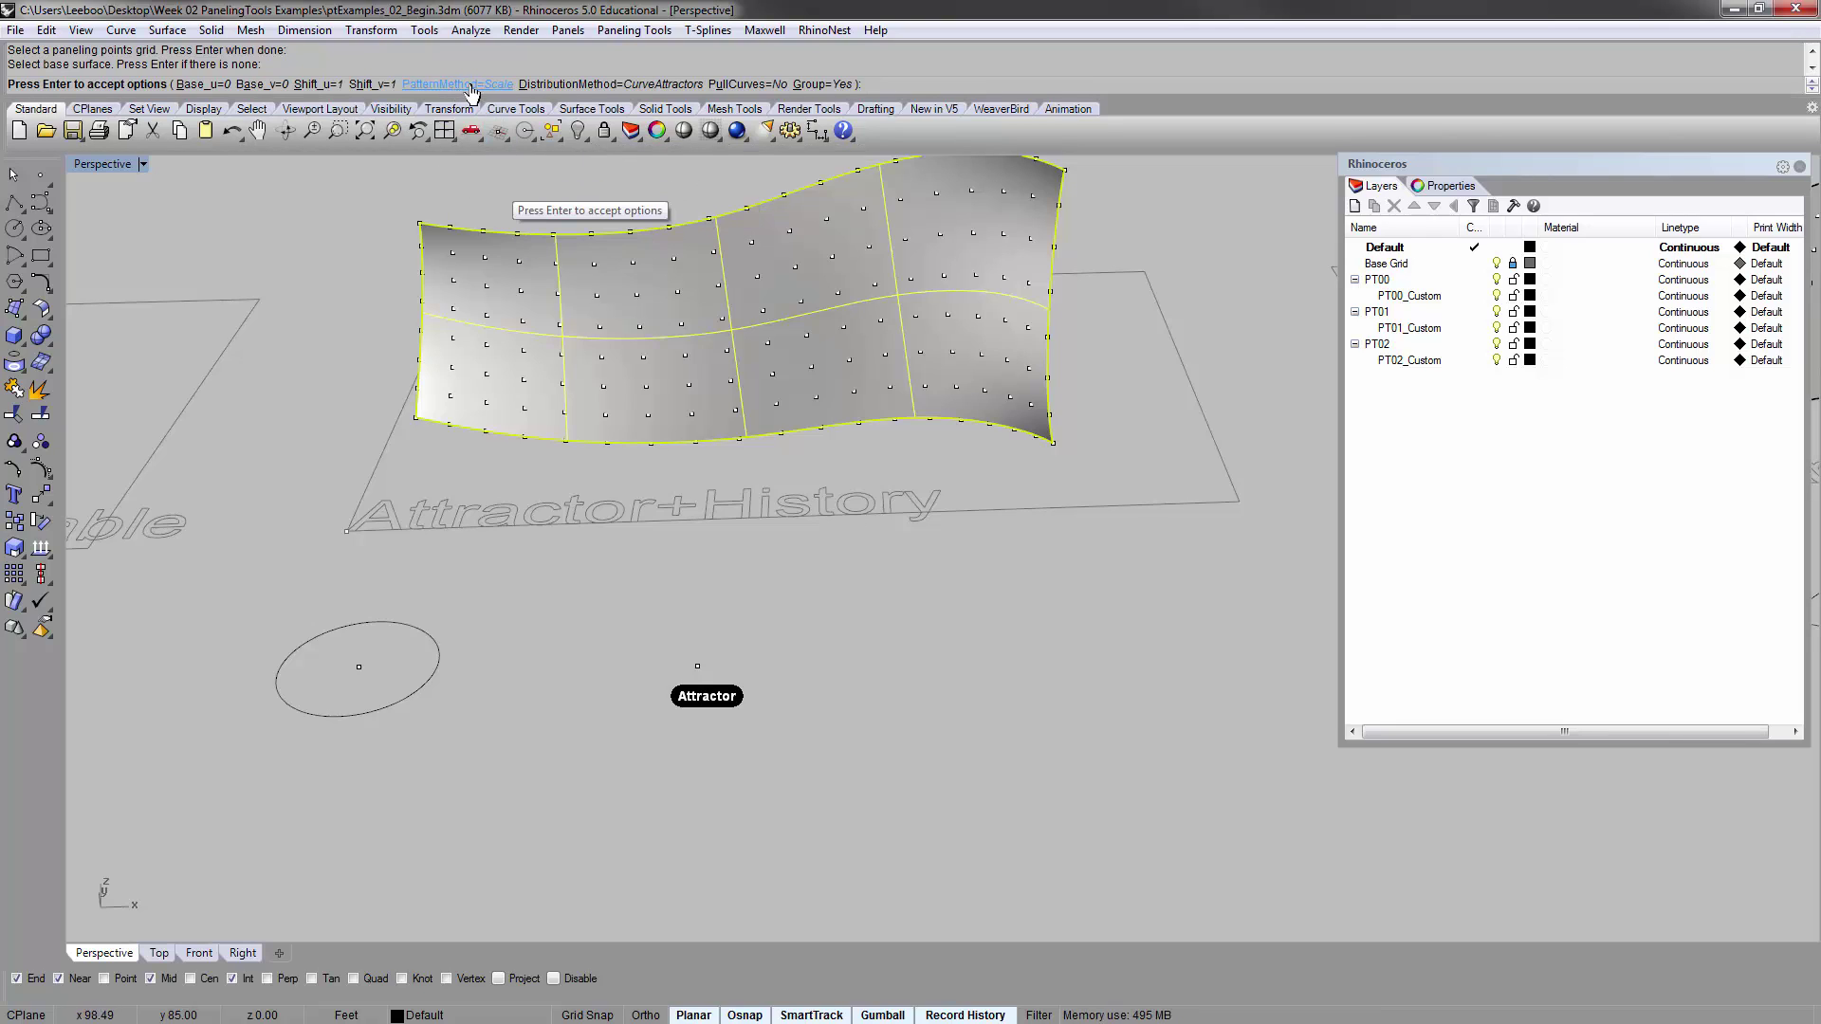
Set the distribution method to PointAttractors, accept the options, and use the point labelled Attractor as the attractor
click(595, 84)
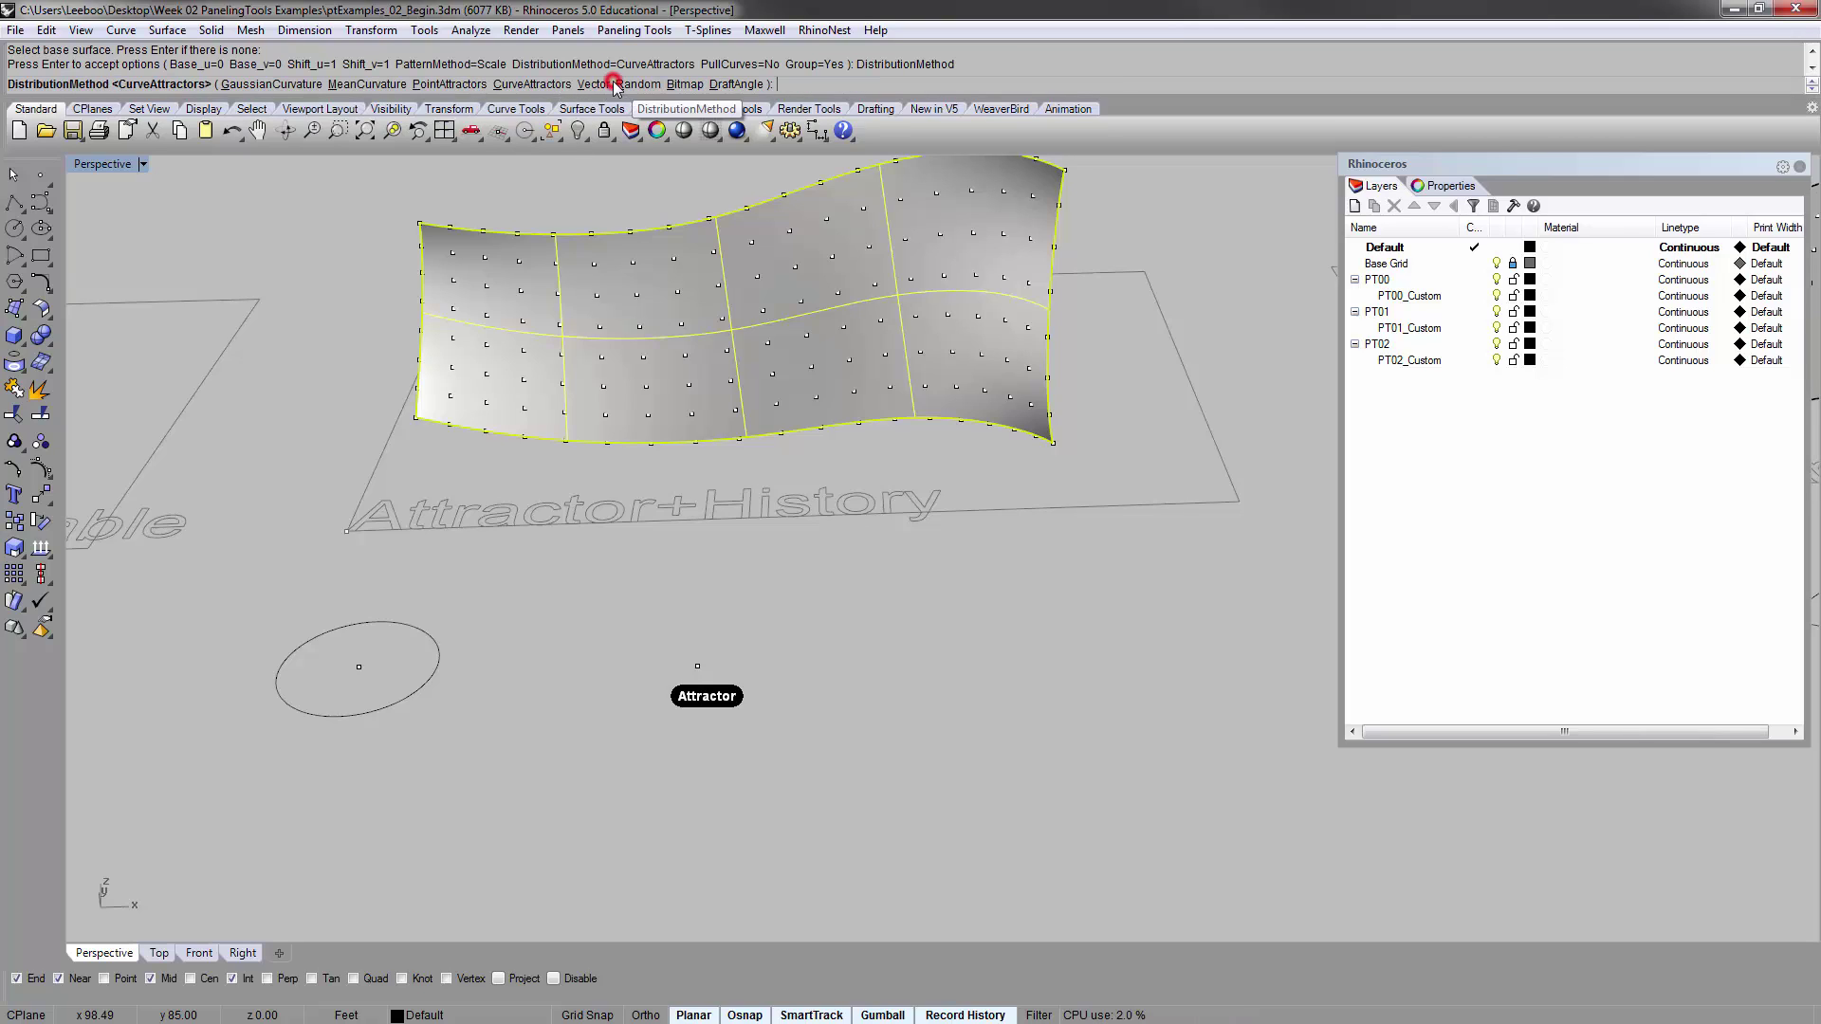
click(446, 88)
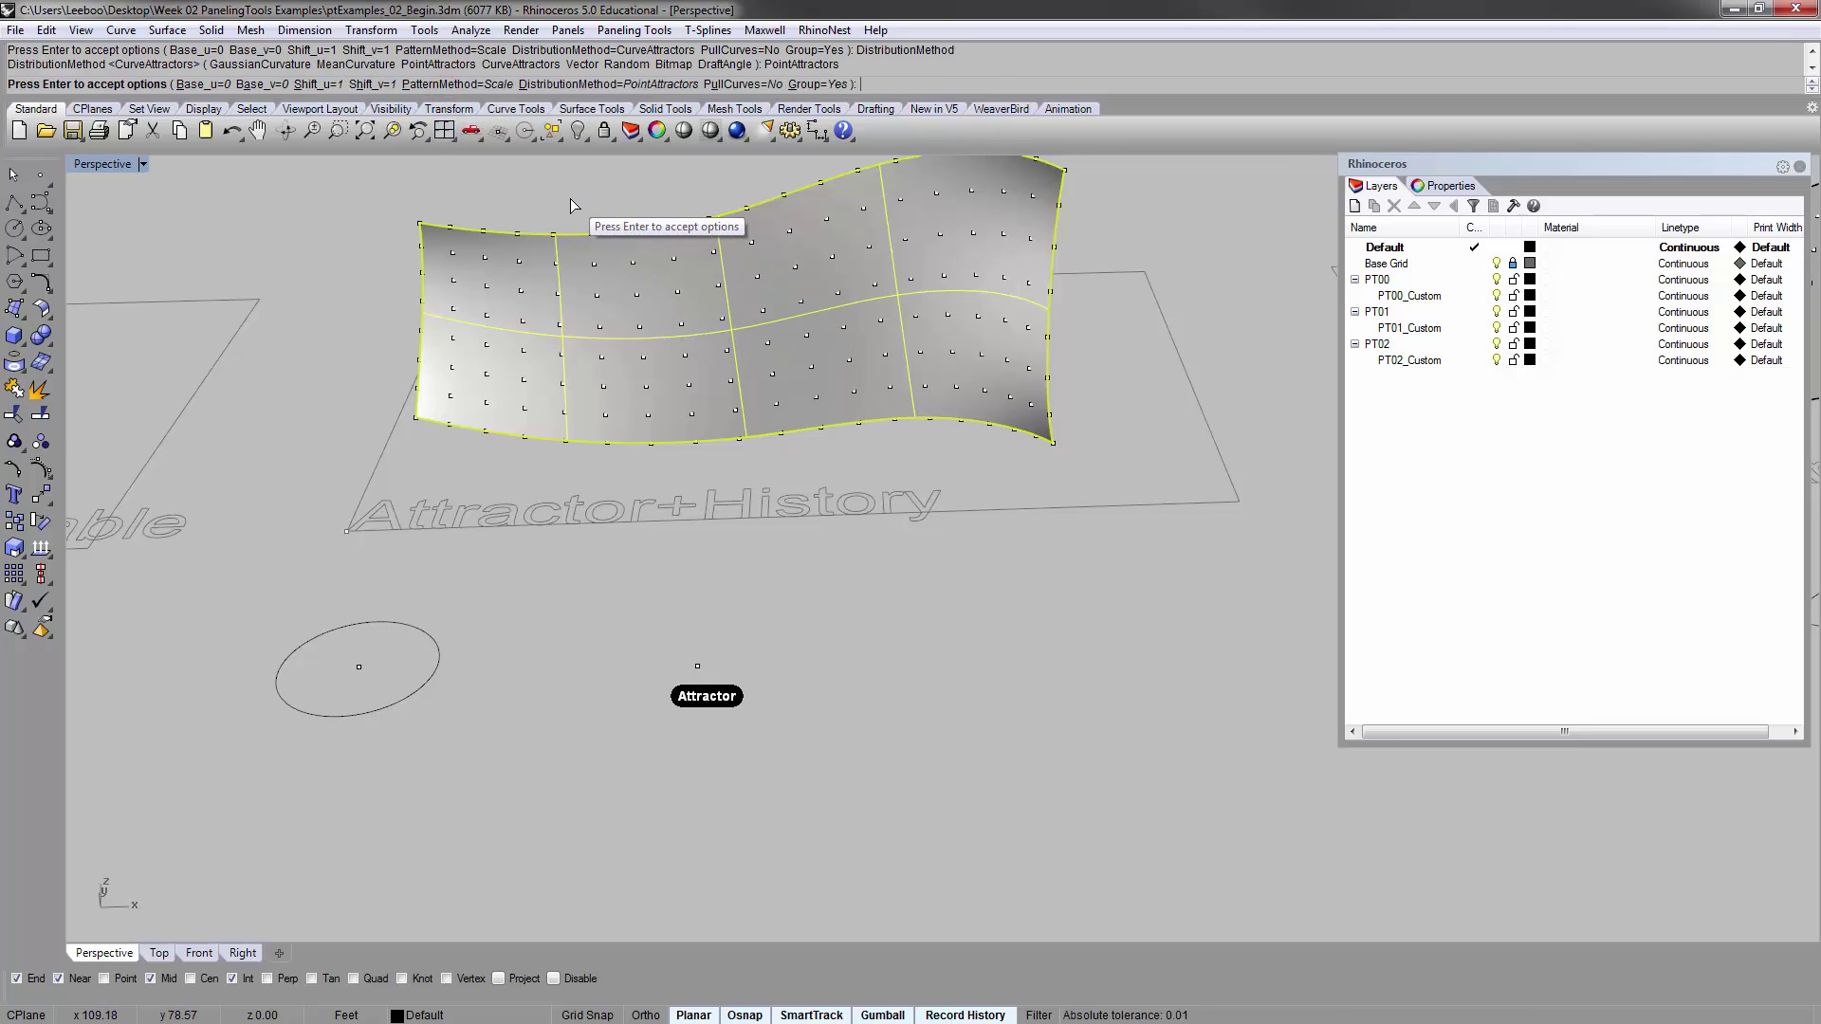
key(Return)
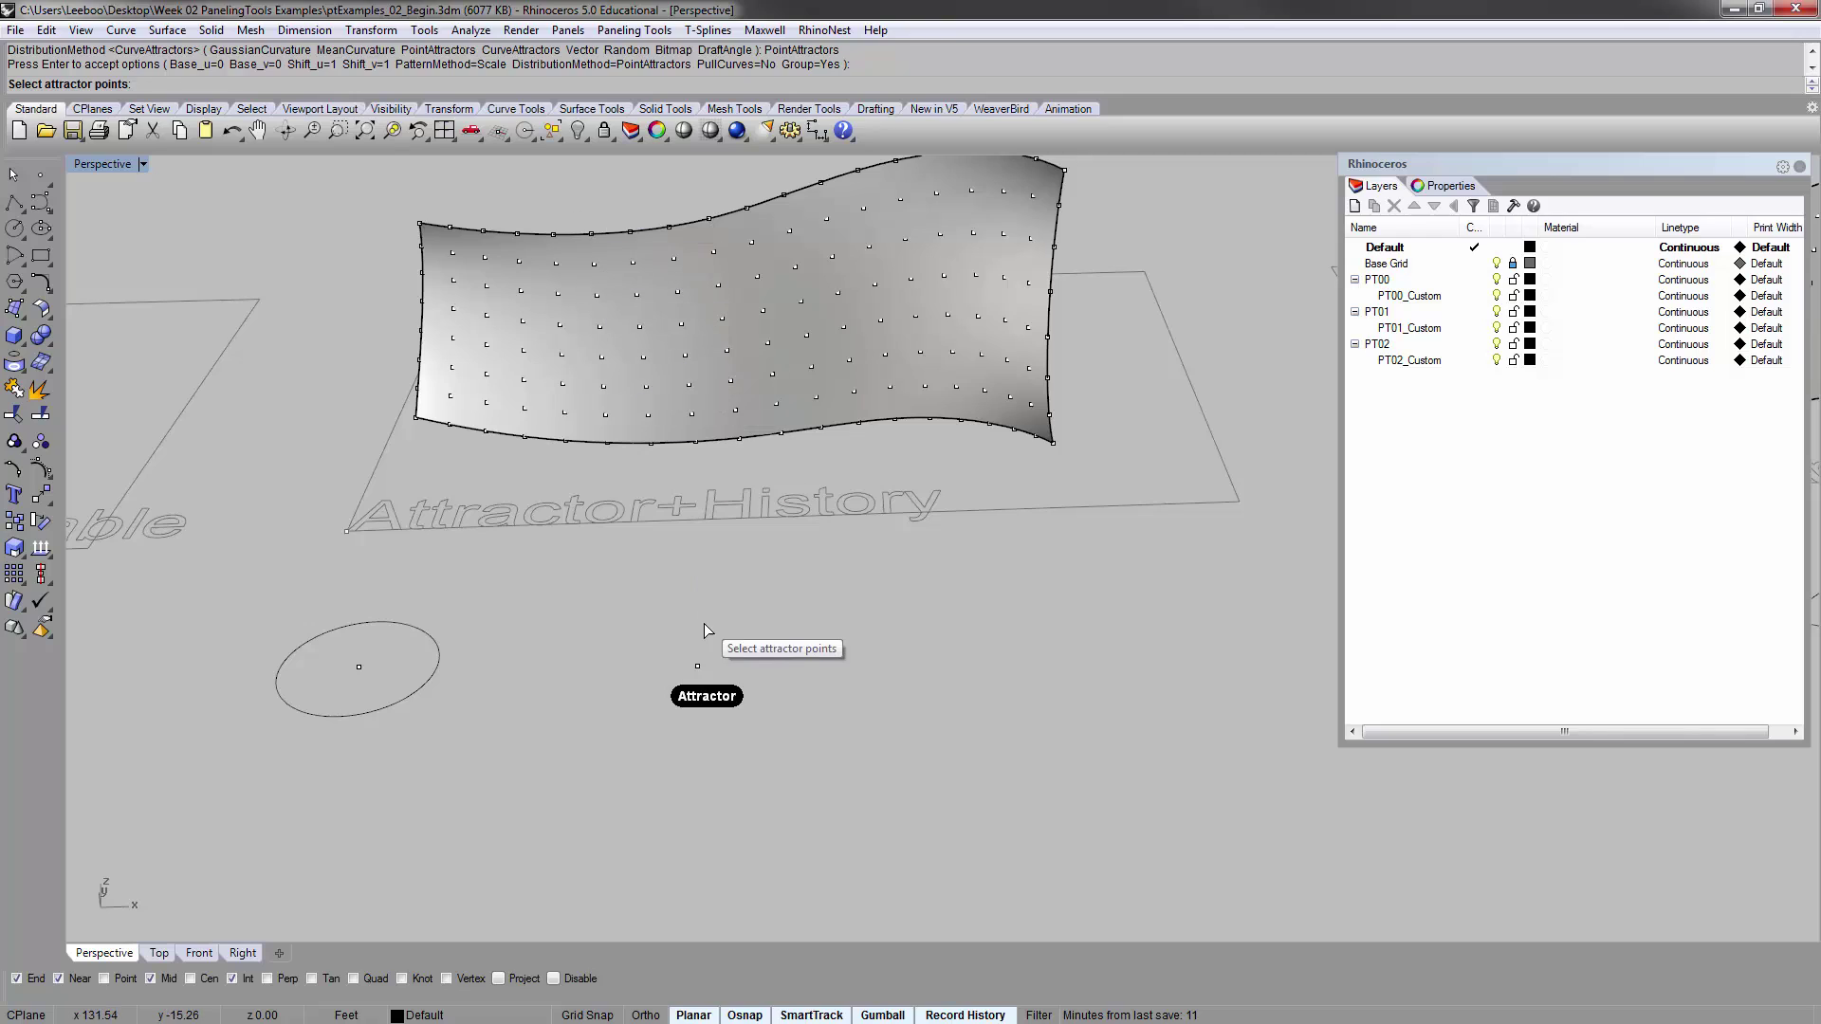
click(698, 666)
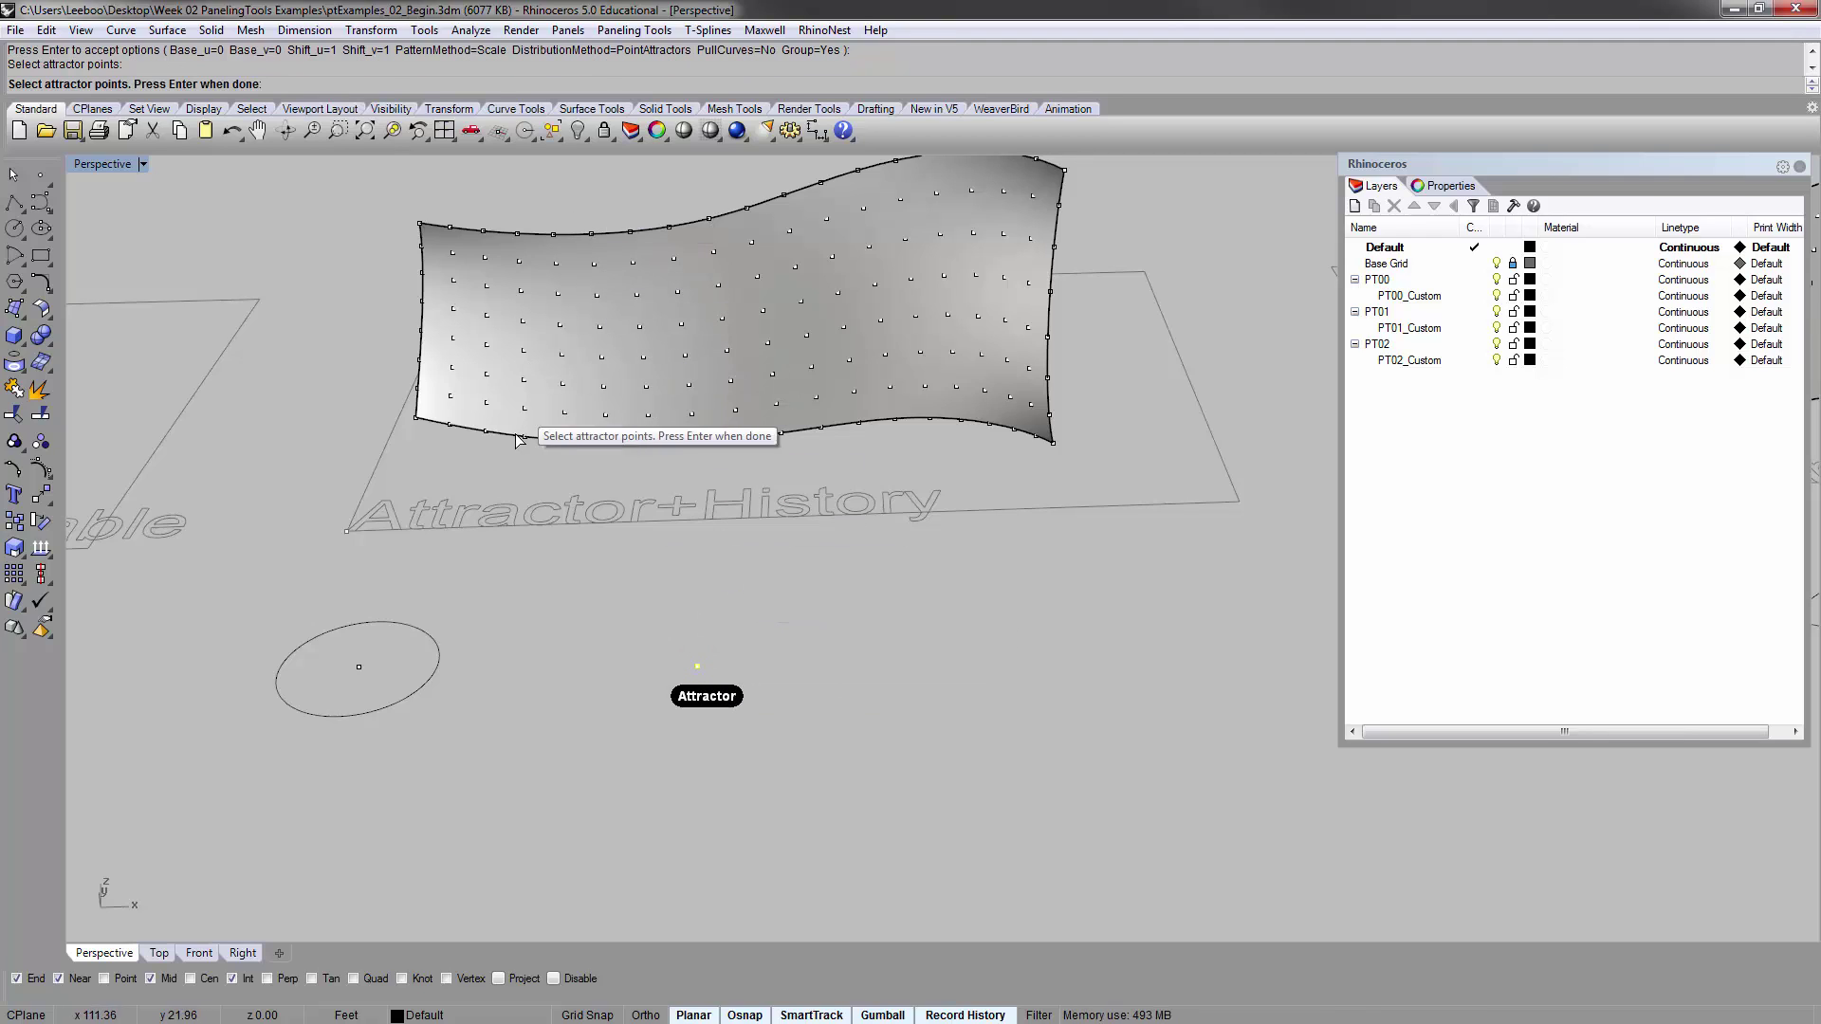
key(Return)
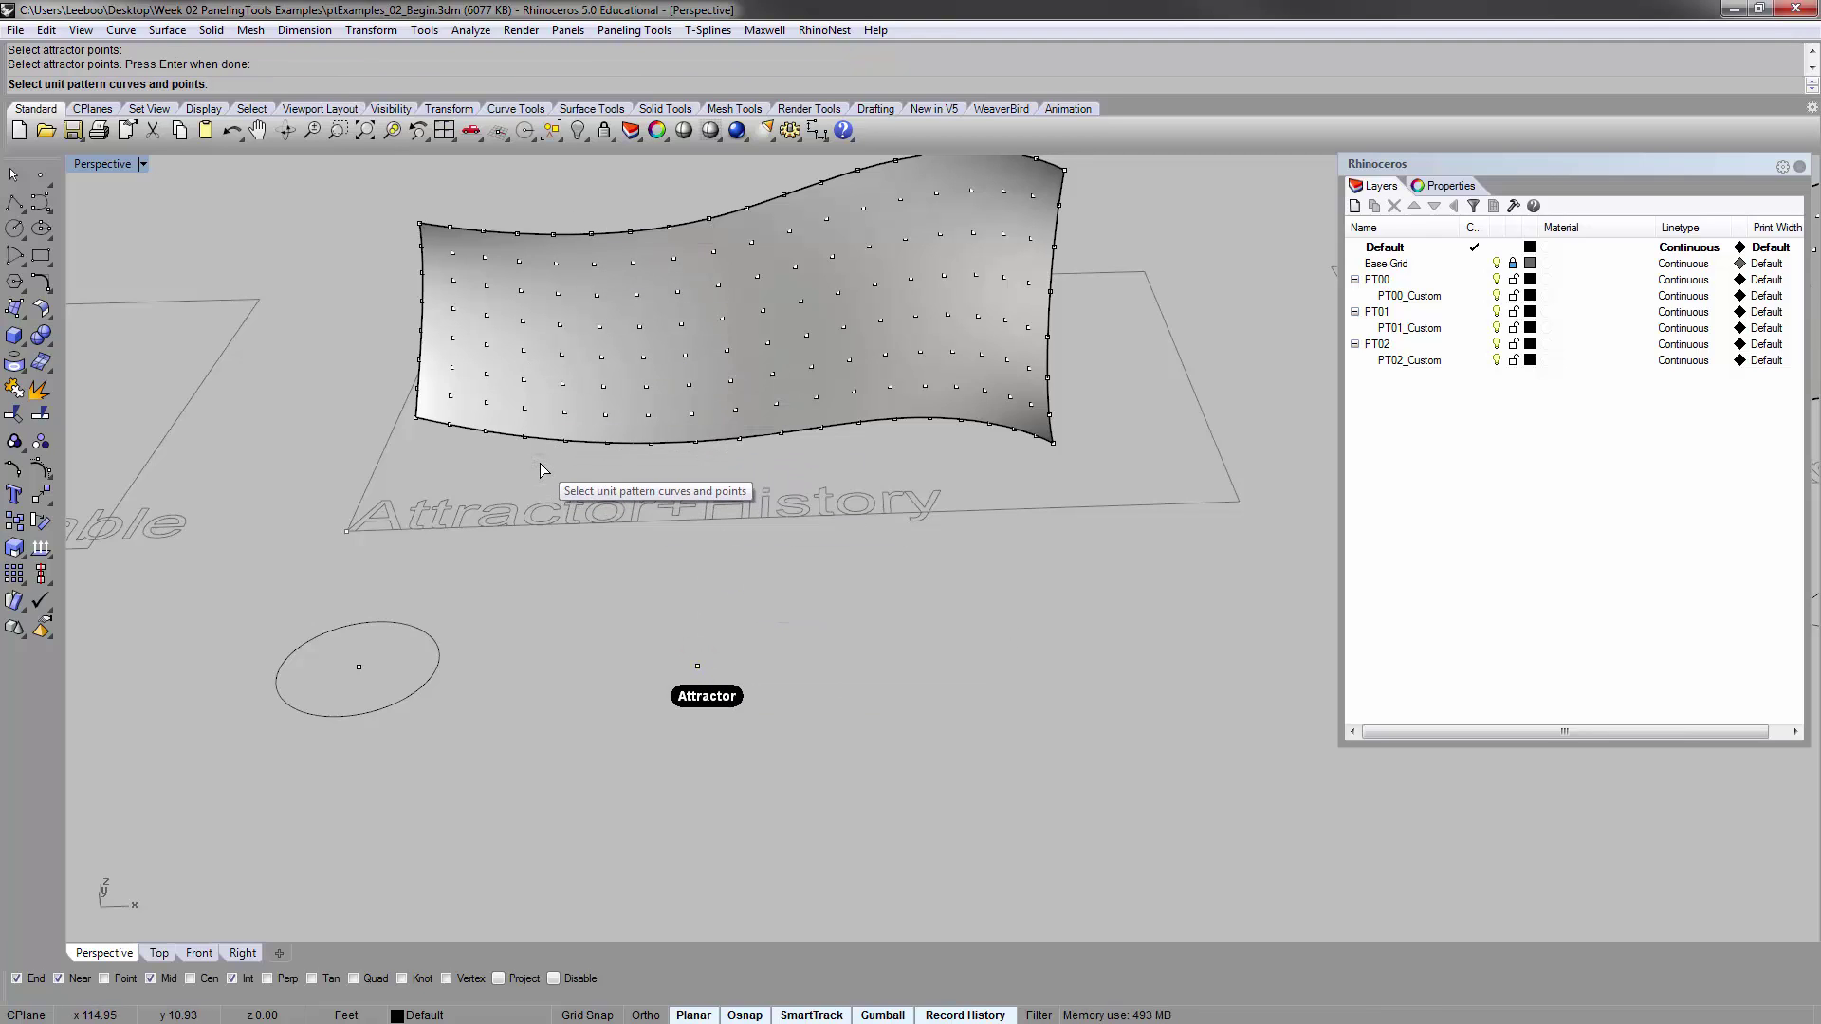
Use the circle with its own bounding box as unit pattern, its center as origin, and accept the 0.1 minimum and default maximum scale factors
click(439, 661)
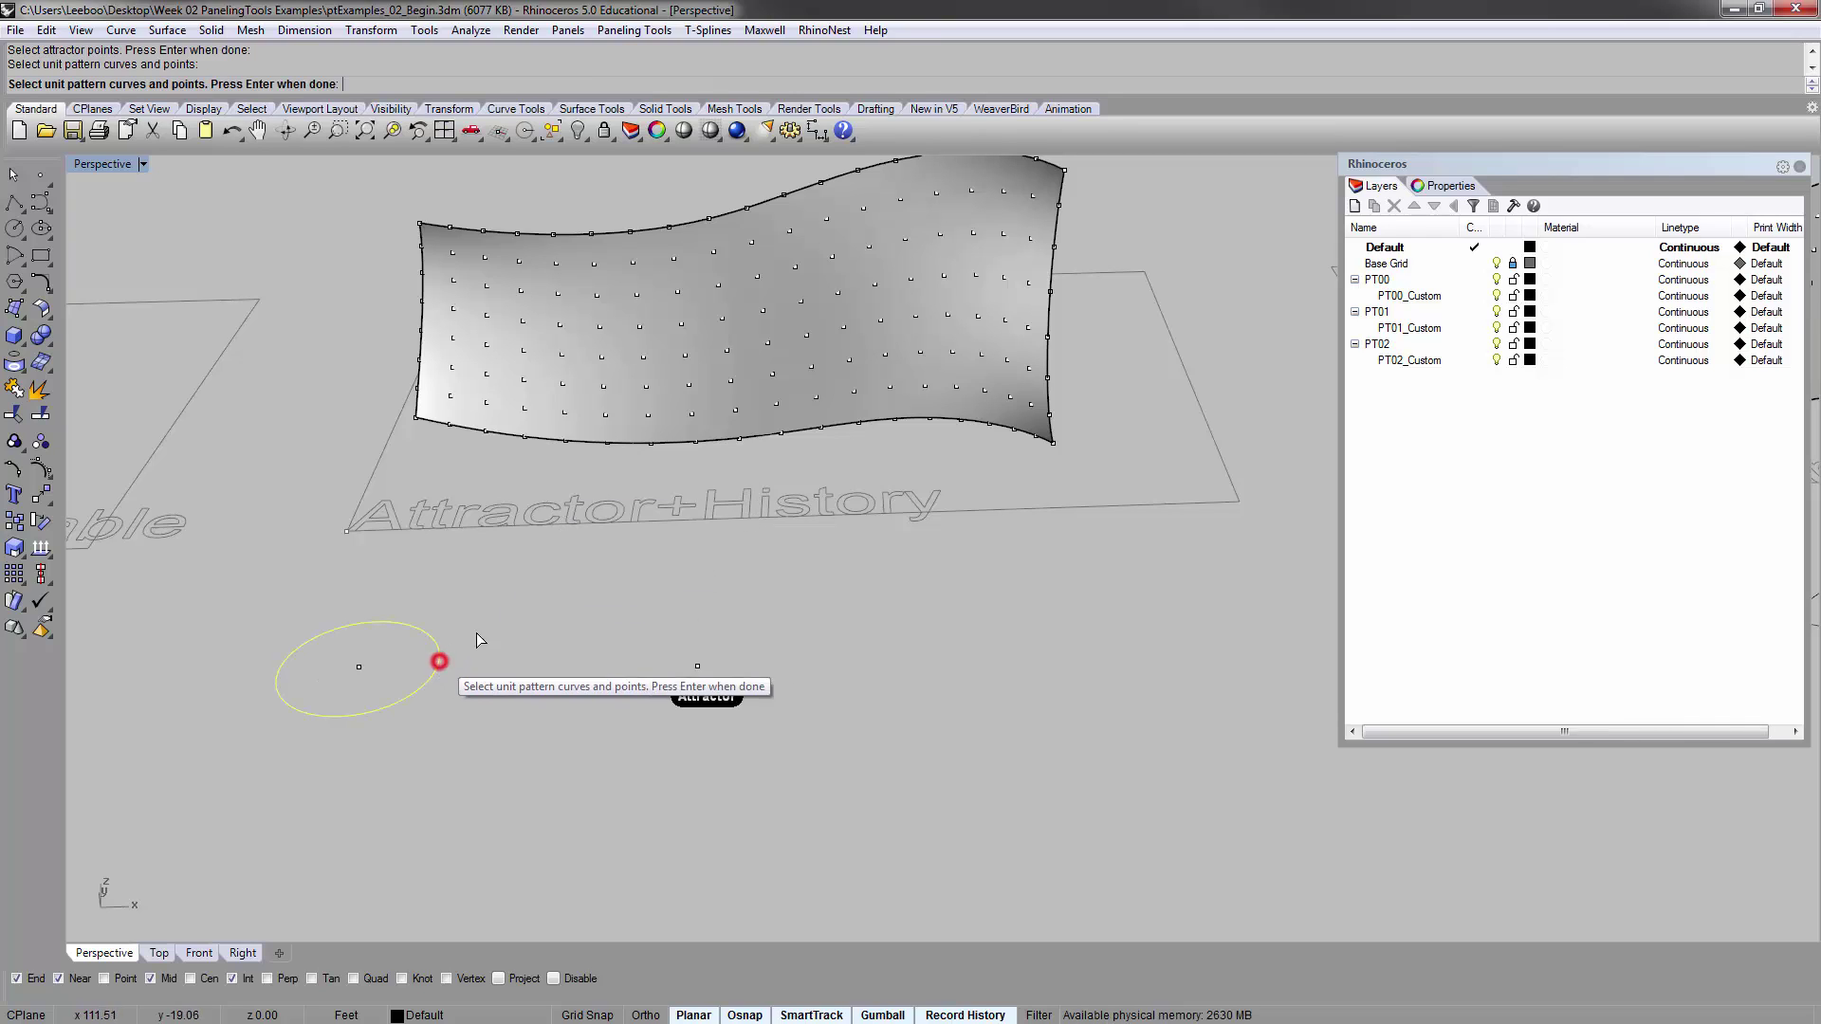
key(Return)
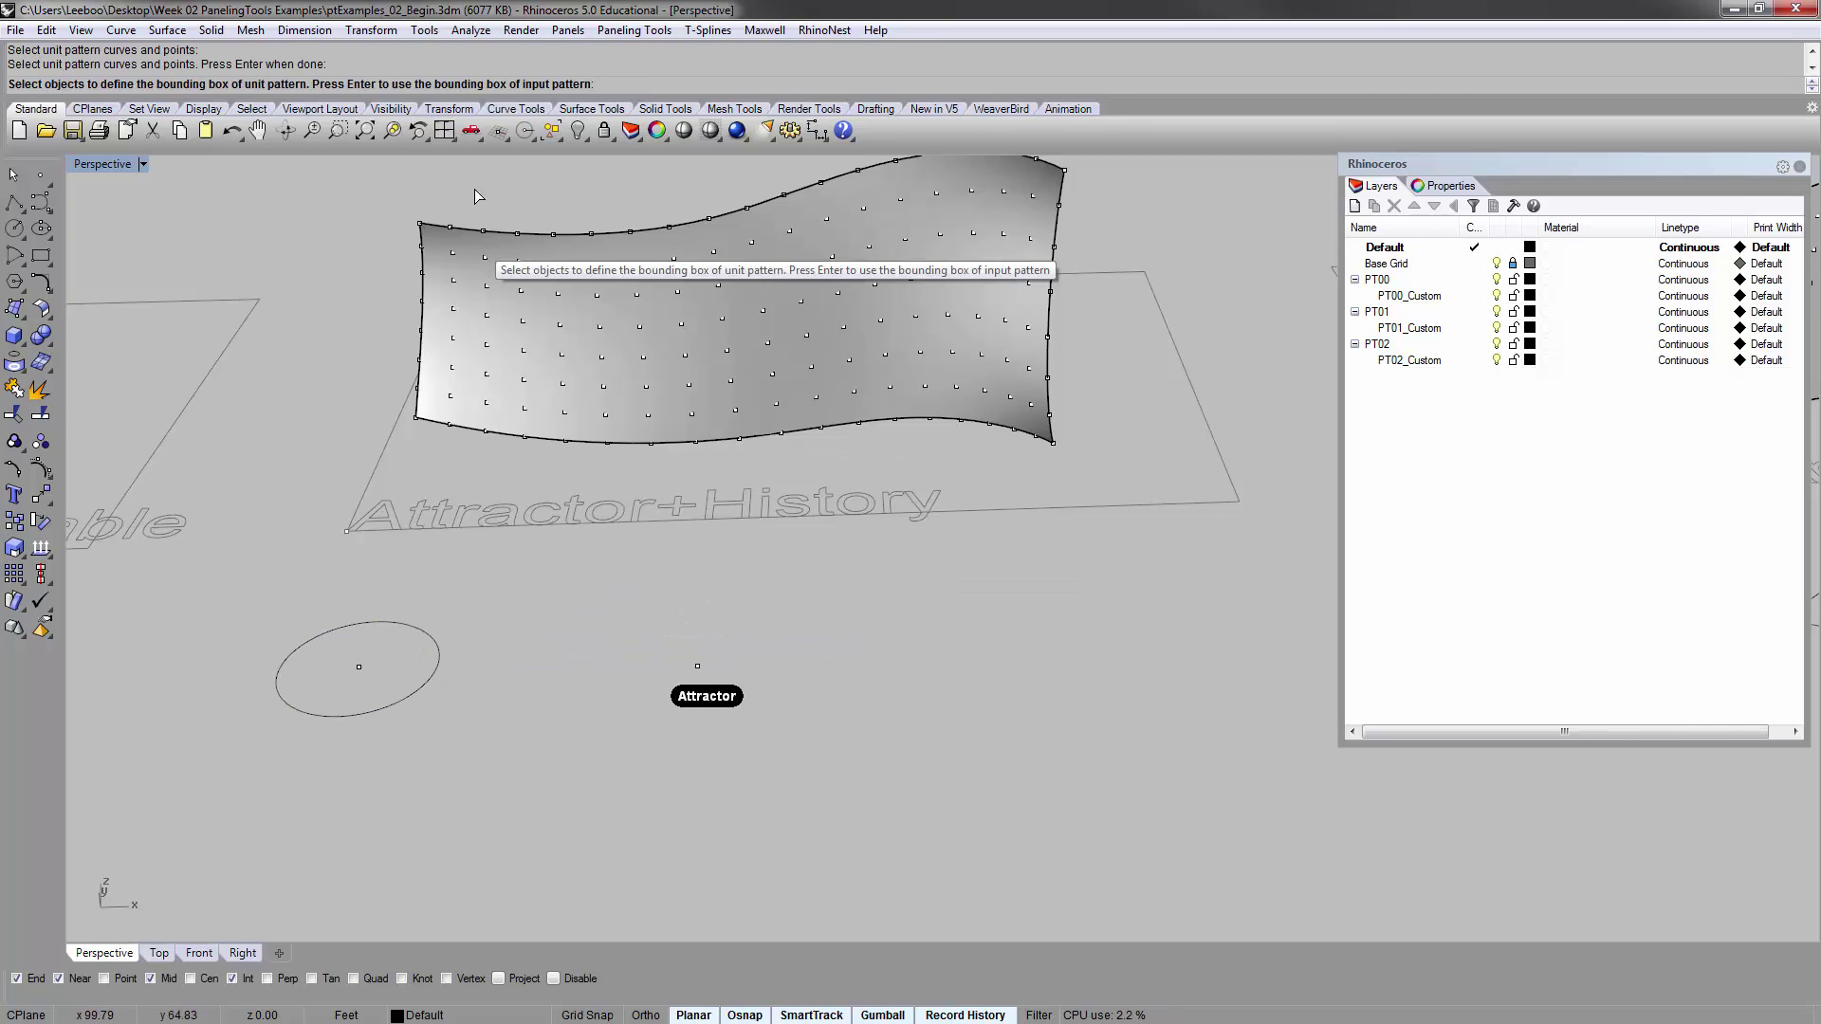
key(Return)
click(357, 667)
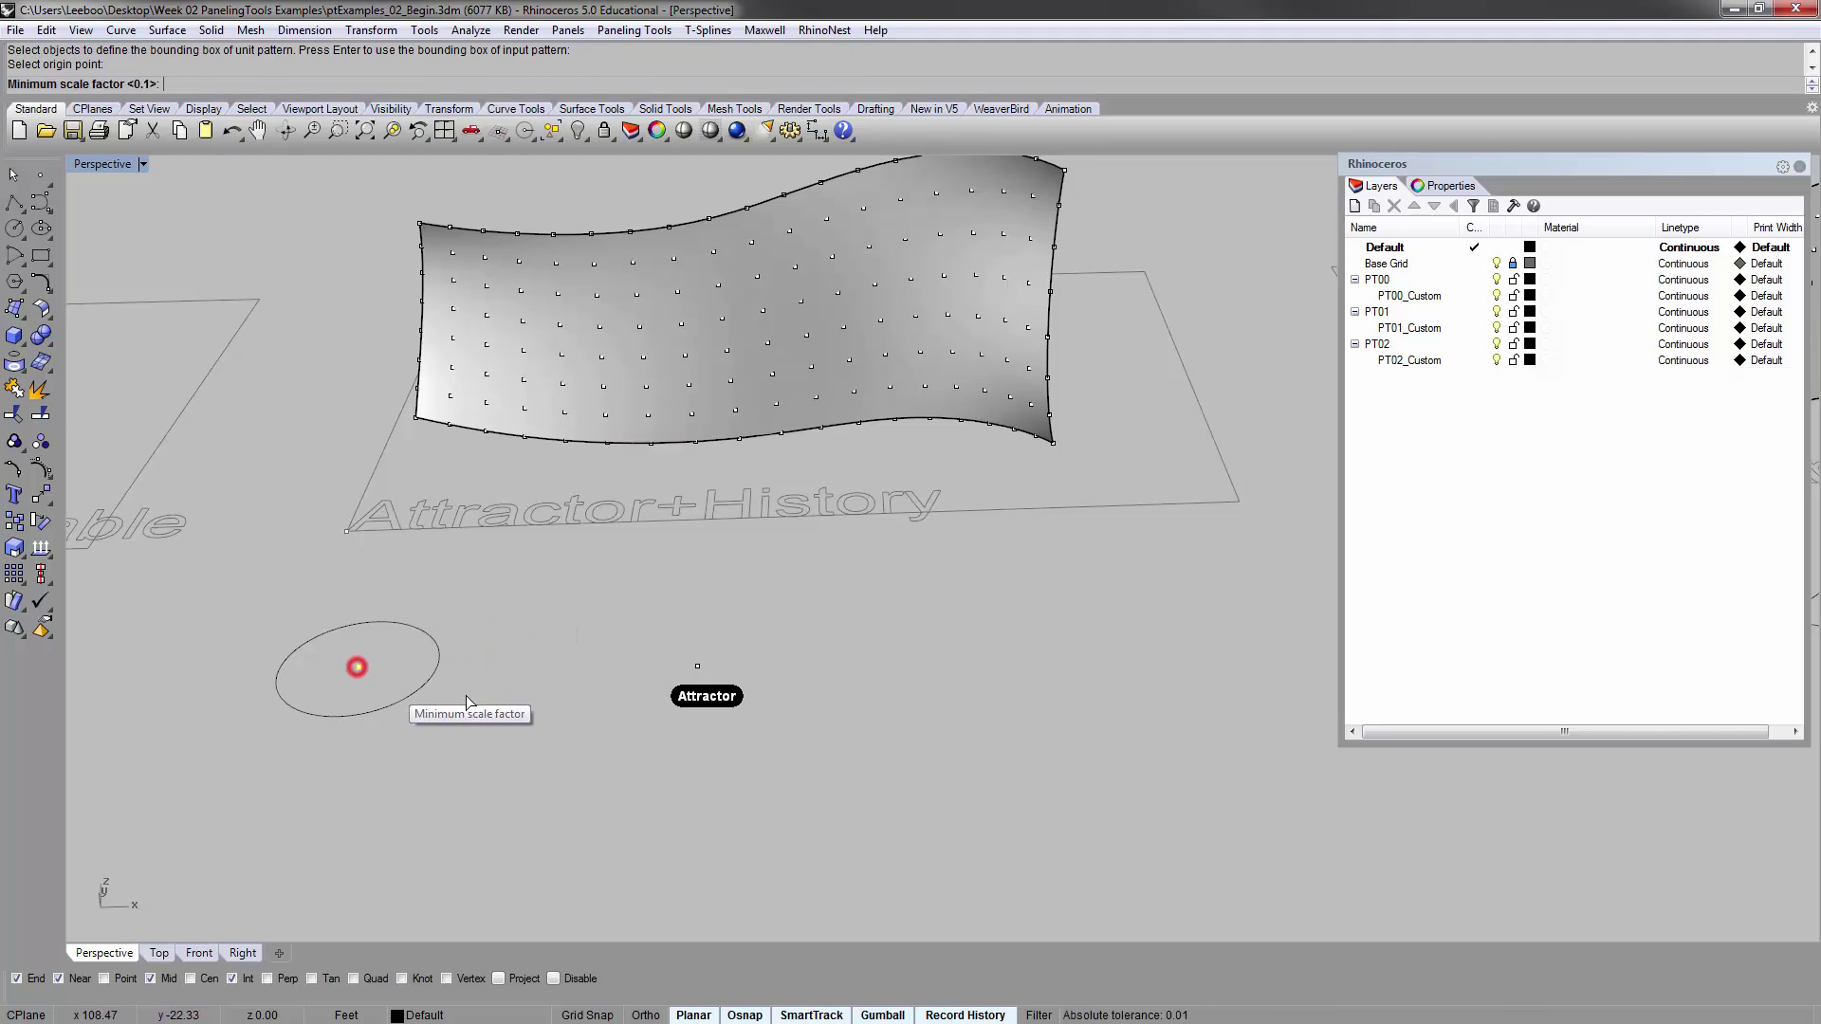
right_click(614, 584)
right_click(615, 584)
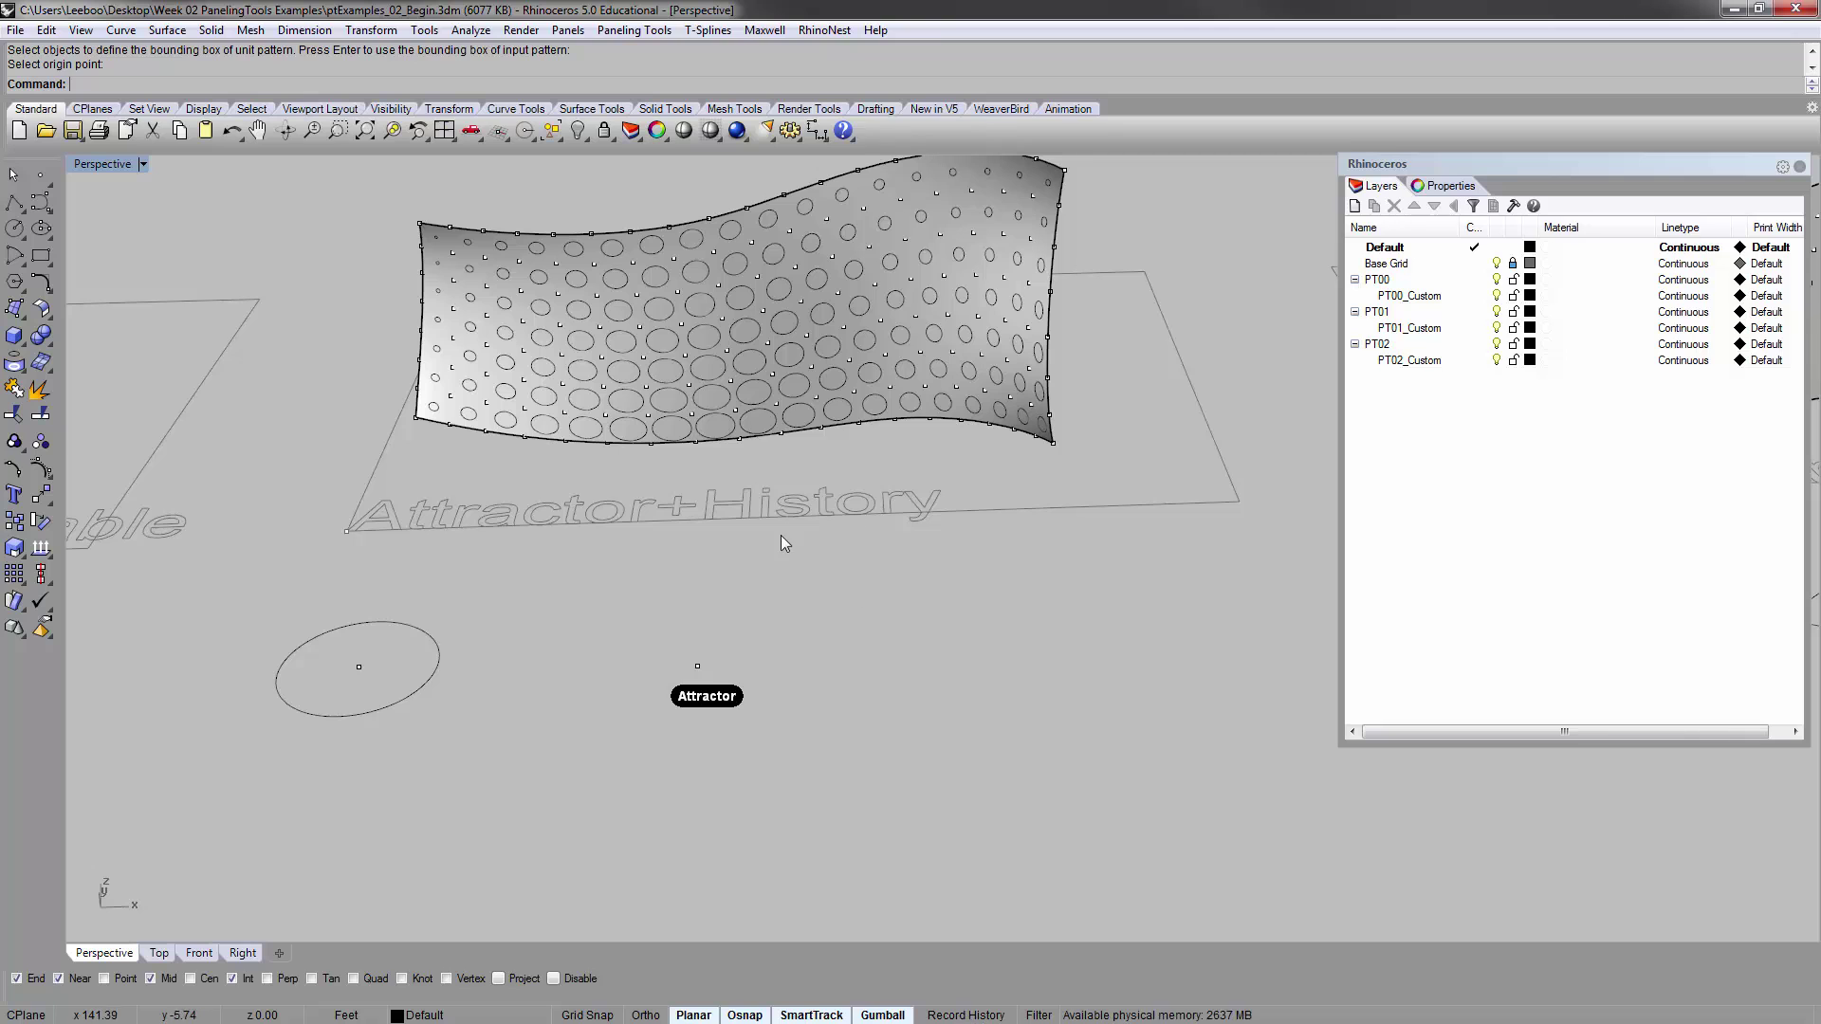
Move the attractor point up to the surface's front edge, slide it to the right side and across to the front left corner
click(698, 667)
right_drag(702, 668, 801, 567)
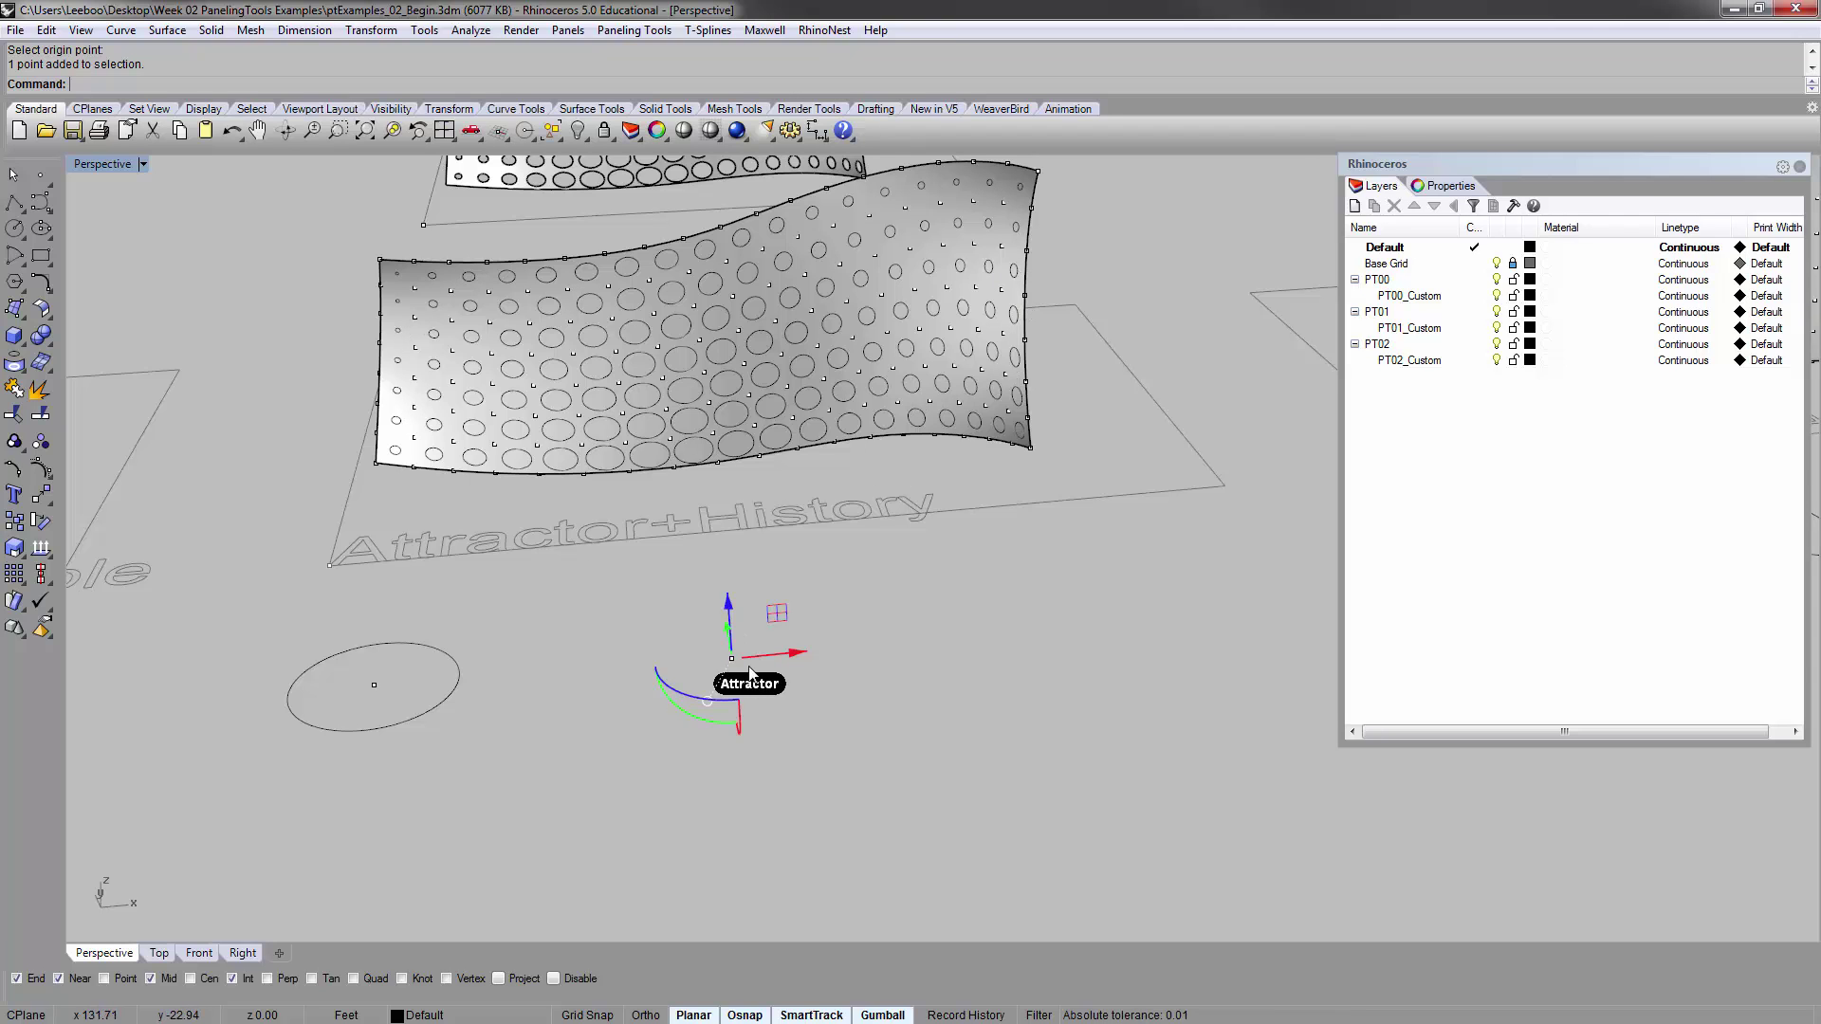
right_drag(770, 667, 749, 722)
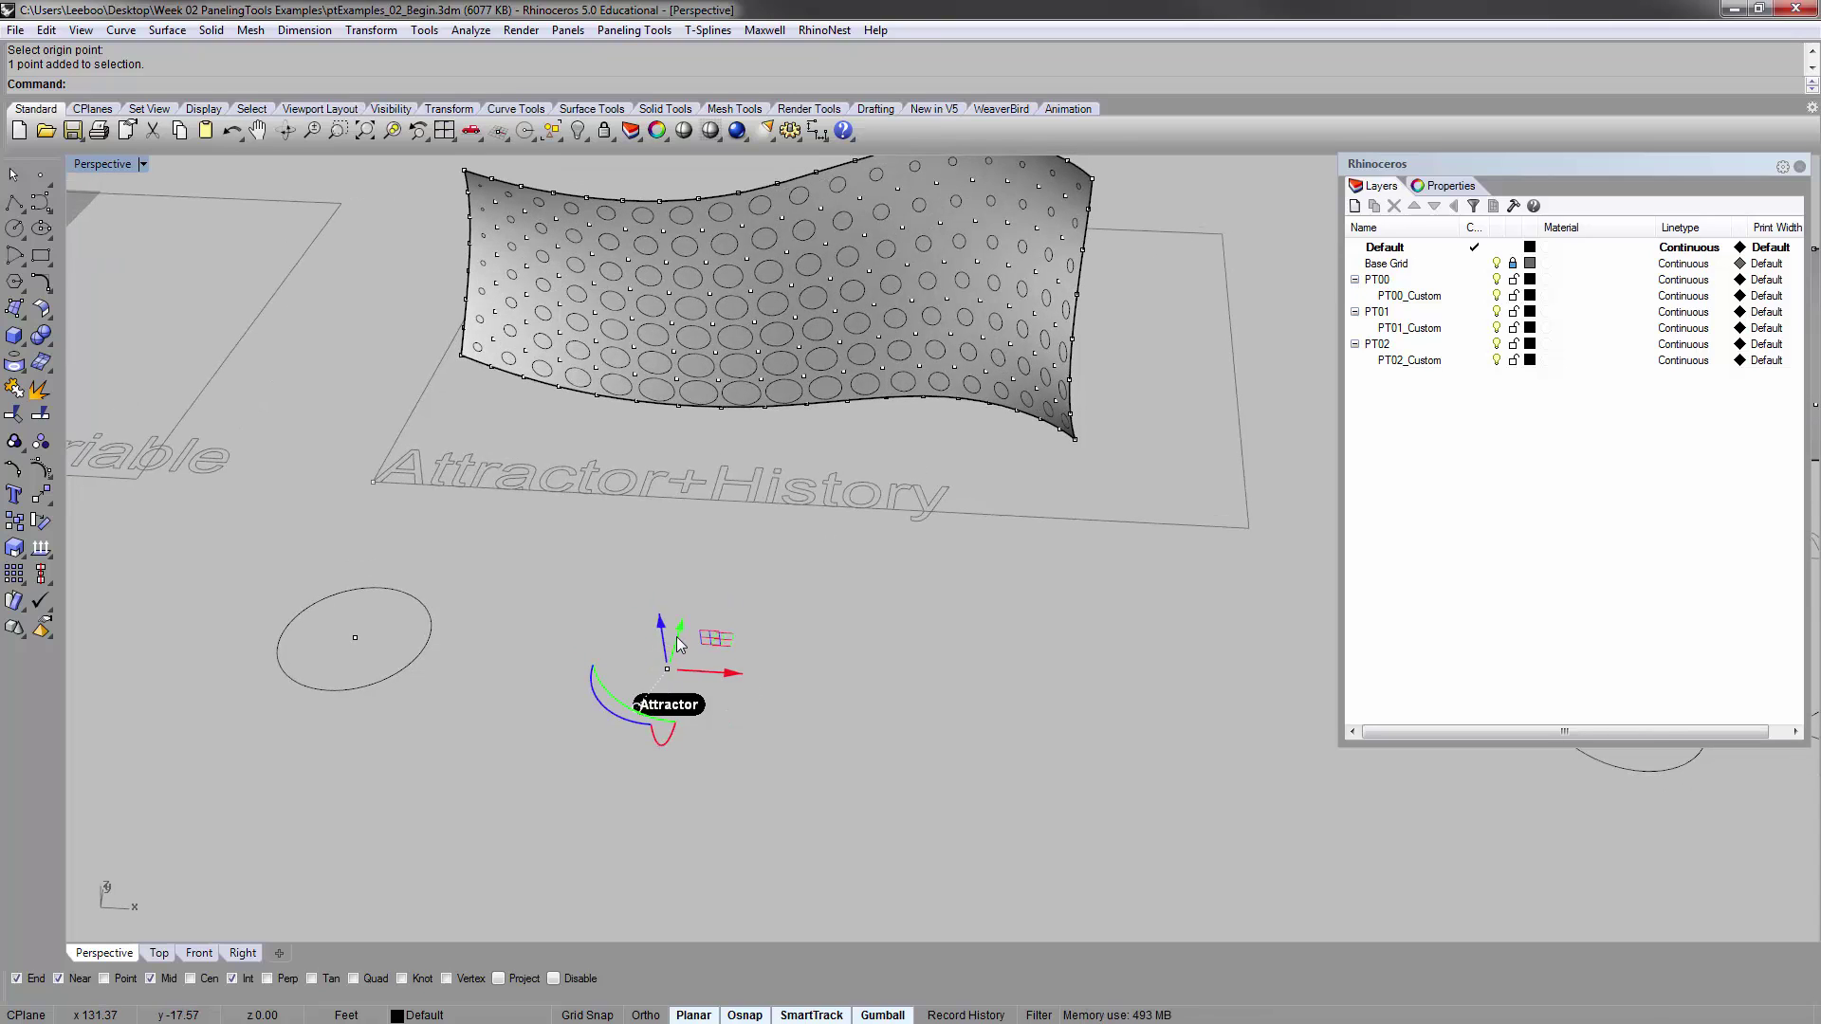
drag(679, 645, 784, 442)
right_drag(842, 428, 810, 520)
drag(768, 563, 1049, 580)
right_drag(969, 385, 1003, 576)
drag(1052, 552, 464, 537)
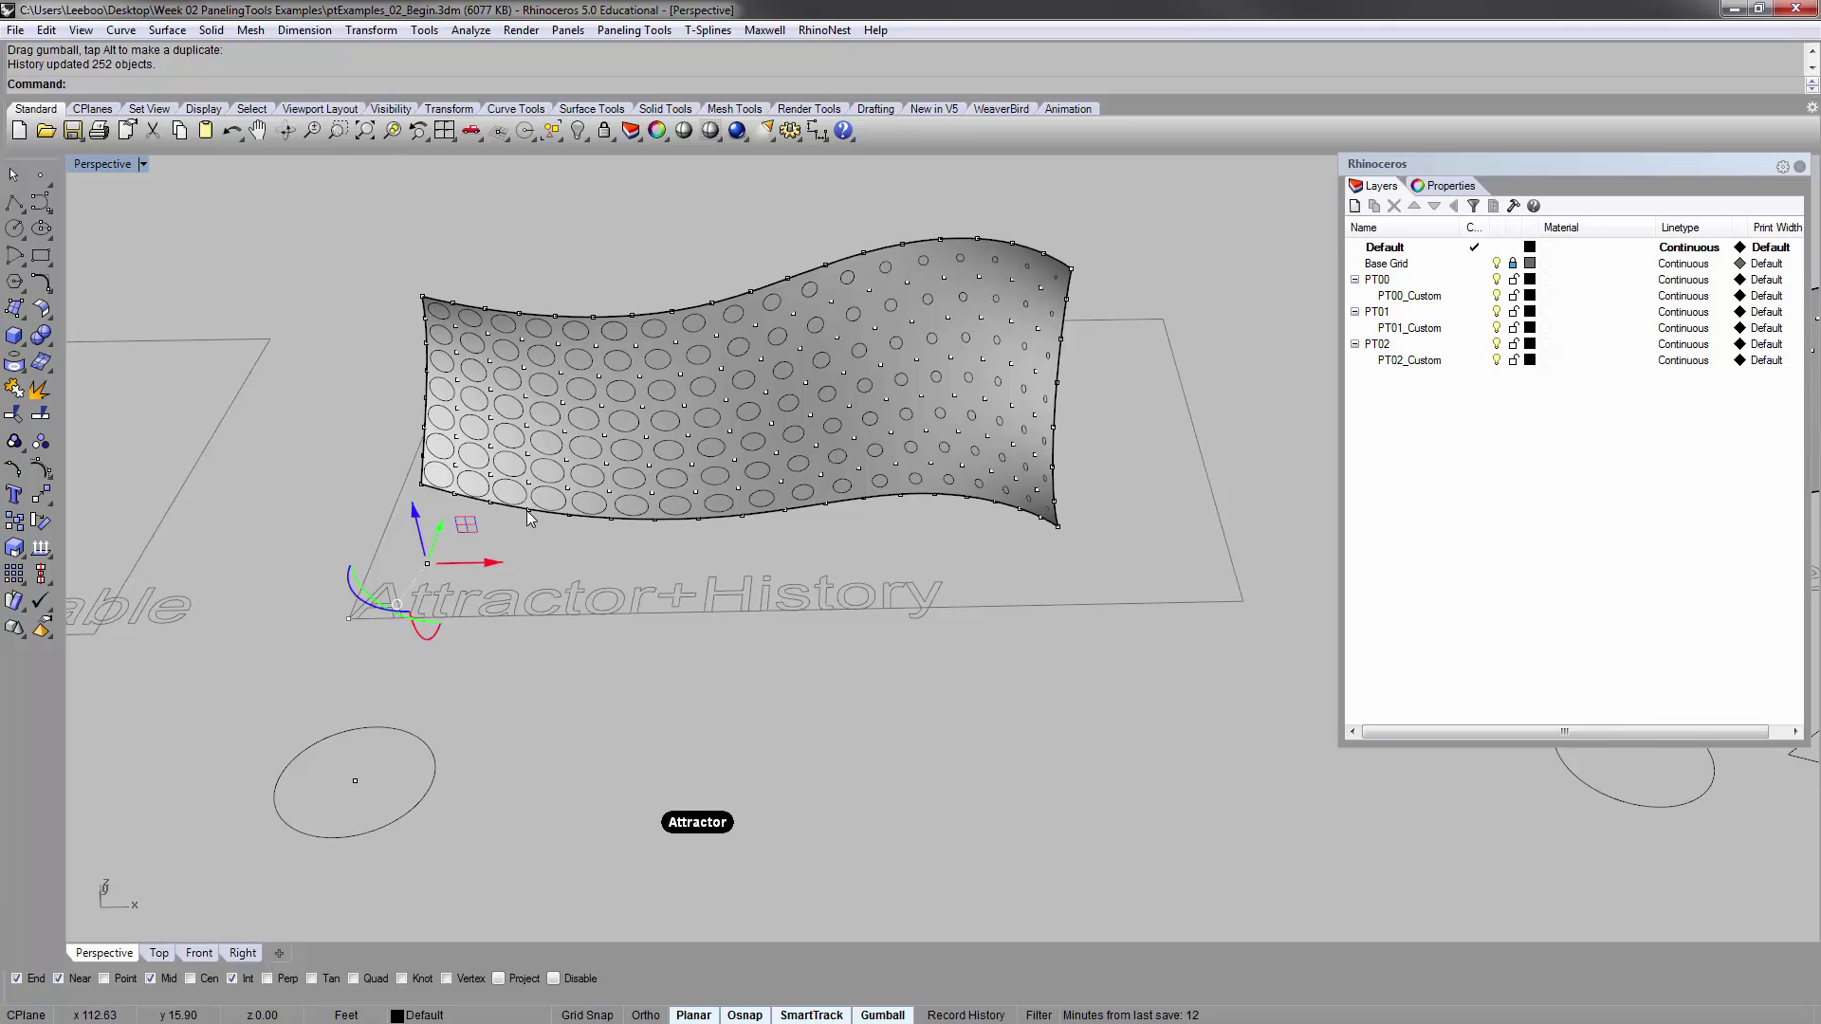
Move the attractor point along the front edge to the middle of the surface and adjust its depth
right_drag(528, 515, 529, 508)
right_drag(771, 467, 768, 518)
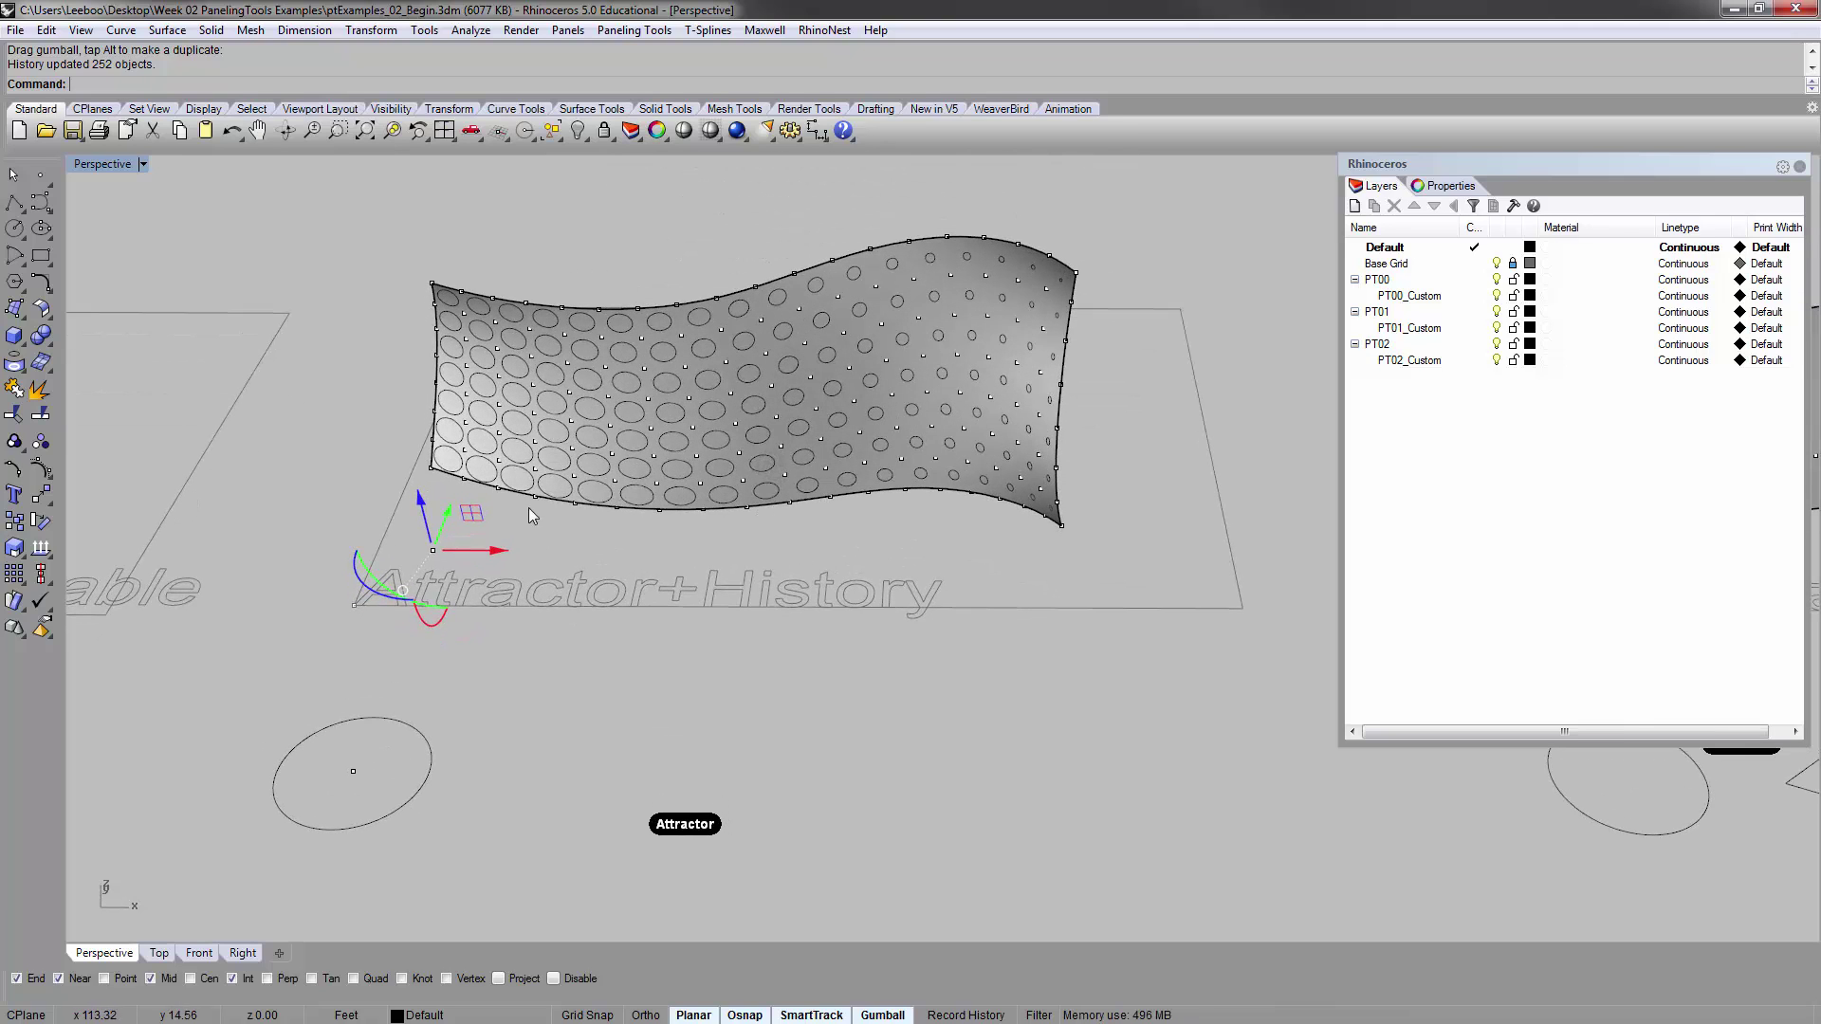
right_drag(428, 528, 516, 546)
drag(493, 482, 794, 504)
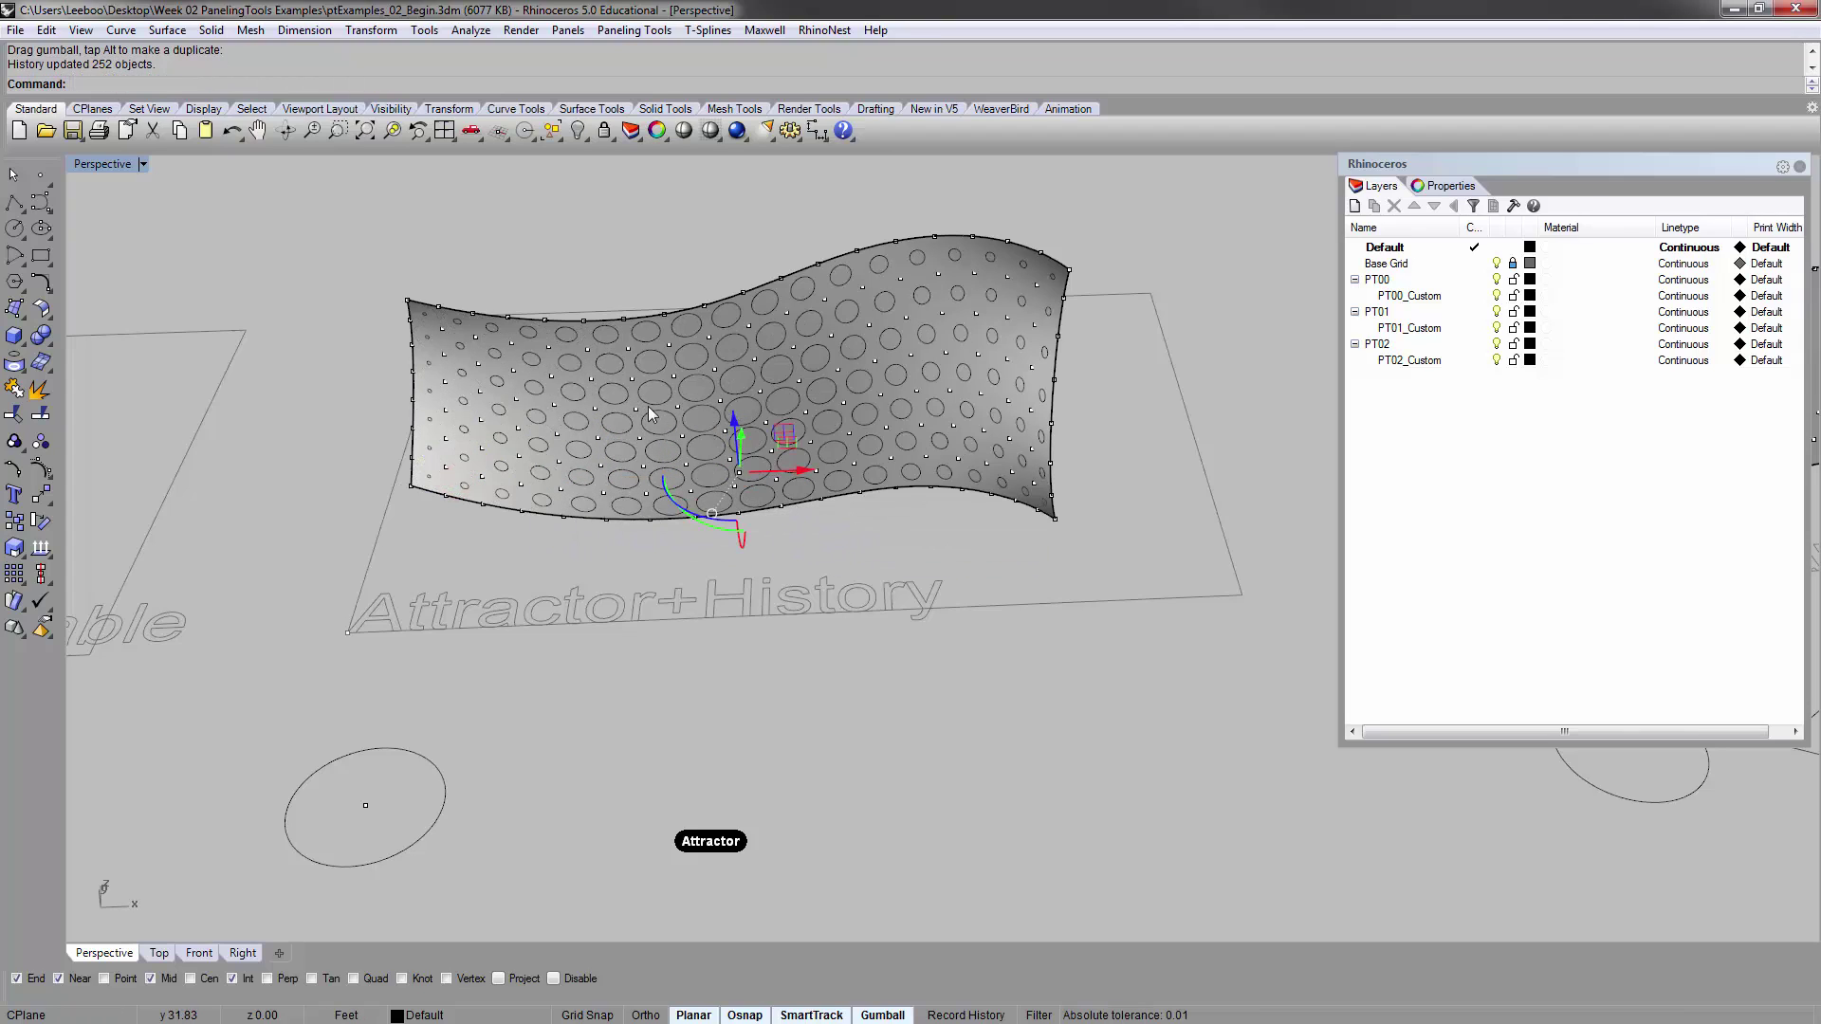
drag(744, 439, 737, 518)
Pull the attractor point away from the surface to the open area in front of the Attractor+History label
right_drag(964, 540, 925, 535)
click(828, 406)
click(847, 531)
click(724, 516)
mouse_move(727, 516)
right_down()
mouse_move(756, 578)
mouse_move(792, 500)
mouse_move(749, 512)
right_up()
drag(739, 511, 758, 702)
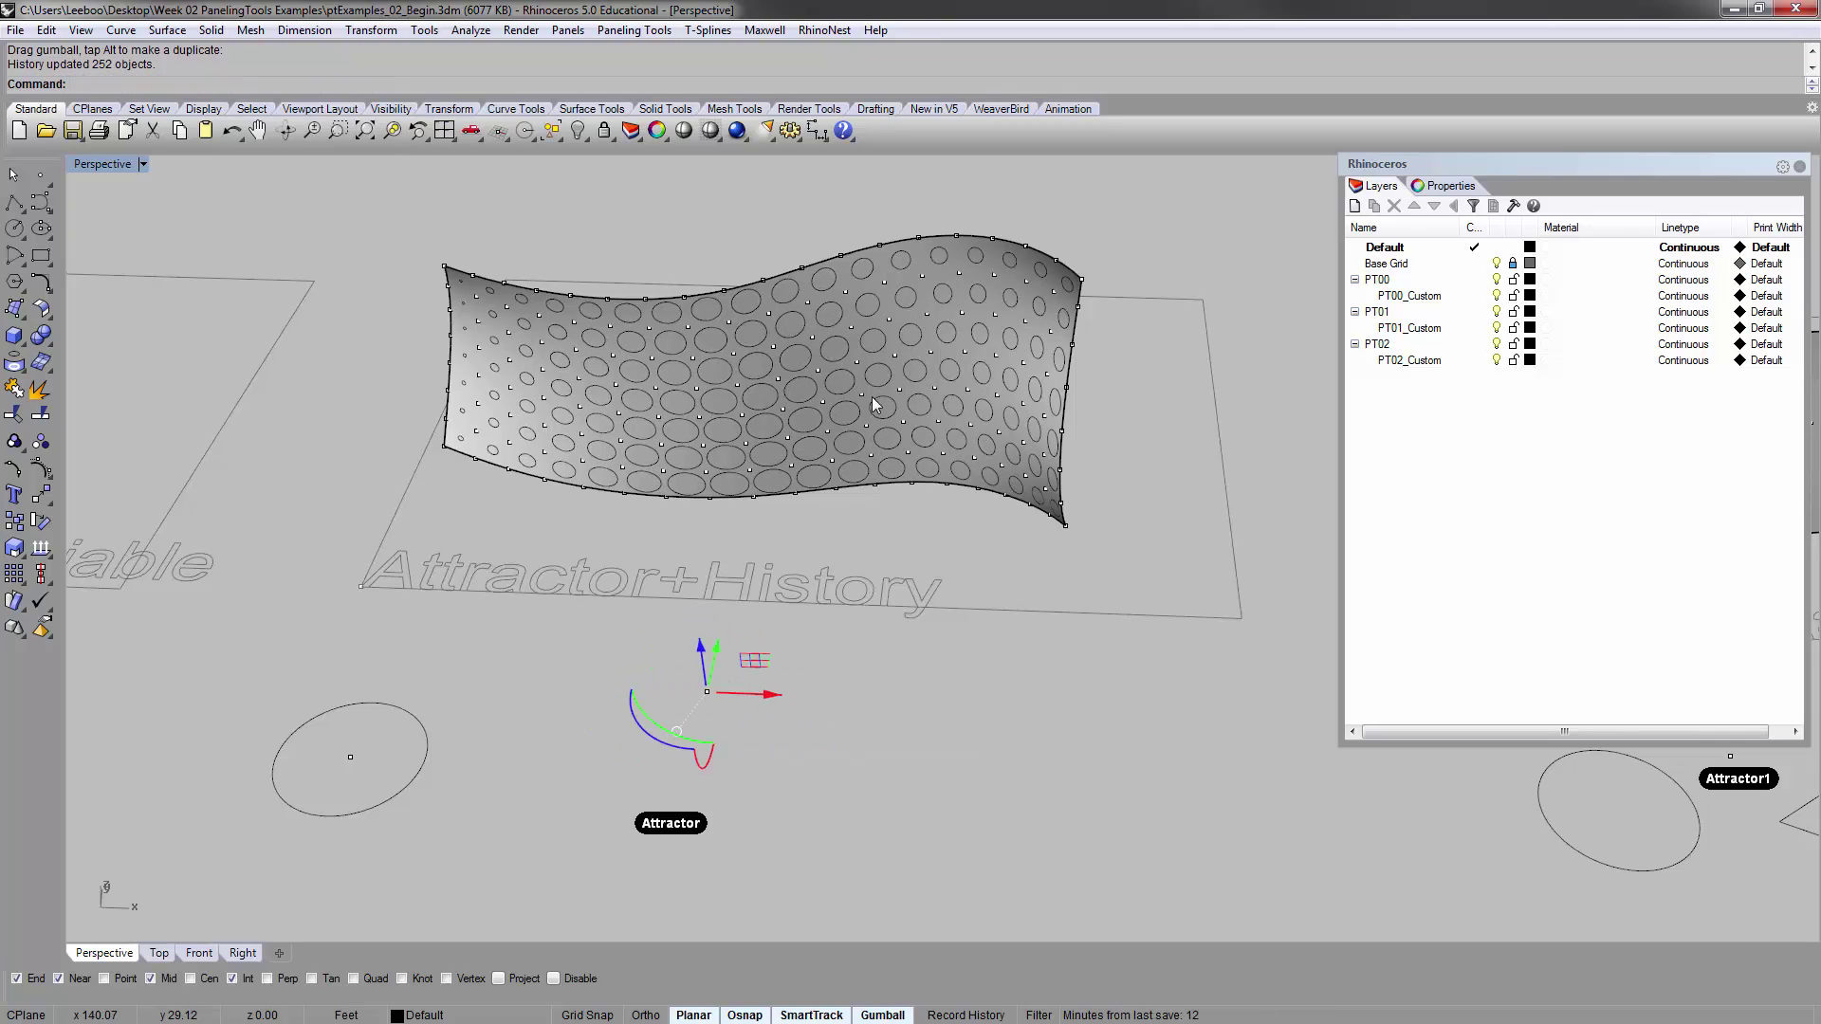
Move the attractor point back toward the surface, just in front of the middle of its front edge
mouse_move(704, 657)
right_down()
mouse_move(735, 530)
mouse_move(677, 657)
mouse_move(695, 649)
right_up()
drag(695, 649, 720, 555)
mouse_move(729, 493)
right_down()
mouse_move(735, 414)
mouse_move(697, 500)
right_up()
drag(724, 514, 762, 459)
mouse_move(749, 382)
right_down()
mouse_move(772, 374)
mouse_move(746, 365)
right_up()
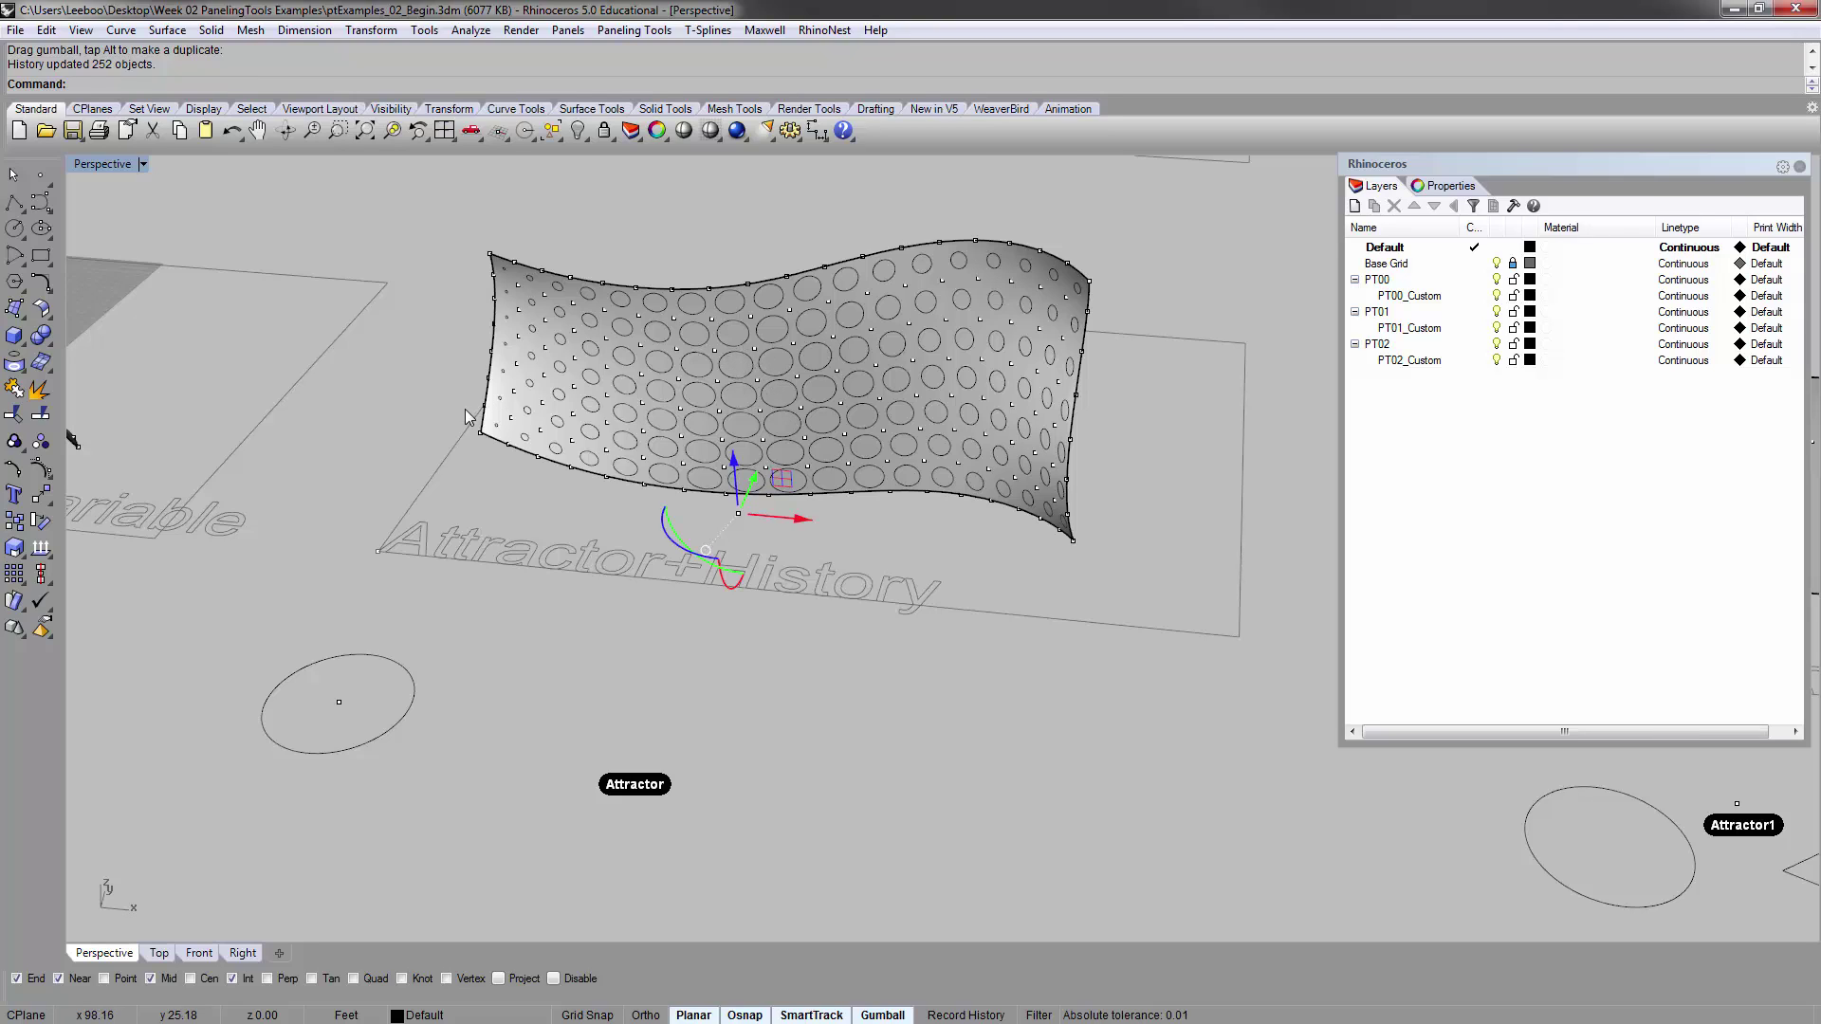
Delete the finished sample surface with circular openings from the frame behind the Attractor+History example
right_drag(817, 397, 889, 468)
scroll(906, 410, down, 6)
click(918, 601)
shift+right_drag(905, 380, 883, 498)
scroll(863, 544, up, 4)
scroll(863, 544, down, 4)
right_drag(913, 349, 850, 288)
click(844, 361)
key(Delete)
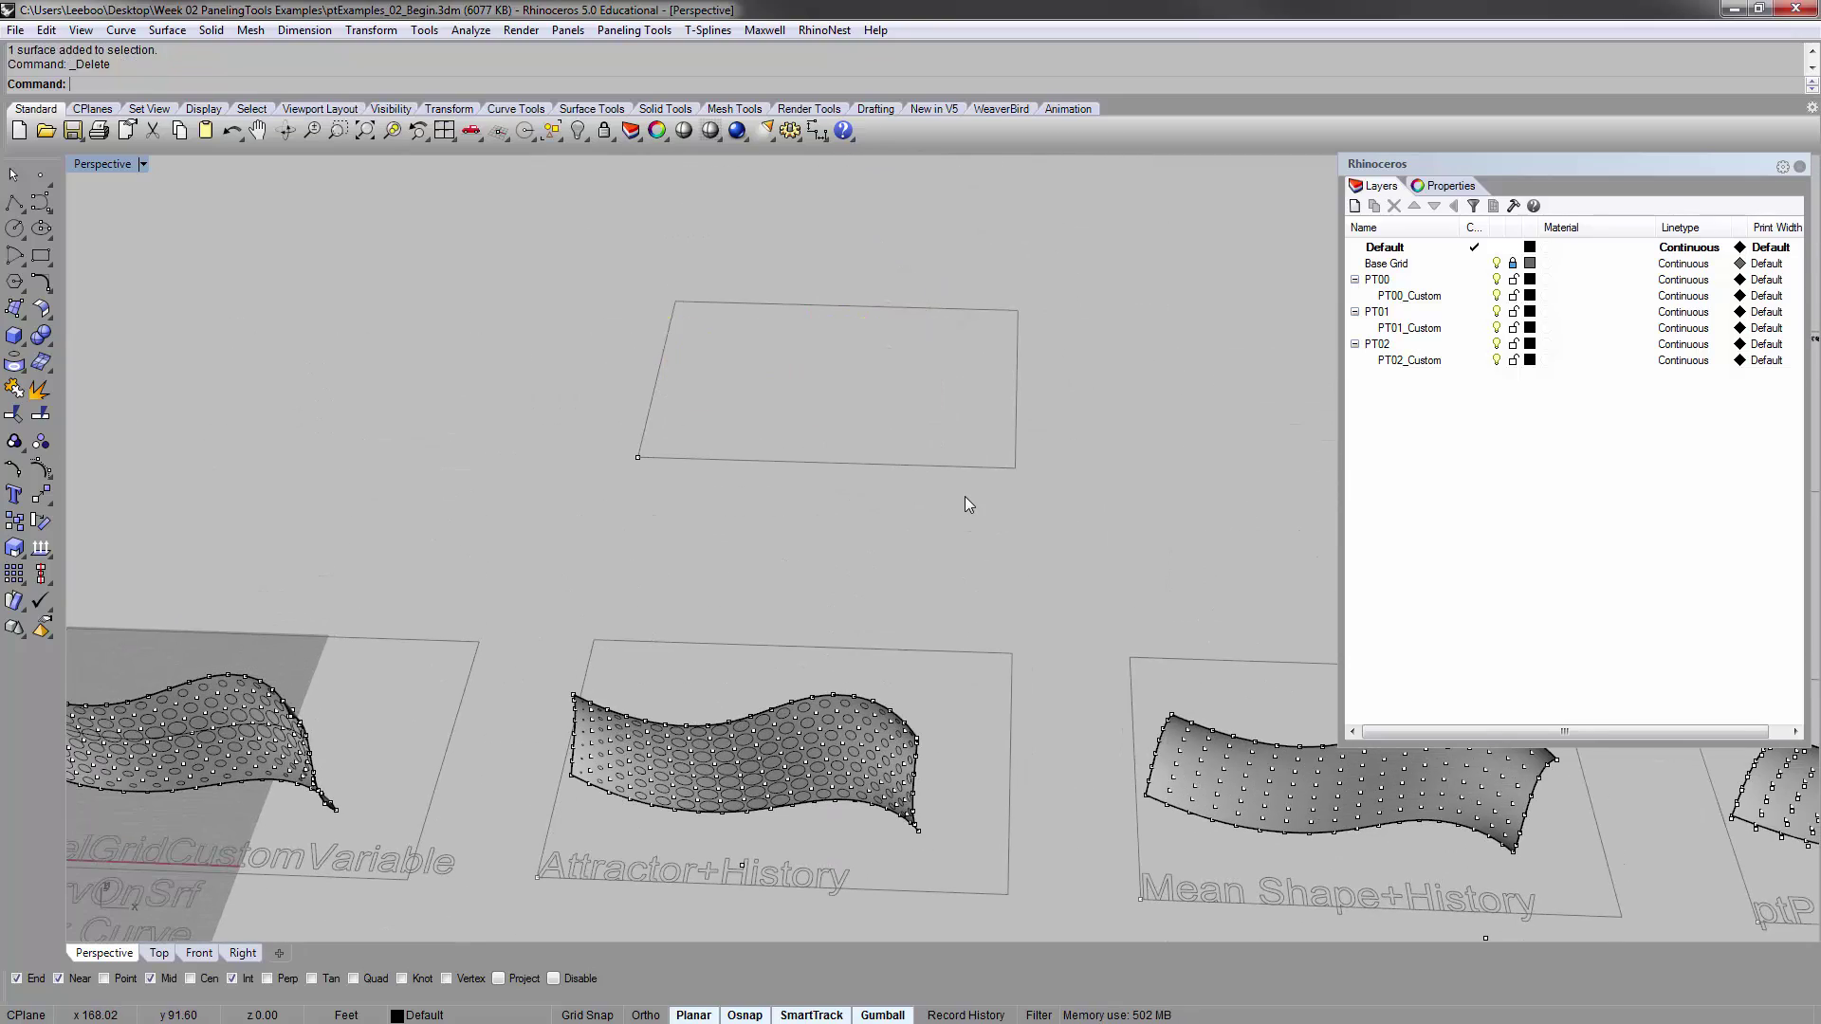
Copy the Attractor+History surface and its circles corner to corner into the empty frame behind it
shift+right_drag(858, 516, 834, 356)
scroll(918, 655, up, 5)
right_drag(918, 648, 826, 506)
click(828, 482)
click(909, 531)
shift+click(802, 453)
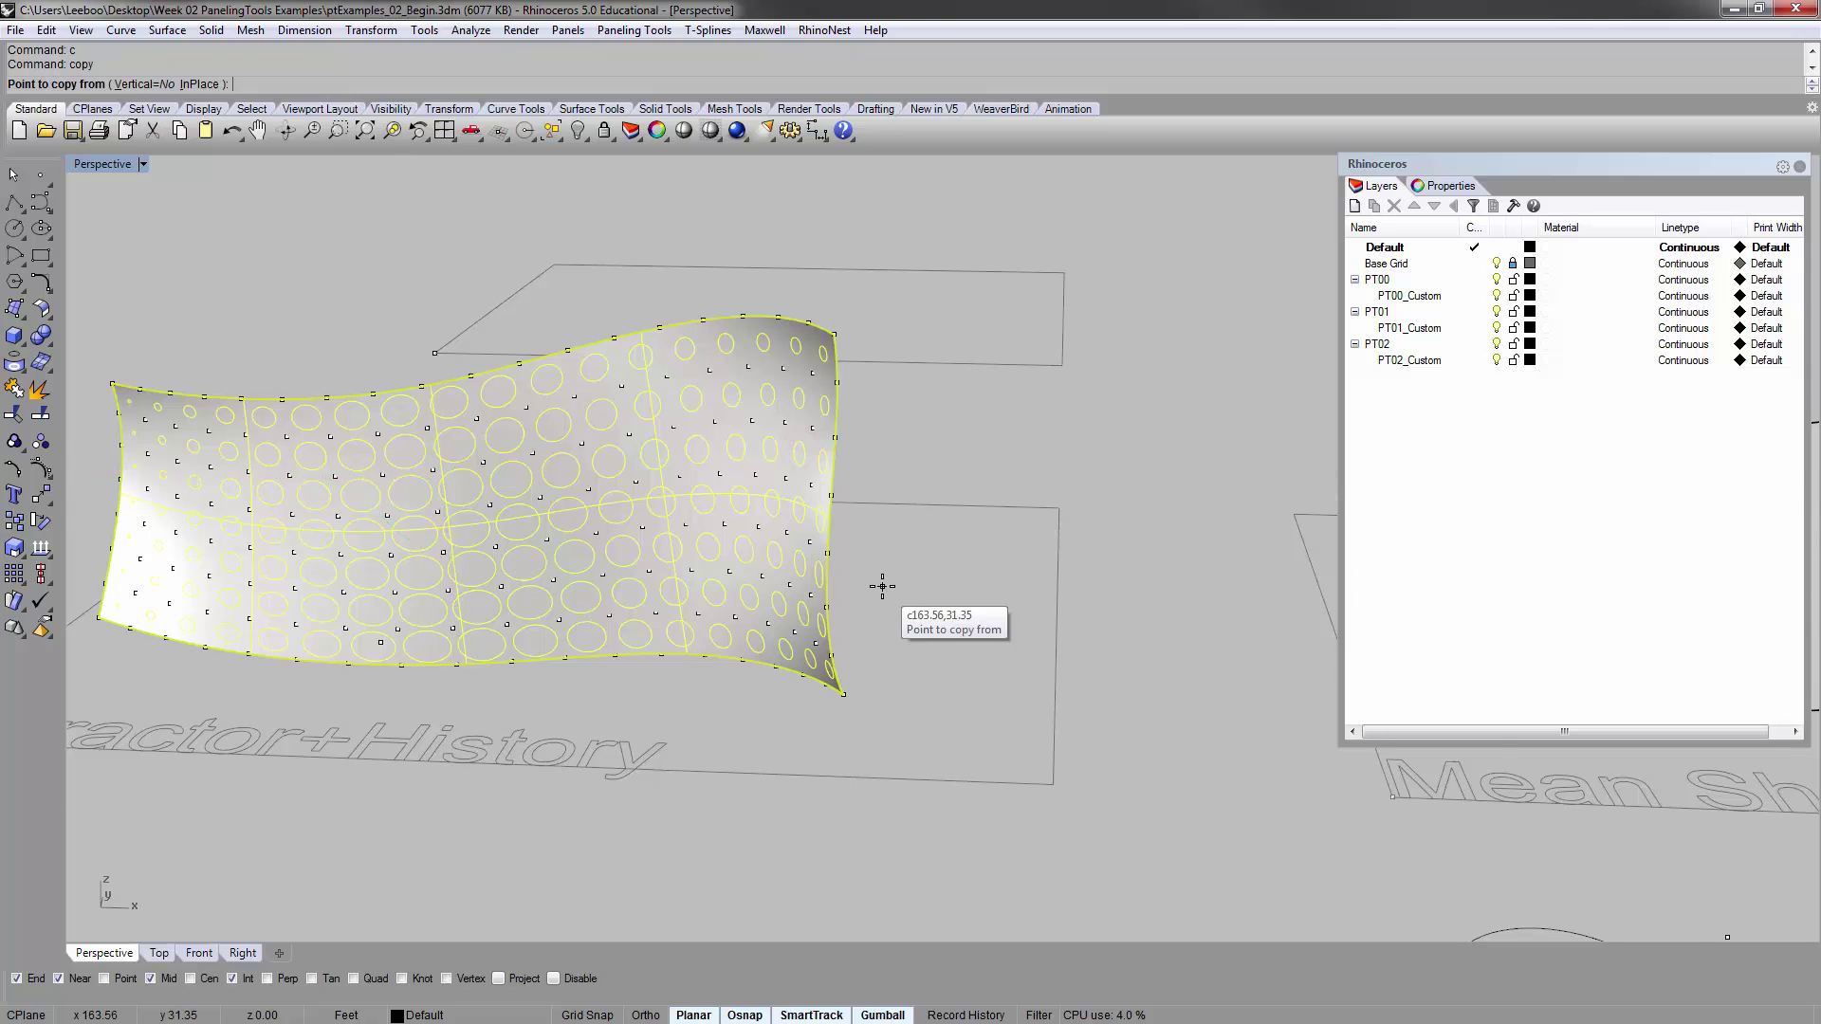
scroll(882, 596, down, 6)
text(copy)
key(Return)
click(963, 690)
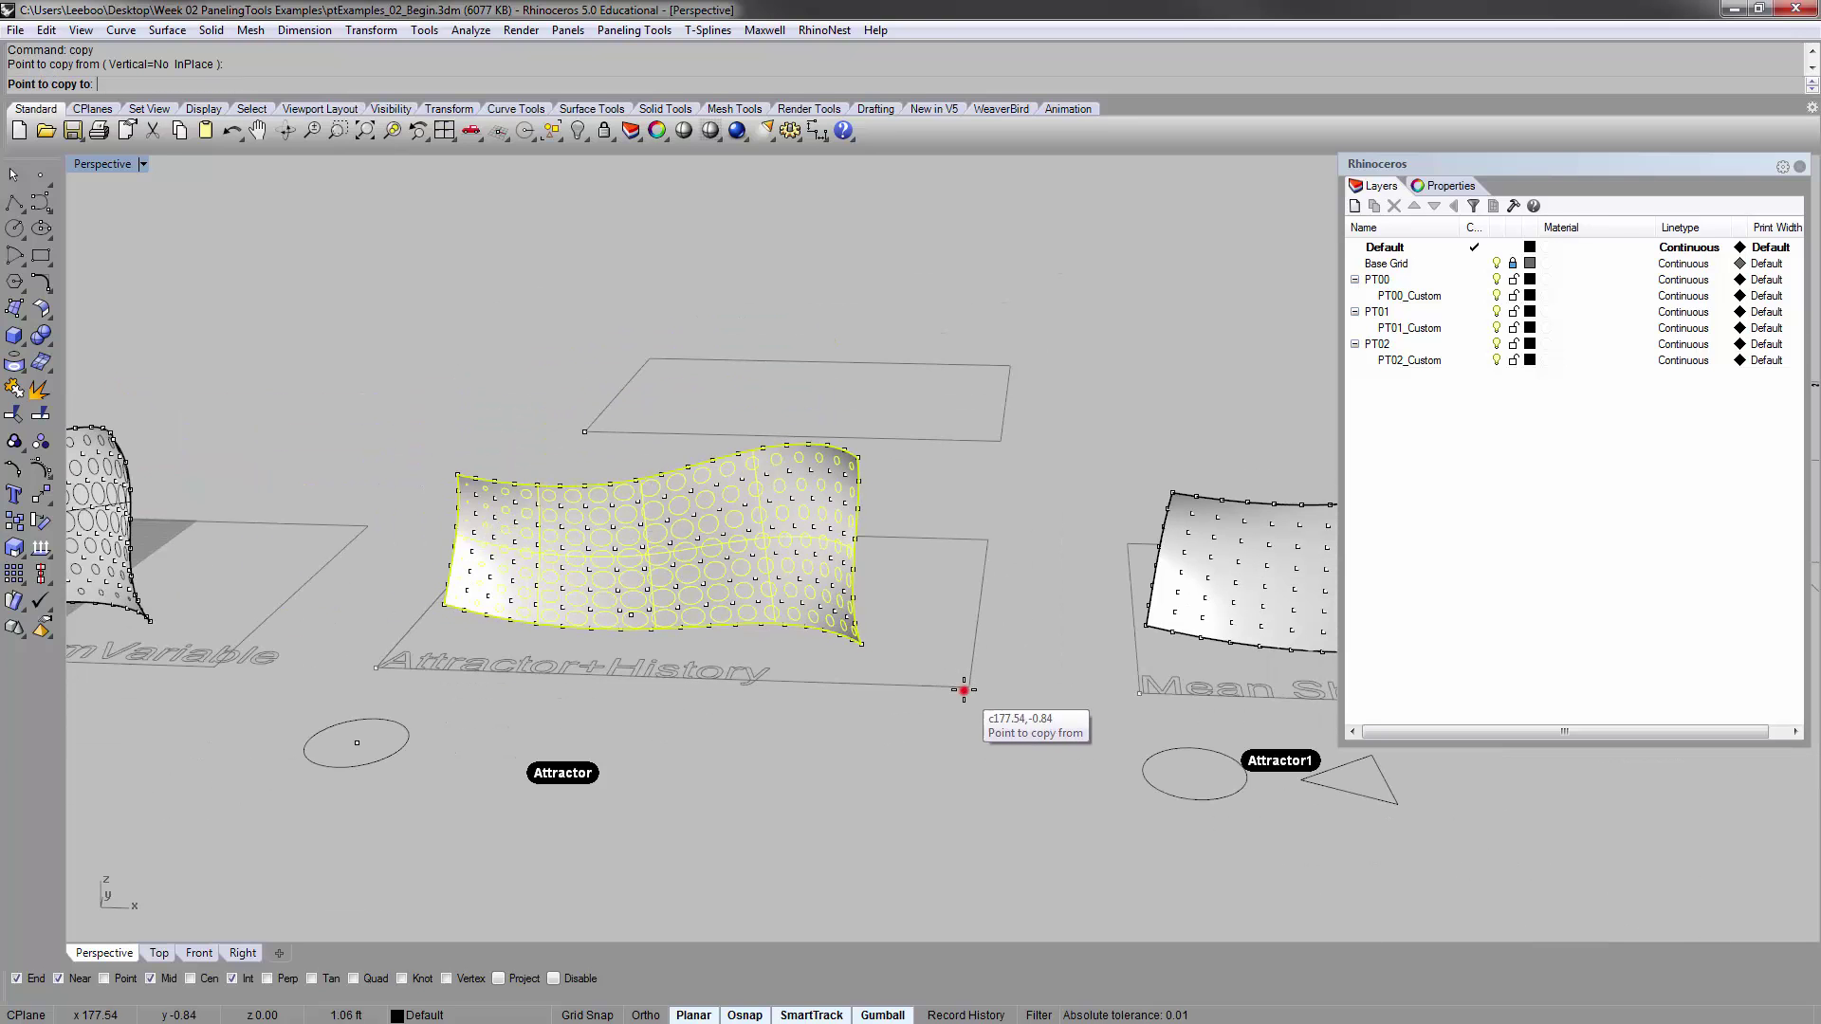
click(1004, 441)
key(Return)
Split the copied surface with its group of circle curves
click(839, 365)
text(zs)
key(Return)
click(827, 309)
text(split)
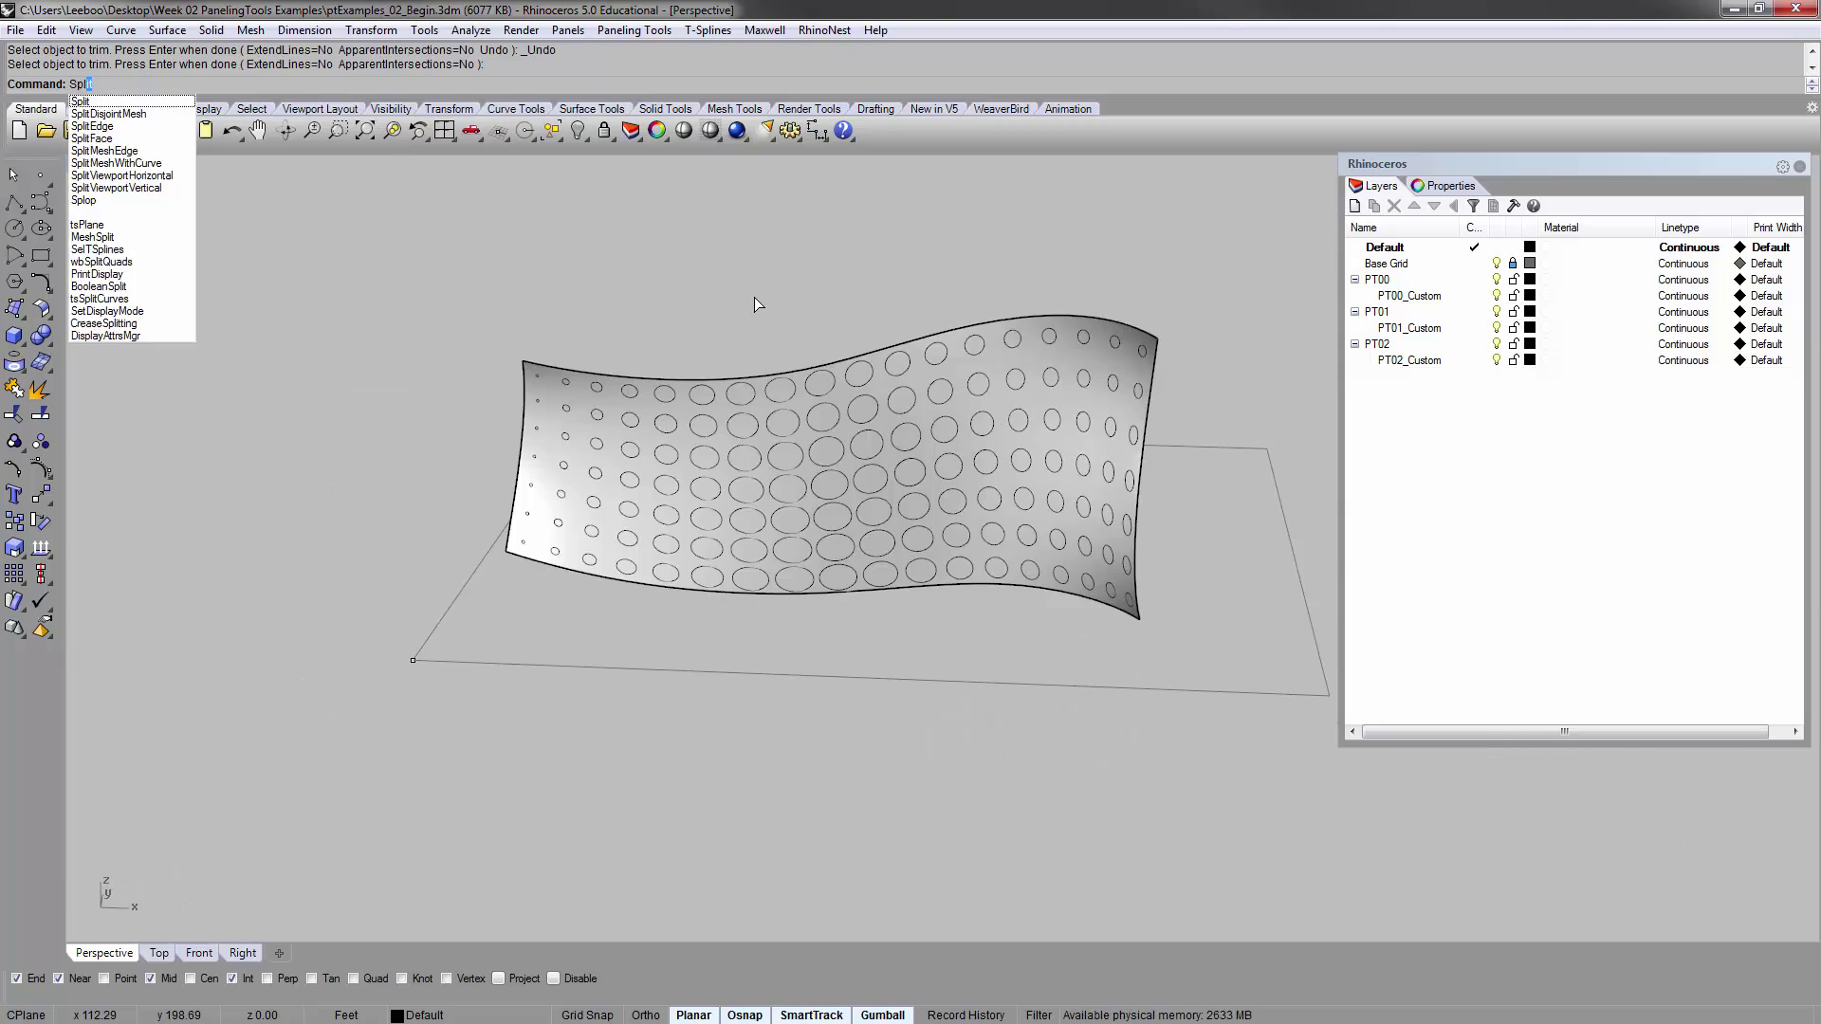
key(Return)
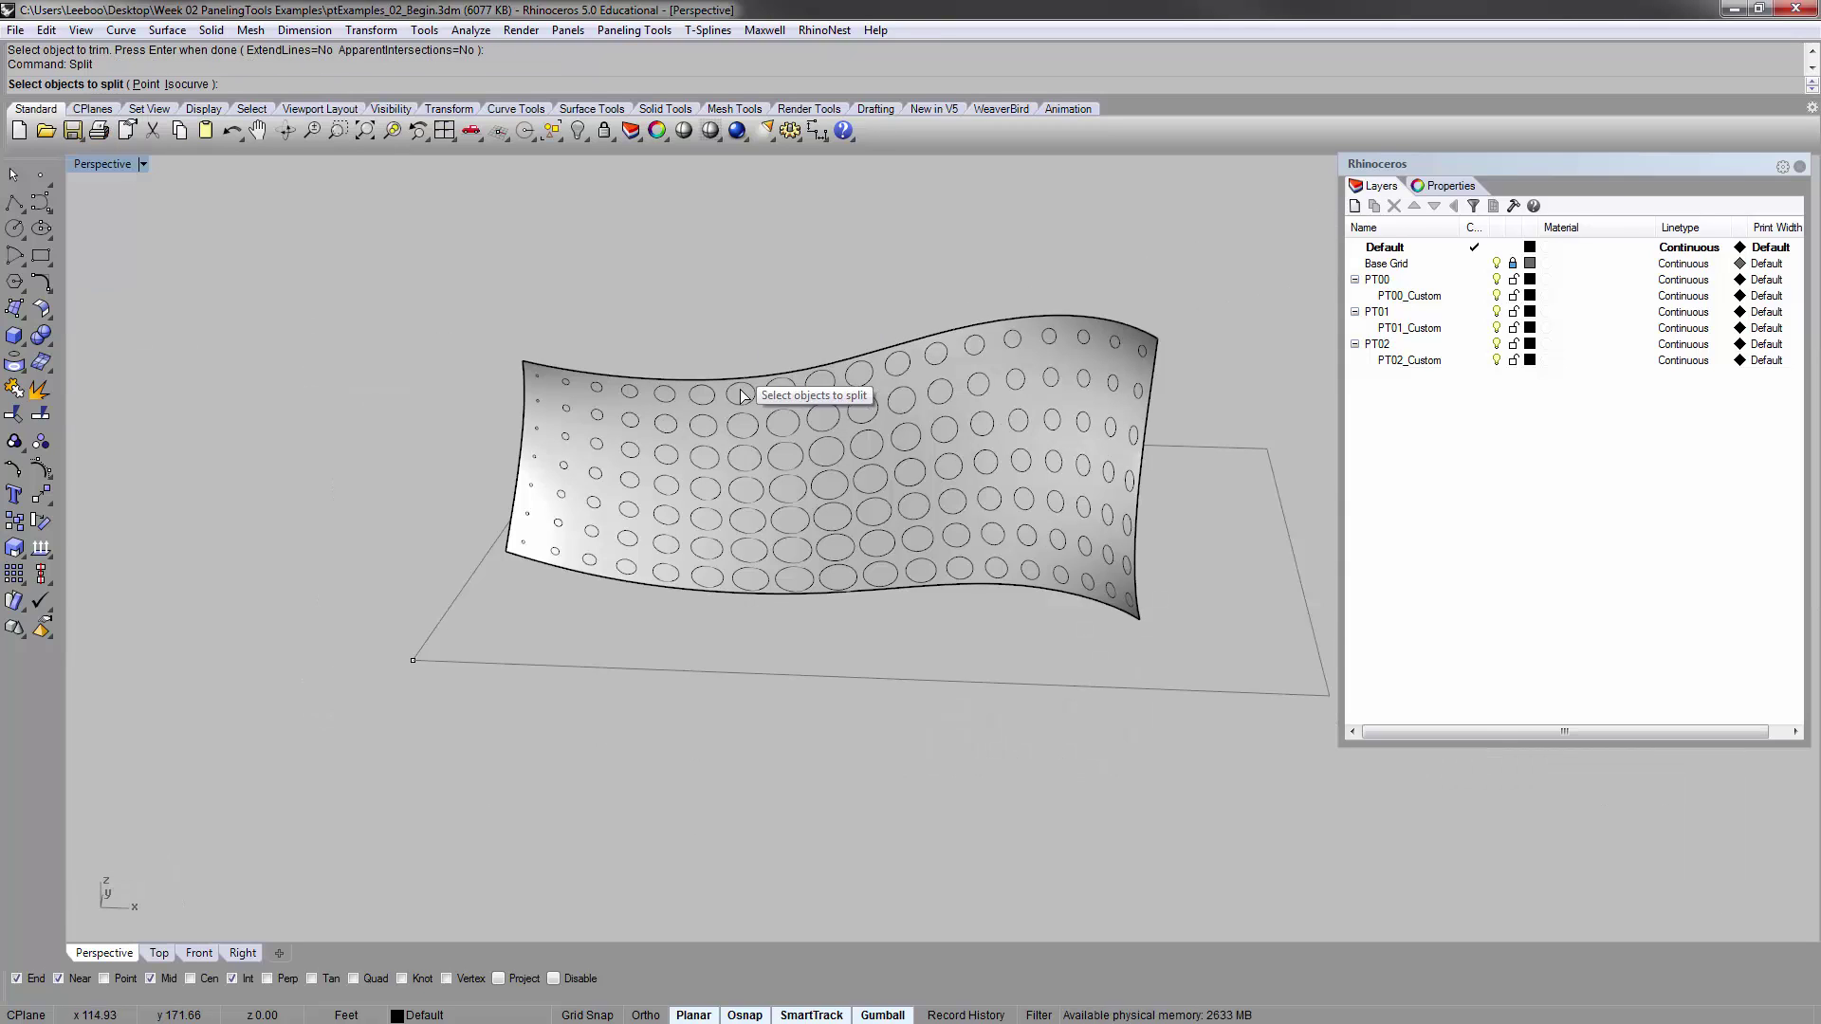
click(726, 411)
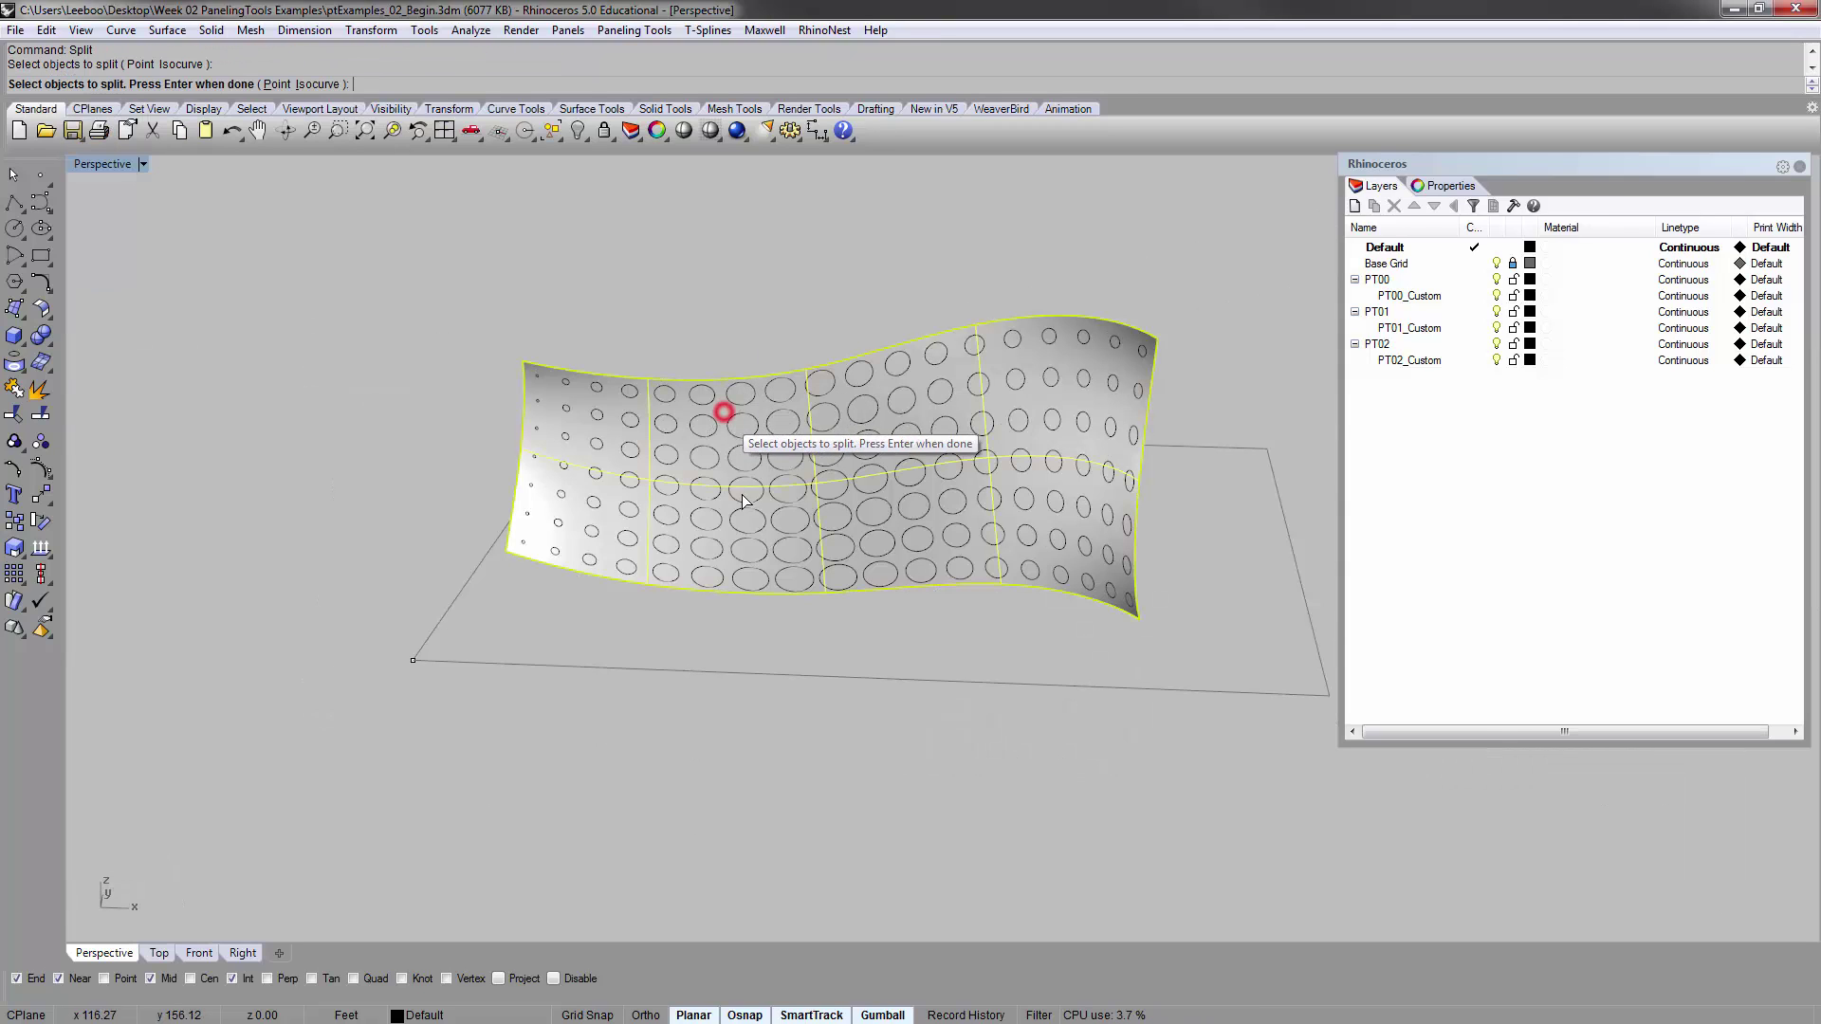
key(Return)
click(752, 406)
key(Return)
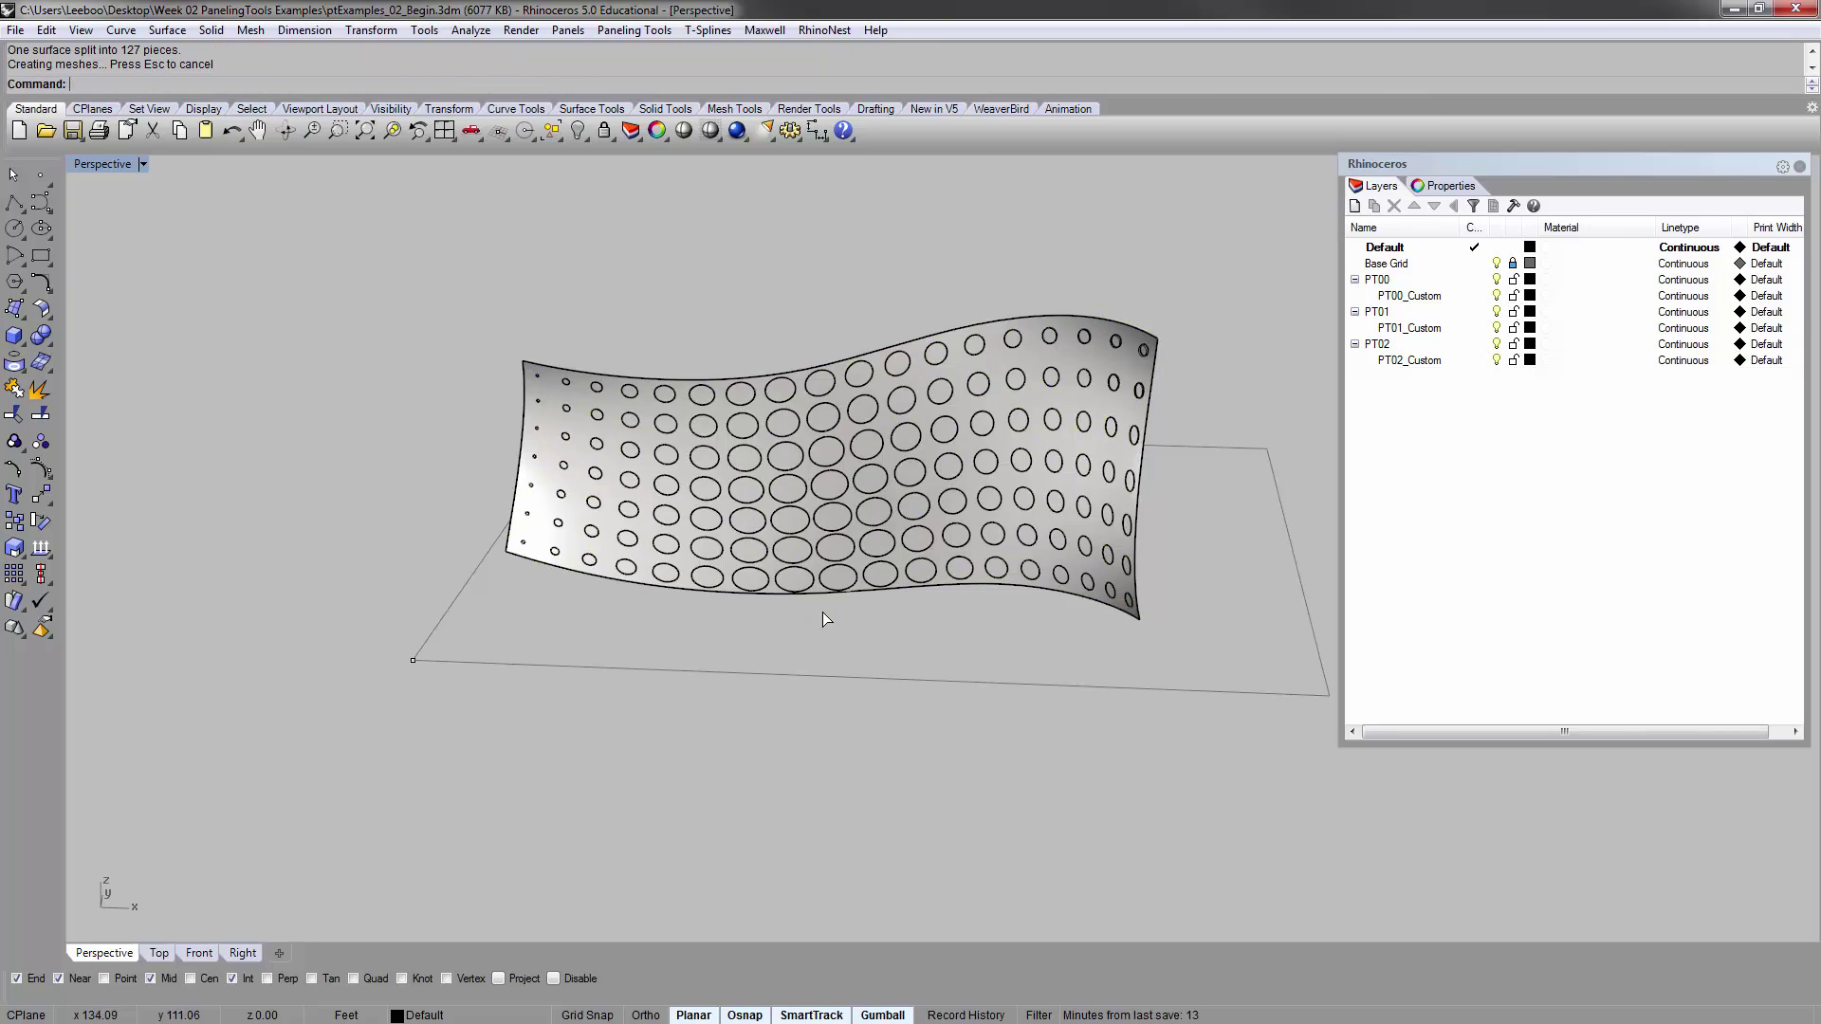
Delete all the circular pieces split out of the copied surface, leaving only the perforated sheet
click(821, 612)
click(438, 247)
drag(445, 270, 935, 763)
drag(838, 277, 1273, 735)
key(Delete)
Delete the group of circle curves left on the perforated surface, choosing the group rather than the surface
click(978, 458)
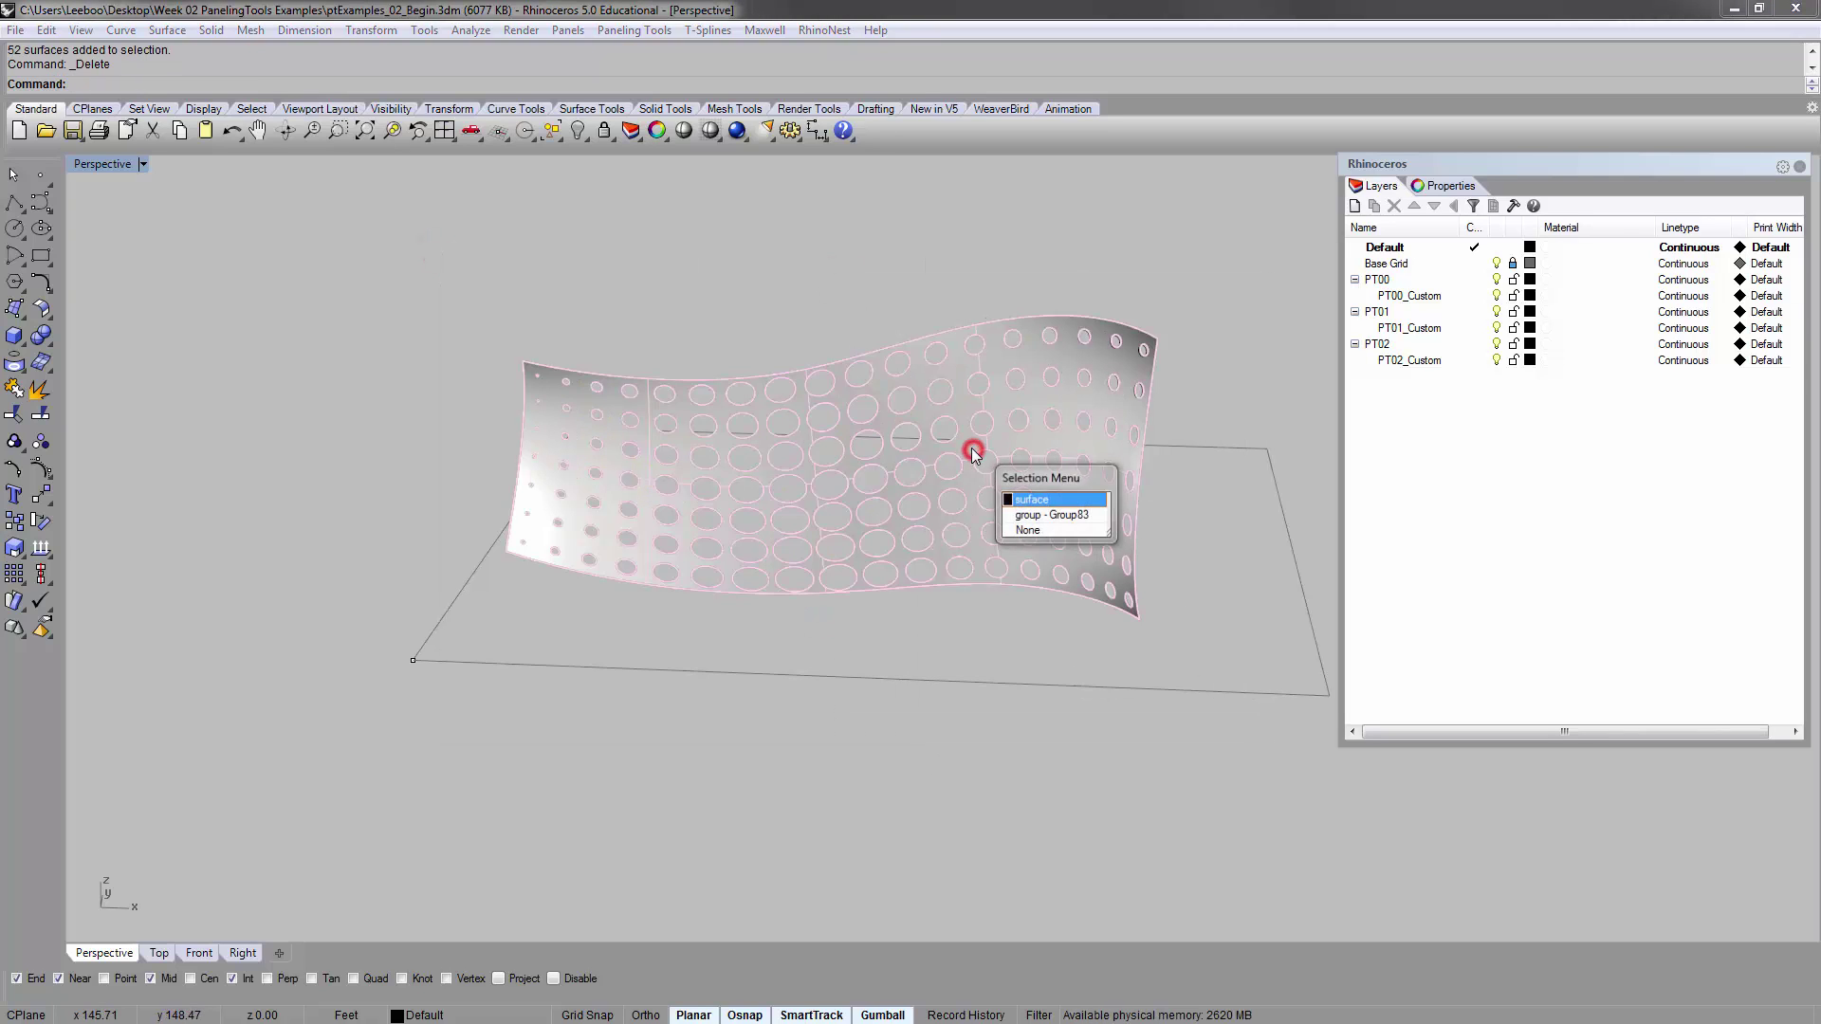
click(1031, 510)
key(Delete)
Examine the perforated surface up close and compare it with the row of example surfaces
click(963, 435)
text(zs)
key(Return)
click(809, 256)
mouse_move(1092, 495)
right_down()
mouse_move(763, 380)
mouse_move(671, 377)
mouse_move(553, 407)
mouse_move(661, 523)
mouse_move(1049, 475)
mouse_move(1119, 500)
right_up()
scroll(1119, 500, down, 12)
mouse_move(939, 488)
right_down()
mouse_move(907, 452)
mouse_move(905, 498)
right_up()
scroll(825, 389, down, 6)
shift+right_drag(803, 382, 918, 299)
shift+right_drag(1038, 488, 874, 407)
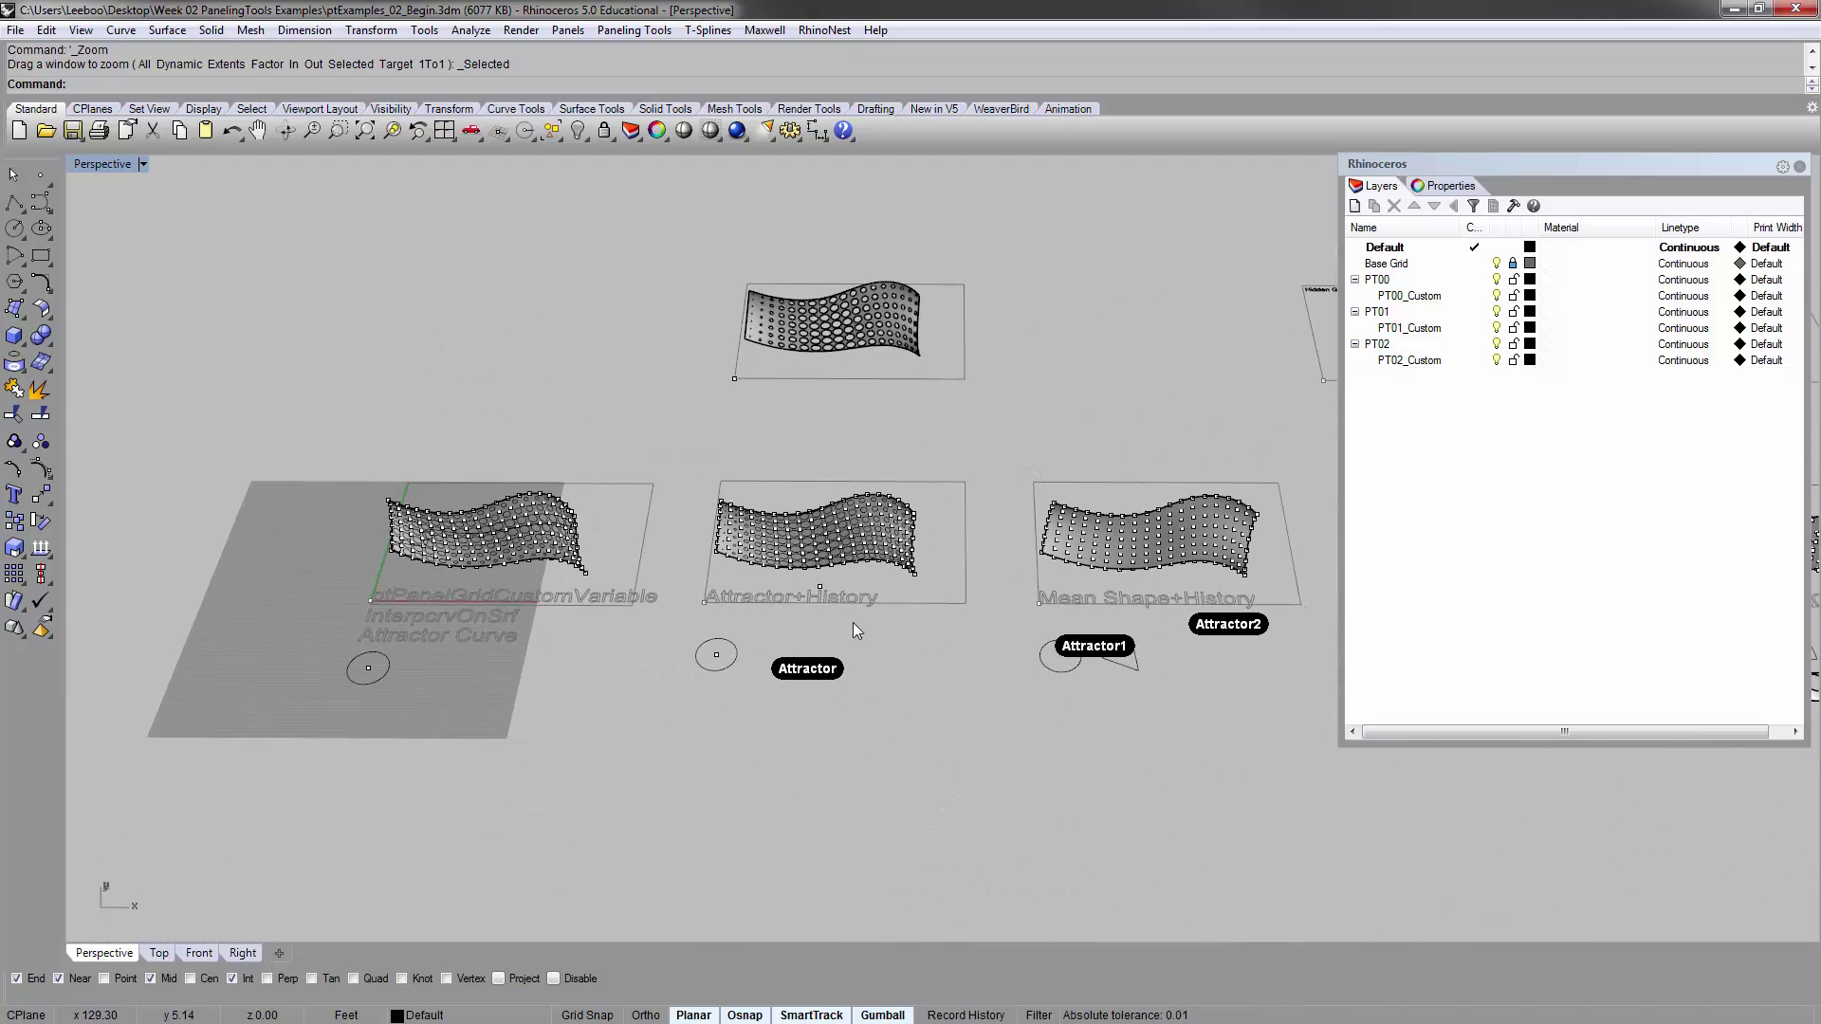
Run ptPanelGridCustomVariable on the Mean Shape+History points grid and base surface with the Mean pattern method
scroll(824, 613, up, 4)
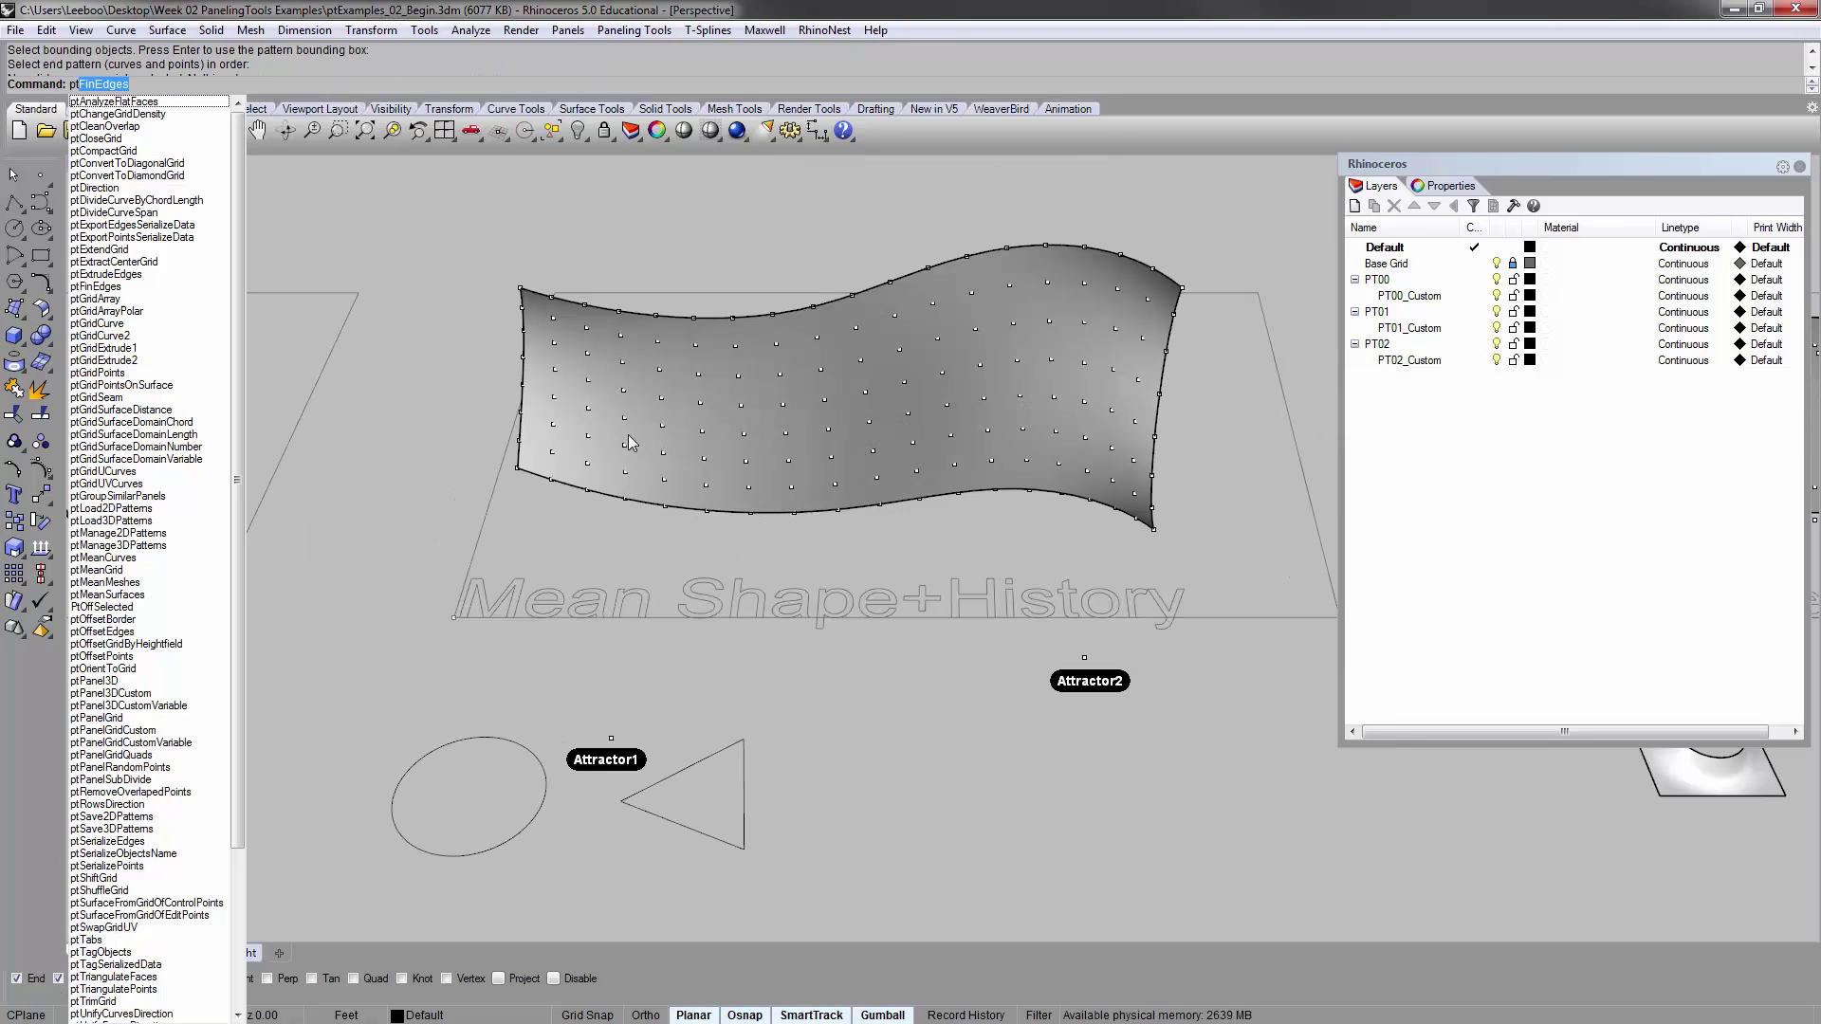
text(Pa)
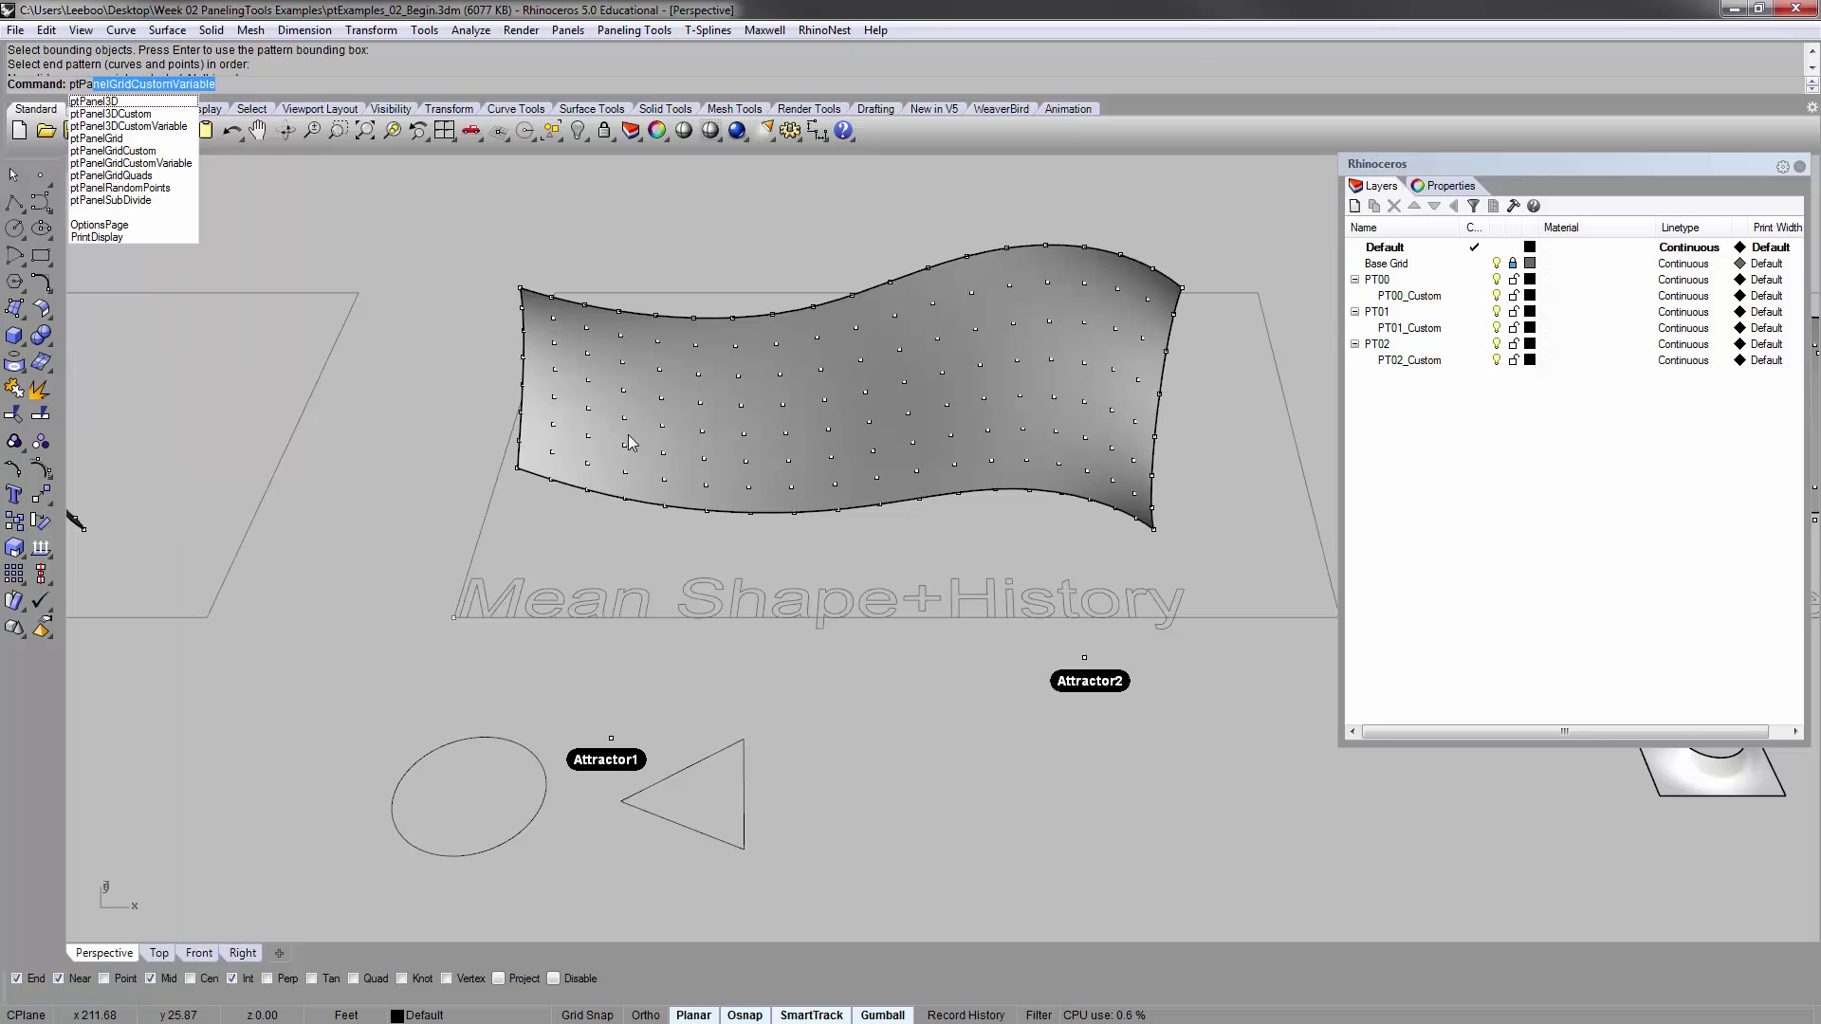
key(Return)
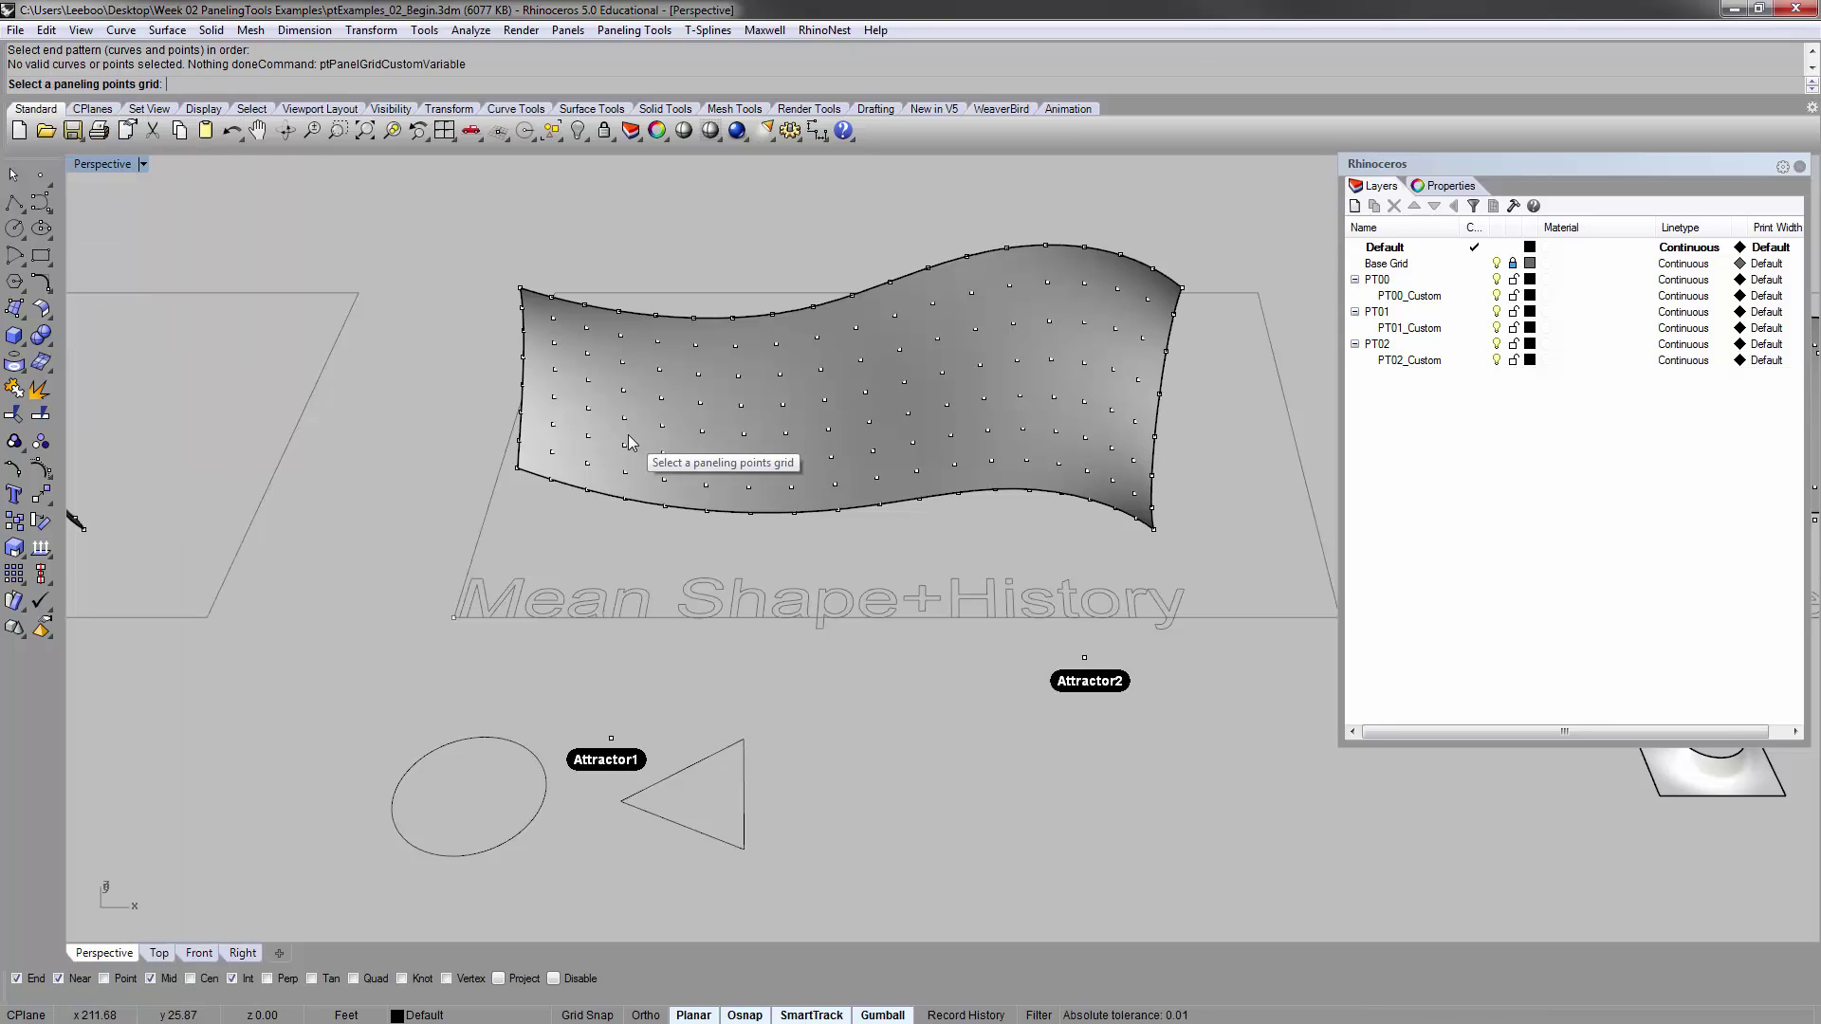
click(695, 344)
key(Return)
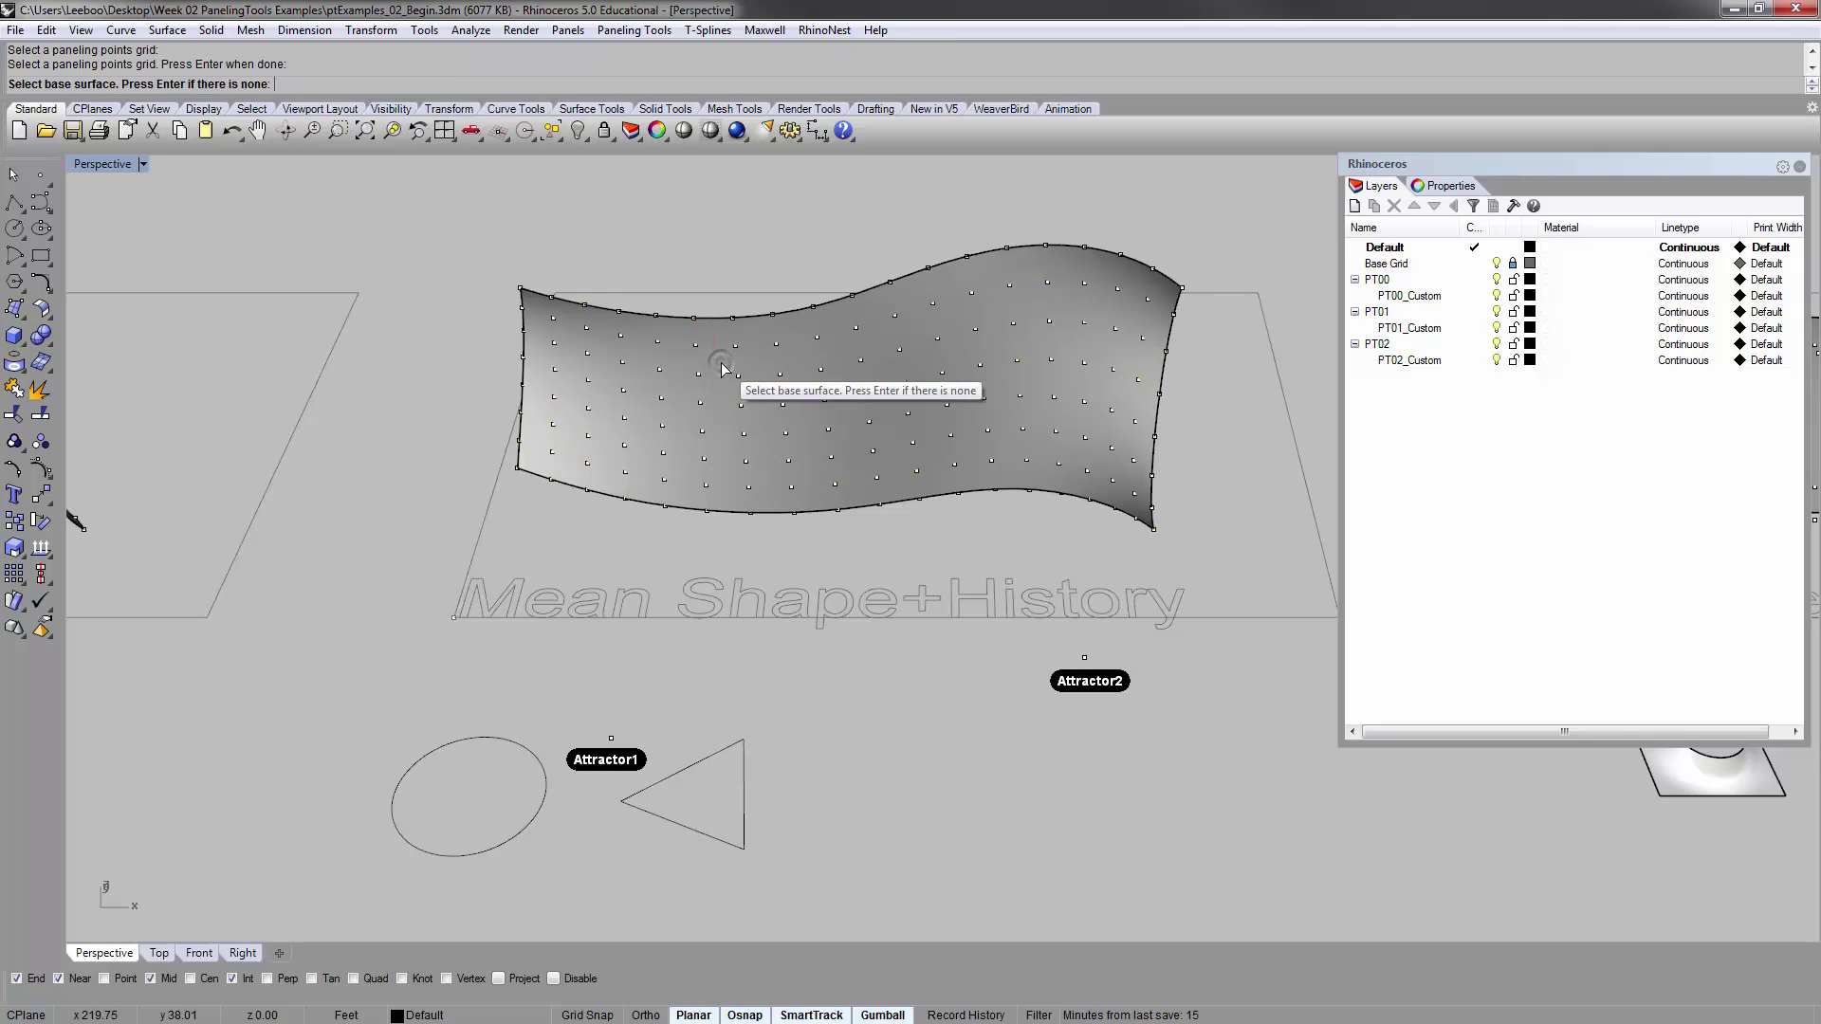
click(720, 372)
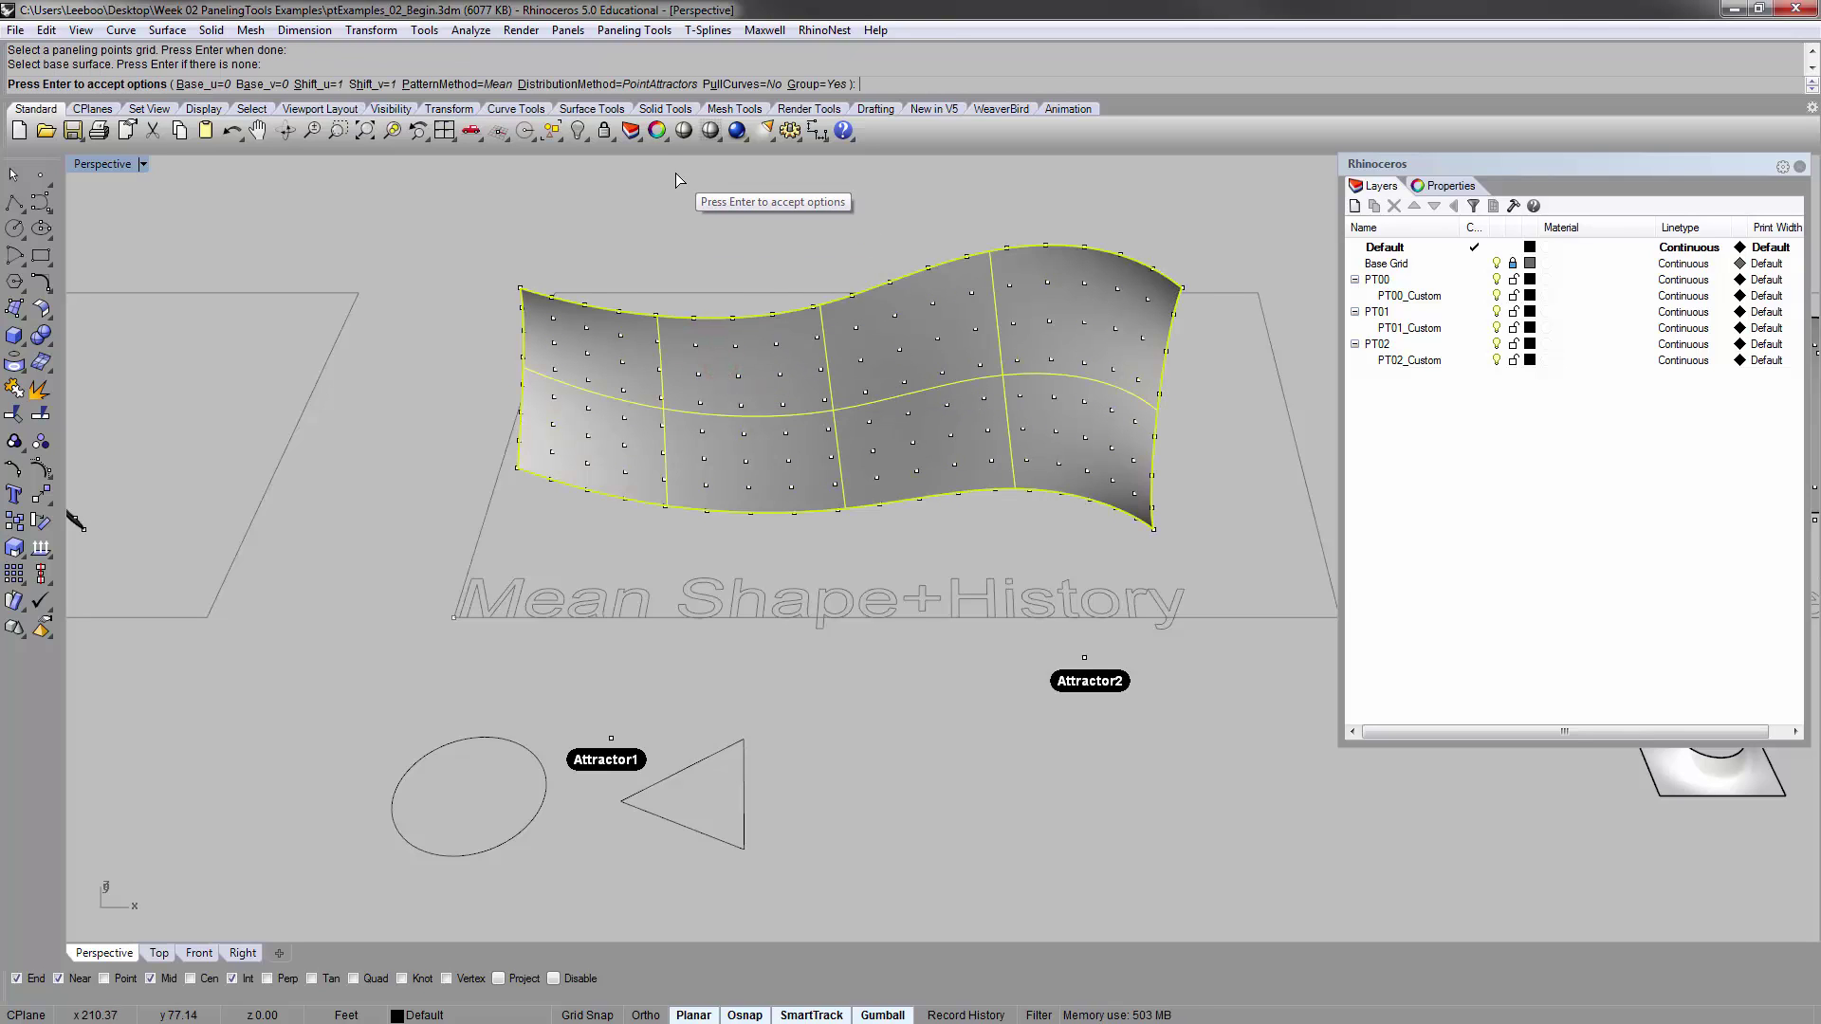
click(477, 87)
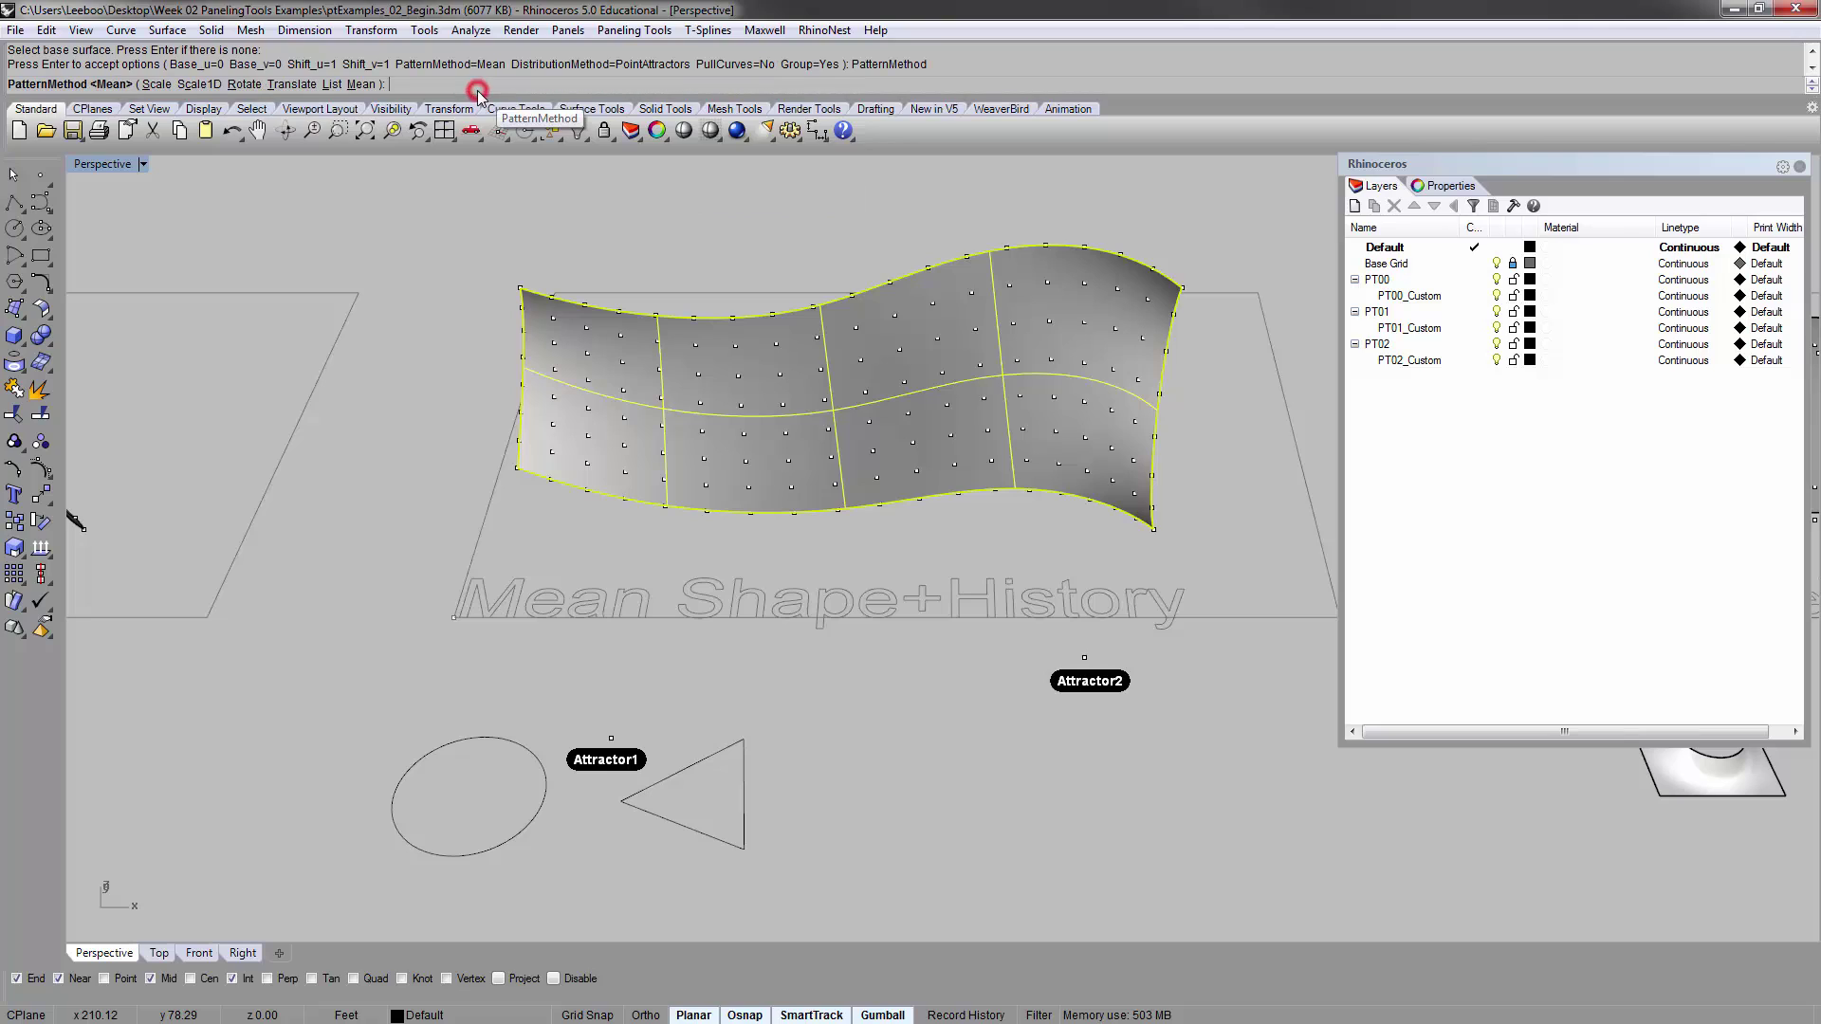
click(359, 85)
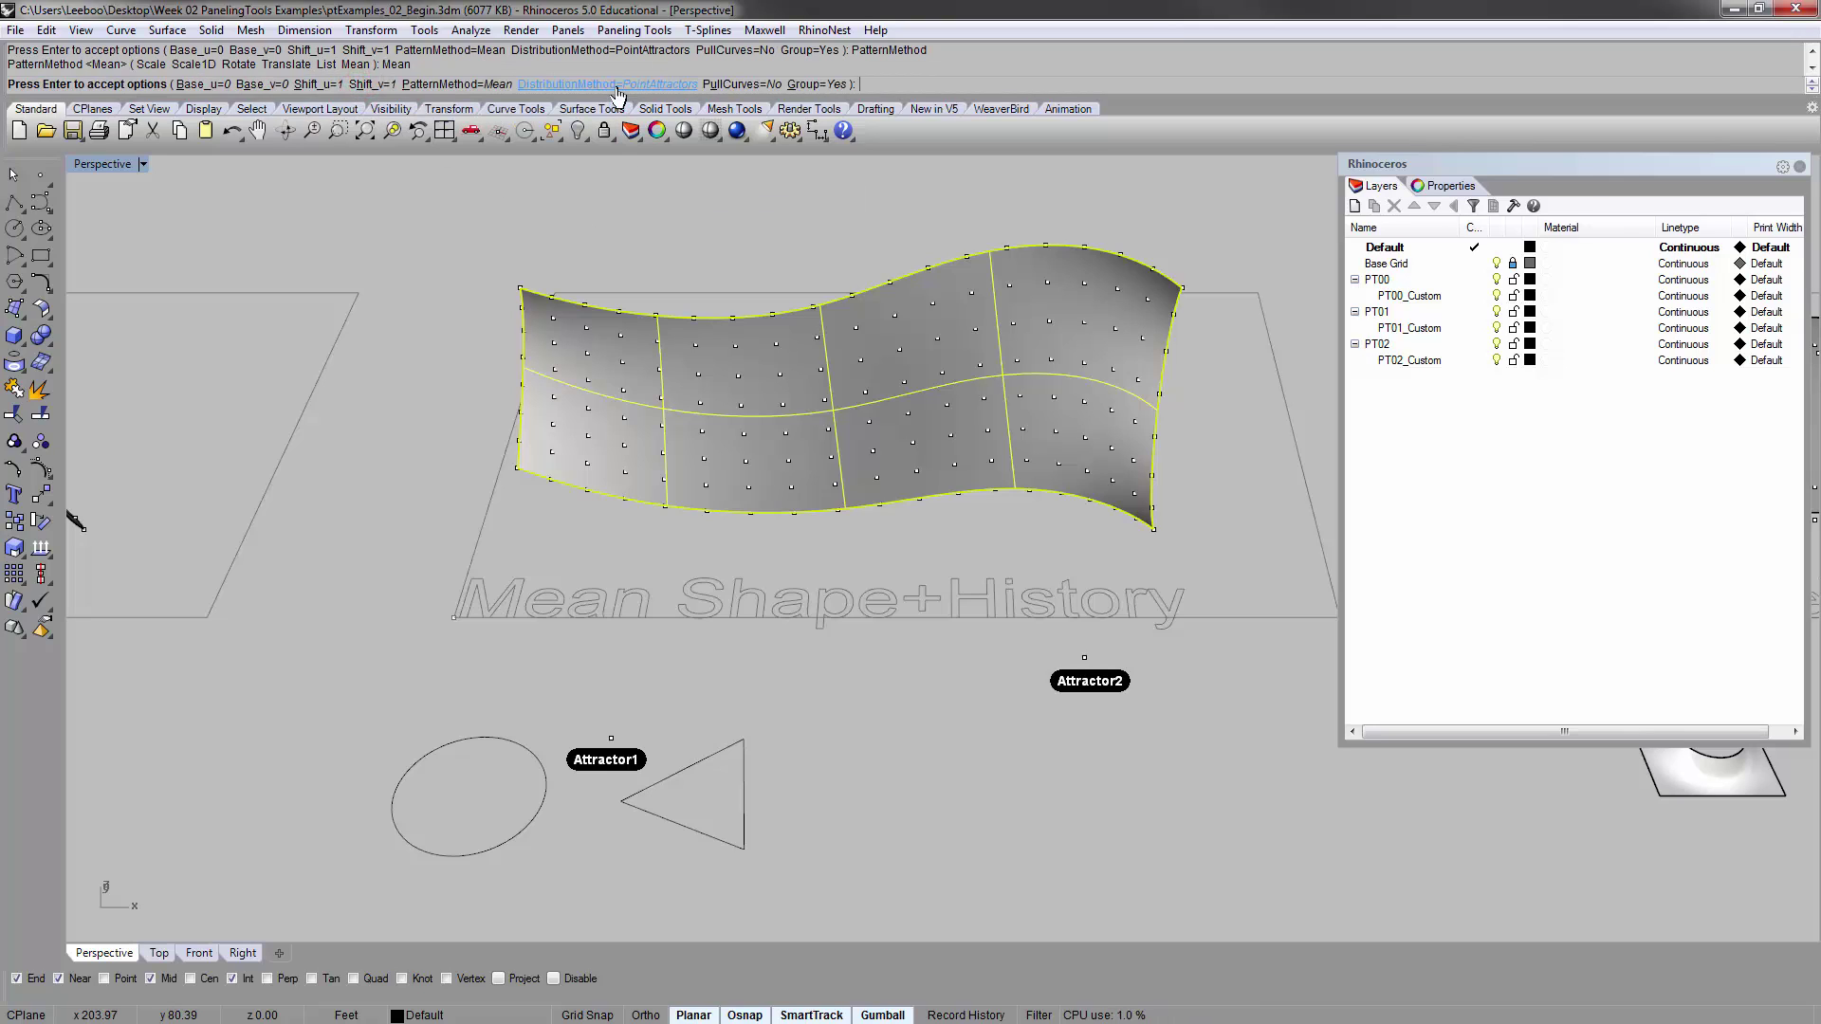
Accept the PointAttractors distribution and pick the Attractor1 and Attractor2 points as attractors
right_click(562, 214)
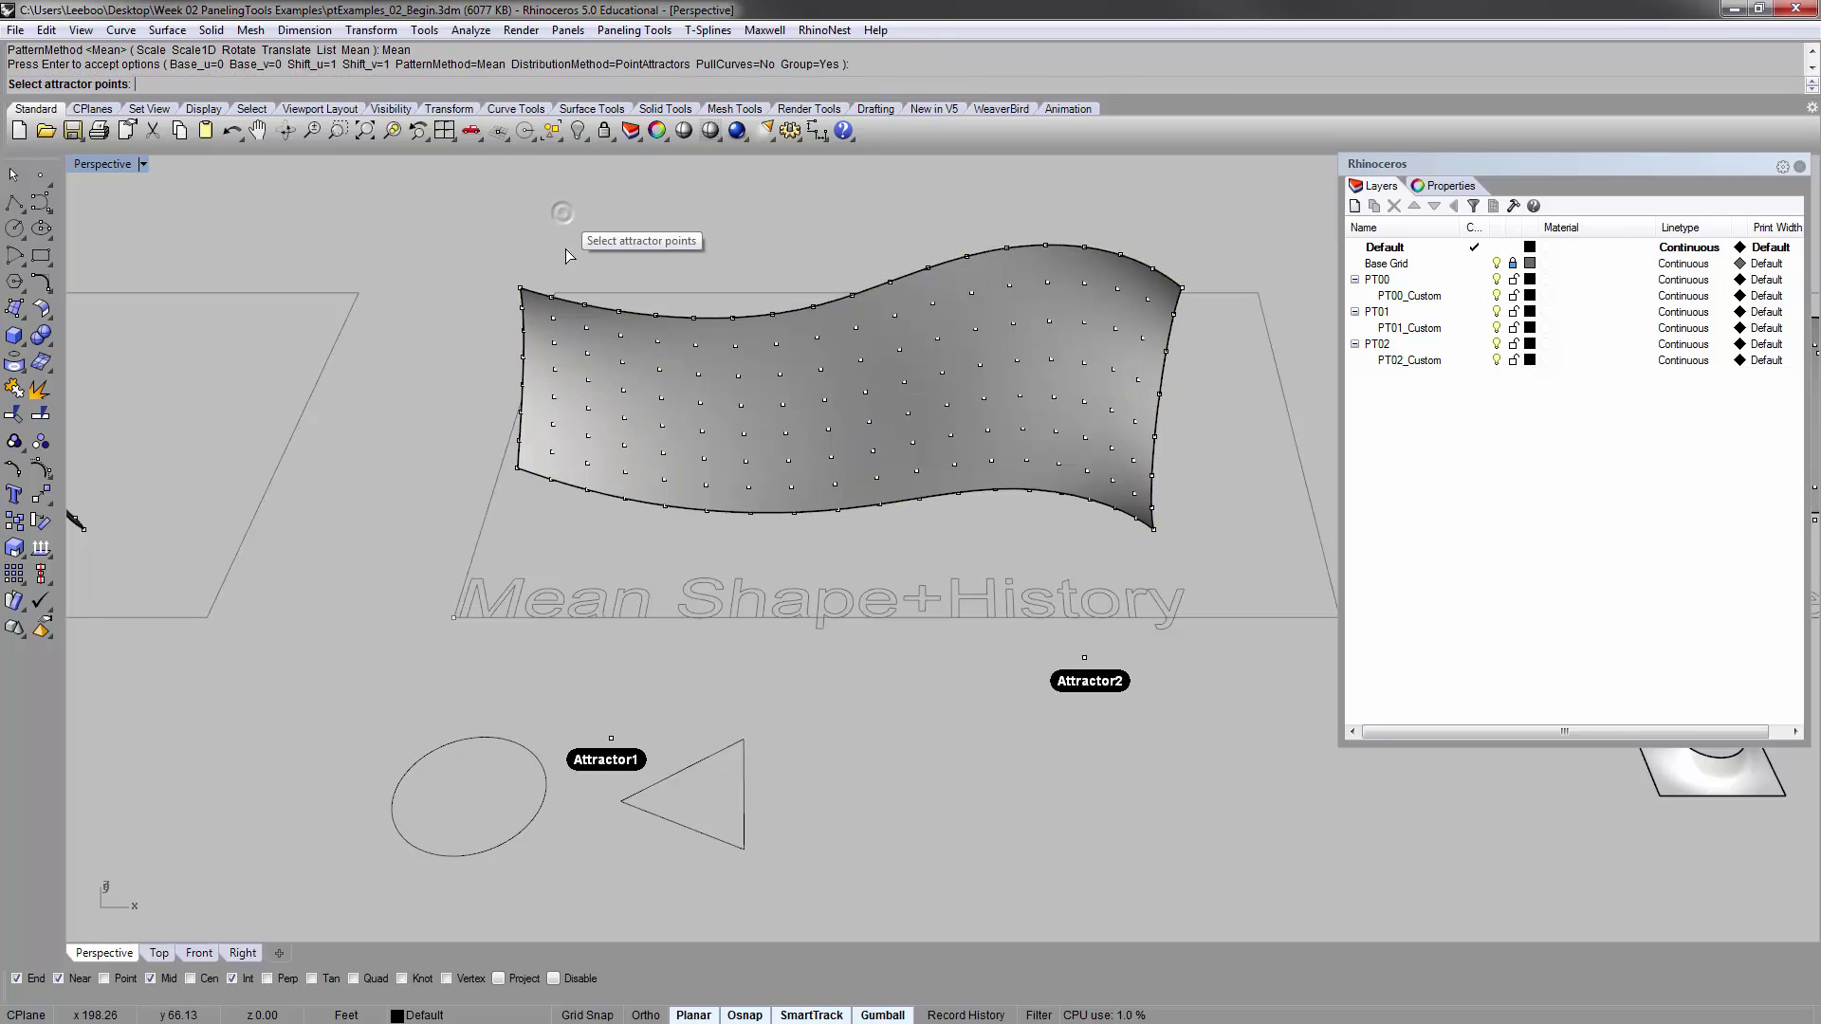
click(609, 734)
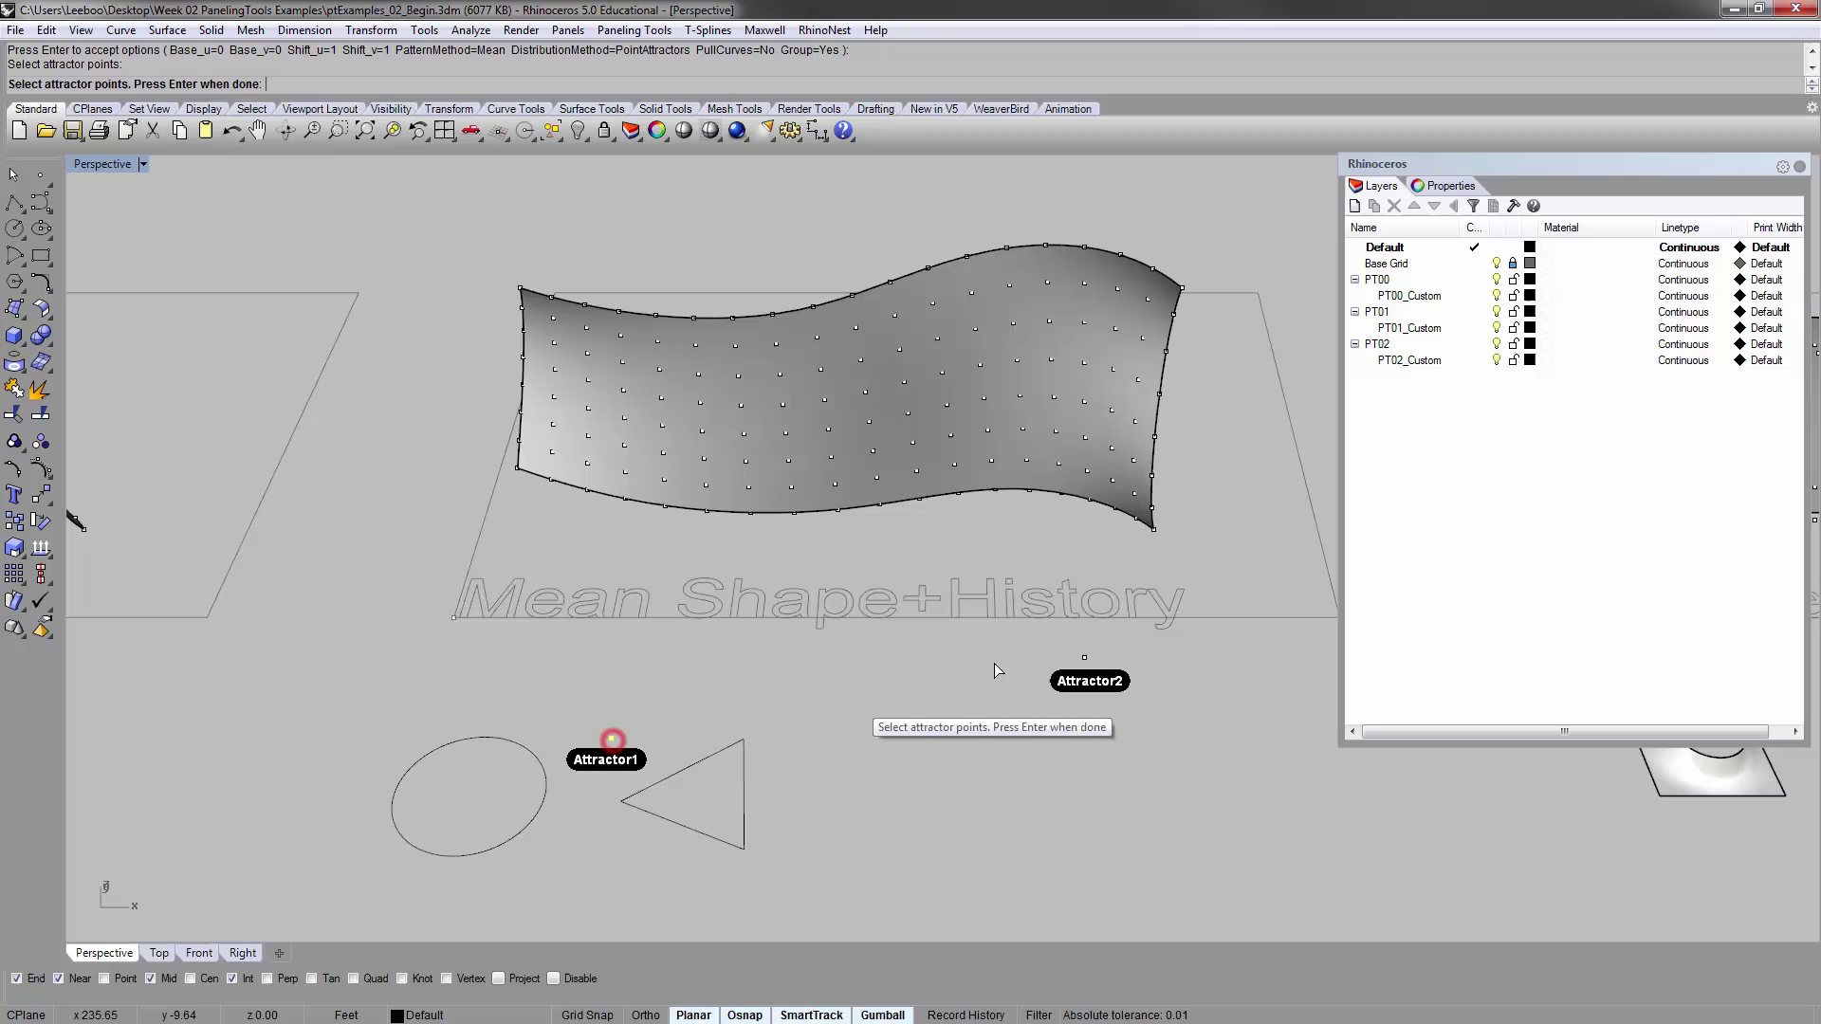
click(1084, 658)
right_click(812, 670)
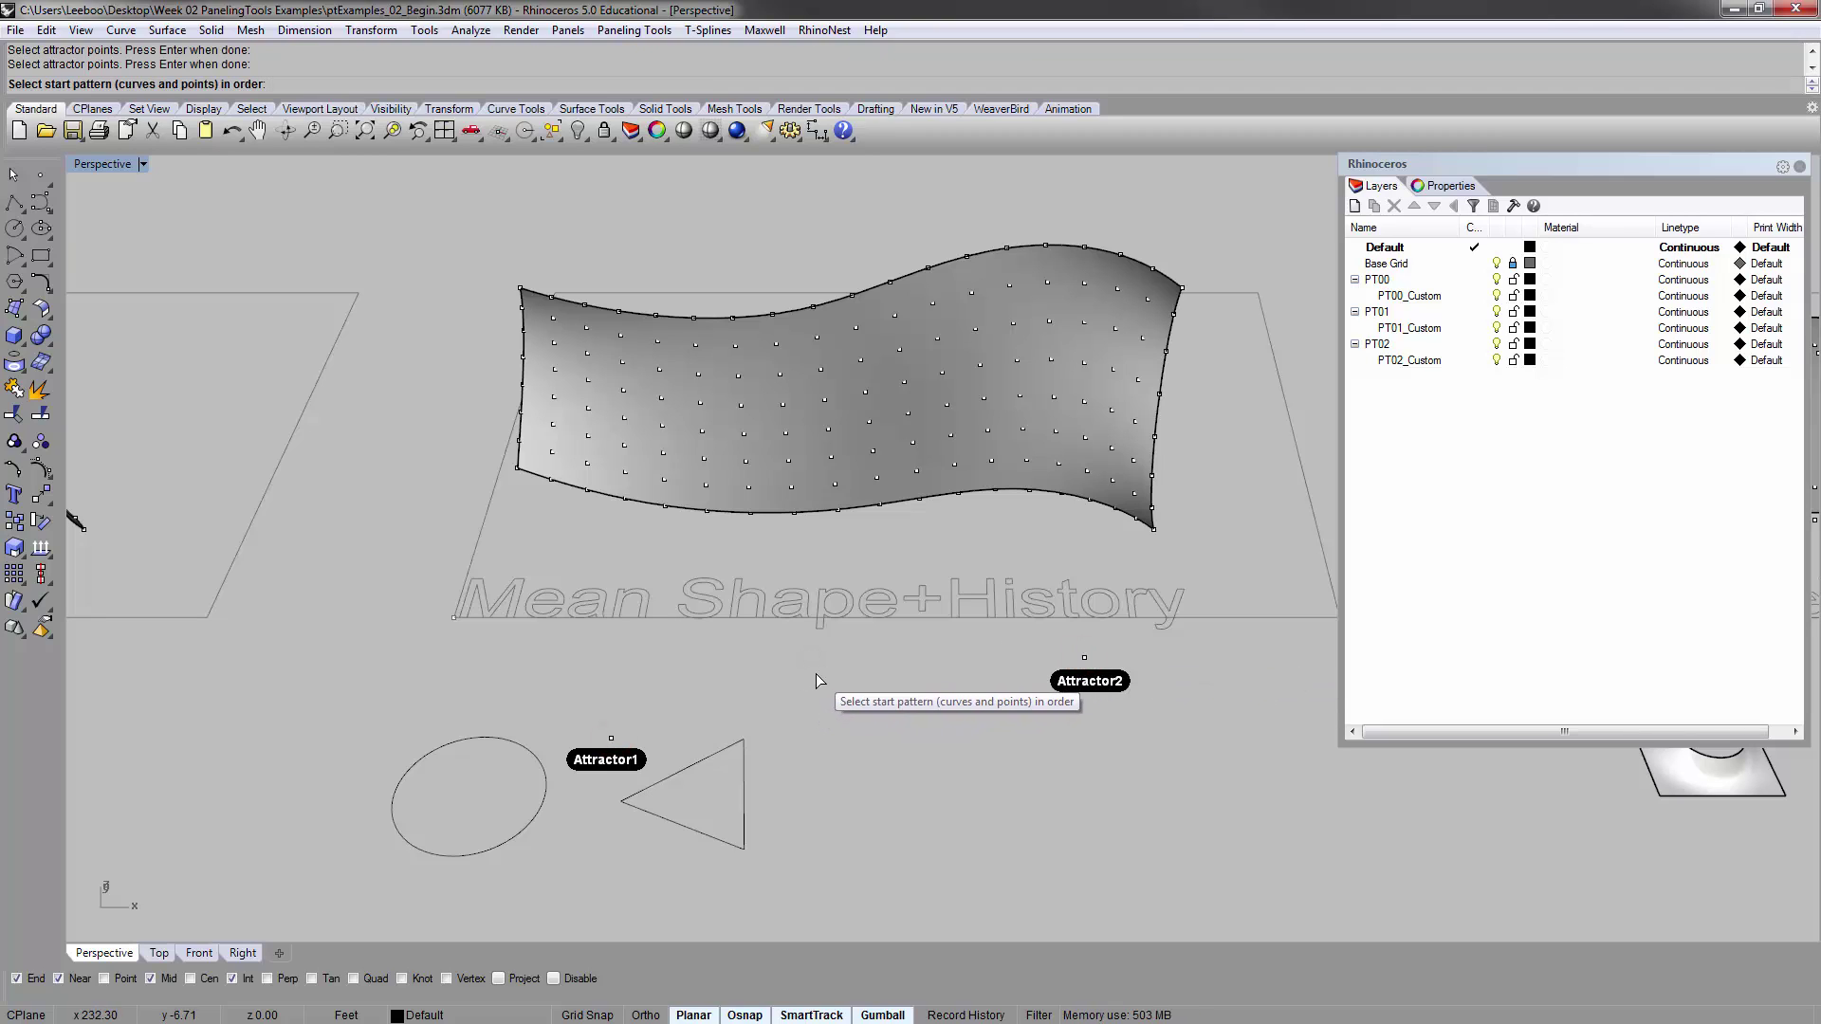
Panel the surface from the circle as start pattern to the triangle as end pattern, using the pattern bounding boxes, and inspect the result
click(450, 747)
right_click(428, 673)
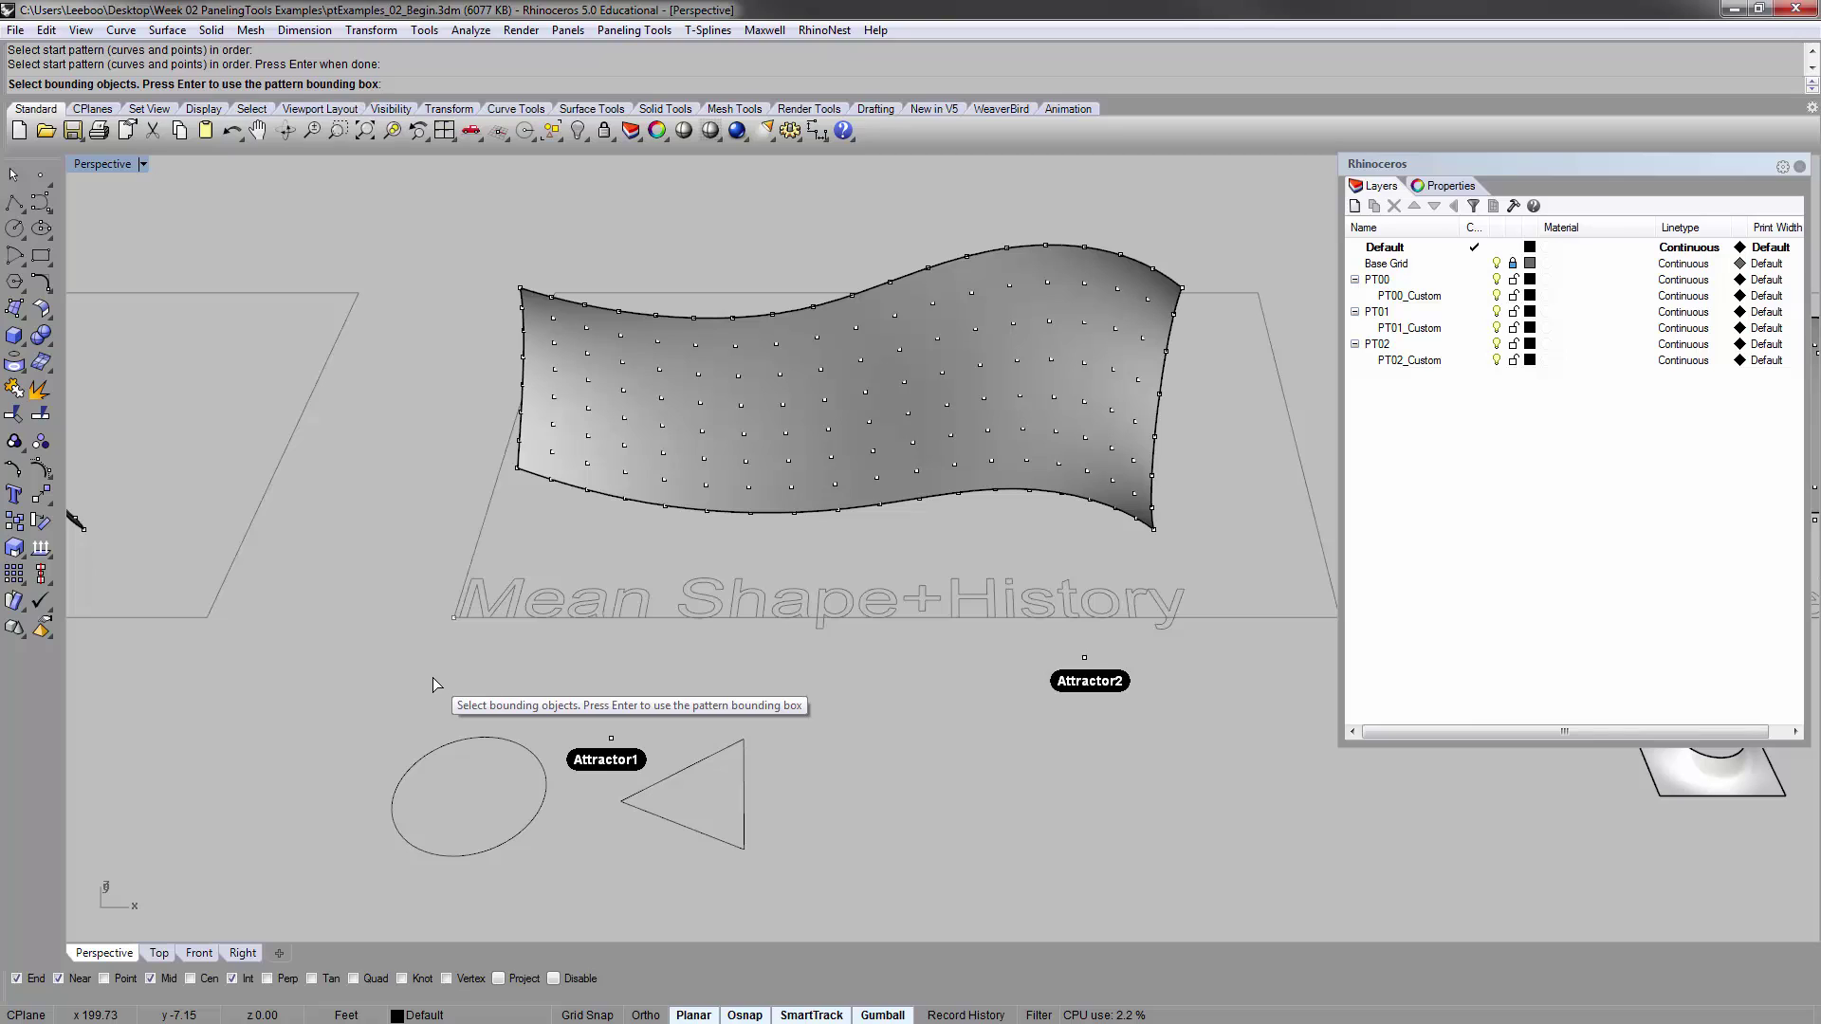
right_click(432, 677)
click(744, 740)
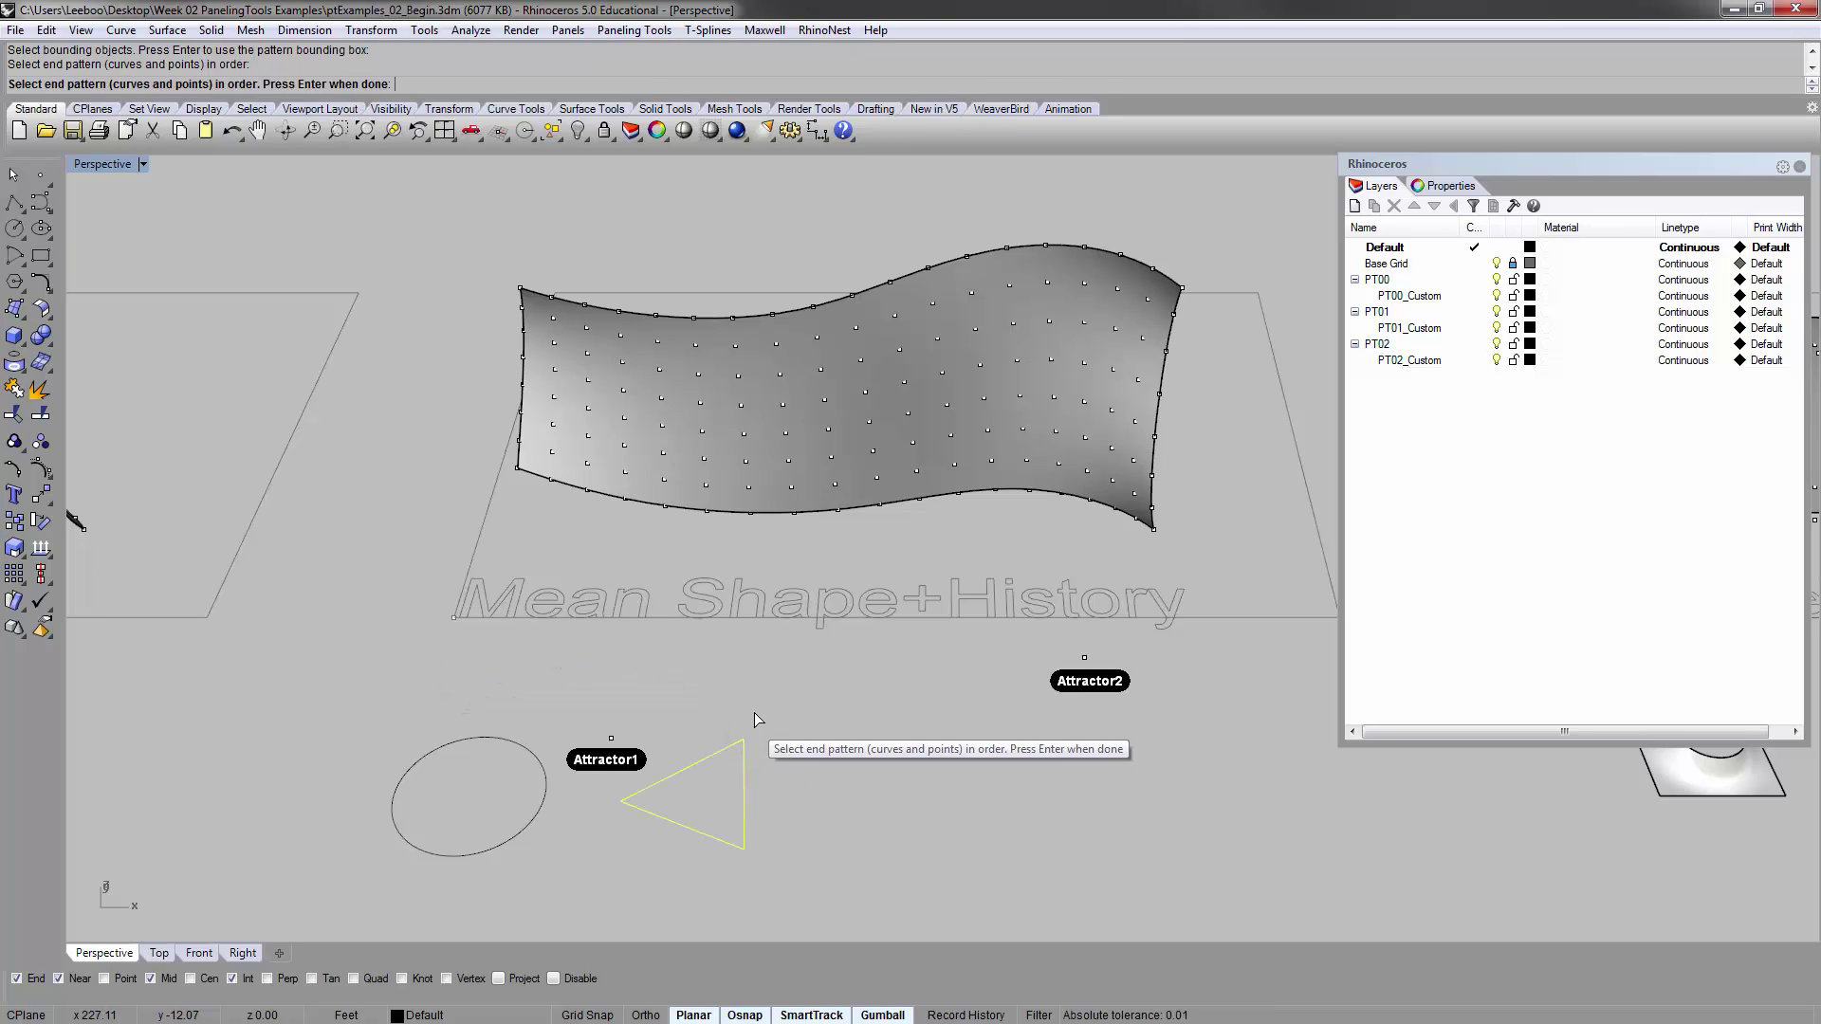
key(Return)
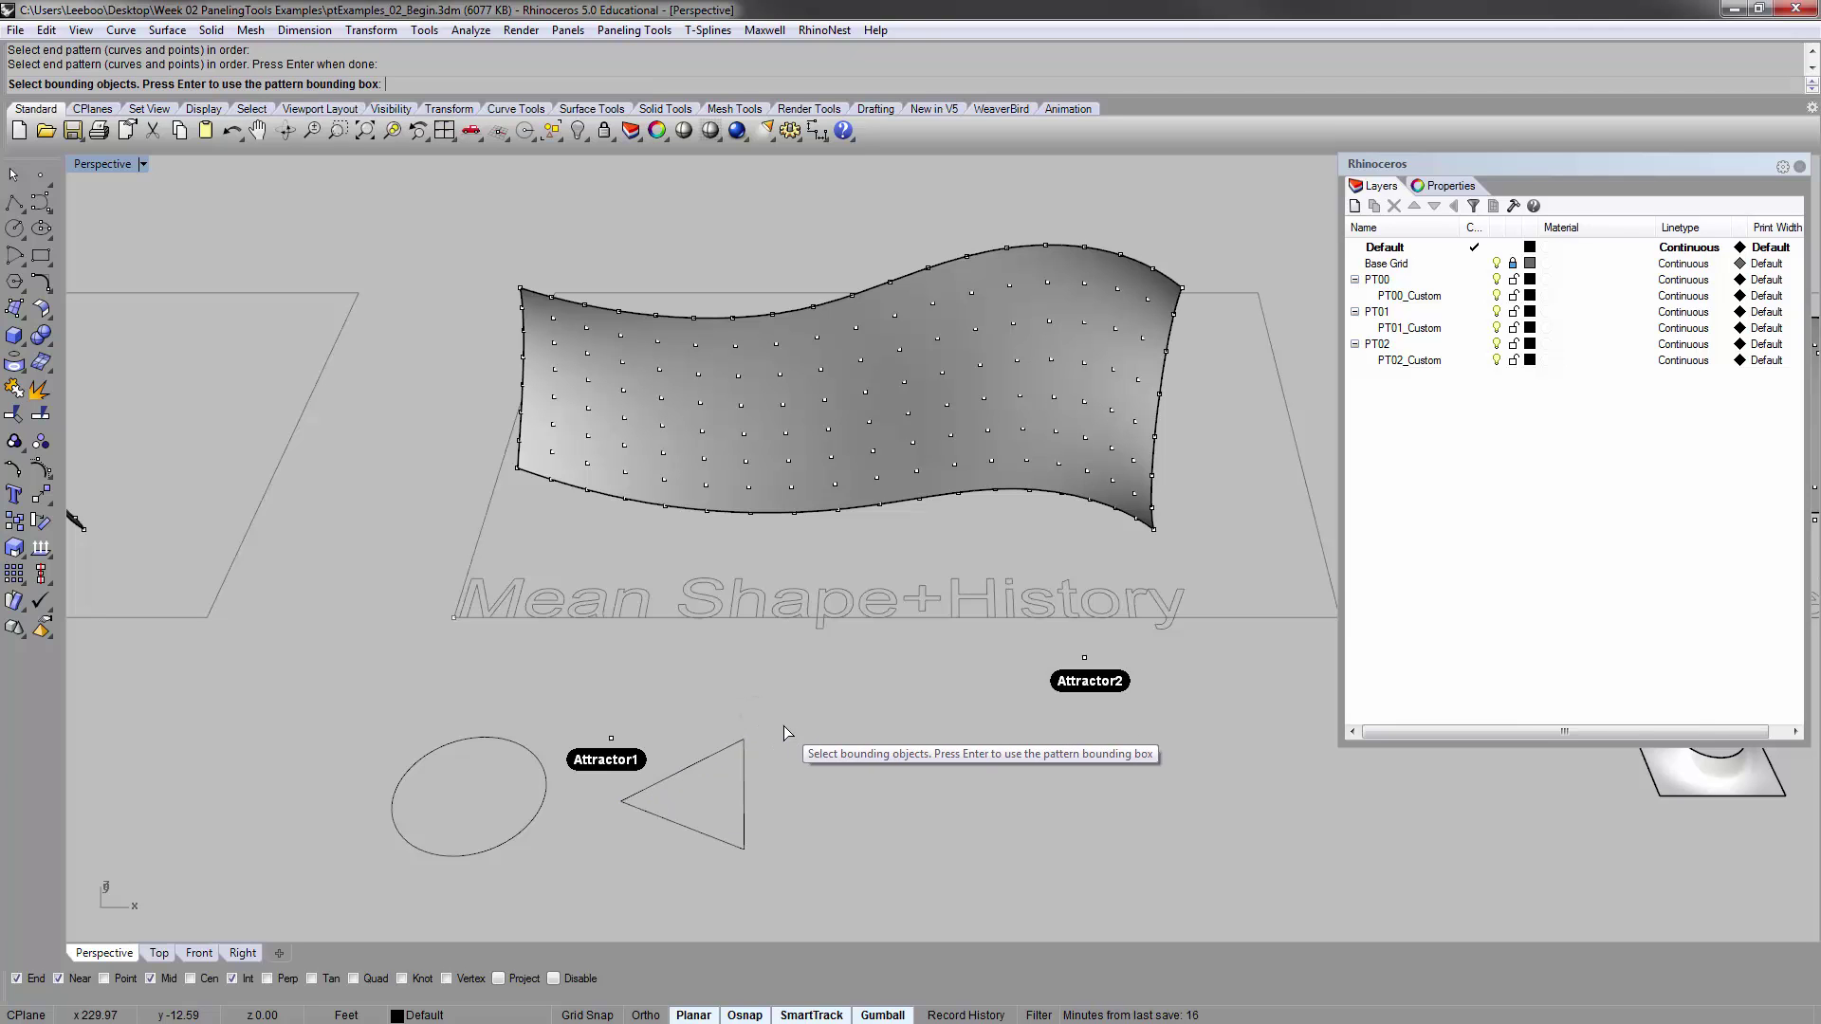
right_click(783, 725)
right_drag(794, 737, 607, 759)
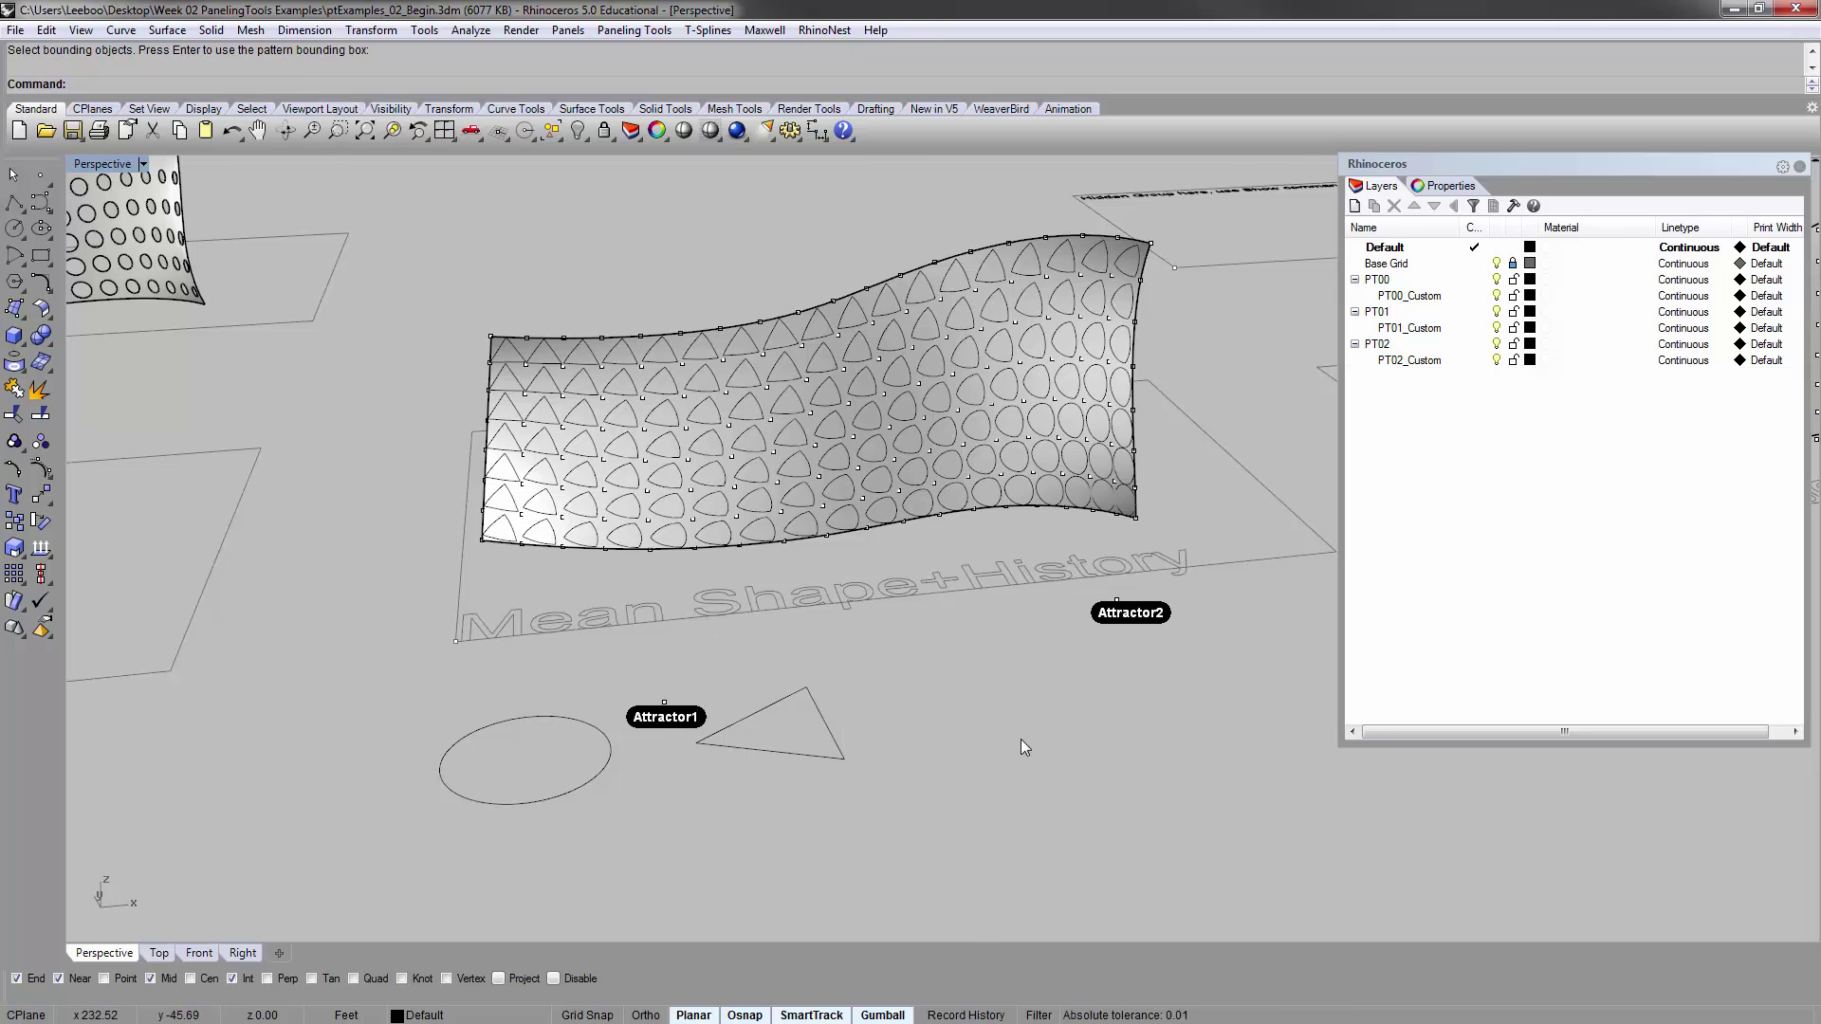
right_drag(978, 648, 963, 686)
right_drag(948, 837, 940, 806)
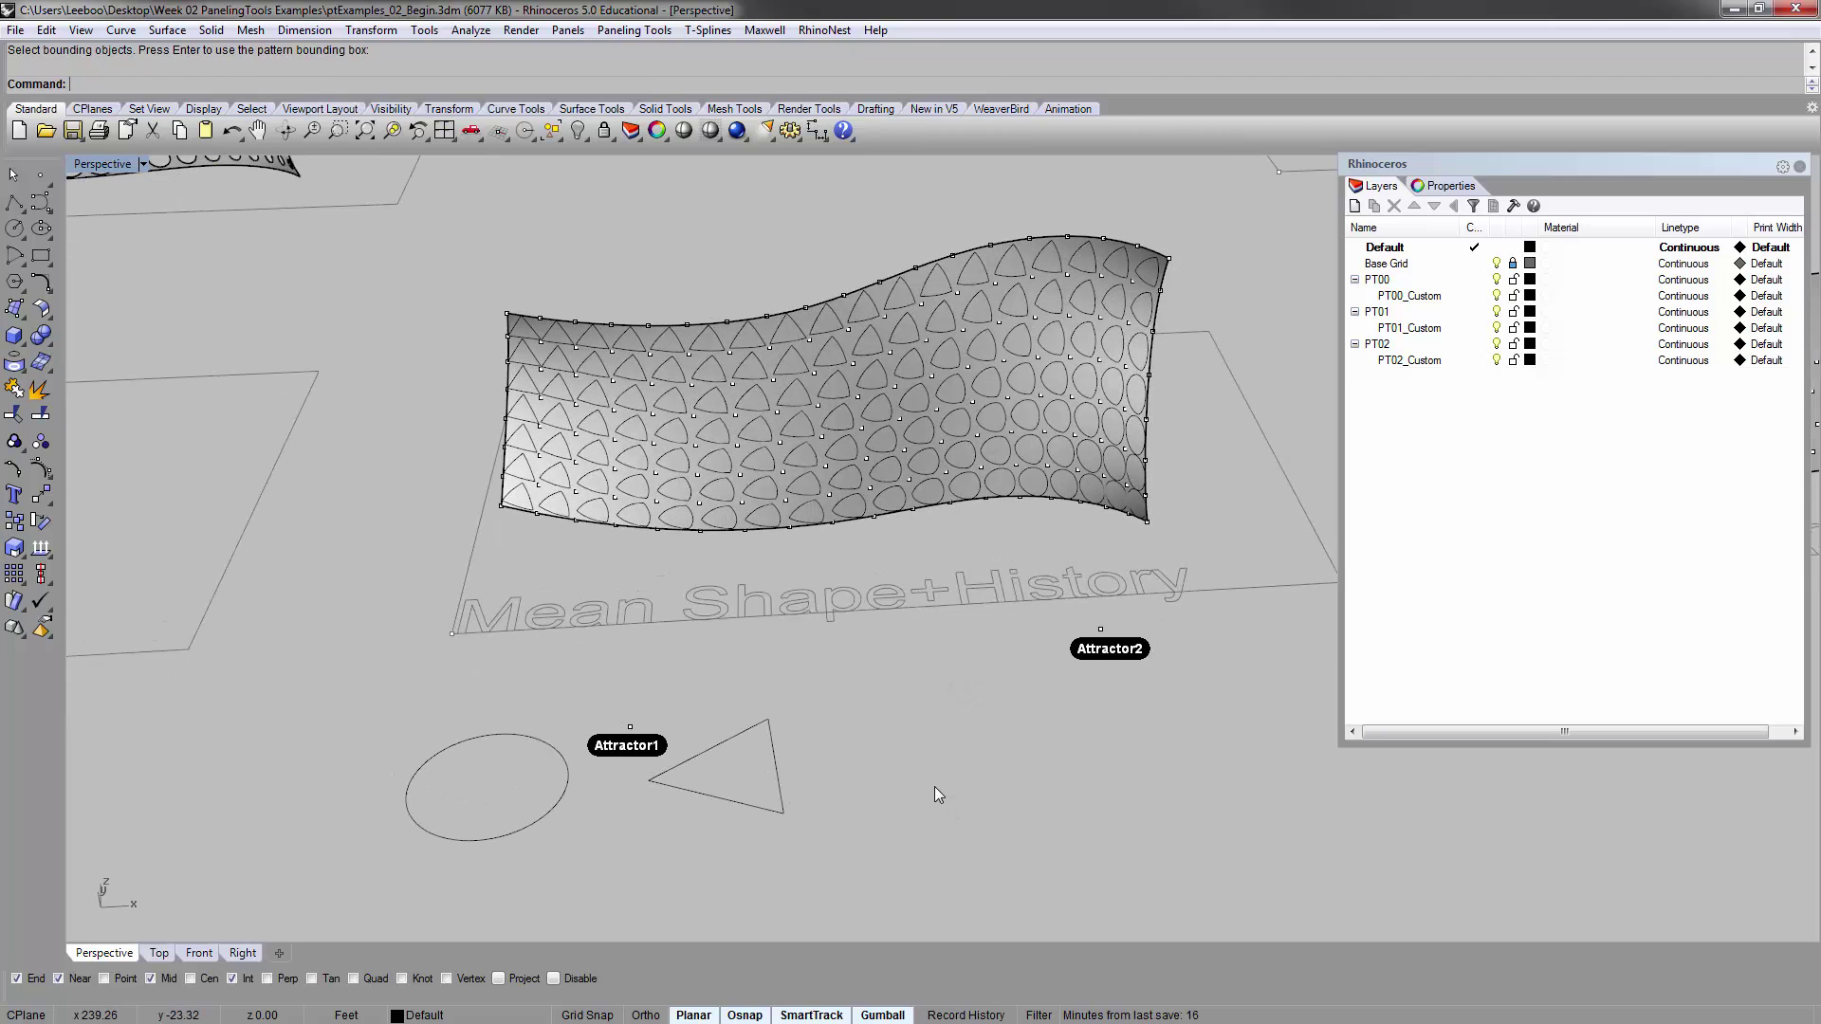
right_drag(975, 692, 967, 682)
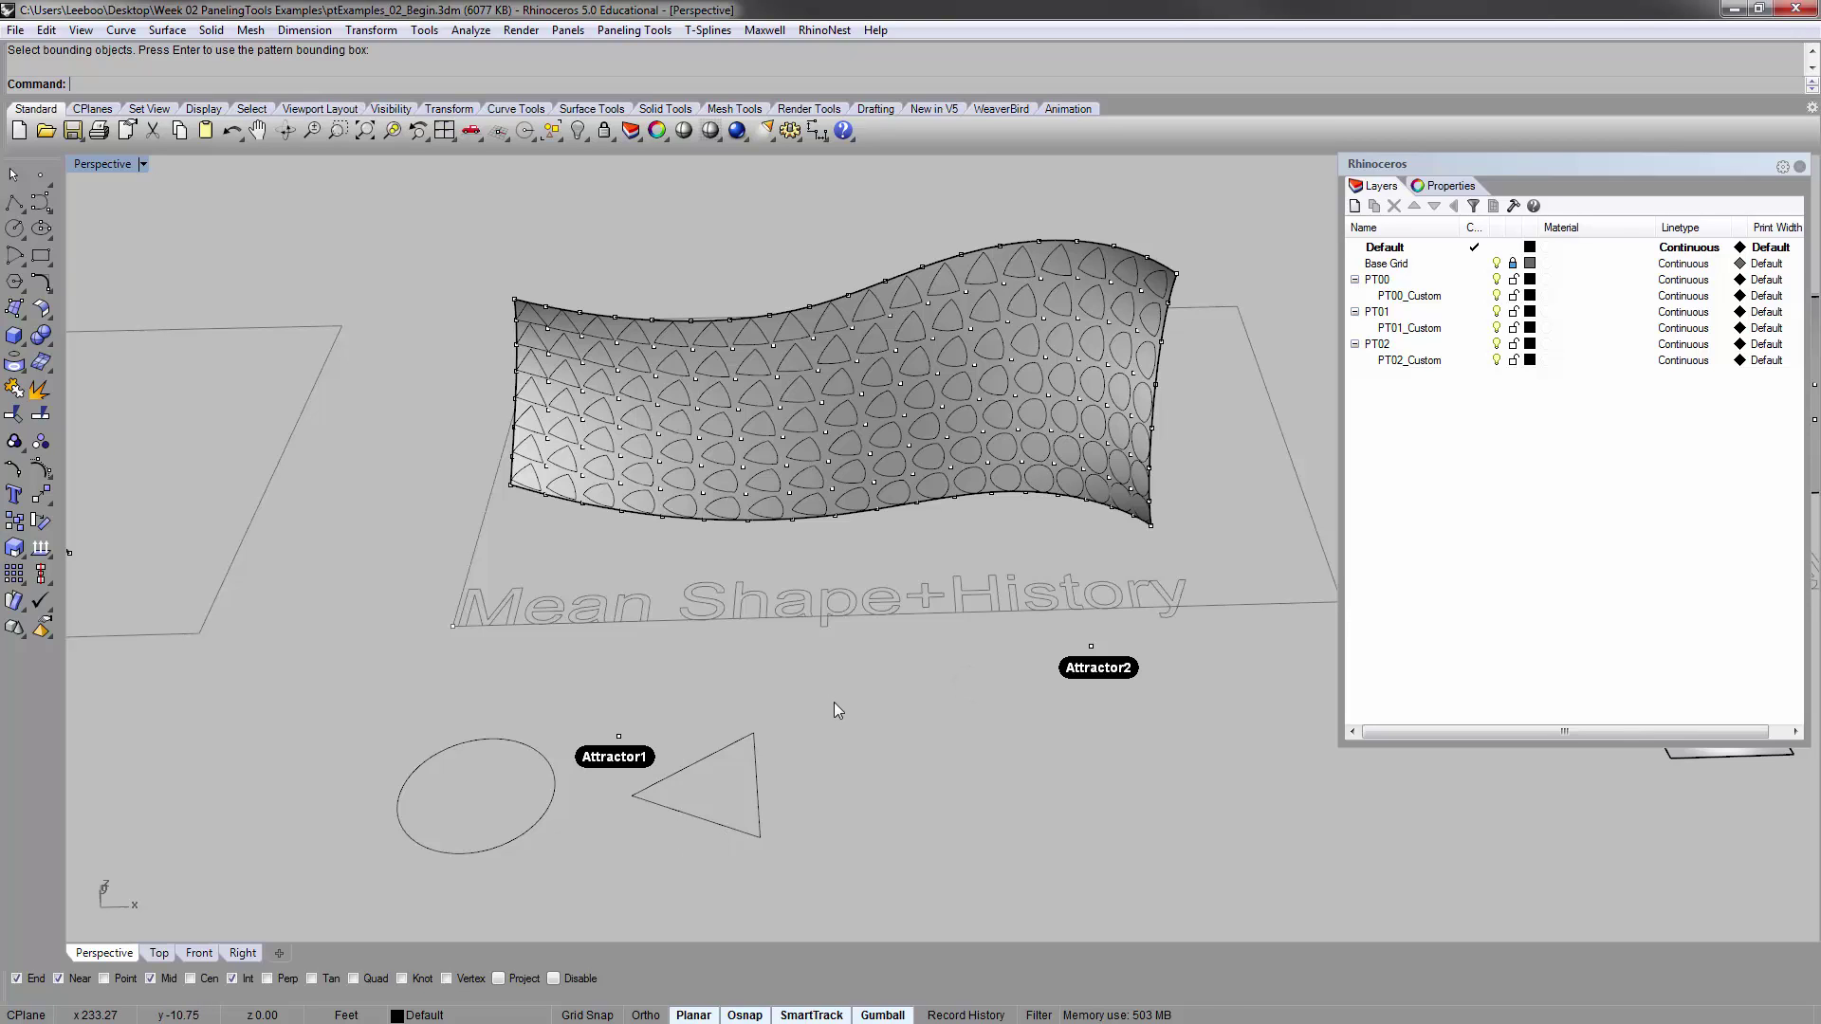
Undo the paneling and rerun ptPanelGridCustomVariable with Record History on, using the same points grid and base surface
key(ctrl+z)
click(966, 1016)
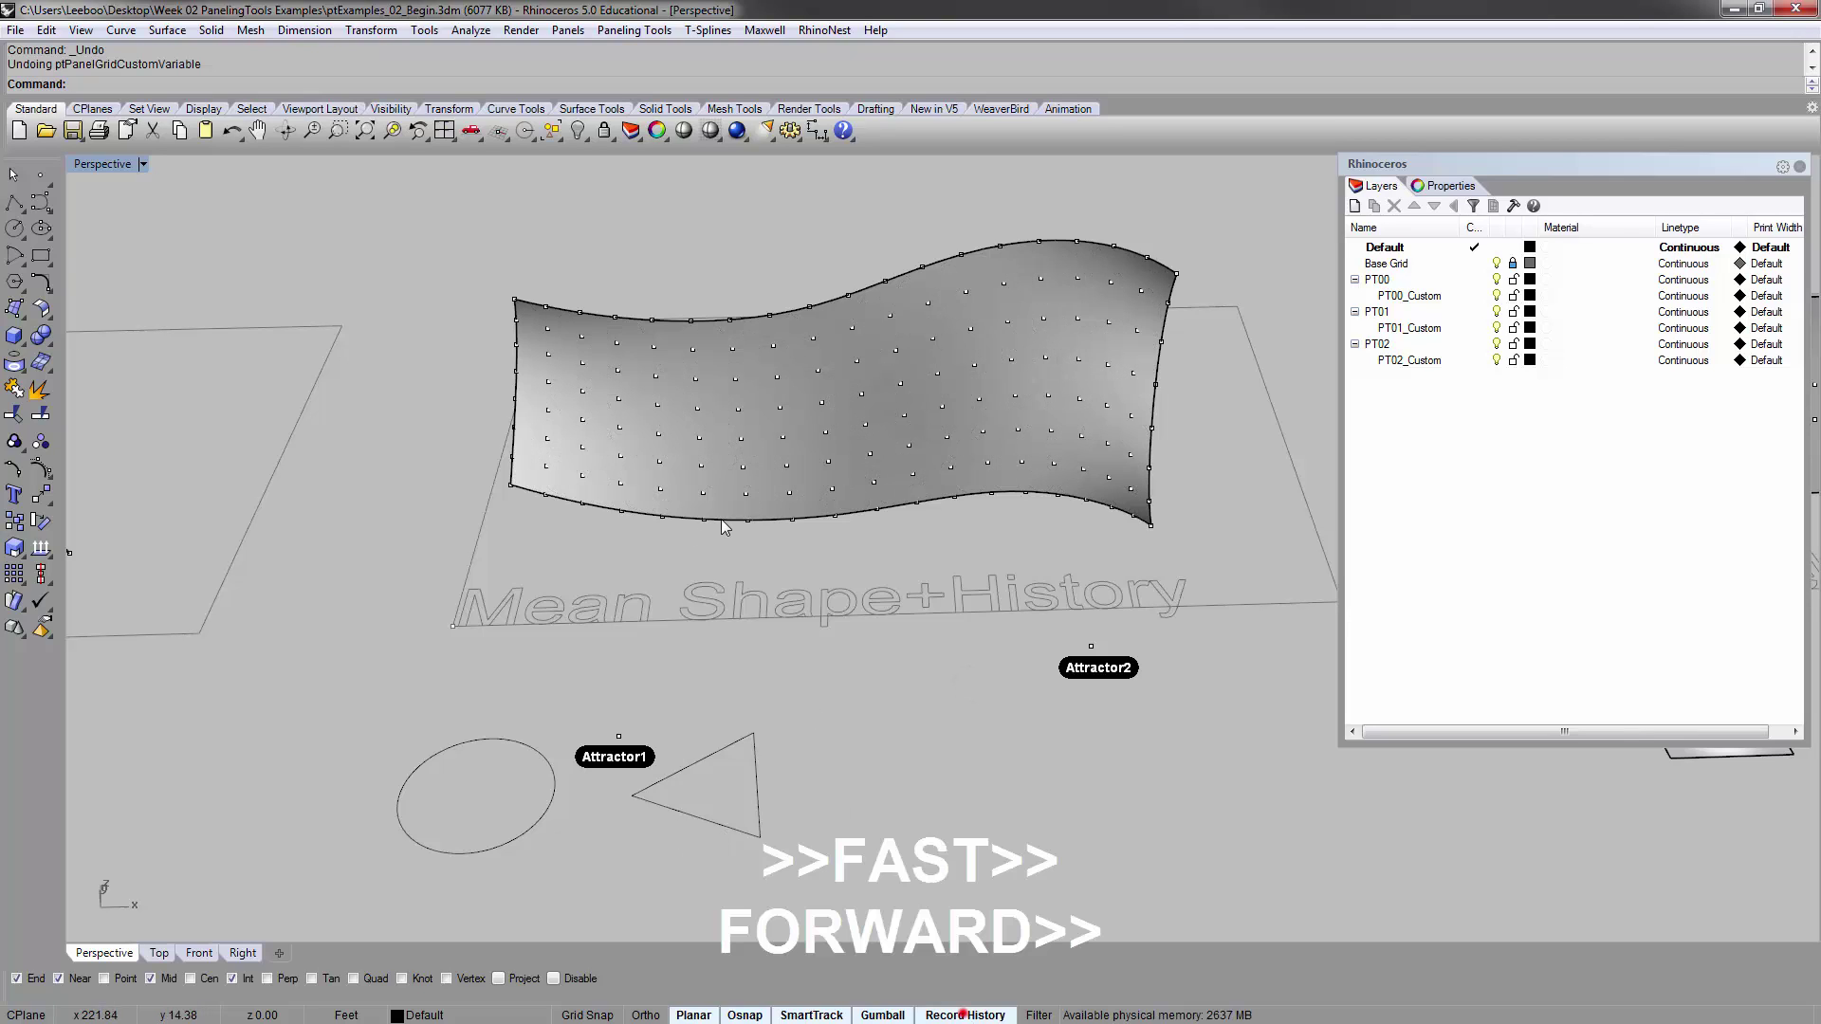
key(Return)
click(654, 372)
key(Return)
click(679, 374)
key(Return)
Panel the surface with both attractor points, the circle as start pattern and the triangle as end pattern, using the pattern bounding boxes
click(618, 736)
click(1090, 646)
right_click(546, 641)
click(528, 743)
right_click(483, 671)
right_click(483, 672)
click(744, 746)
right_click(771, 690)
right_click(772, 691)
Move the Attractor2 point toward the surface's front edge and then out to the open area in front of its label
right_drag(789, 708, 763, 728)
click(613, 743)
click(1084, 660)
right_drag(1081, 668, 1169, 599)
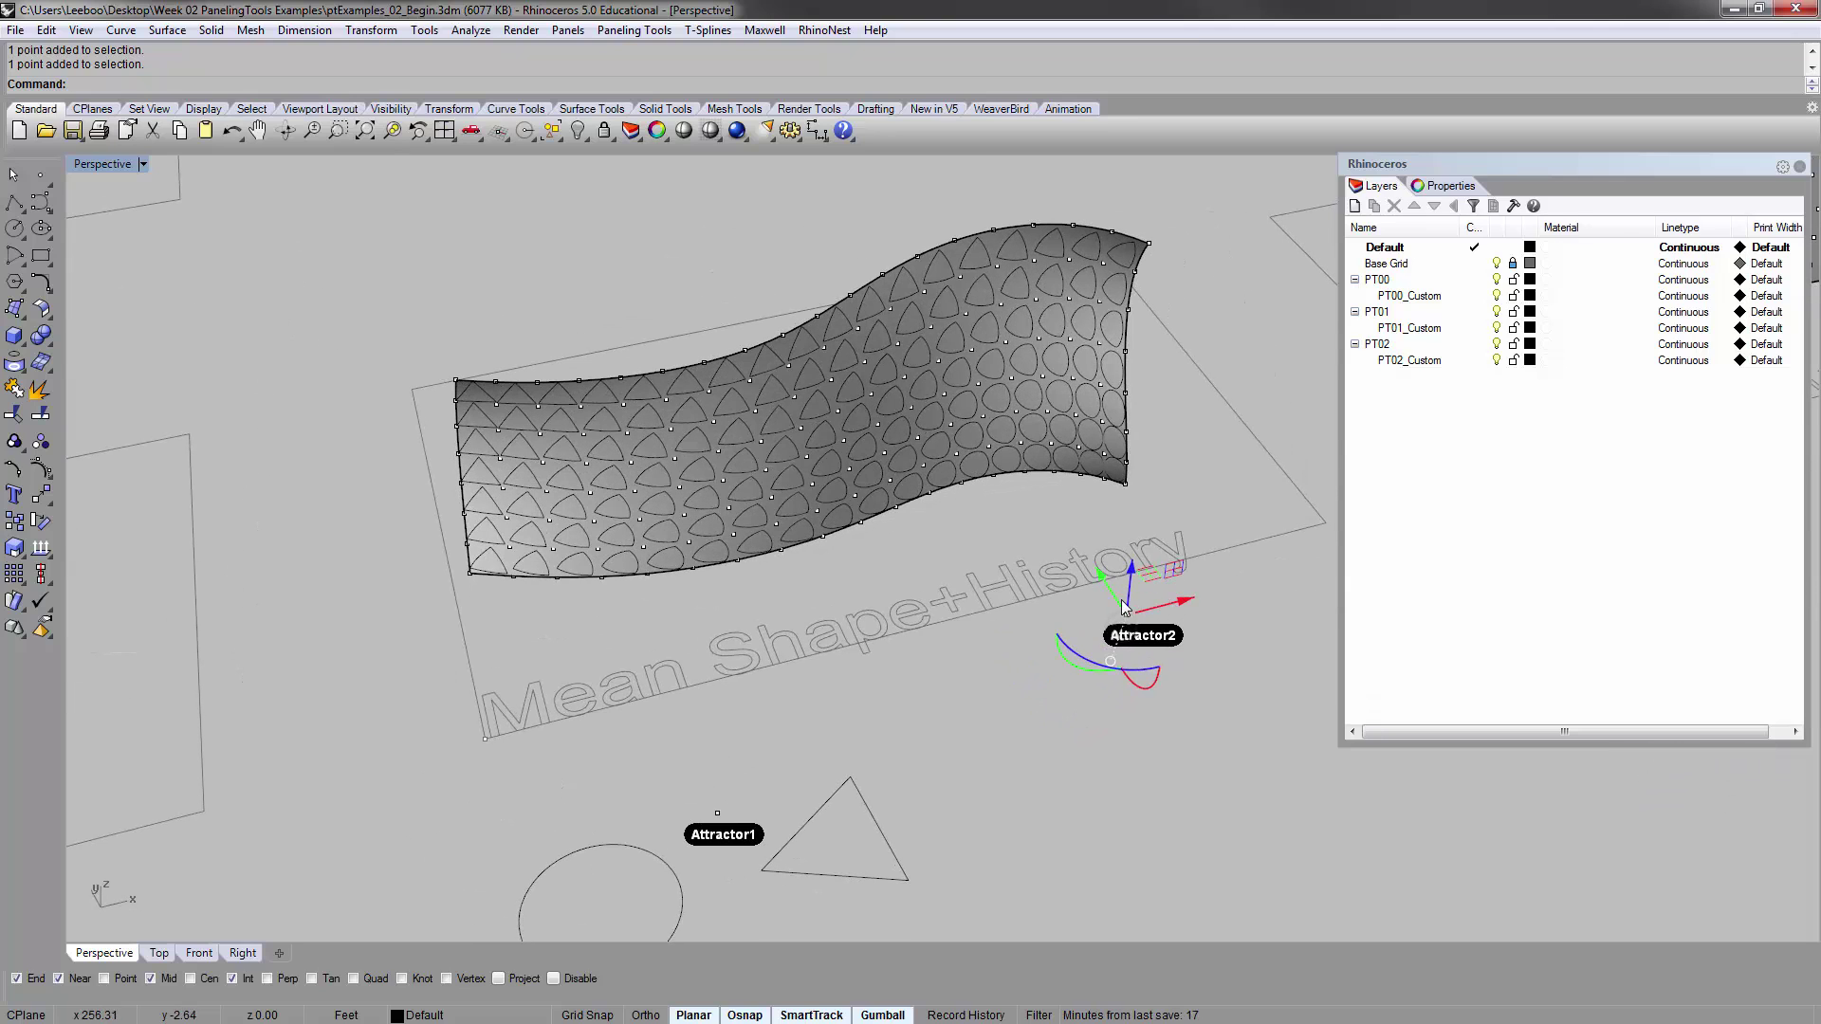
drag(1108, 586, 976, 459)
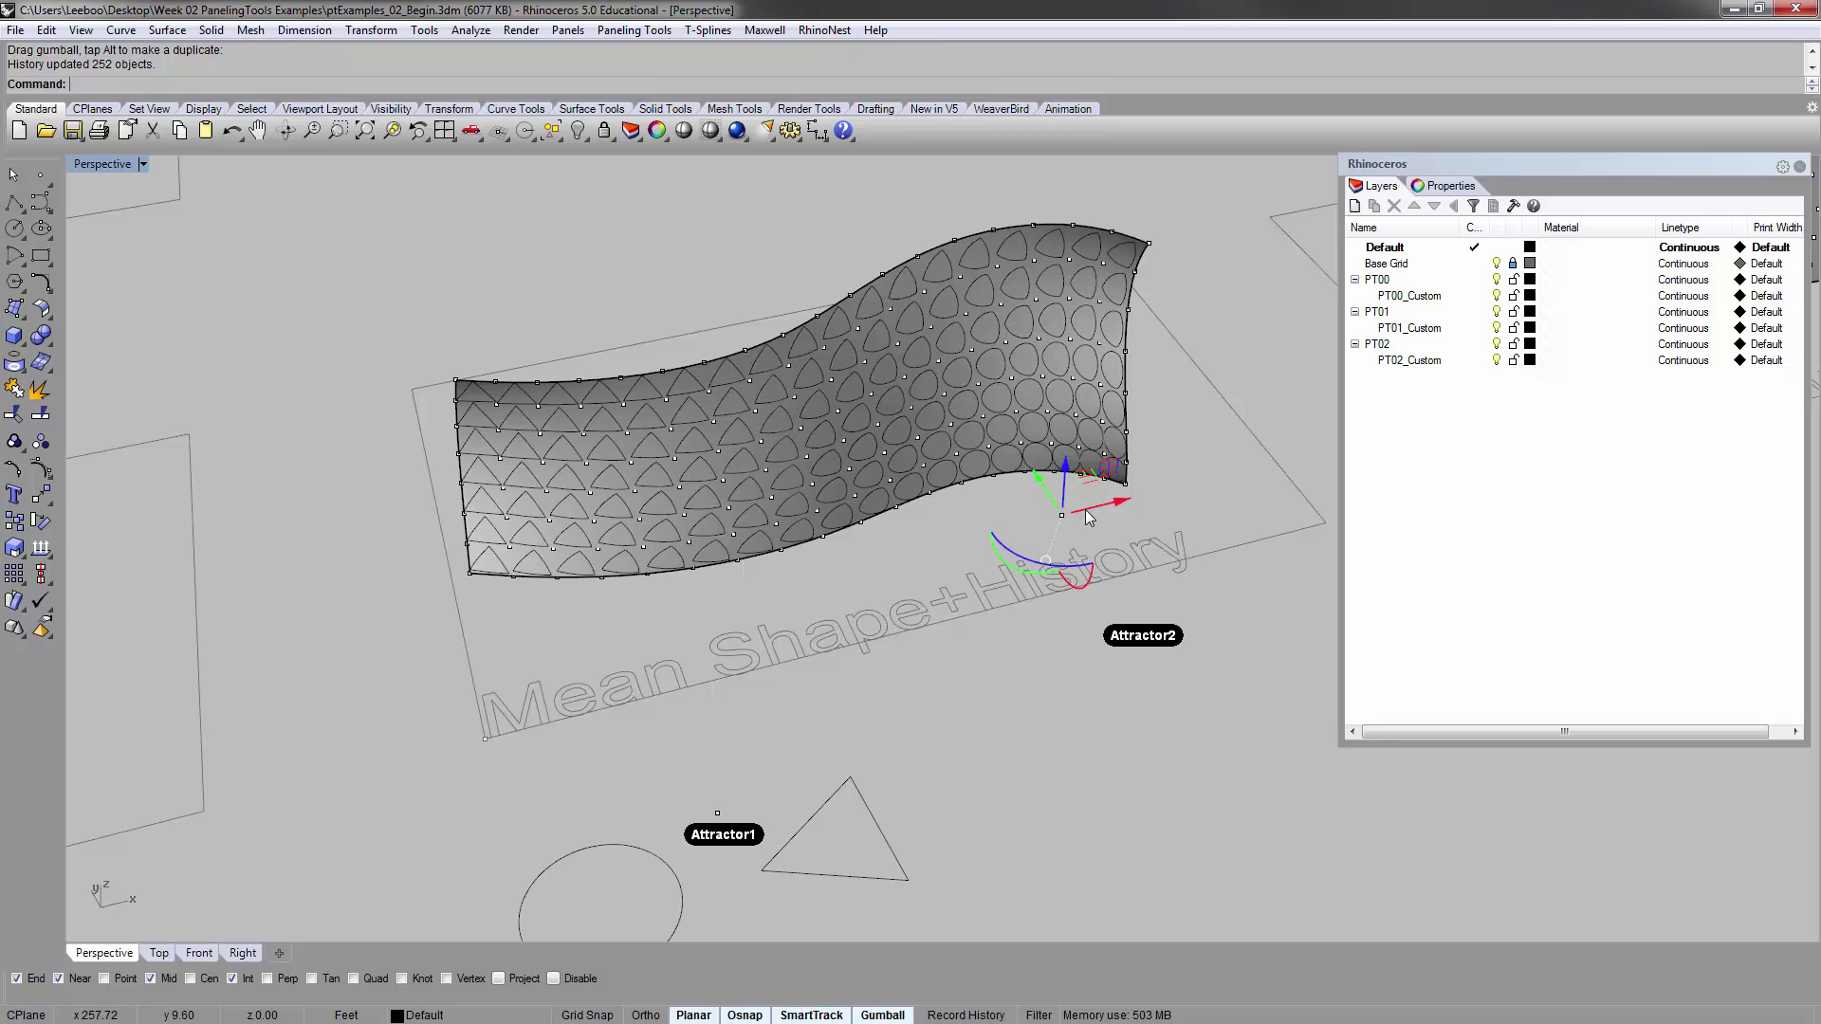
drag(1088, 517, 1193, 772)
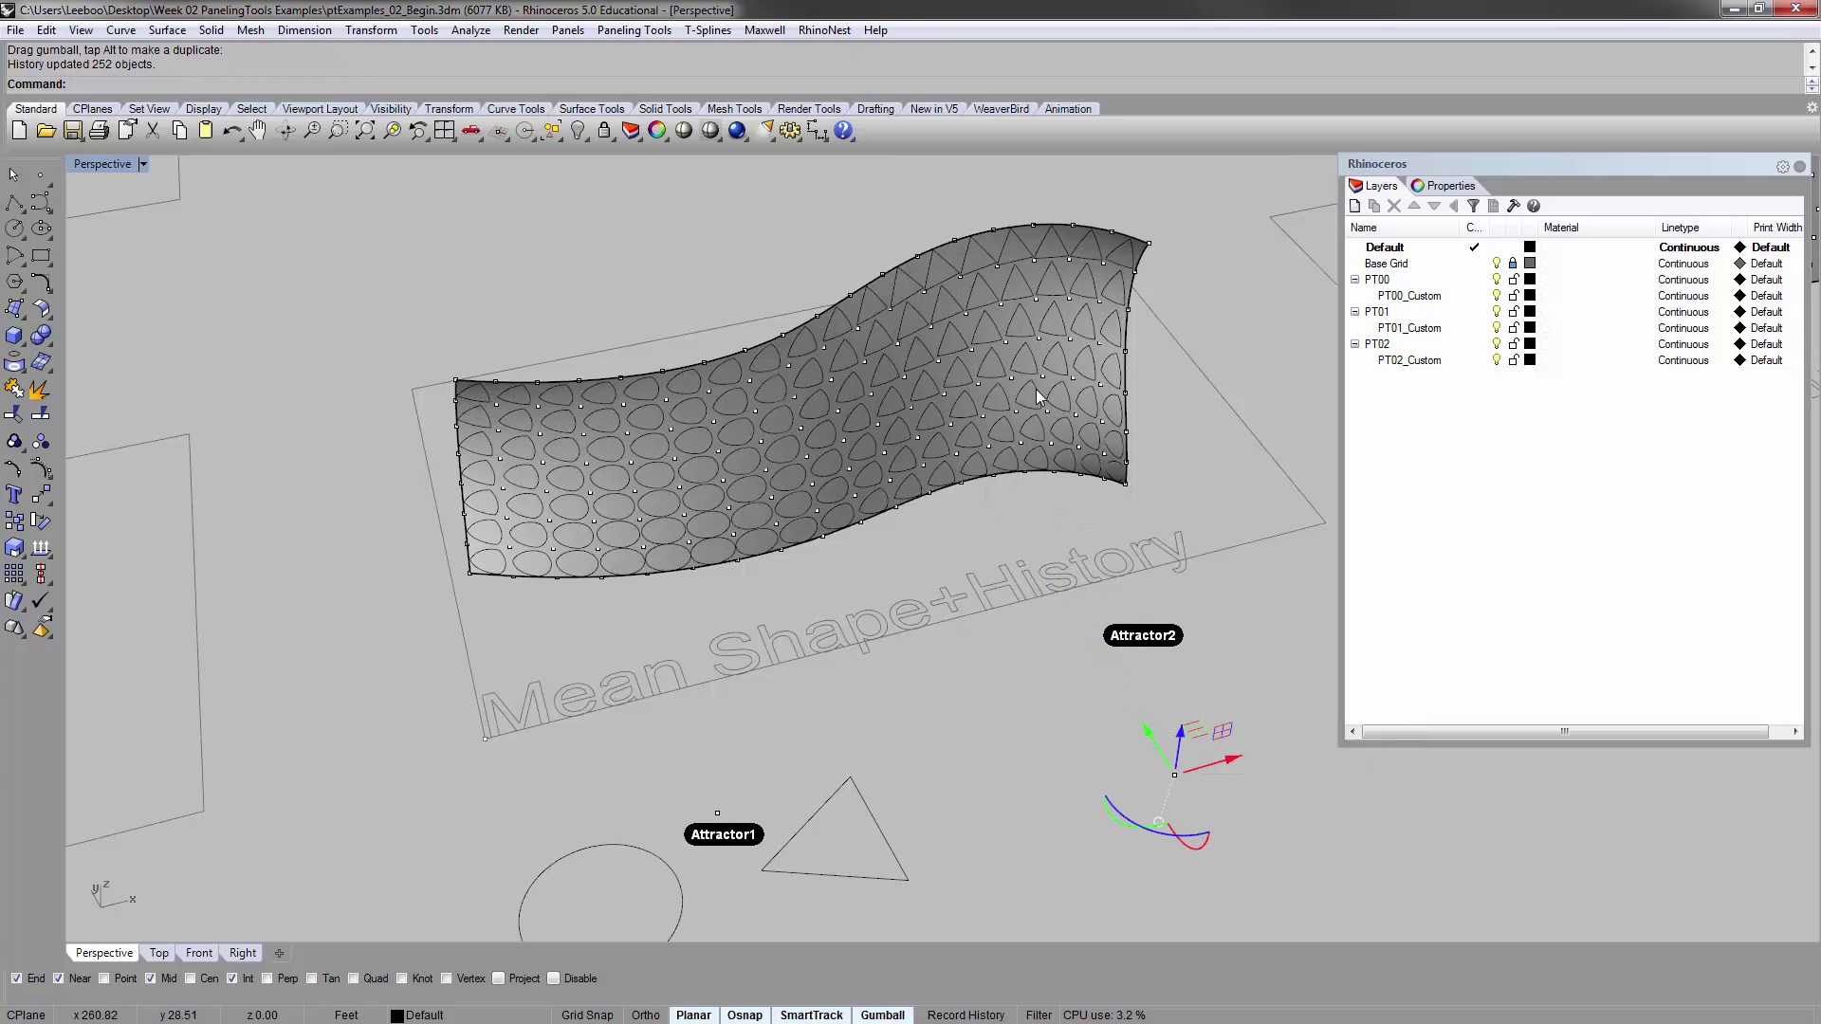
Move the Attractor1 point in behind its label, close to the surface's front edge above the Mean Shape+History text
right_drag(1052, 403, 597, 558)
click(631, 766)
drag(598, 558, 790, 472)
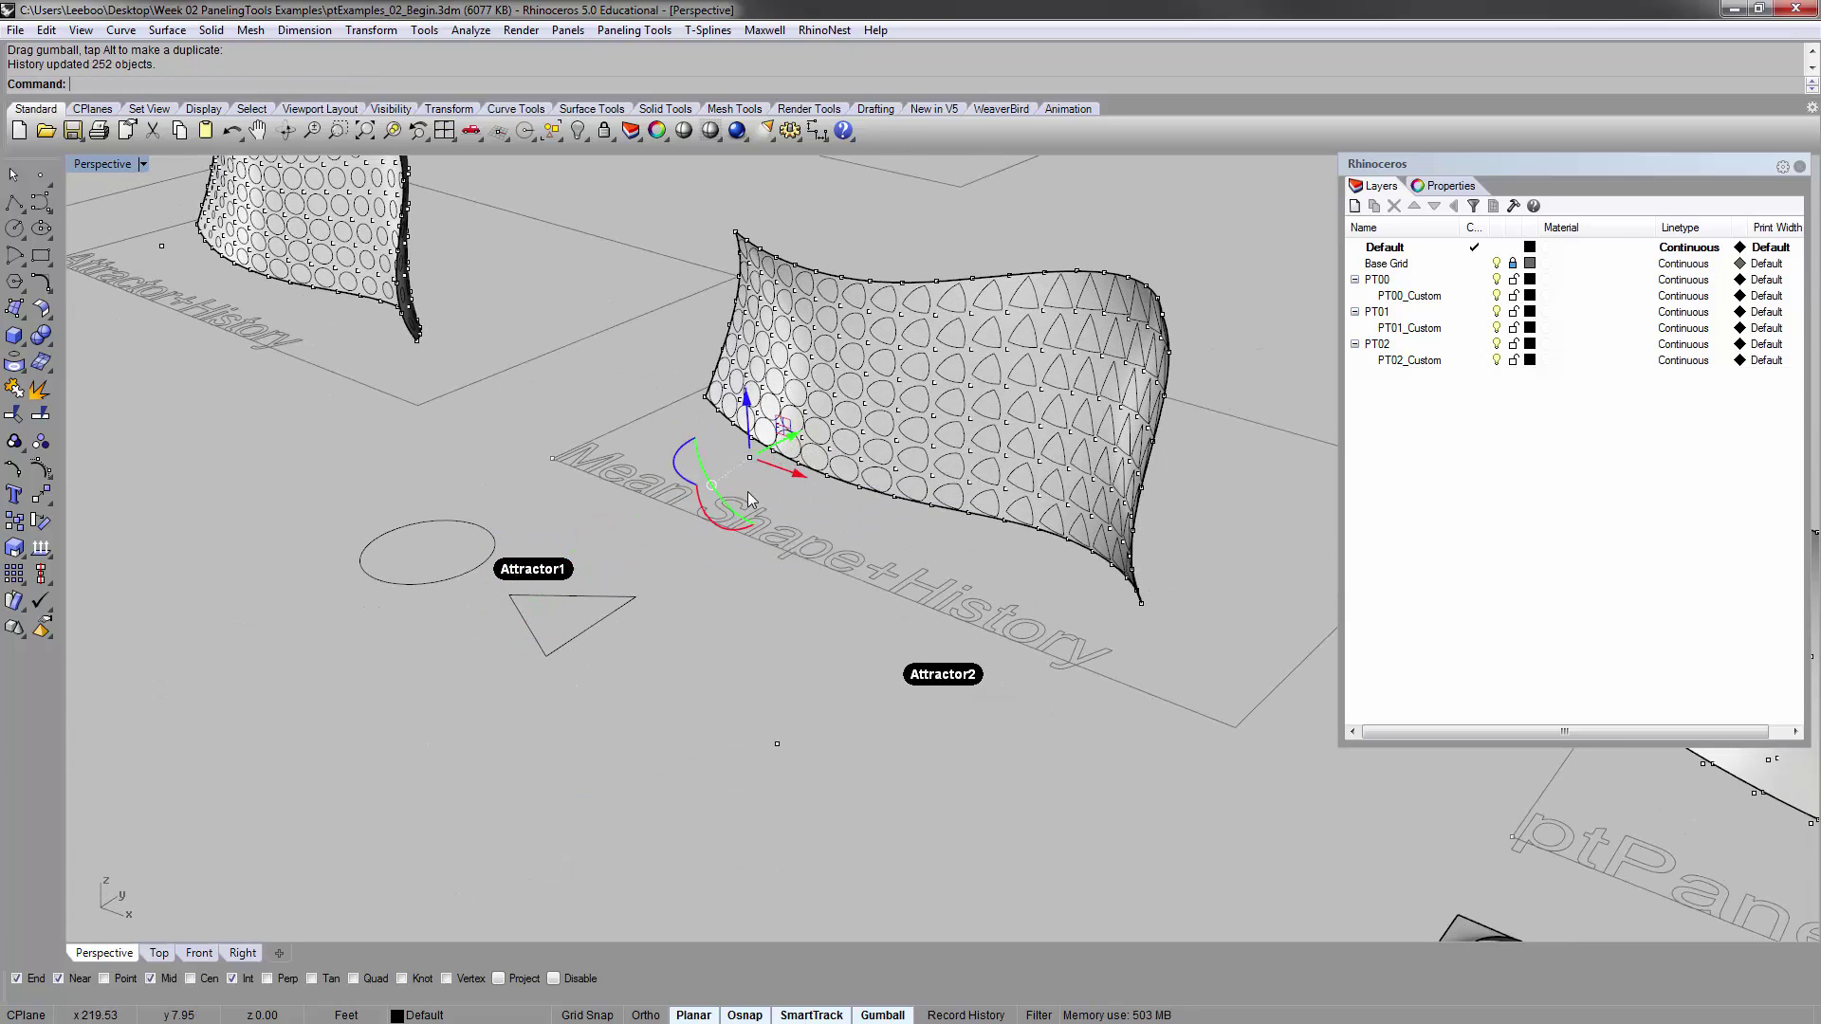
right_drag(772, 453, 663, 517)
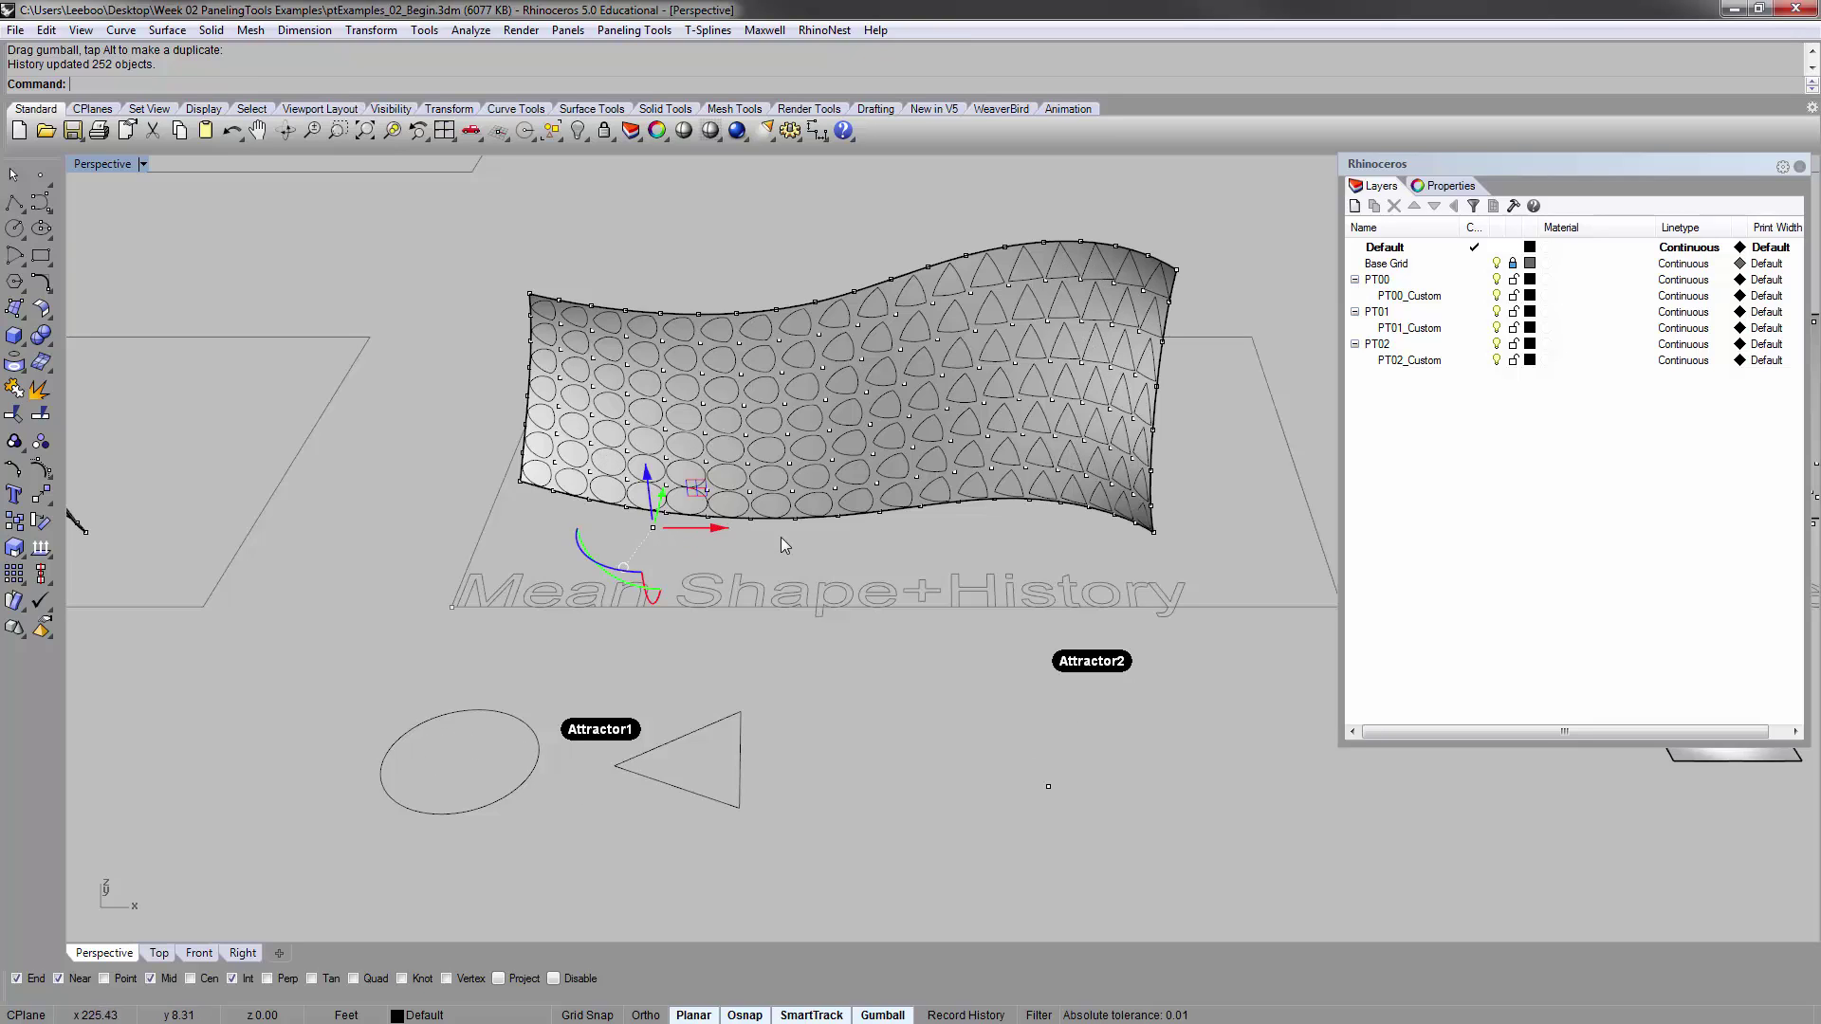
right_drag(802, 523, 813, 484)
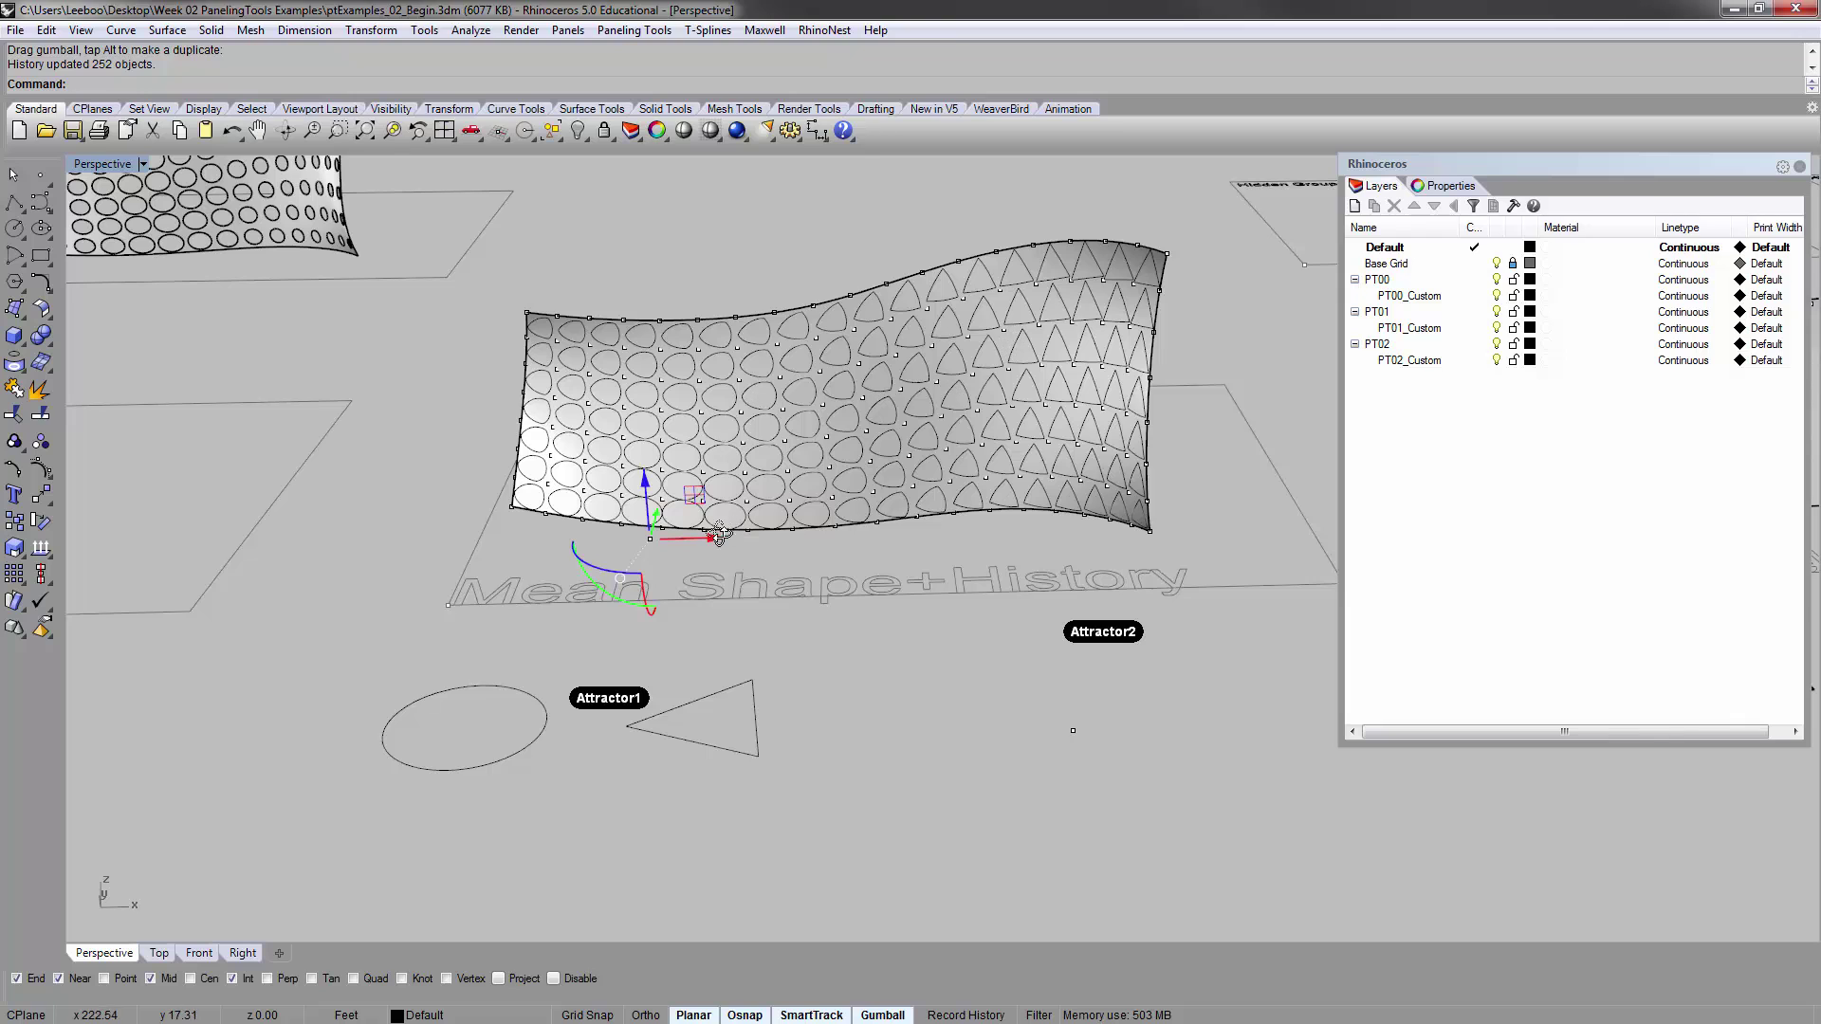
Shift the Attractor1 point sideways along the front edge to the surface's outer corner and deselect it
right_drag(717, 552, 690, 526)
drag(674, 526, 550, 520)
right_drag(980, 436, 918, 601)
click(813, 703)
Look over the ptPanel3dCustom and ptPanel3dCustomVariable examples and review the finished paneled surfaces
right_drag(813, 642, 486, 444)
scroll(839, 614, down, 6)
scroll(706, 497, up, 3)
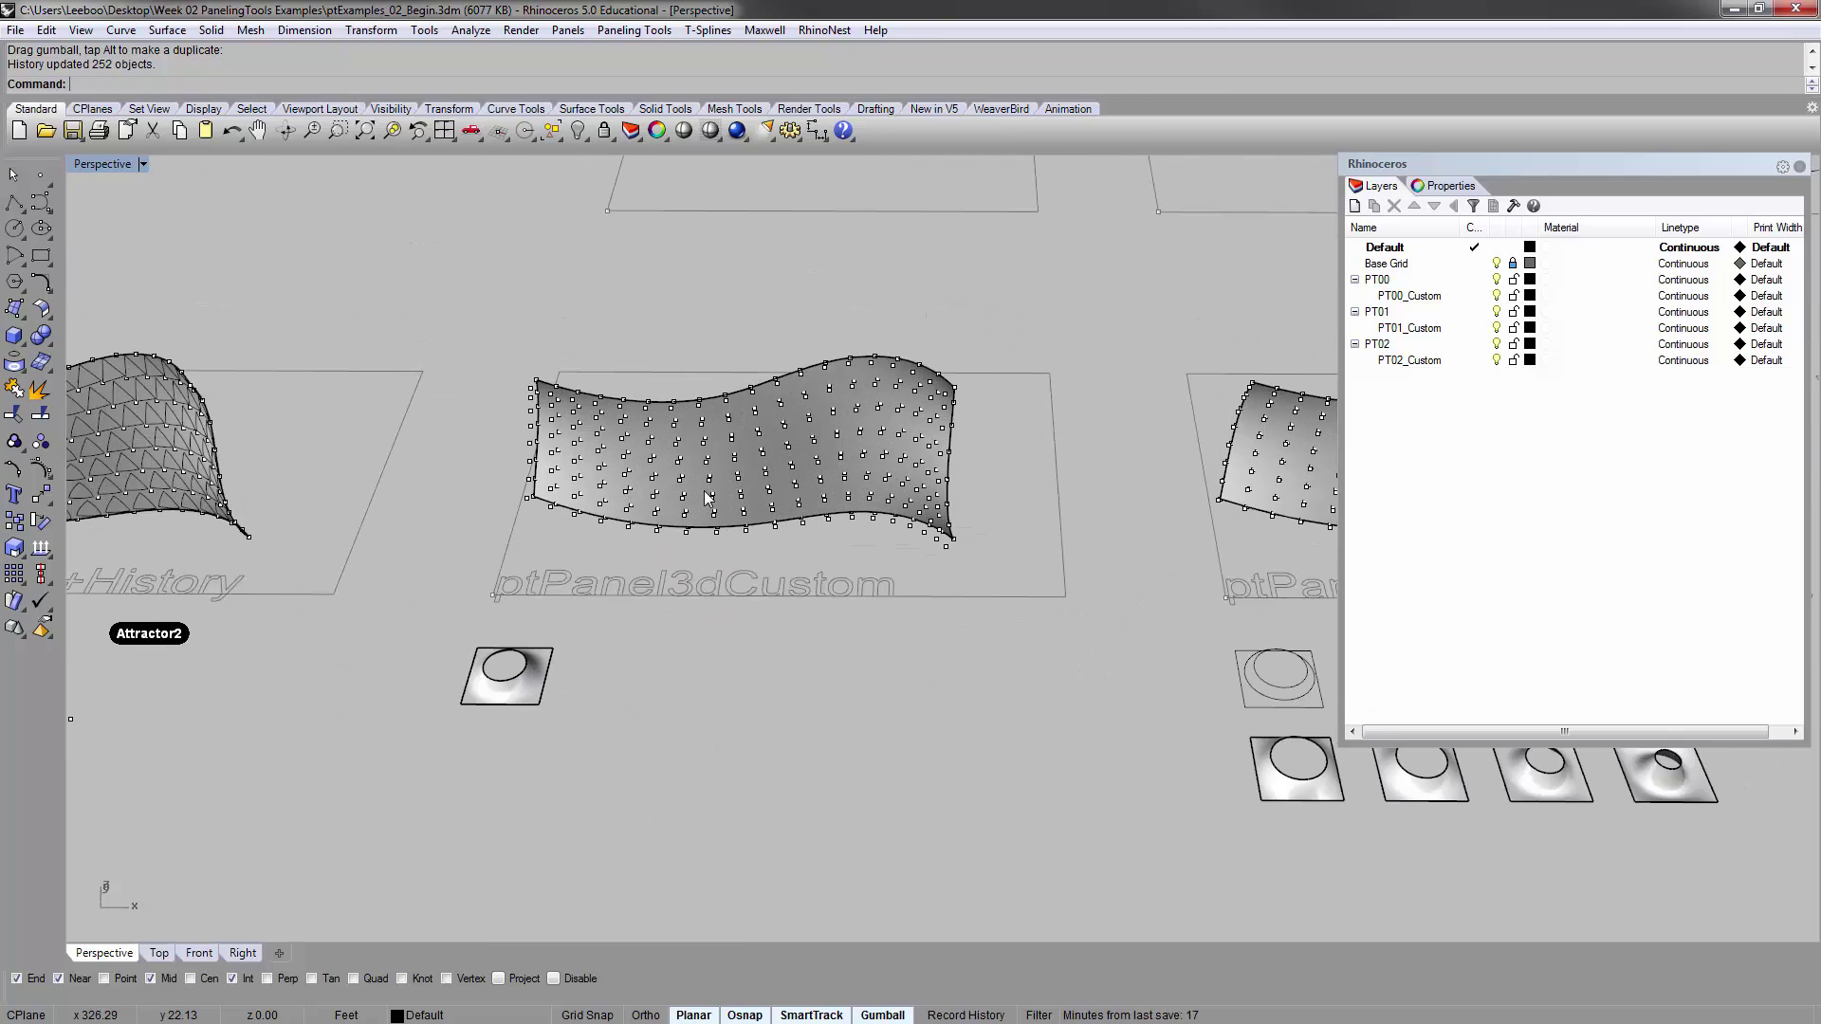
scroll(704, 491, down, 6)
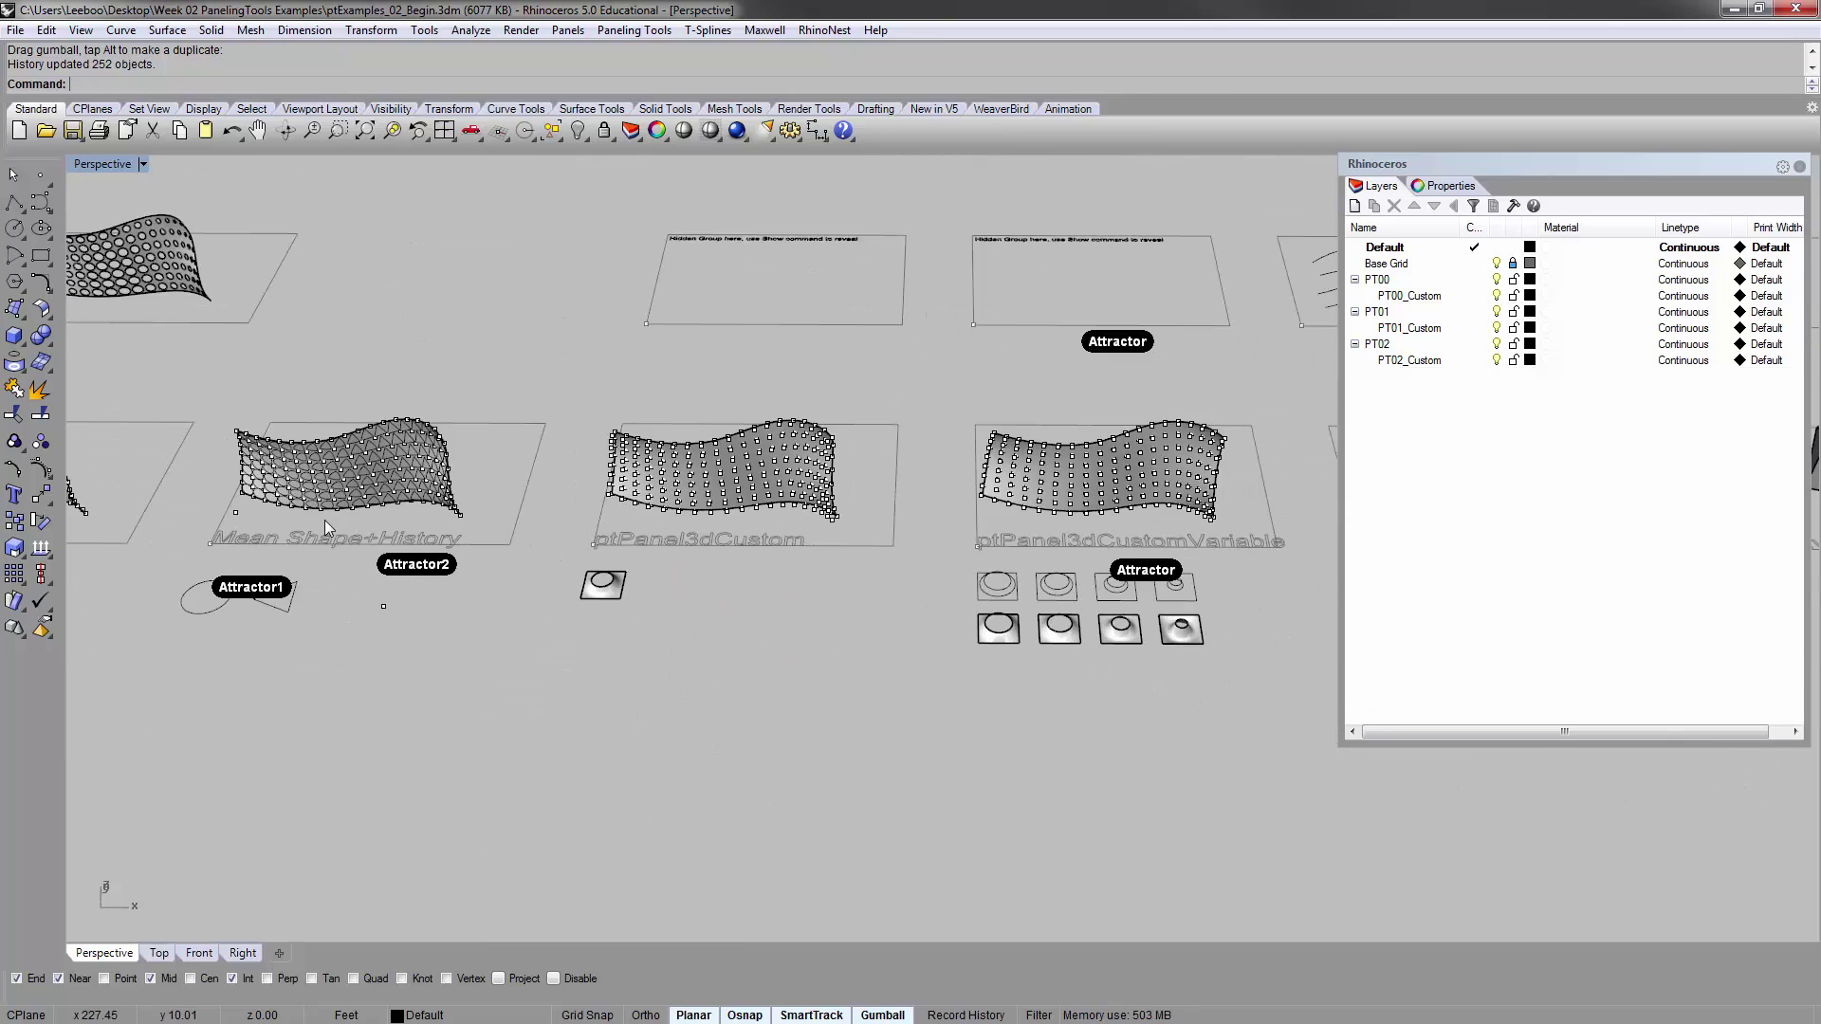
shift+right_drag(332, 521, 1039, 559)
scroll(418, 623, up, 6)
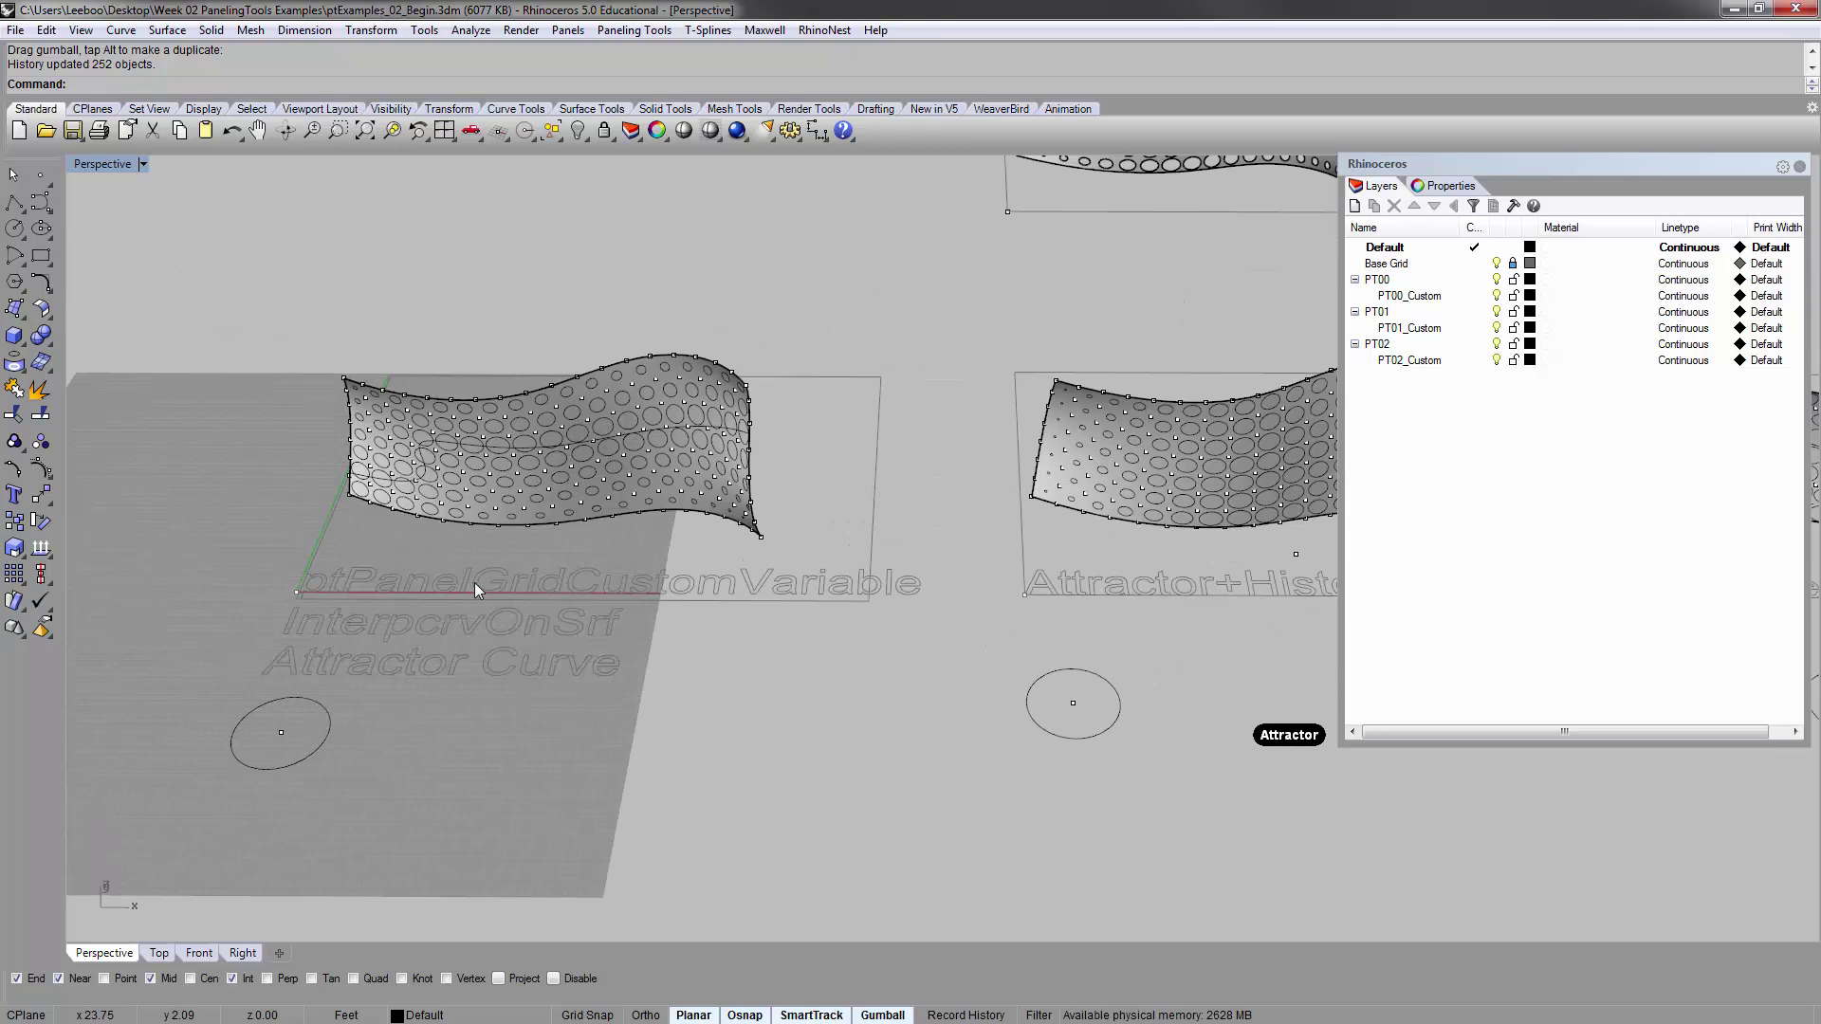
scroll(605, 512, down, 3)
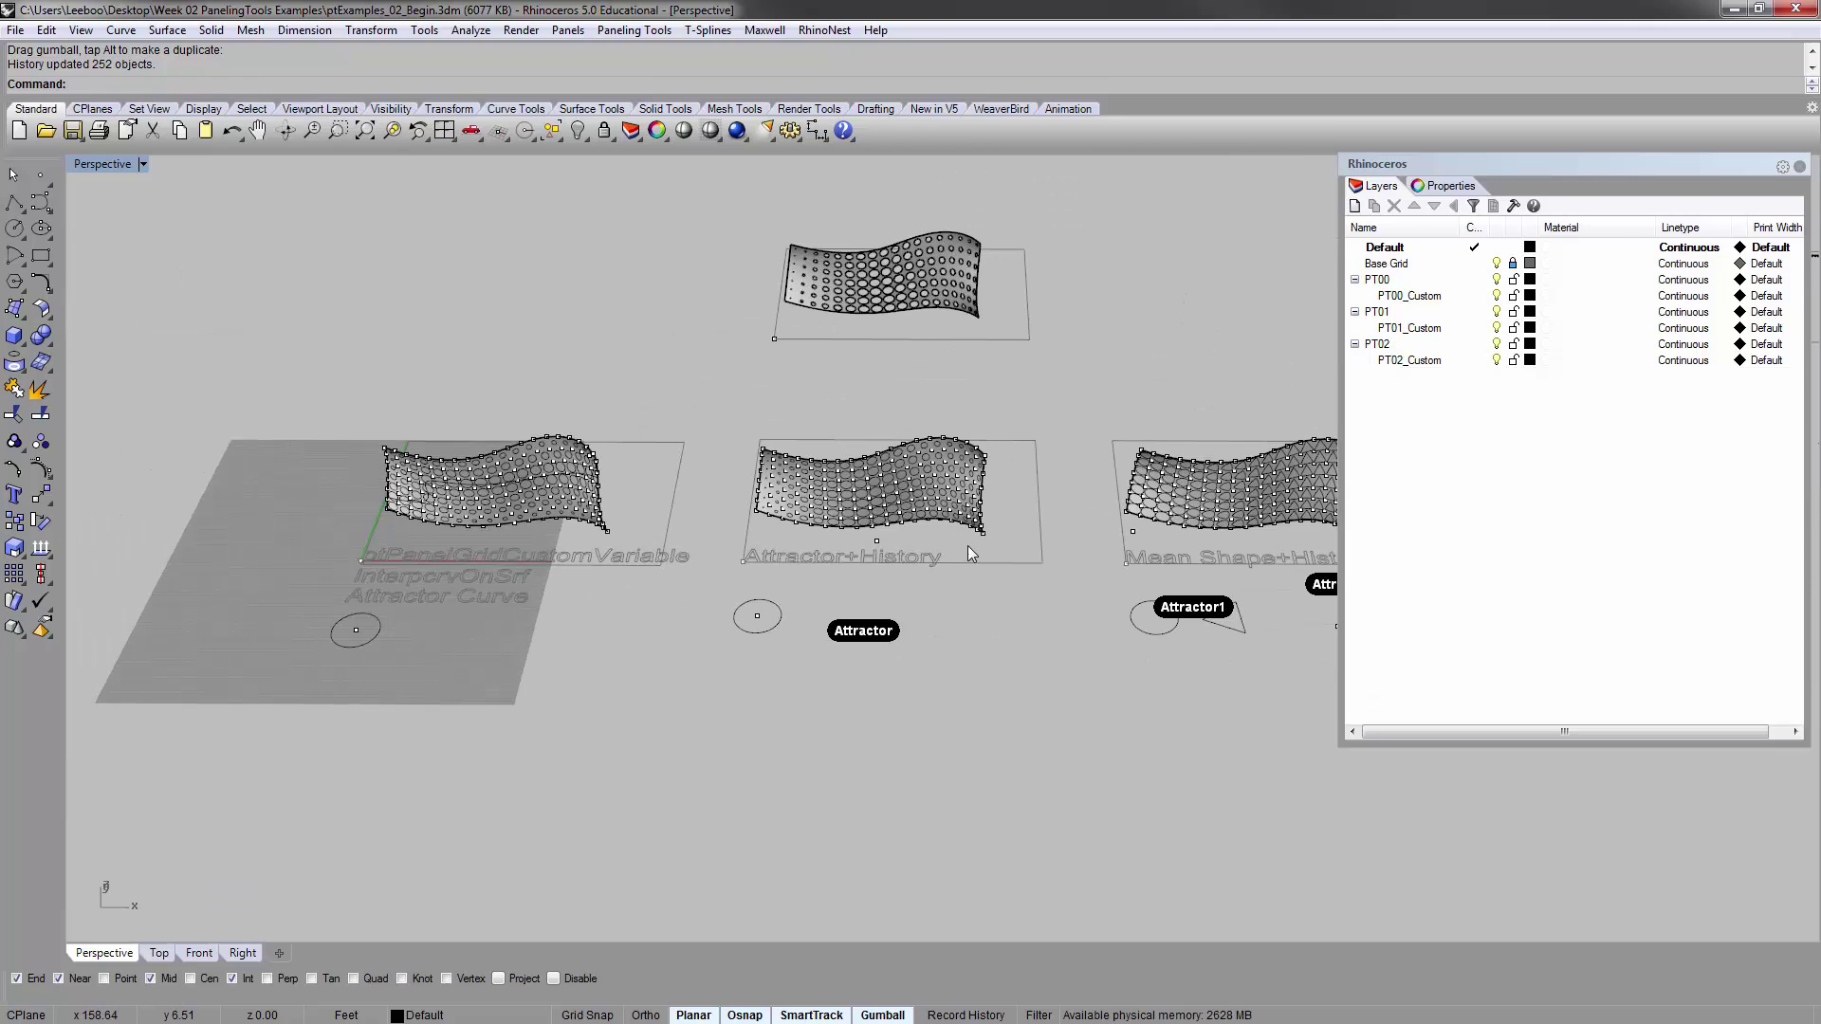
Examine the circle-to-triangle paneling on the Mean Shape+History surface and move over to the ptPanel3dCustom example
shift+right_drag(965, 545, 709, 527)
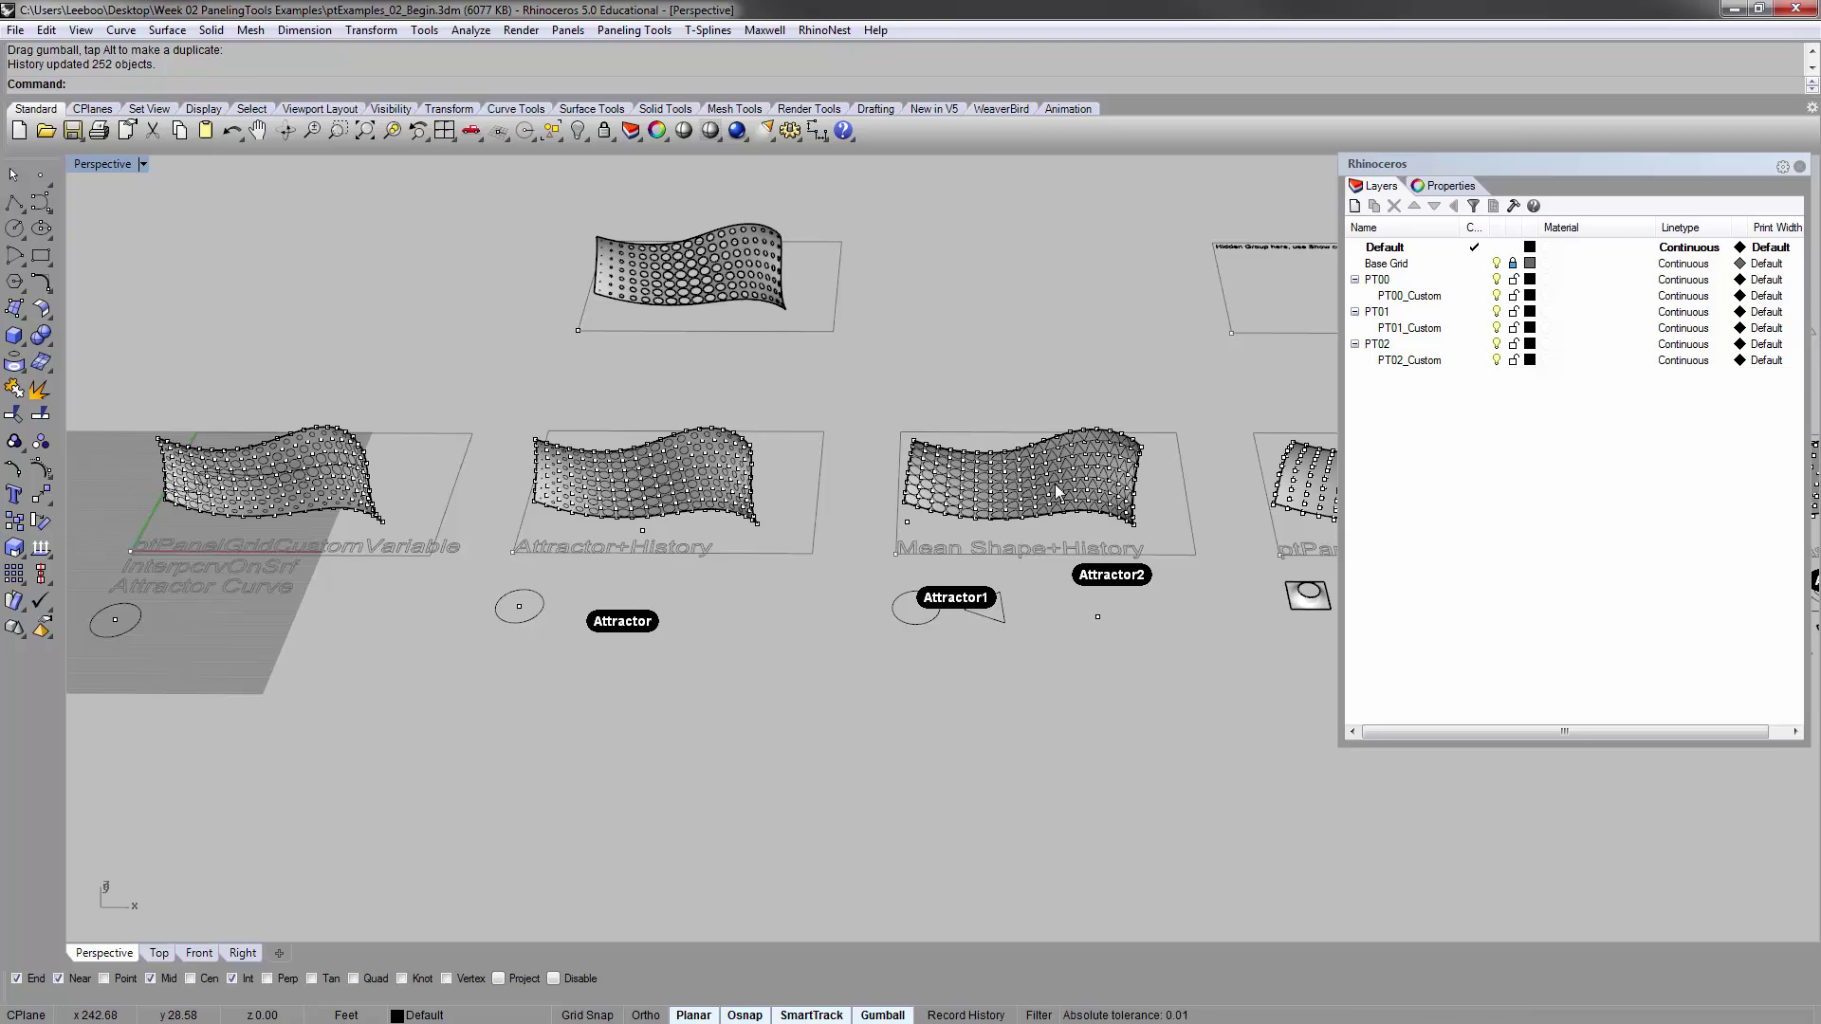
shift+right_drag(1056, 479, 650, 484)
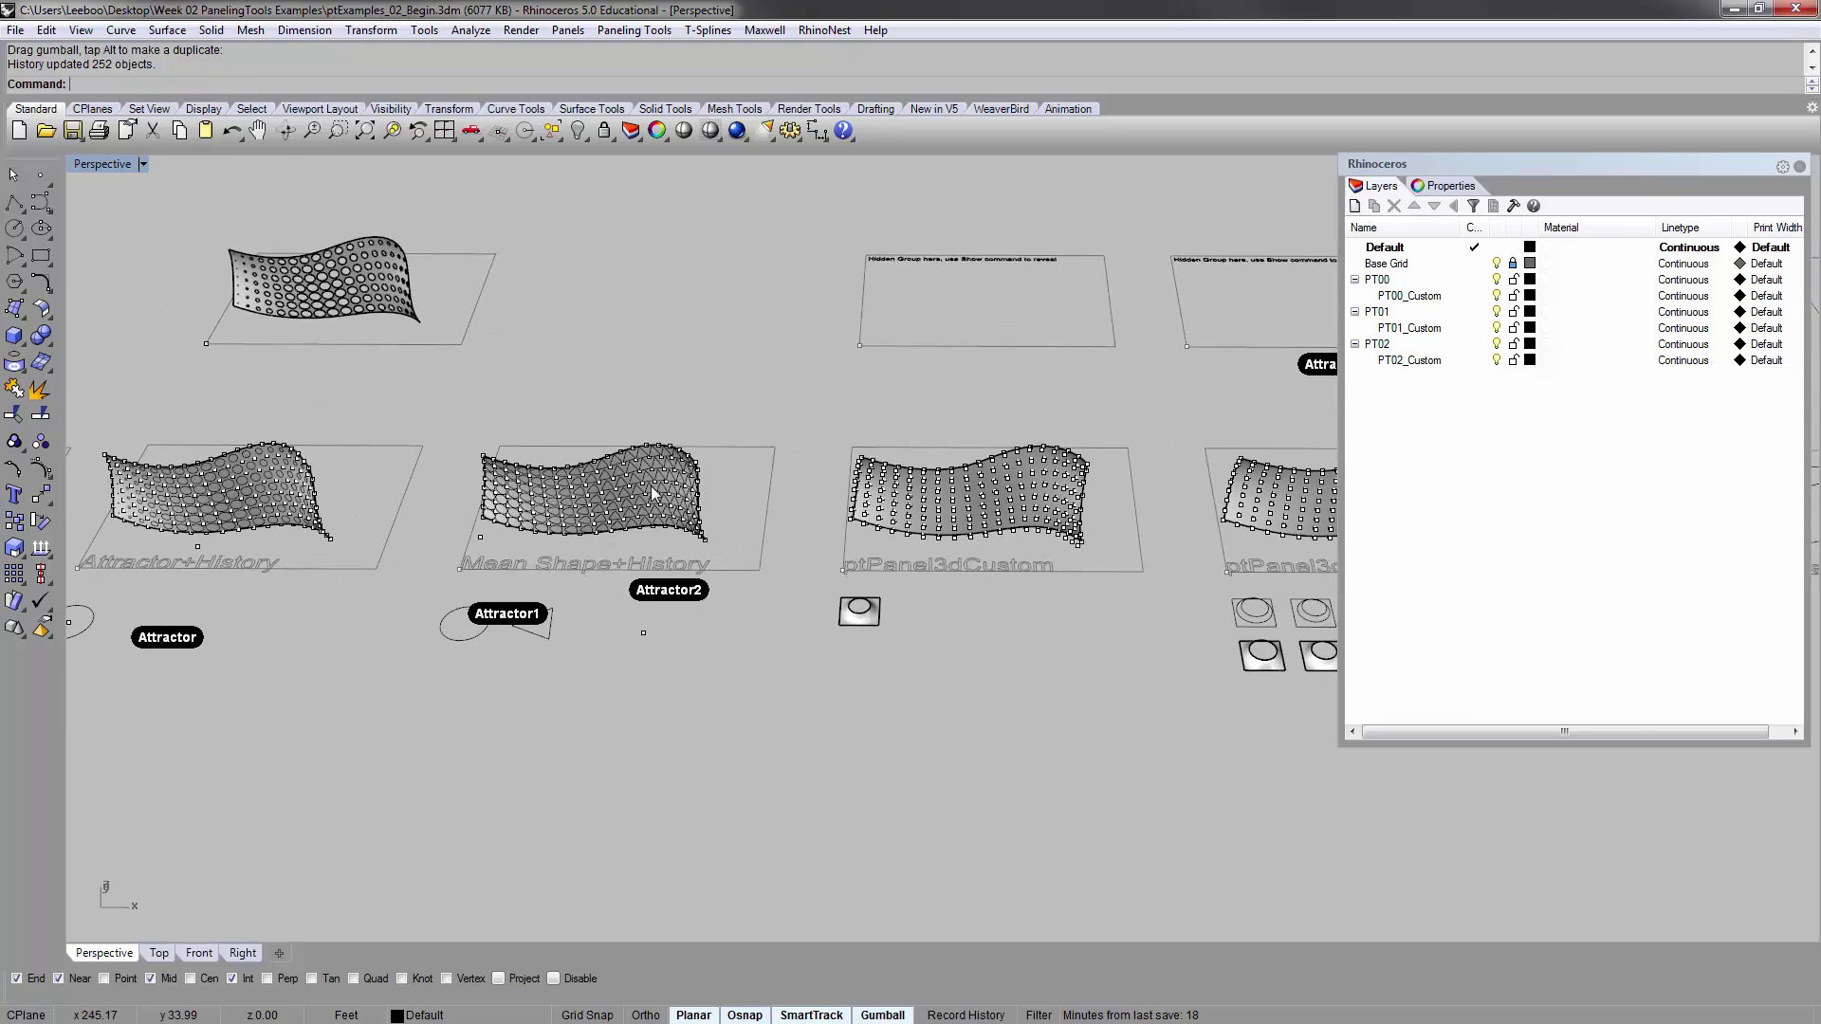
scroll(577, 490, up, 4)
scroll(564, 518, up, 6)
mouse_move(500, 487)
right_down()
mouse_move(492, 439)
mouse_move(488, 476)
right_up()
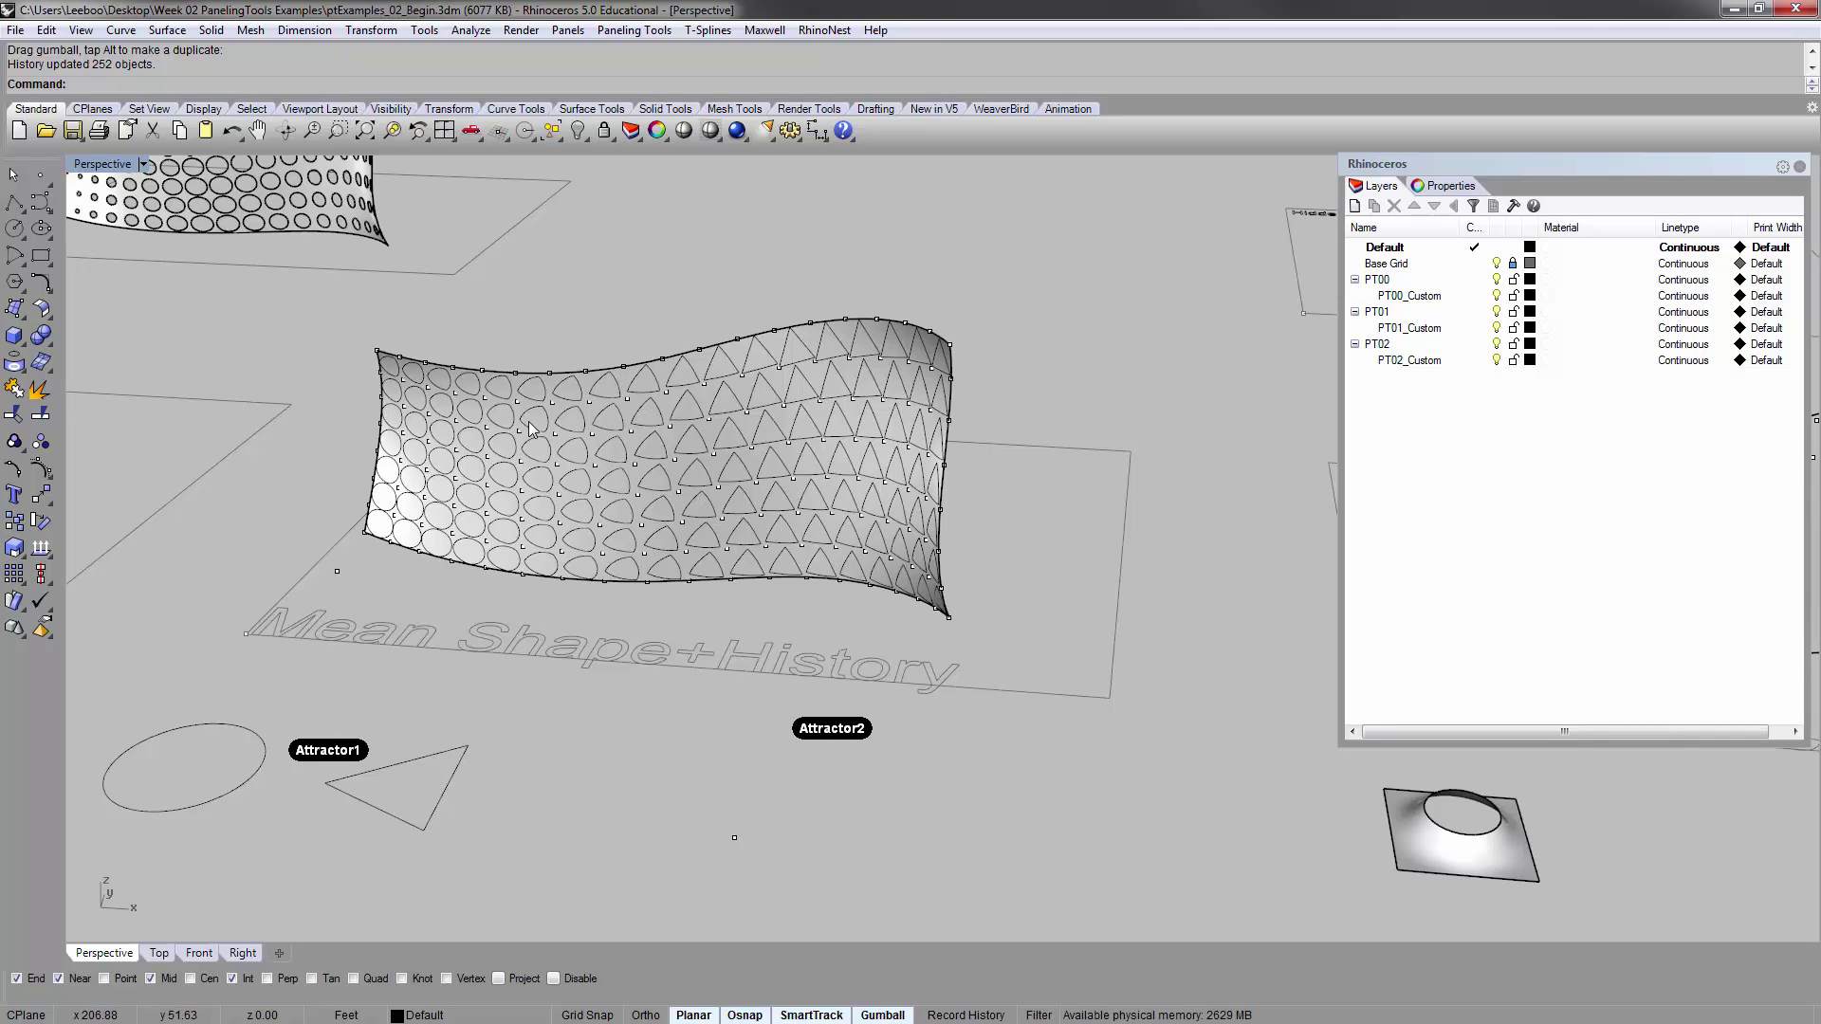
scroll(531, 427, down, 5)
scroll(559, 469, up, 2)
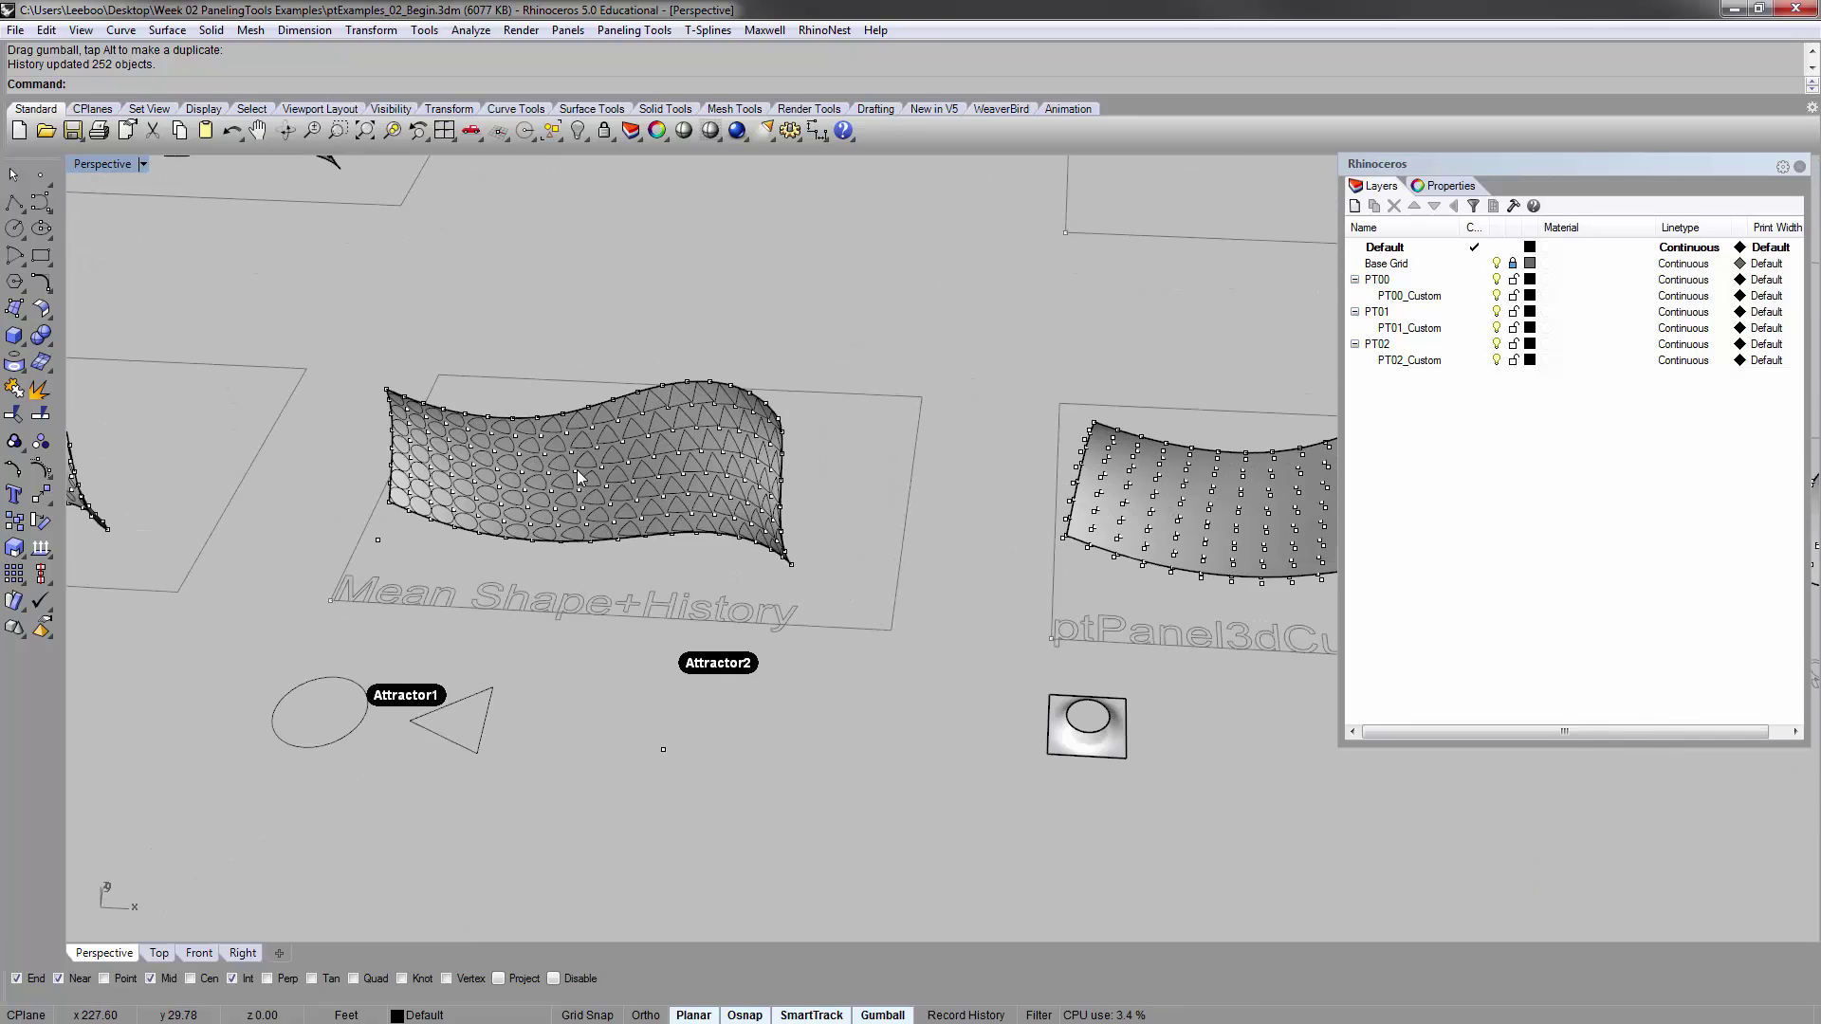
scroll(573, 459, up, 3)
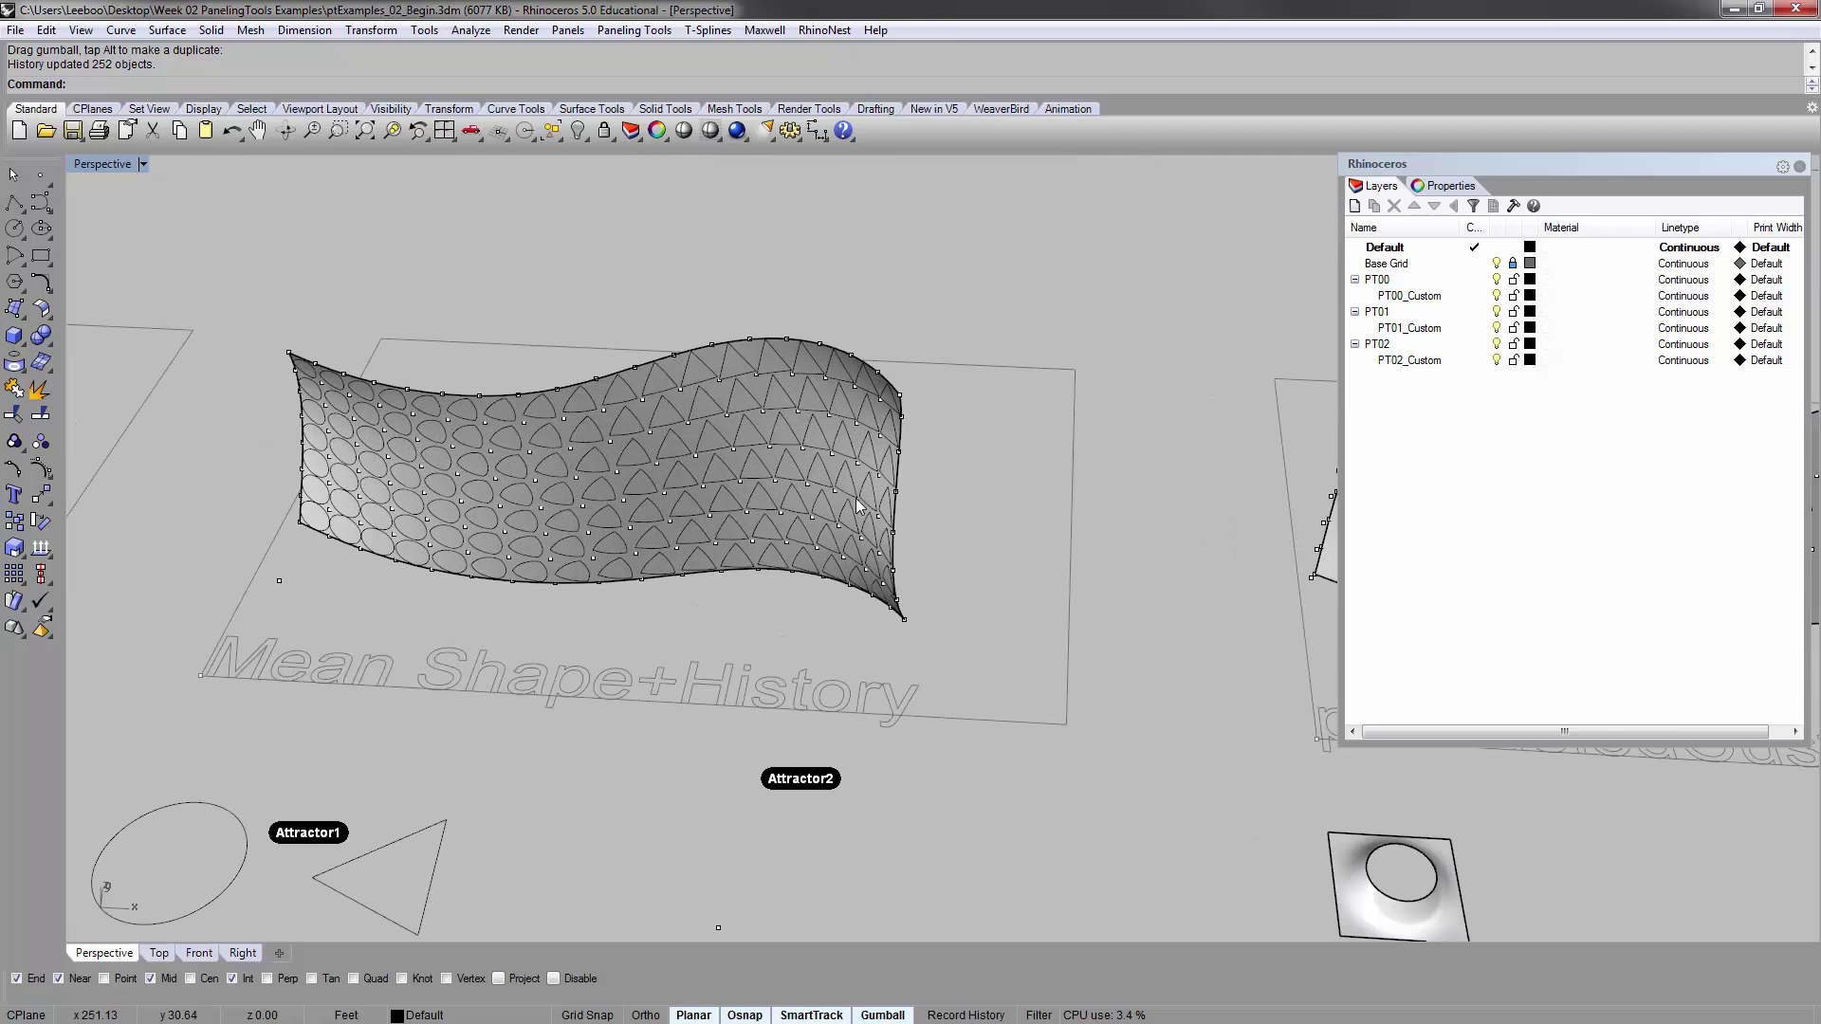
shift+right_drag(1003, 512, 590, 477)
scroll(560, 469, down, 2)
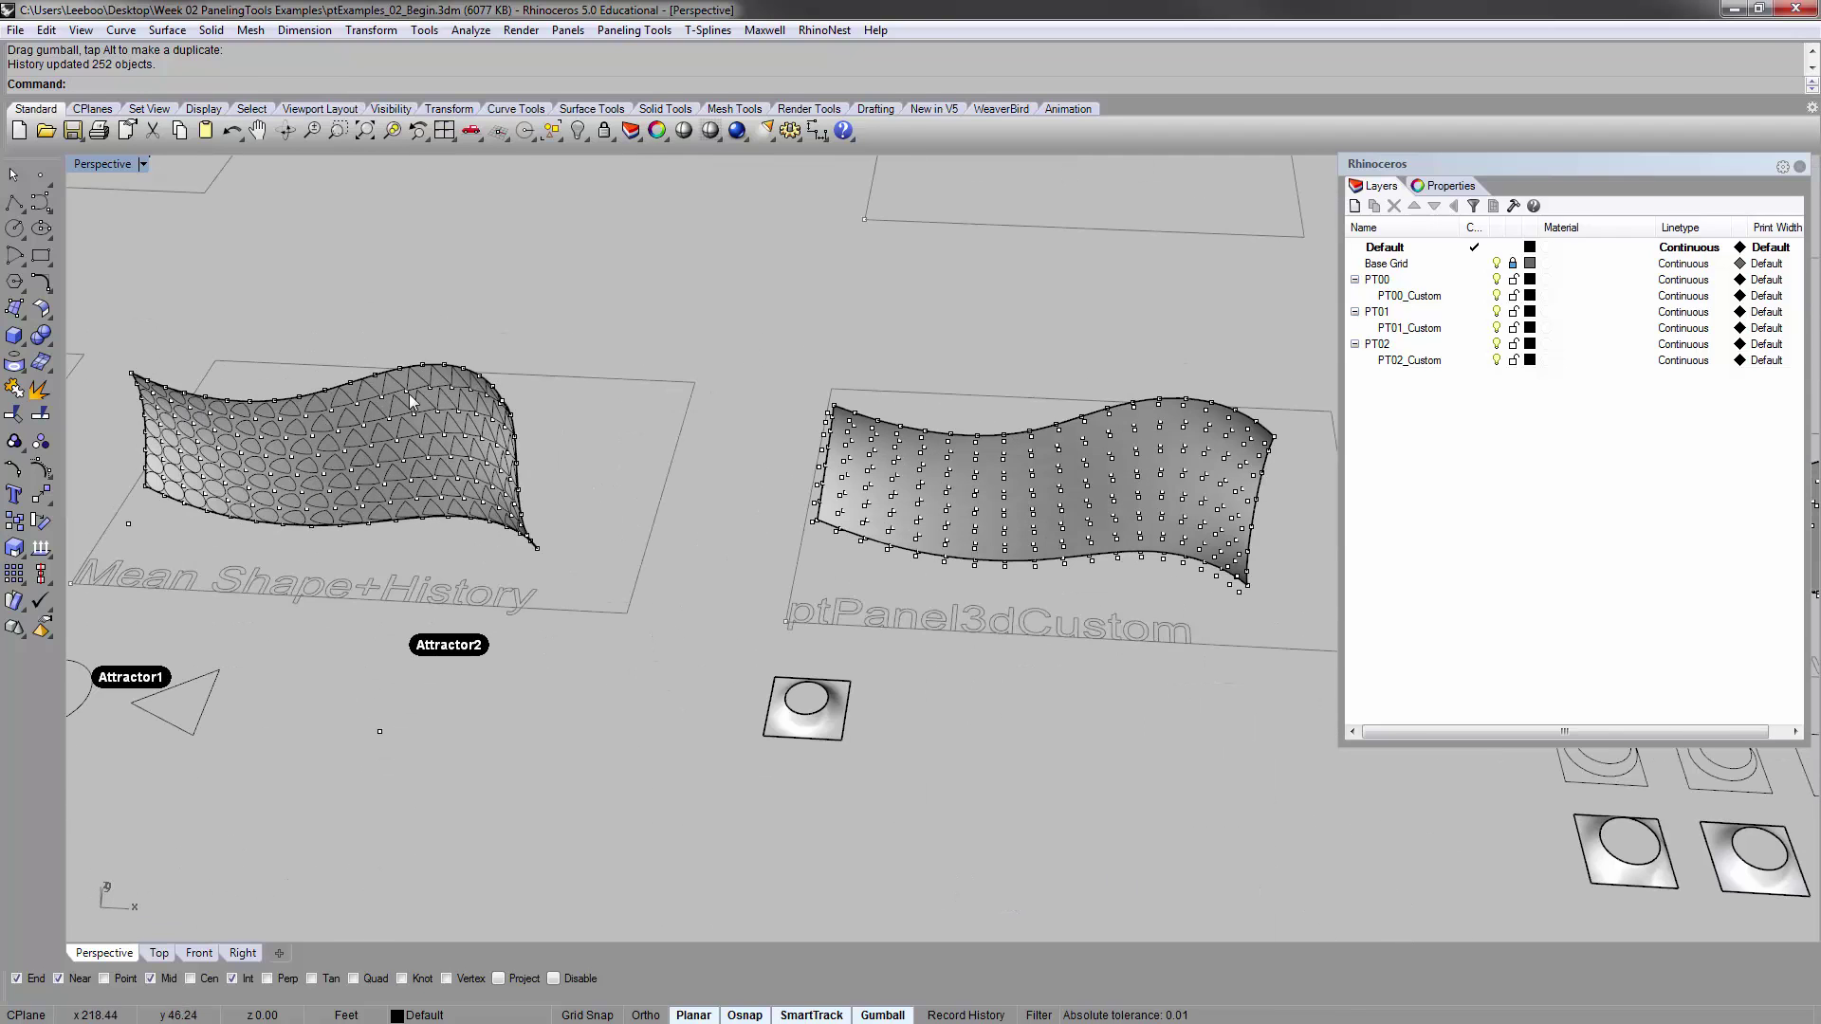
shift+right_drag(1153, 502, 854, 634)
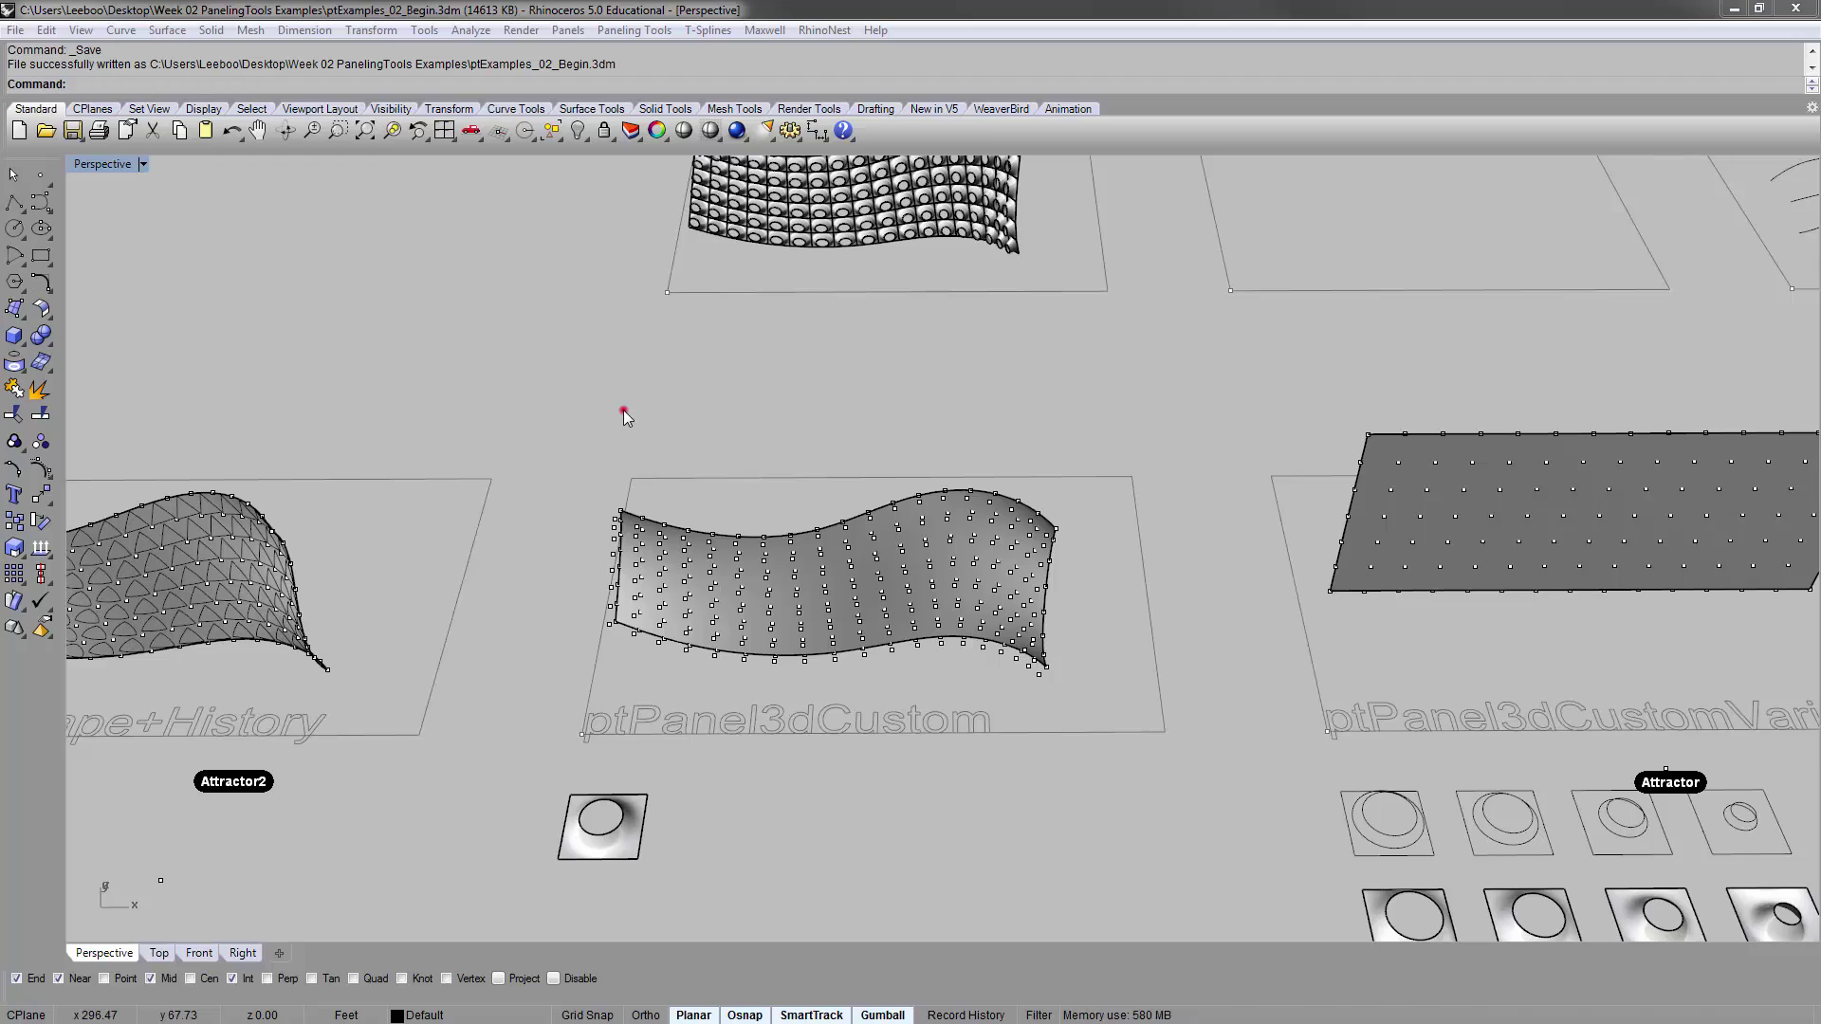
Examine the ptPanel3dCustom example's module with the round opening and the two point grids bounding its wavy surface
click(623, 409)
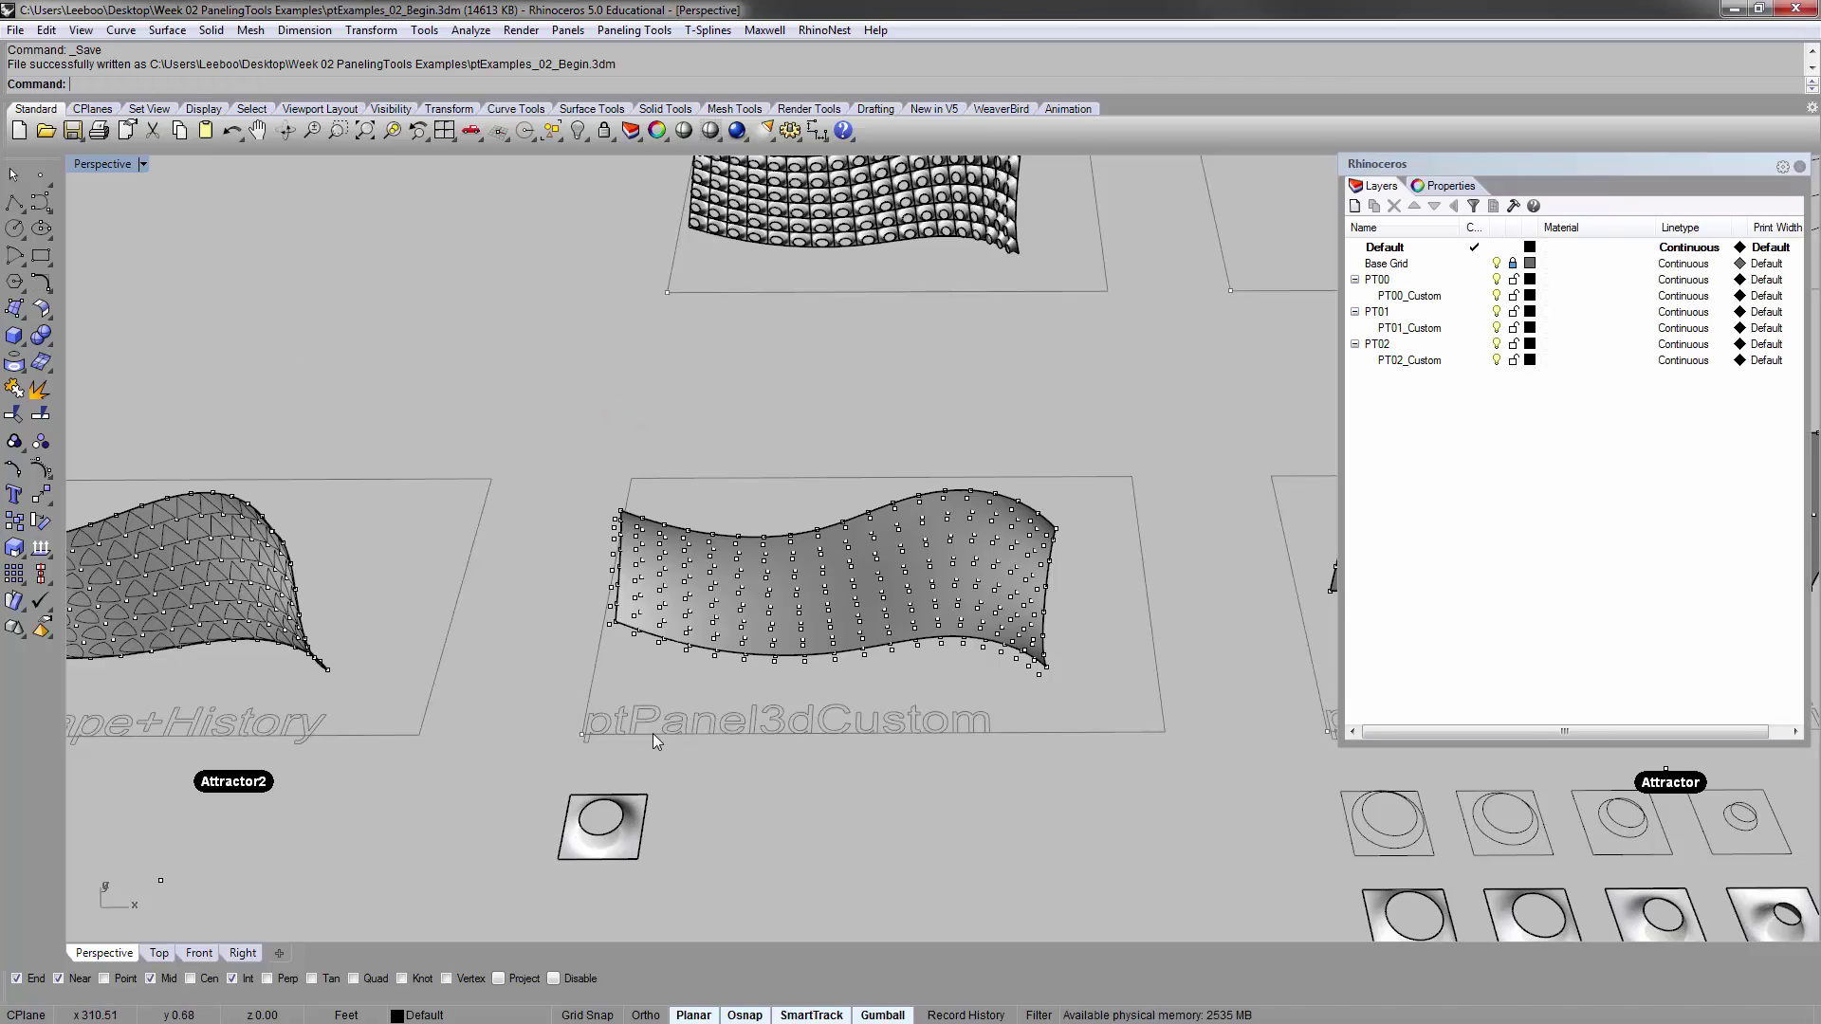
scroll(632, 823, up, 5)
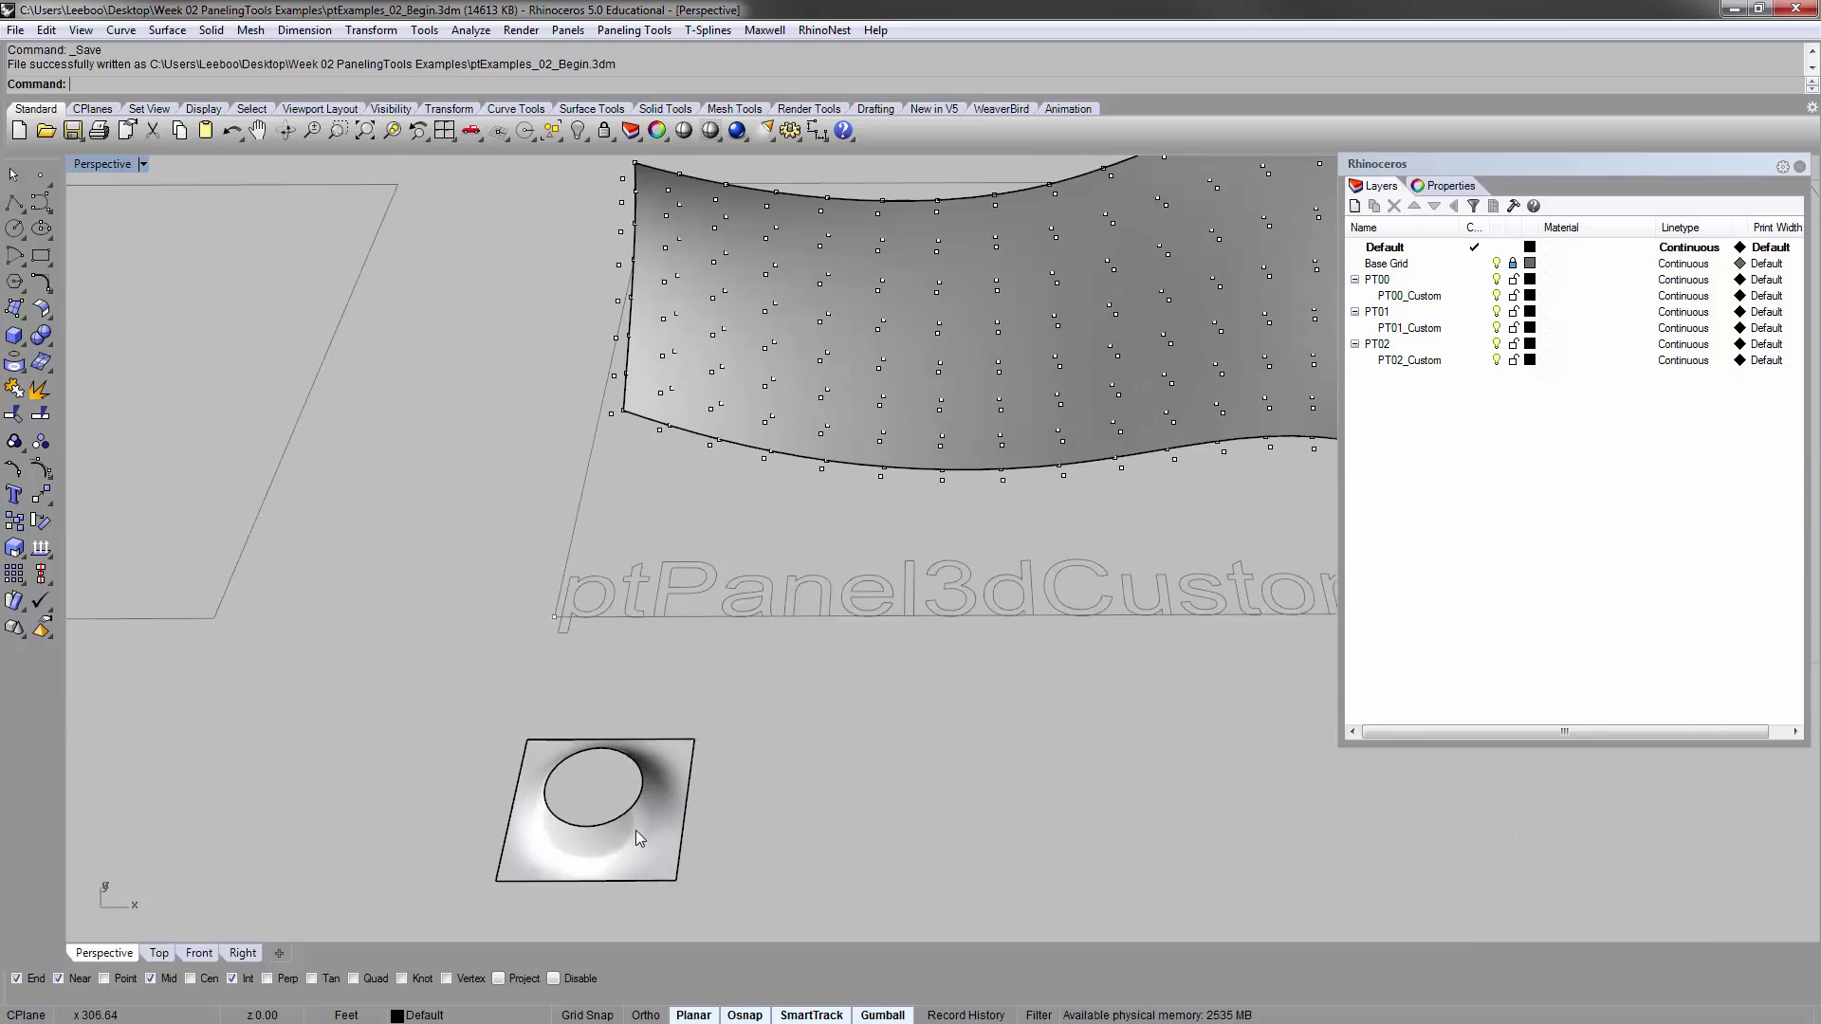
click(414, 487)
click(575, 525)
scroll(575, 525, down, 5)
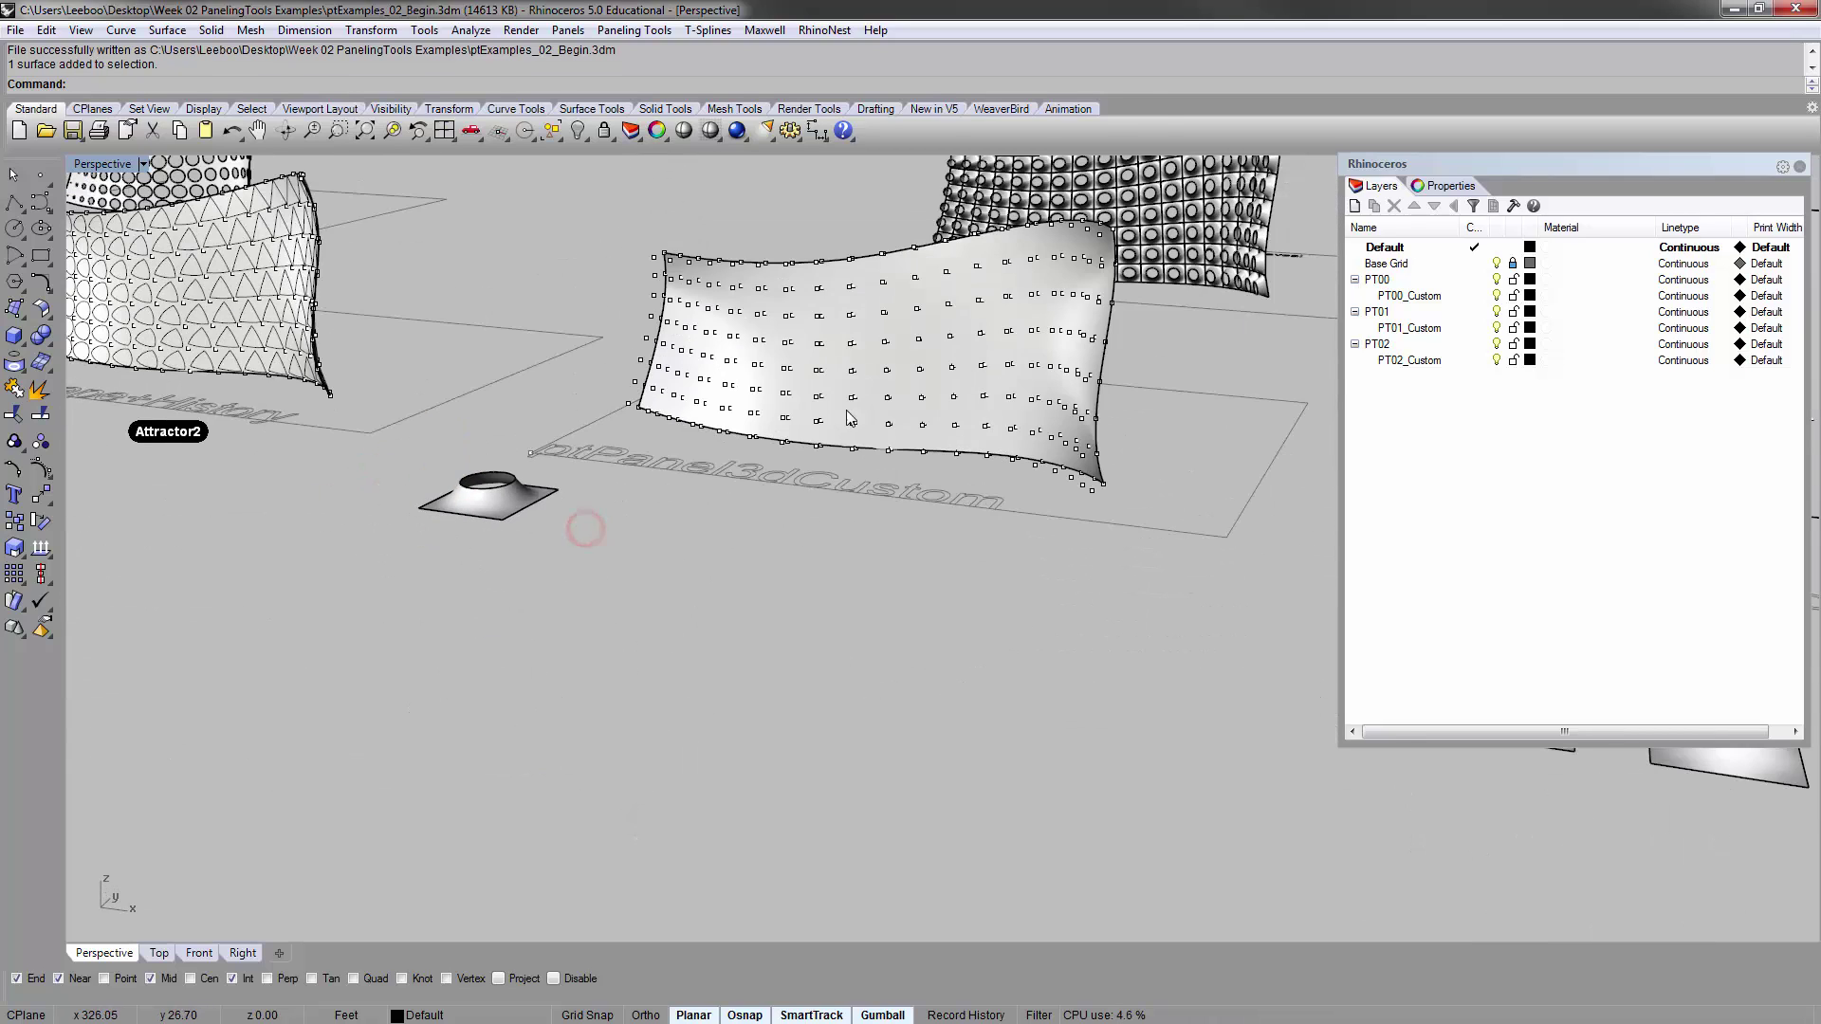
right_drag(838, 381, 796, 560)
scroll(532, 290, up, 5)
scroll(765, 417, up, 2)
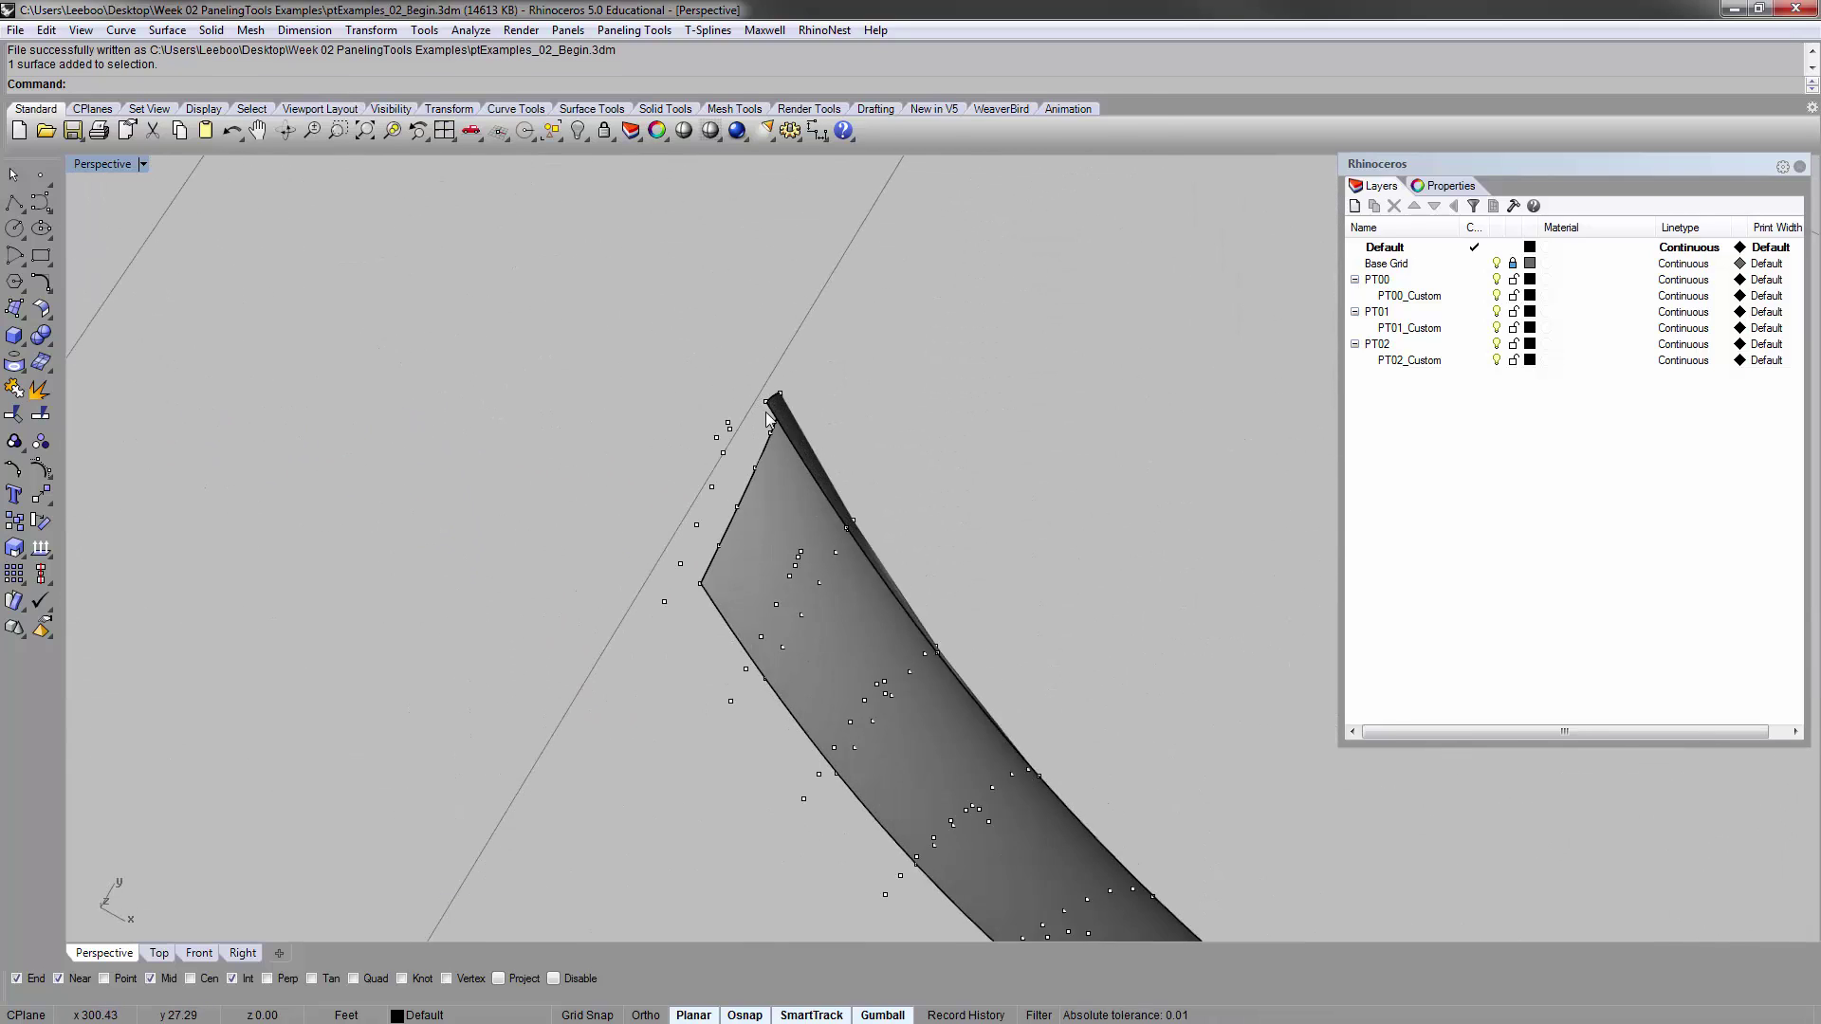
right_drag(765, 417, 748, 482)
scroll(600, 466, down, 14)
shift+right_drag(1053, 391, 751, 658)
scroll(829, 337, up, 6)
Zoom to the finished 3D paneling behind the ptPanel3dCustom example and compare it with the surface's two point grids
click(799, 349)
drag(719, 466, 711, 489)
text(zs)
key(Return)
click(674, 553)
right_drag(674, 553, 604, 484)
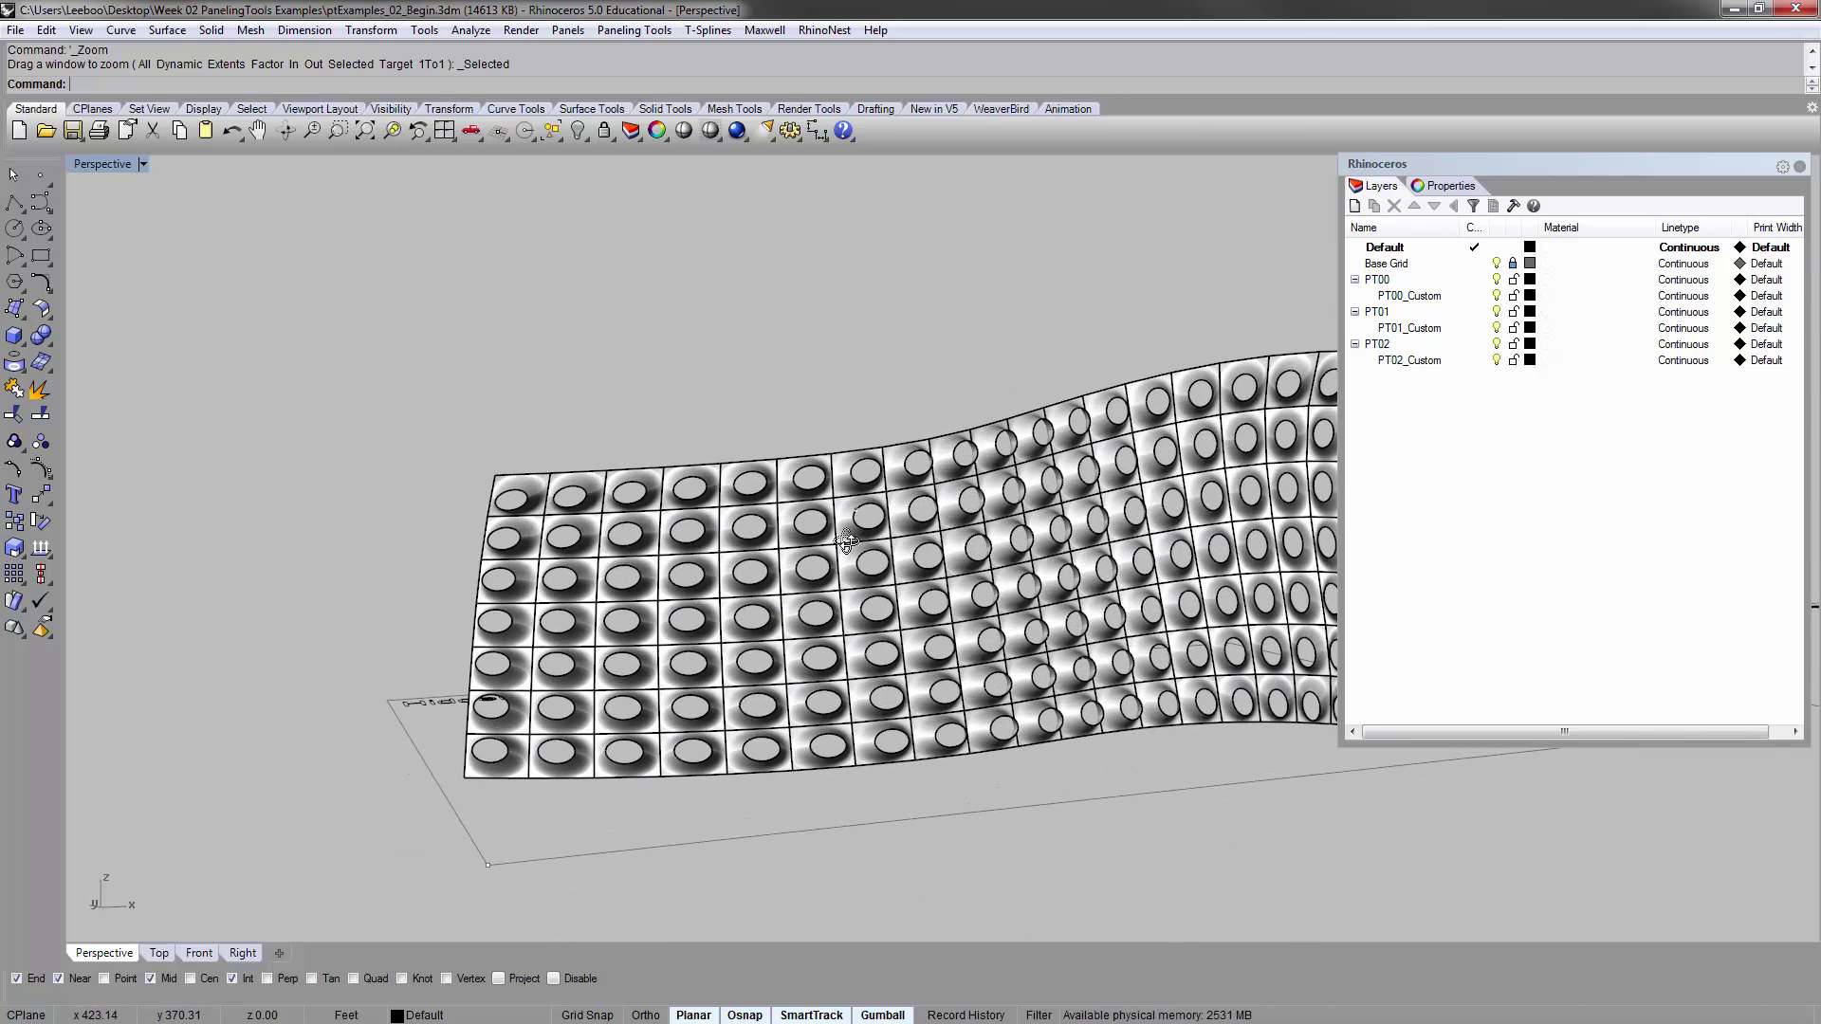
right_drag(839, 555, 1063, 442)
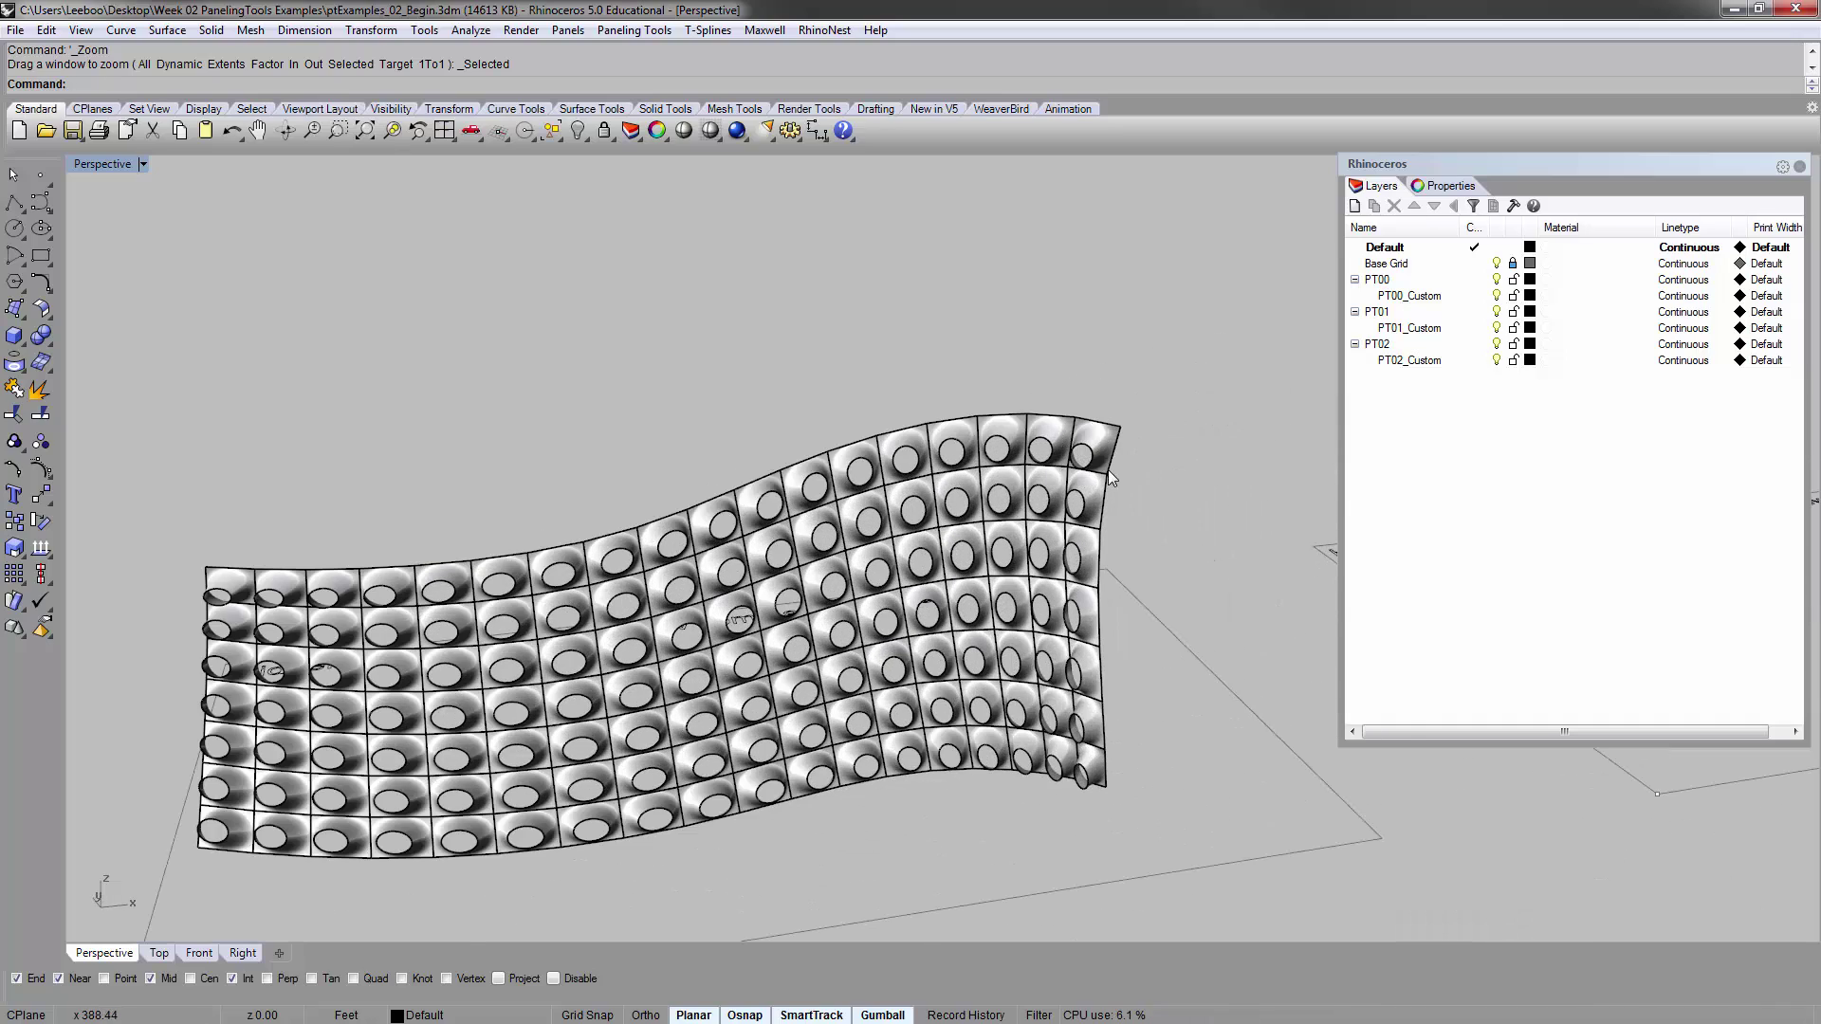
right_drag(1082, 504, 771, 607)
scroll(939, 662, down, 5)
scroll(771, 600, up, 7)
scroll(827, 379, down, 3)
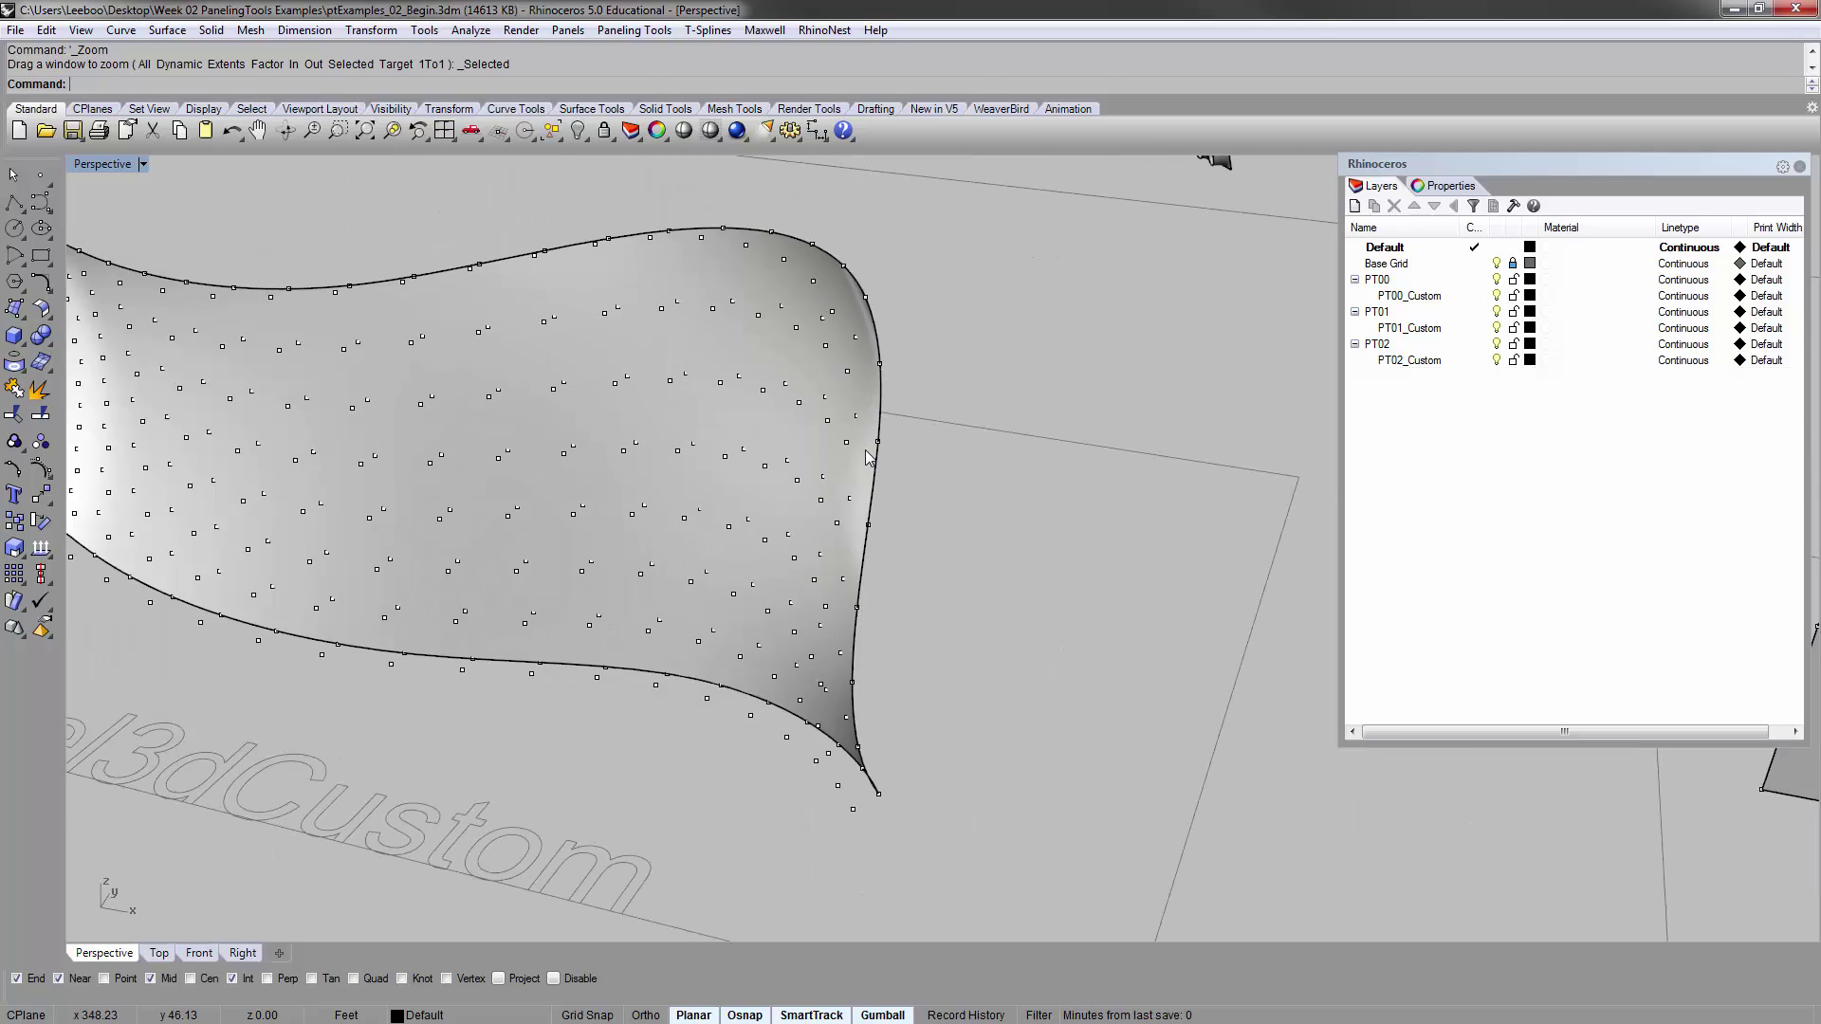
scroll(843, 532, down, 8)
Examine the ptPanel3dCustomVariable example's flat surface, its point grid and the four modules with different opening sizes and heights
right_drag(844, 532, 677, 506)
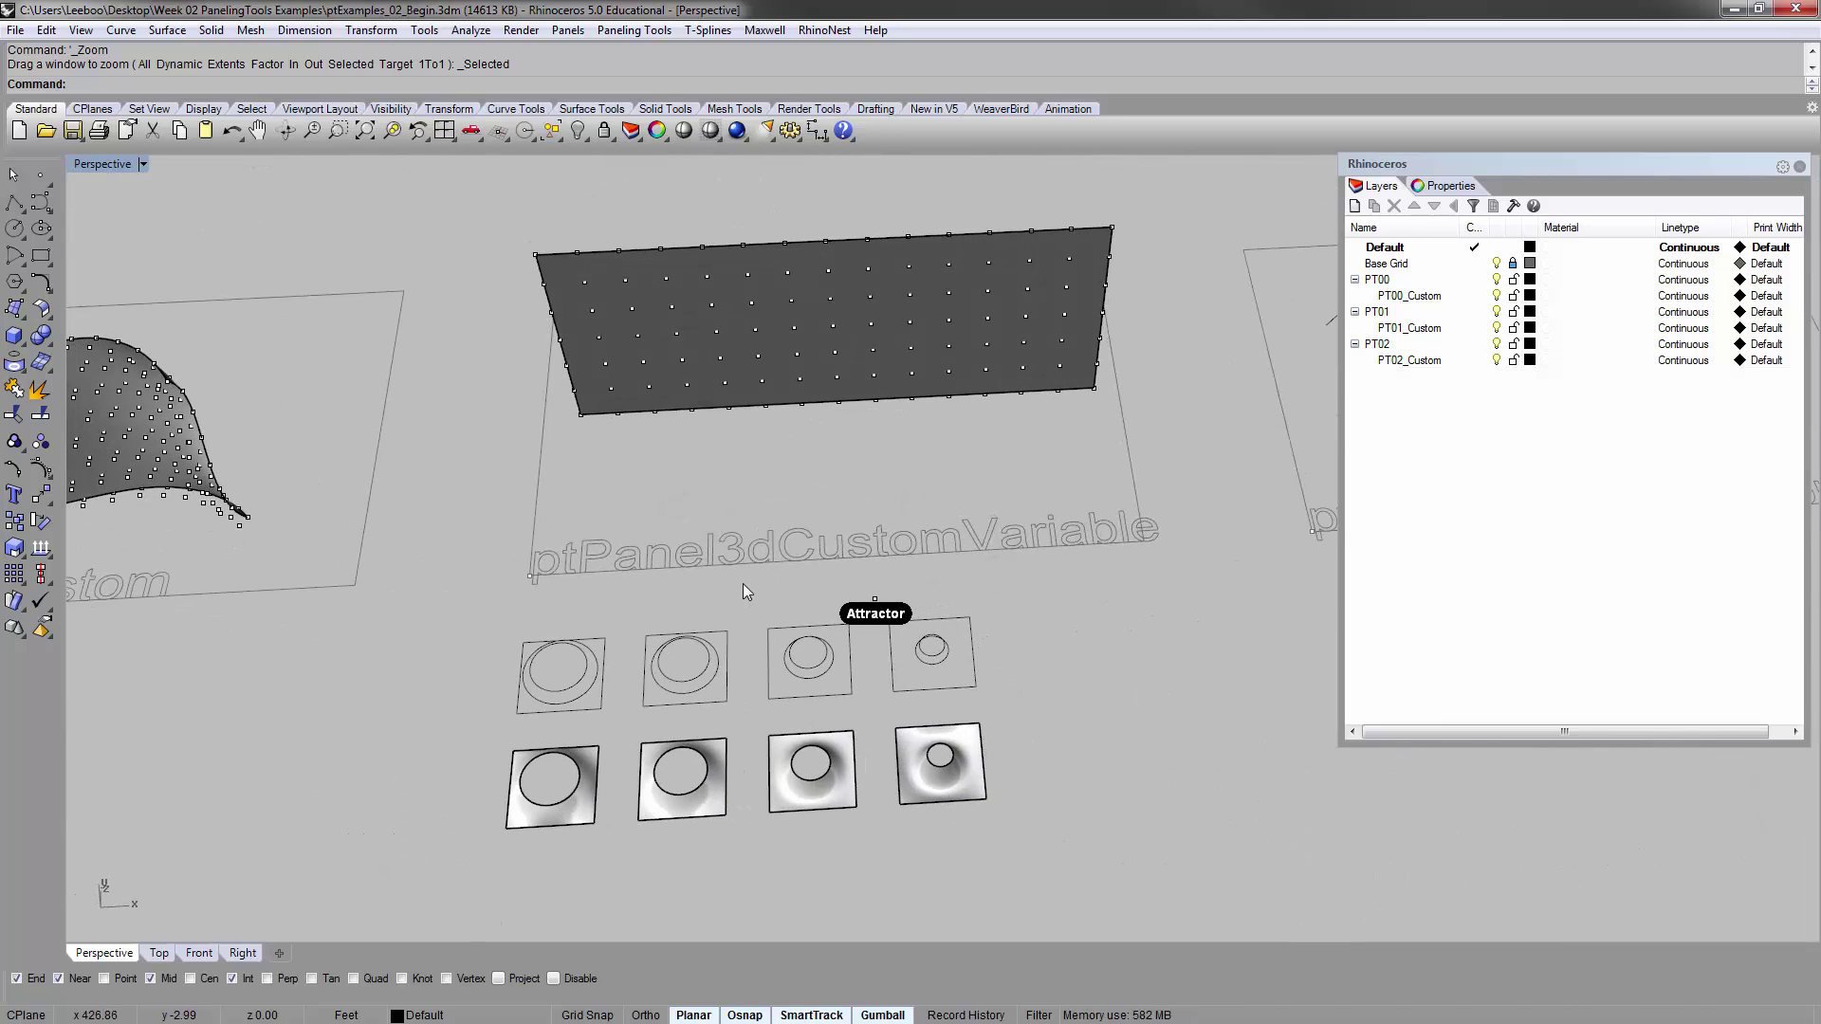
right_drag(742, 584, 684, 437)
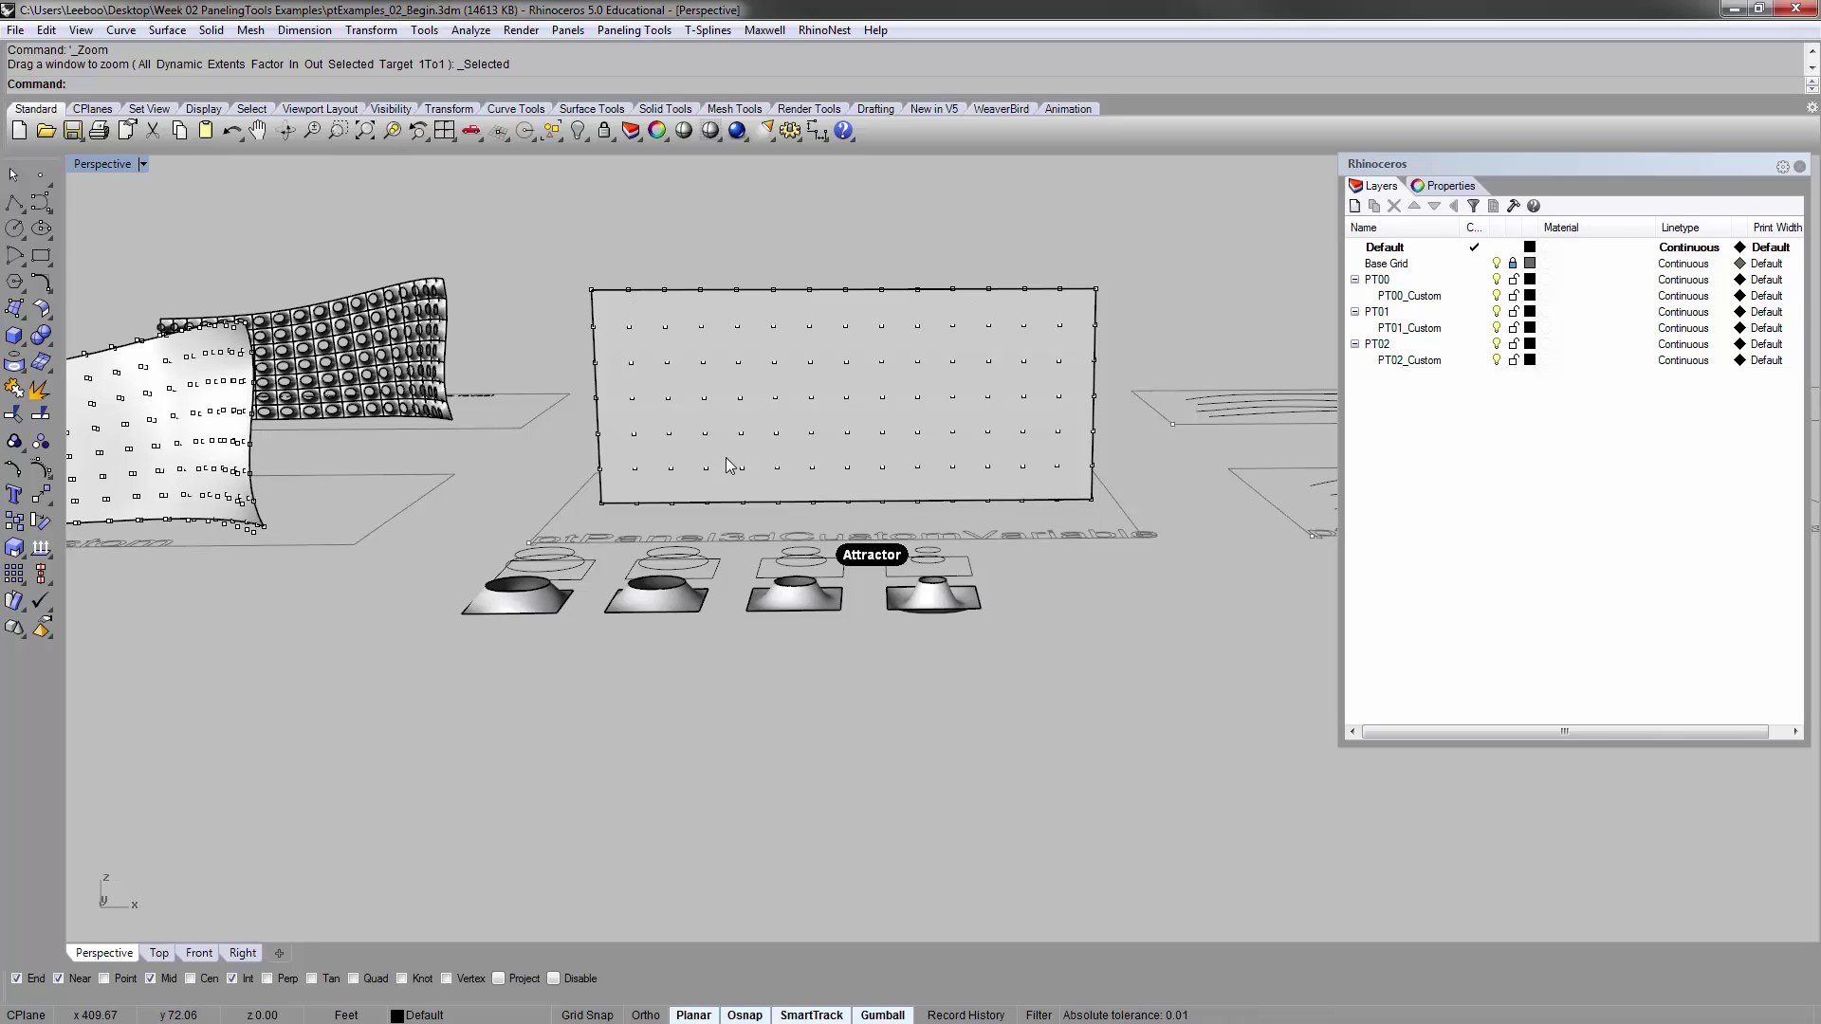
right_drag(801, 307, 804, 389)
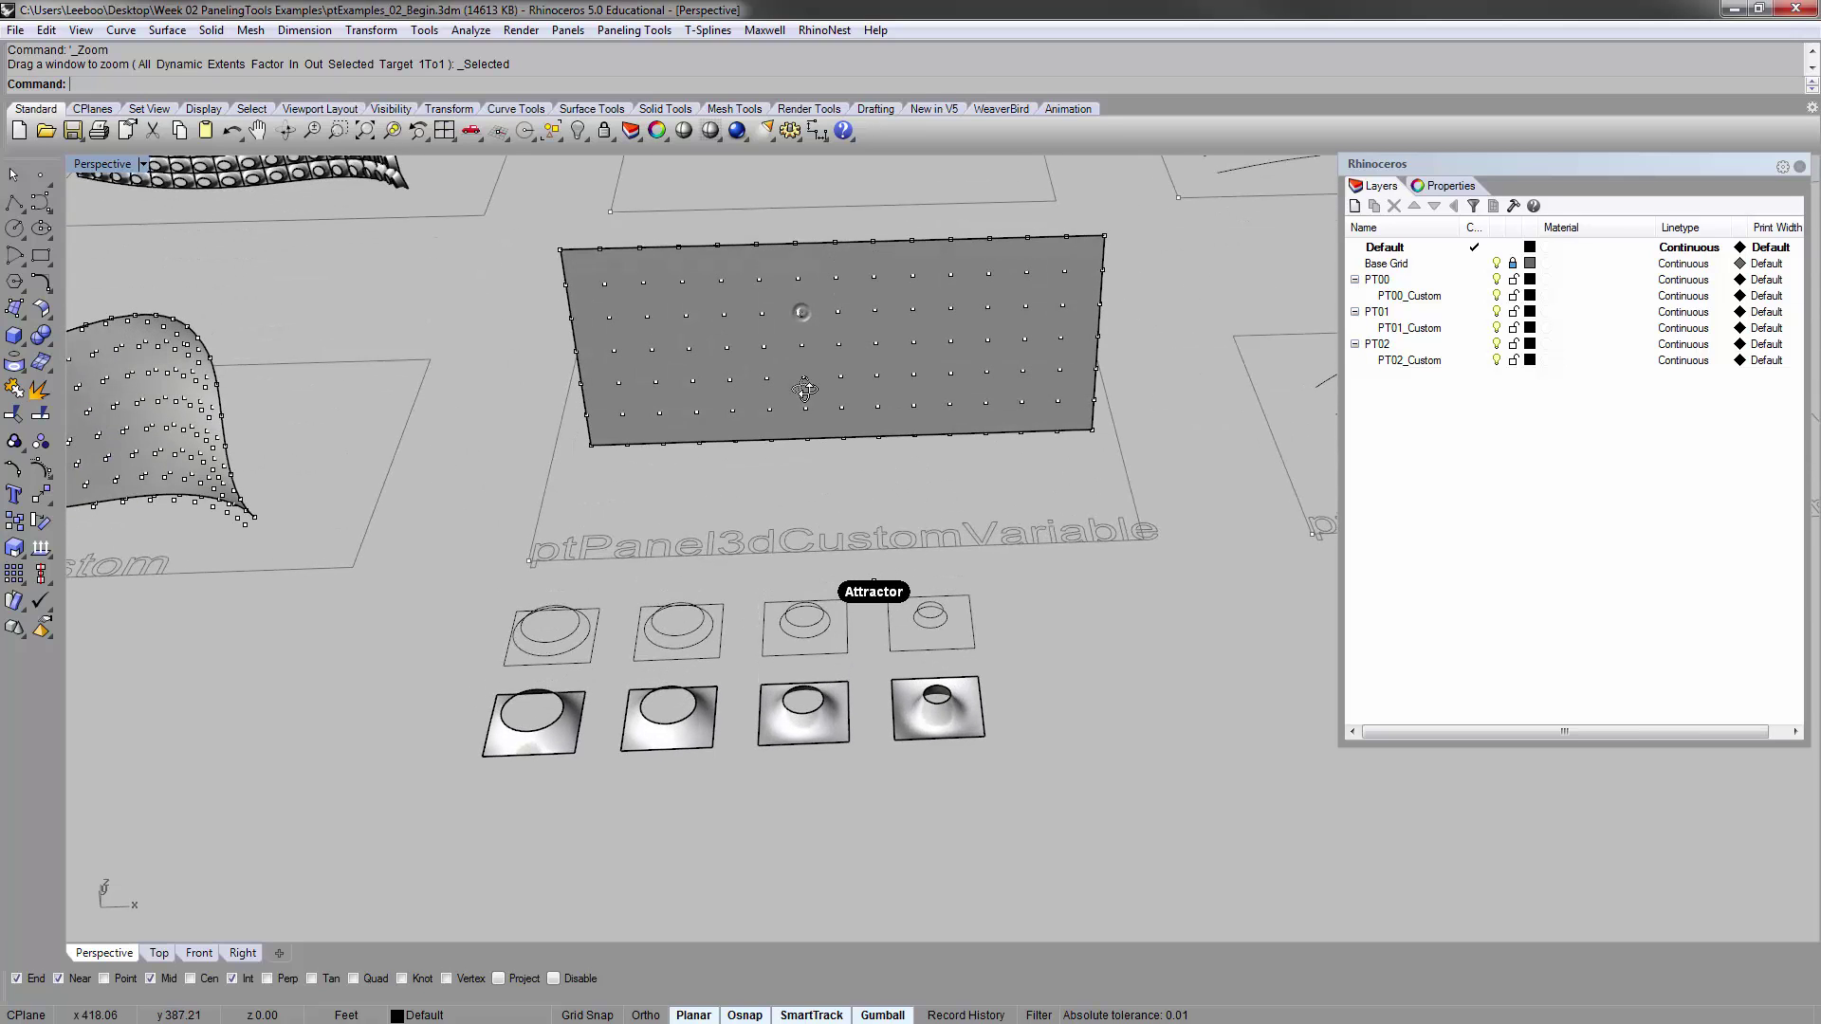
scroll(626, 692, up, 4)
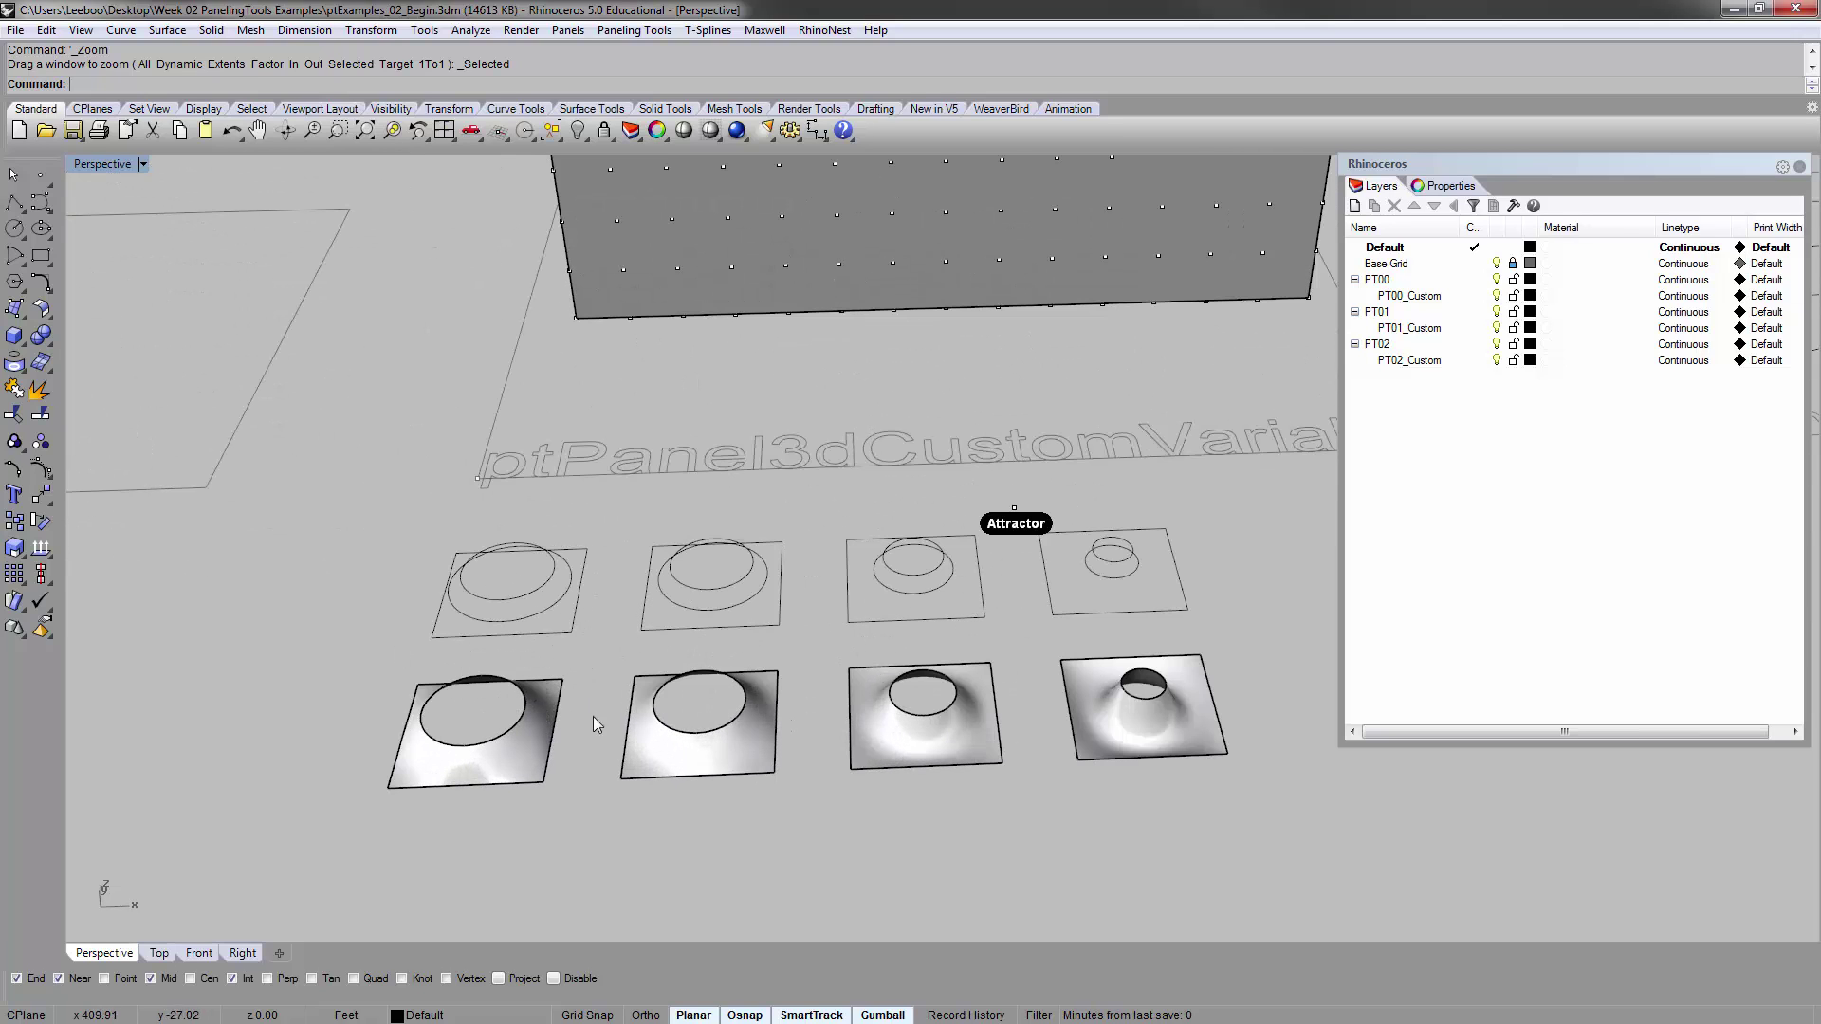
shift+right_drag(802, 471, 839, 522)
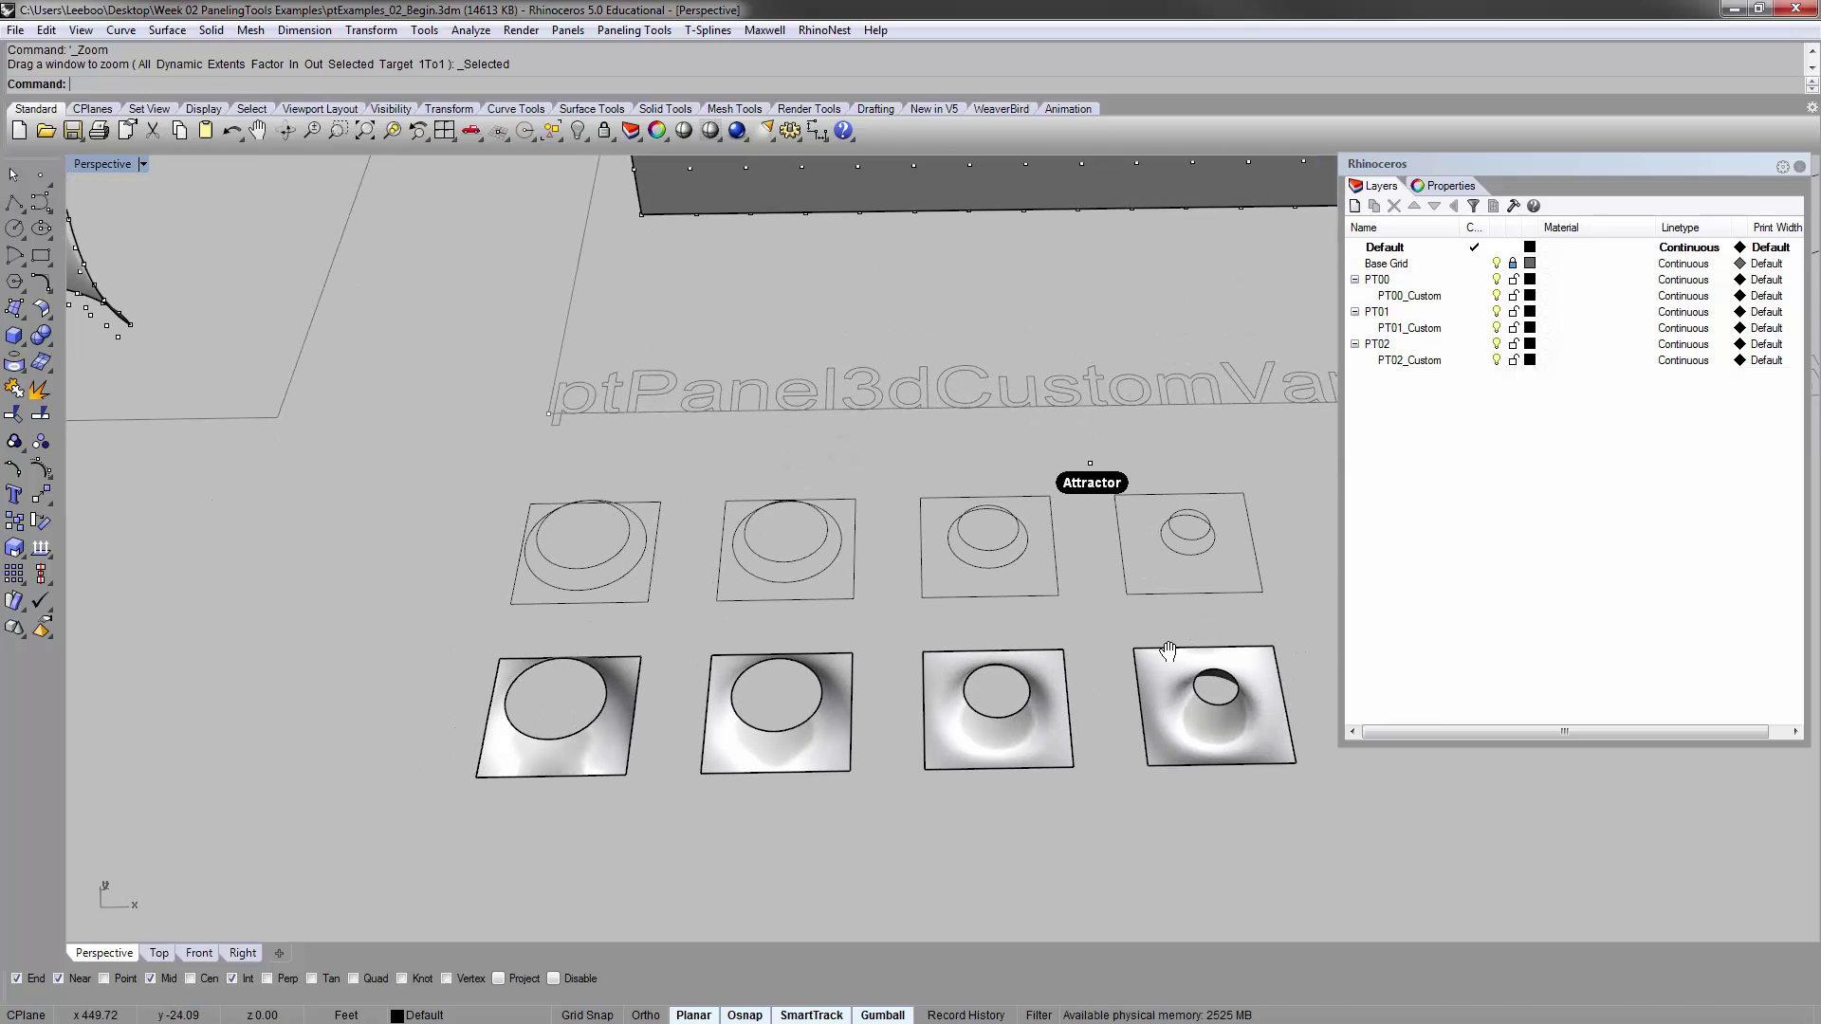
right_drag(1143, 660, 850, 470)
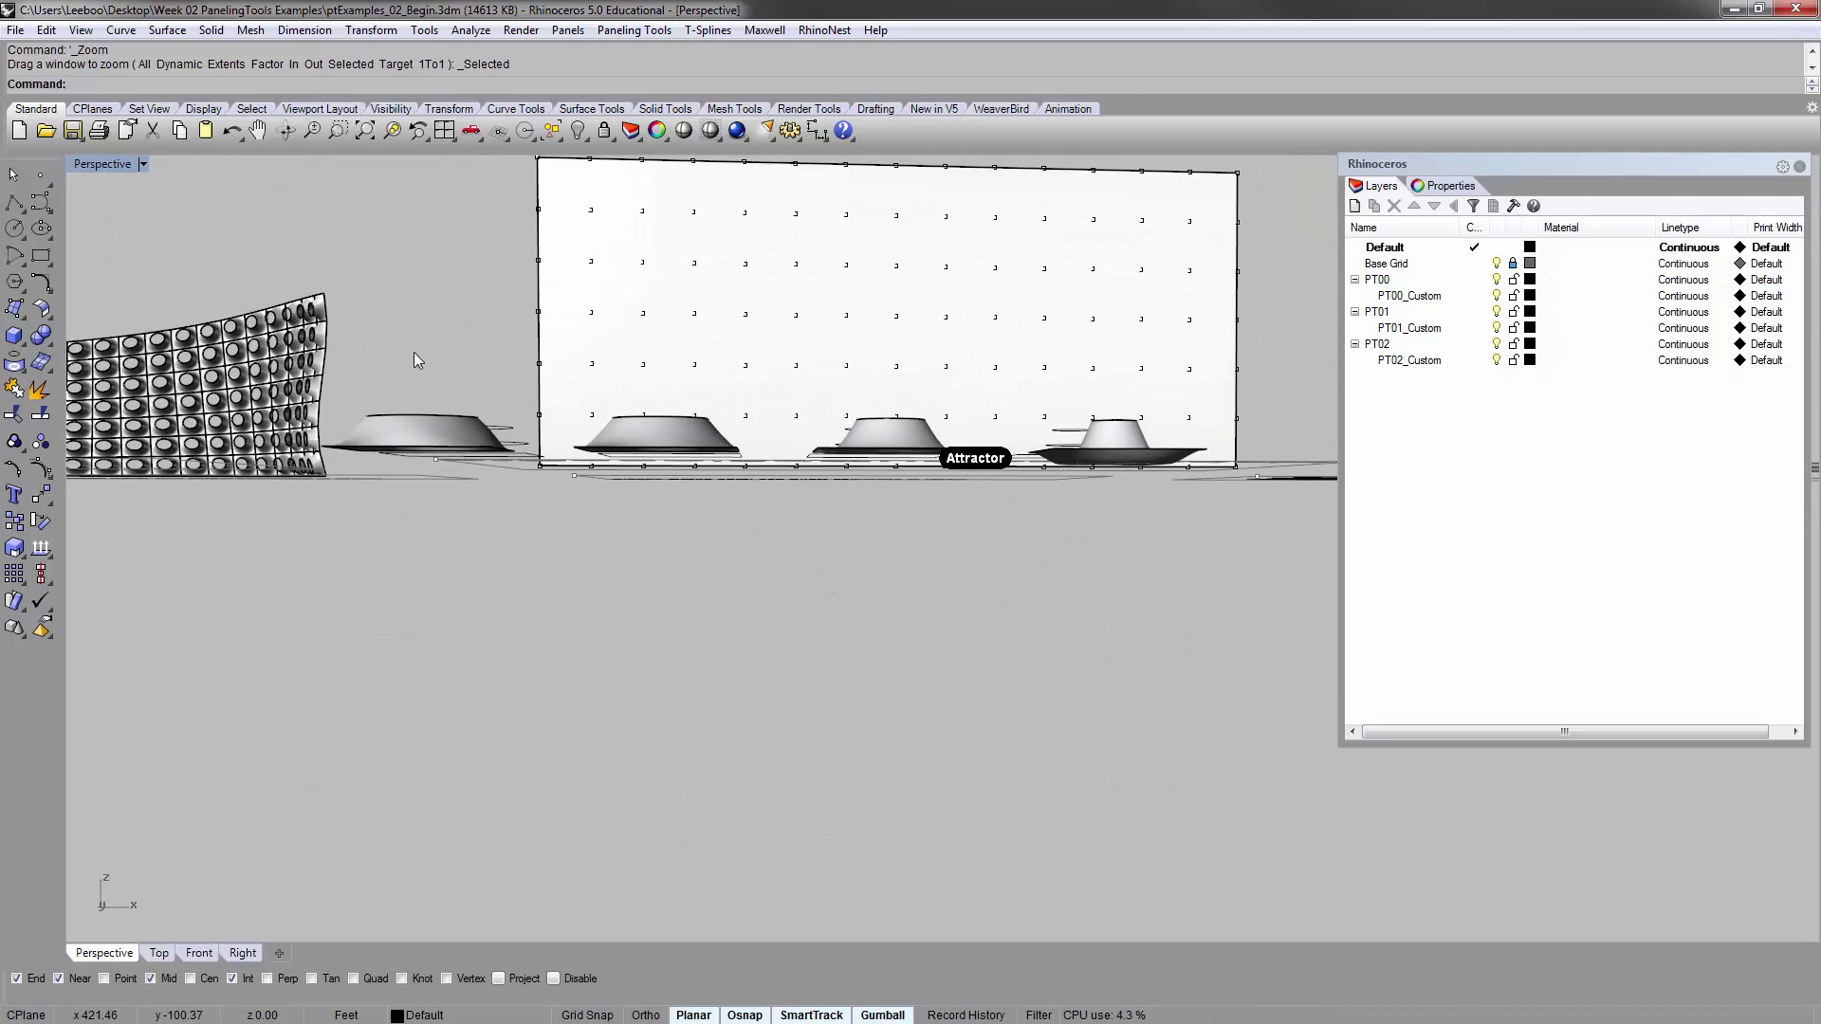
right_drag(626, 424, 618, 541)
scroll(620, 540, down, 2)
shift+right_drag(734, 491, 693, 551)
scroll(628, 481, down, 2)
shift+right_drag(705, 425, 718, 512)
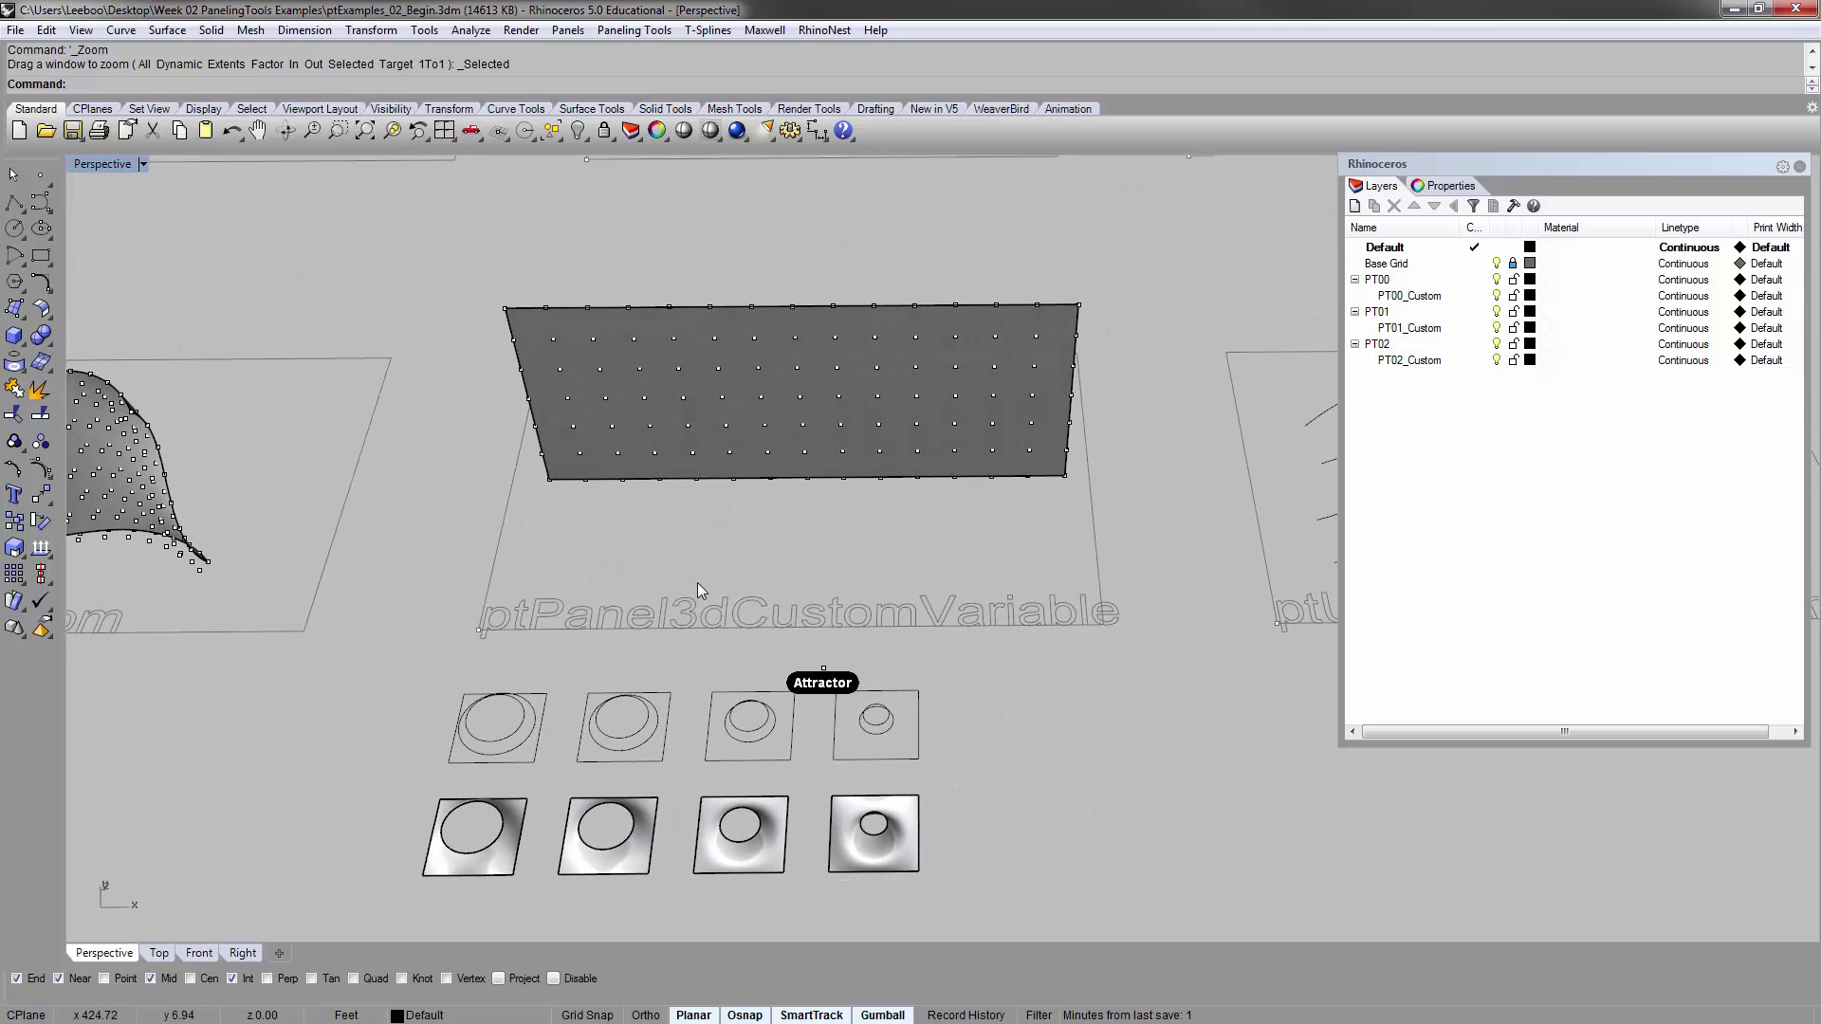
right_drag(840, 572, 554, 533)
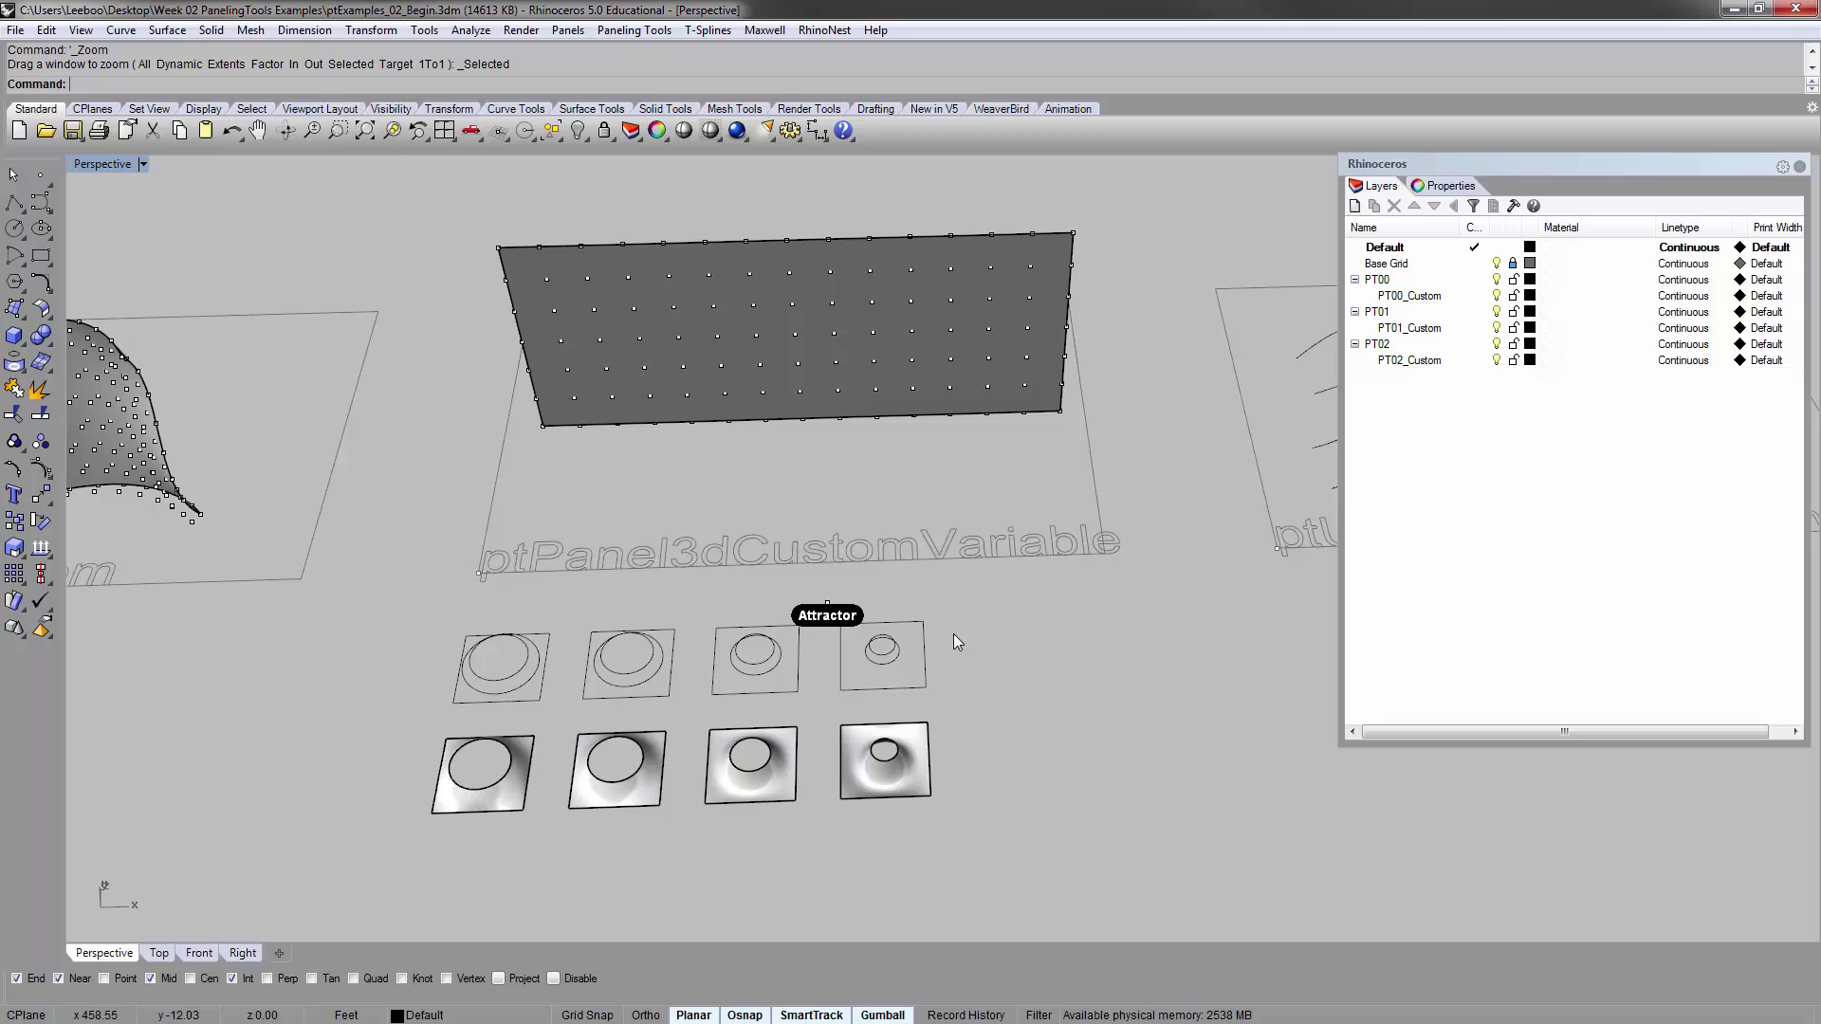
Offset the ptPanel3dCustomVariable surface's point grid from that base surface with ptOffsetPoints, using a fixed distance of 3
right_drag(956, 614, 953, 617)
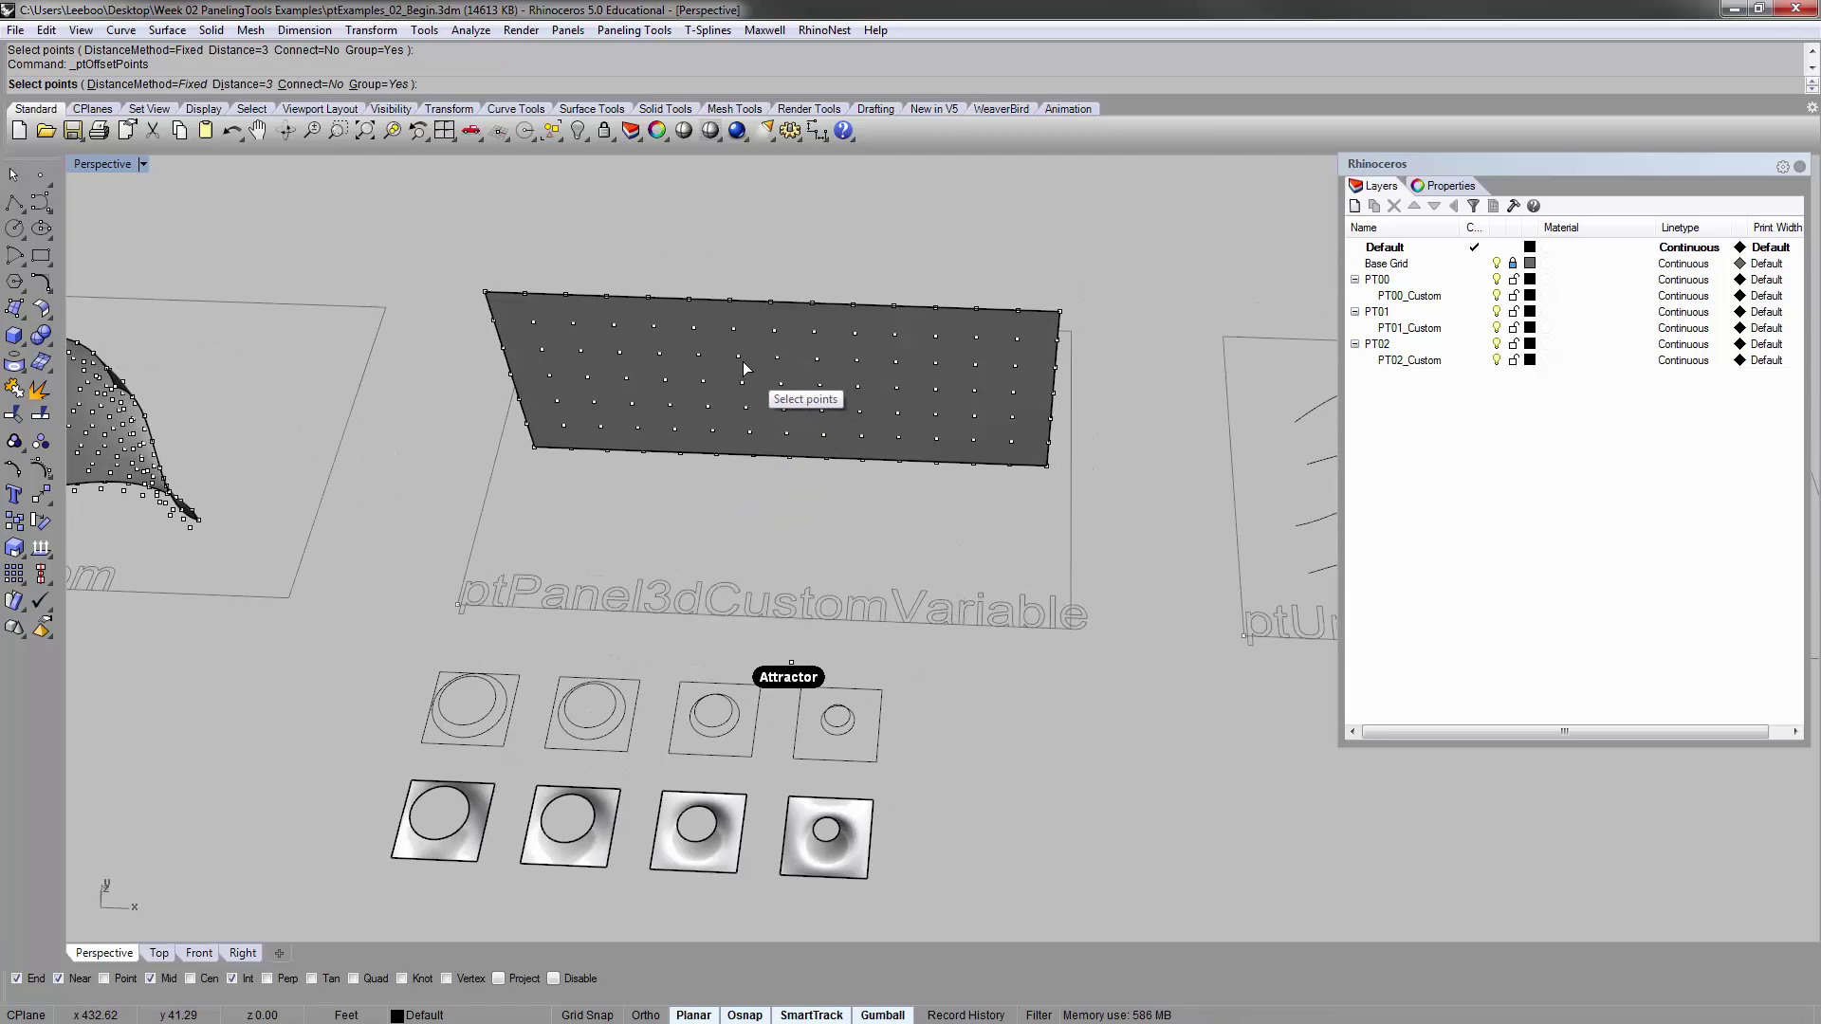
click(740, 358)
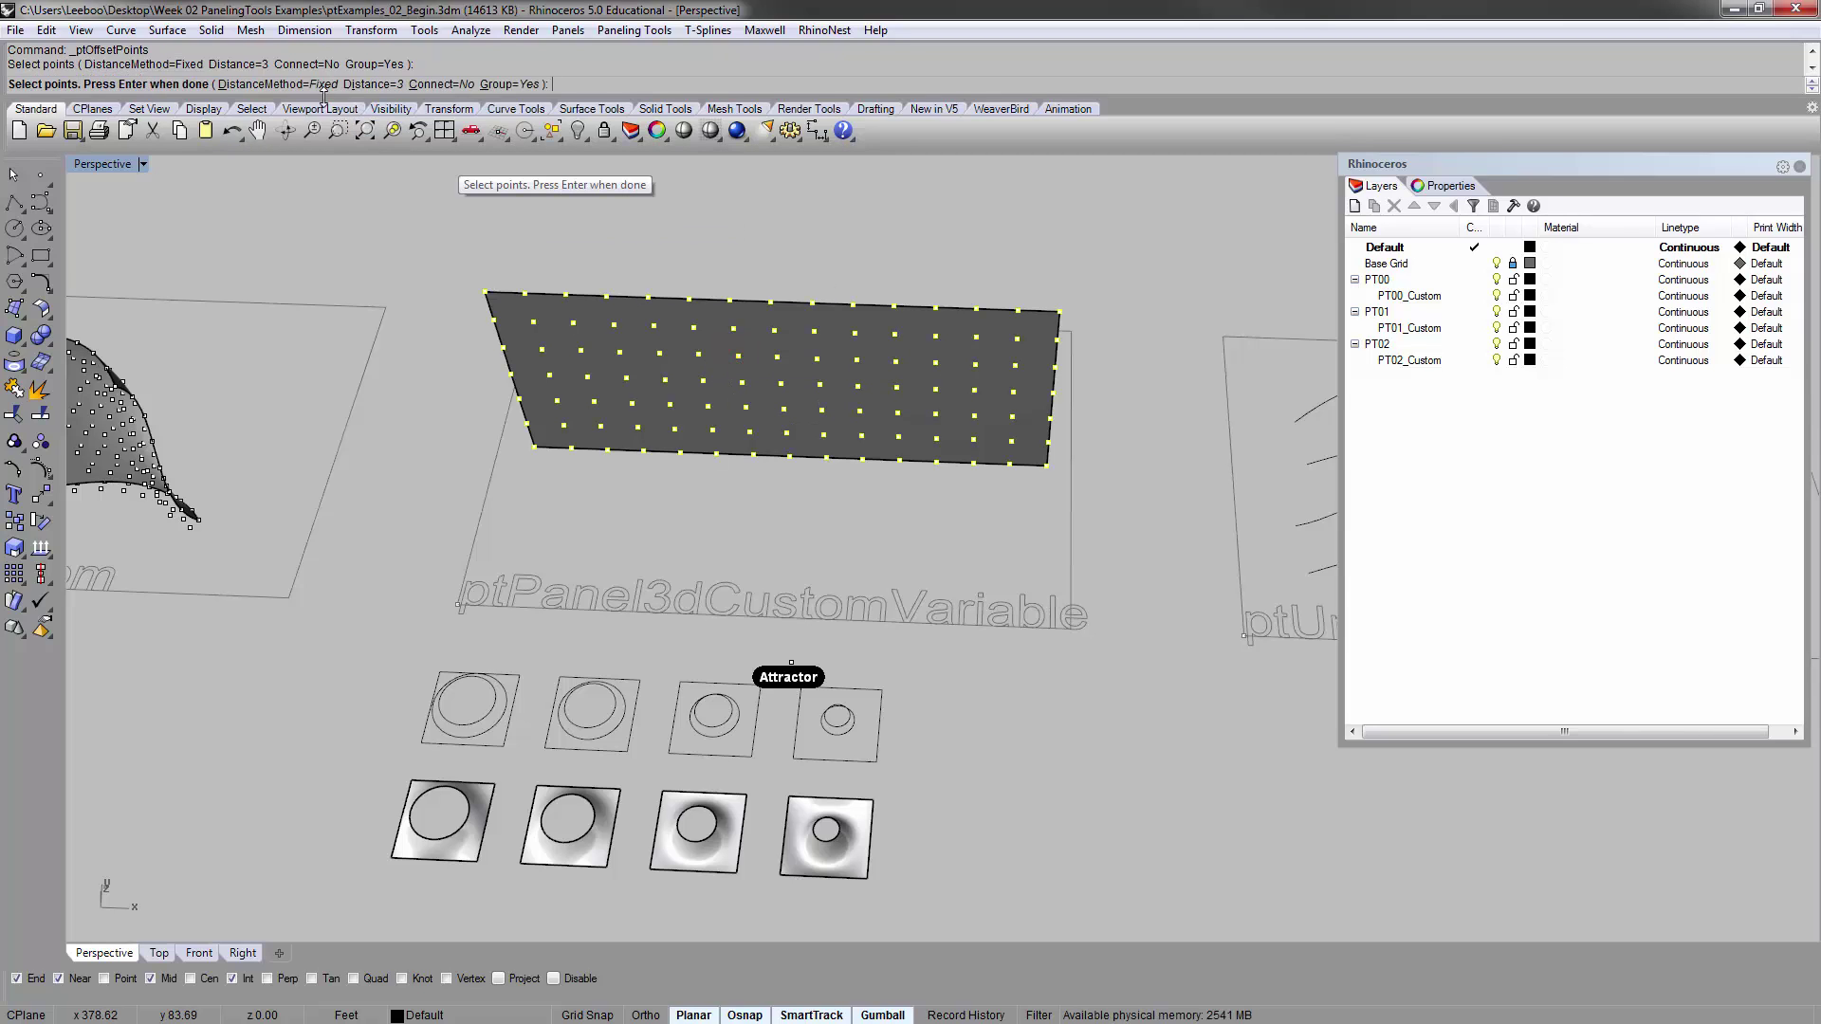
right_drag(741, 475, 704, 282)
right_click(737, 518)
click(763, 344)
scroll(536, 443, up, 4)
scroll(547, 498, down, 5)
scroll(594, 468, up, 2)
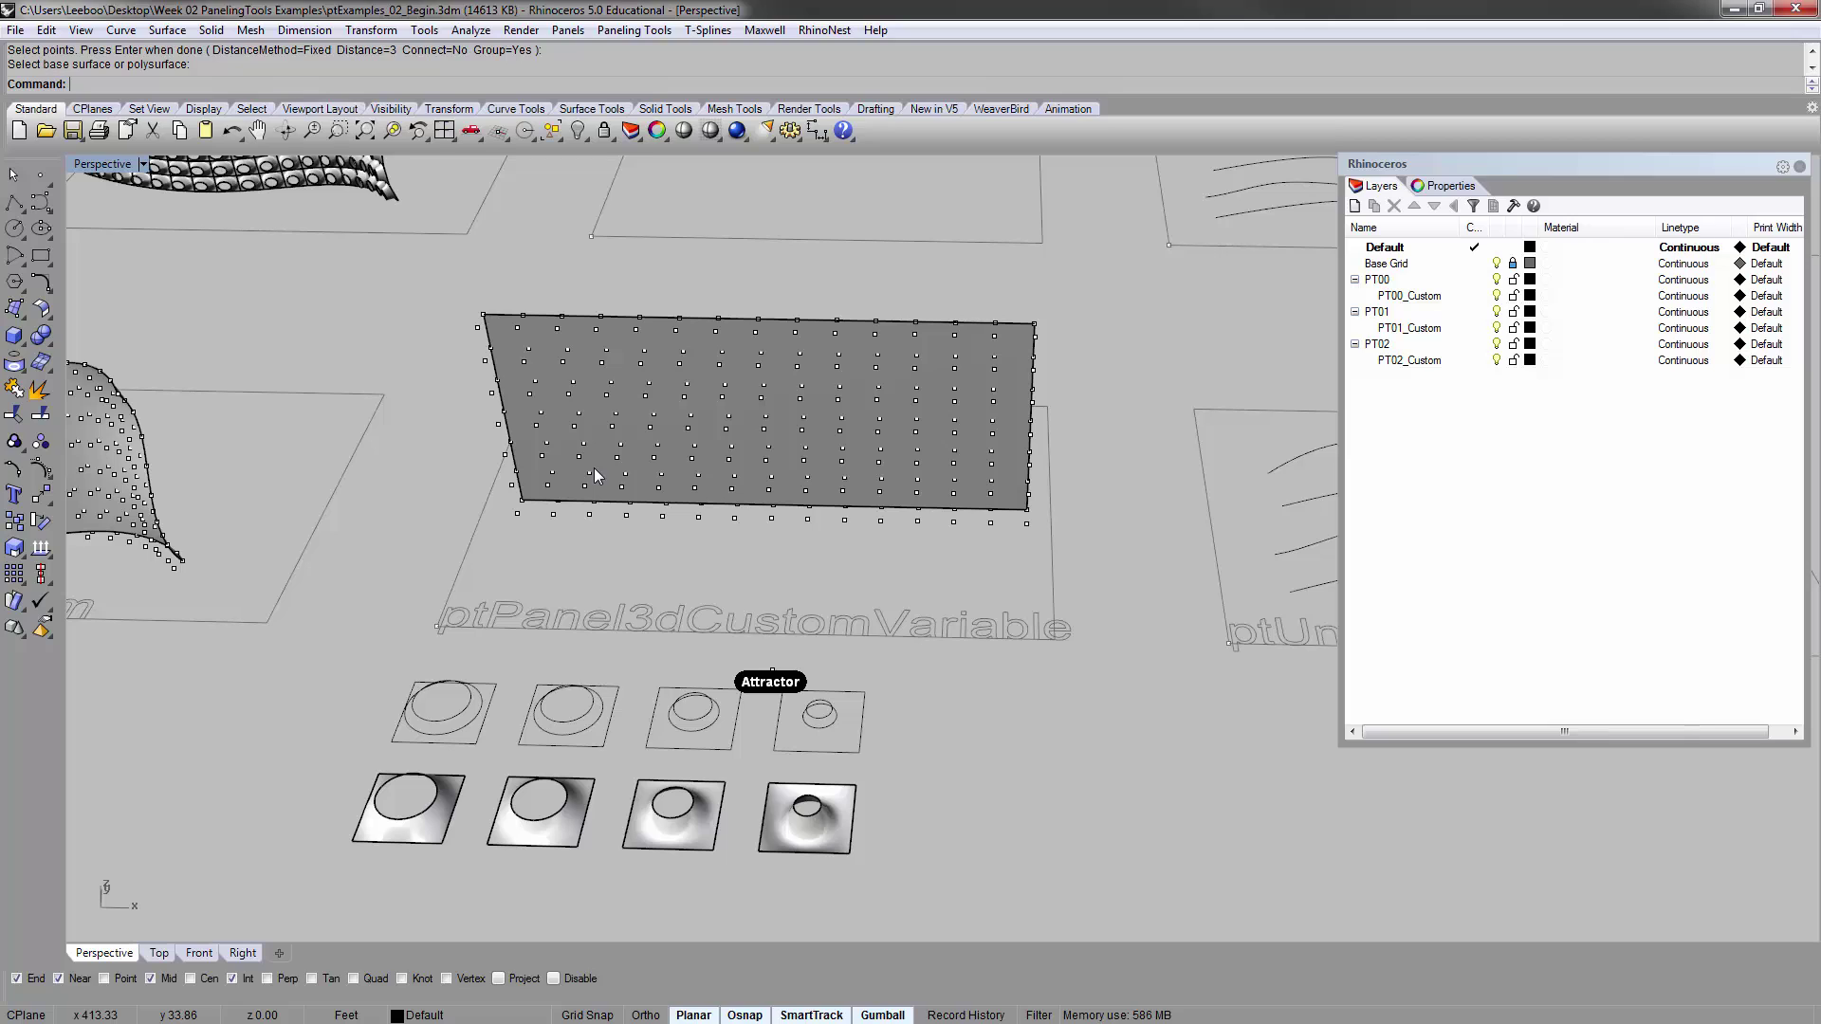
text(PtPa)
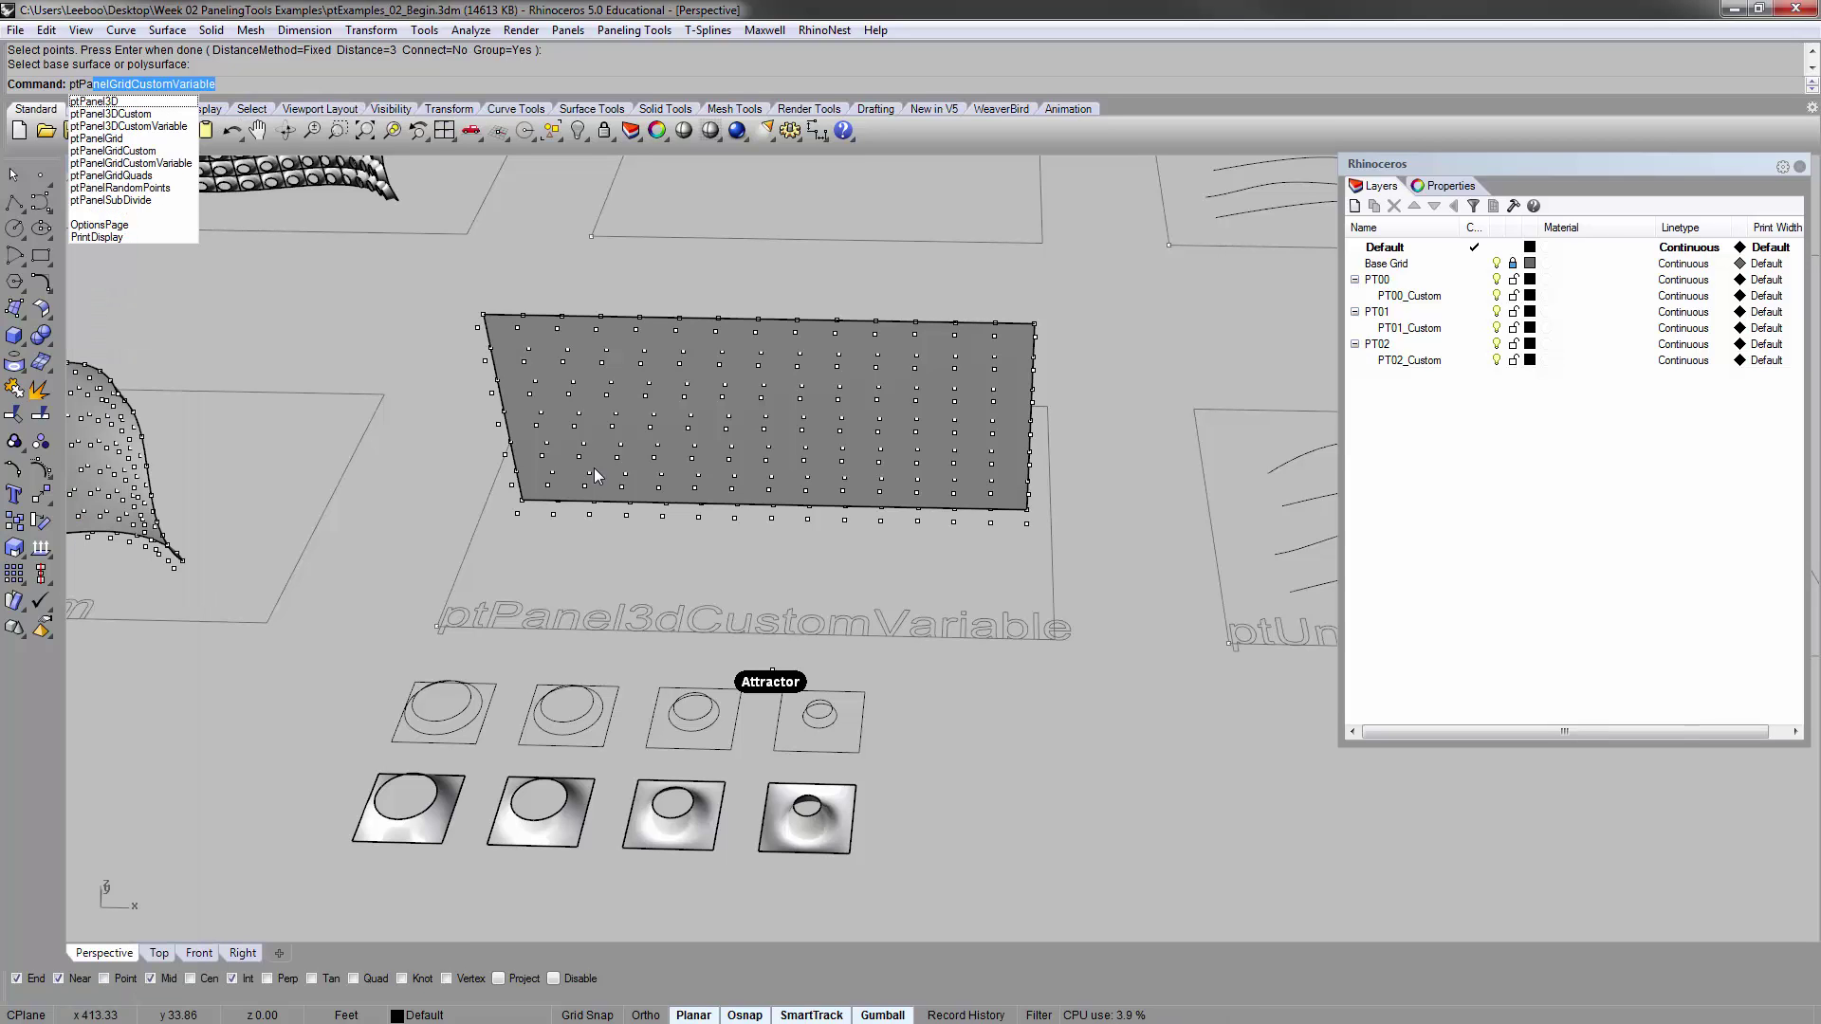
click(167, 131)
shift+right_drag(683, 586, 724, 514)
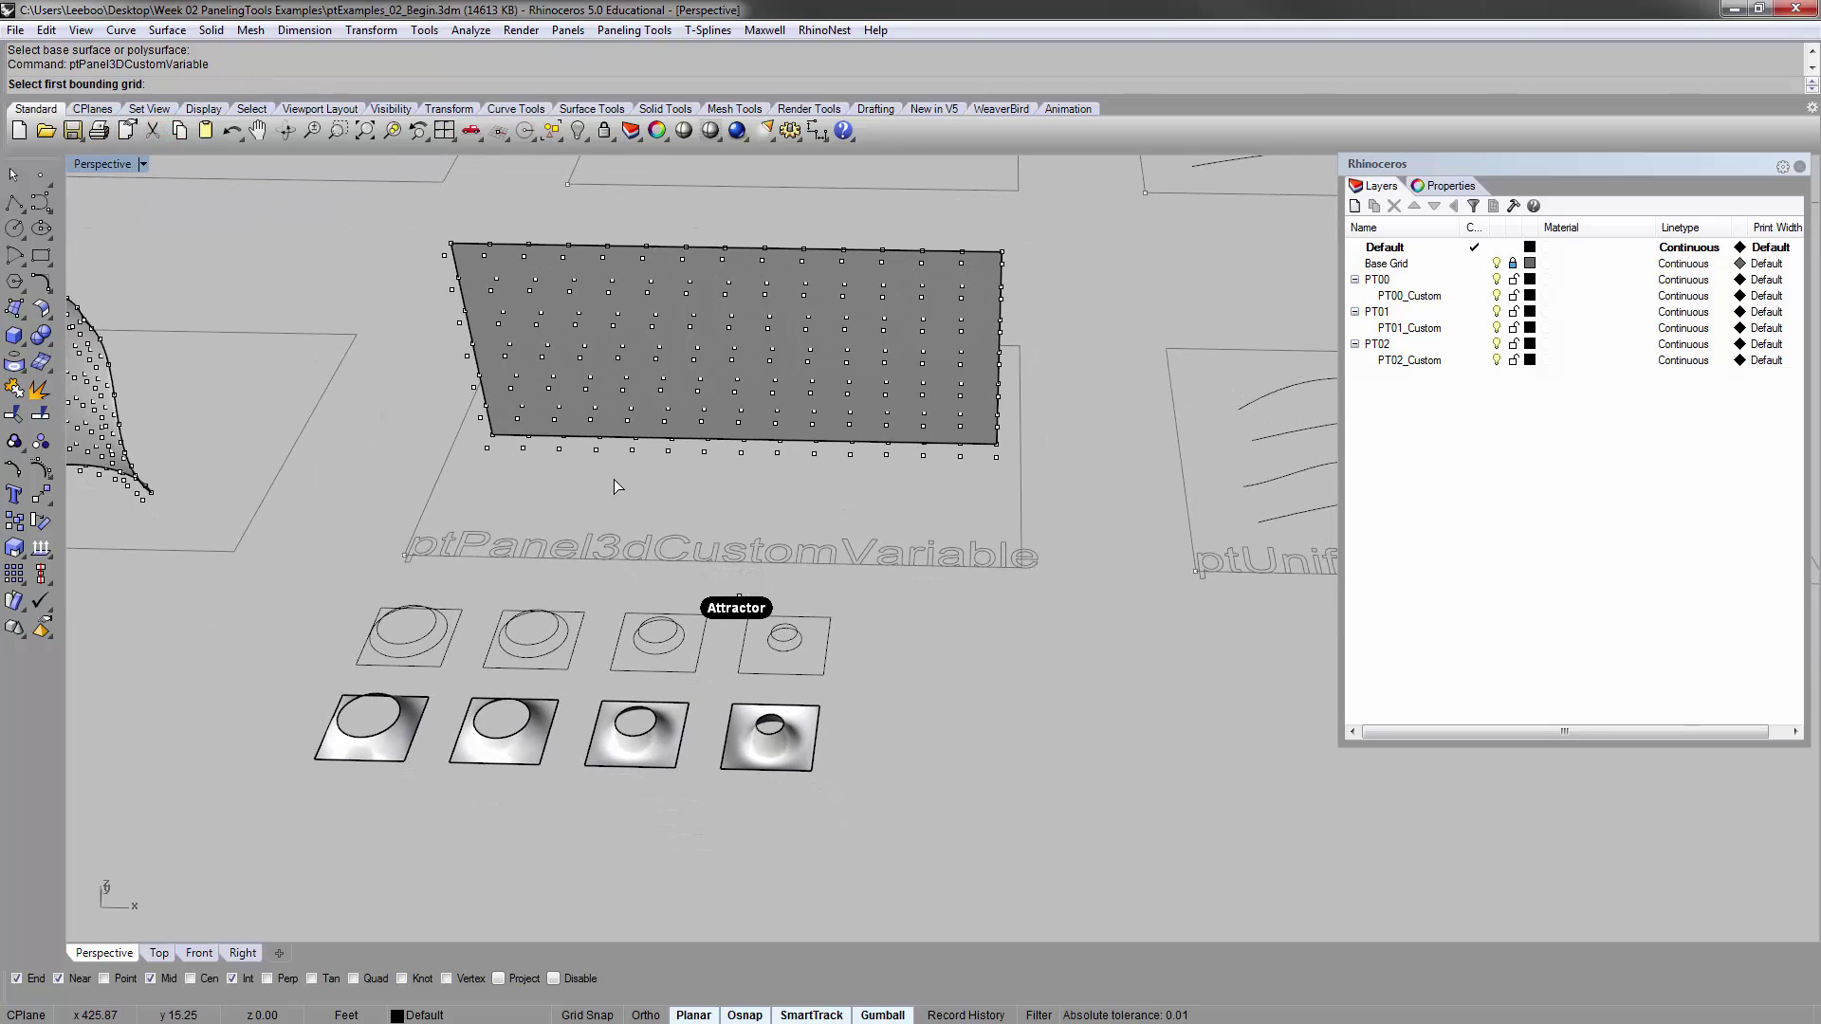
click(453, 241)
key(Return)
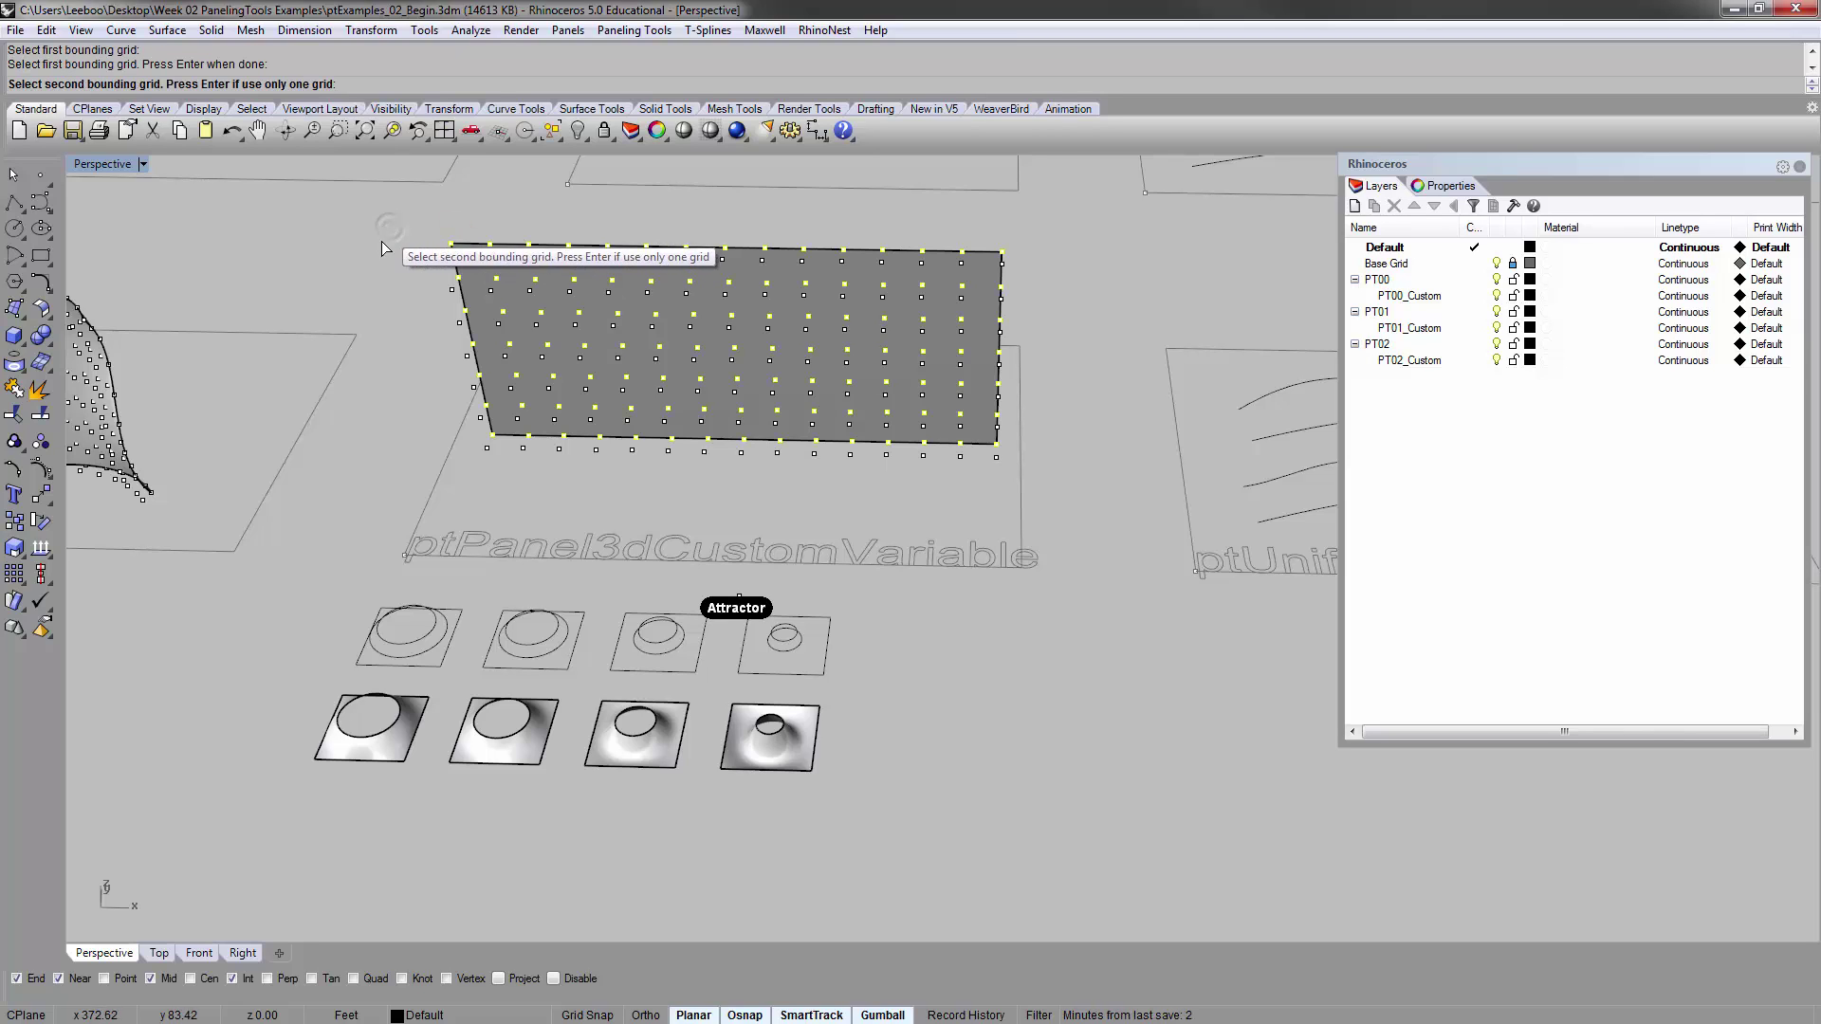
click(446, 260)
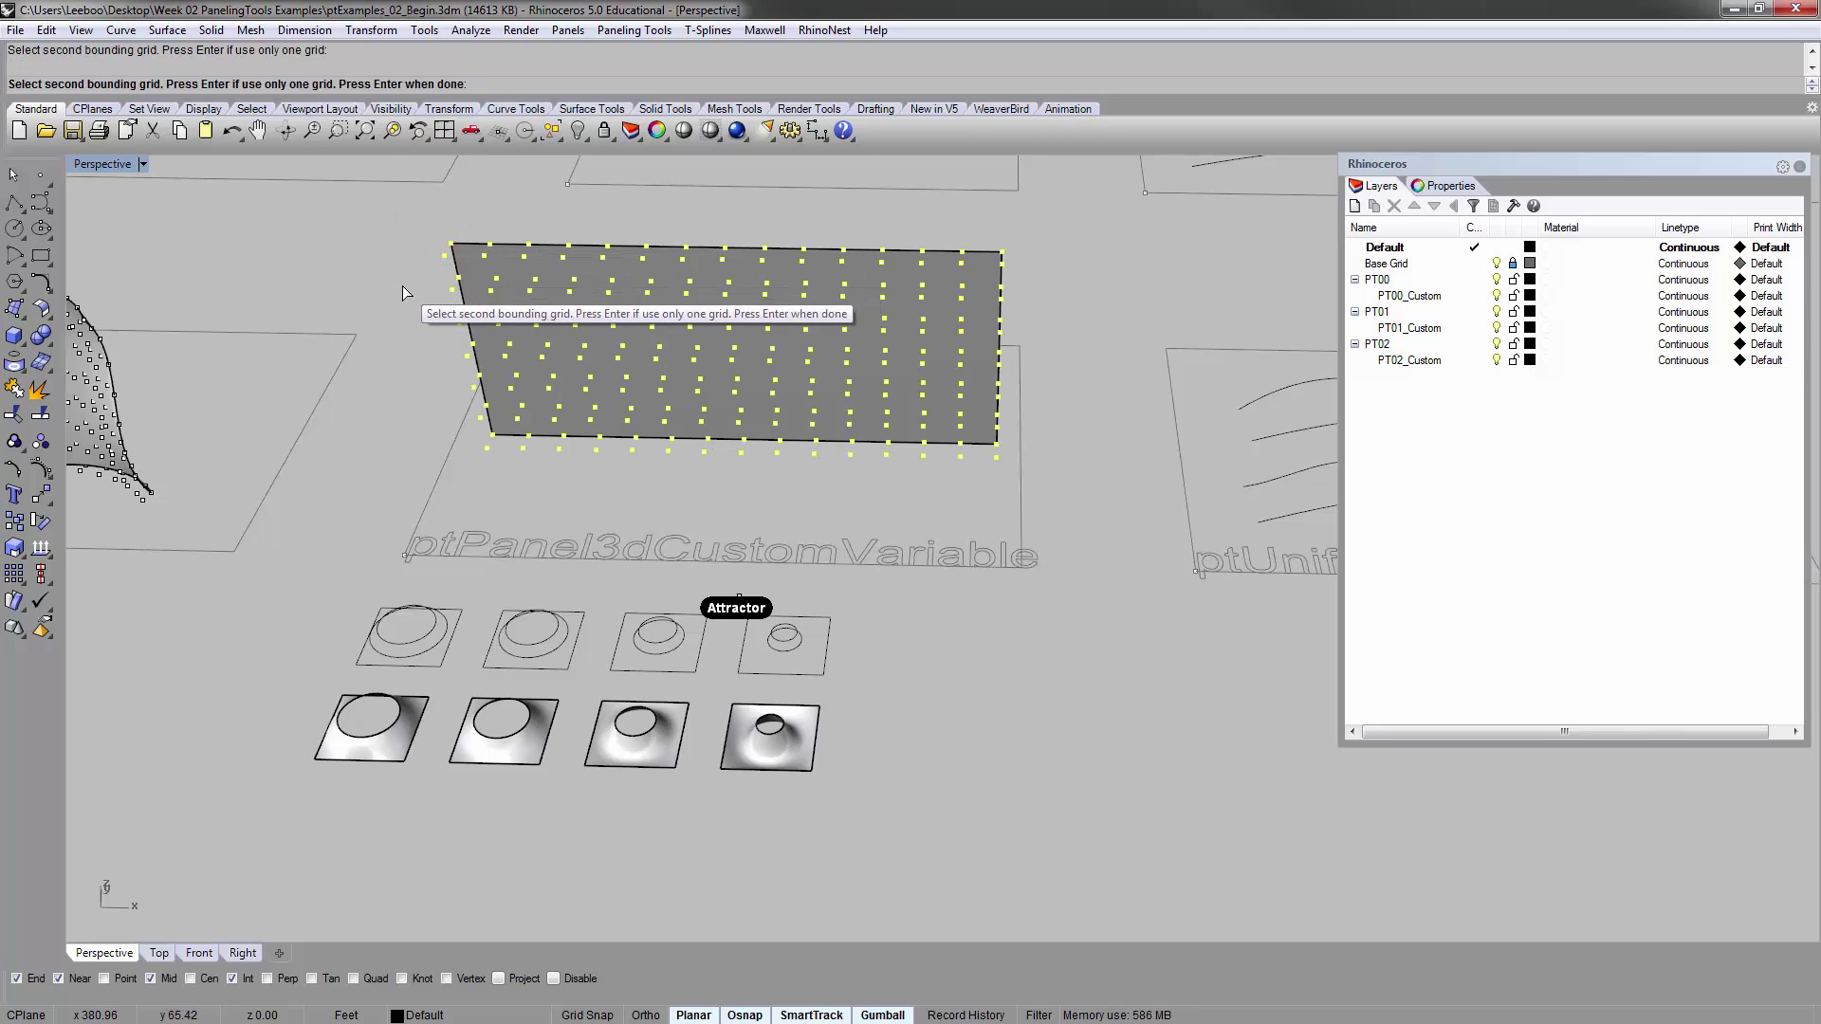
key(Return)
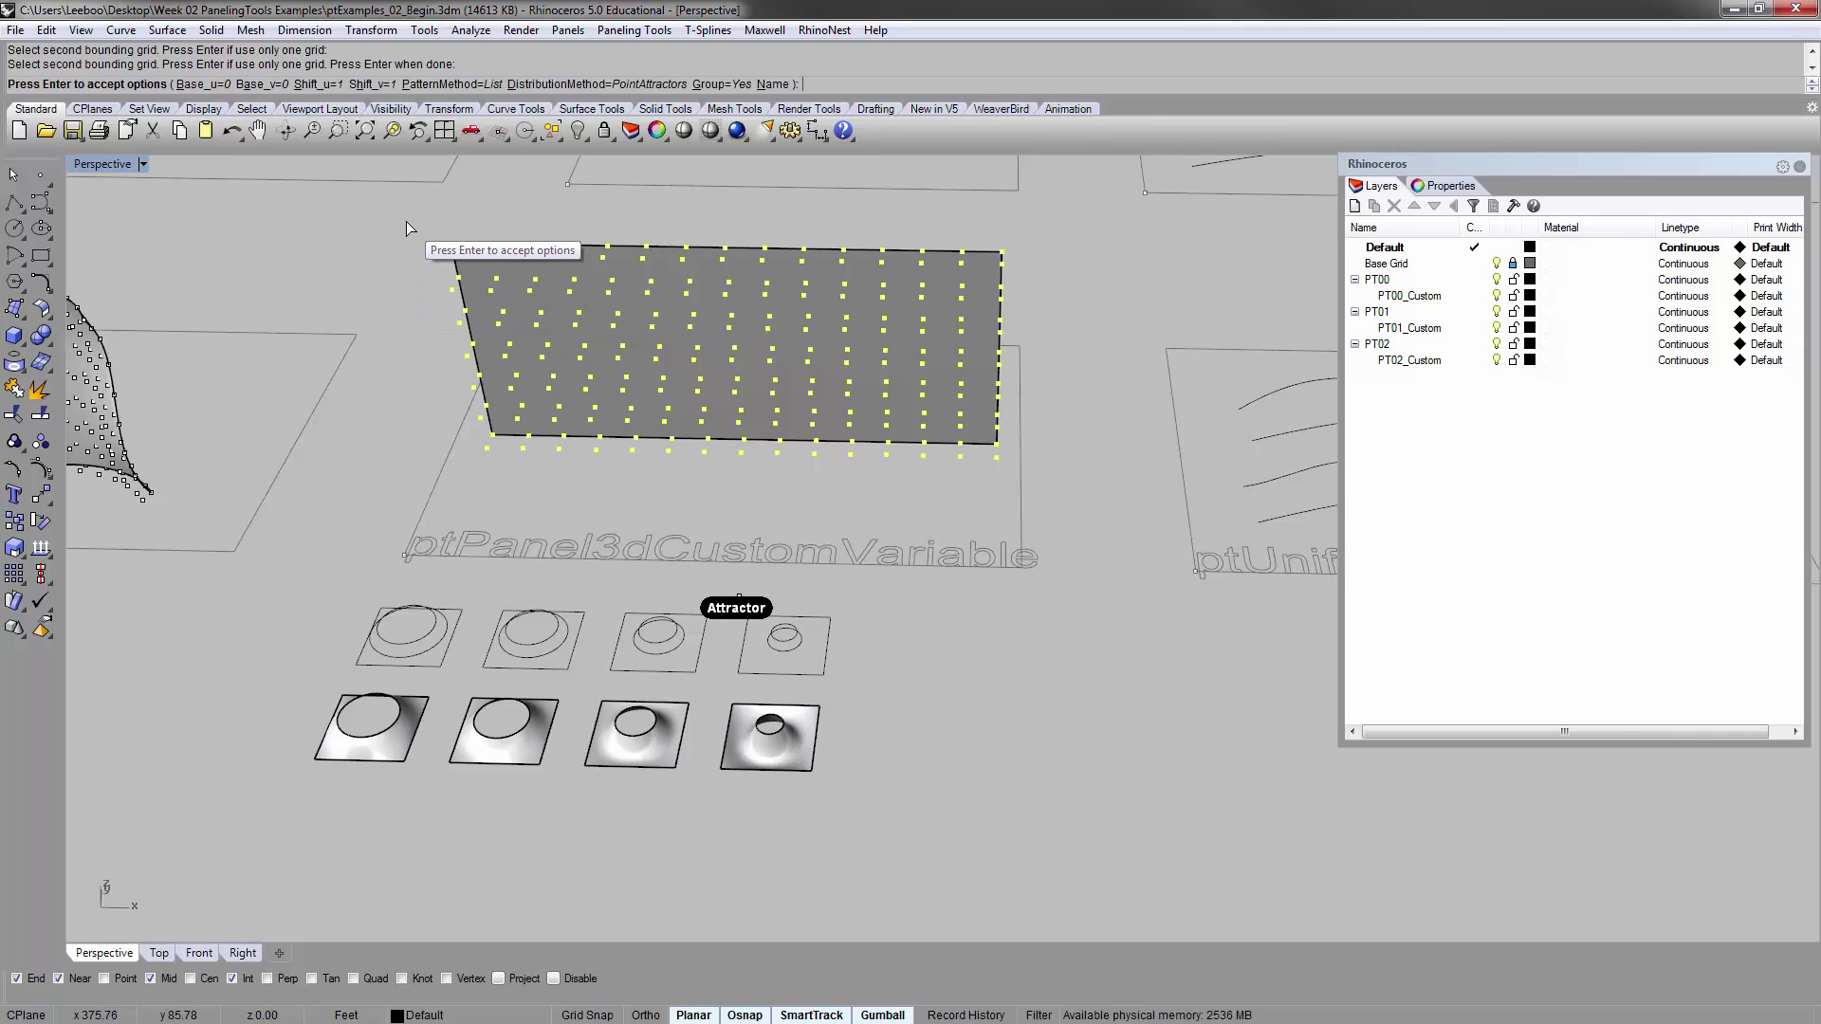
click(443, 85)
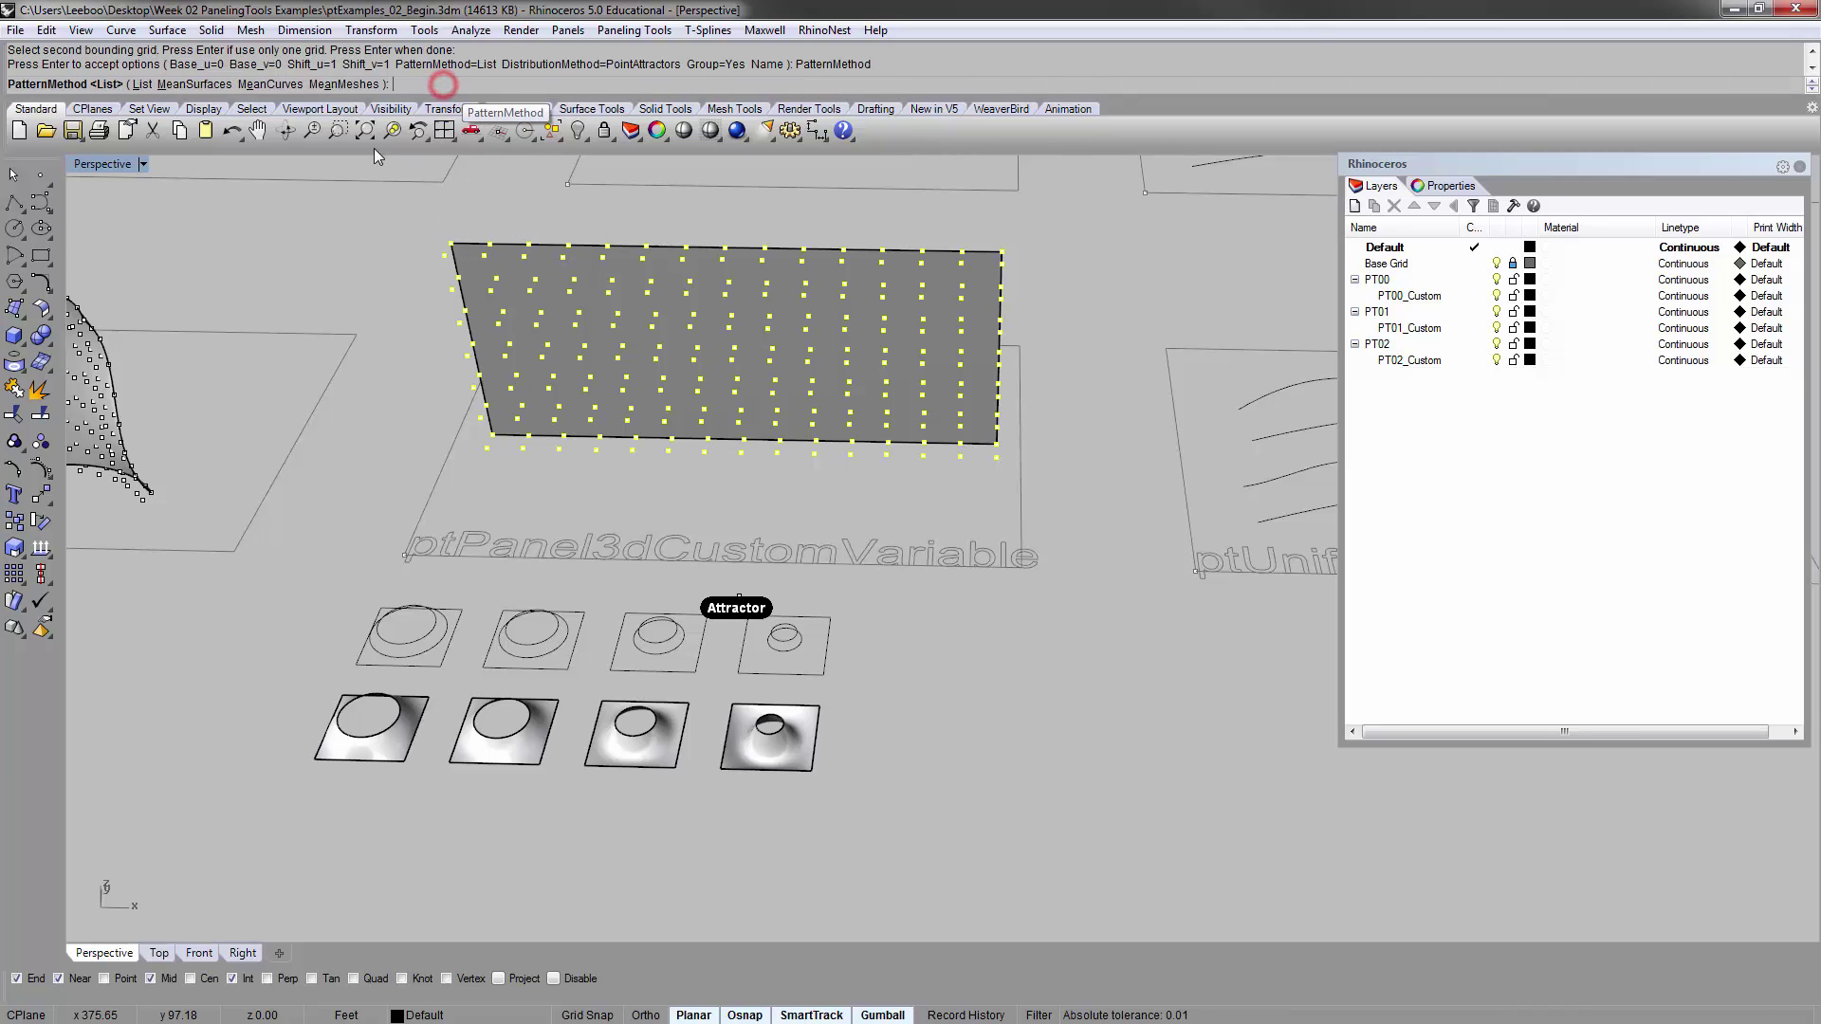
click(141, 84)
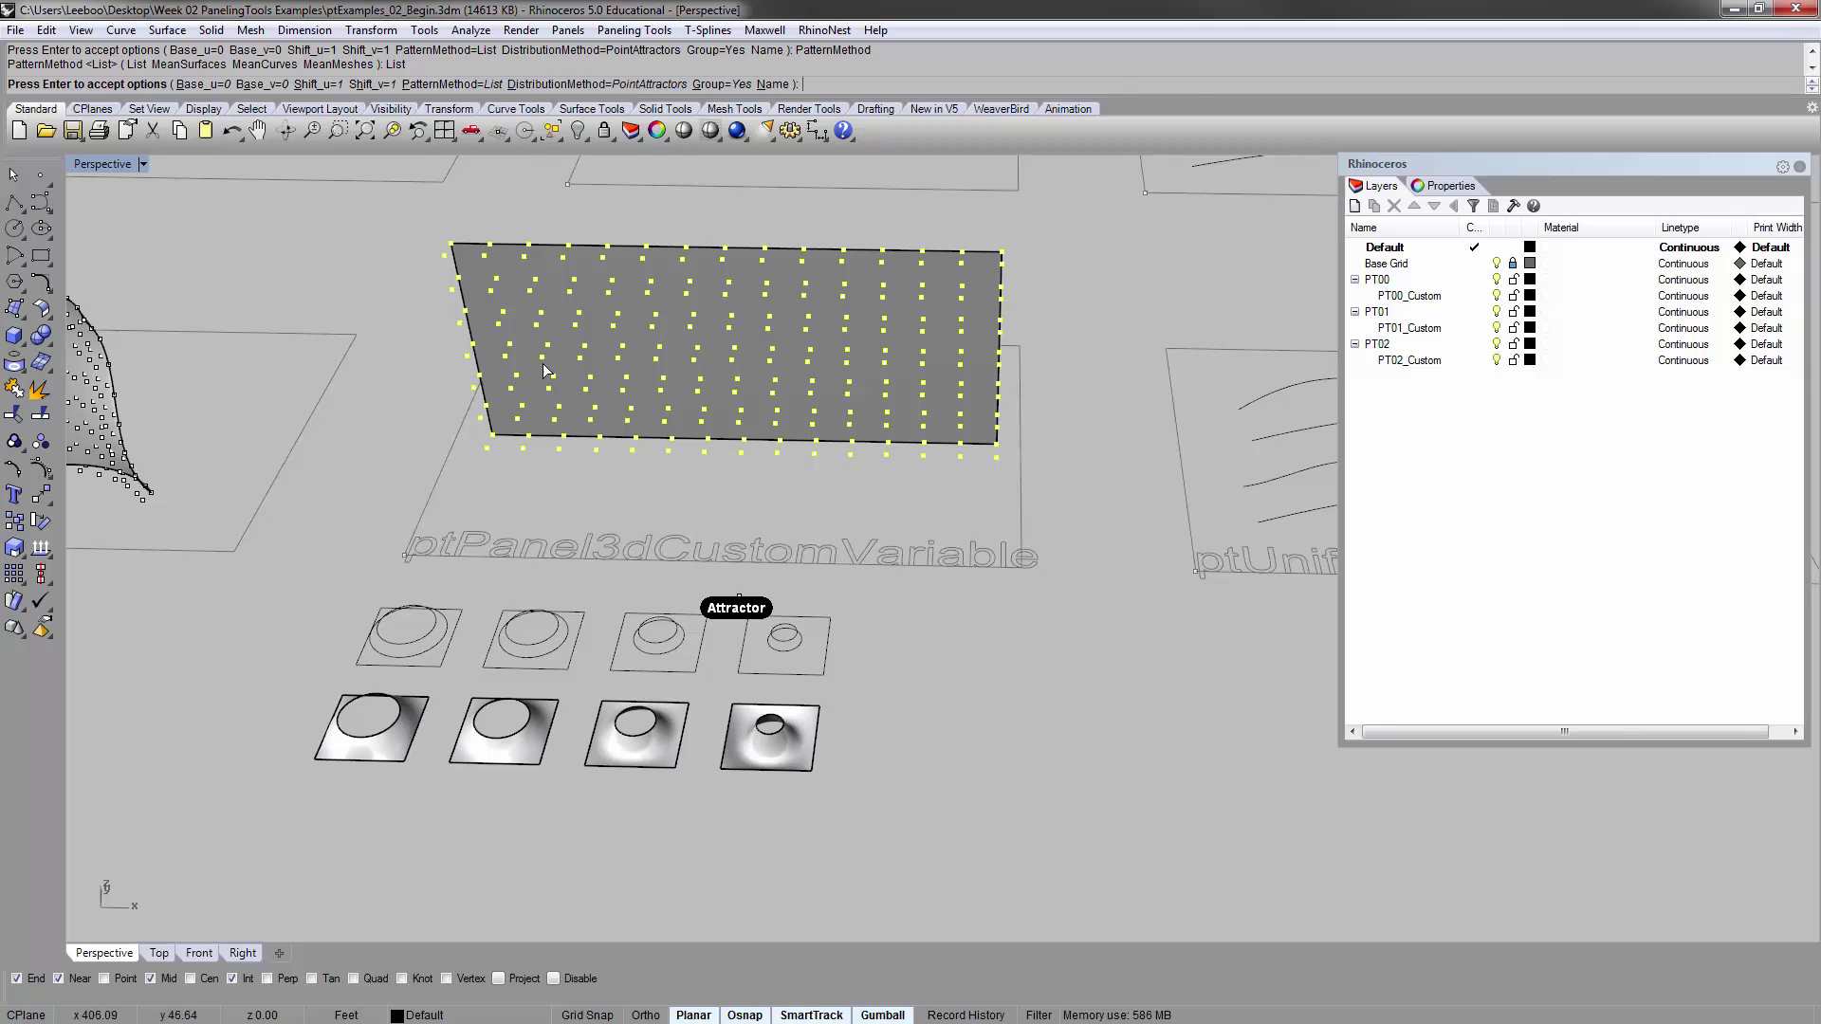
right_drag(547, 367, 576, 432)
right_drag(681, 472, 683, 489)
key(Return)
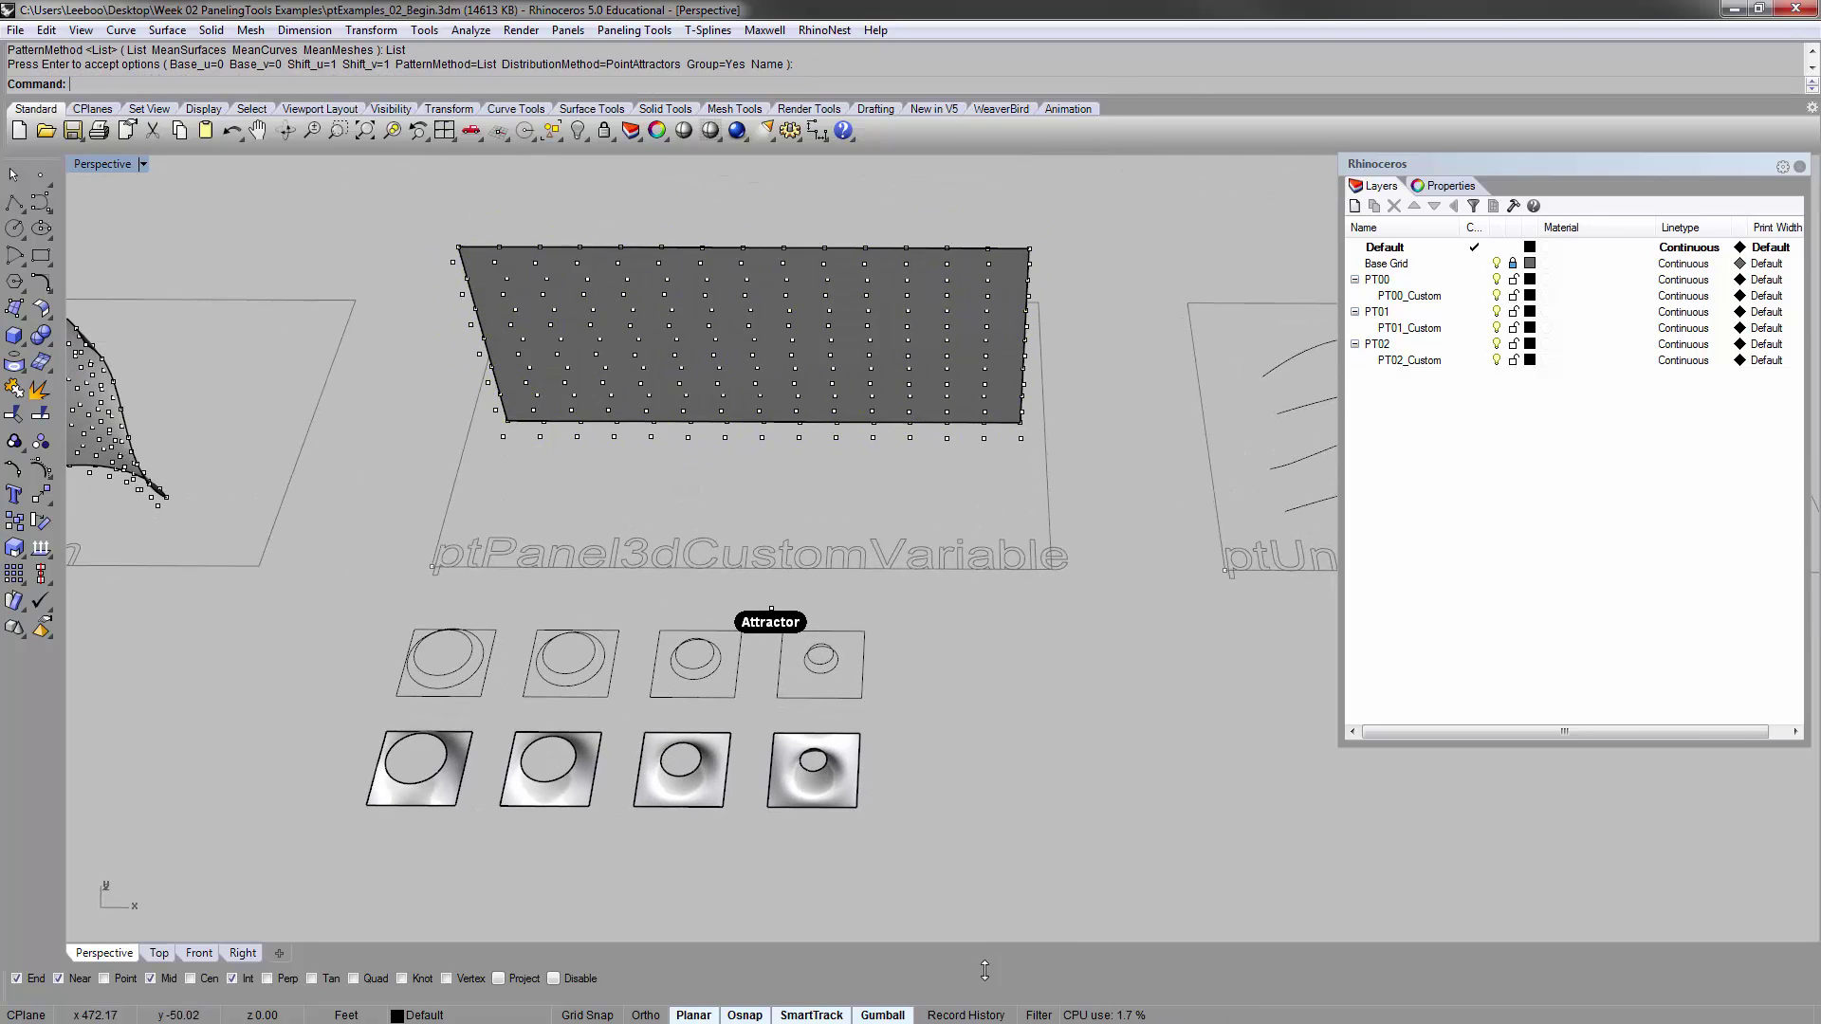
Enable history recording and set up ptPanel3DCustomVariable with the surface's two bounding grids, PointAttractors distribution and the Attractor point
click(966, 1014)
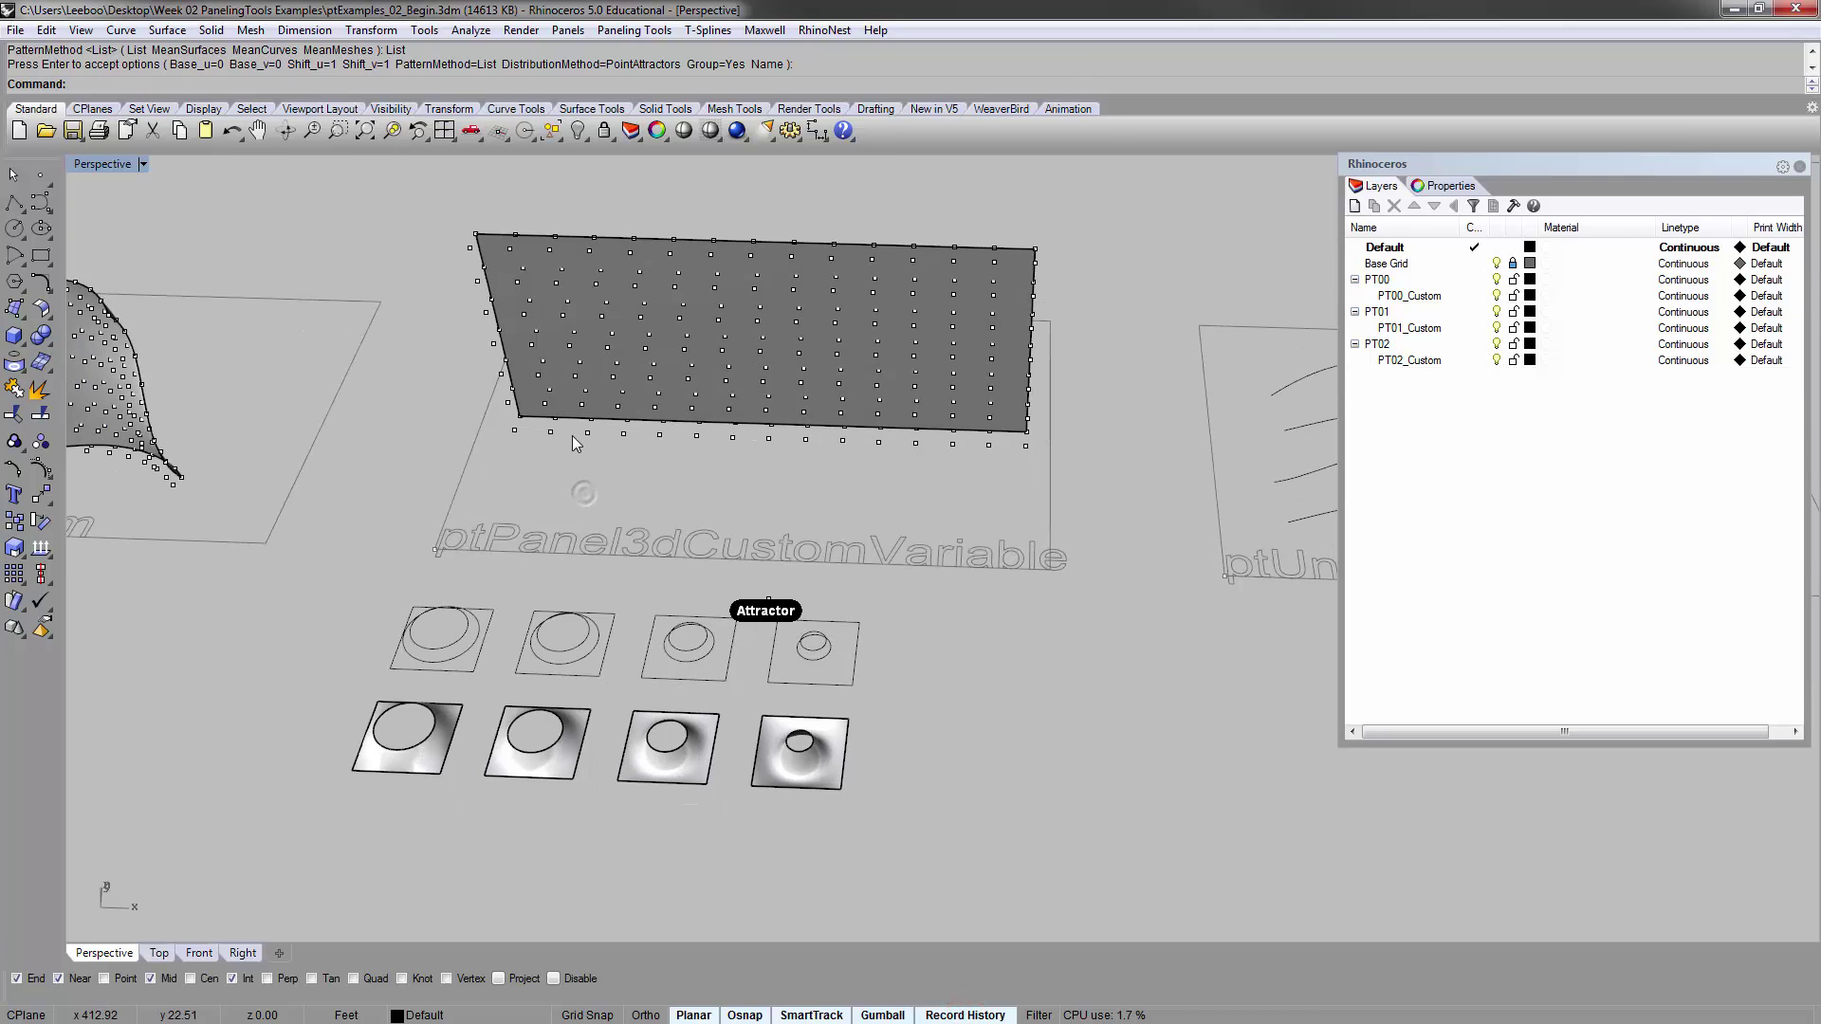
right_click(611, 455)
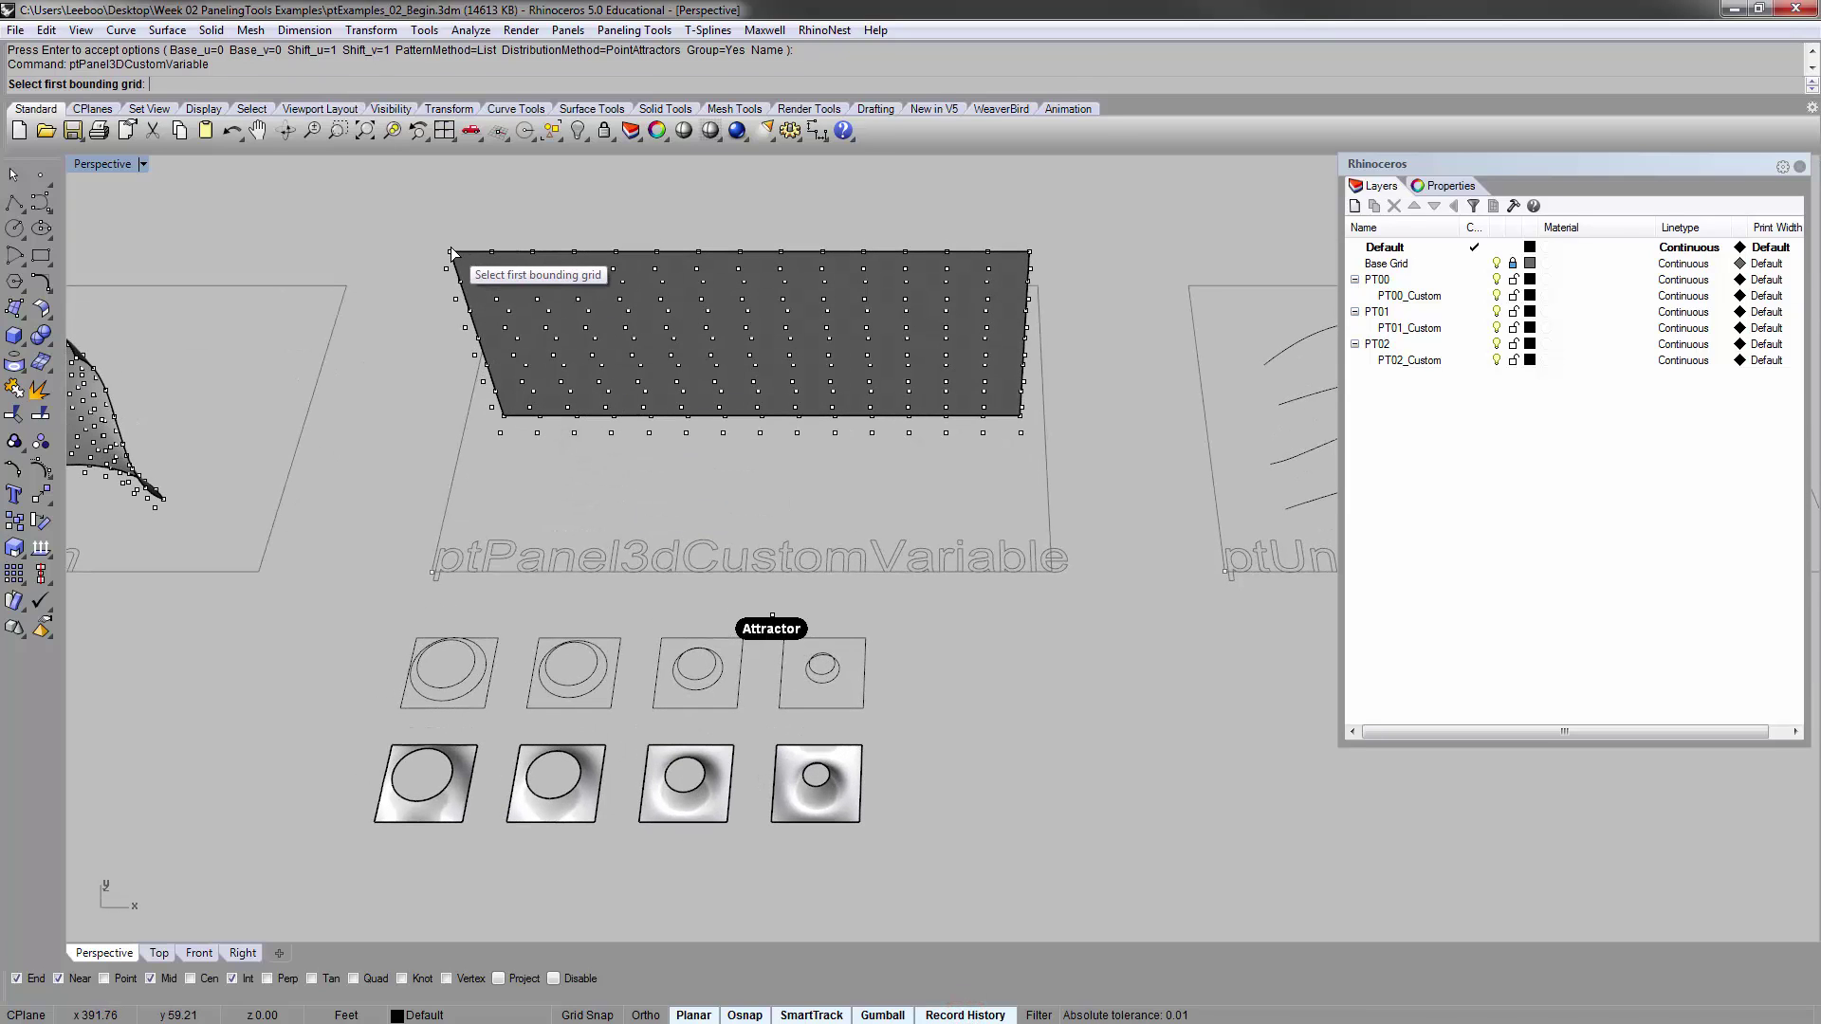
click(452, 250)
right_click(448, 226)
click(444, 272)
right_click(400, 220)
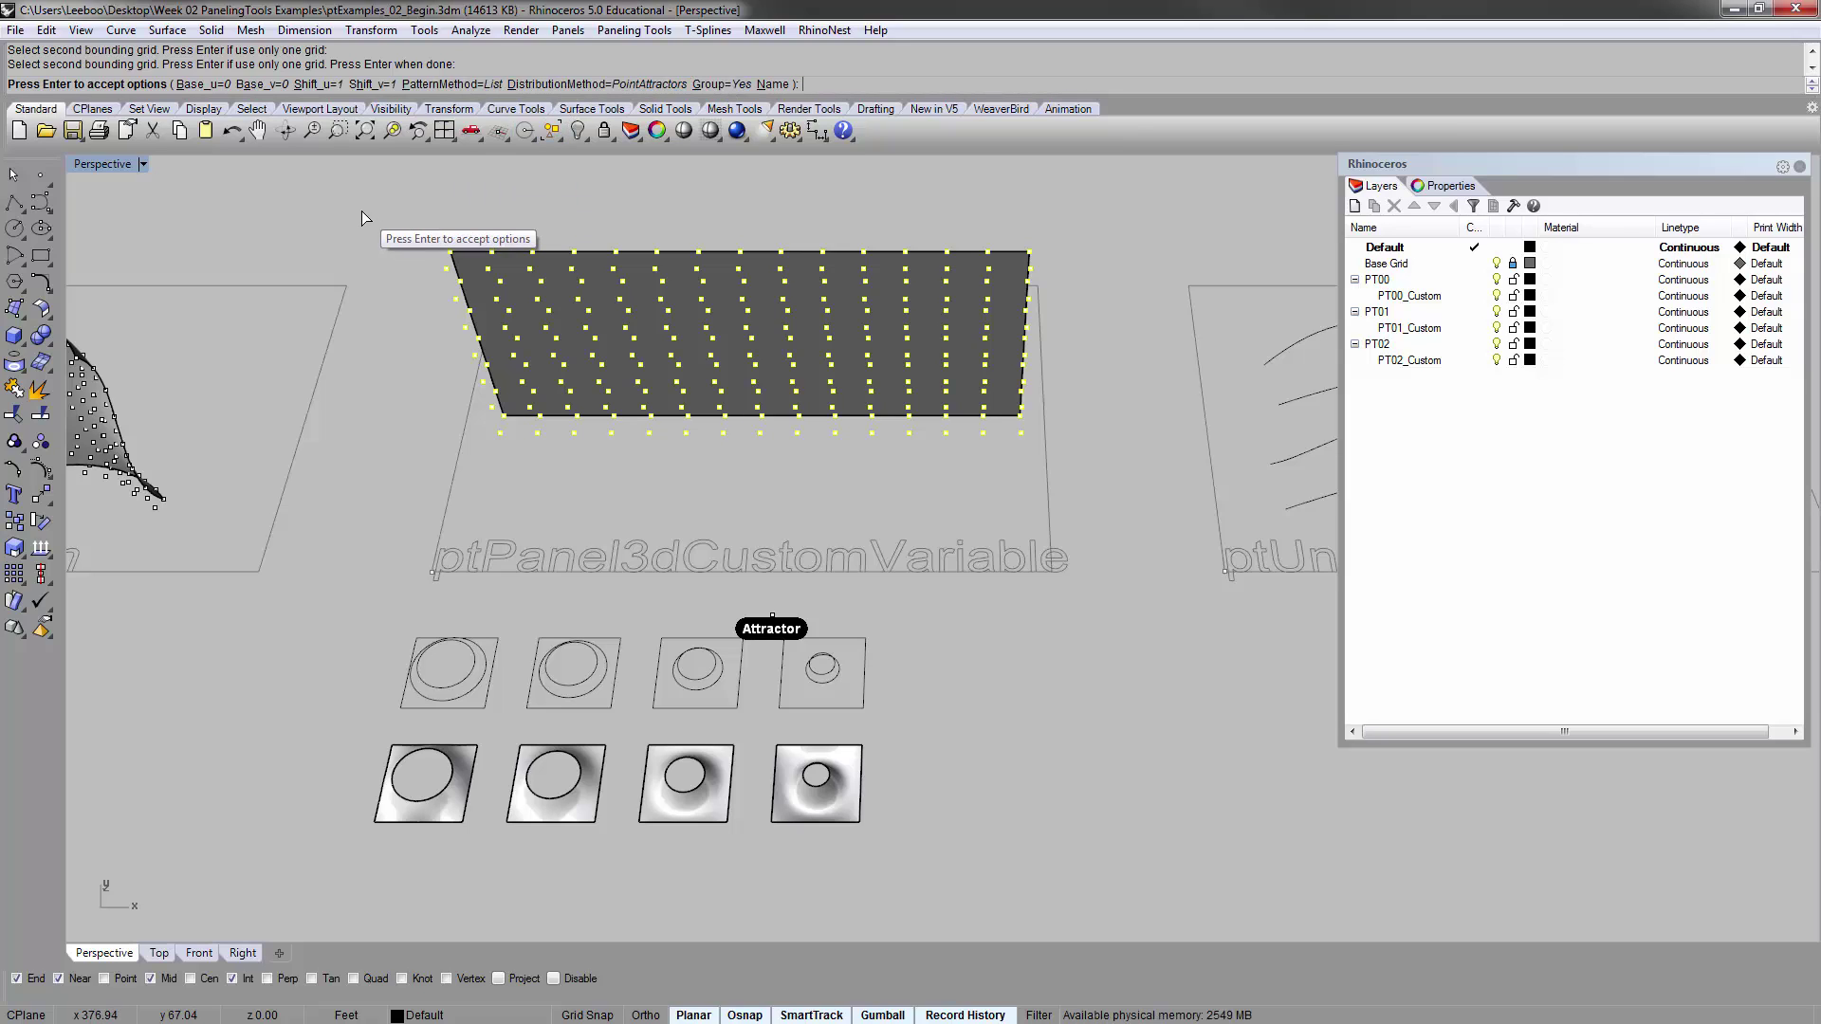
key(Return)
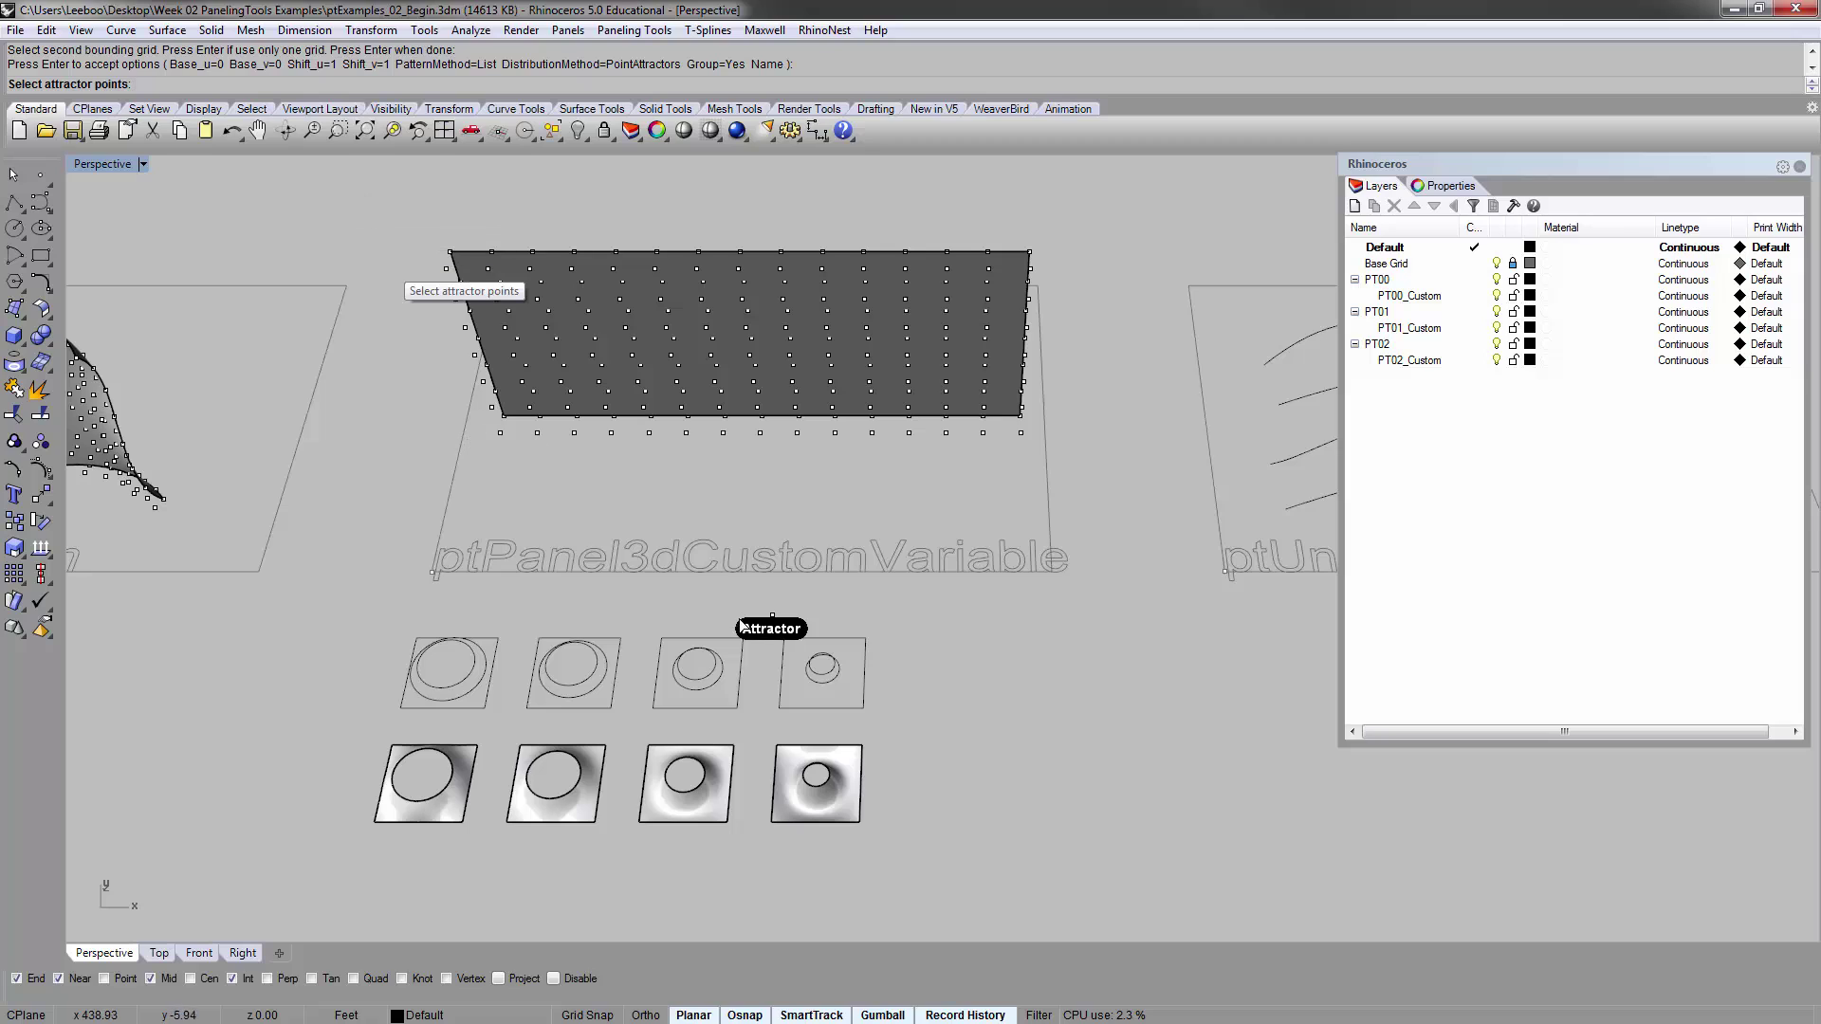
click(771, 616)
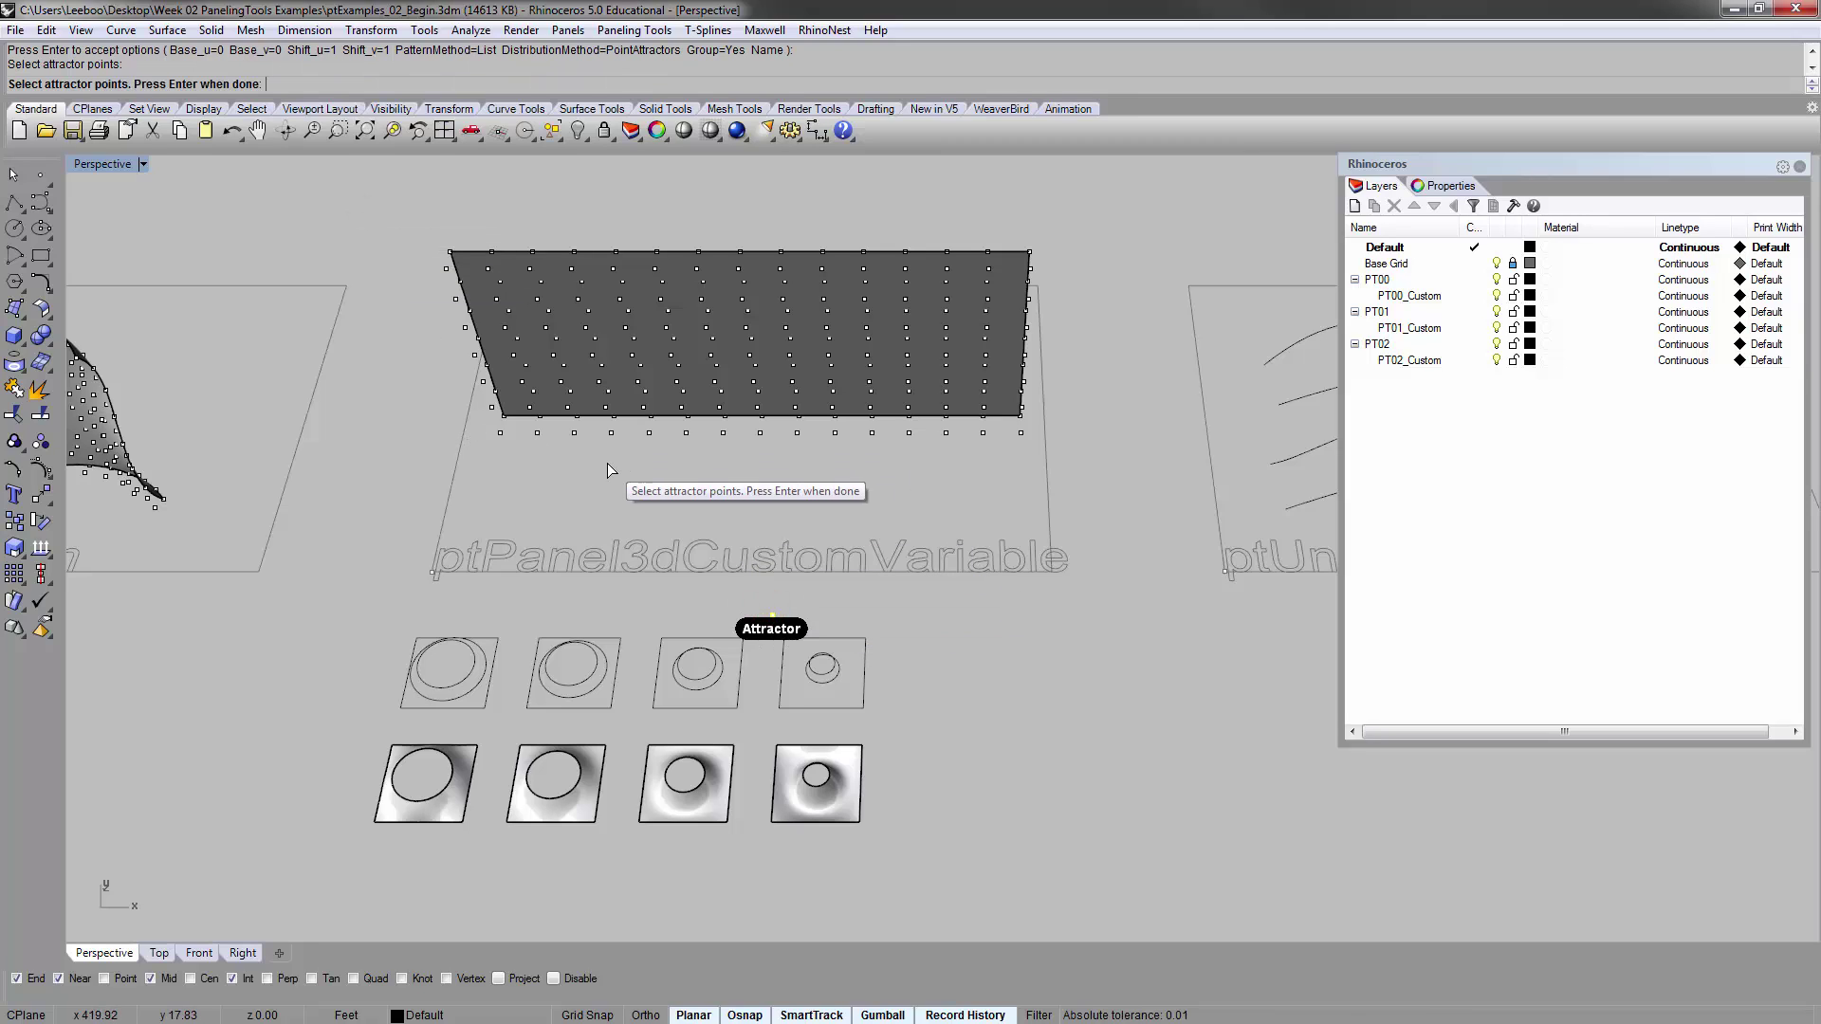
key(Return)
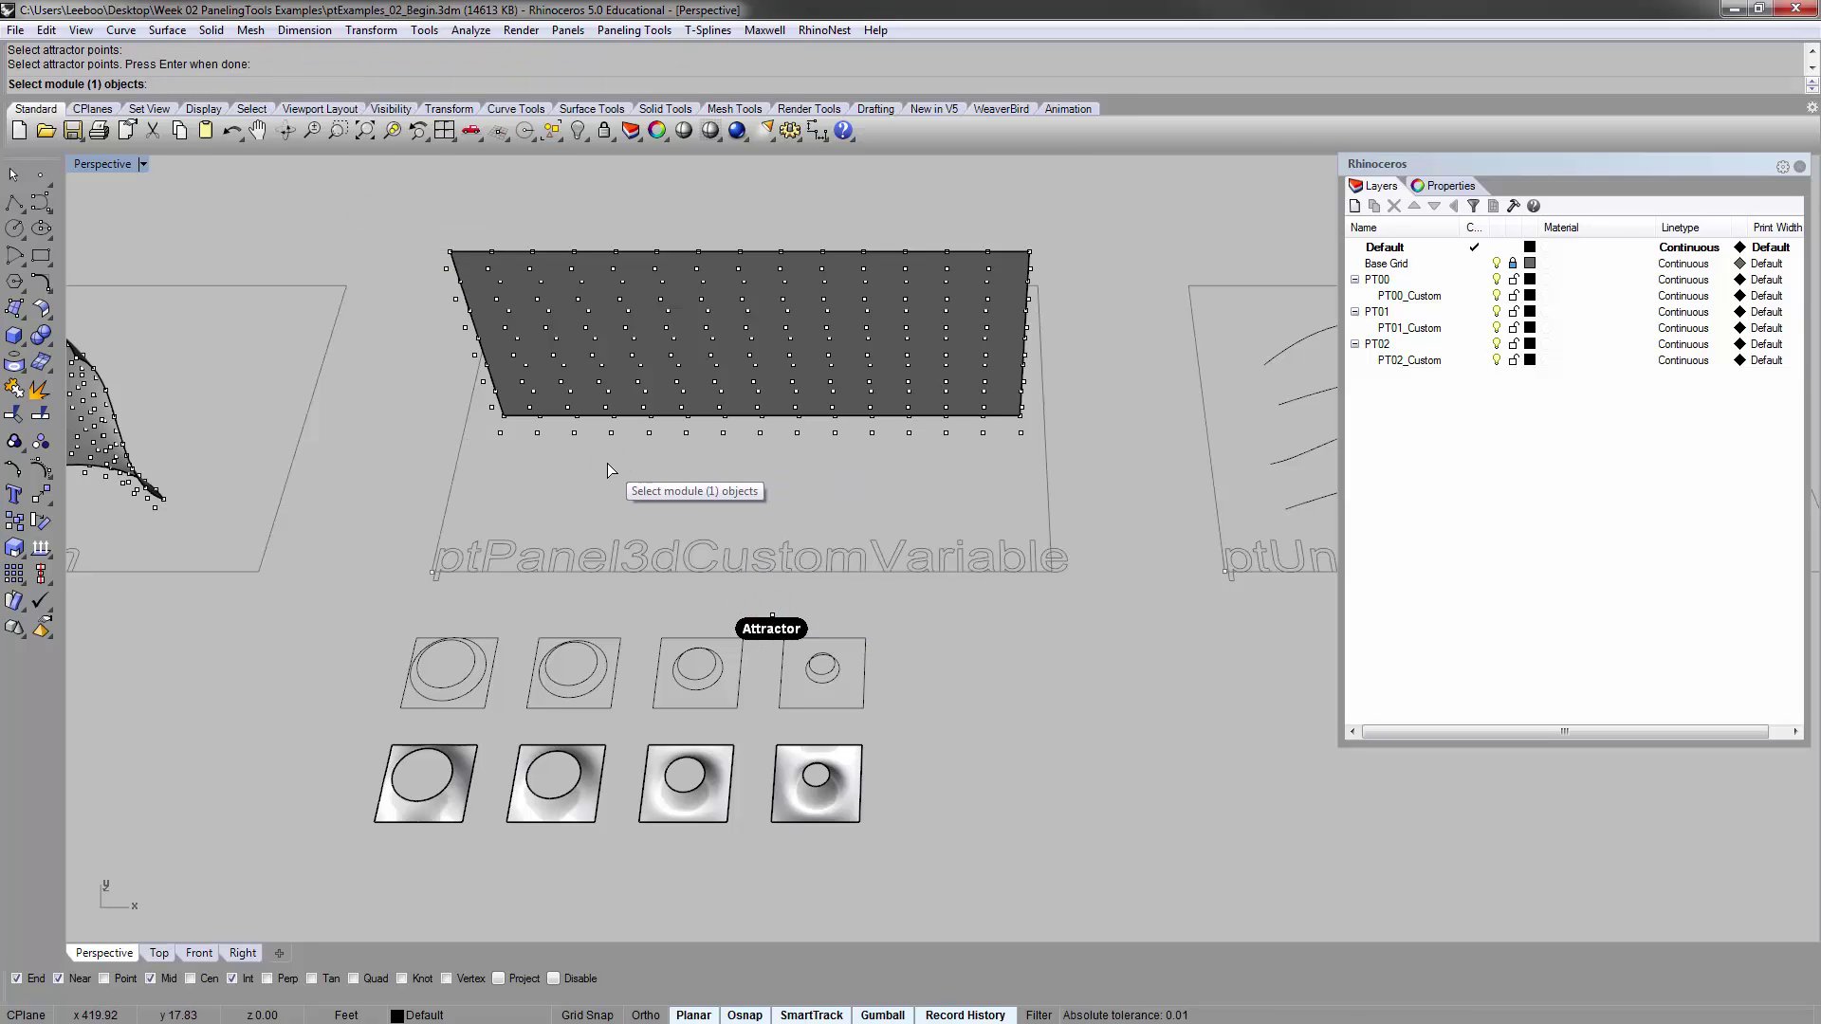
Assign the shaded module with the widest opening as module 1 and its neighbour as module 2, using their own bounding boxes
click(455, 788)
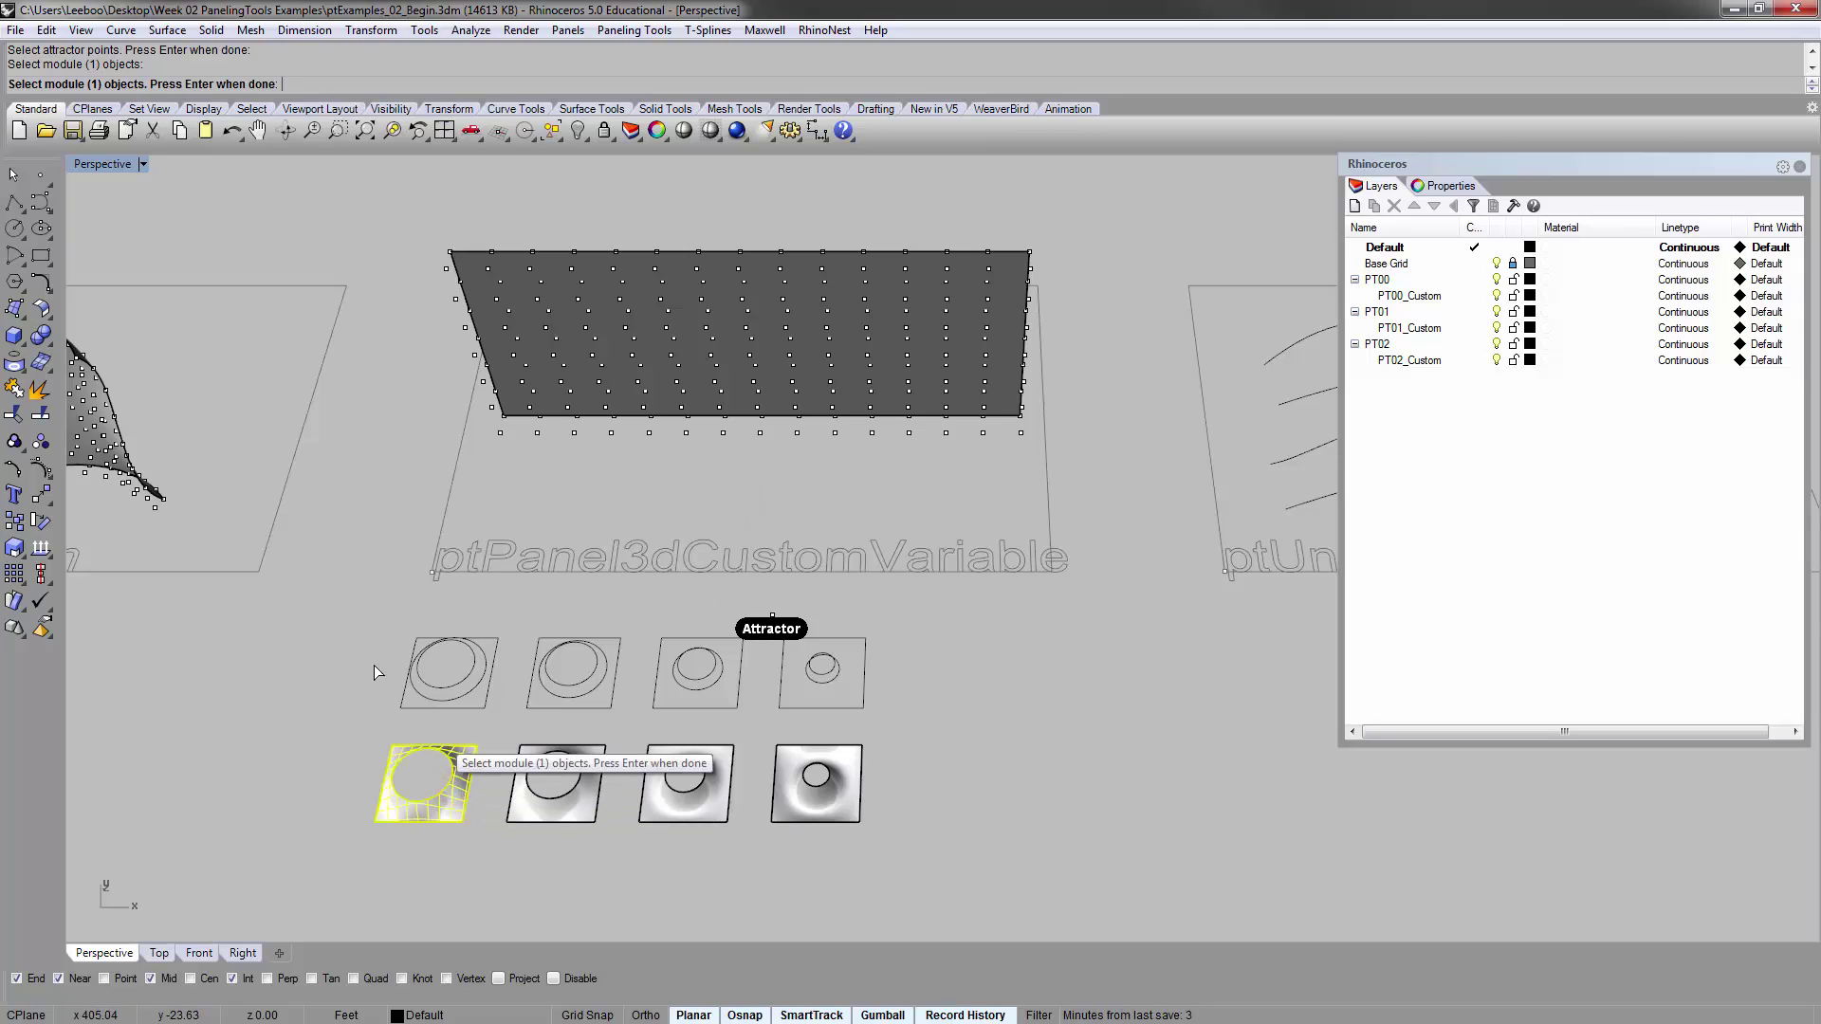
key(Return)
key(Return)
click(586, 780)
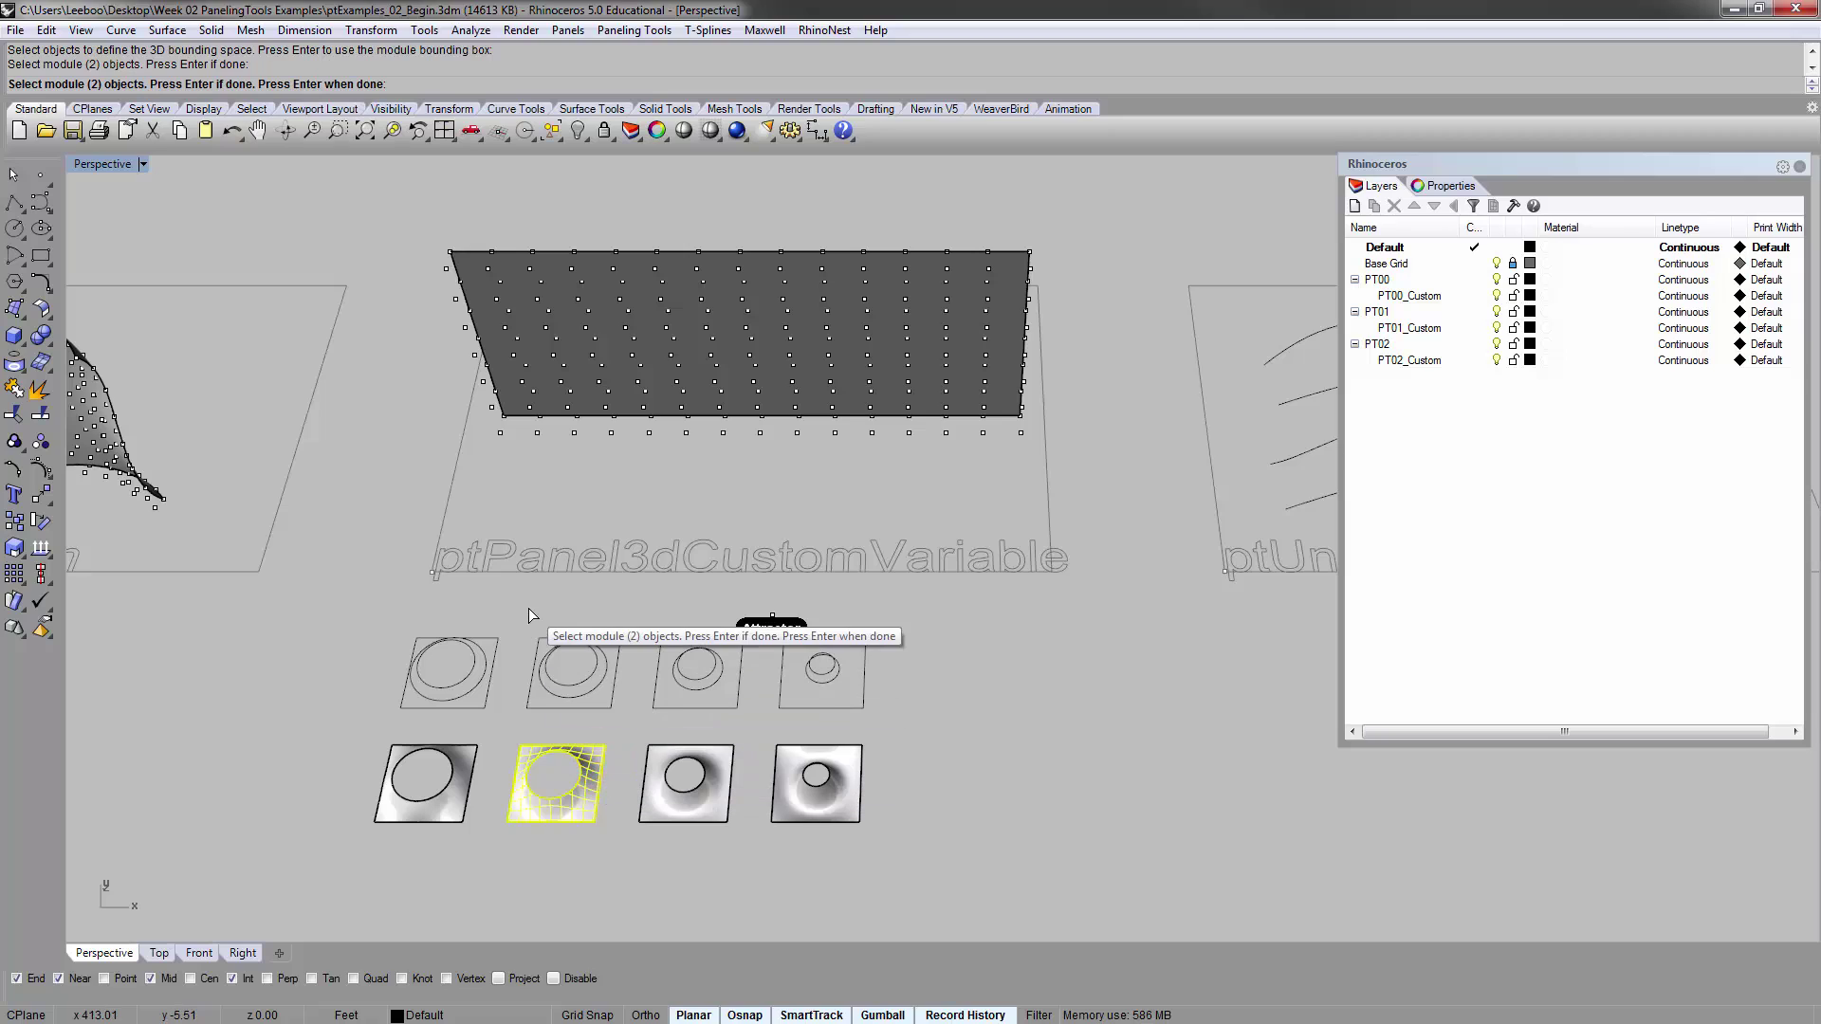
key(Return)
key(Return)
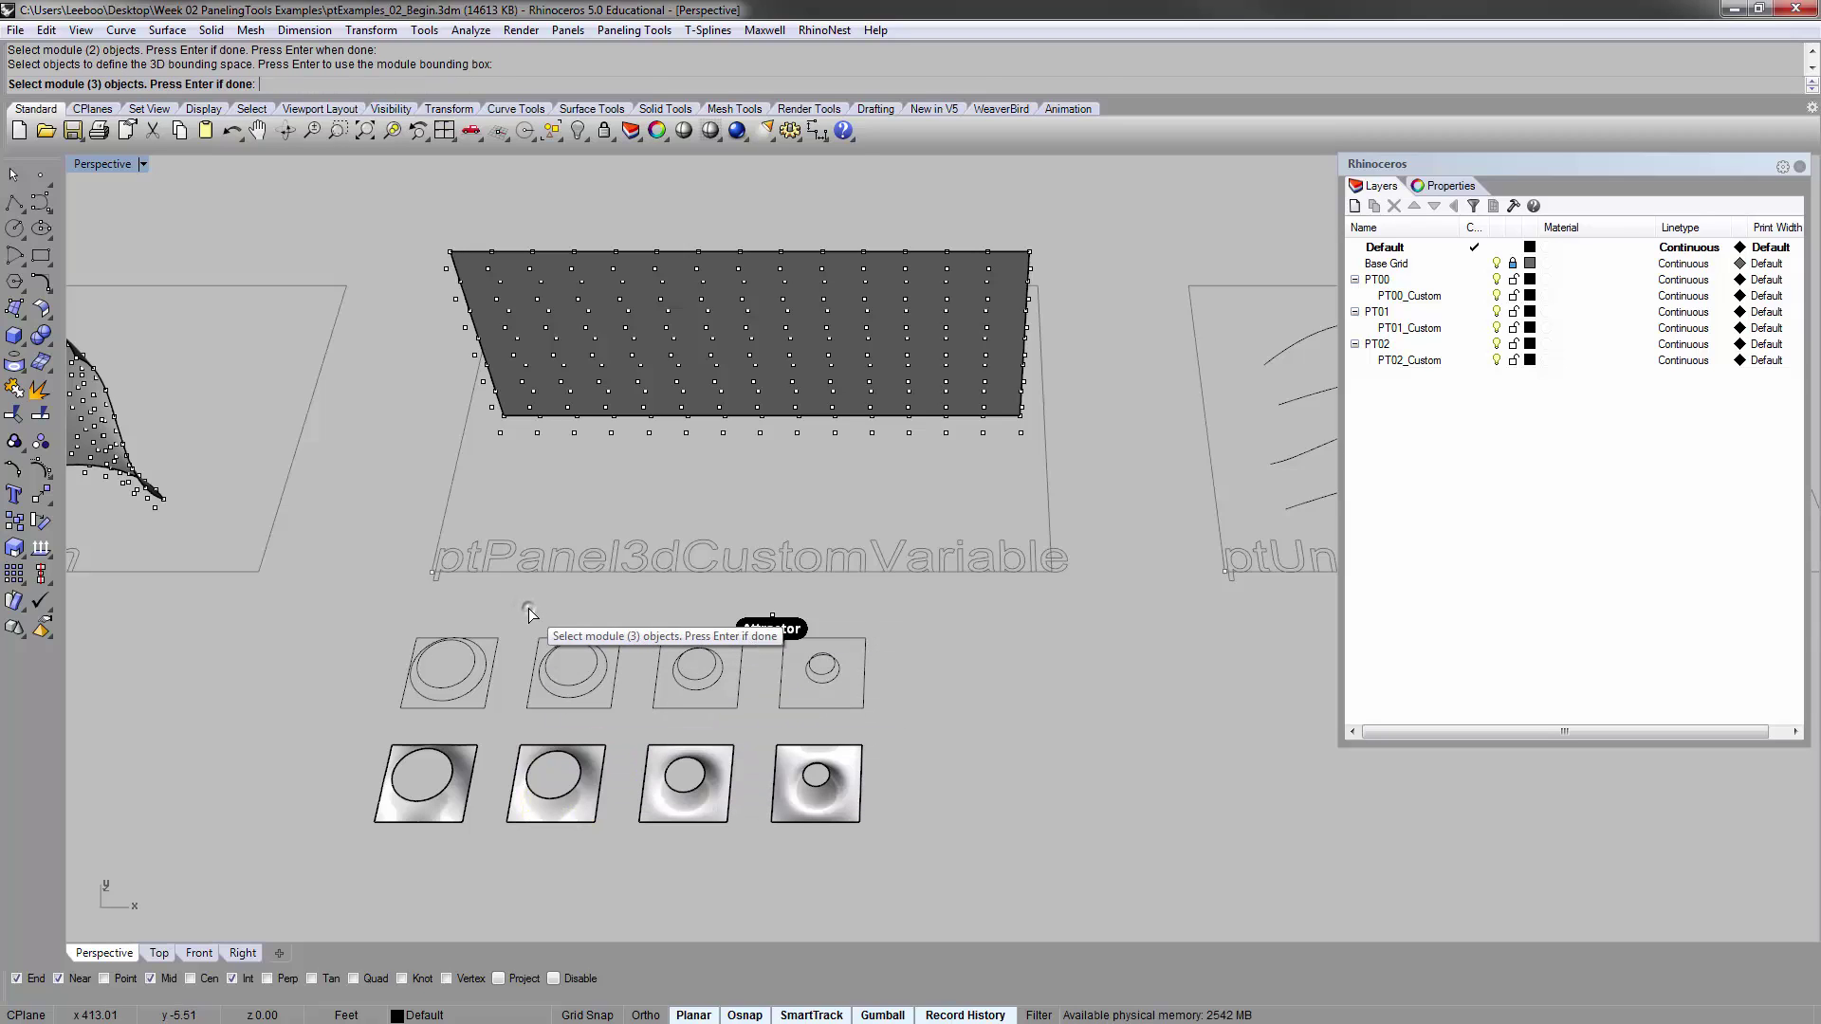
Assign the two smaller-opening shaded modules as modules 3 and 4 with their own bounding boxes, and generate the variable 3D paneling
click(719, 756)
key(Return)
key(Return)
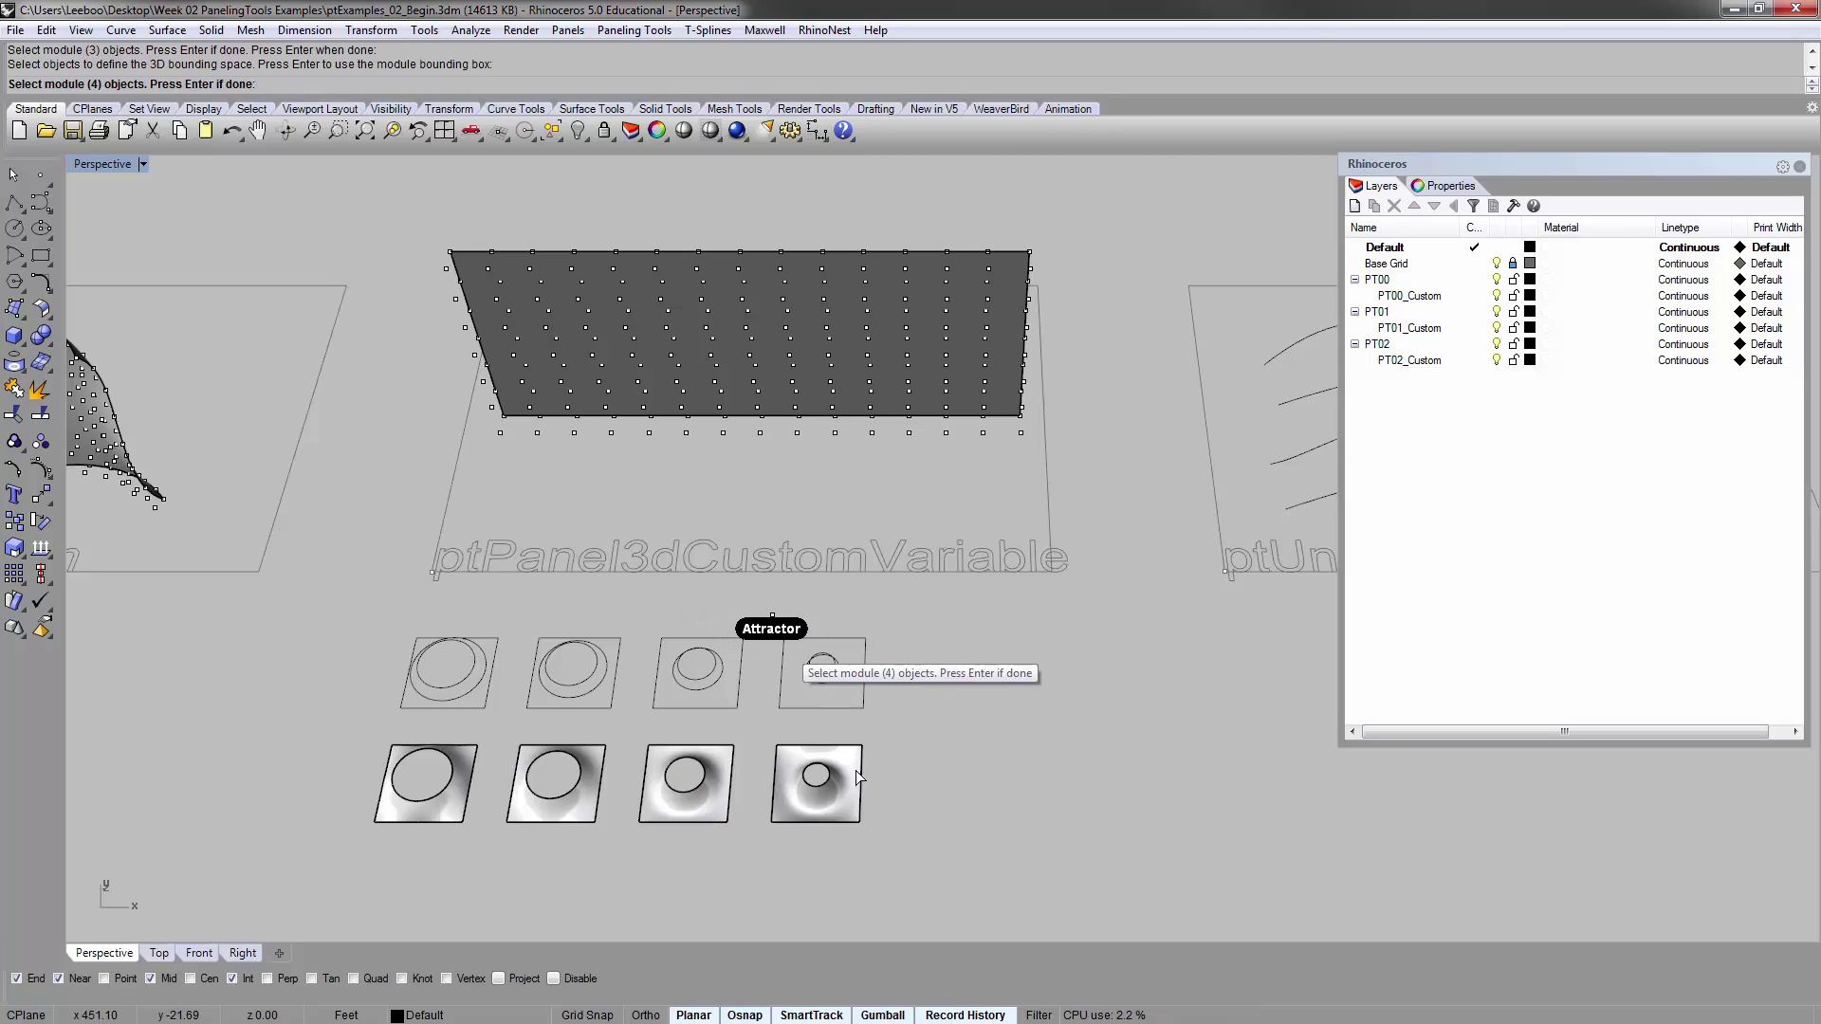
click(850, 779)
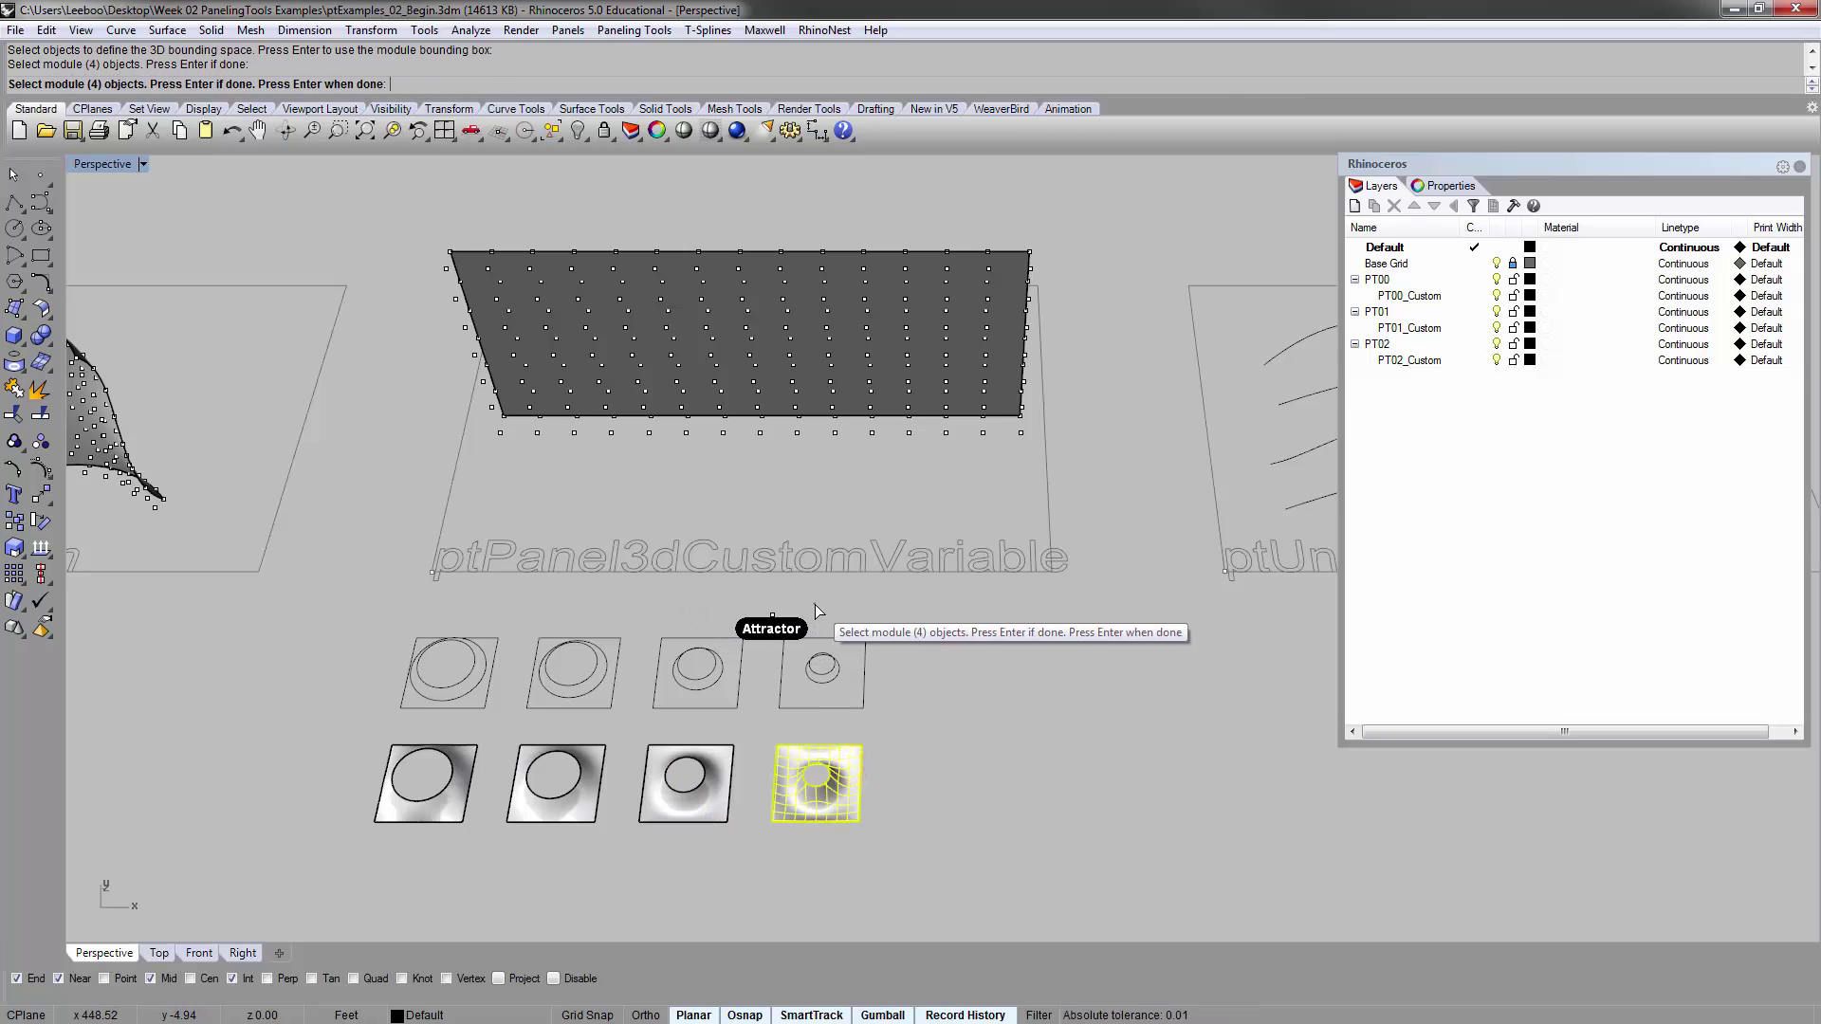
key(Return)
key(Return)
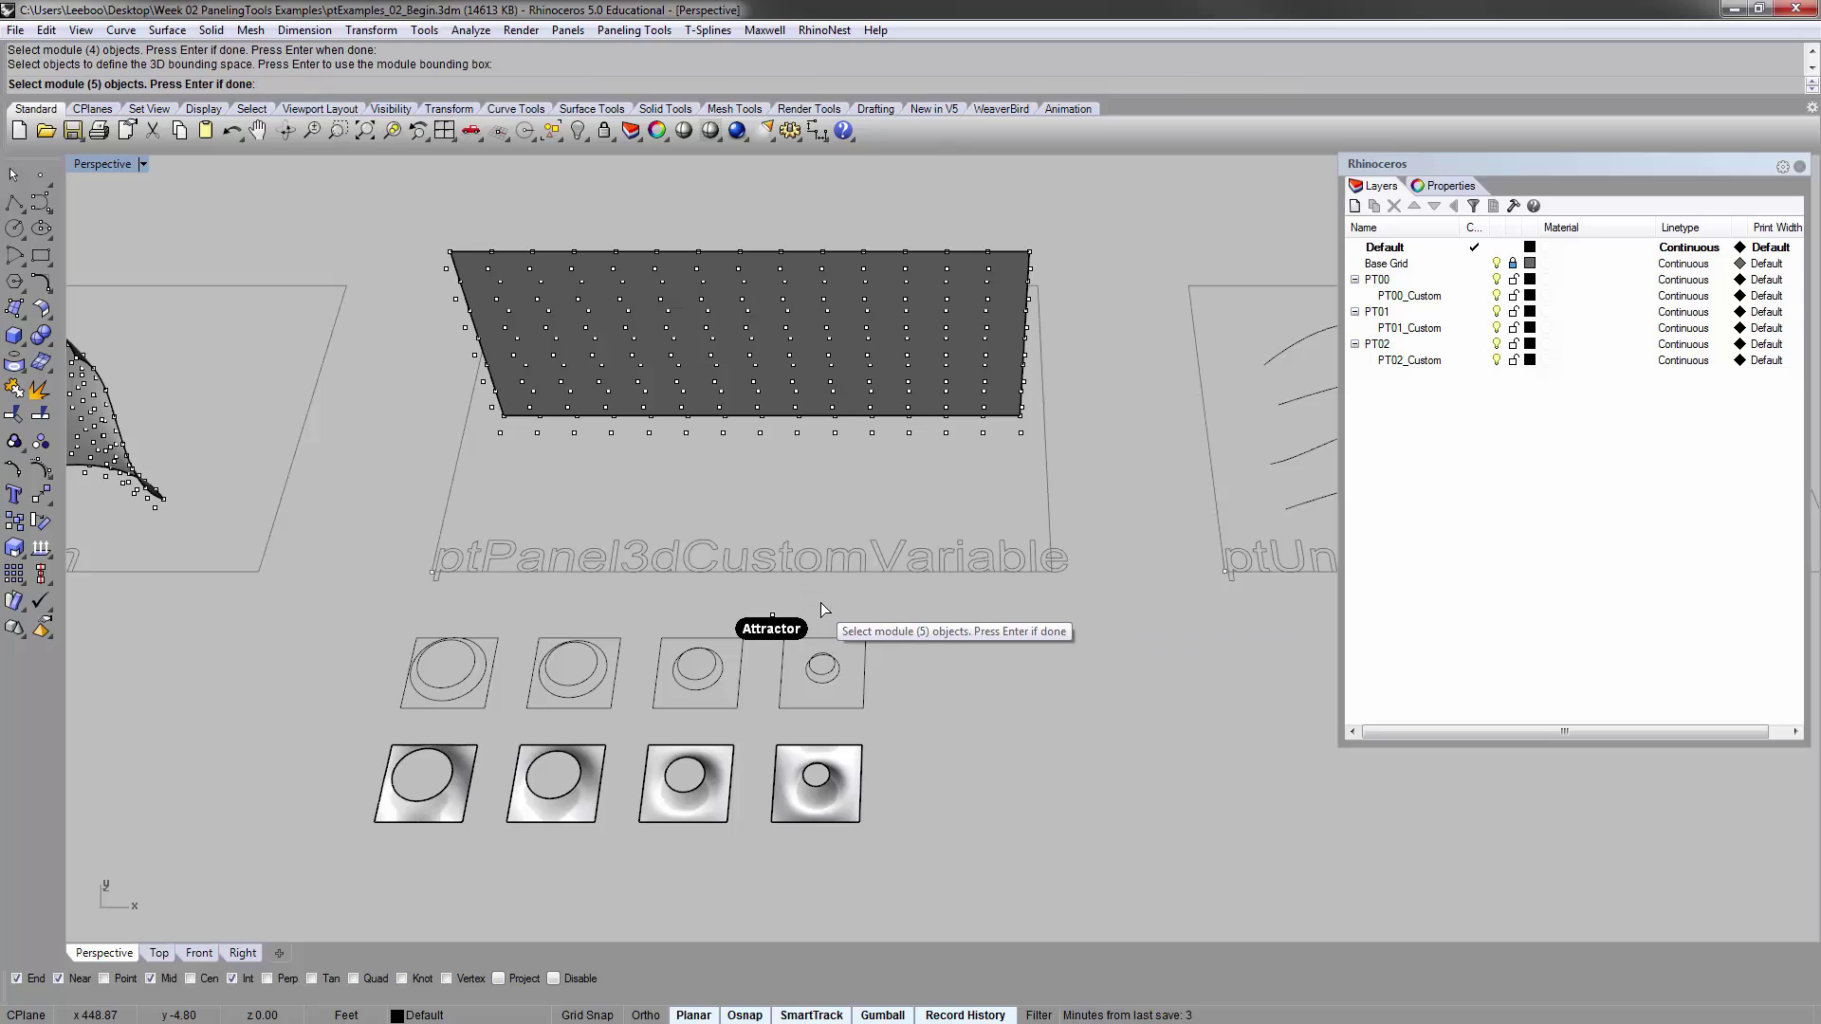
key(Return)
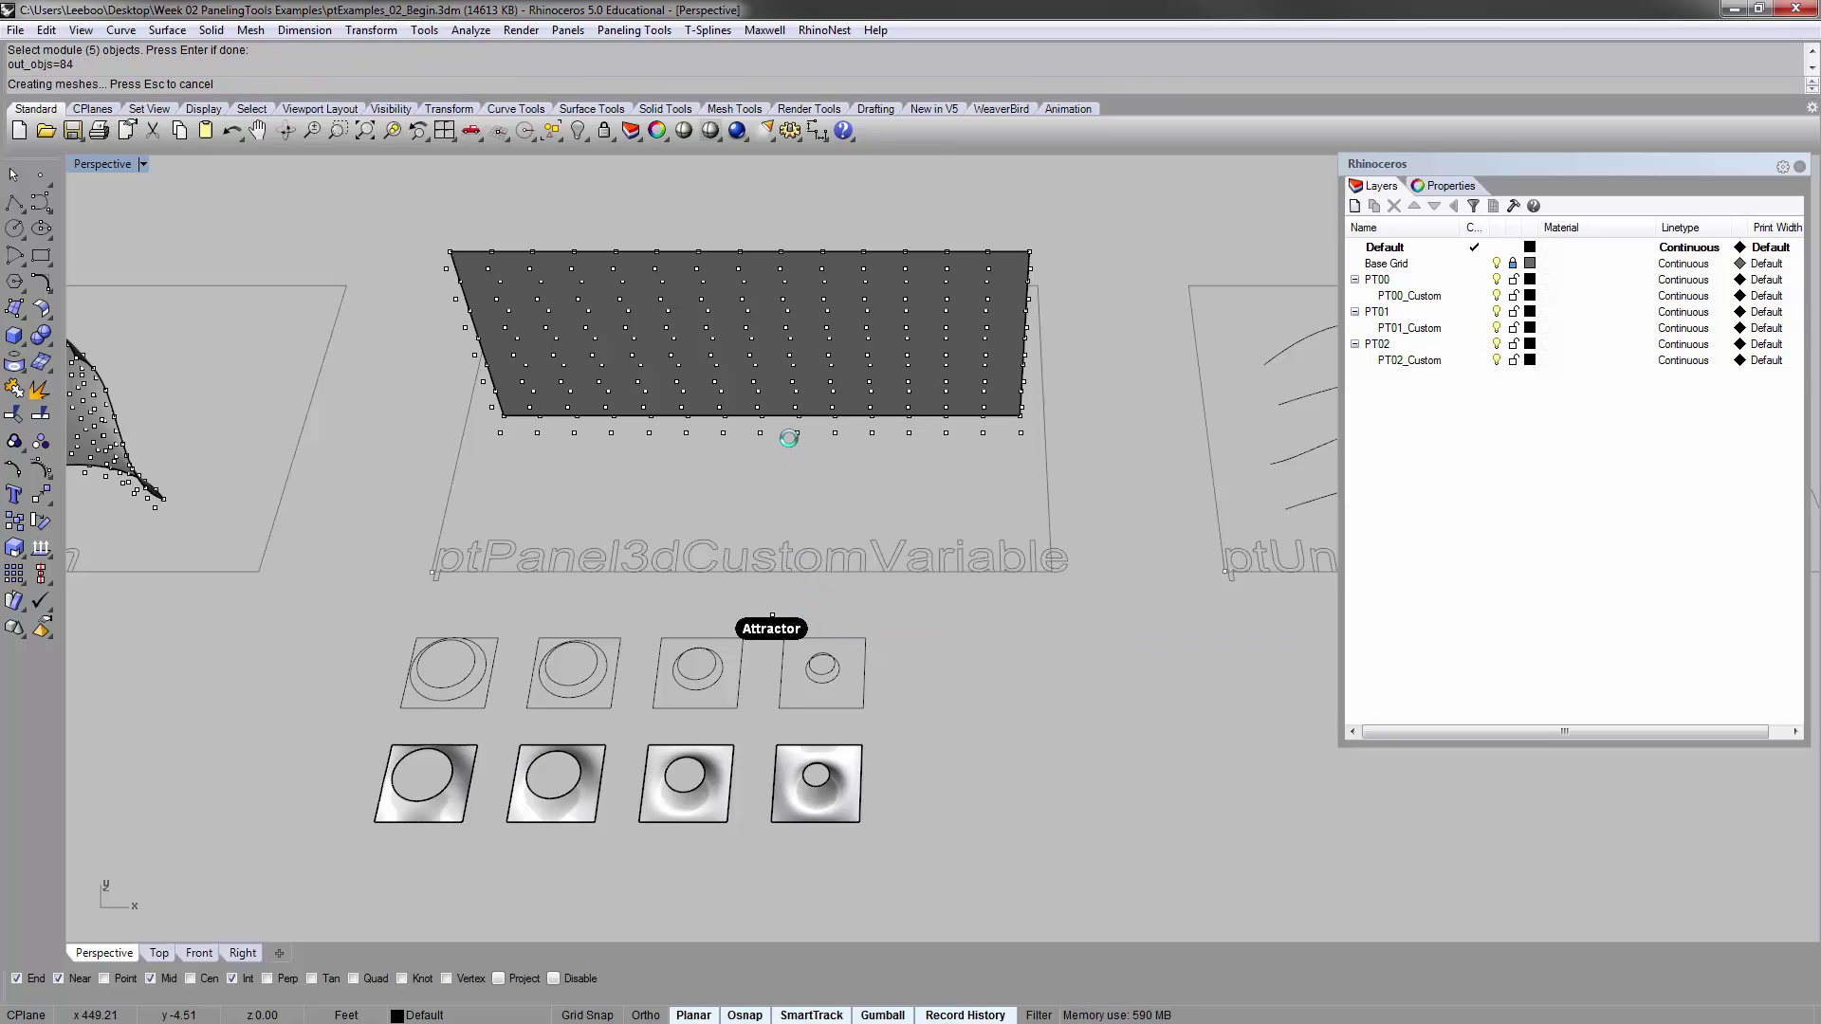
Examine the ptPanel3dCustomVariable paneling from the front and close up from the side, checking how openings and depths vary
right_drag(747, 436, 740, 479)
scroll(741, 481, up, 3)
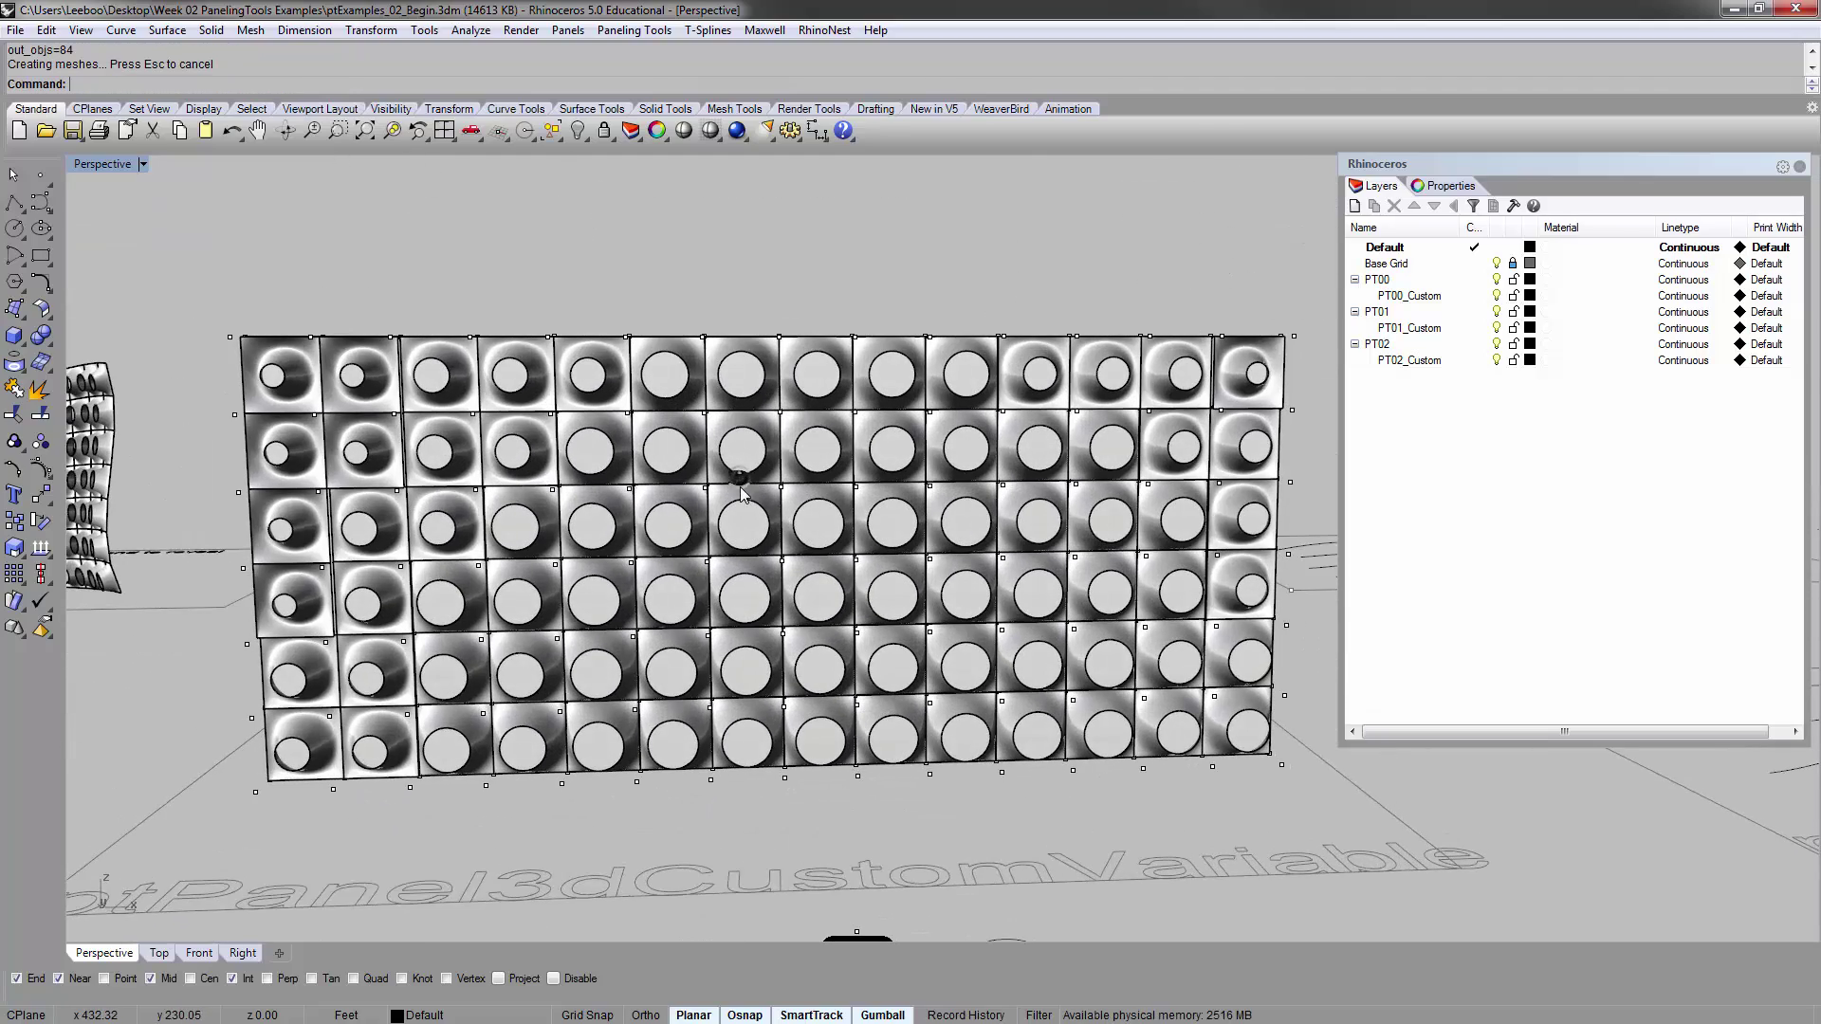
scroll(664, 409, up, 3)
scroll(663, 410, down, 3)
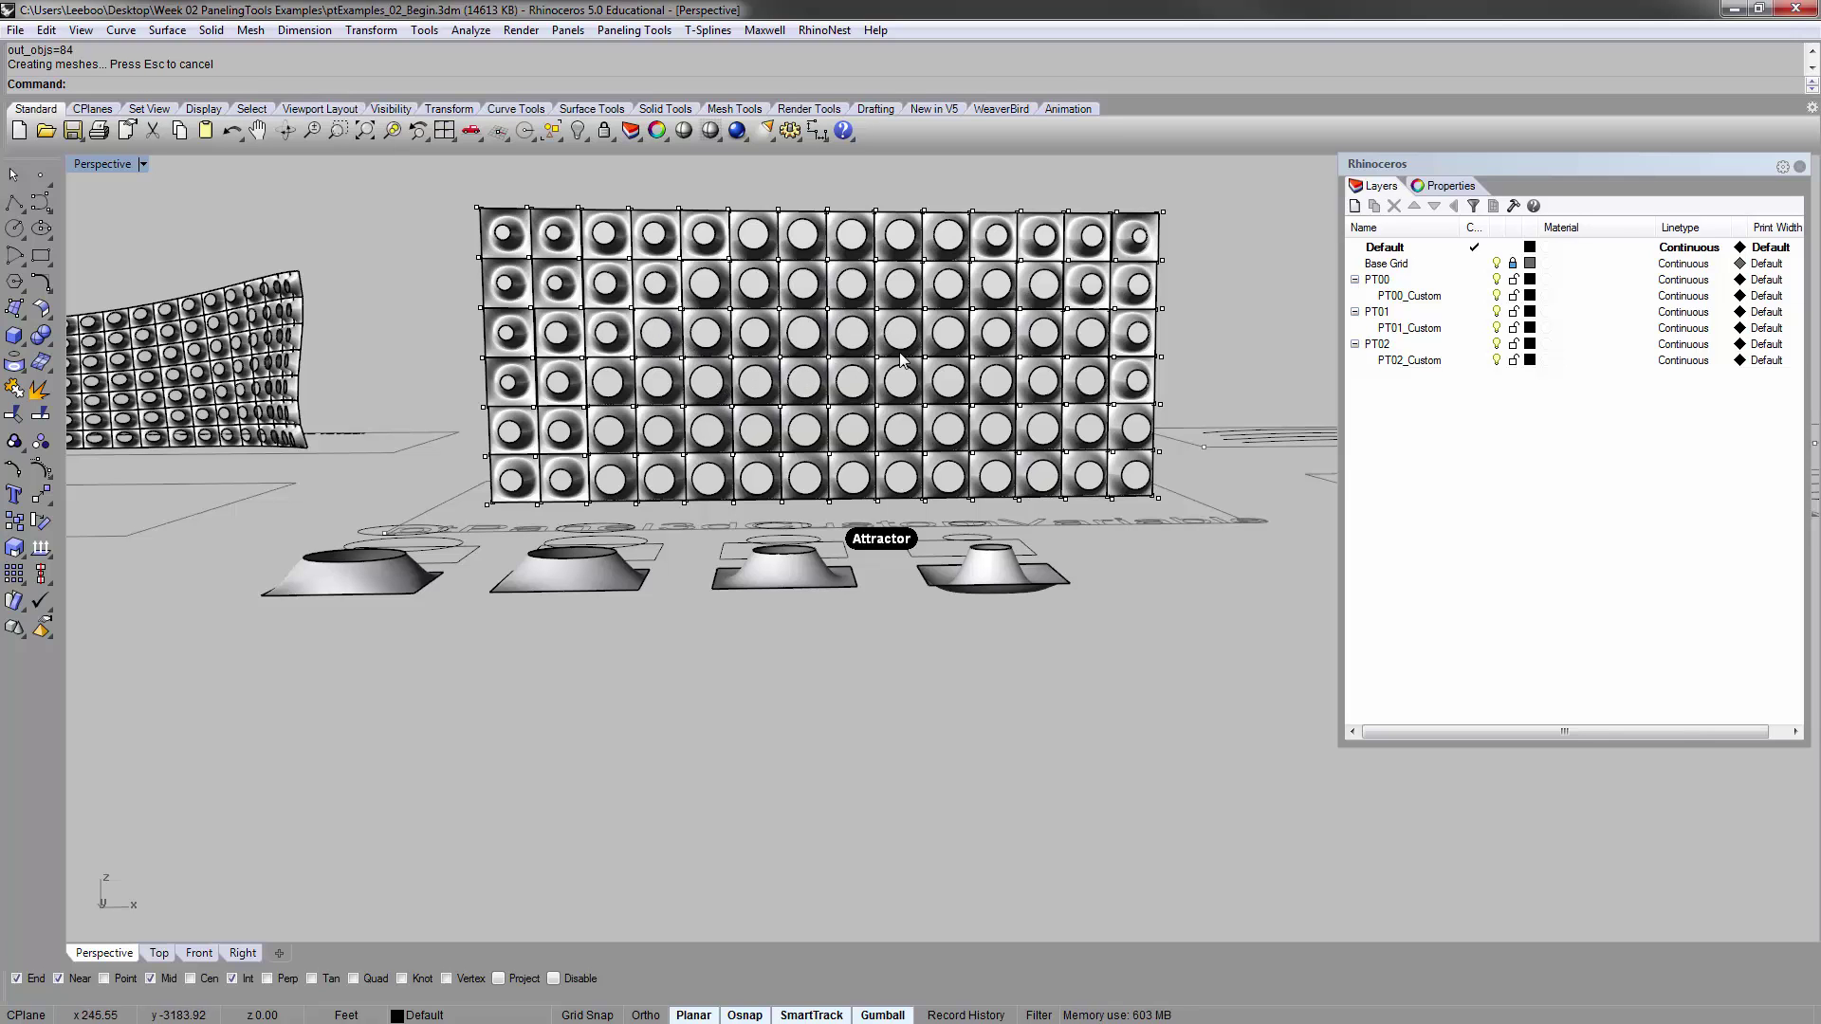
right_drag(946, 374, 466, 413)
scroll(465, 384, up, 5)
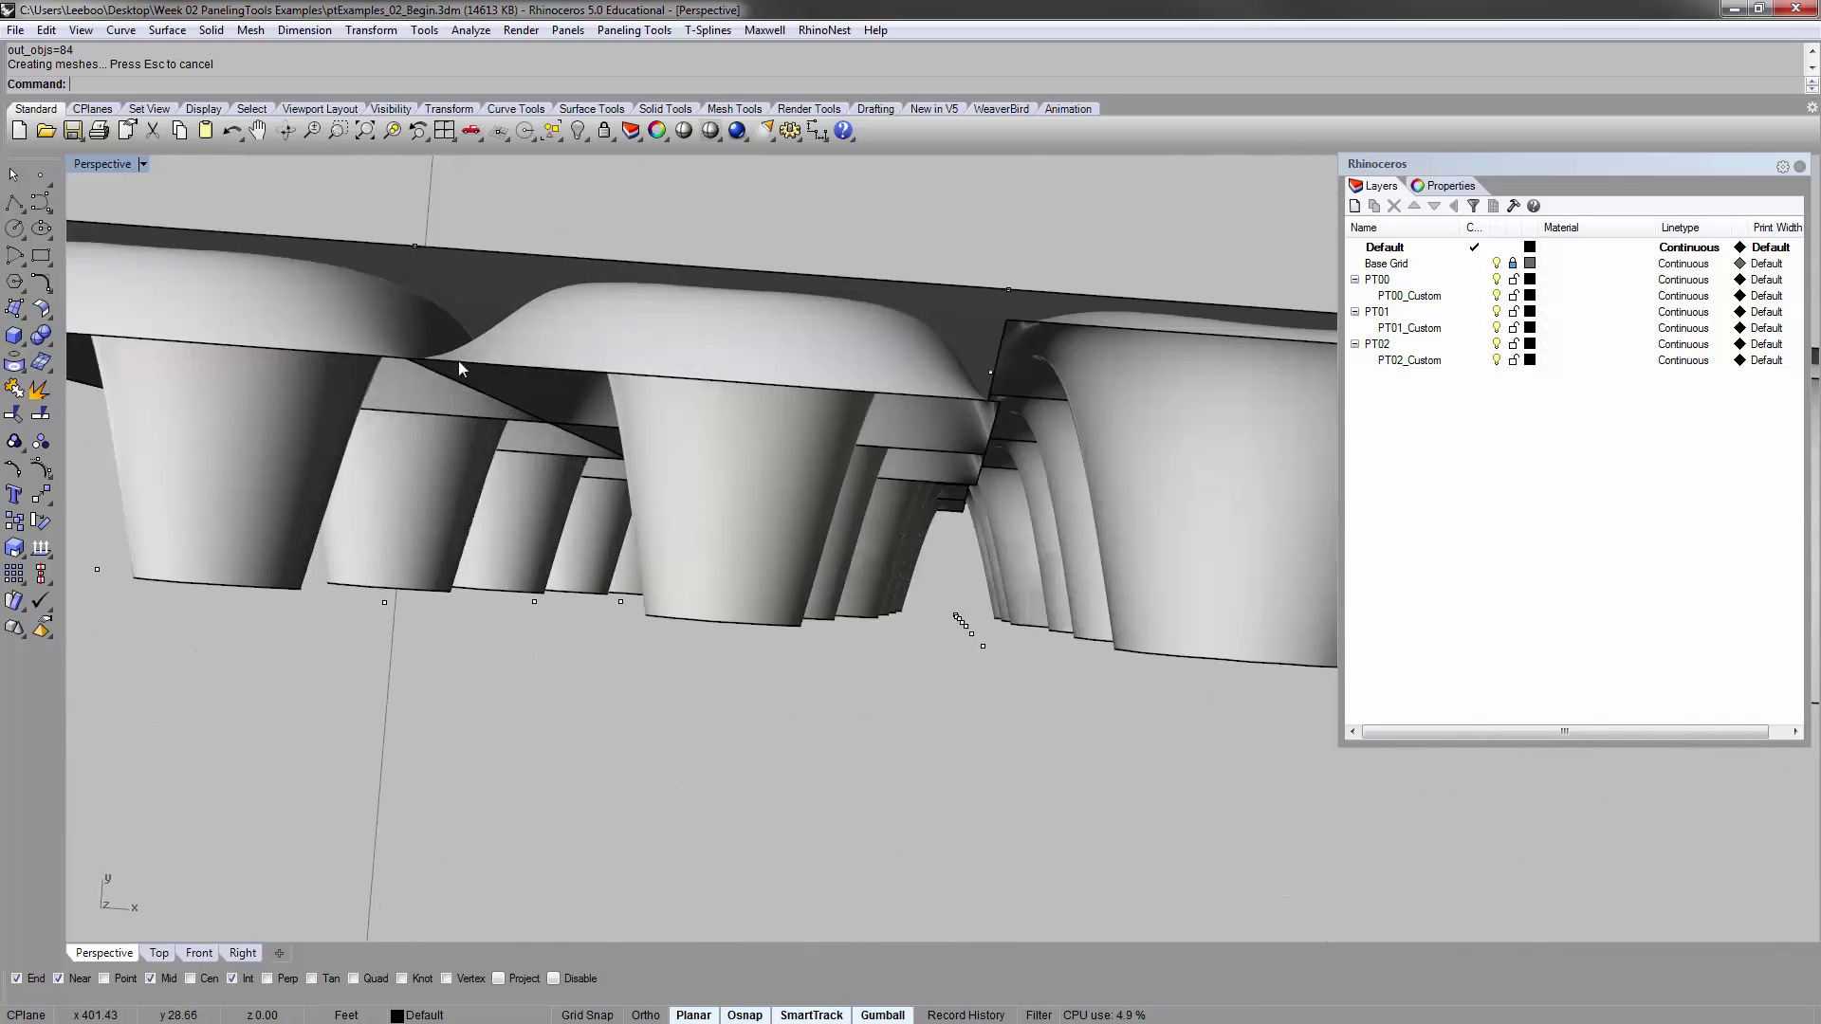
scroll(708, 311, down, 5)
right_drag(708, 311, 843, 441)
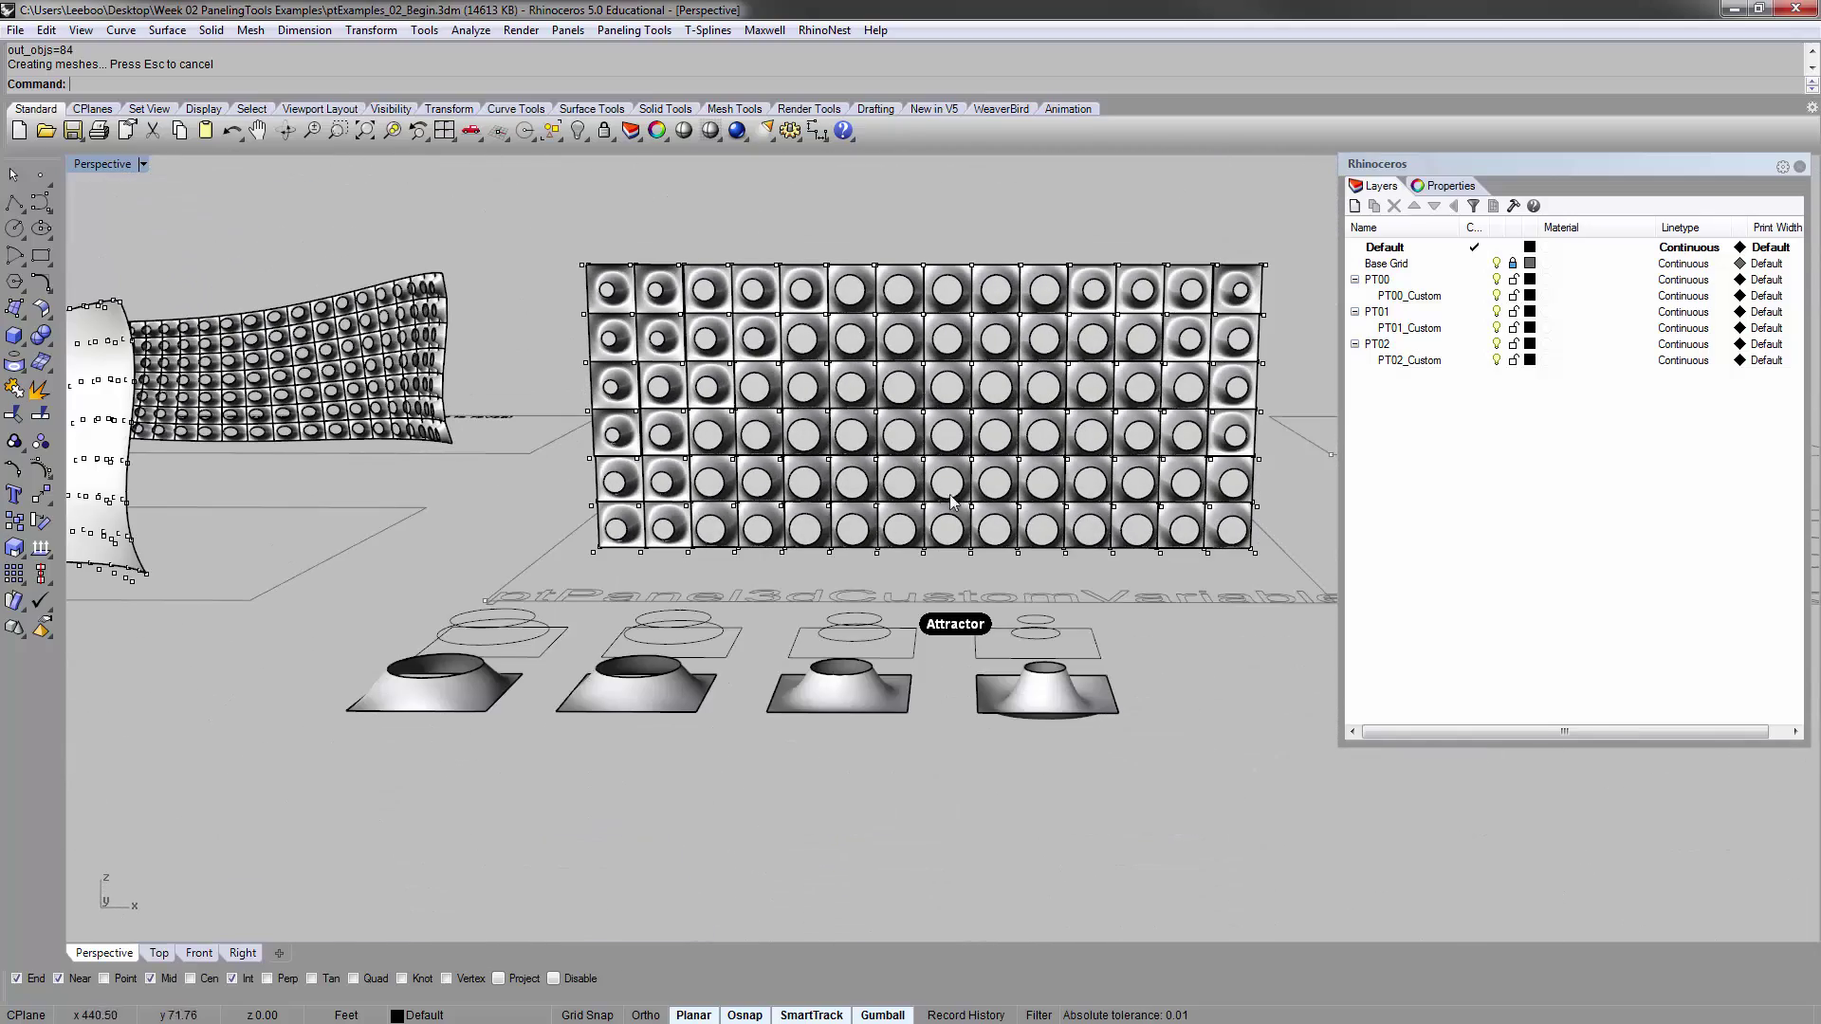
right_drag(953, 502, 948, 536)
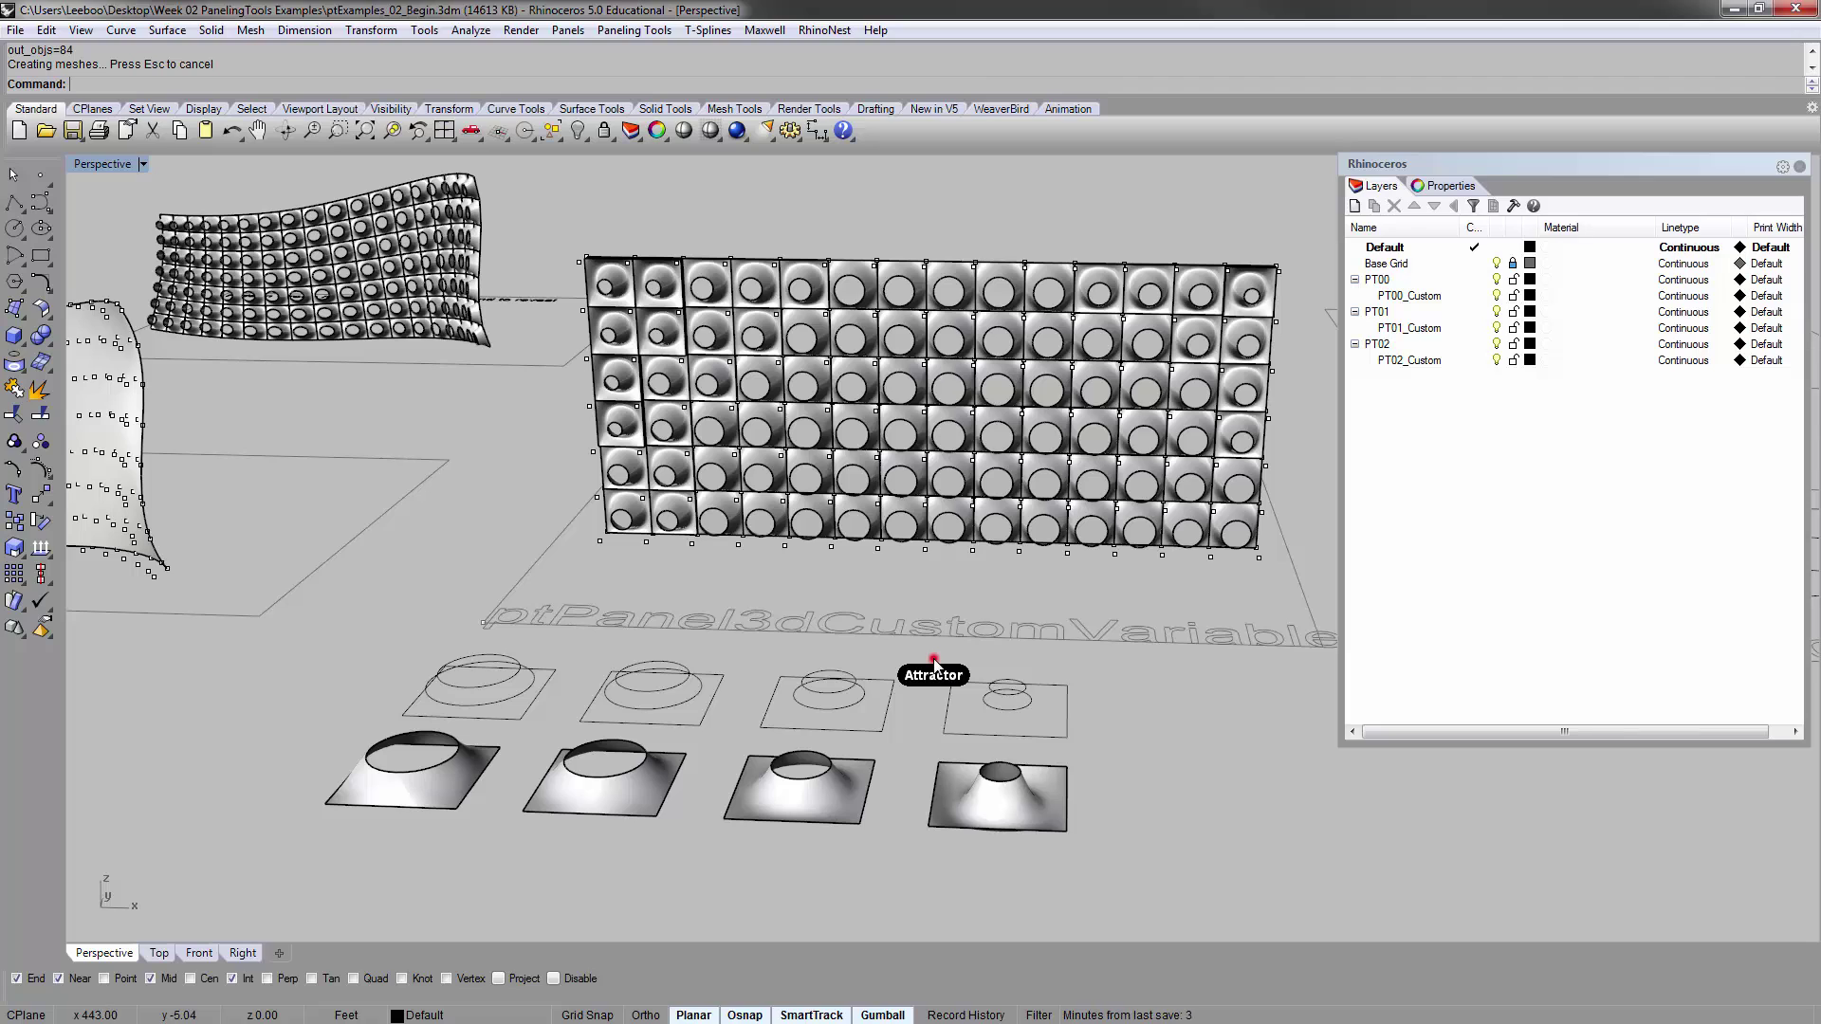
Try moving the ptPanel3dCustomVariable attractor point toward the end of the paneled surface, and undo the move
click(935, 670)
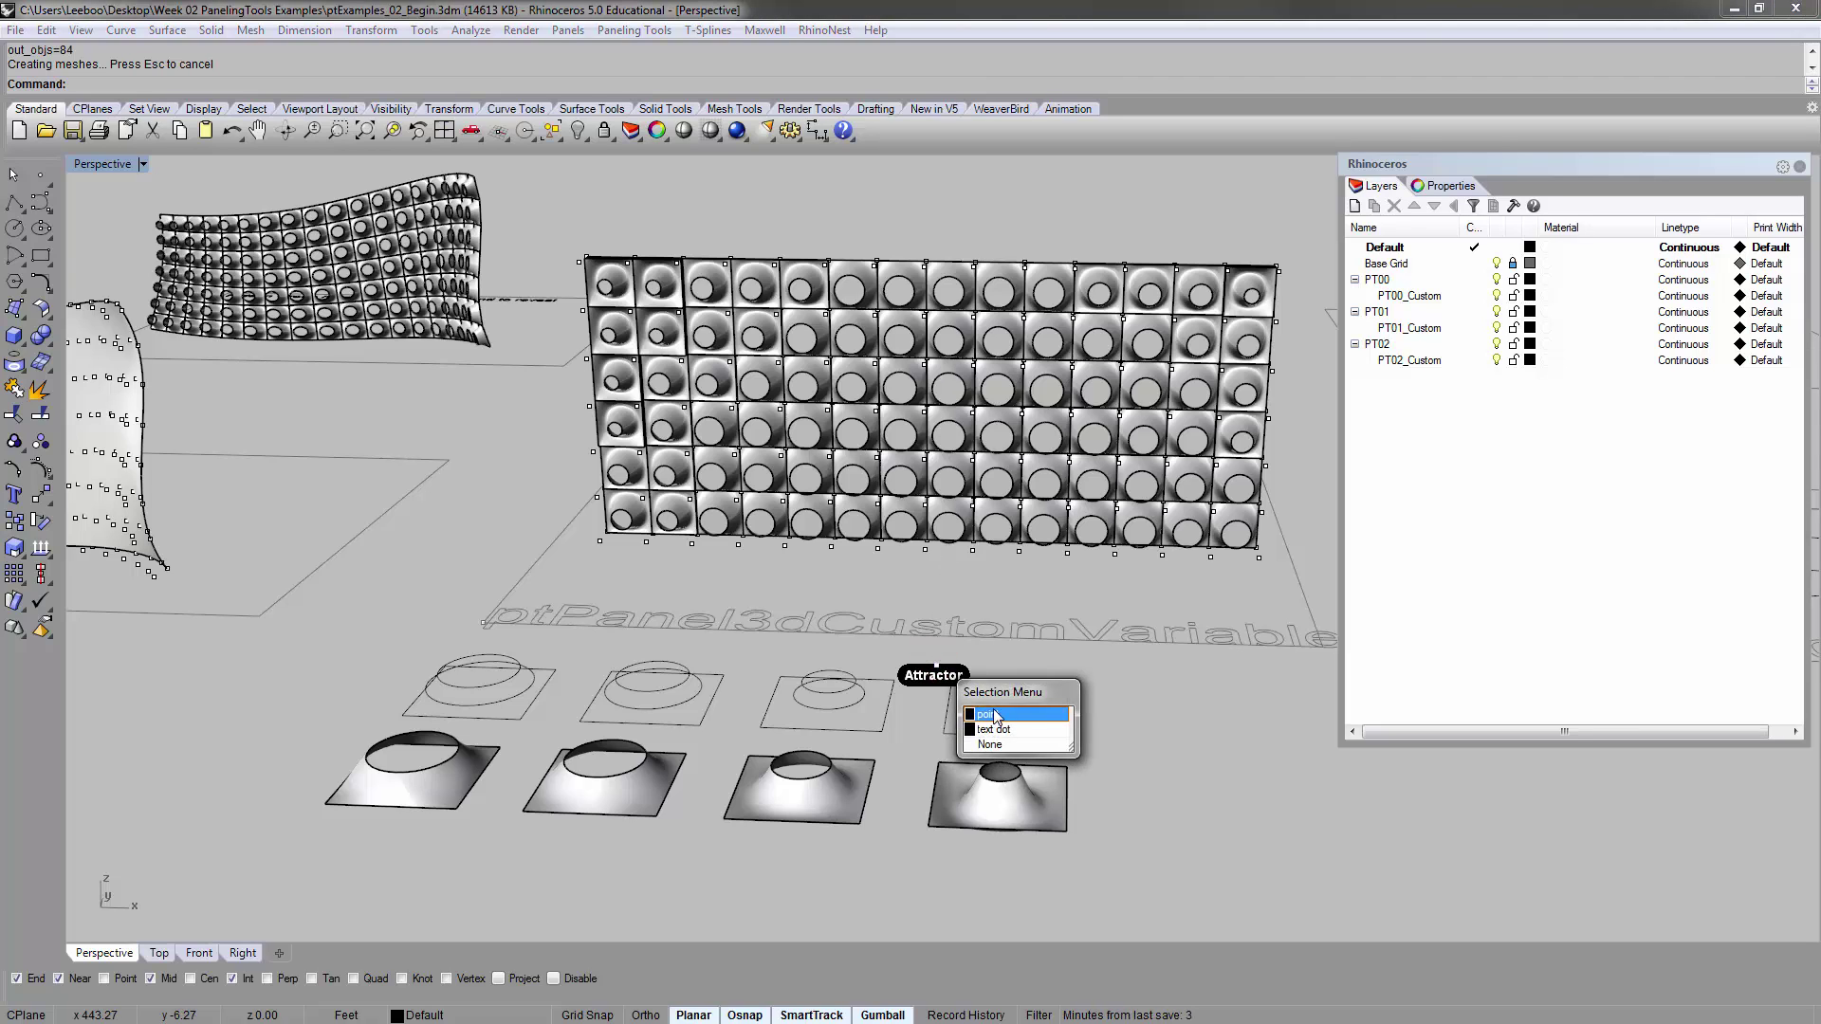
click(960, 653)
drag(928, 645, 948, 677)
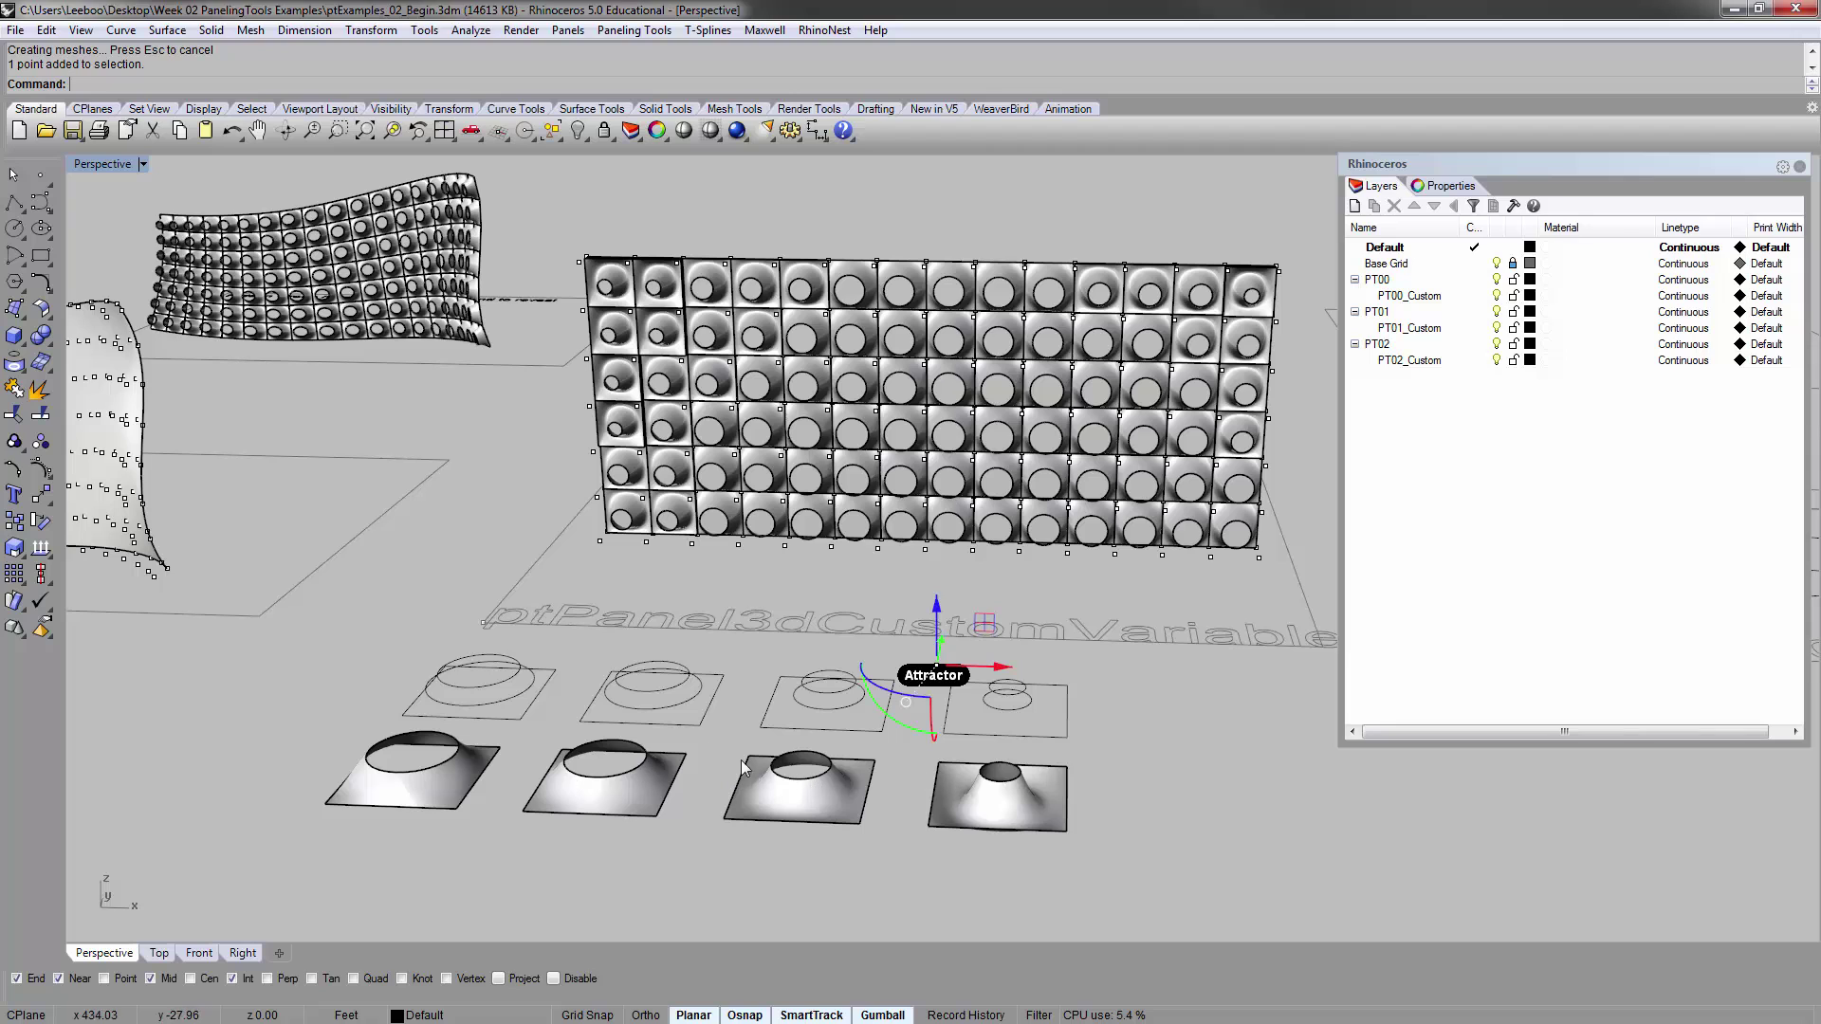
right_drag(959, 553, 854, 464)
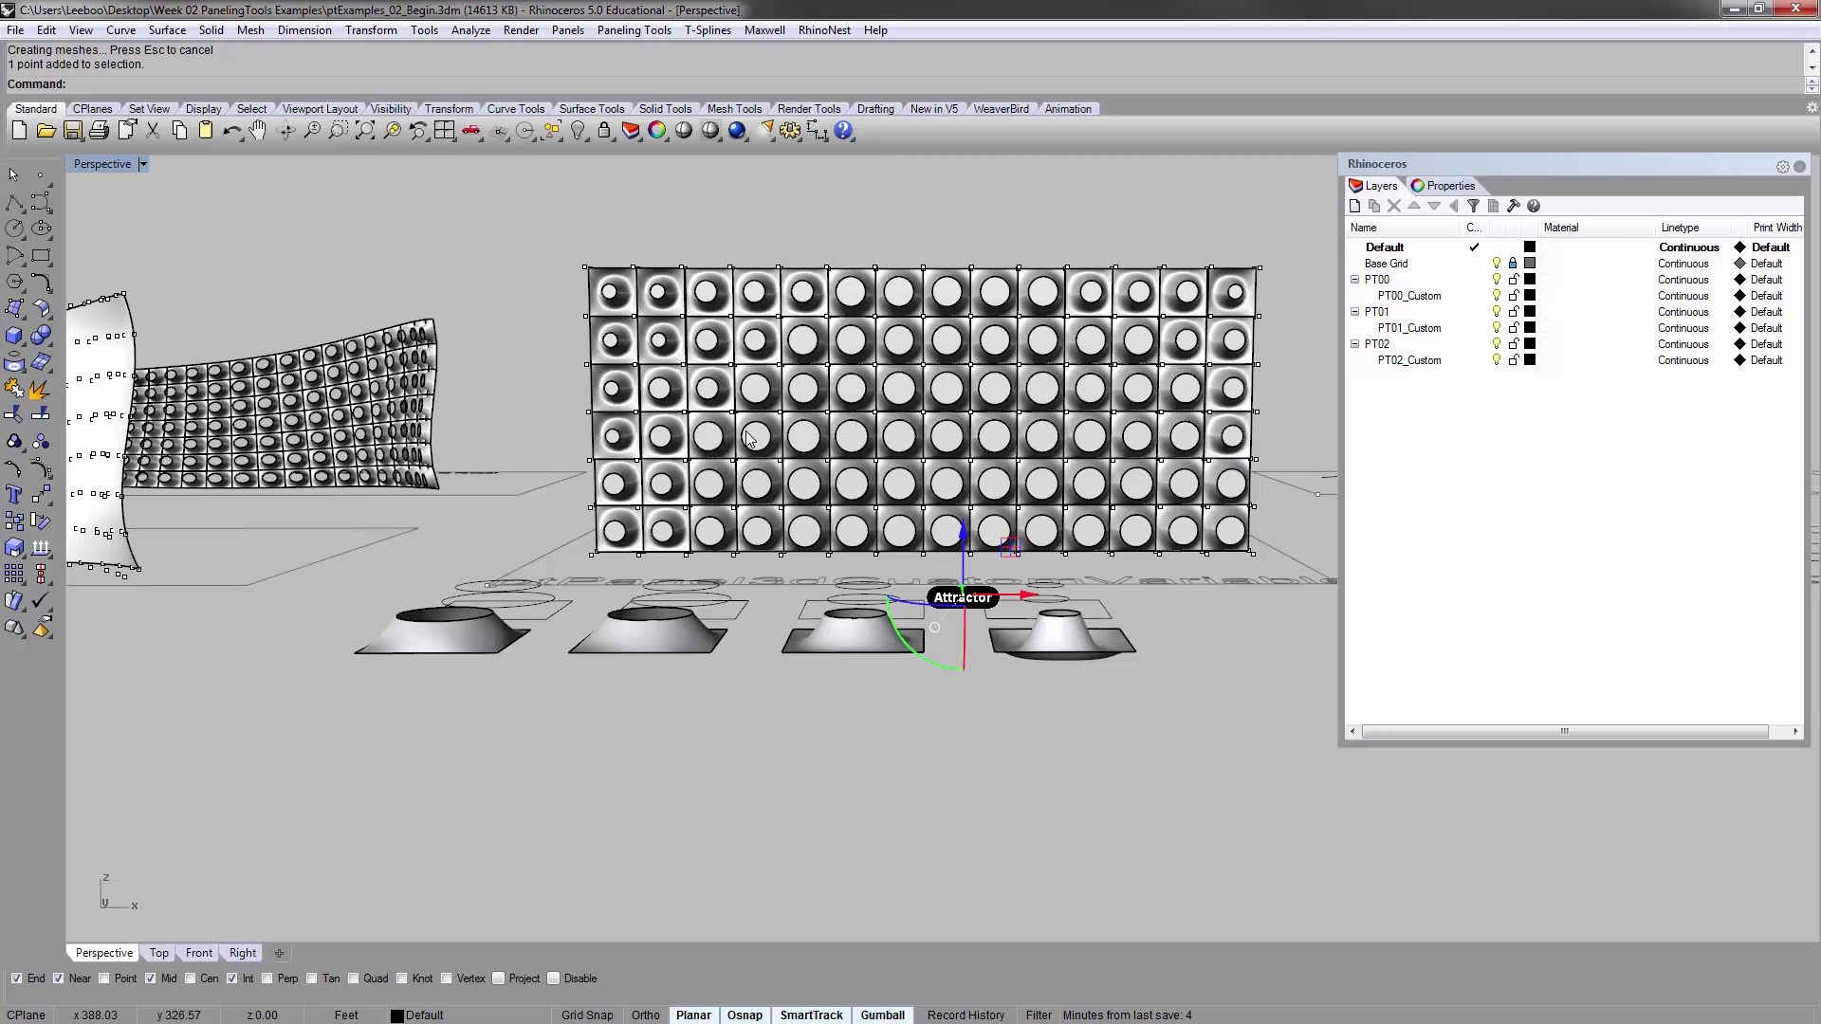
right_drag(795, 420, 1034, 812)
drag(1012, 764, 1210, 607)
right_drag(1185, 703, 1085, 578)
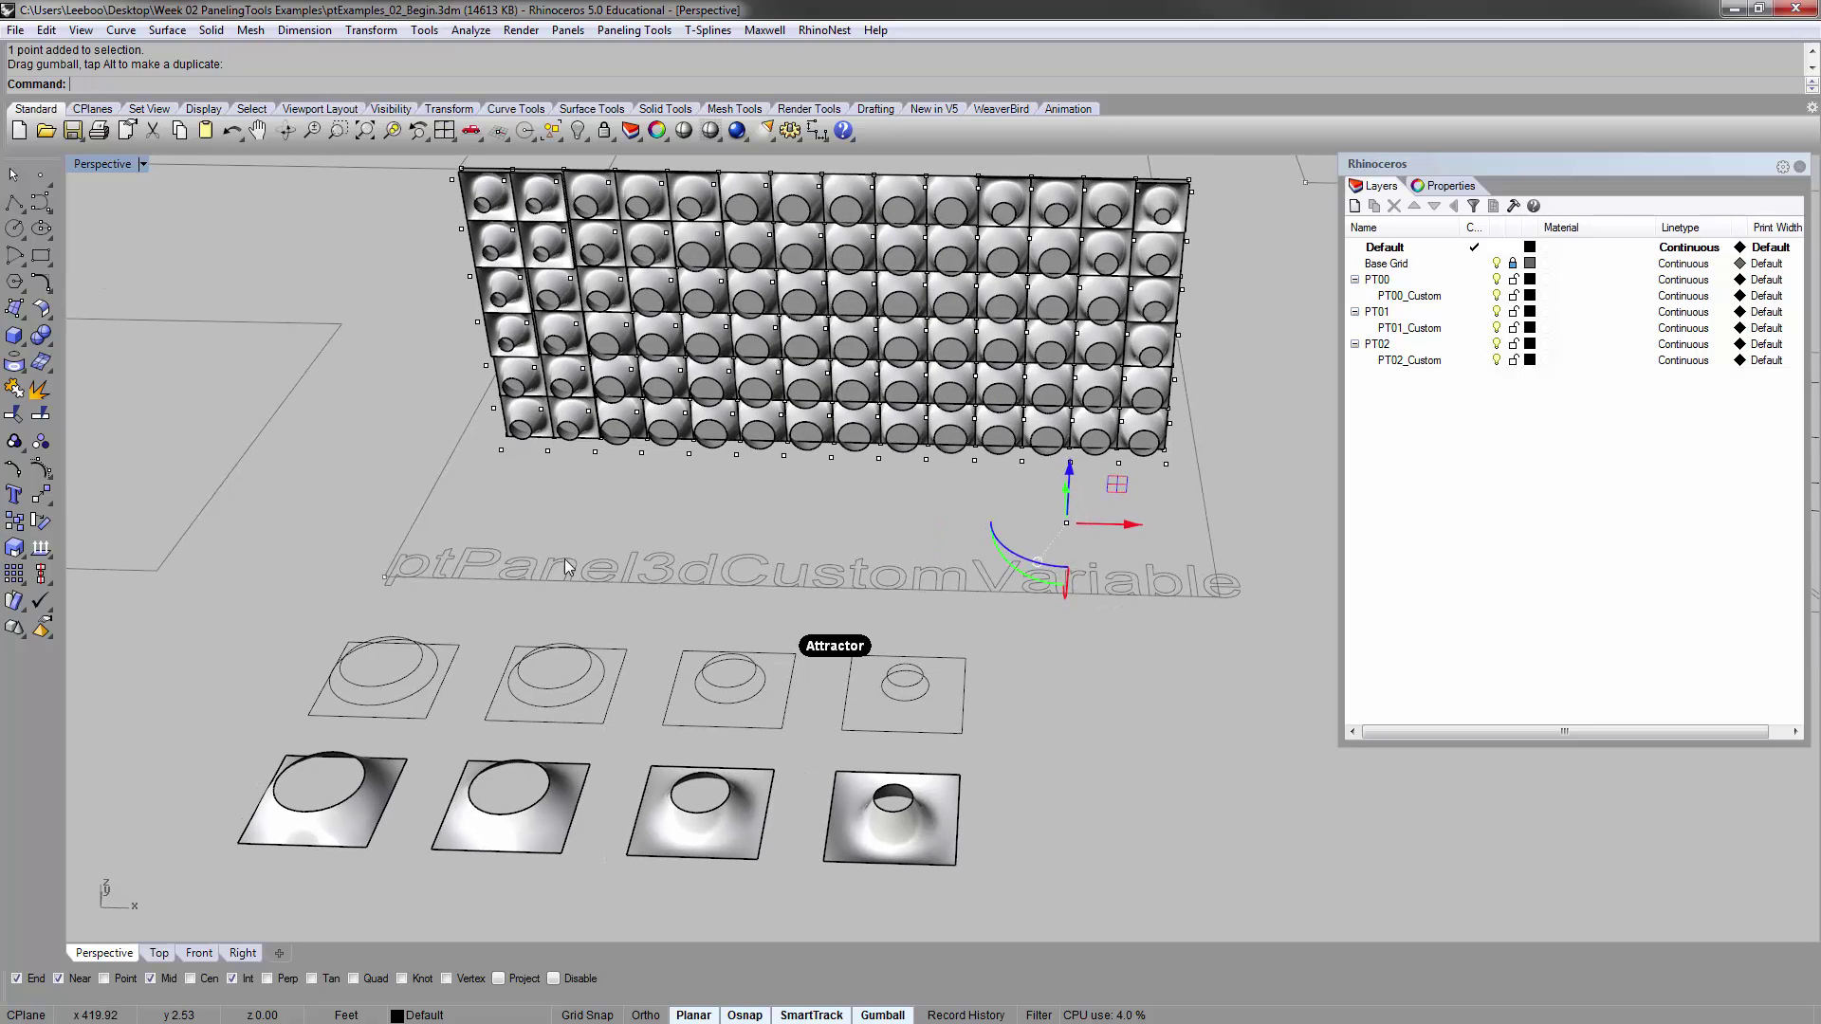
key(ctrl+z)
Compare the four shaded source modules with the panels they produced on the ptPanel3dCustomVariable surface
right_drag(844, 481, 922, 358)
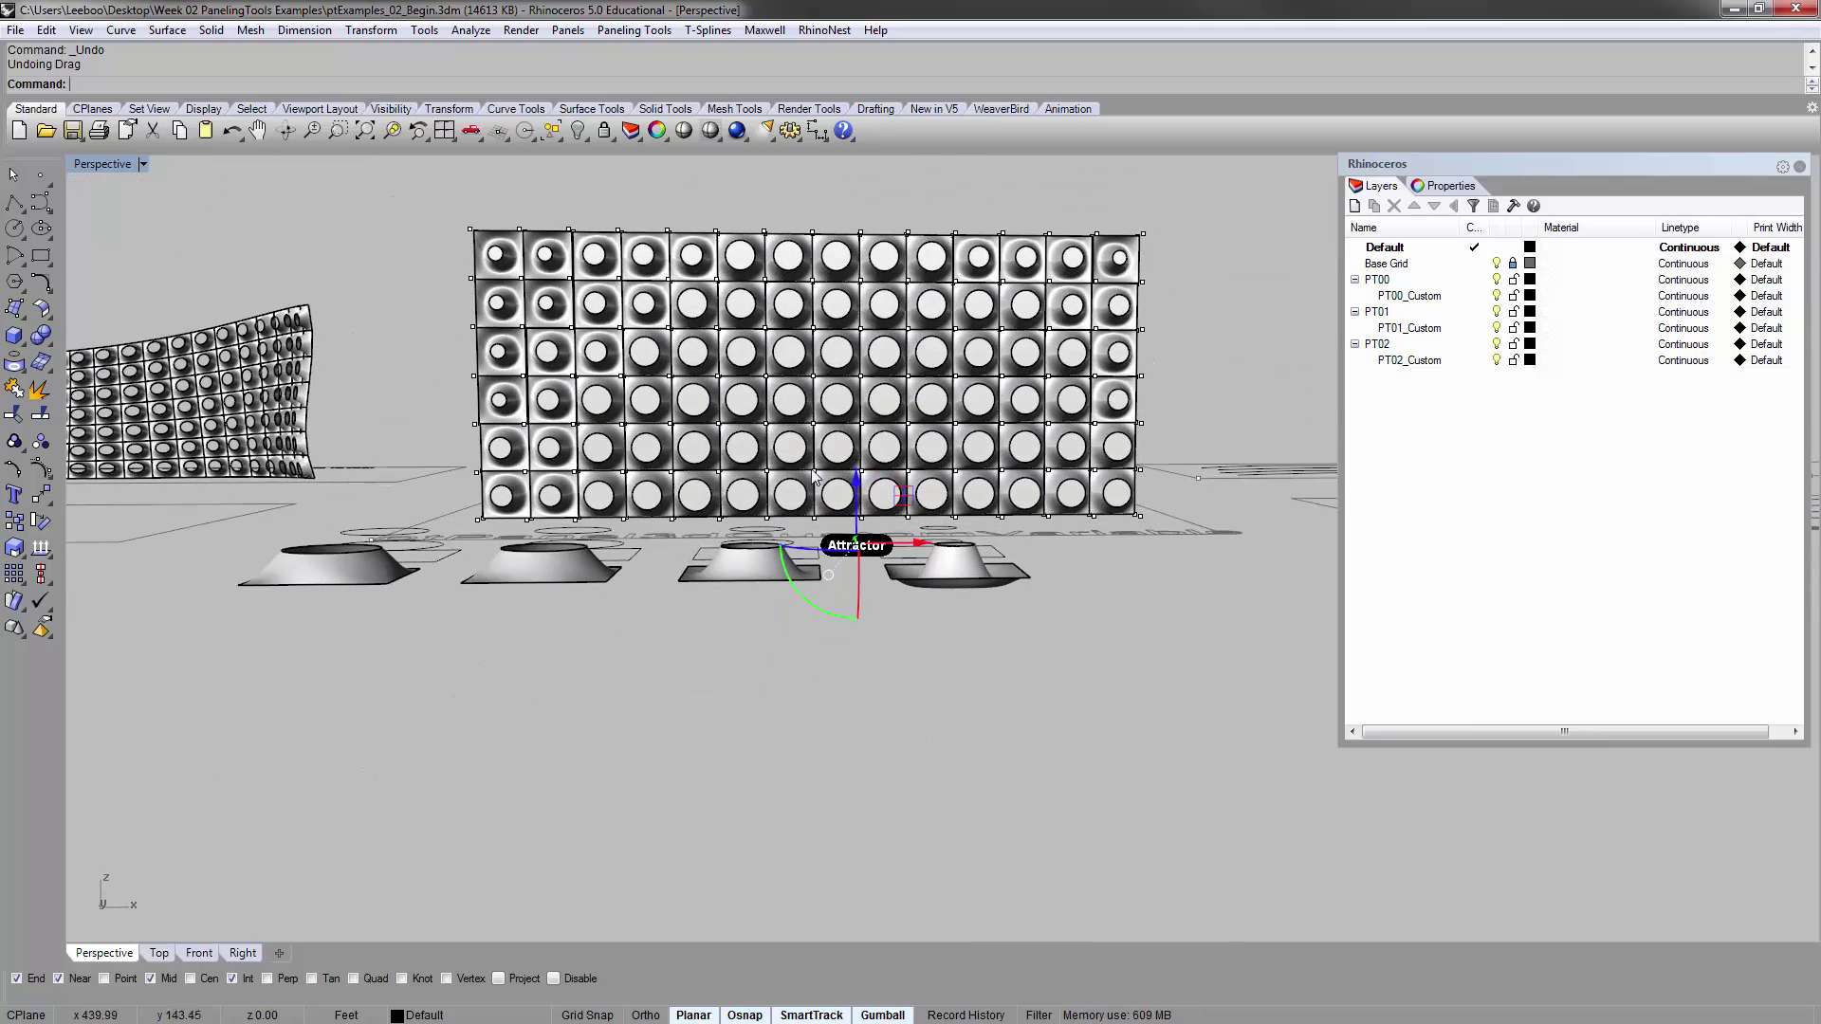
right_drag(853, 453, 844, 403)
click(318, 749)
click(569, 793)
click(878, 724)
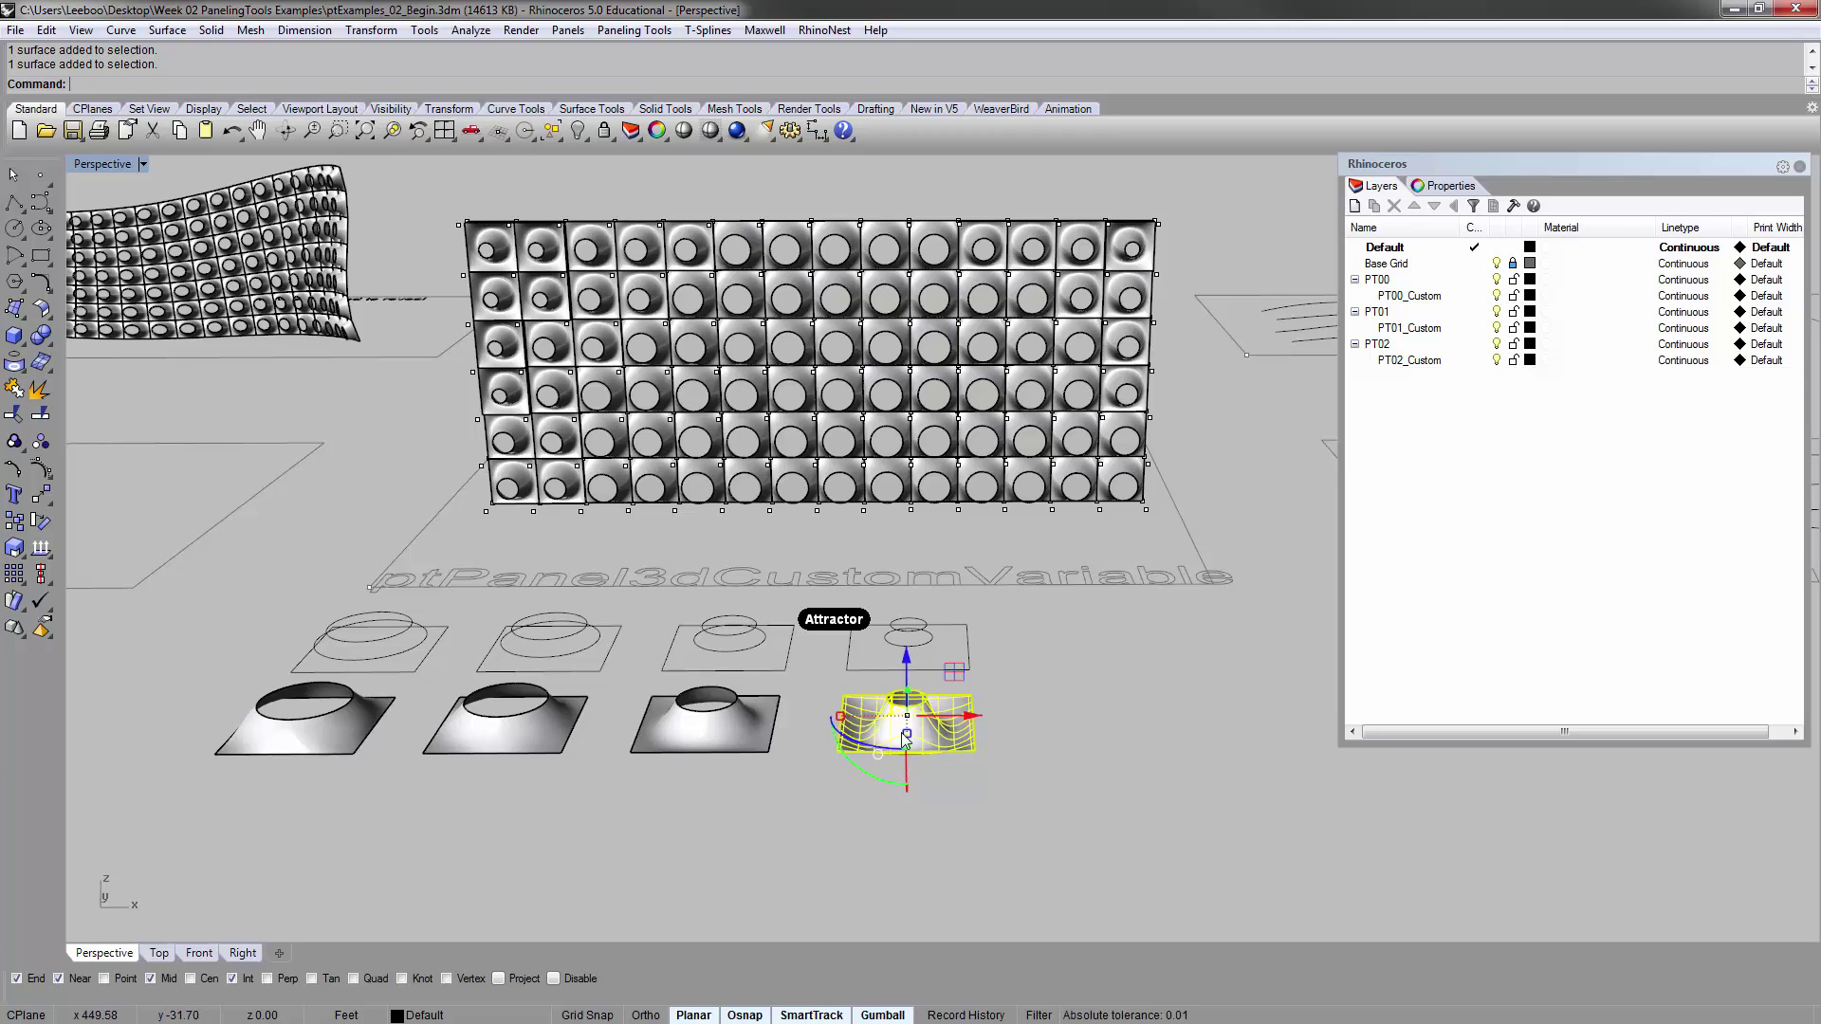
click(1052, 721)
scroll(1050, 716, down, 5)
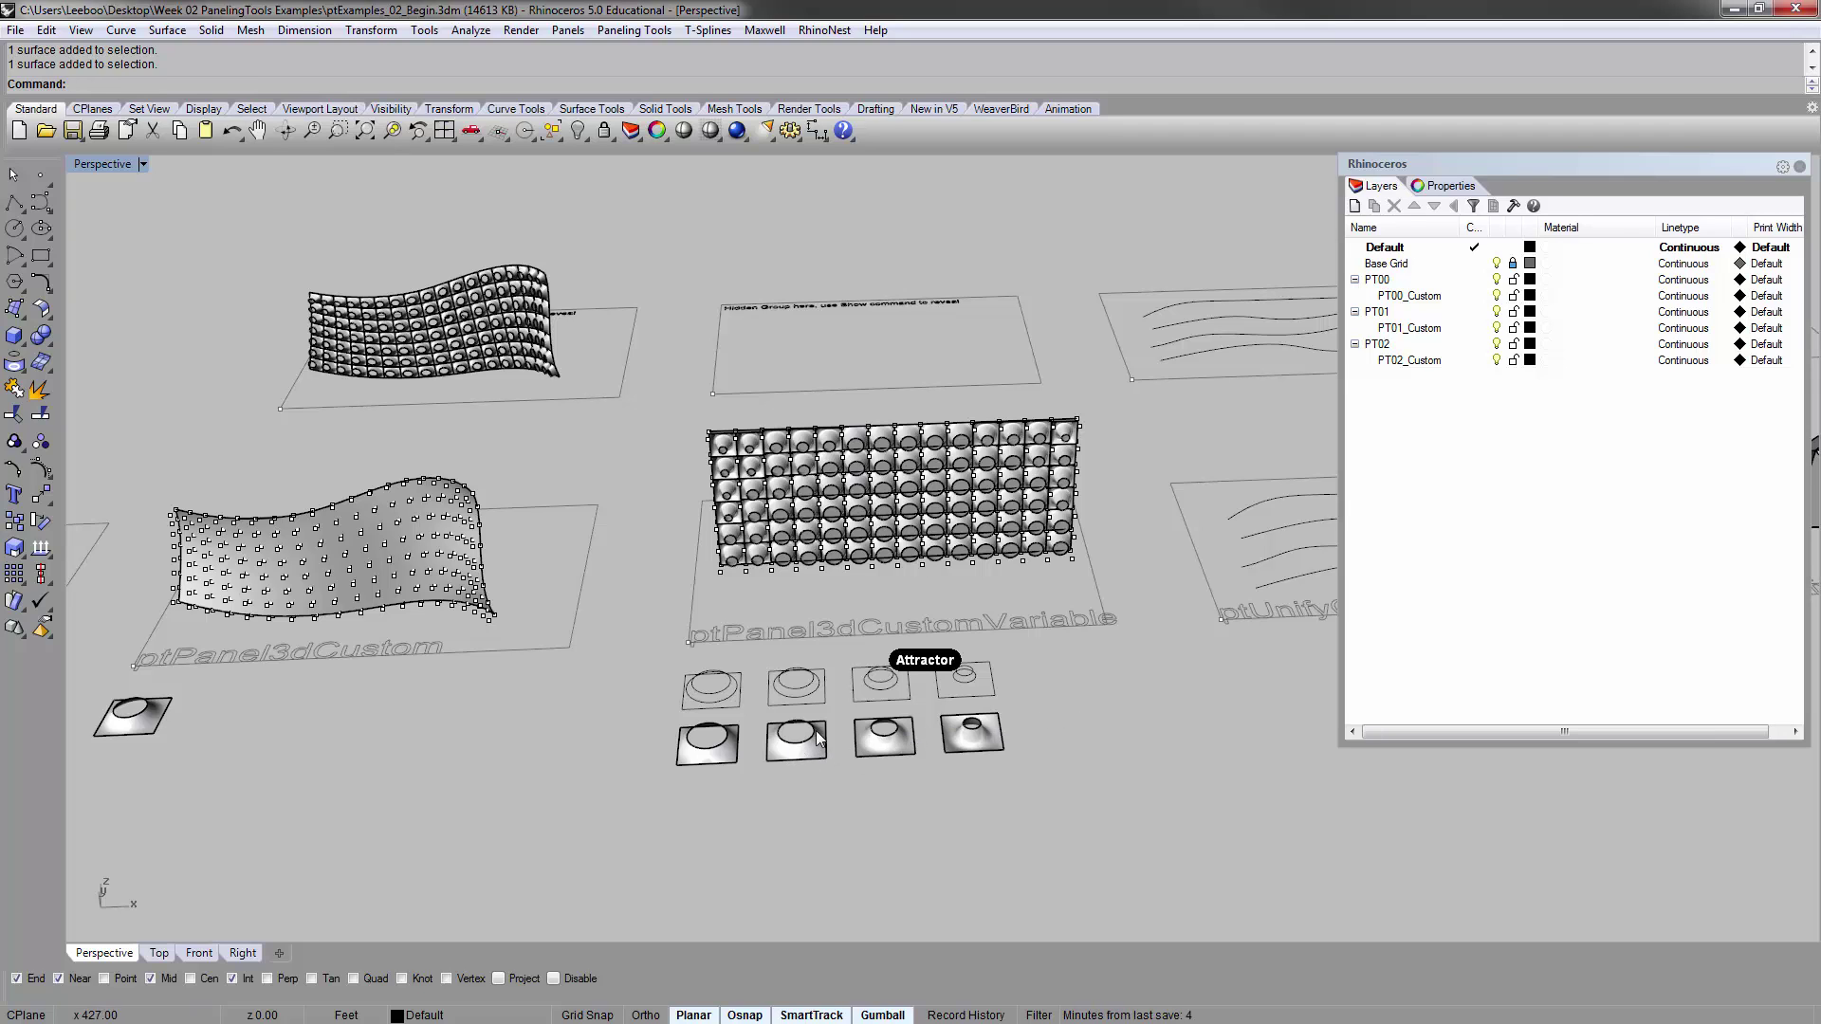
right_drag(1028, 731, 912, 765)
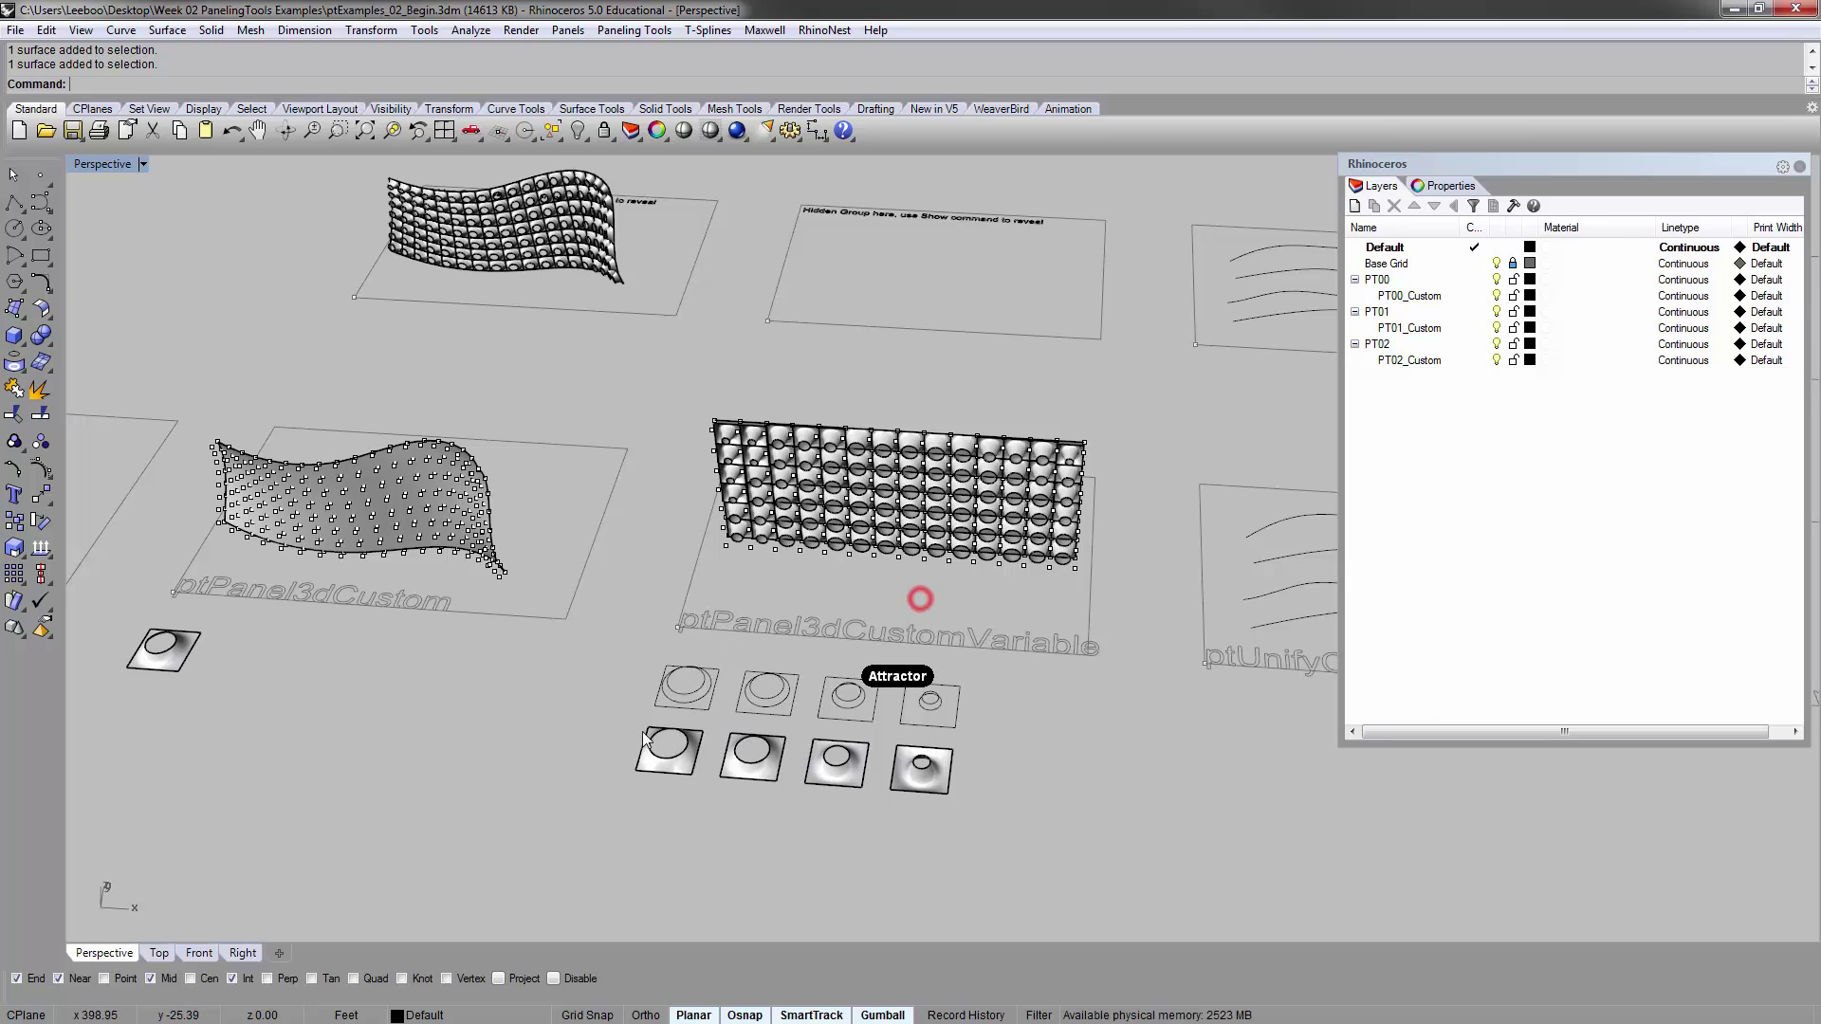
Show the directions of all four curves in the ptUnifyCurvesDirection example with the Dir command
right_drag(849, 571, 663, 488)
scroll(664, 493, down, 6)
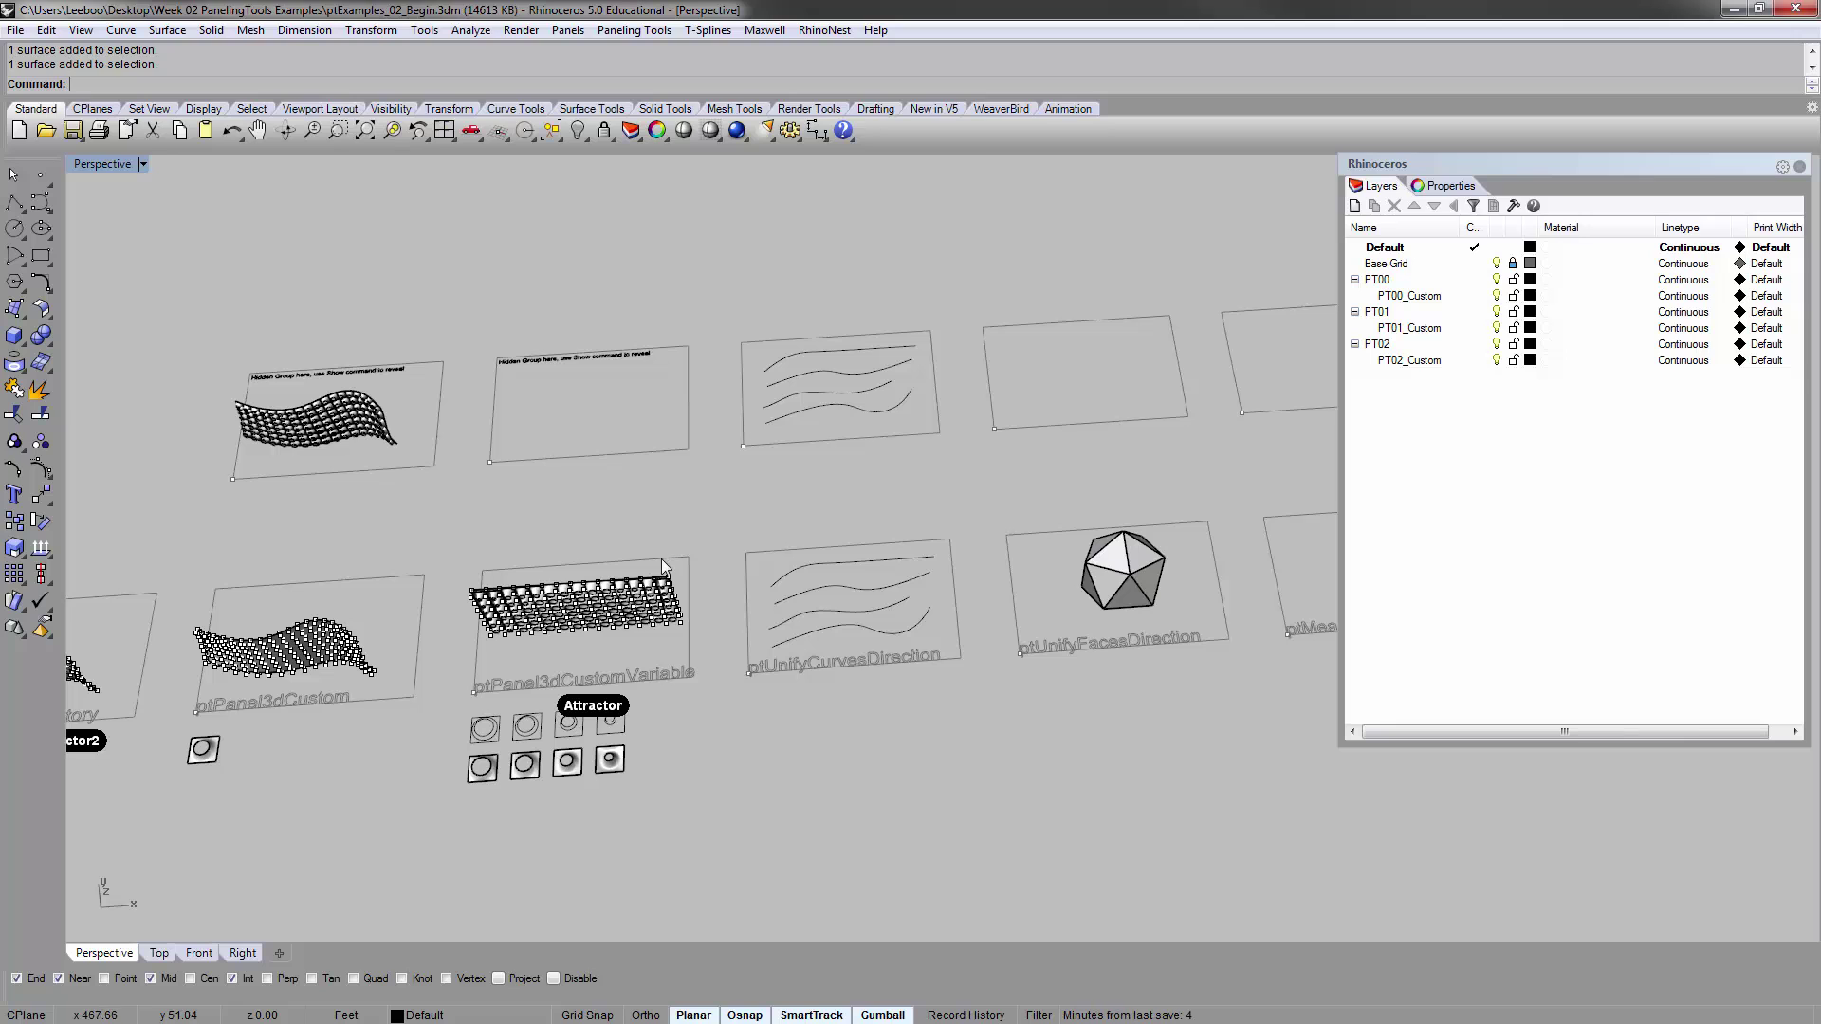
shift+right_drag(925, 575, 697, 519)
scroll(759, 569, up, 4)
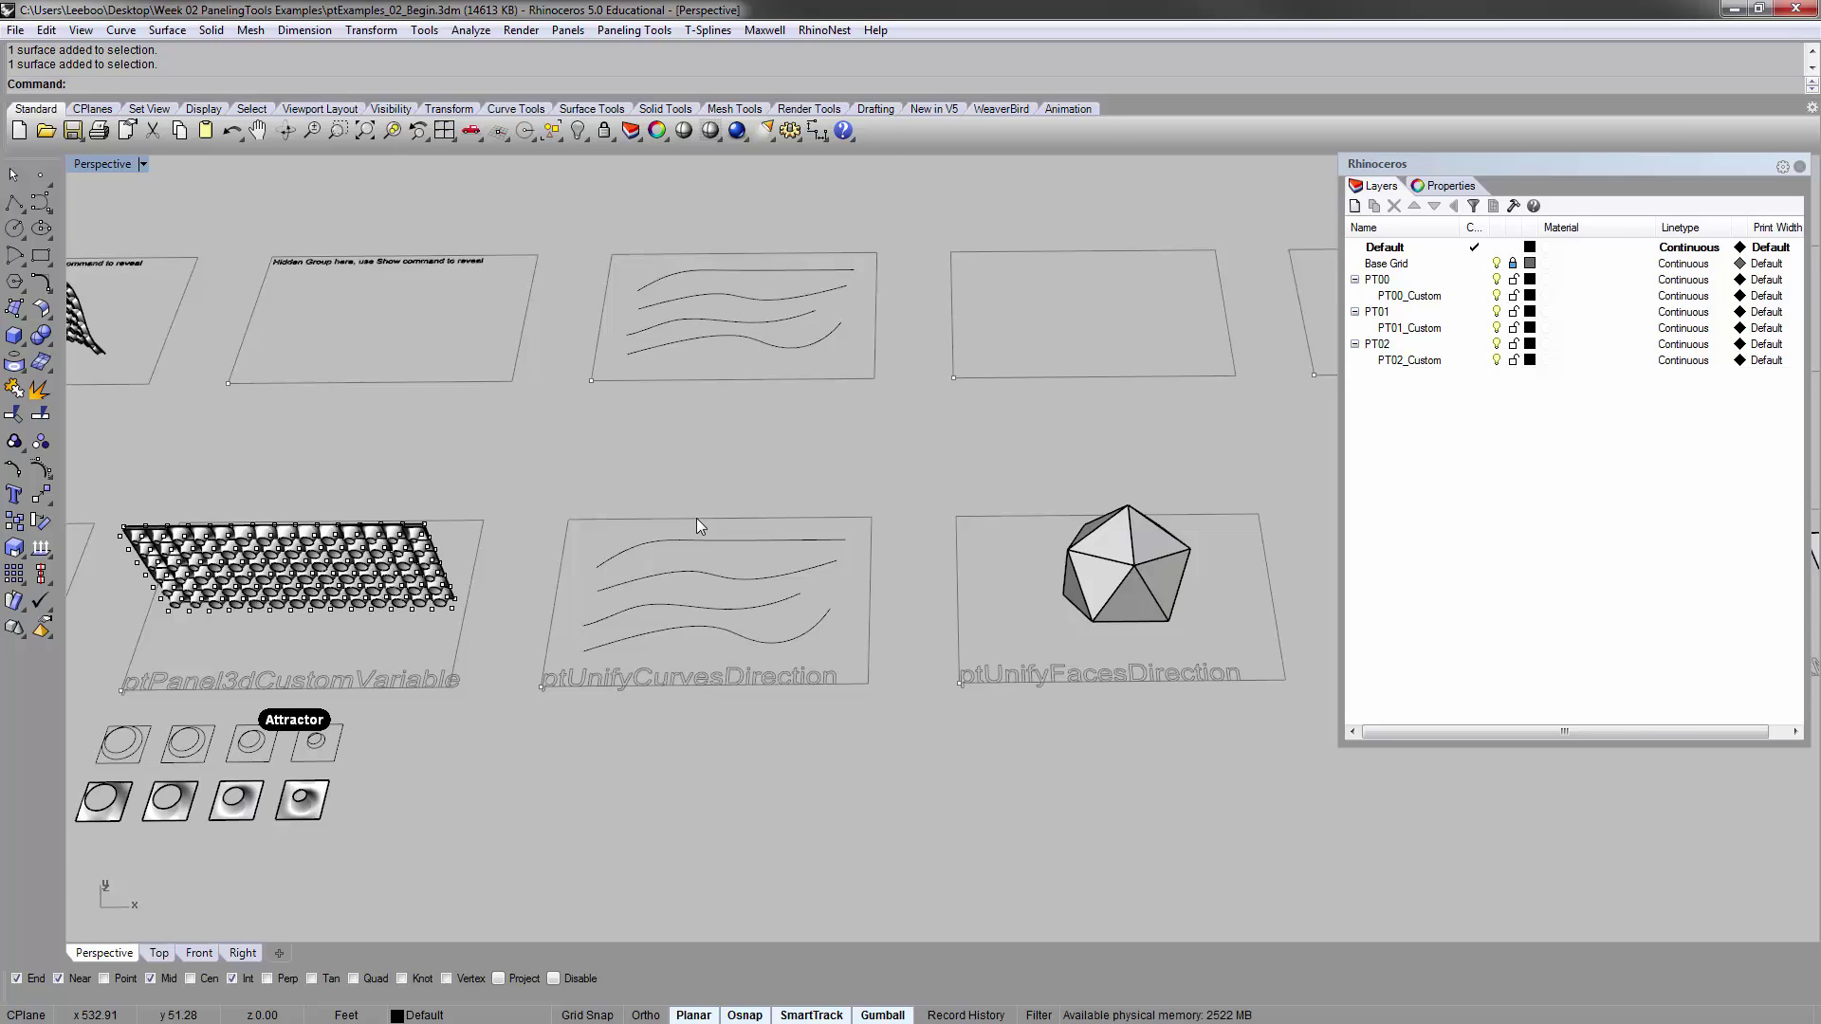
scroll(696, 623, up, 3)
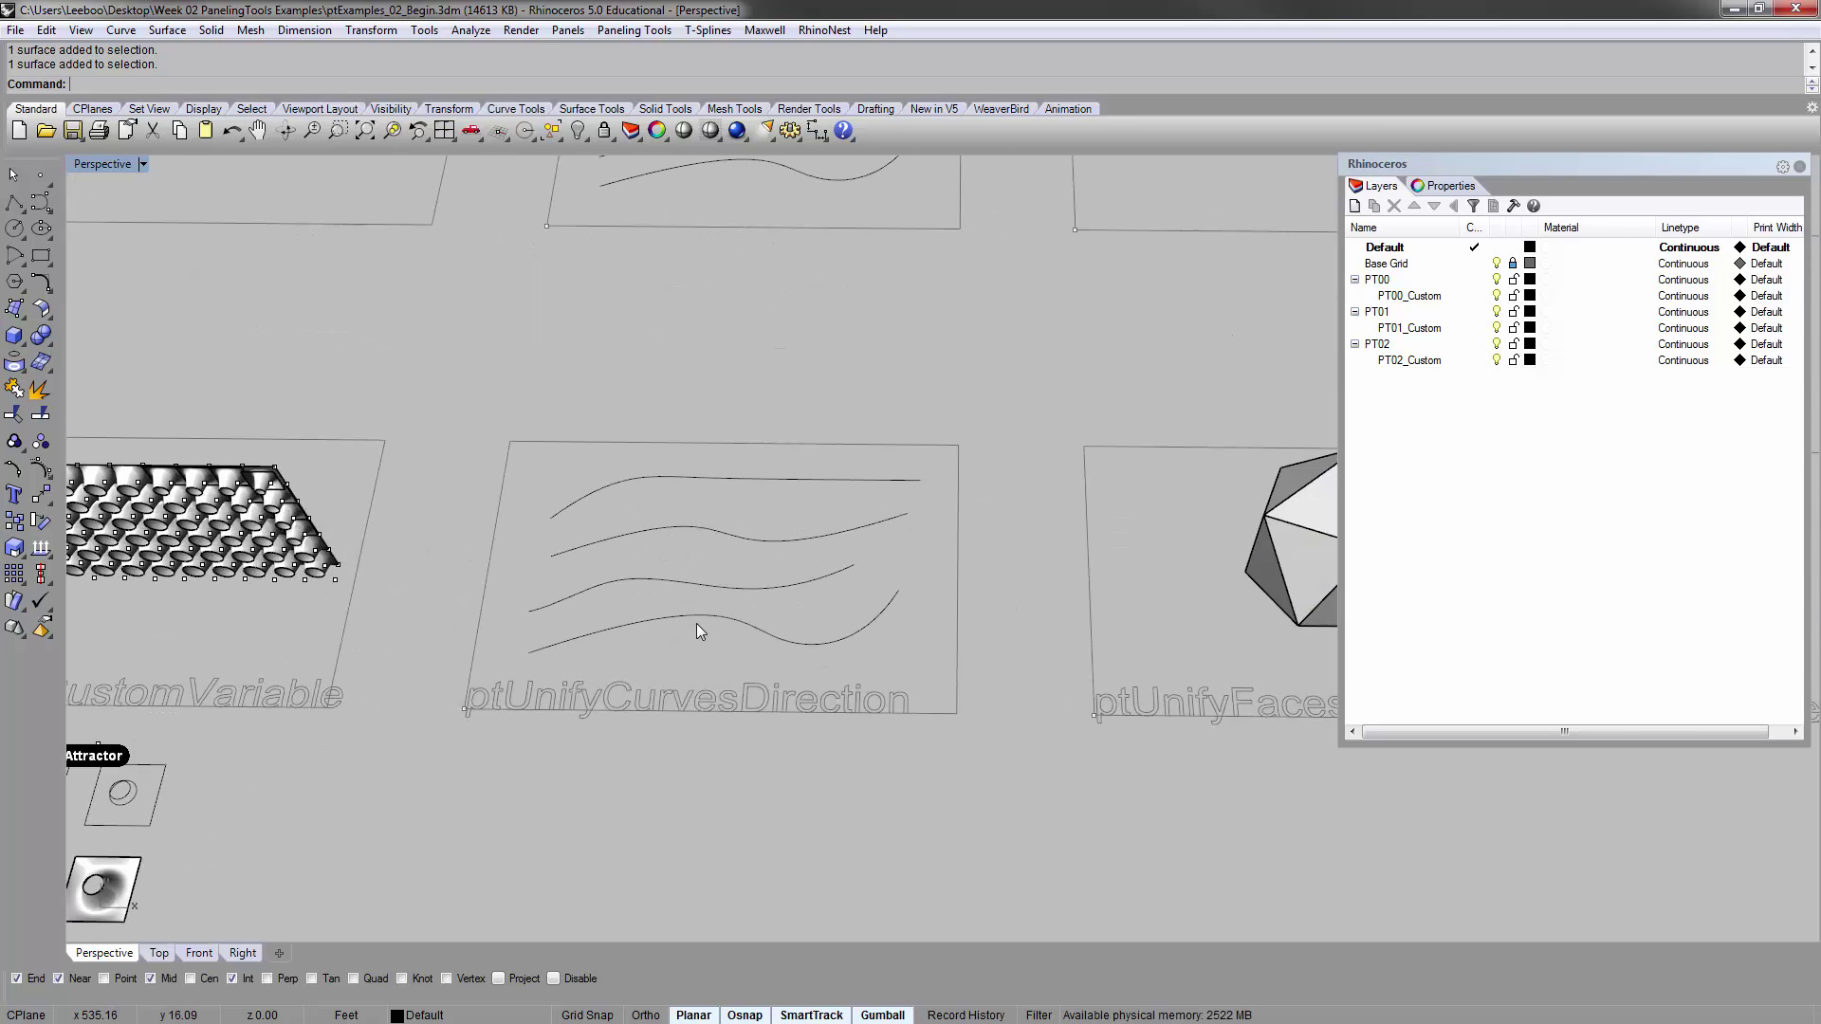
right_click(696, 623)
key(Escape)
right_drag(691, 628, 705, 614)
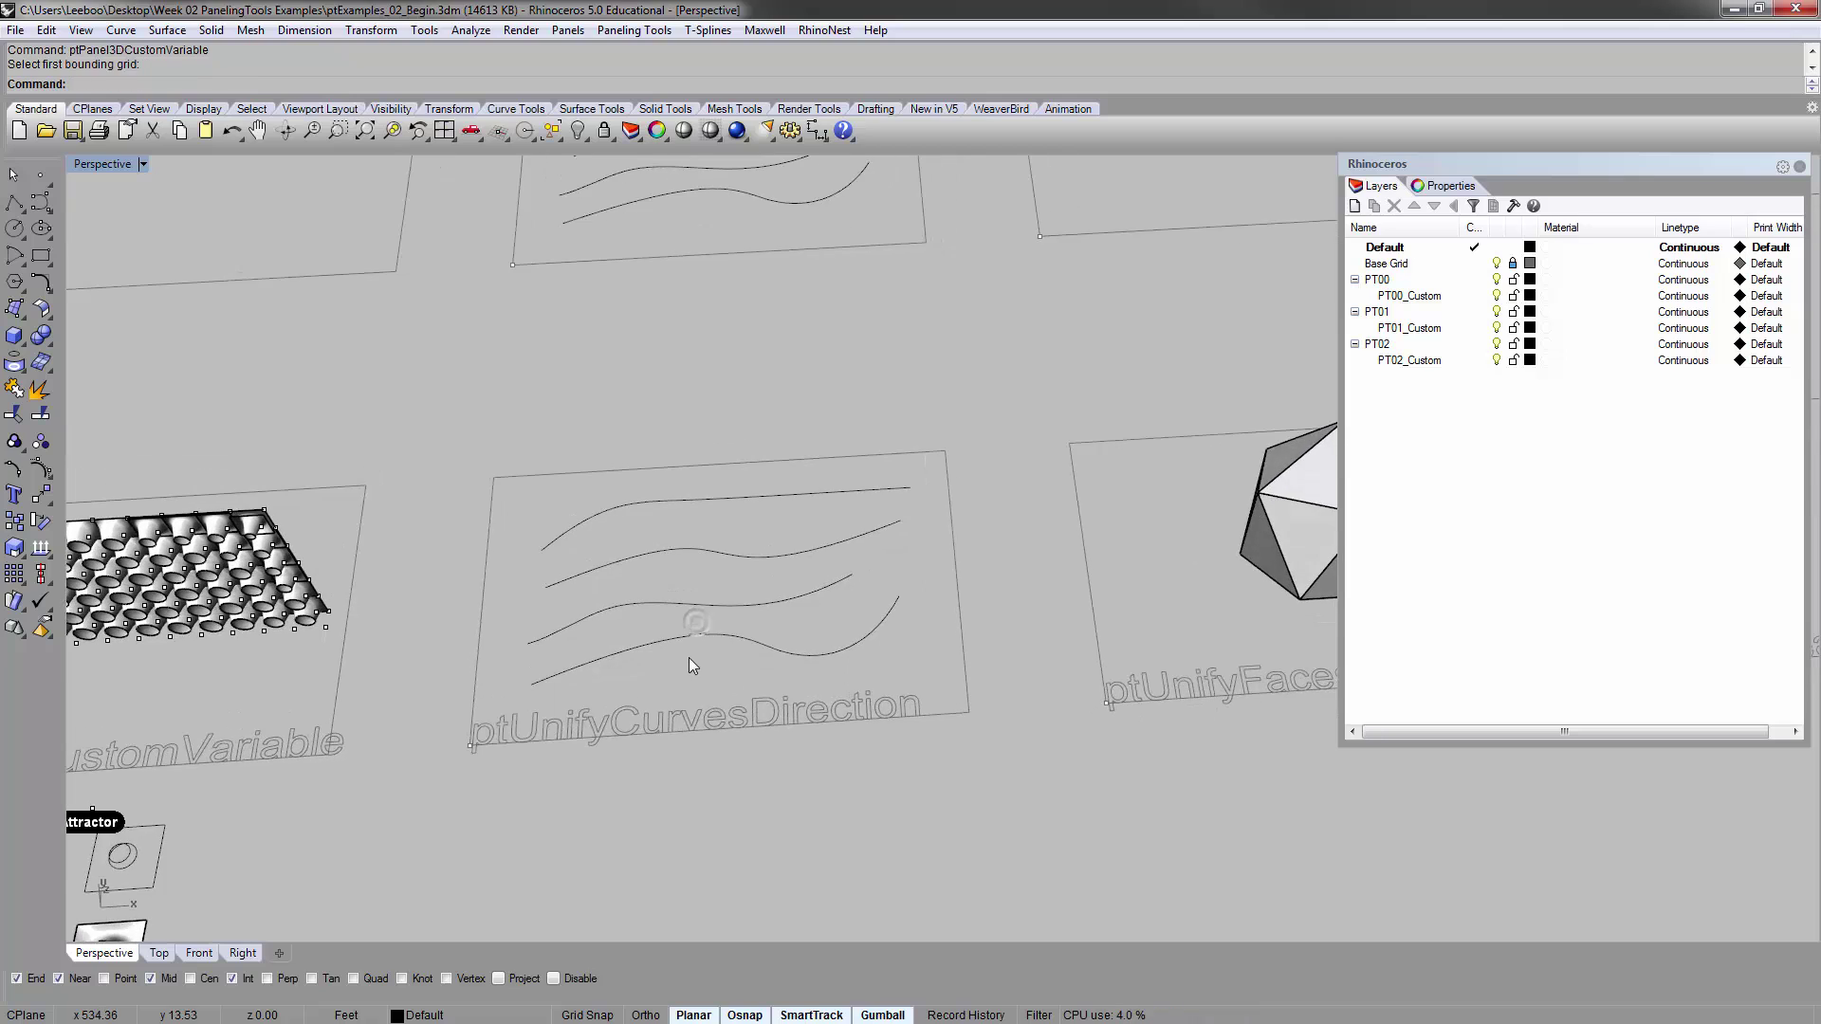
scroll(701, 664, up, 3)
drag(633, 413, 652, 454)
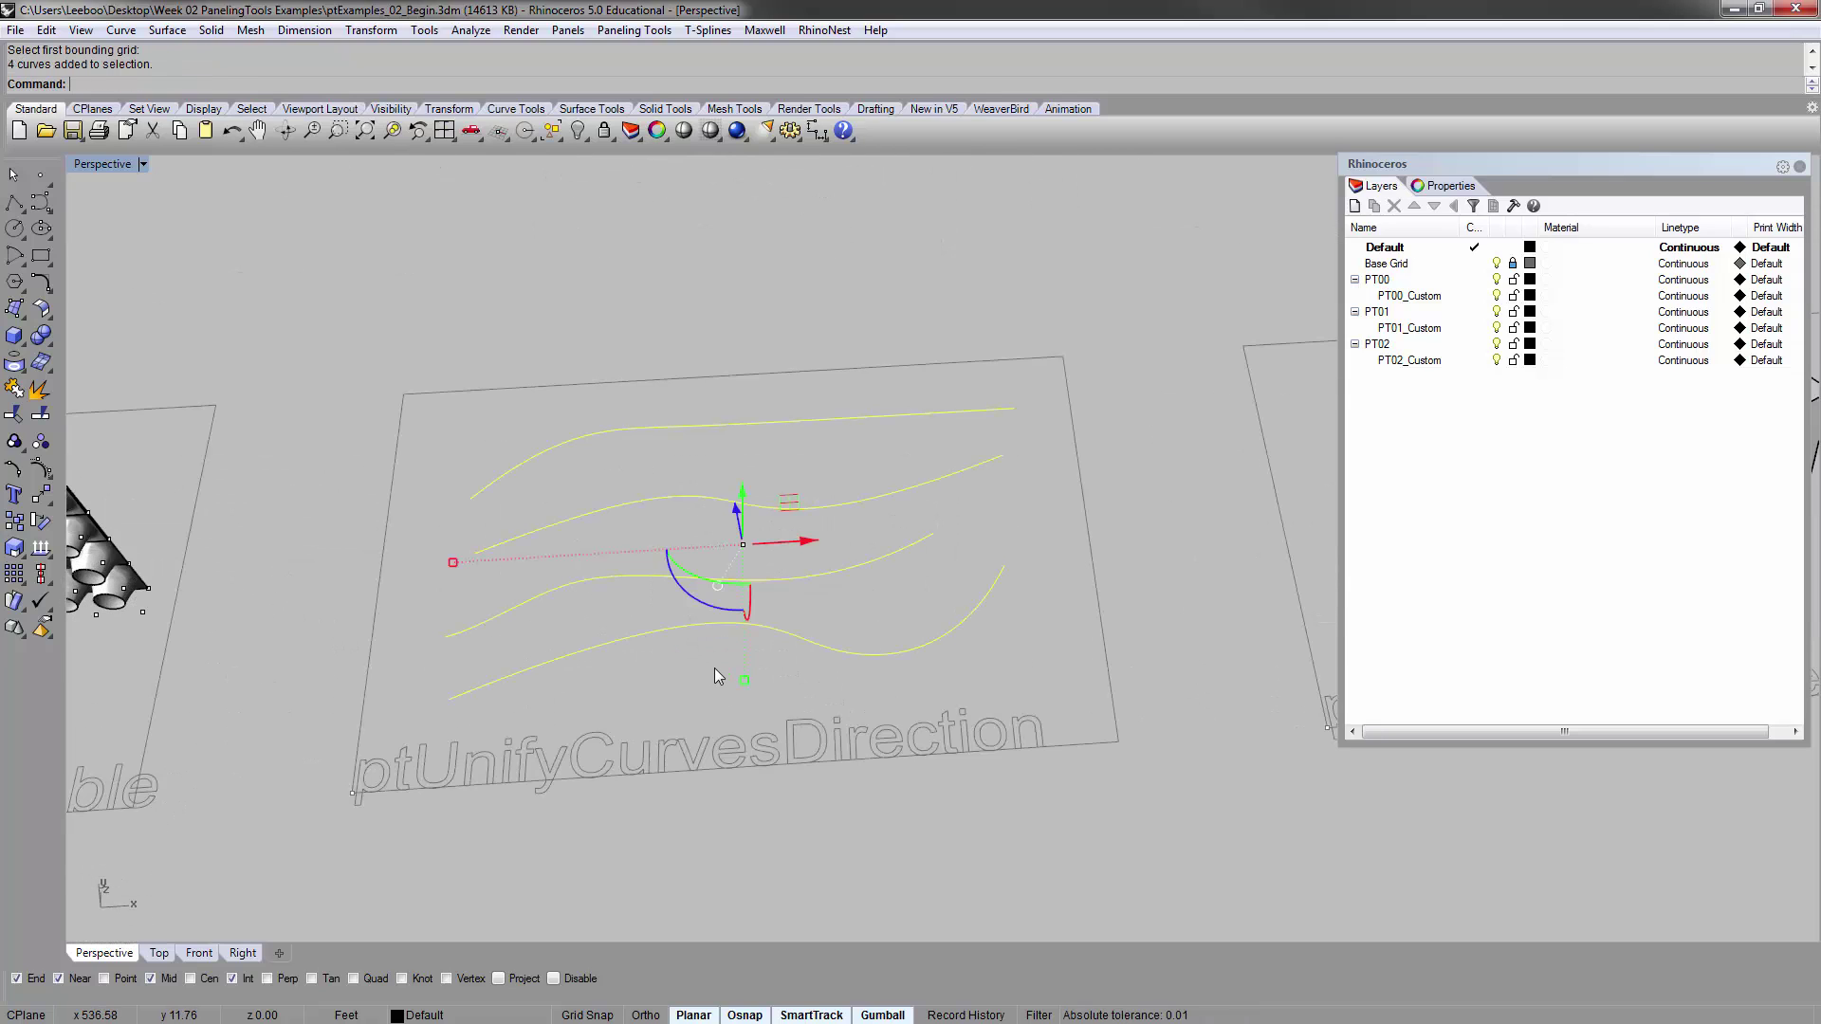
text(r)
key(Return)
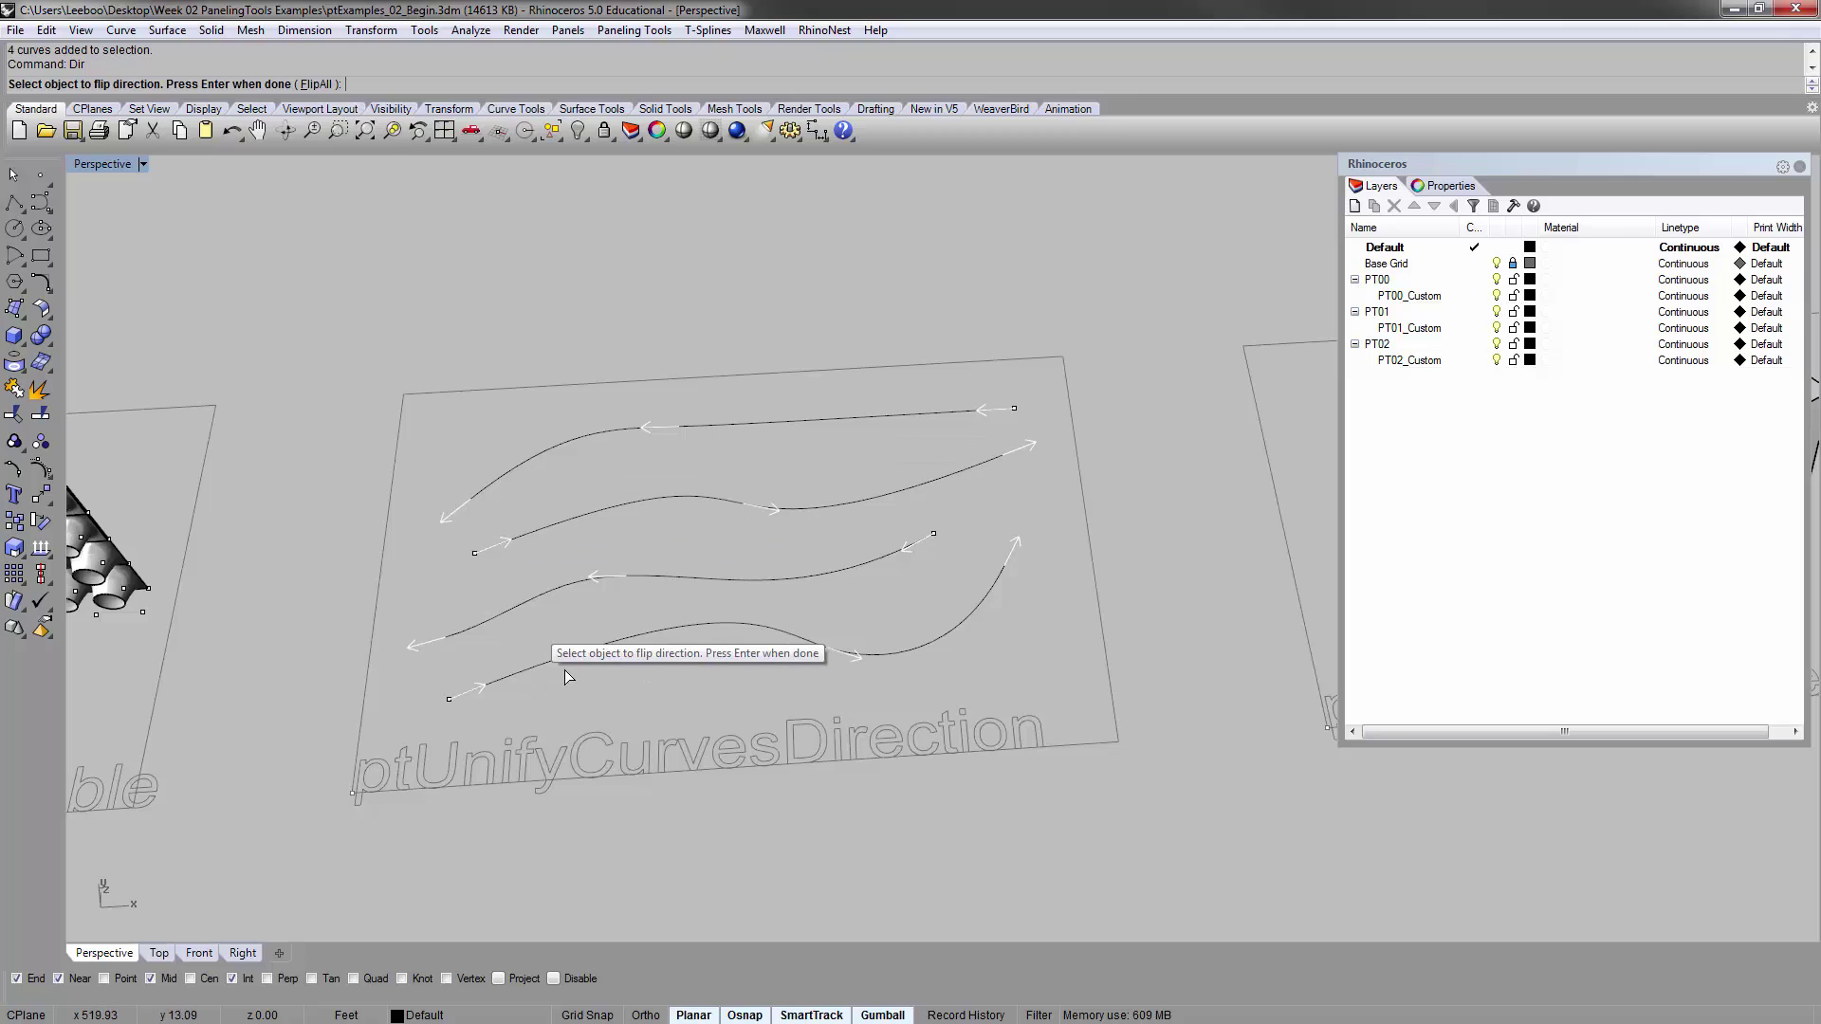
Flip individual curves of the ptUnifyCurvesDirection example with Dir to give the four curves mixed directions
click(625, 576)
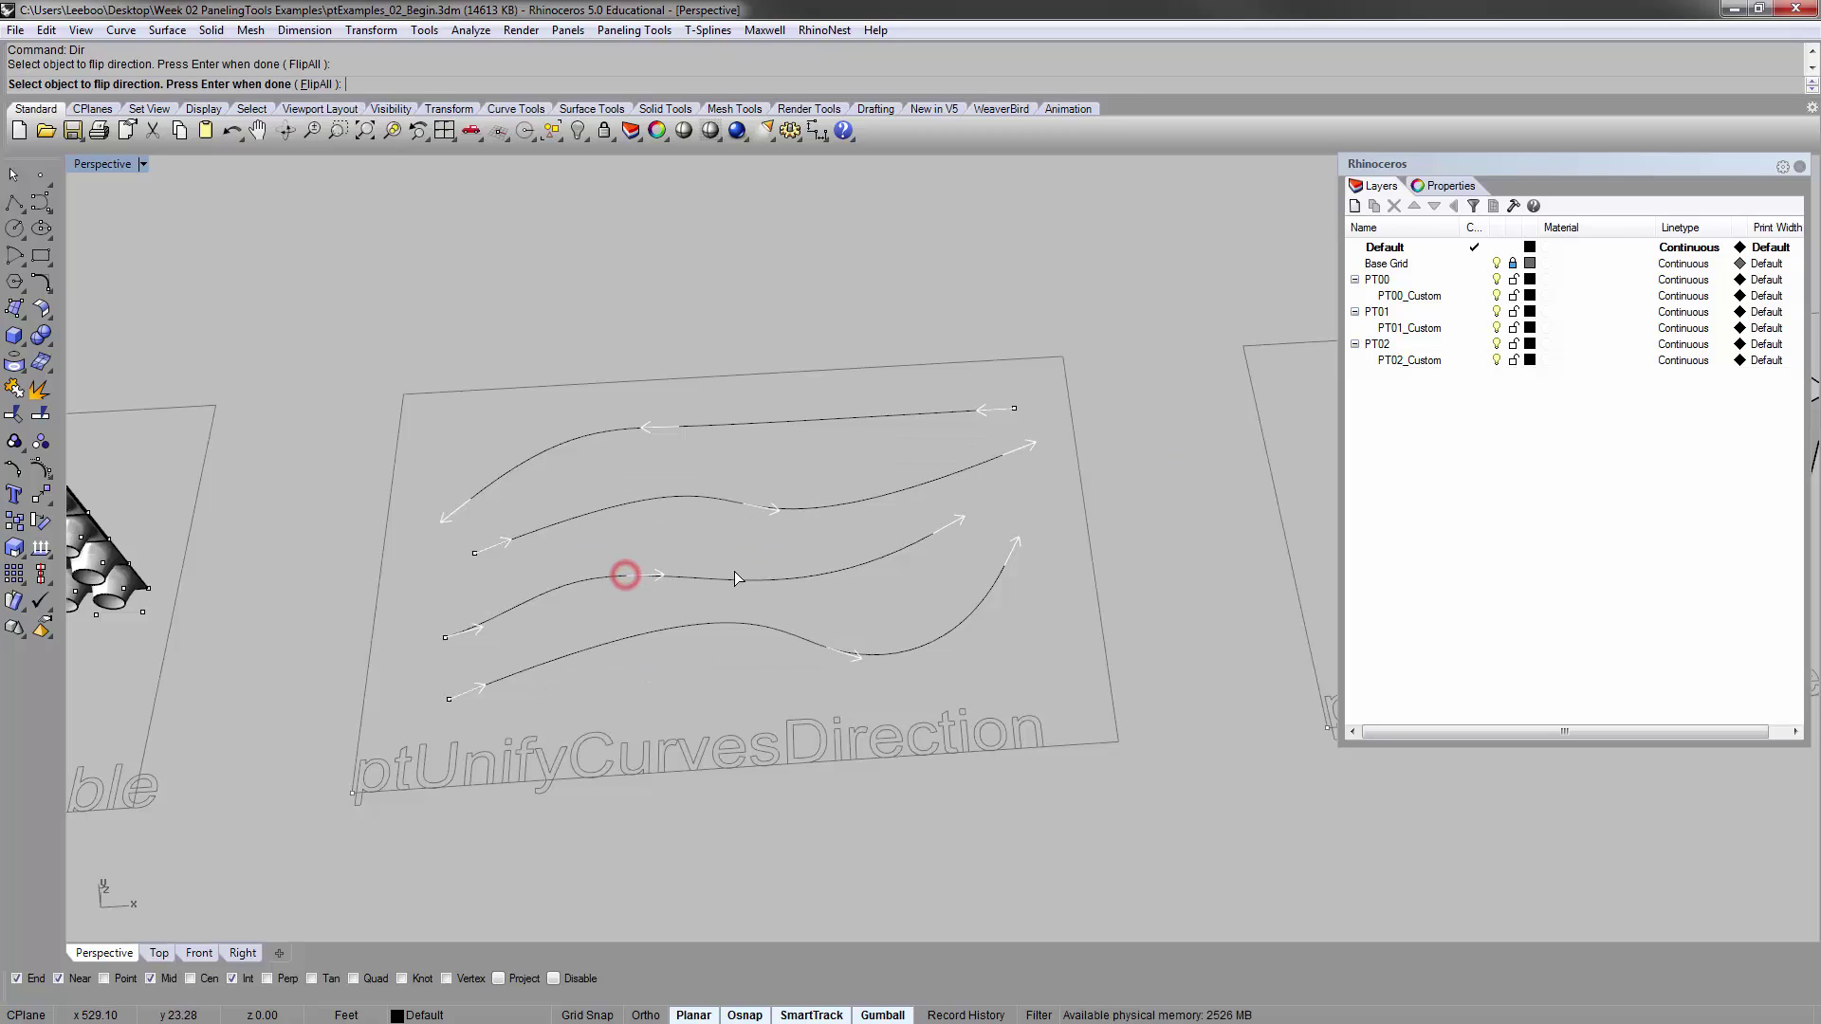
click(674, 423)
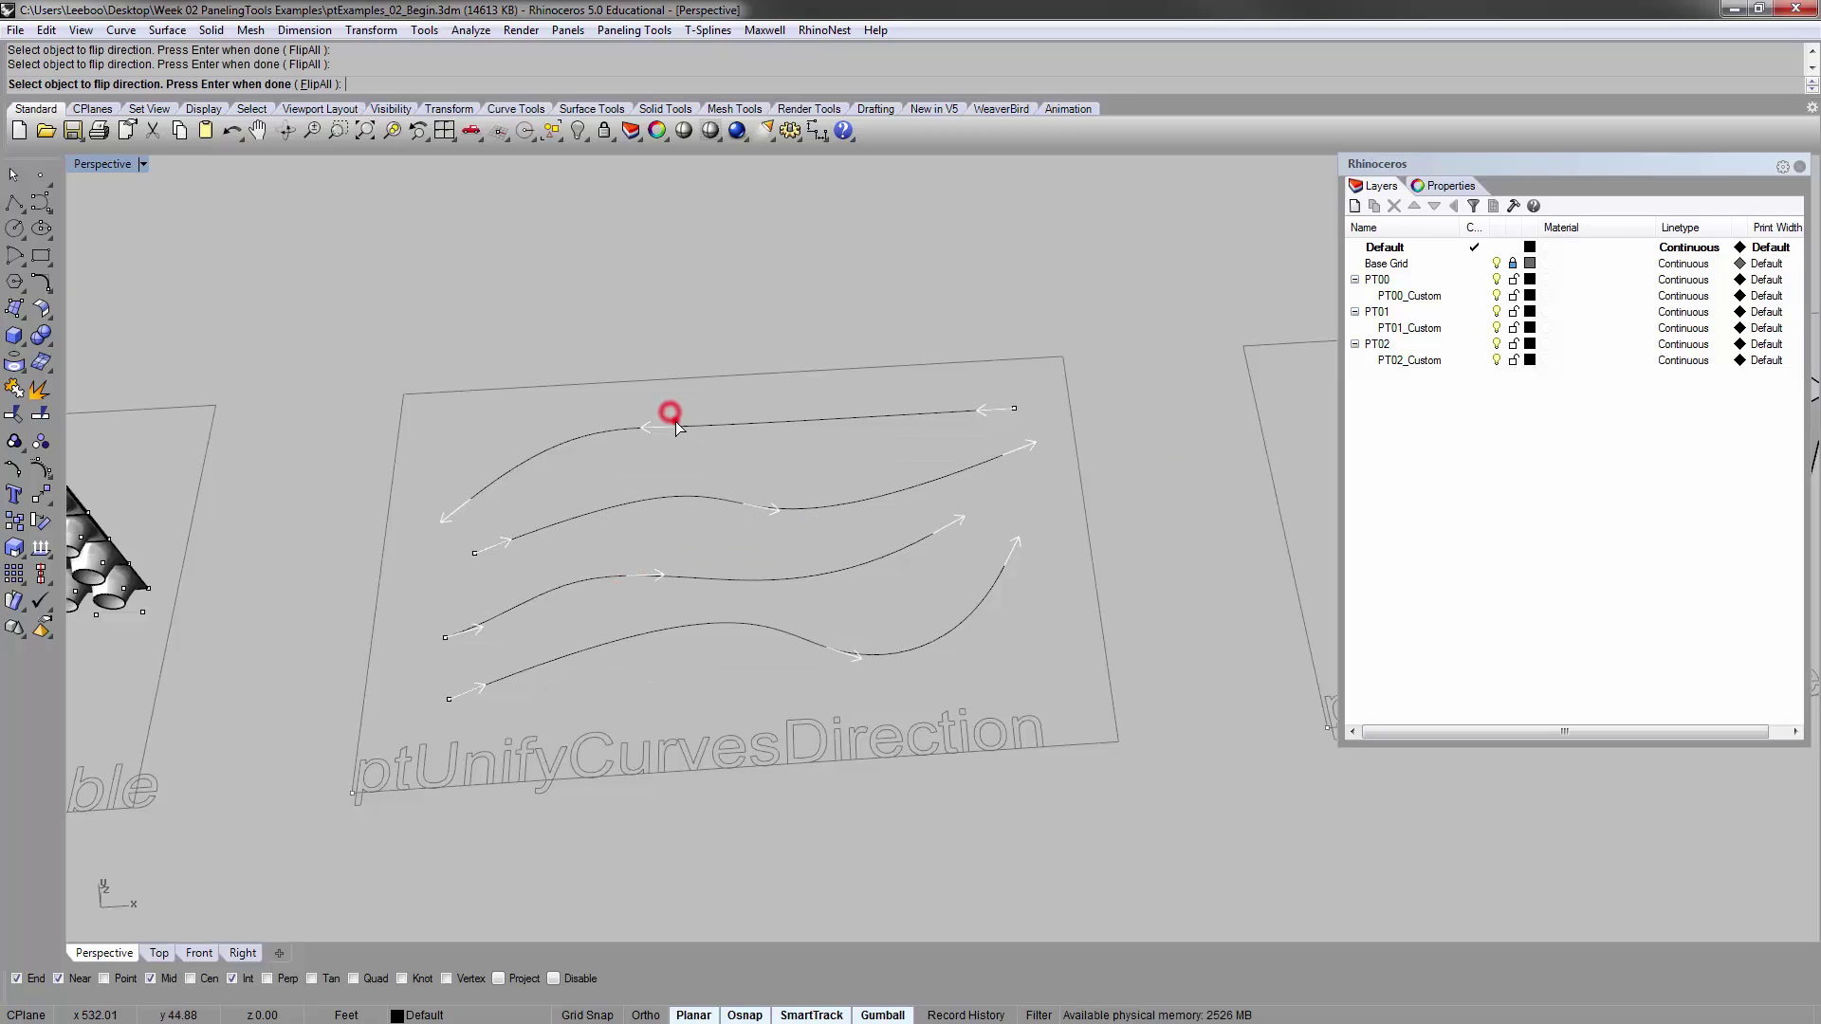
click(729, 496)
click(655, 575)
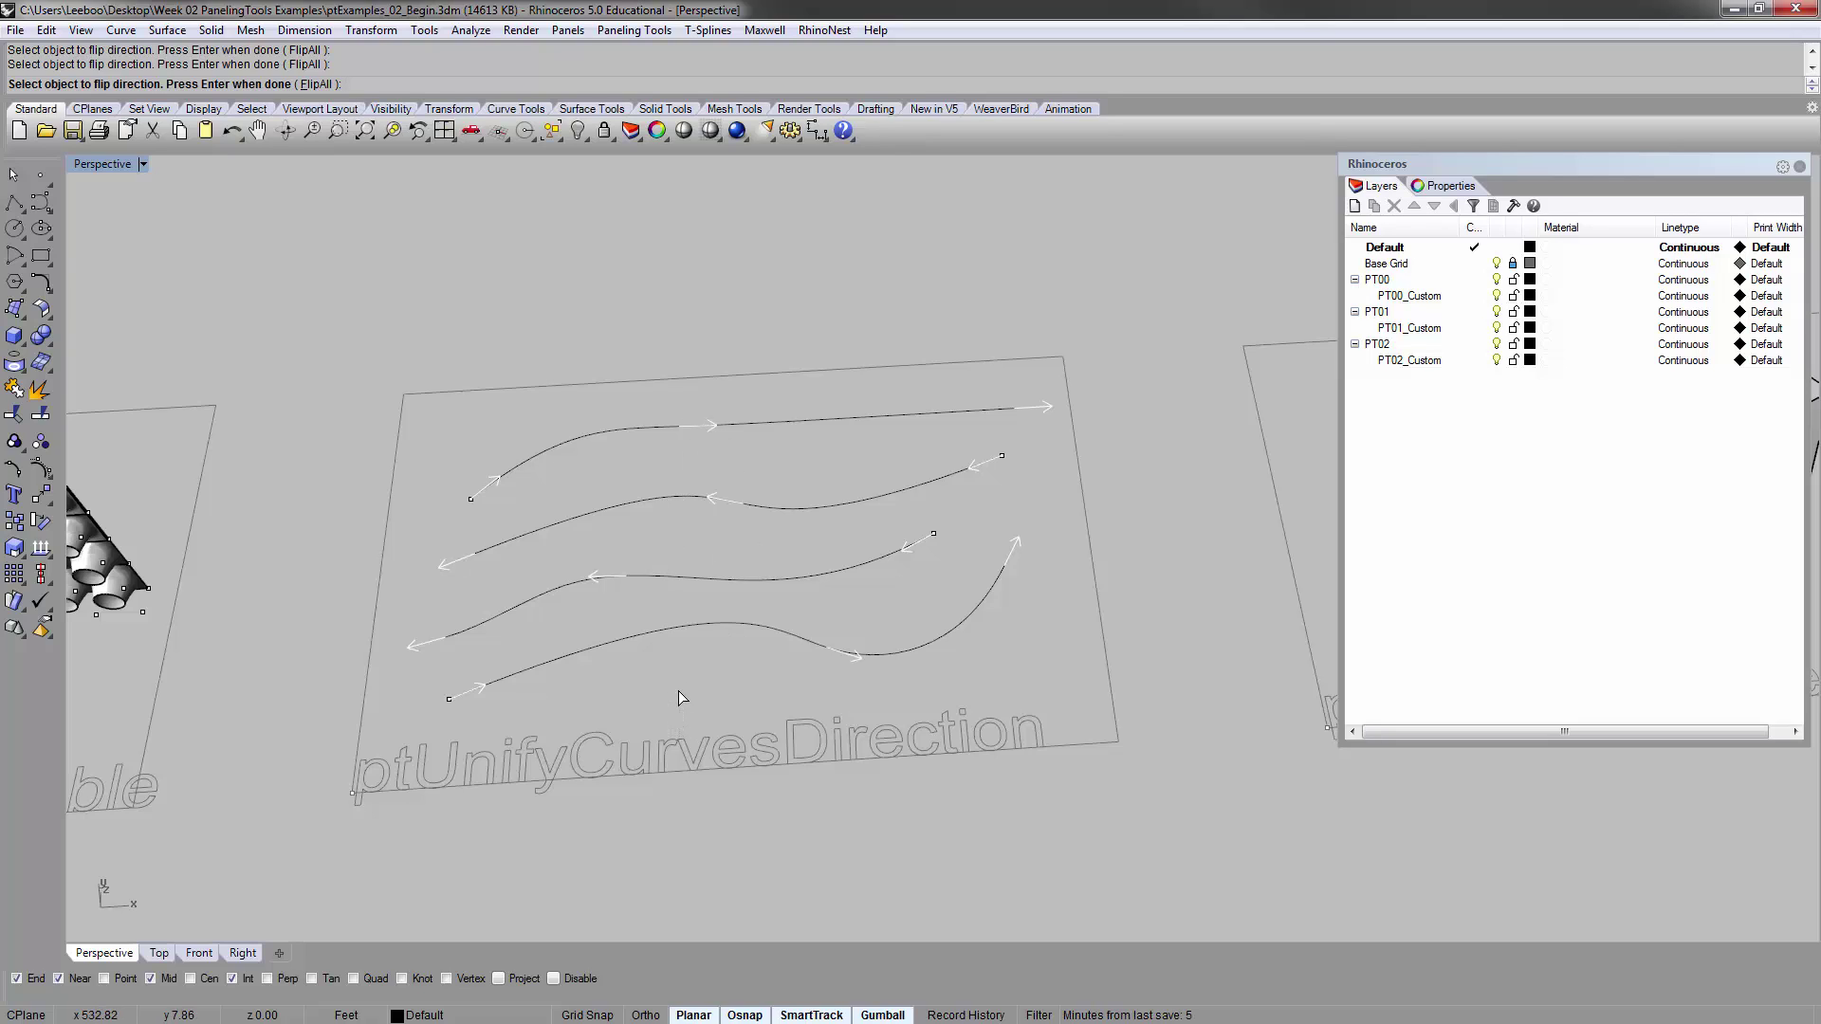
click(654, 575)
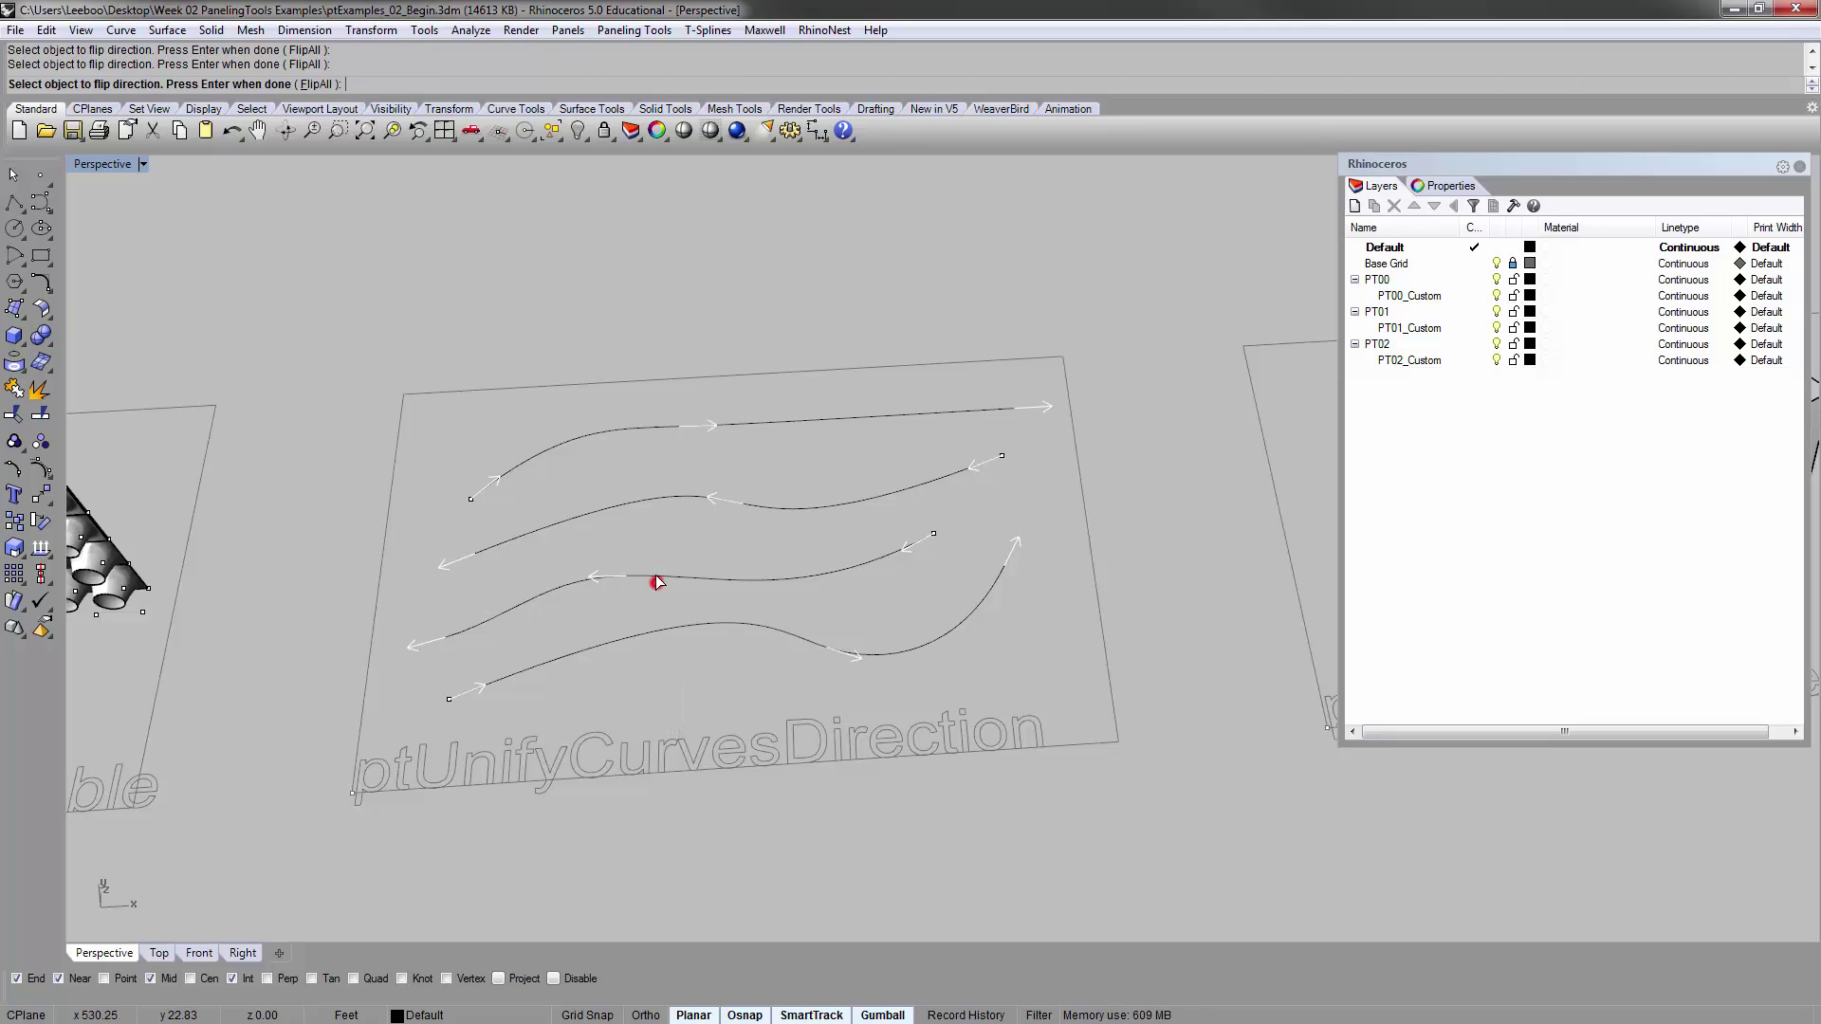
click(740, 497)
click(1003, 561)
key(Return)
click(1004, 655)
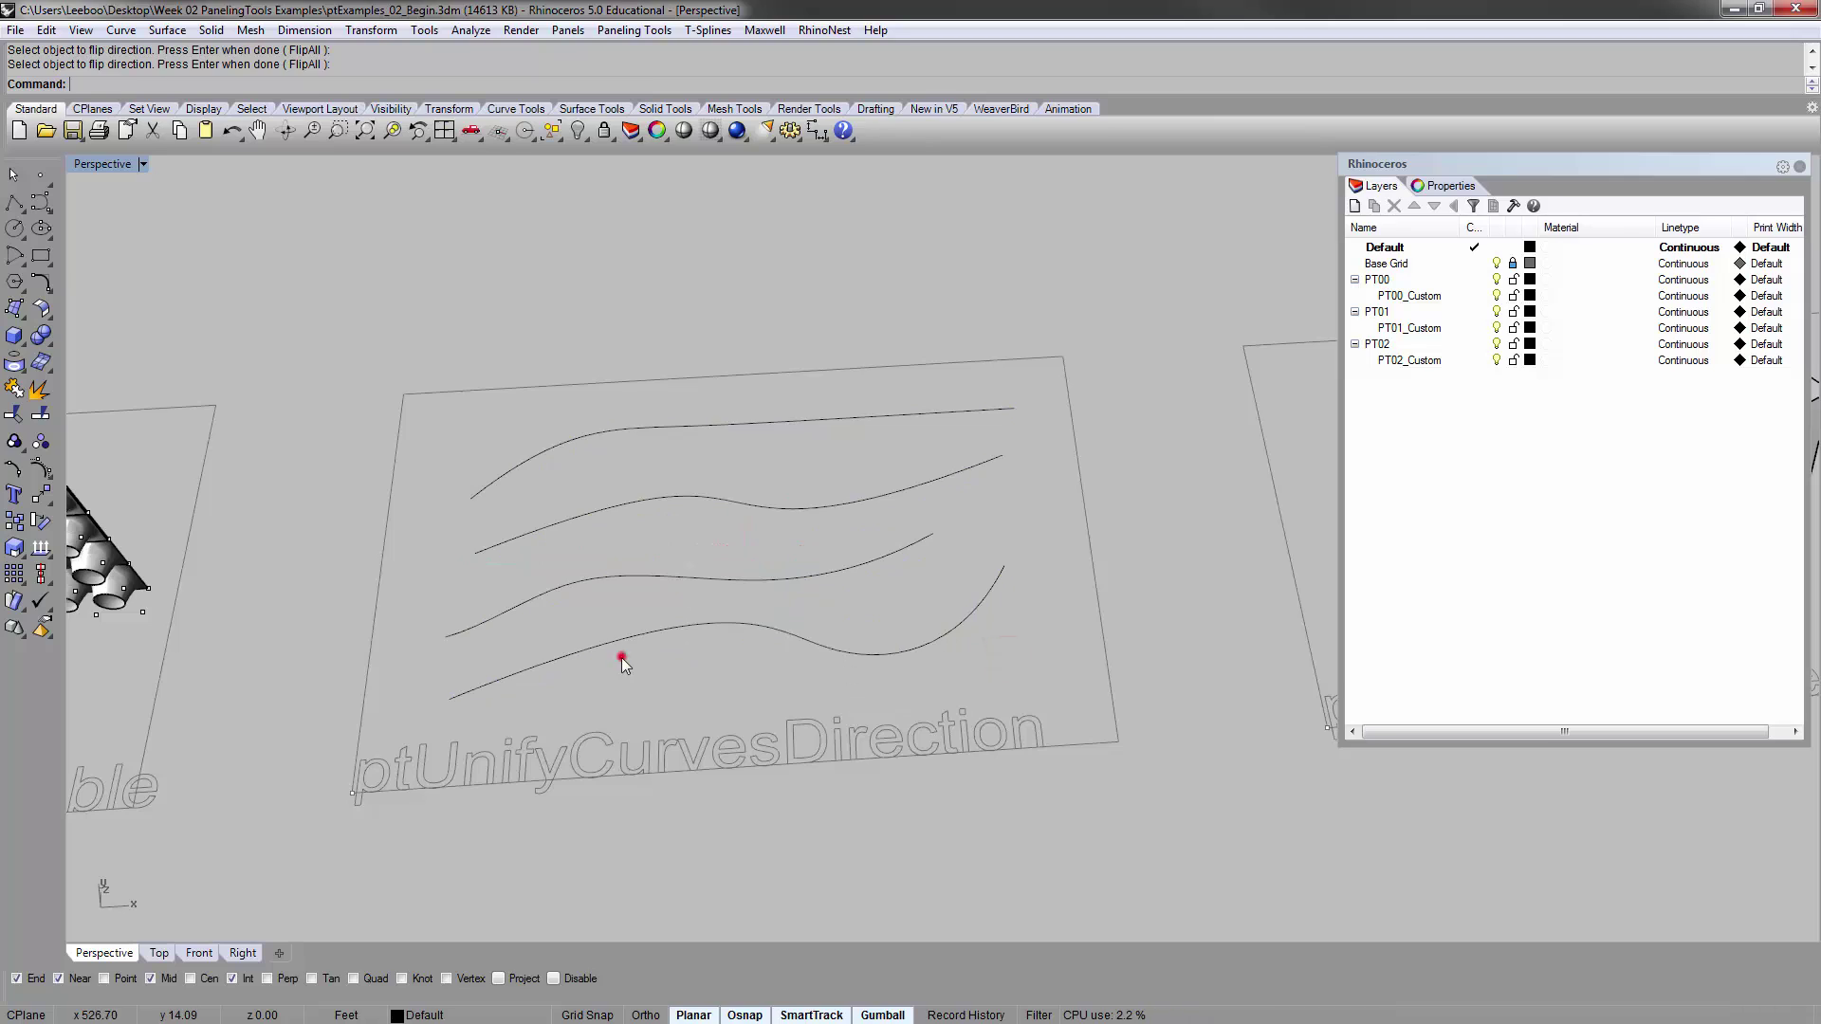
Unify the directions of all four curves with the ptUnifyCurvesDirection command
drag(619, 654, 536, 423)
click(711, 643)
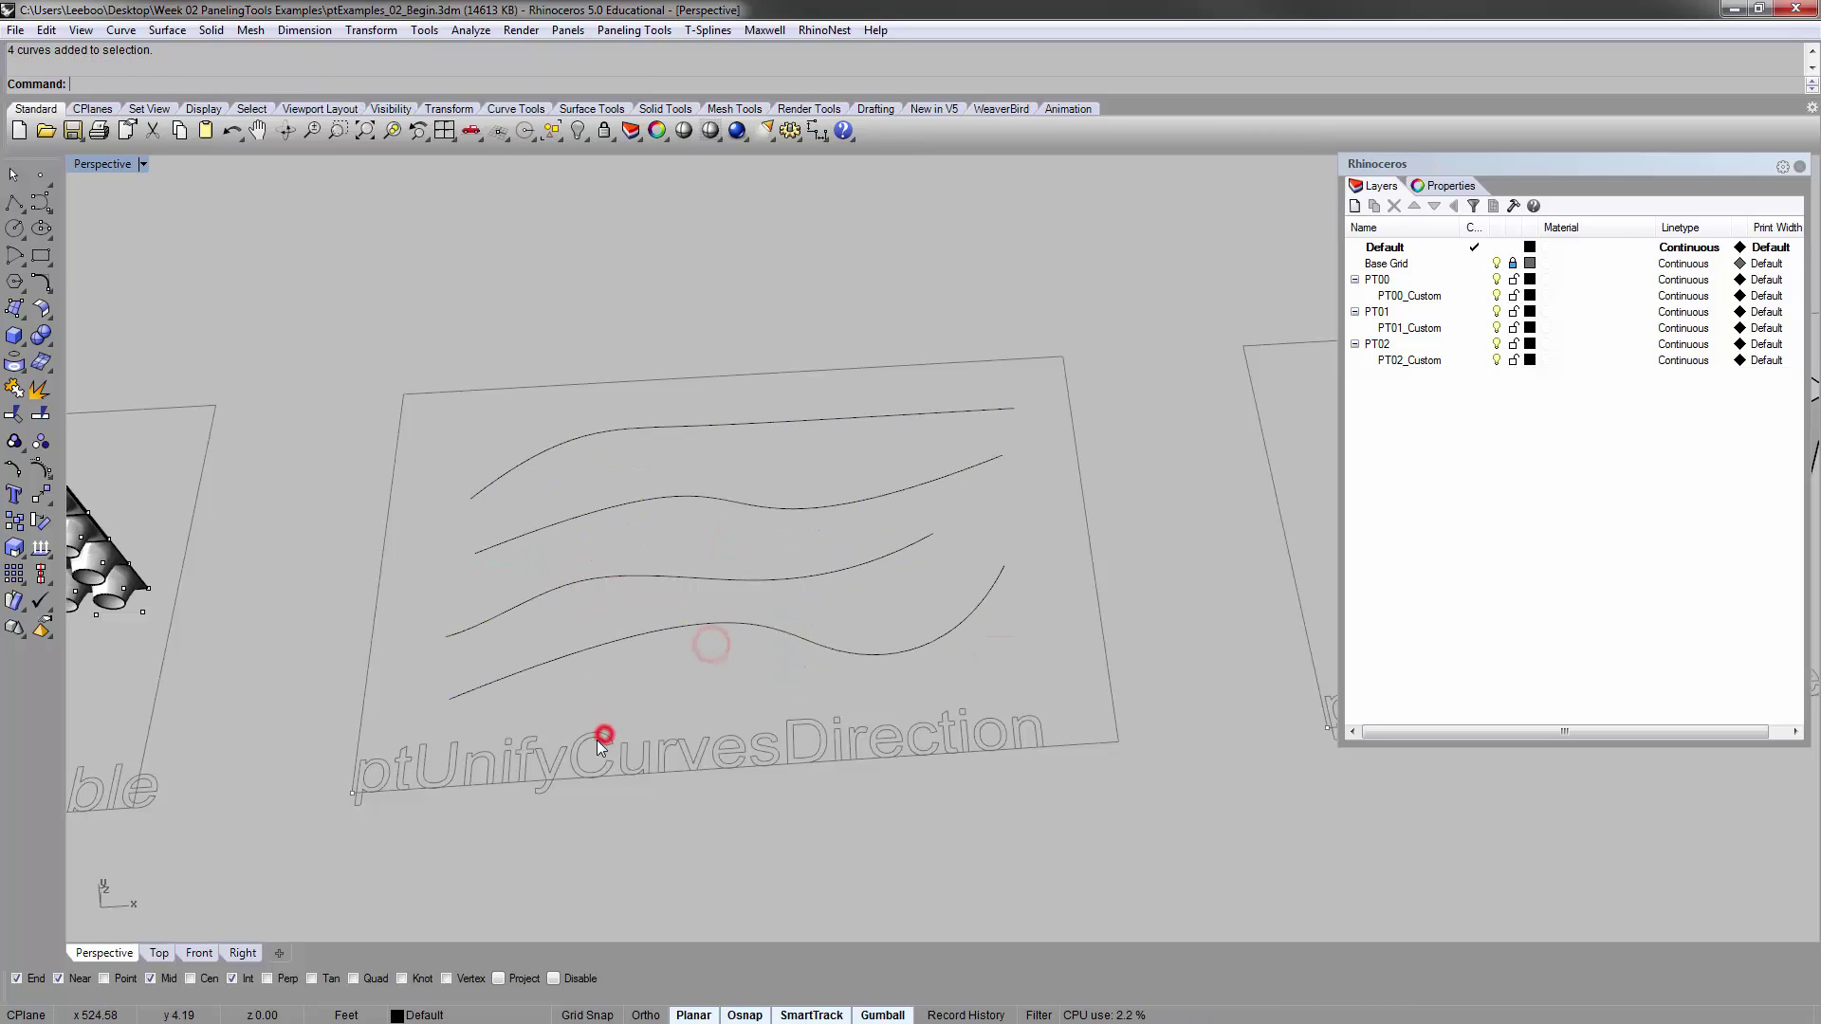
text(ptUnifyCurvesDirection)
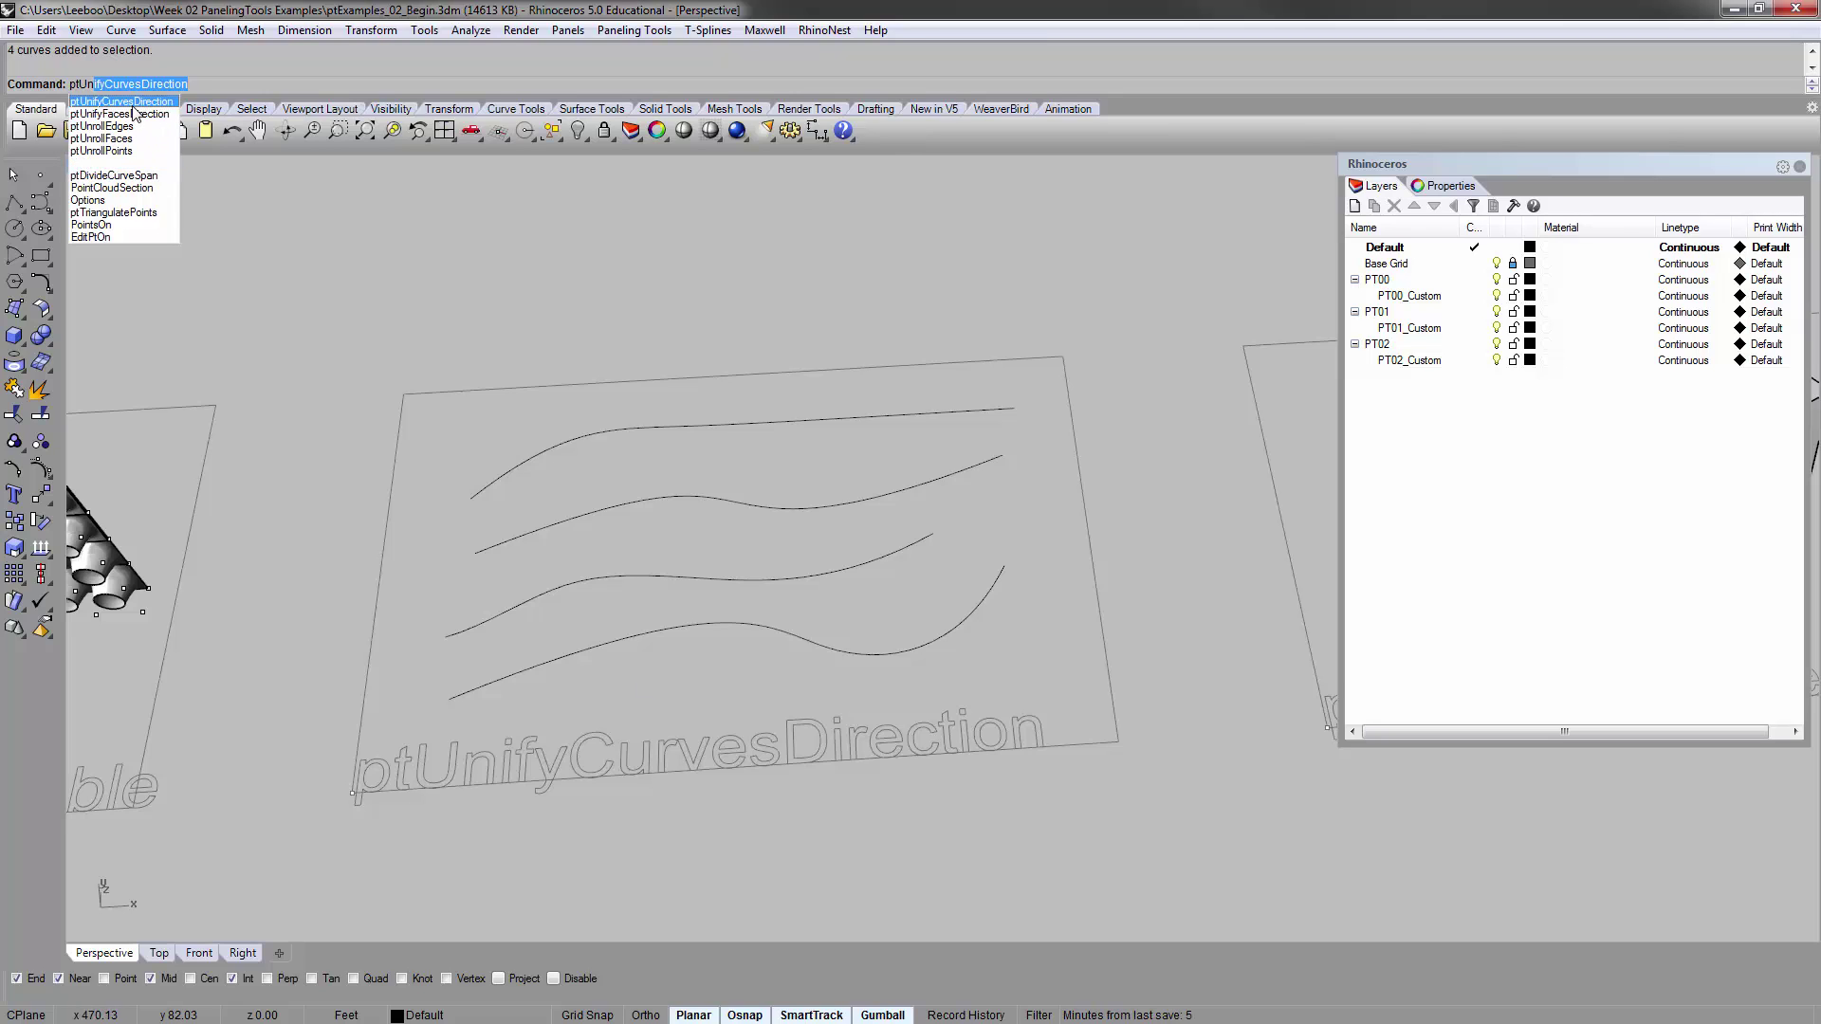
key(Return)
click(788, 667)
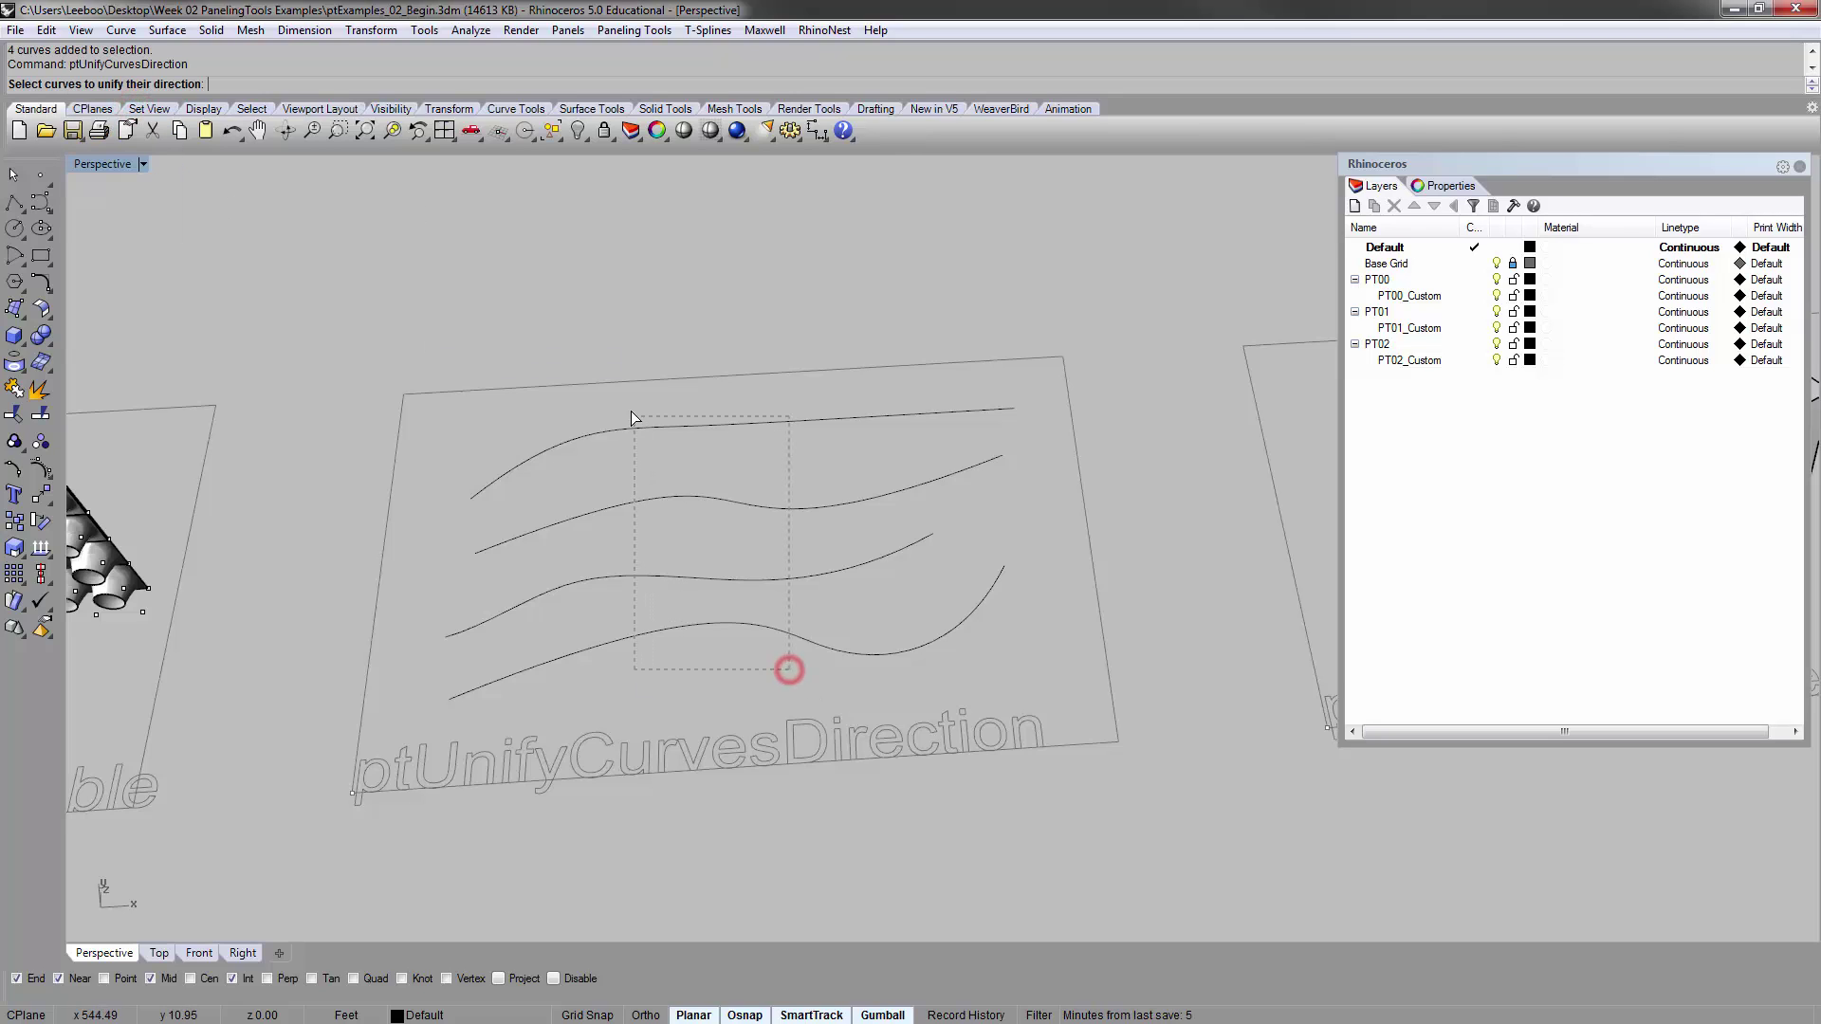
drag(628, 410, 630, 411)
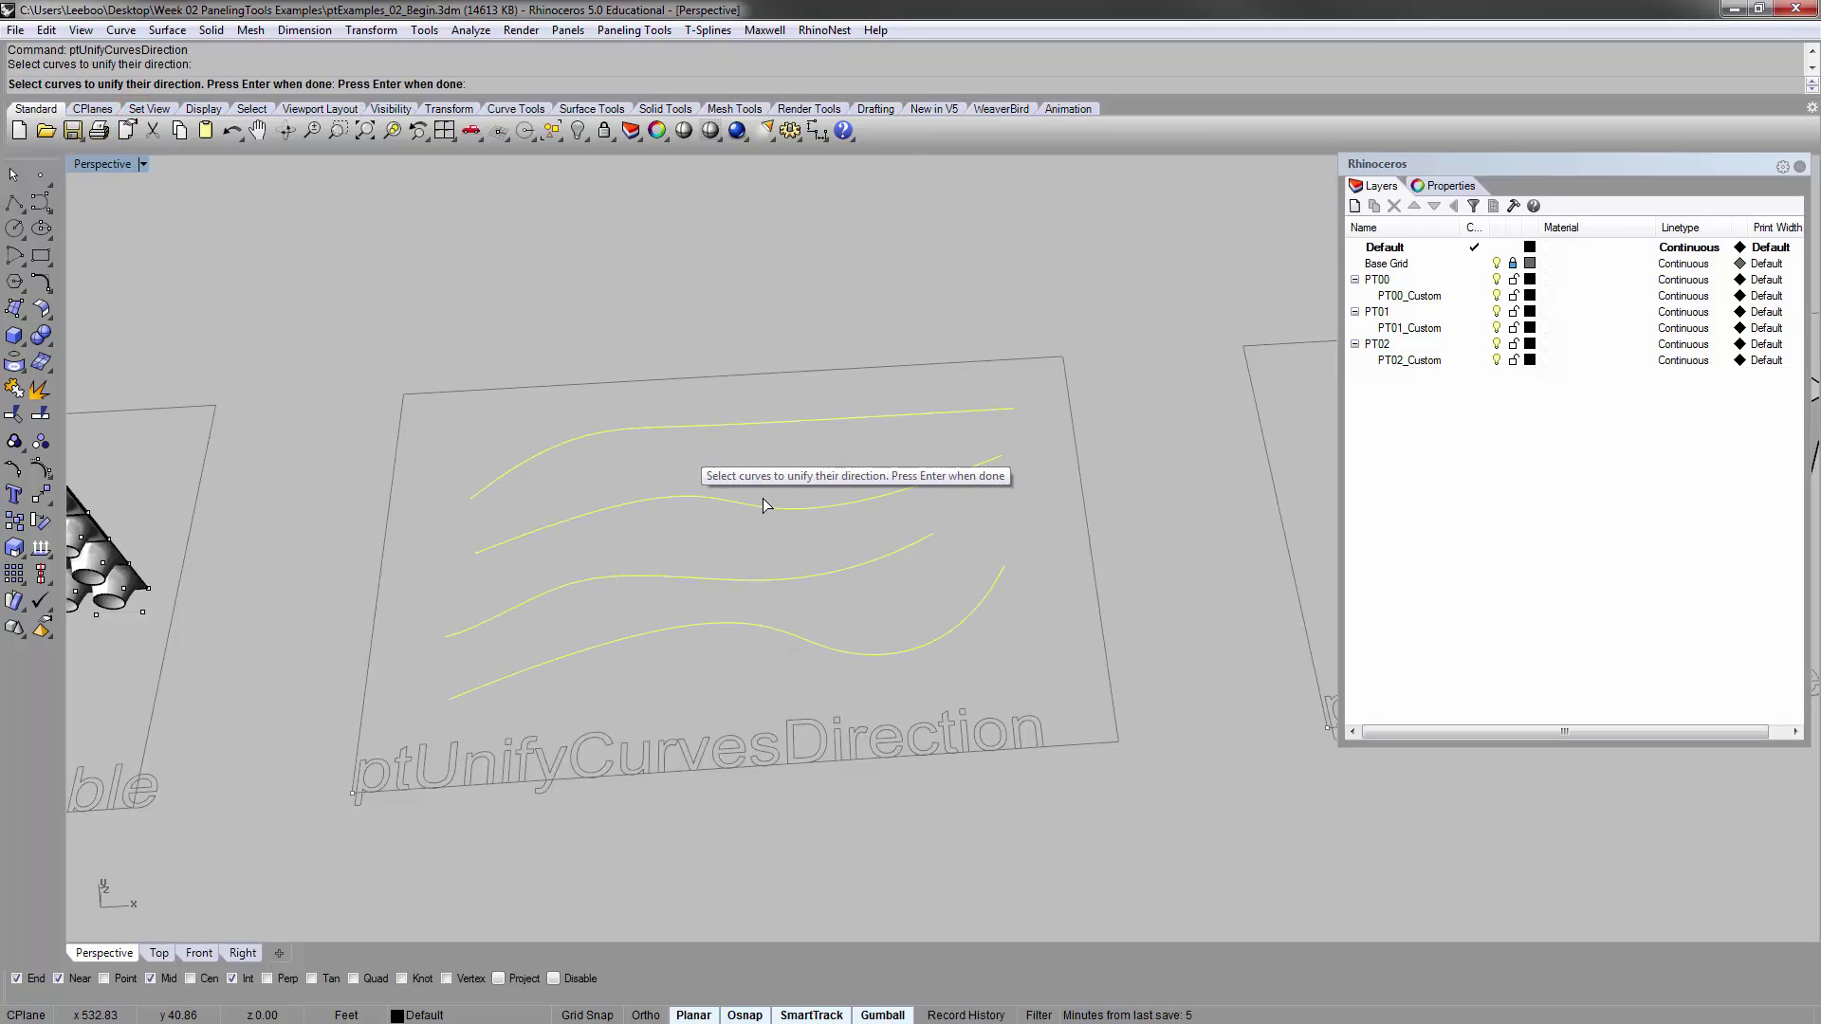
right_click(571, 327)
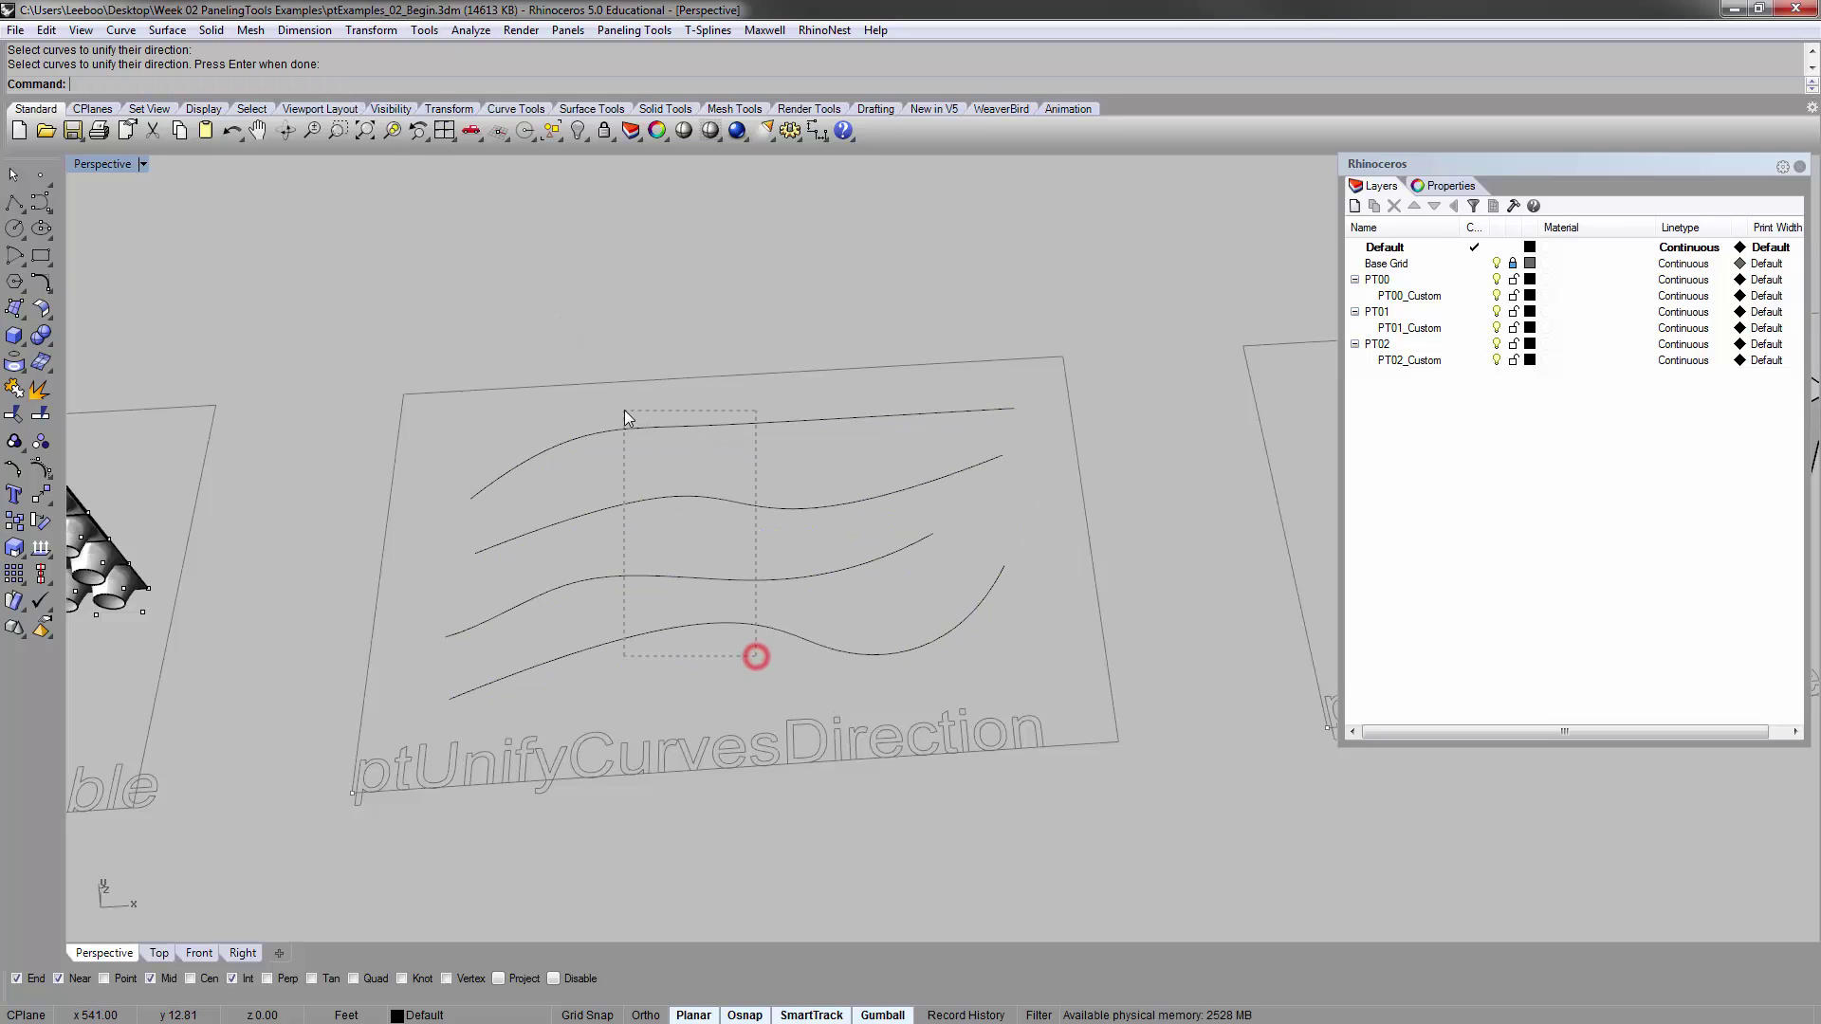
Show the directions of the four unified curves with Dir and flip them all together several times with FlipAll
drag(623, 411, 755, 656)
text(d: Dir)
key(Return)
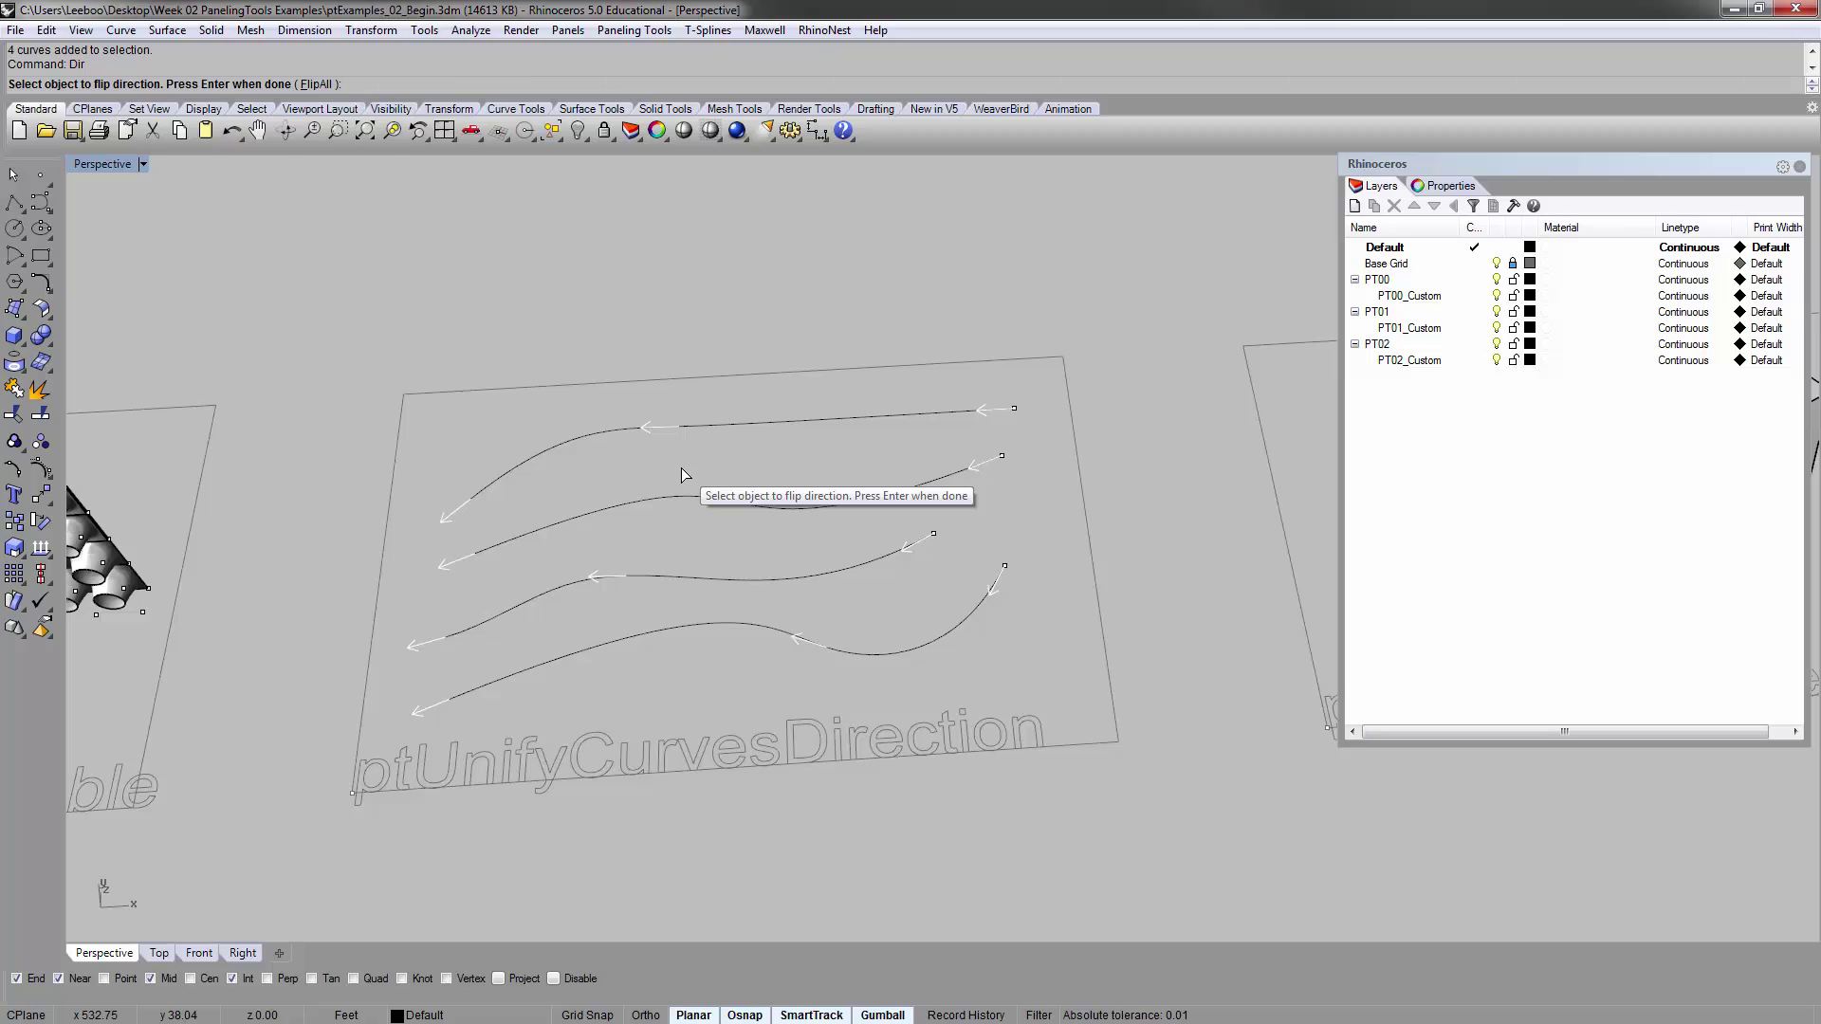
click(317, 85)
click(318, 85)
click(318, 85)
click(317, 85)
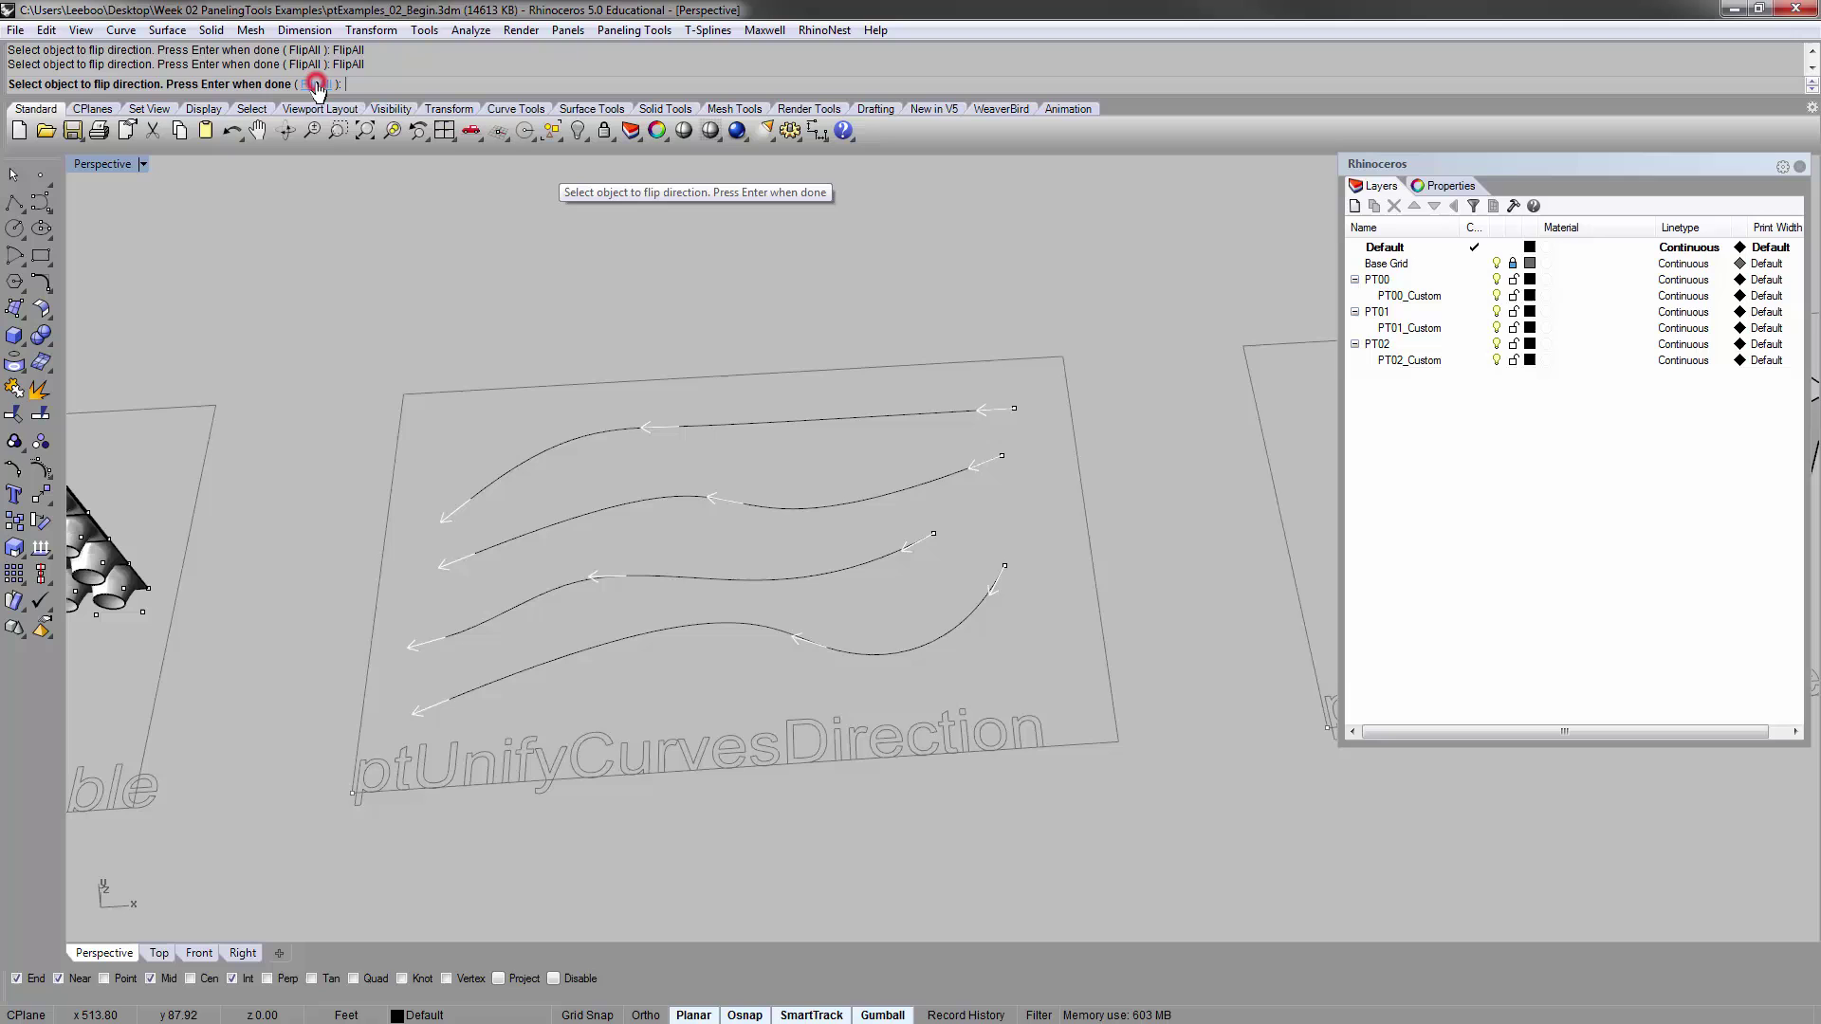
right_click(607, 675)
Run ptUnifyFacesDirection with UnifyUV=Yes on all faces of the faceted solid, using its lower front triangle as base surface
scroll(664, 521, down, 5)
shift+right_drag(724, 413, 687, 604)
drag(599, 281, 599, 280)
click(717, 488)
shift+right_drag(853, 529, 758, 482)
scroll(758, 481, up, 4)
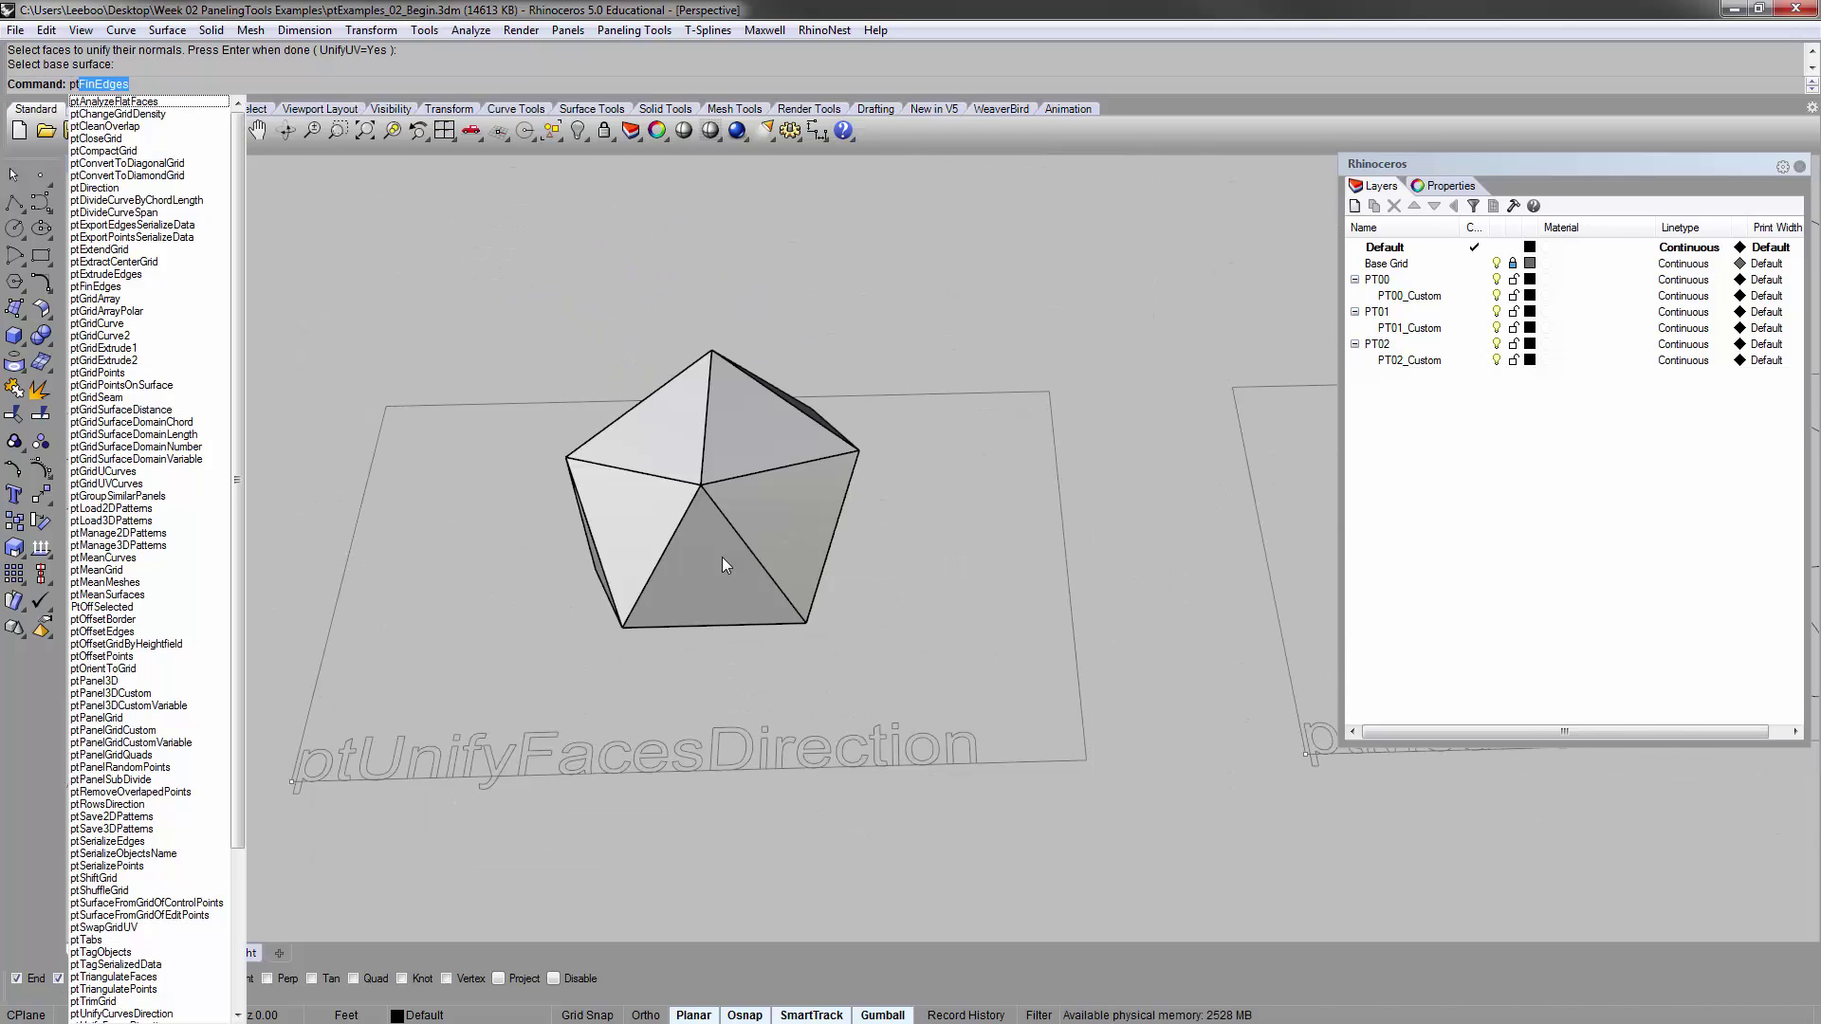
text(Un)
key(Return)
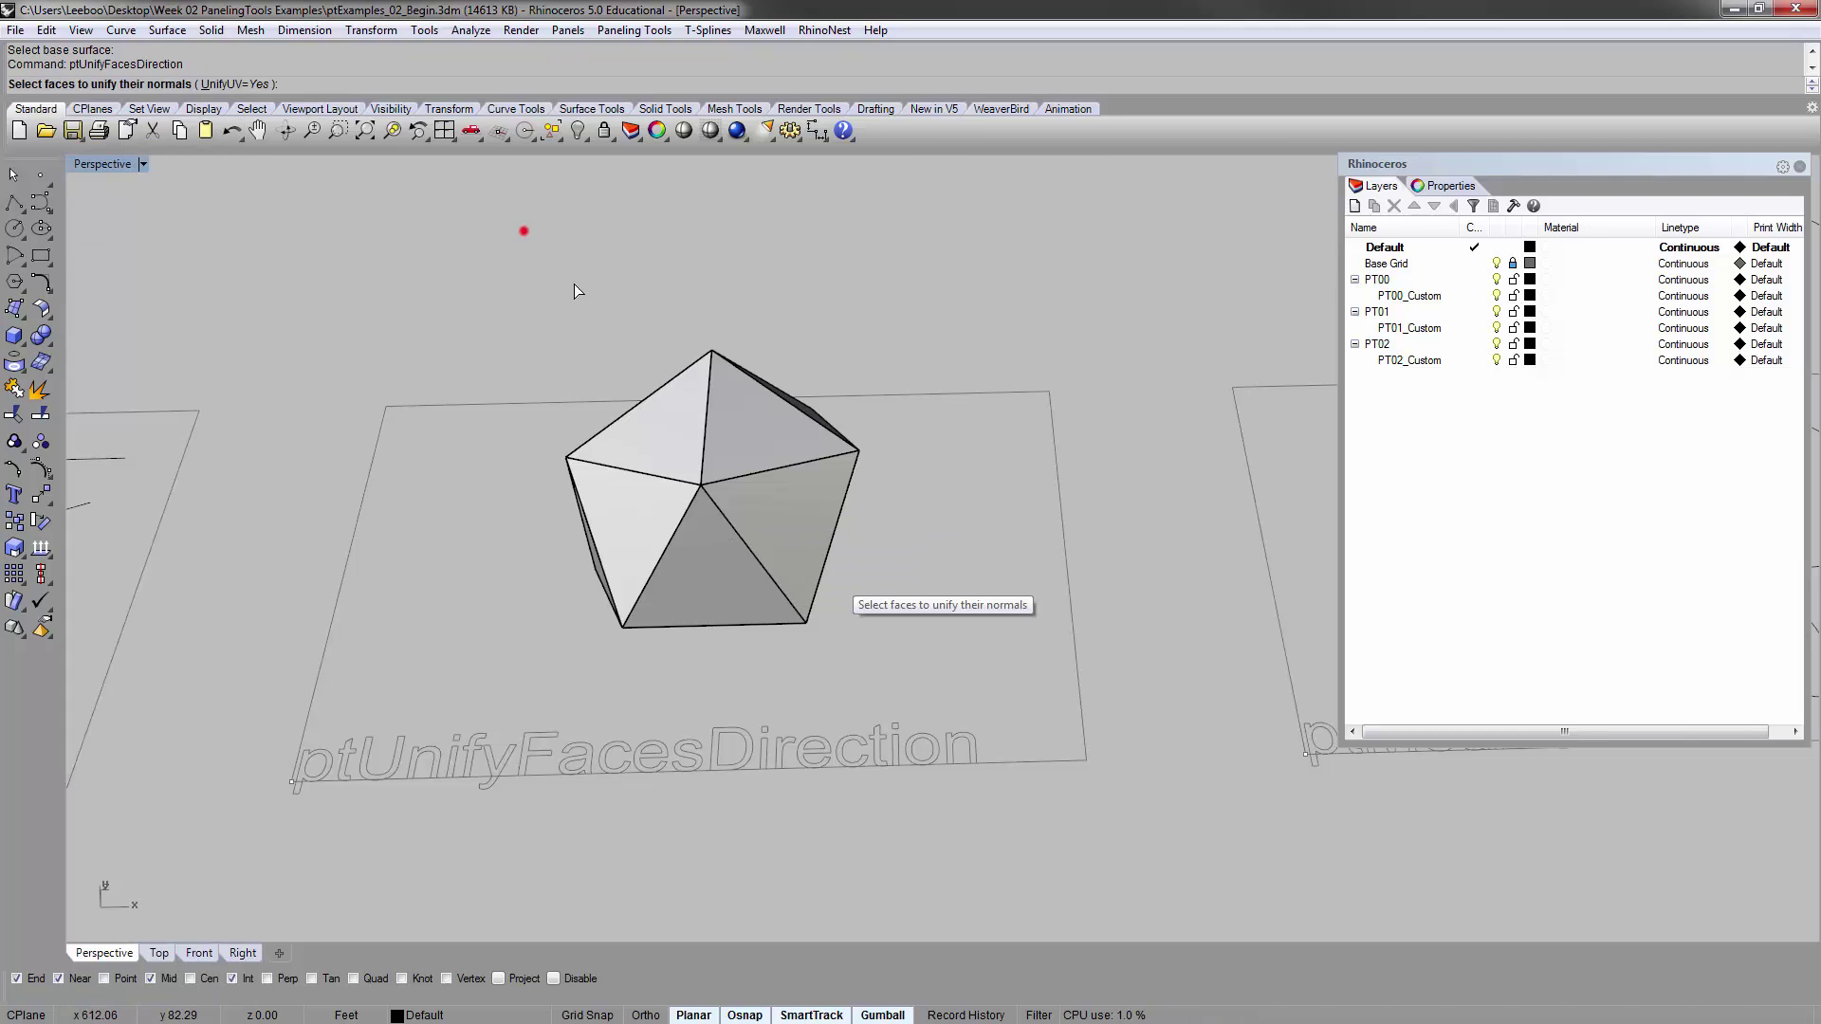
drag(524, 230, 994, 707)
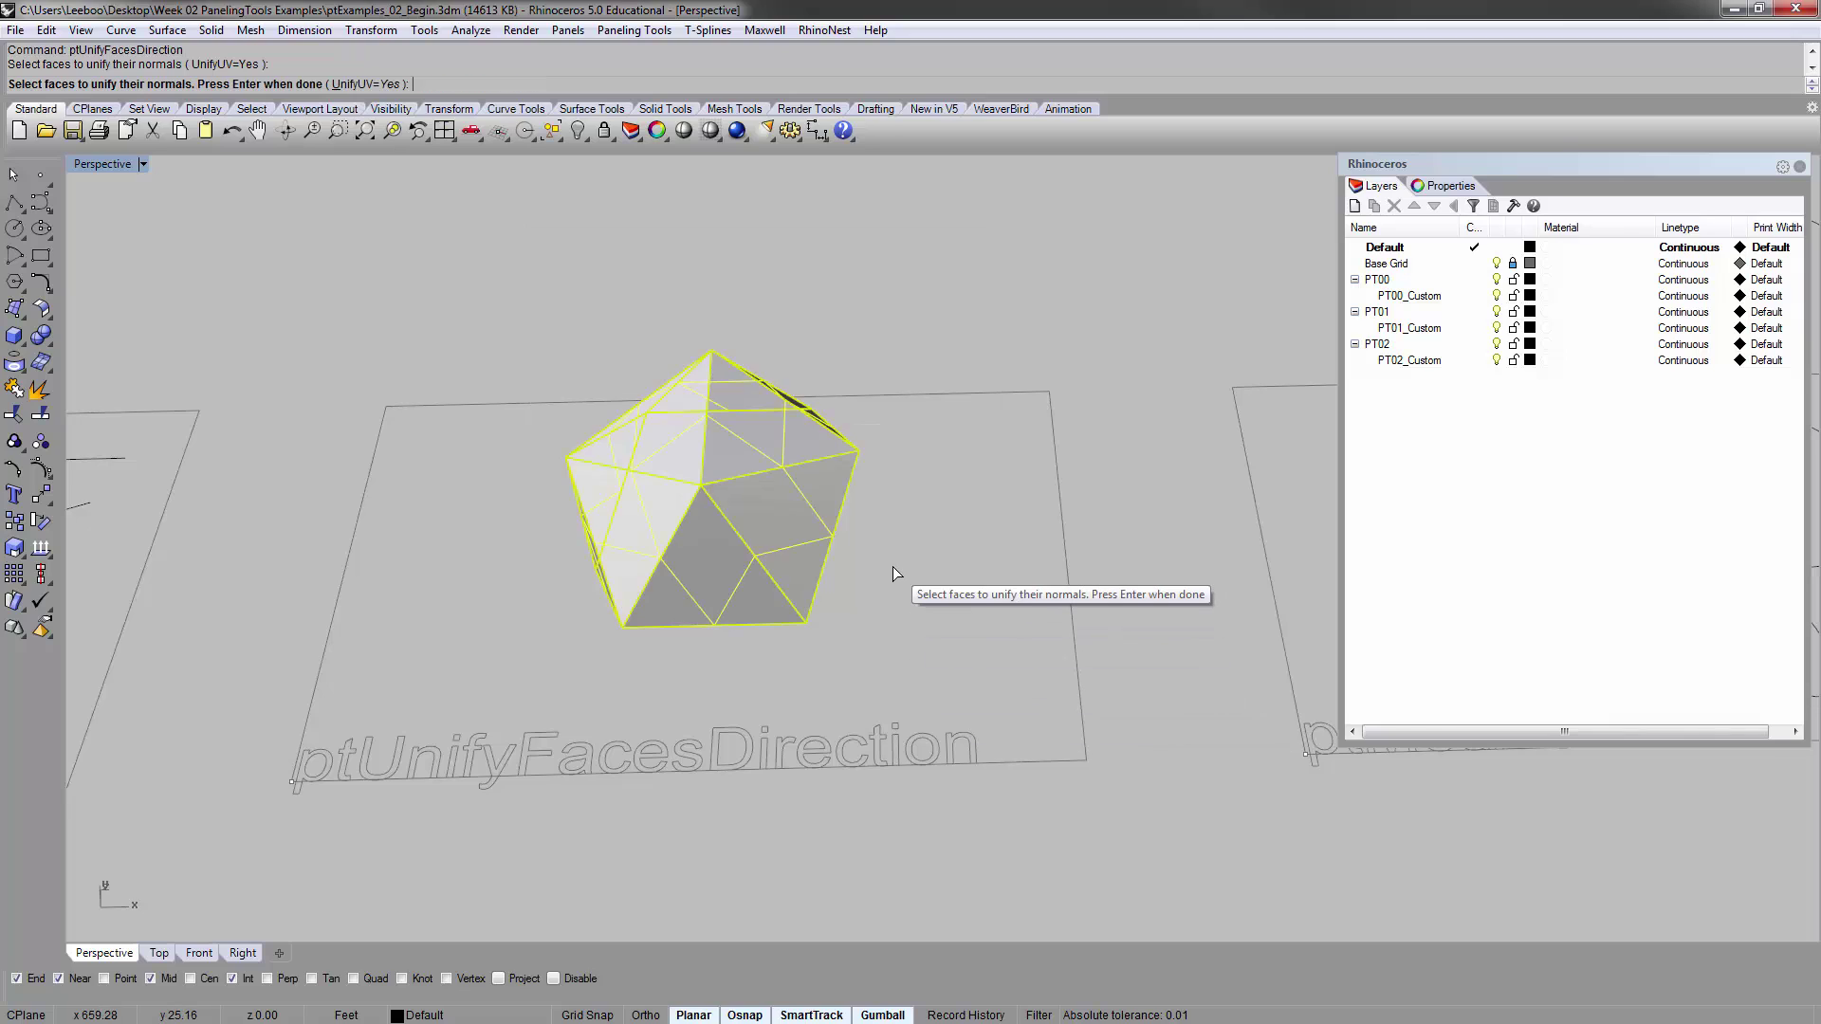
key(Return)
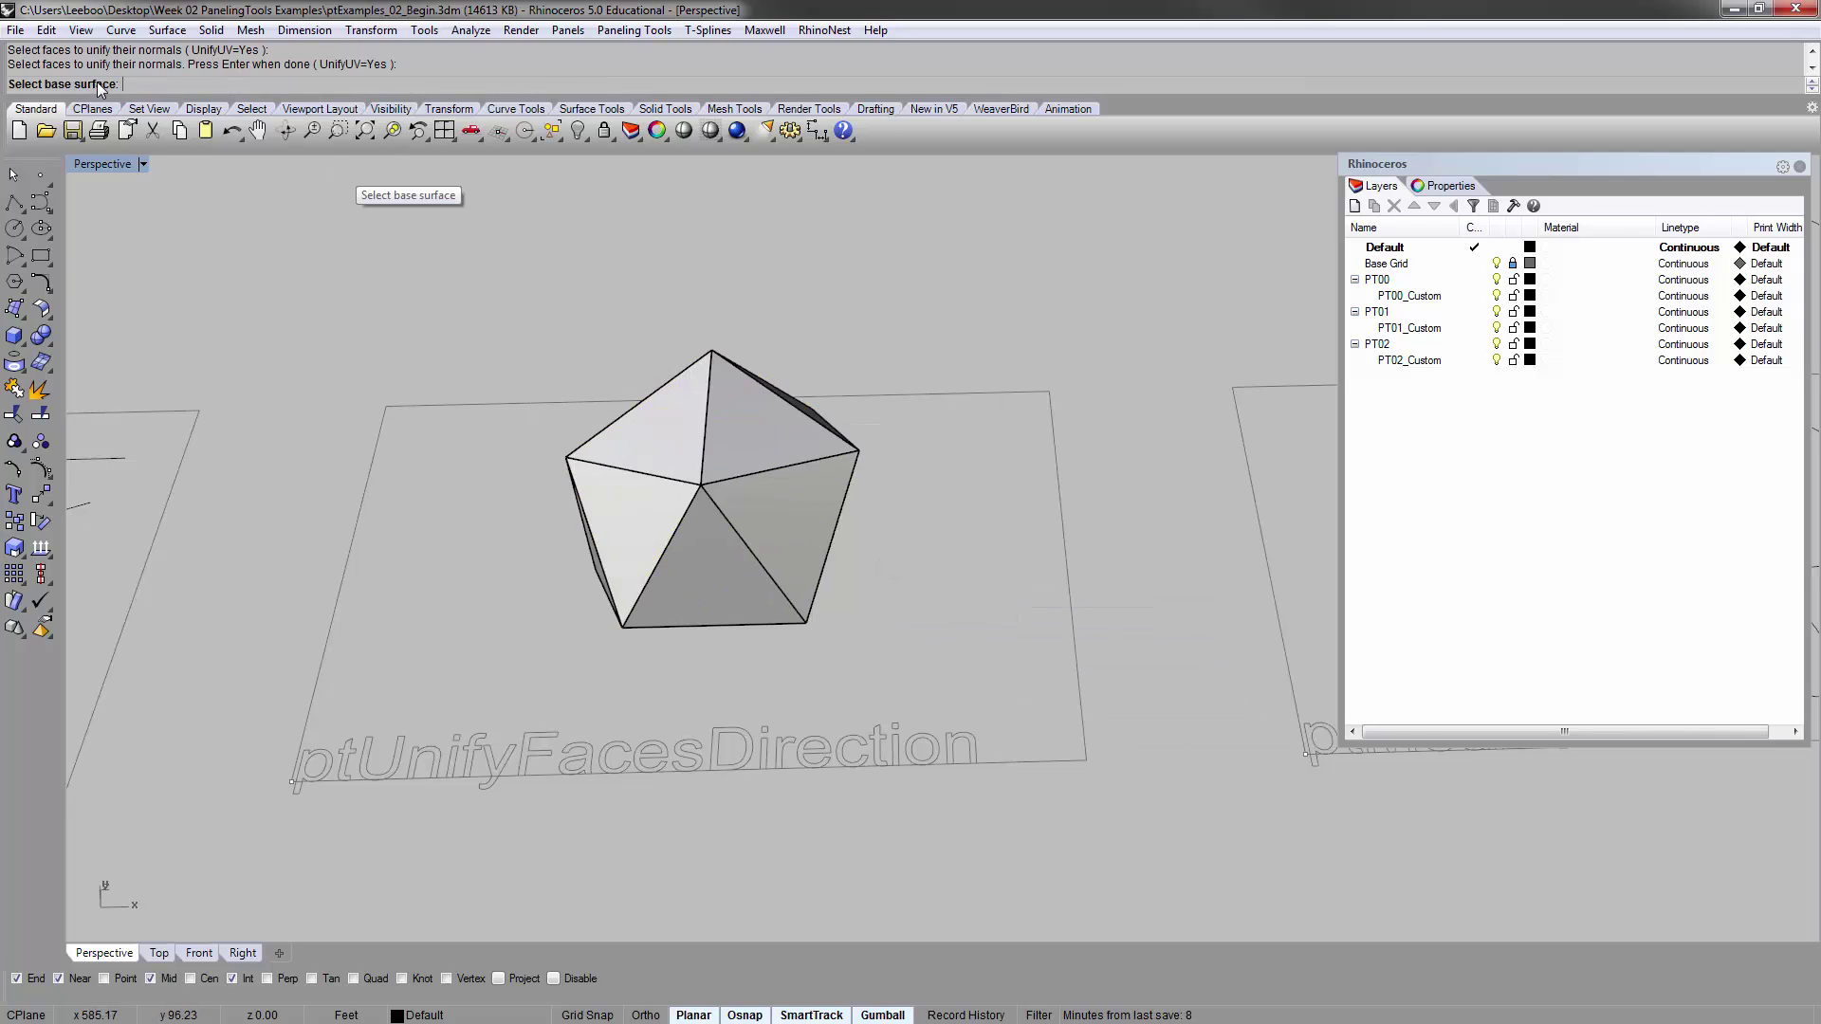
click(698, 597)
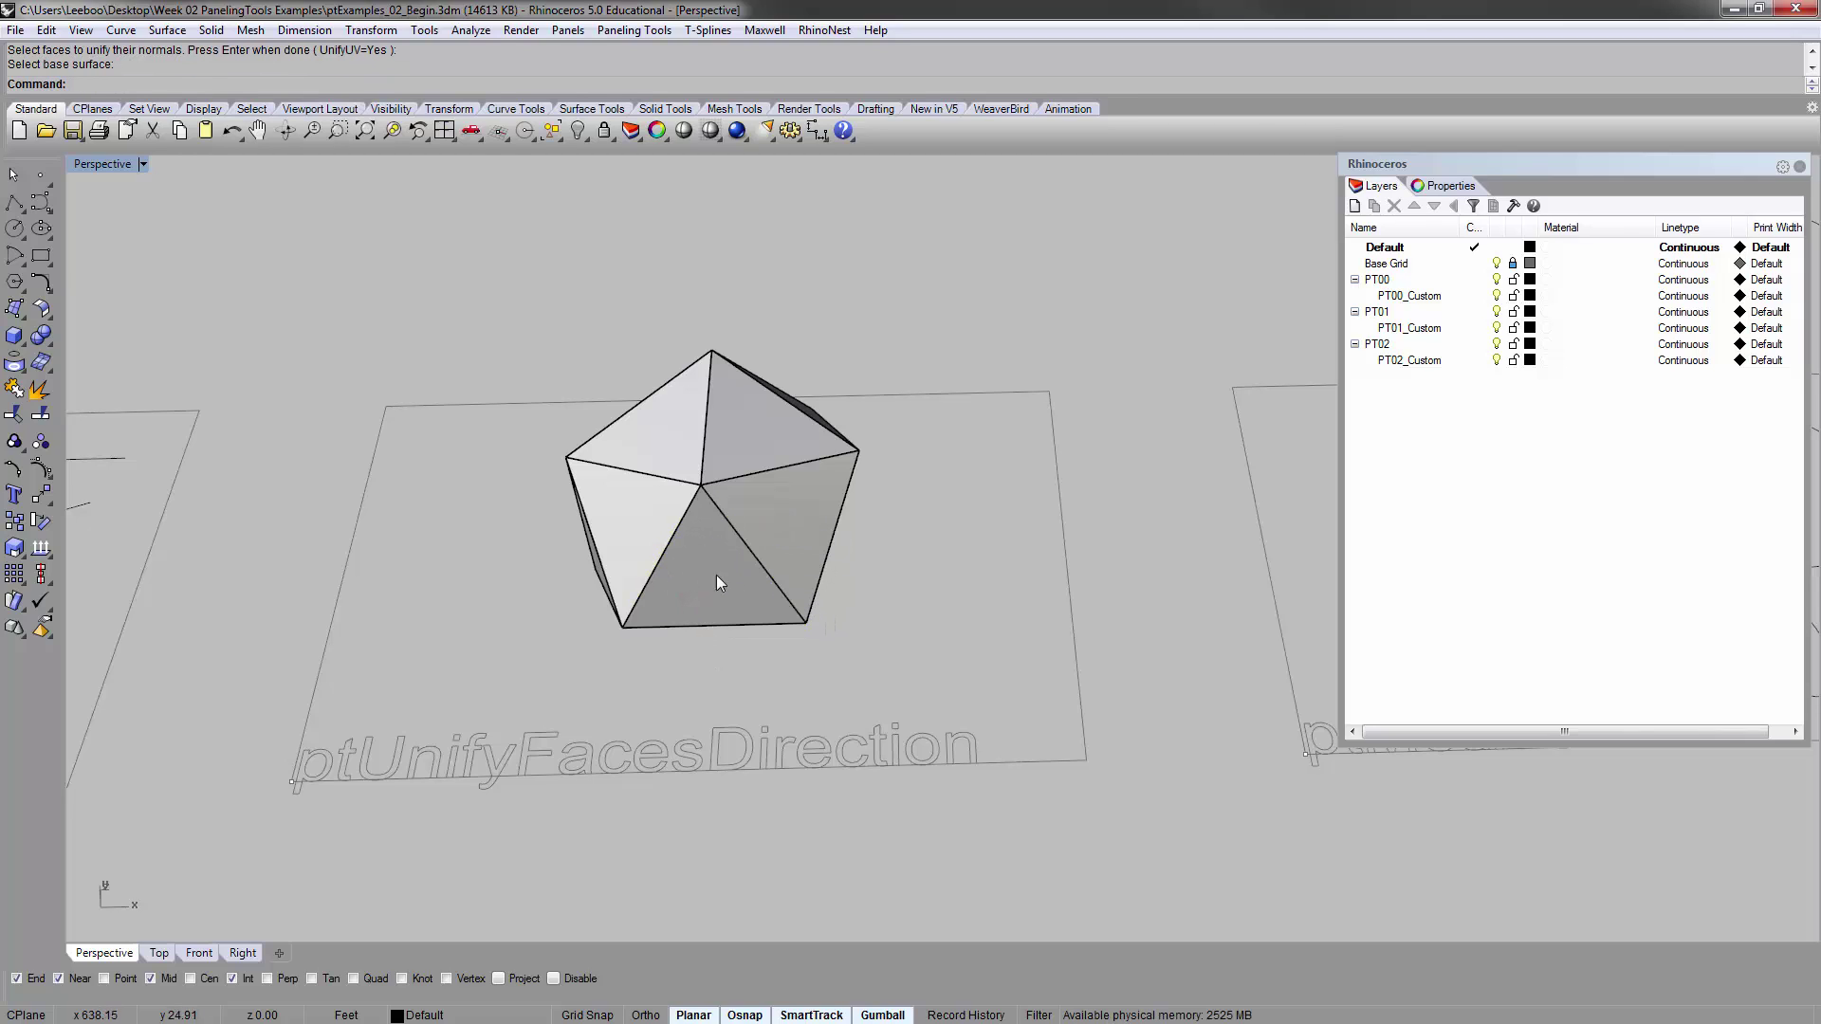
Show the normals of the faceted solid's faces with Dir, inspect them from several angles, and apply FlipAll
drag(488, 237, 944, 675)
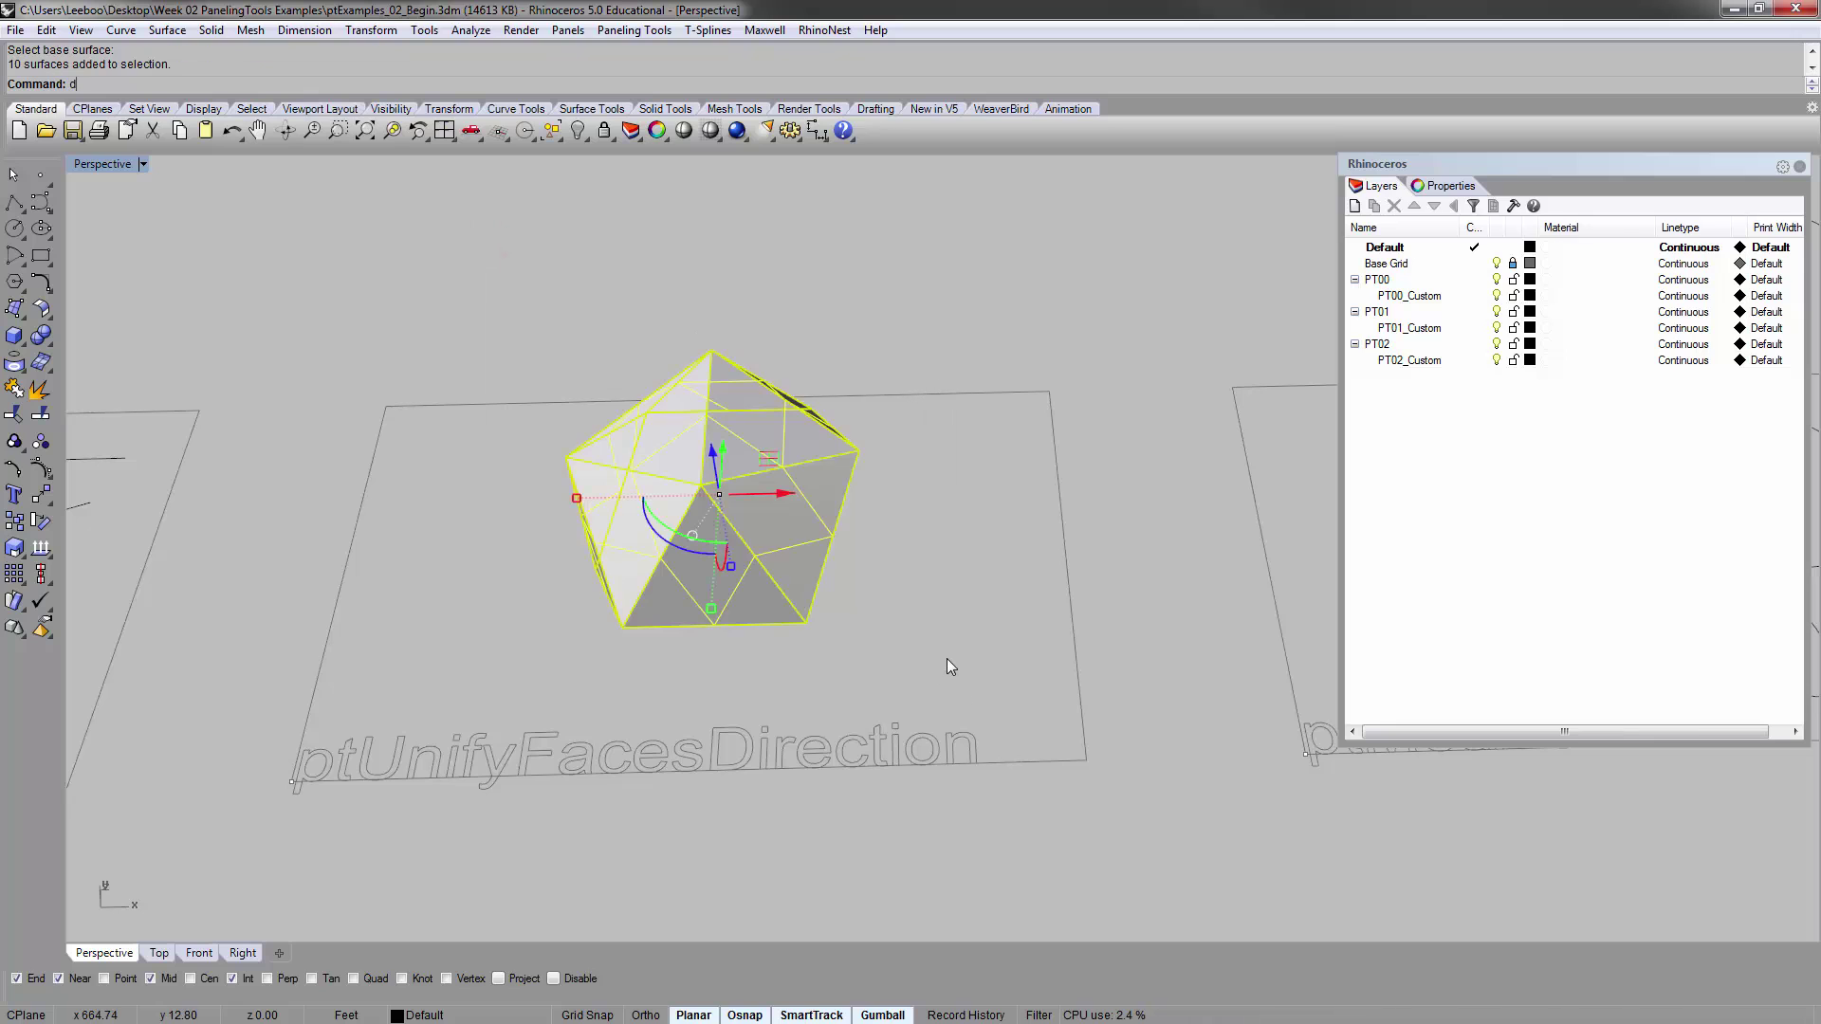
text(d: Dir)
key(Return)
right_drag(982, 645, 841, 656)
right_drag(608, 630, 795, 583)
scroll(794, 583, down, 4)
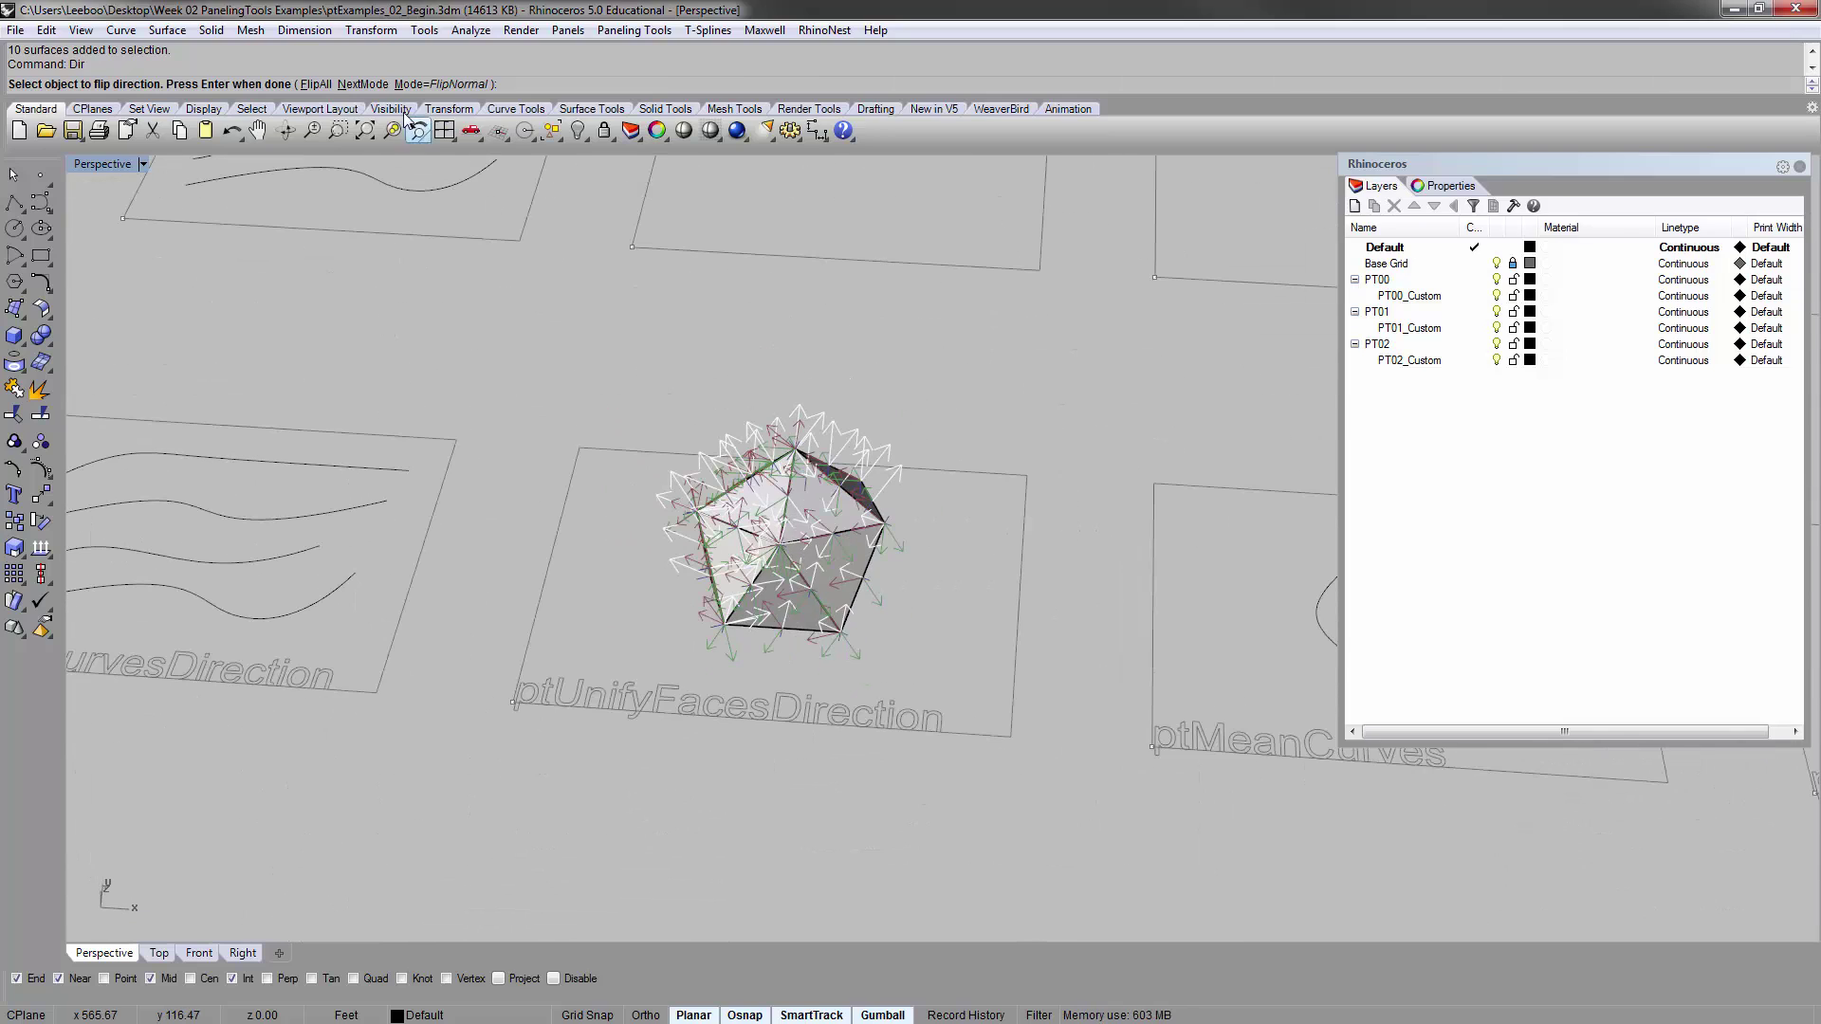
click(316, 84)
mouse_move(855, 404)
right_down()
mouse_move(901, 203)
mouse_move(845, 251)
mouse_move(852, 436)
right_up()
key(Return)
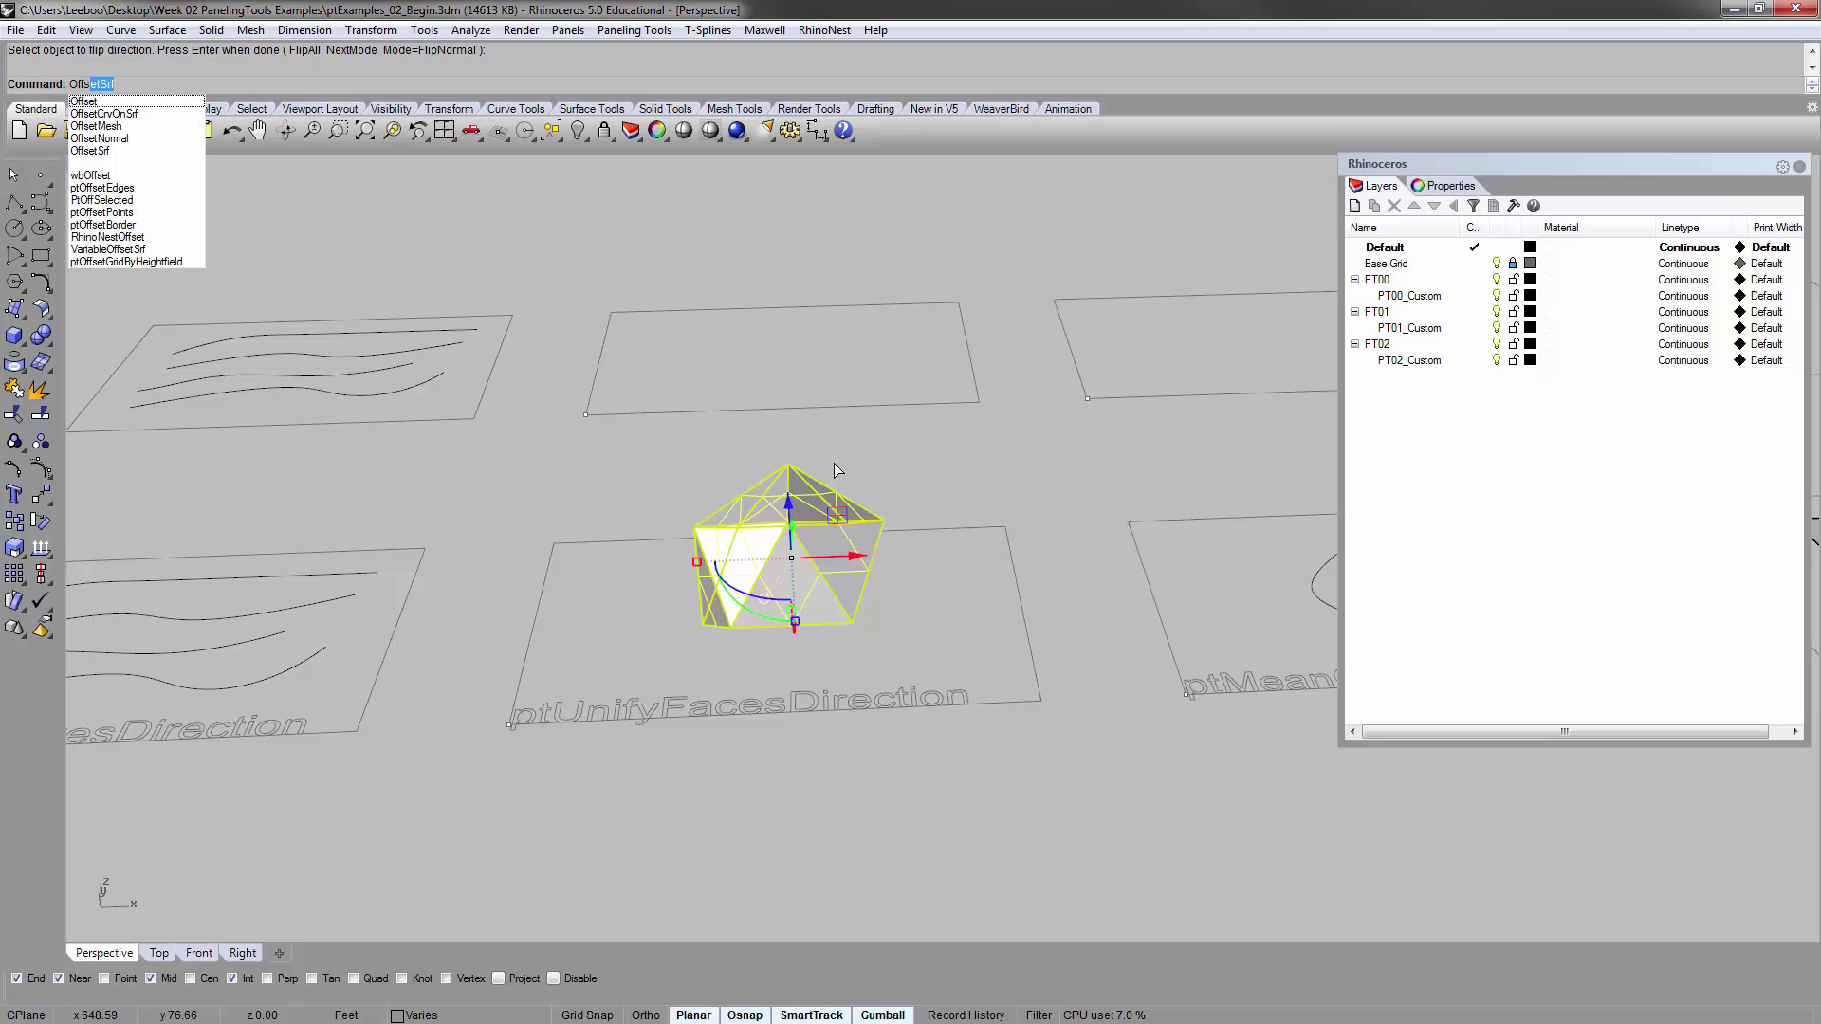
Try offsetting the faceted solid's faces with OffsetSrf, and clear the selection
key(Return)
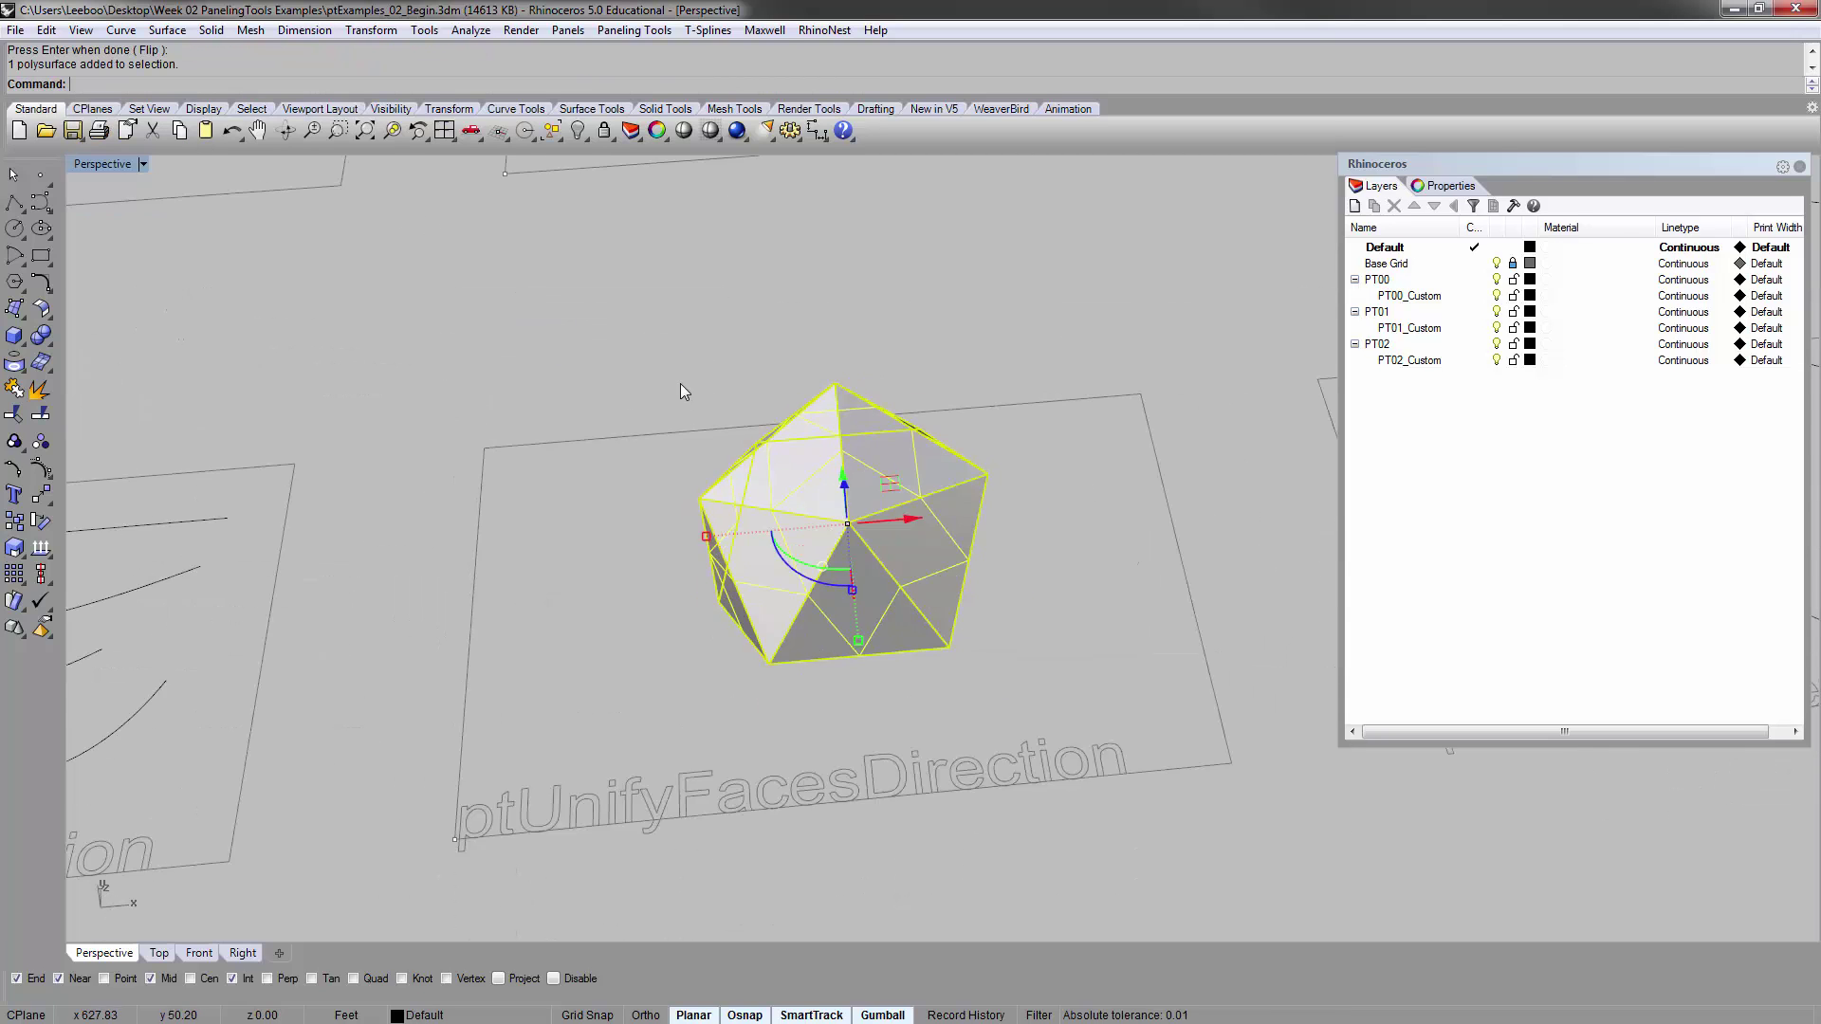
click(680, 384)
scroll(680, 383, down, 3)
right_drag(756, 390, 651, 543)
click(777, 457)
click(669, 474)
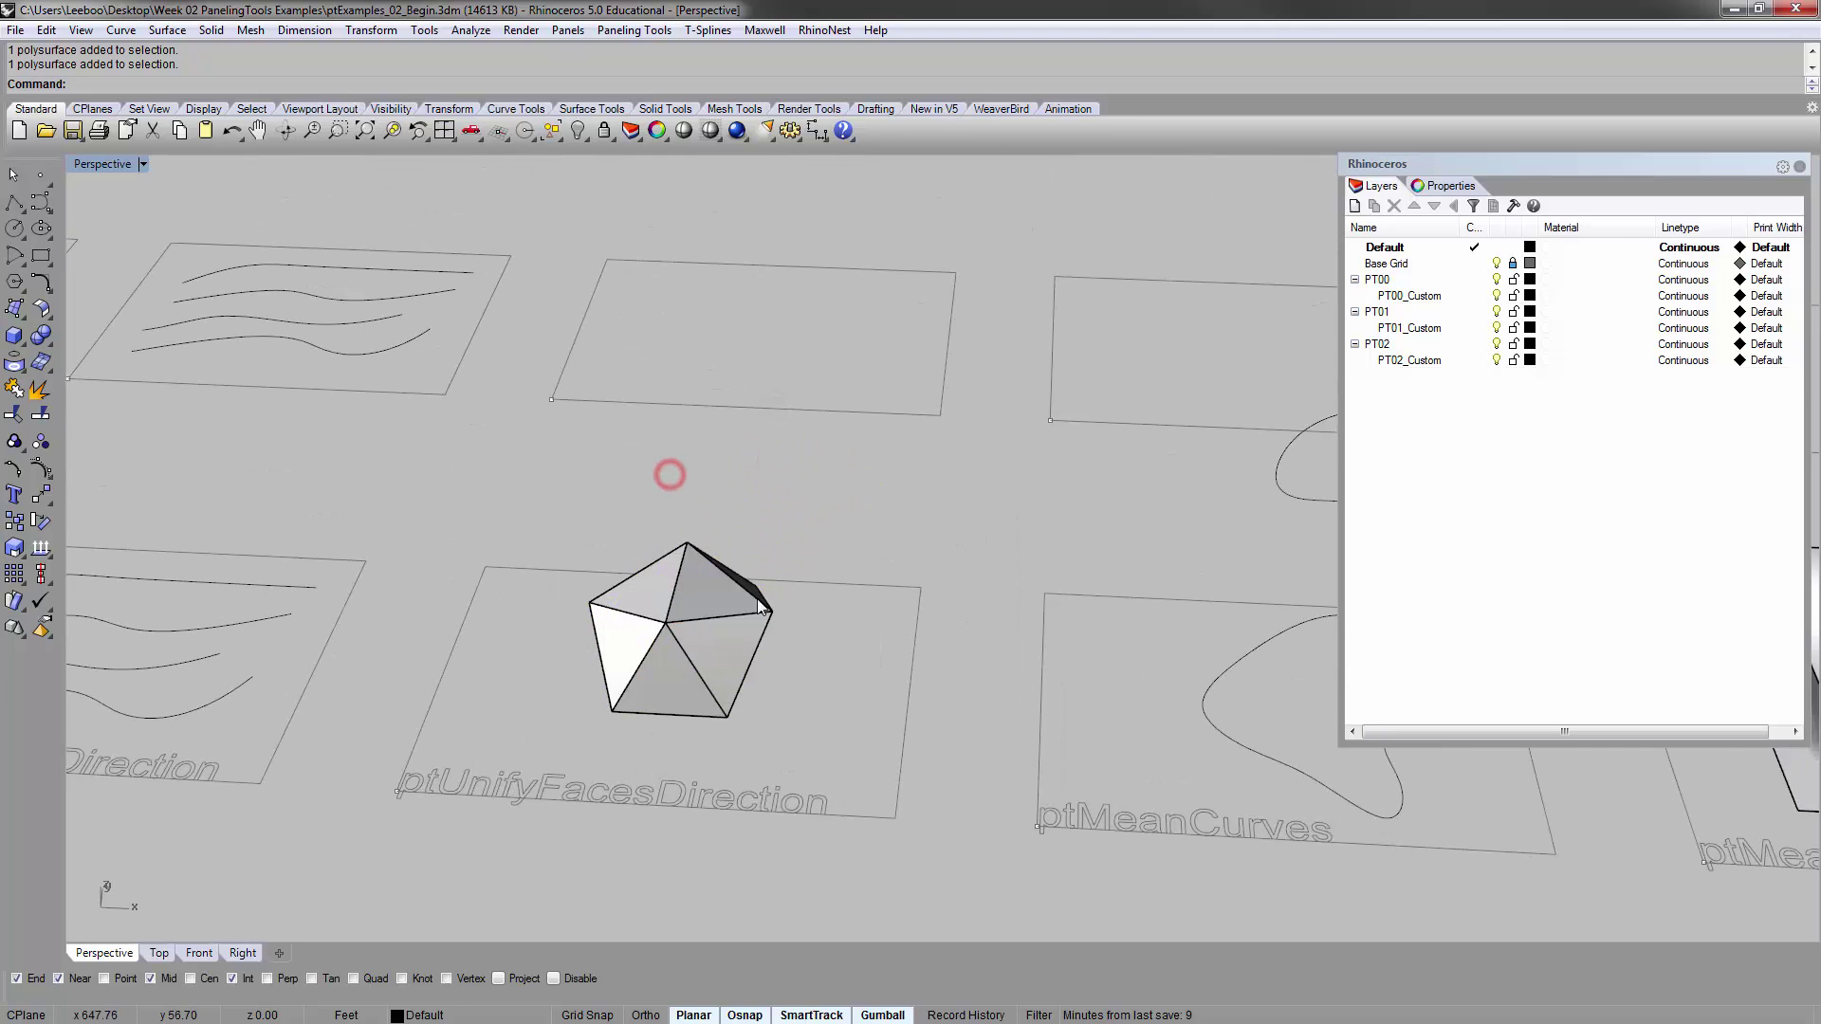
Create 10 intermediate curves with ptMeanCurves from the raised closed curve to the ground curve, keeping Method=Number and MatchMethod=None
right_drag(691, 641, 842, 647)
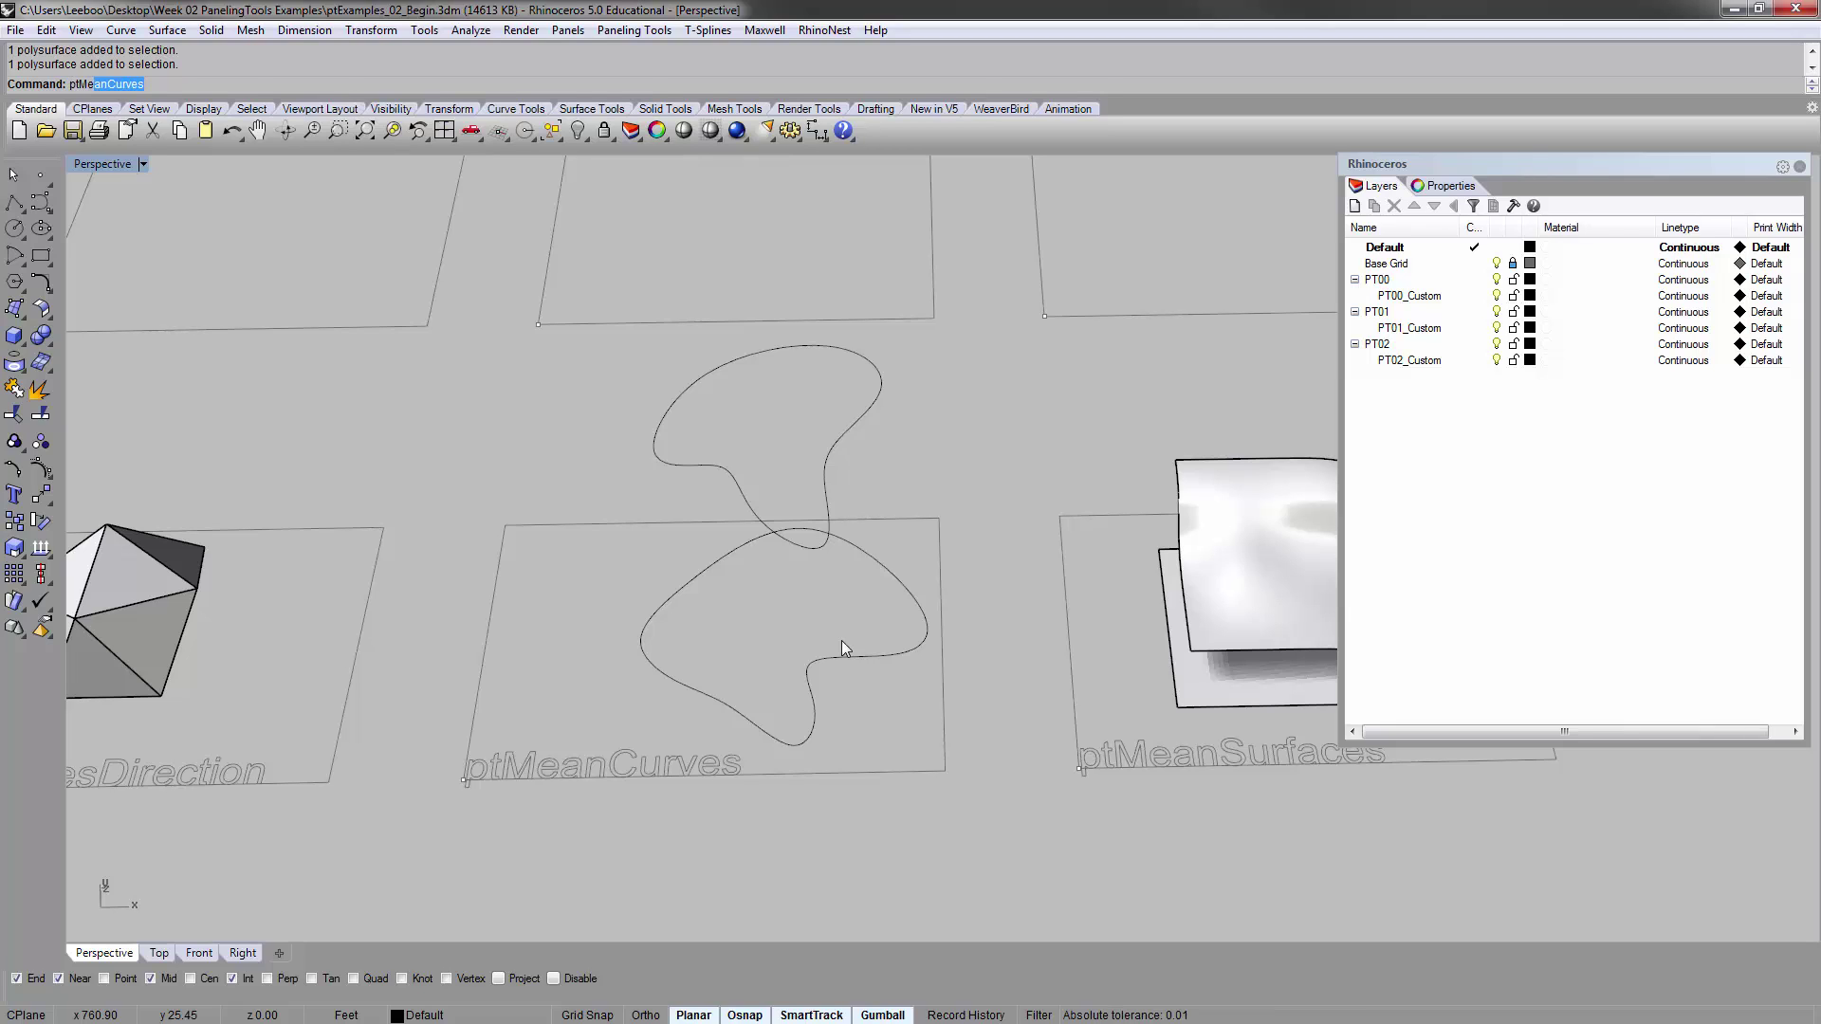
key(Return)
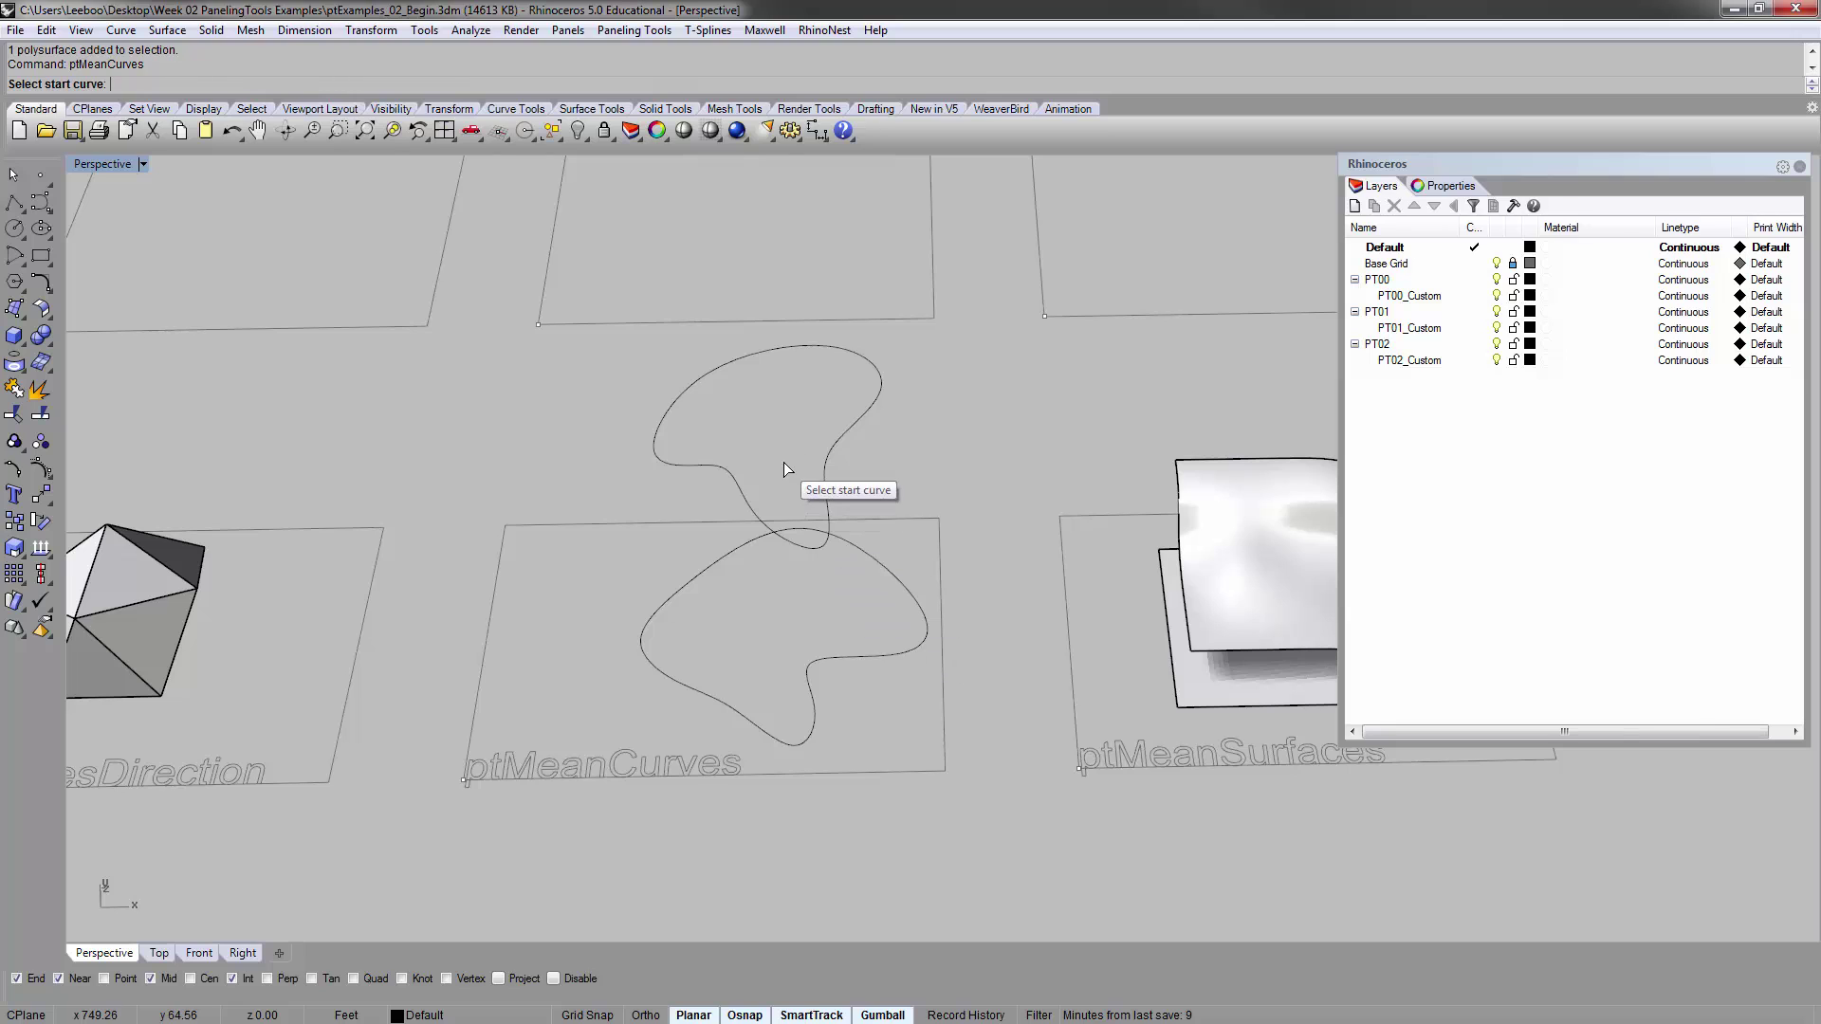
right_drag(786, 458, 817, 425)
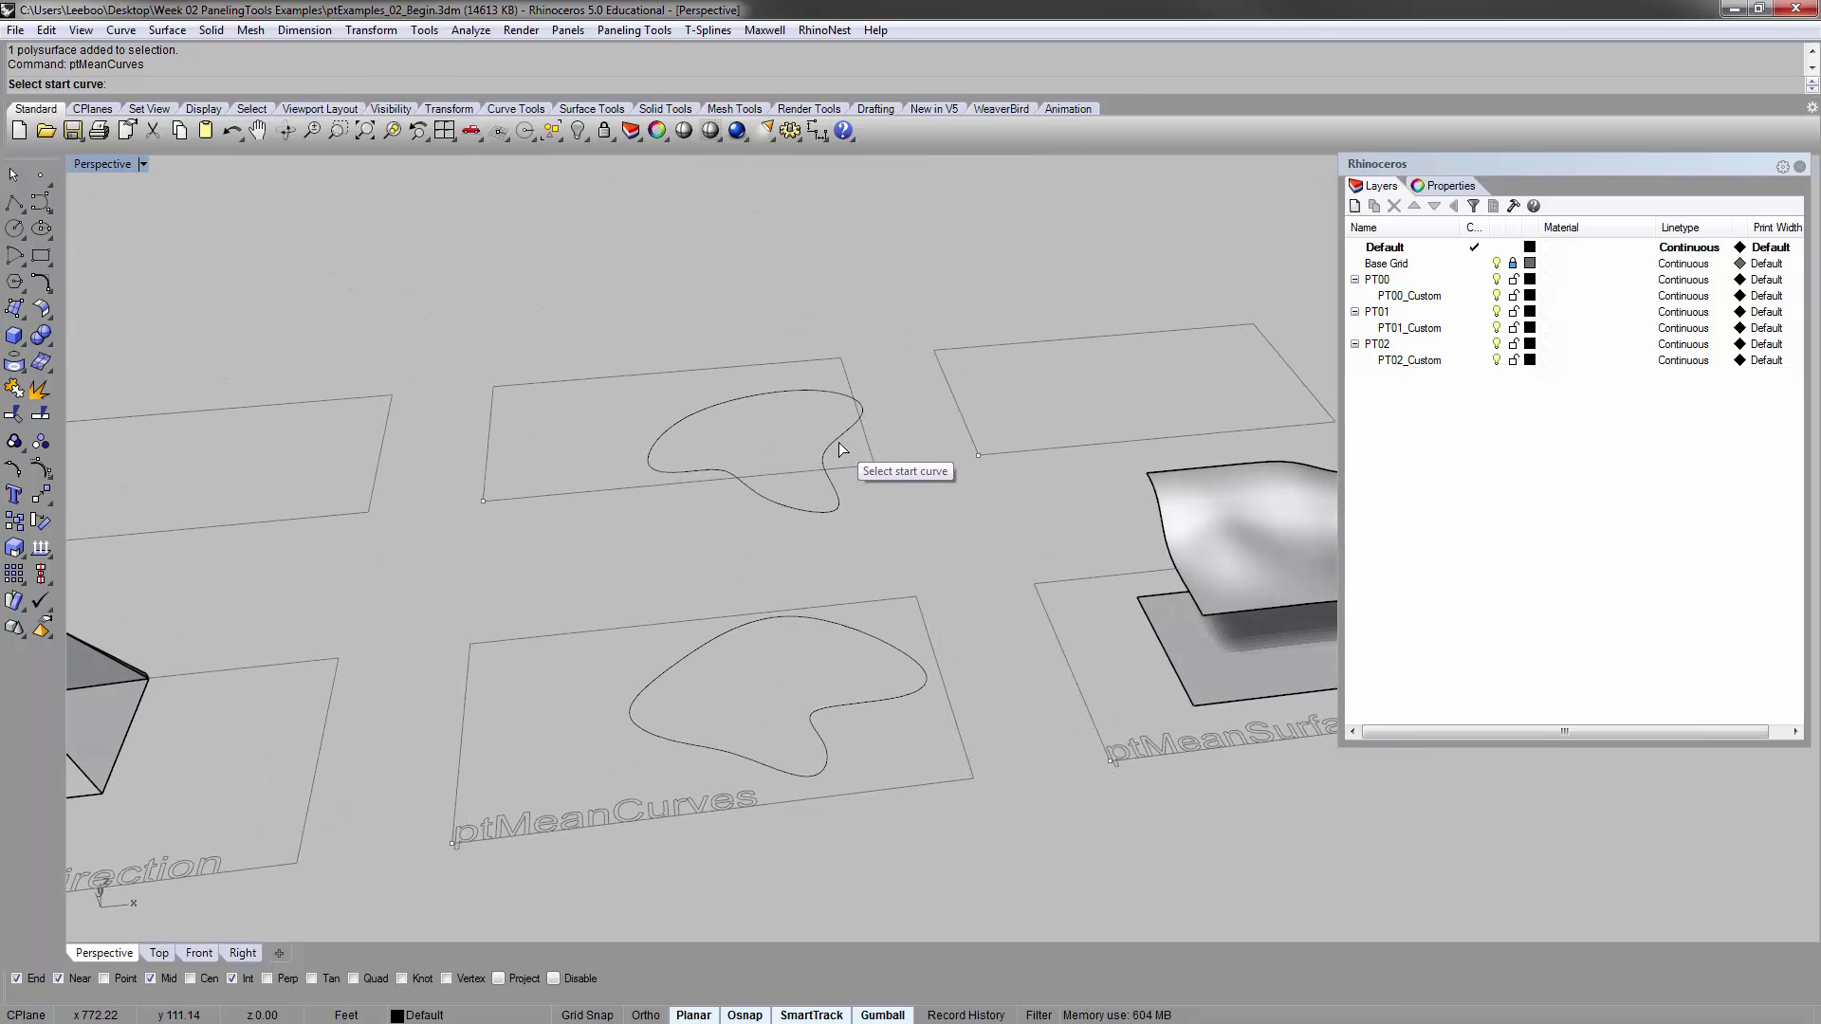
click(838, 443)
click(895, 640)
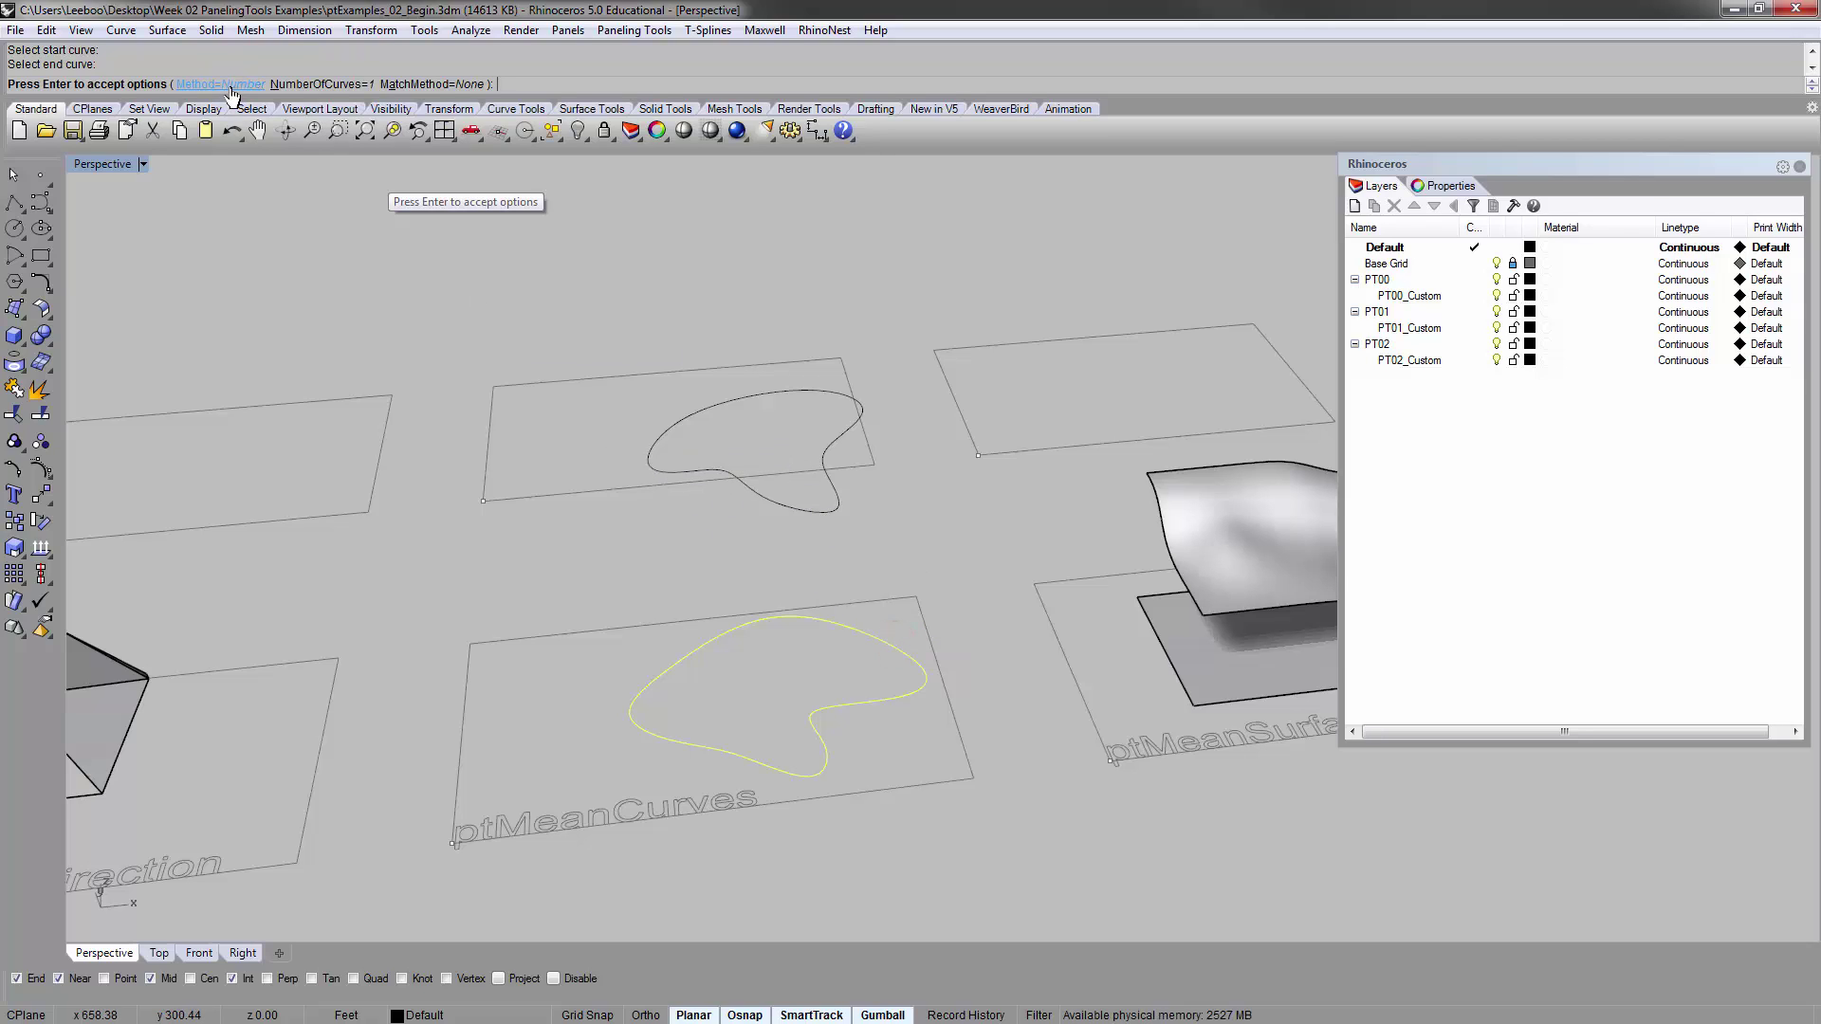
click(290, 84)
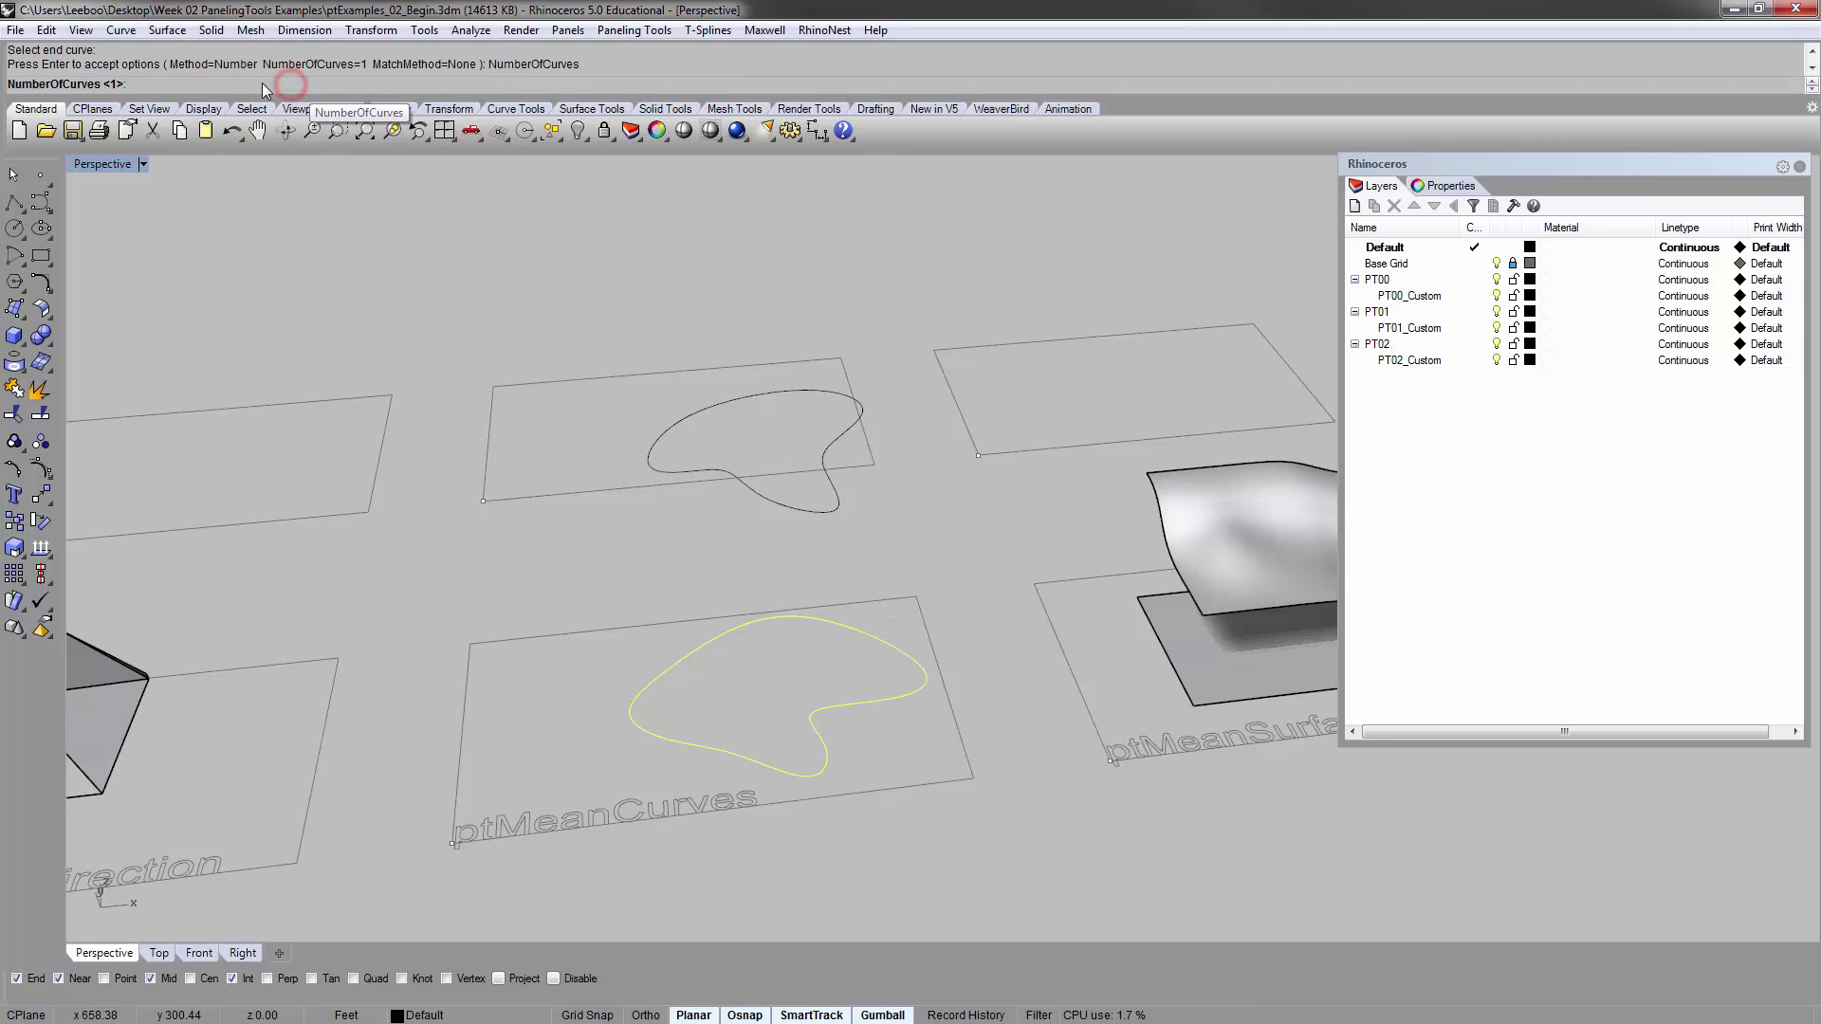
text(10)
key(Return)
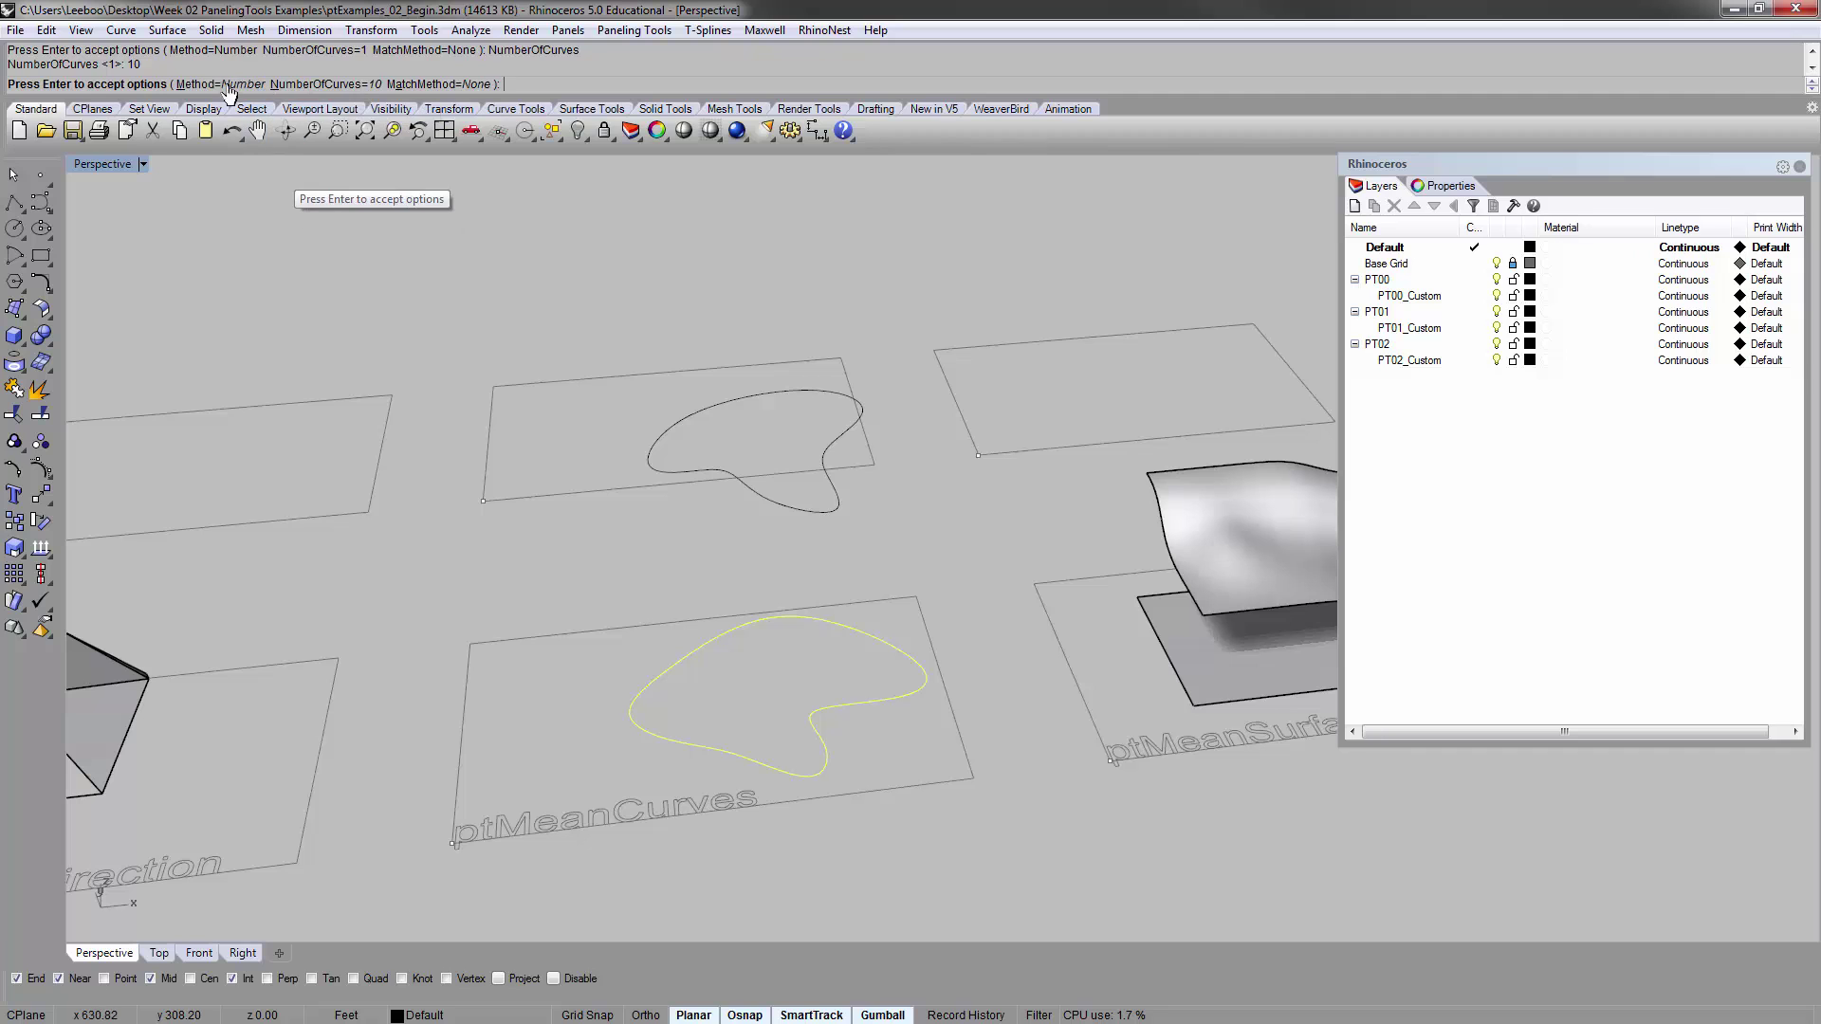
right_drag(606, 395, 626, 427)
key(Return)
click(736, 452)
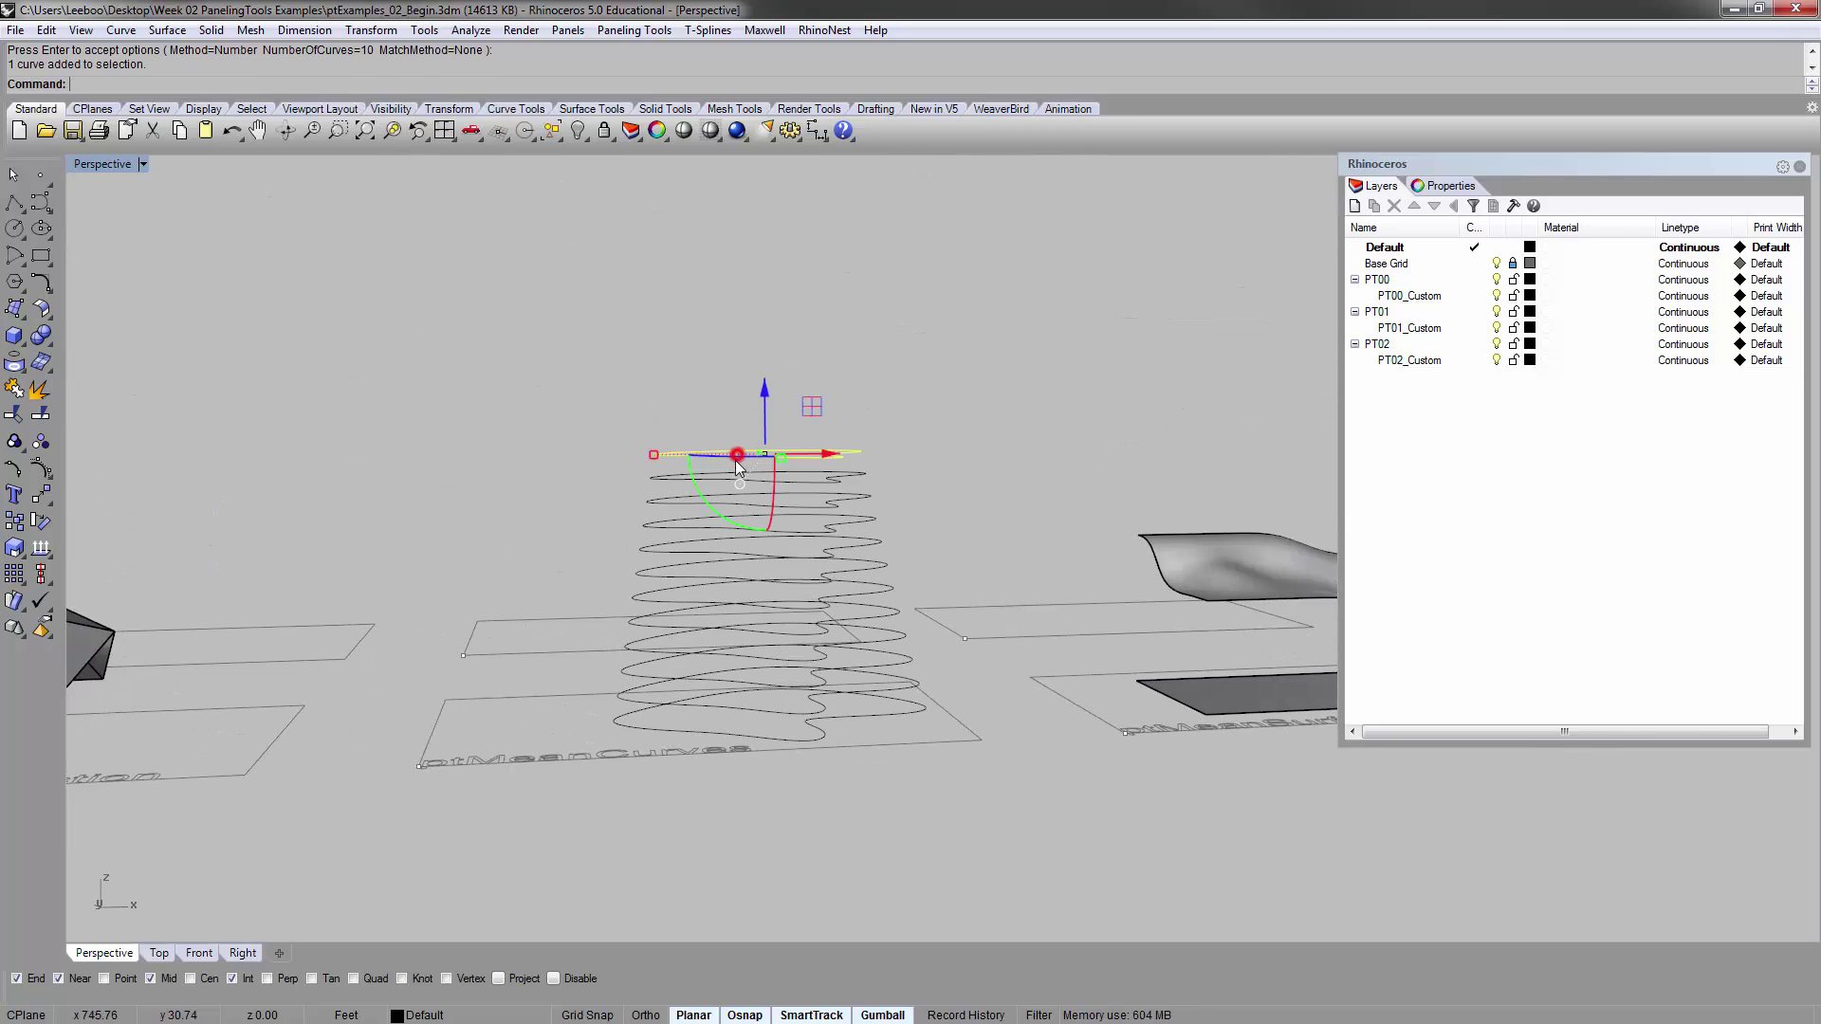
click(673, 728)
Copy the whole stack of mean curves from the corner of the ptMeanCurves frame to the matching corner of the empty frame behind it
right_drag(542, 503, 583, 545)
drag(887, 696, 783, 541)
text(copy)
key(Return)
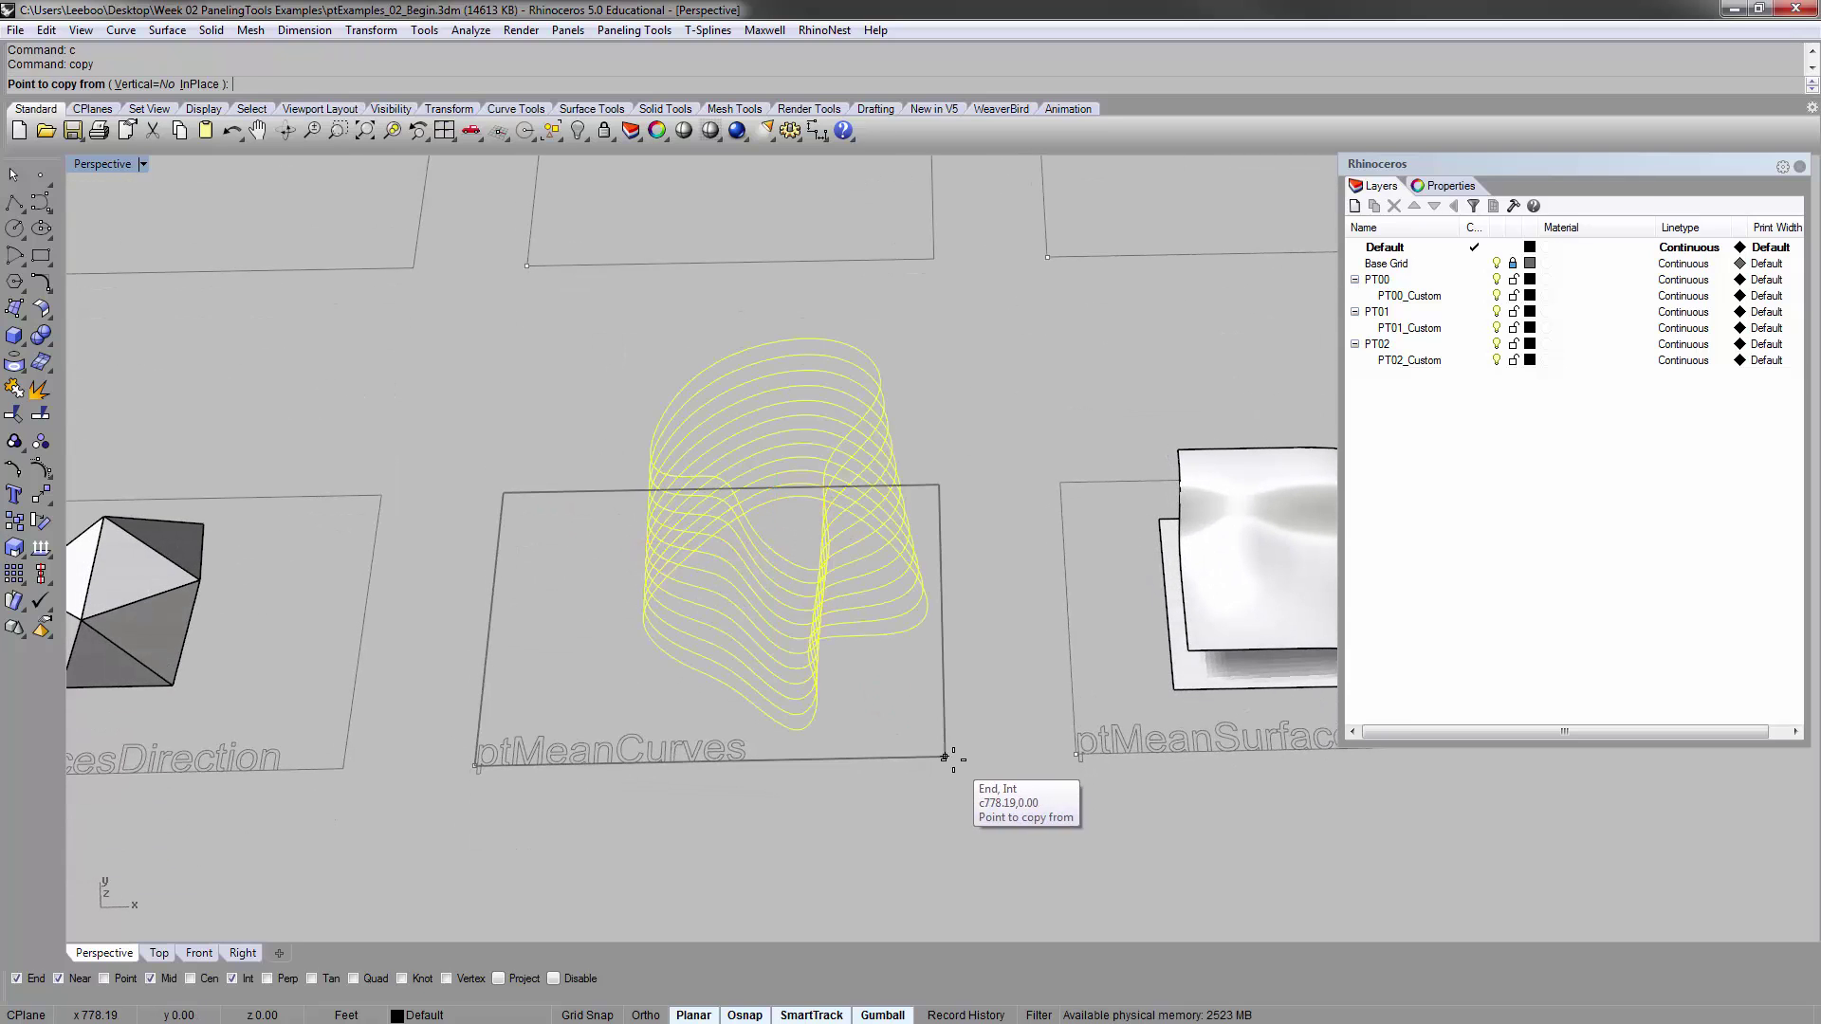
click(951, 760)
scroll(932, 675, down, 2)
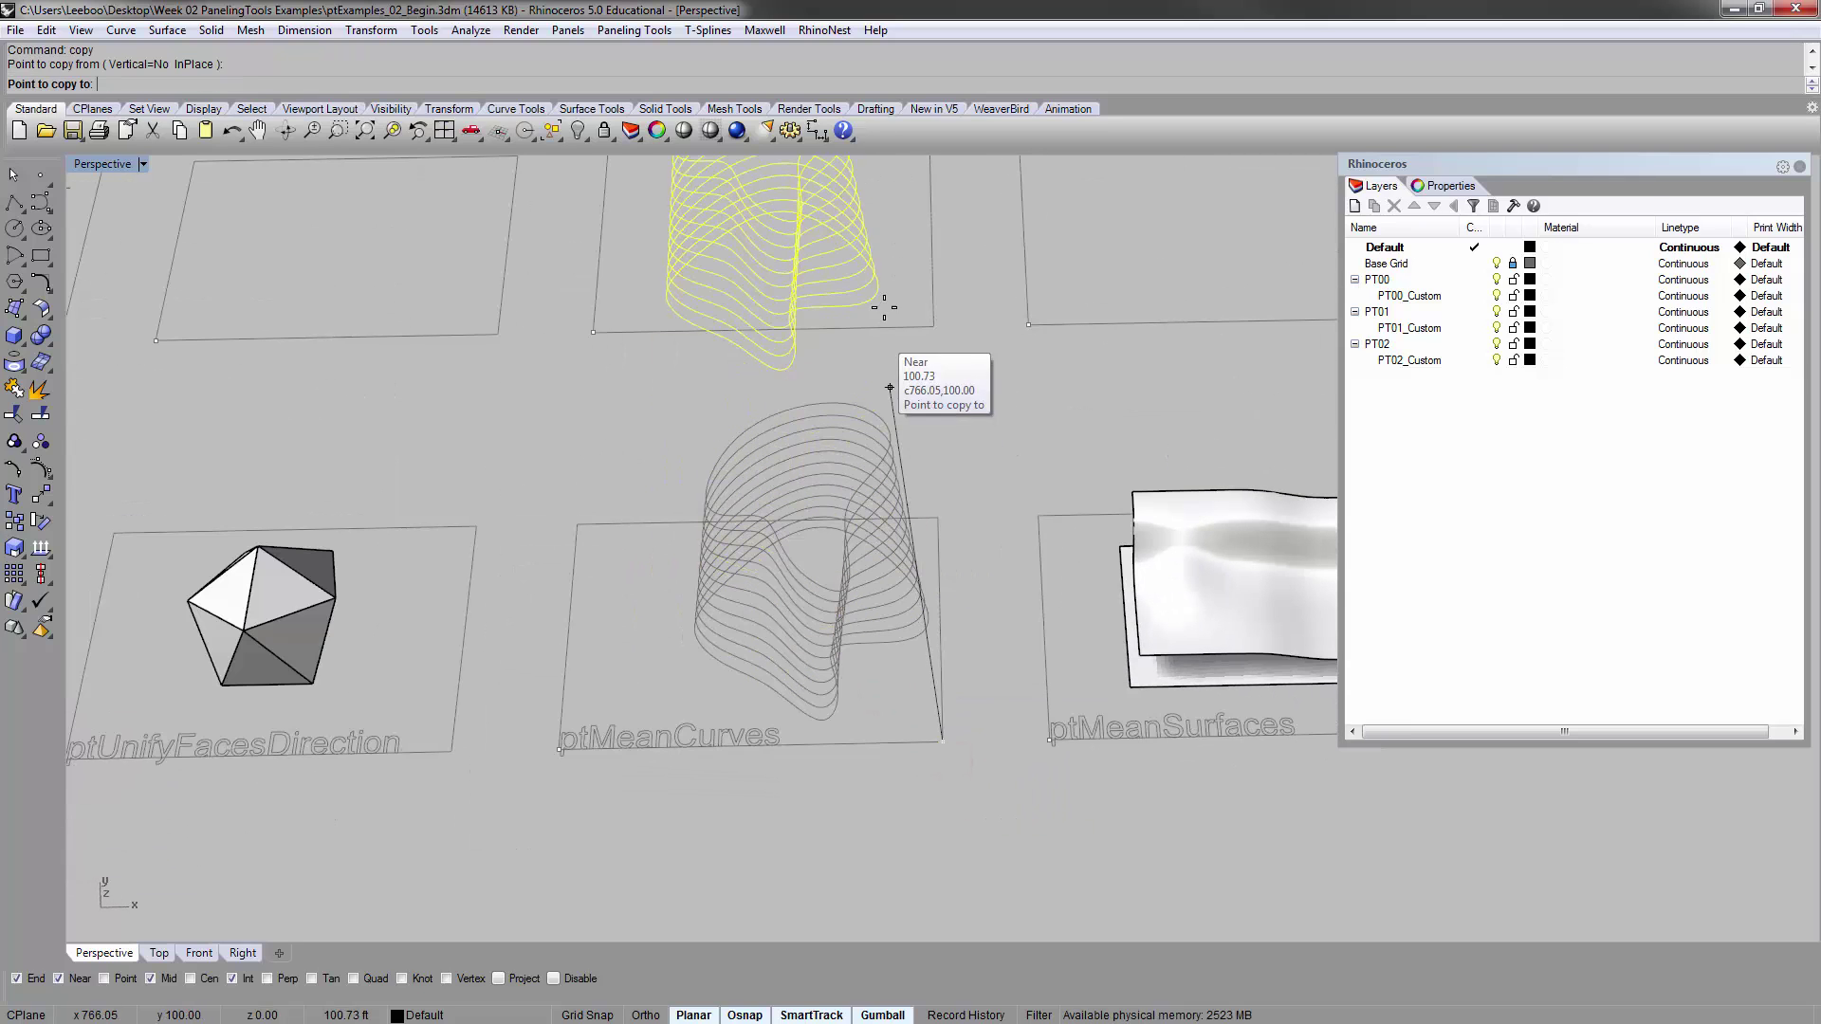
click(935, 321)
key(Escape)
Copy the two ptMeanSurfaces surfaces 100 ft to the empty frame behind them, using the matching frame corners as reference points
shift+right_drag(933, 363, 702, 519)
shift+right_drag(1056, 589, 853, 446)
drag(859, 623, 858, 621)
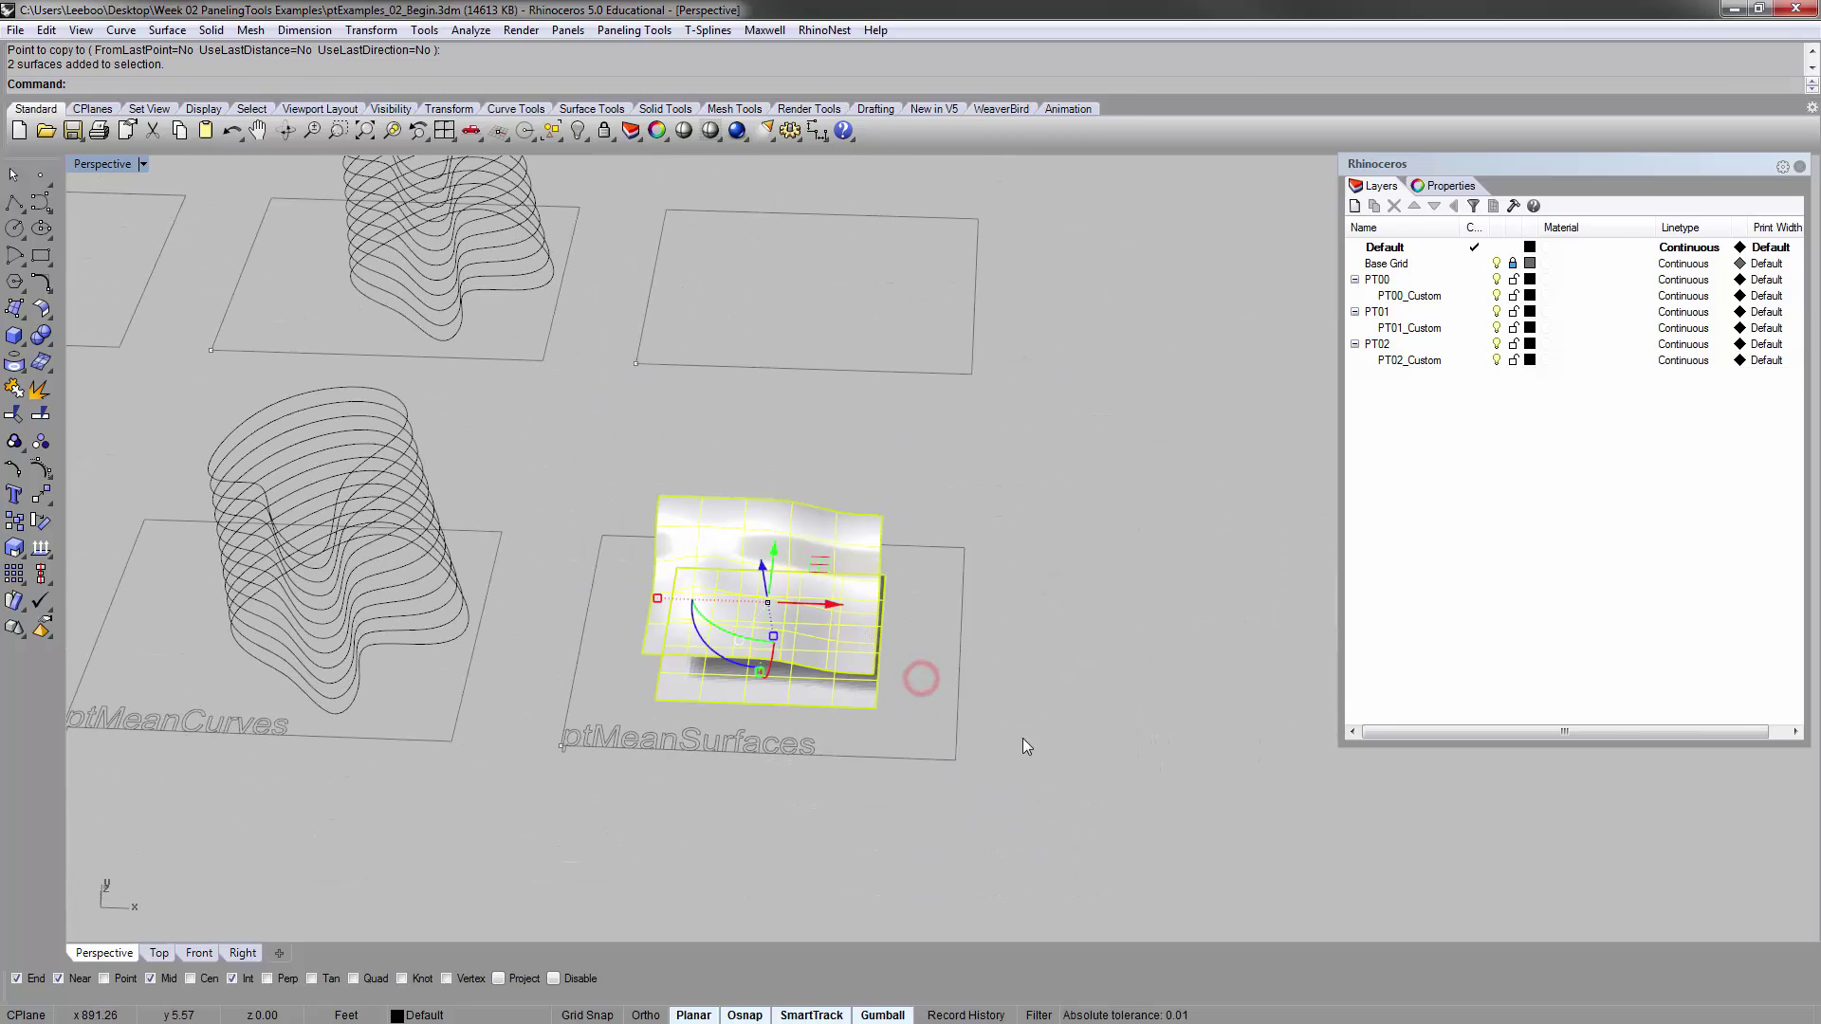
text(c)
key(Return)
click(956, 758)
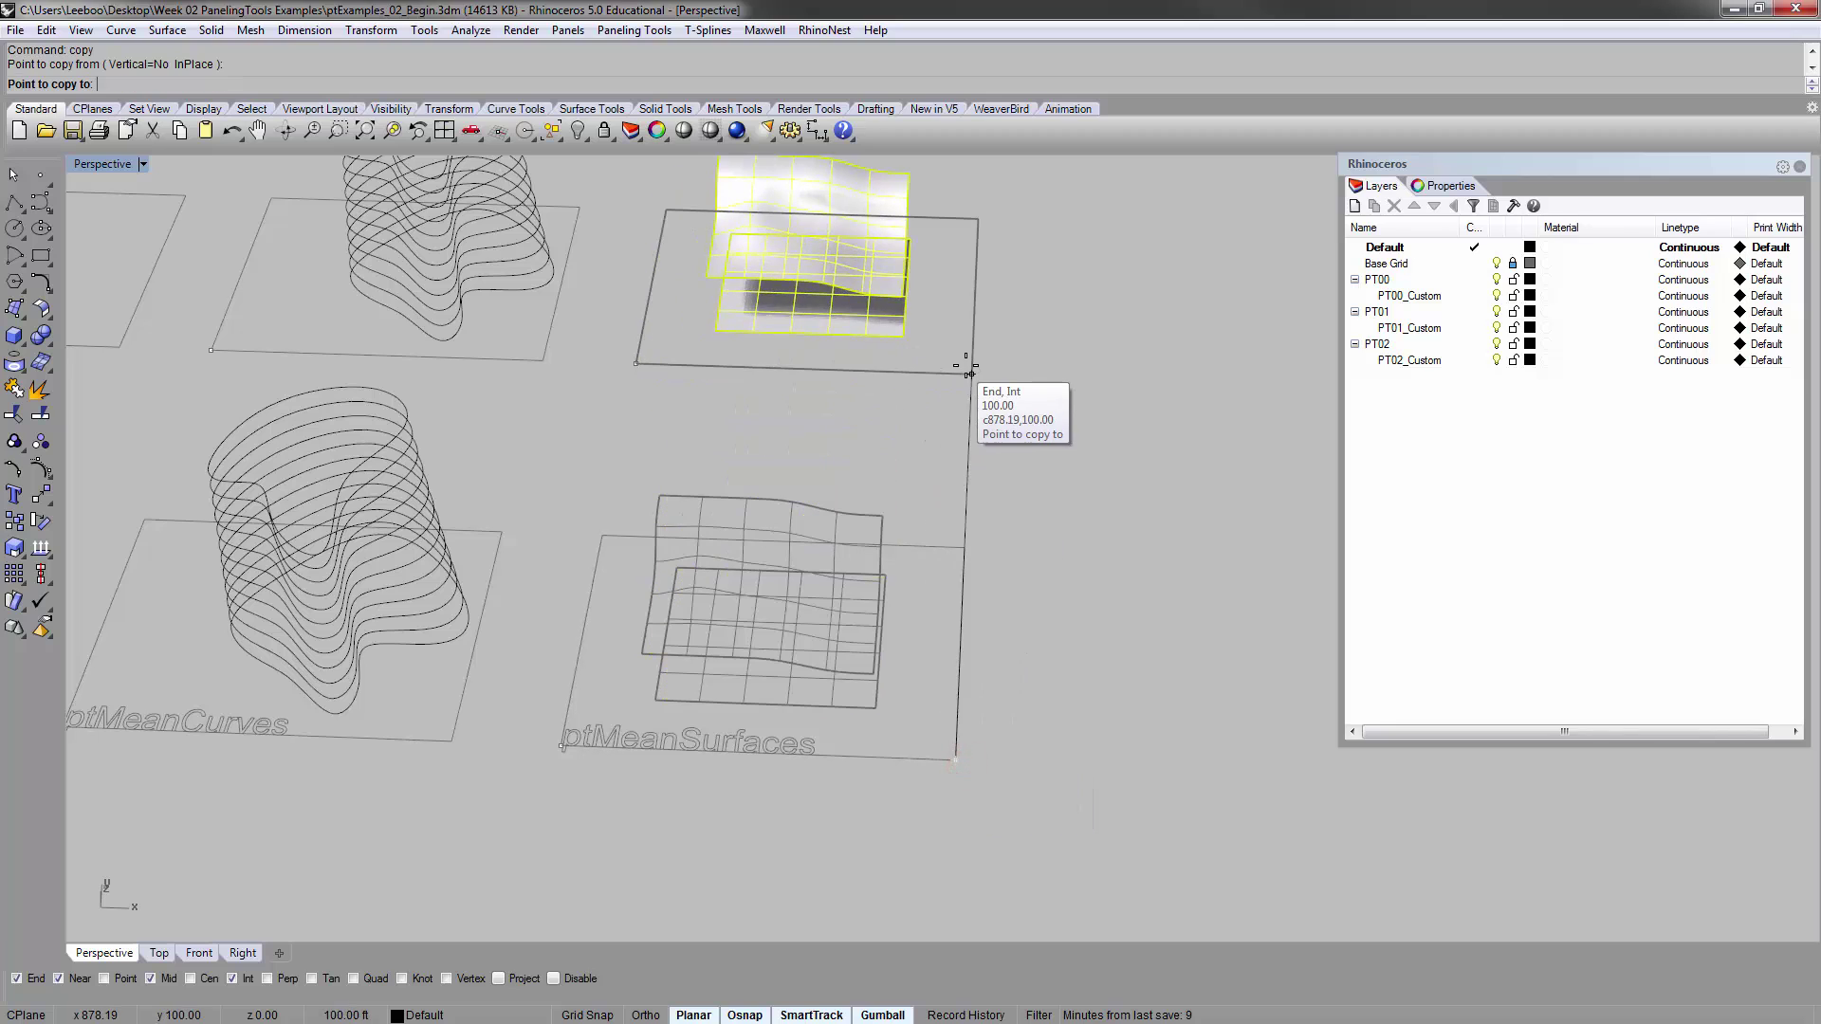
key(Return)
Create 10 intermediate surfaces with ptMeanSurfaces from the raised wavy surface to the flat surface in the rear frame, keeping Method=Number and MatchMethod=None
drag(939, 322, 874, 273)
text(zs)
key(Return)
key(Escape)
right_drag(866, 357, 871, 331)
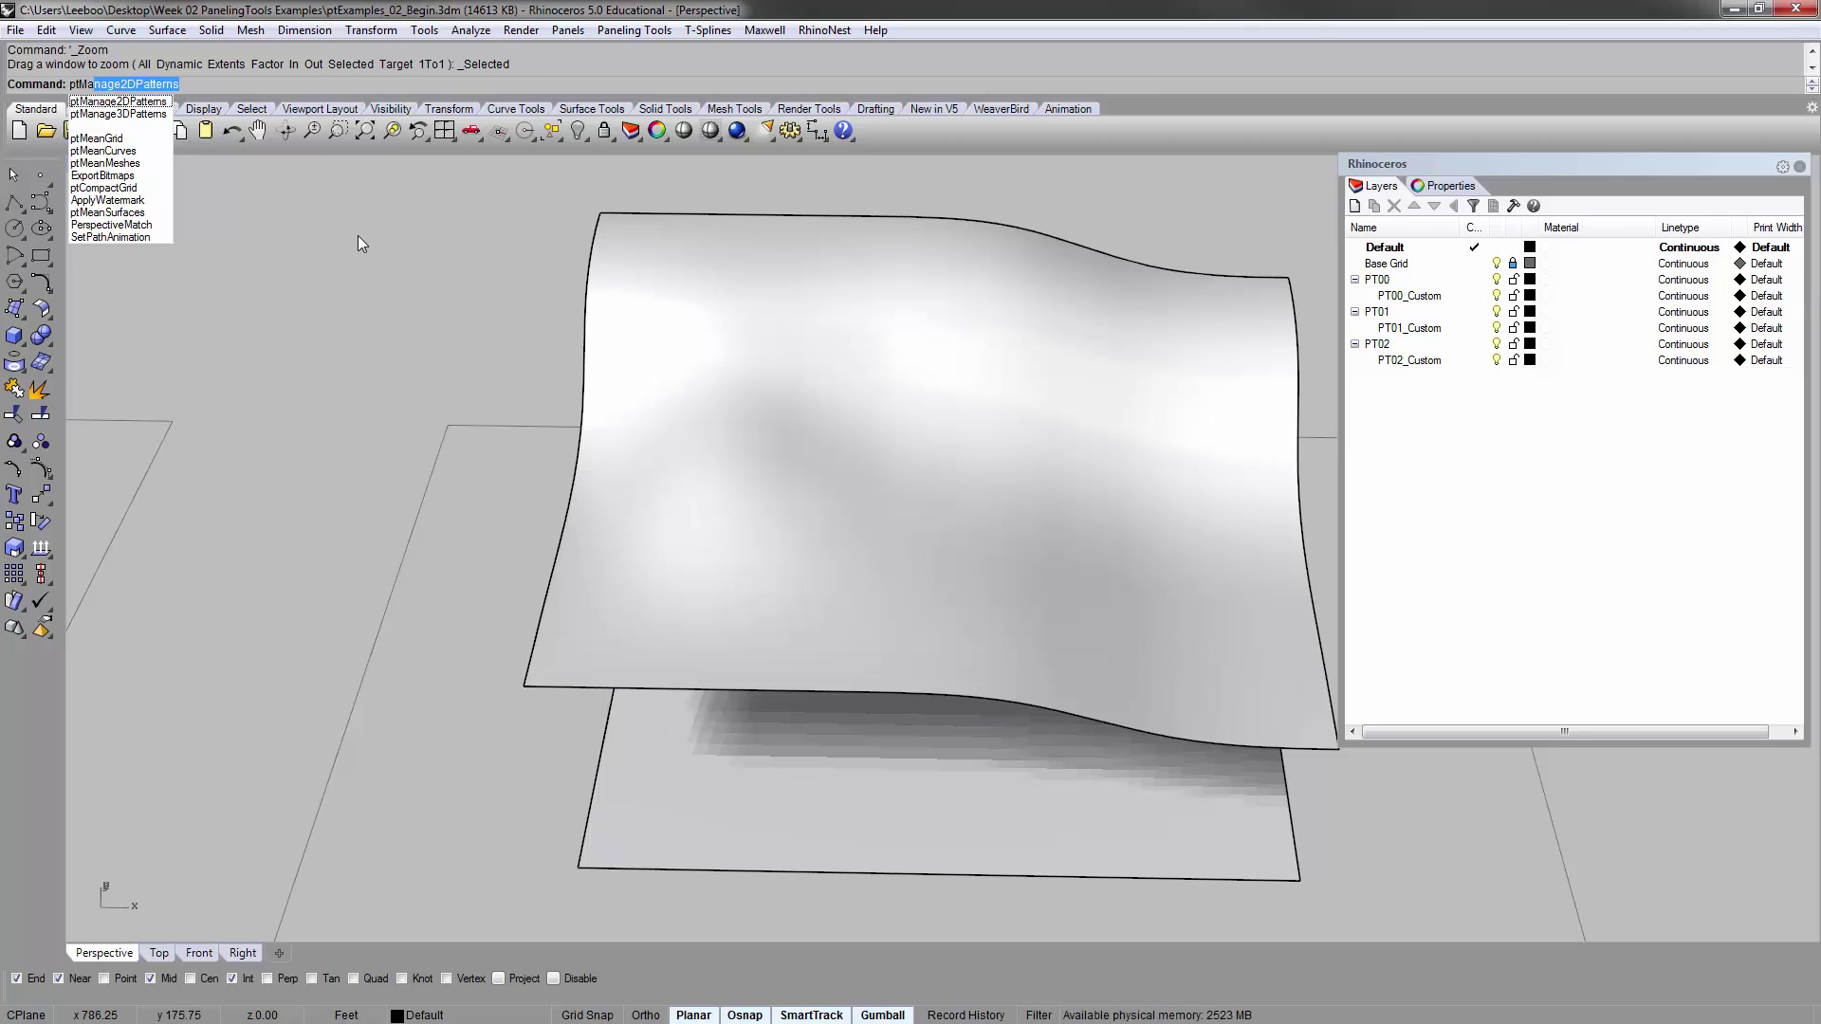
key(BackSpace)
key(BackSpace)
text(eanCurves)
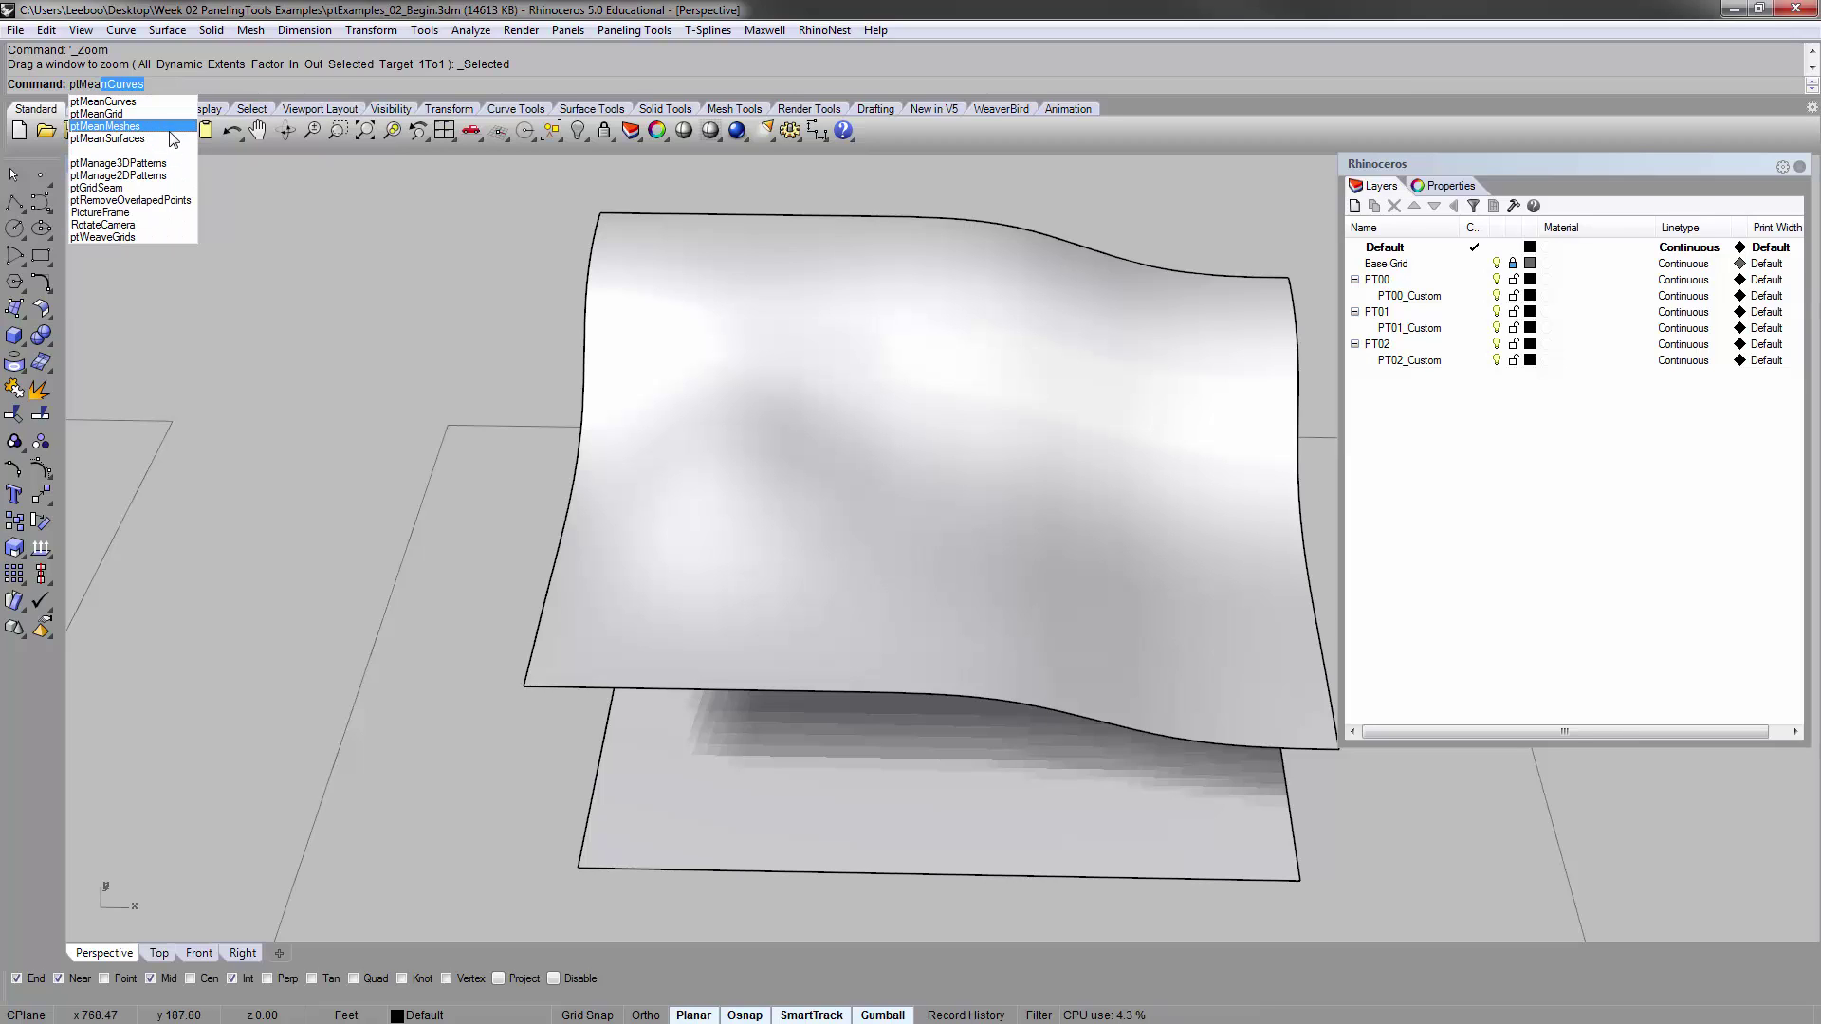
click(175, 137)
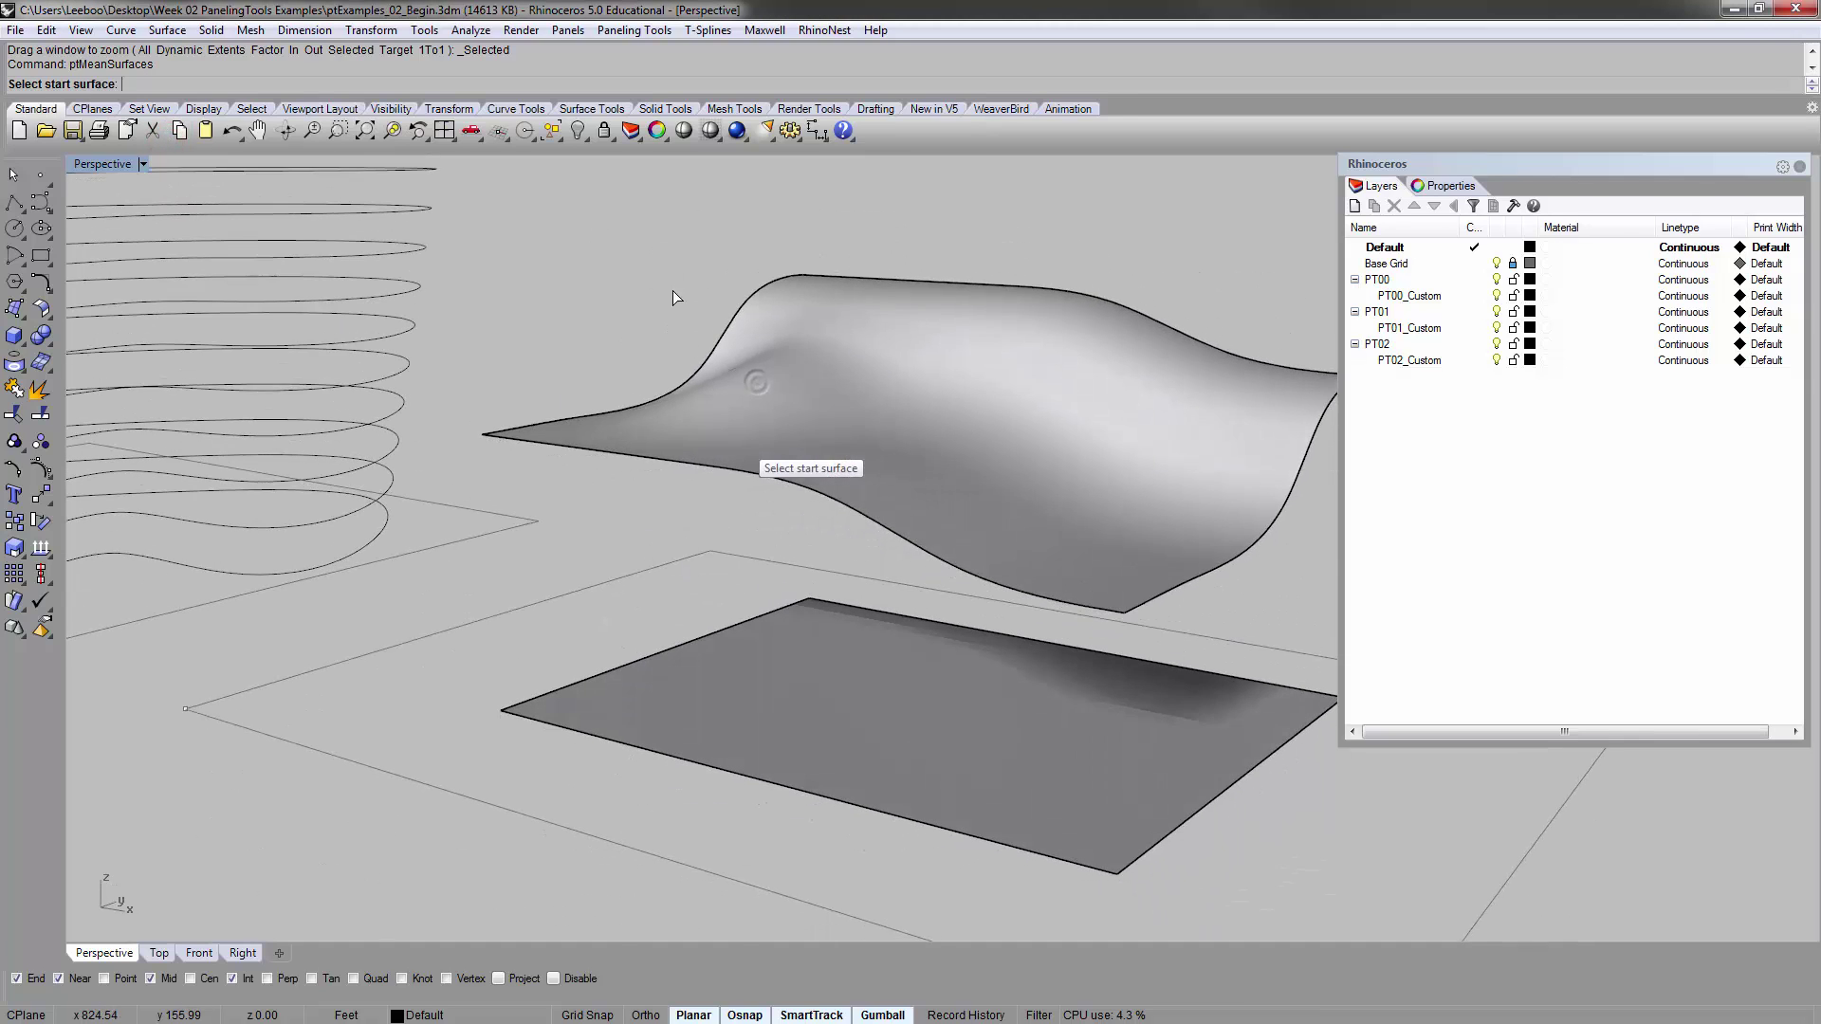
click(799, 343)
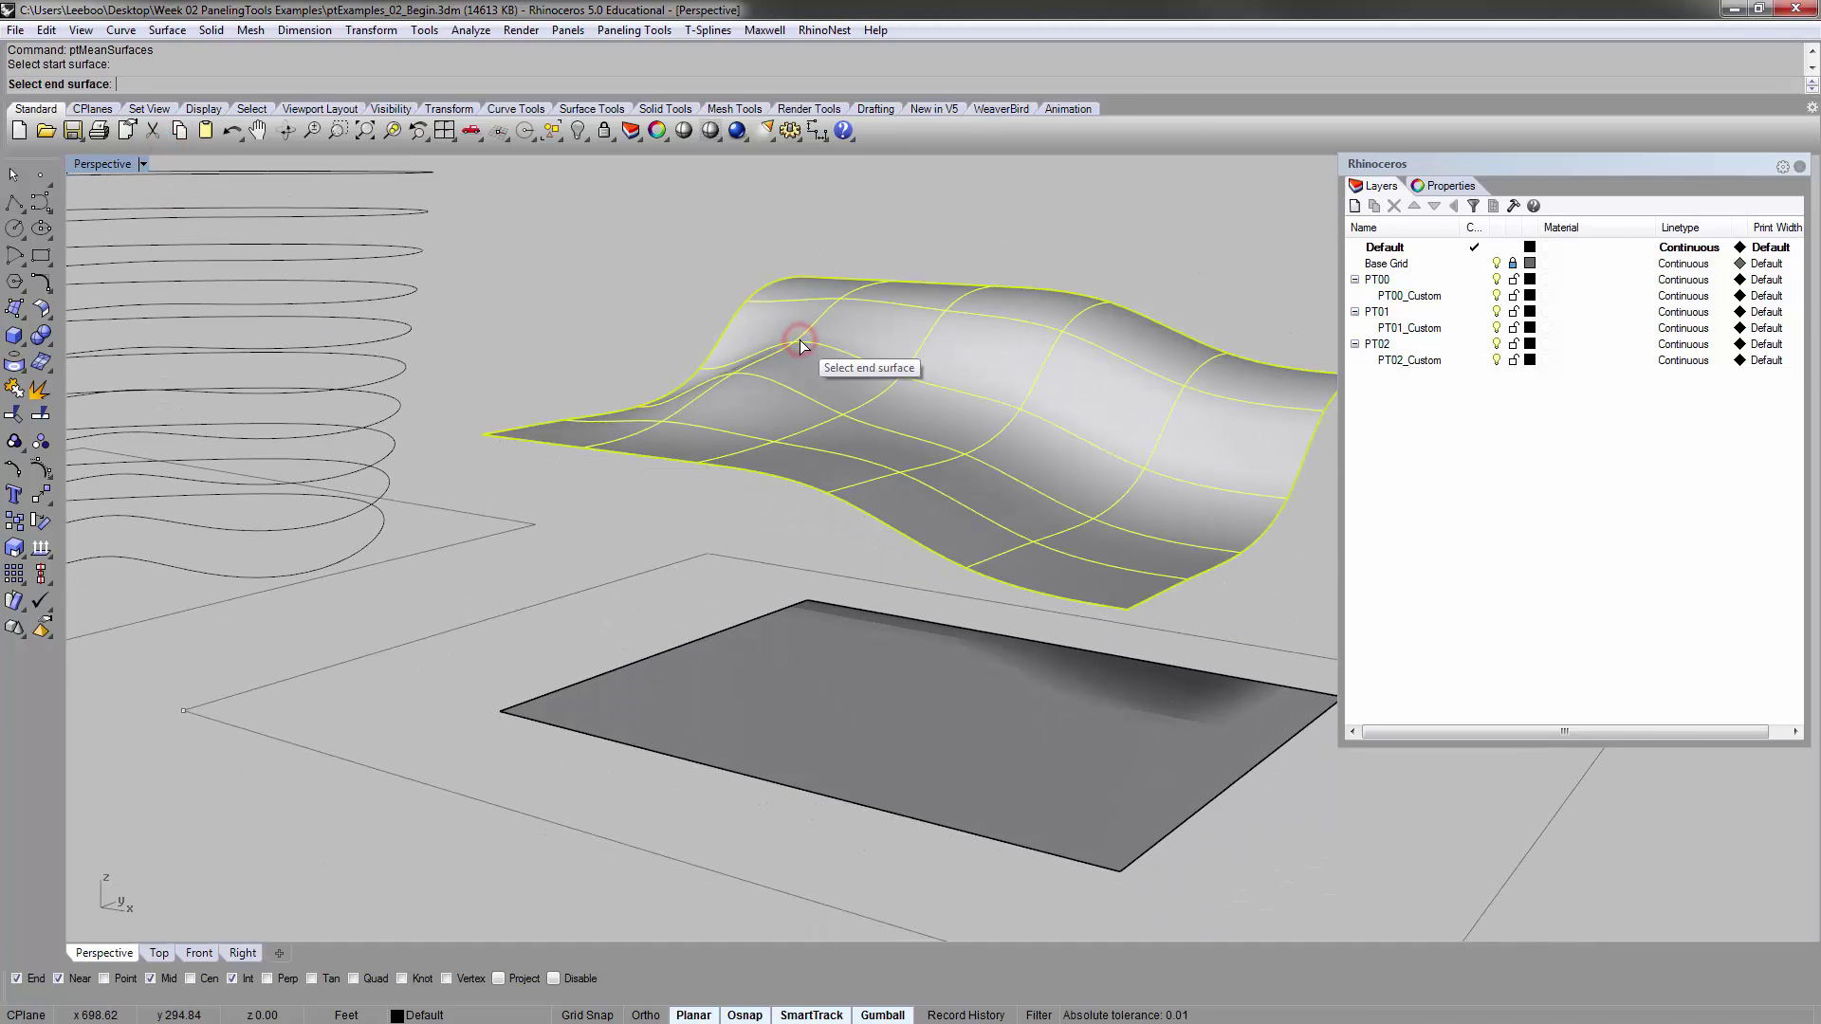
click(779, 692)
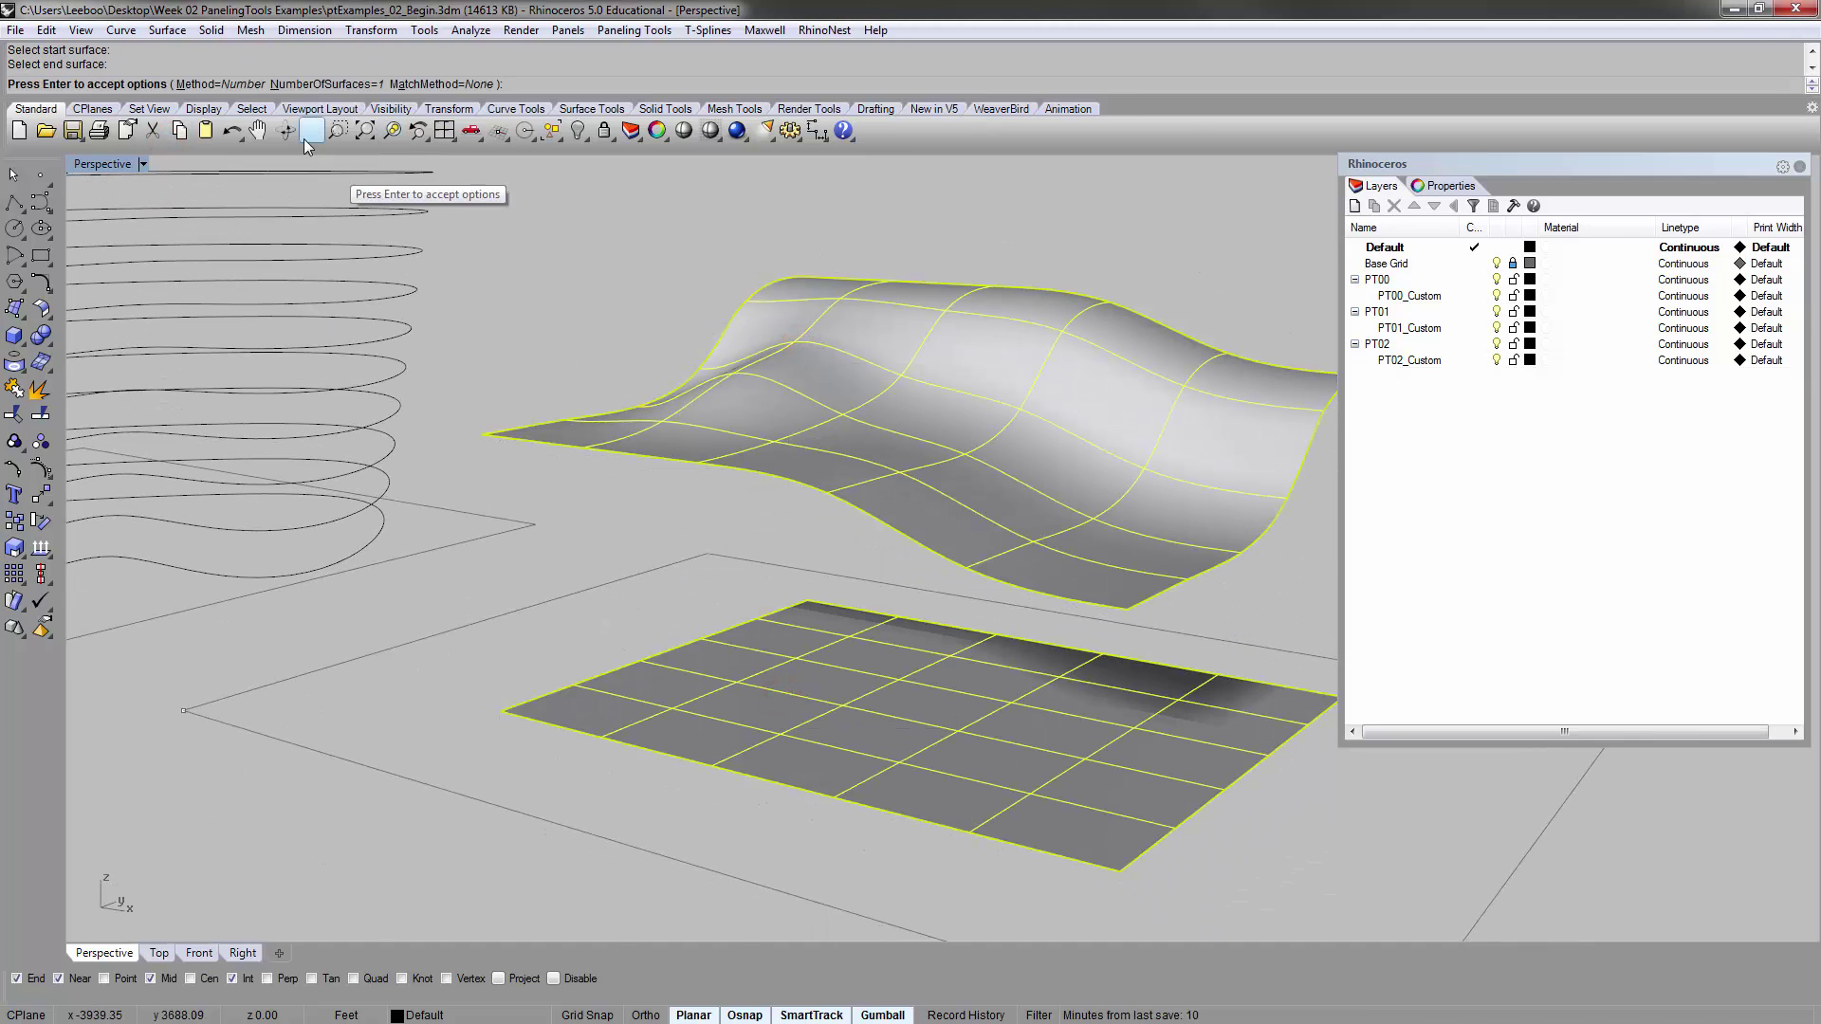
click(336, 85)
text(10)
key(Return)
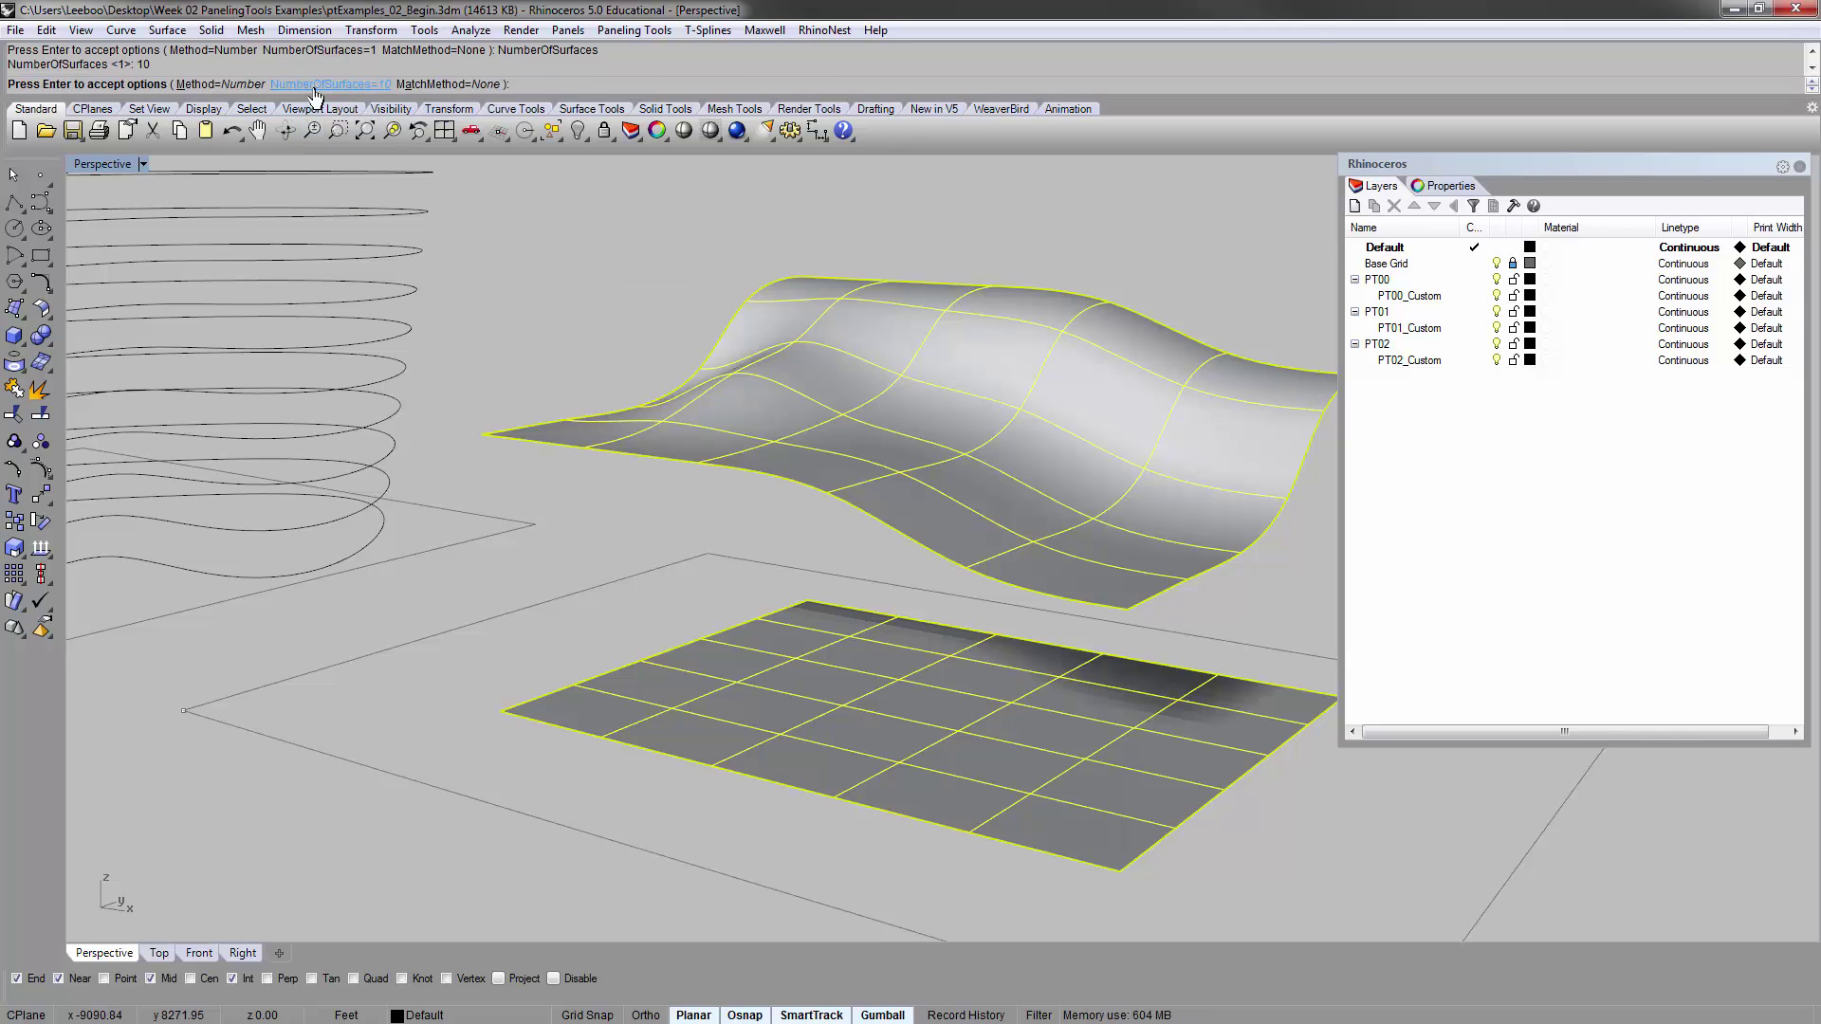
click(250, 85)
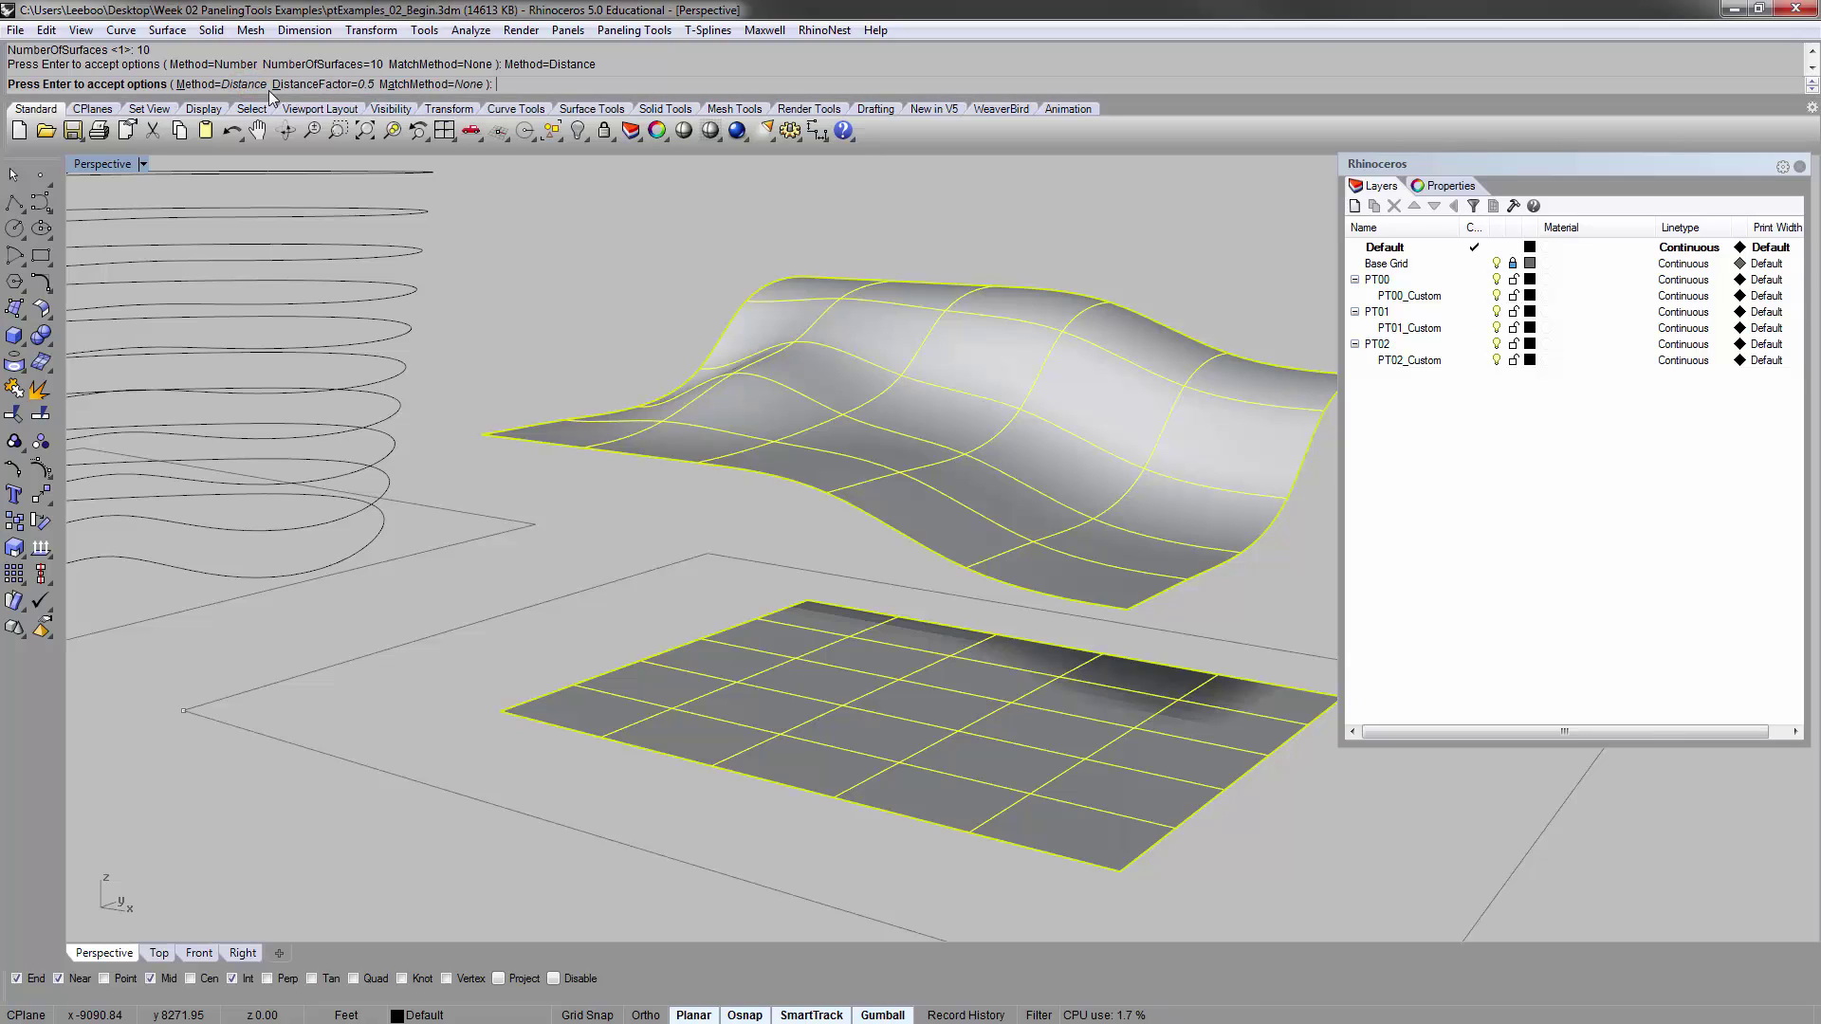
click(227, 84)
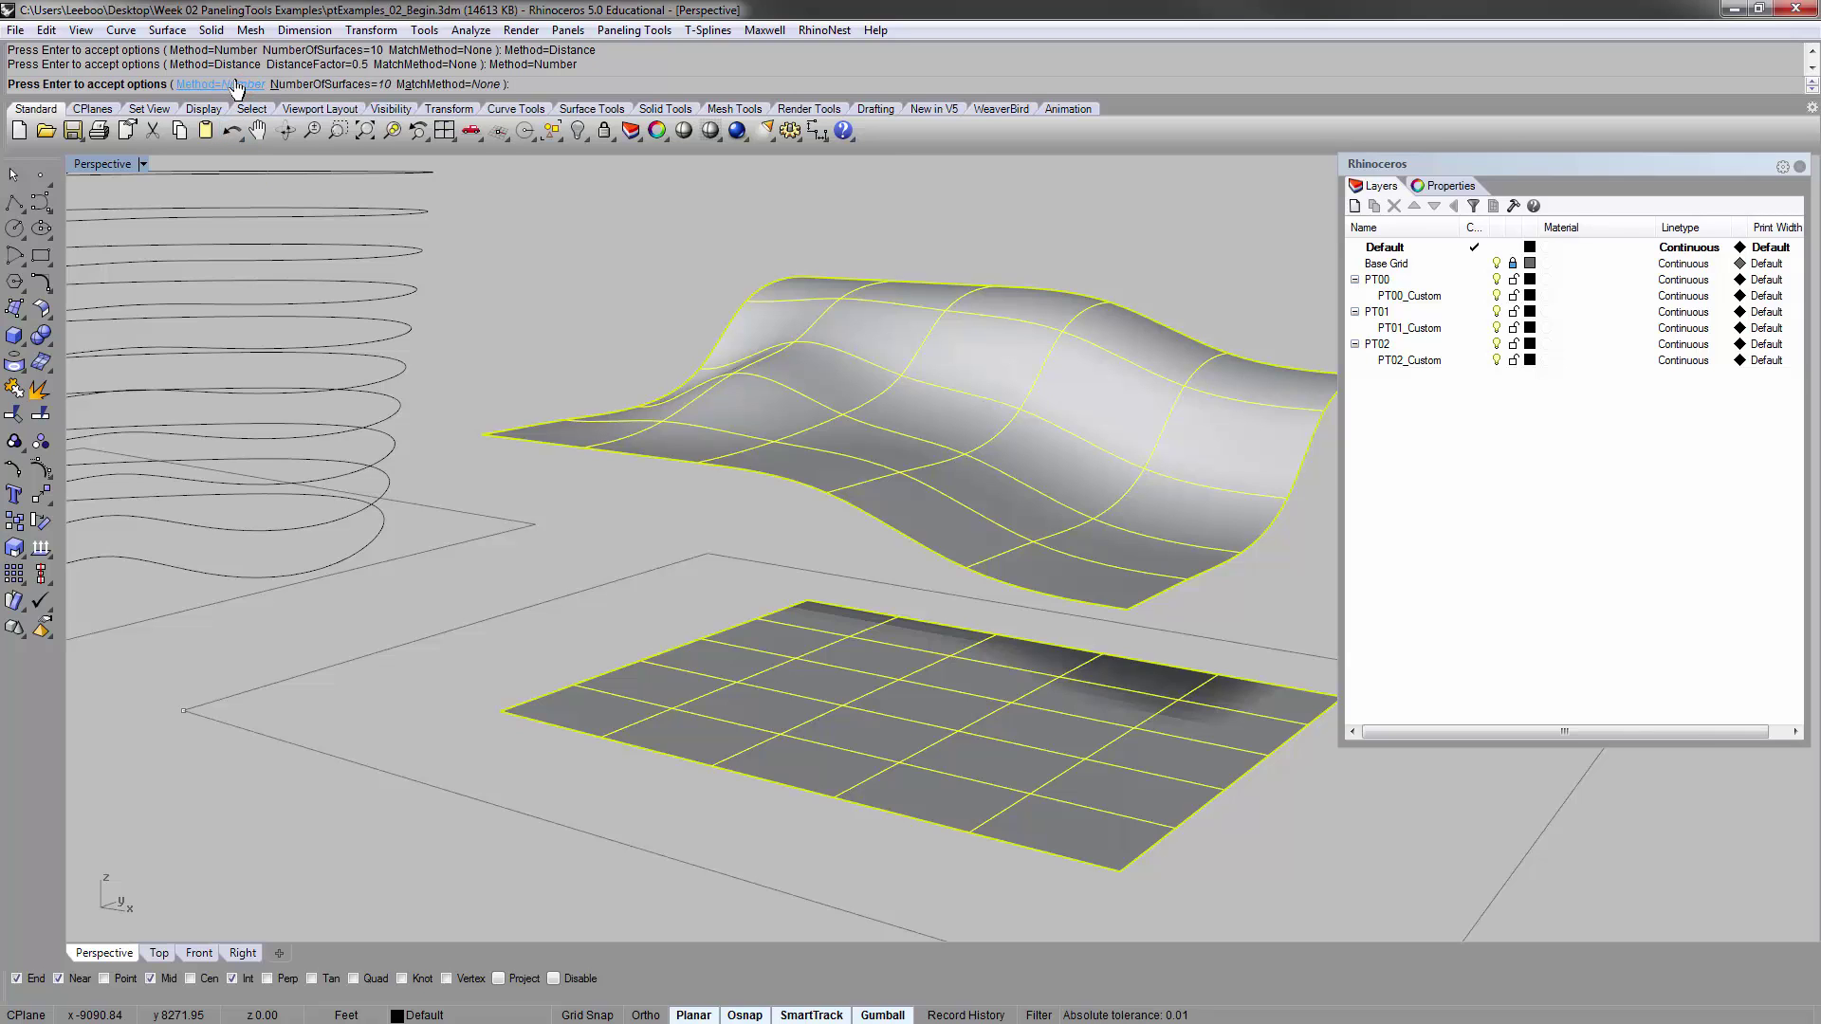
key(Return)
click(554, 262)
right_drag(976, 377, 815, 349)
Review the row of paneling examples from ptPanelGridCustomVariable through the attractor and mean-shape grids to ptPanel3dCustom and the ptPanel3dCustomVariable modules
scroll(718, 311, down, 14)
scroll(771, 452, up, 2)
shift+right_drag(384, 477, 986, 459)
scroll(891, 550, up, 6)
scroll(684, 525, up, 3)
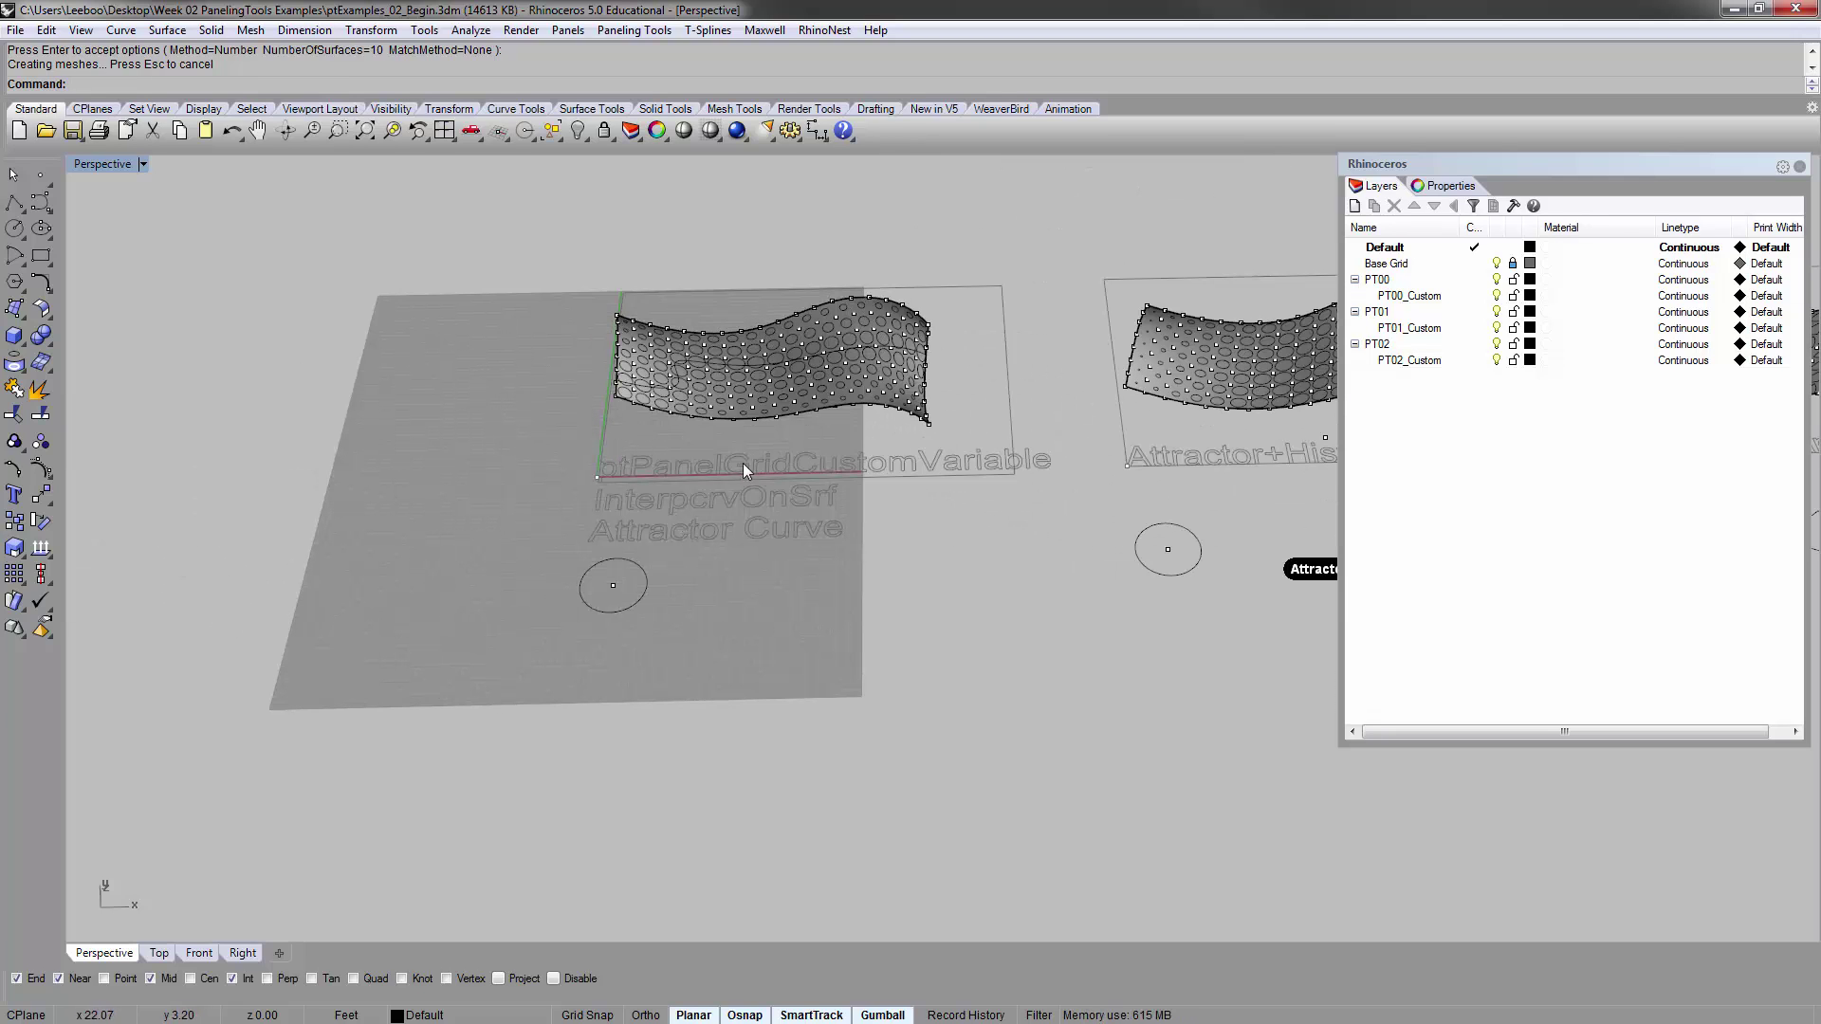
scroll(846, 455, down, 5)
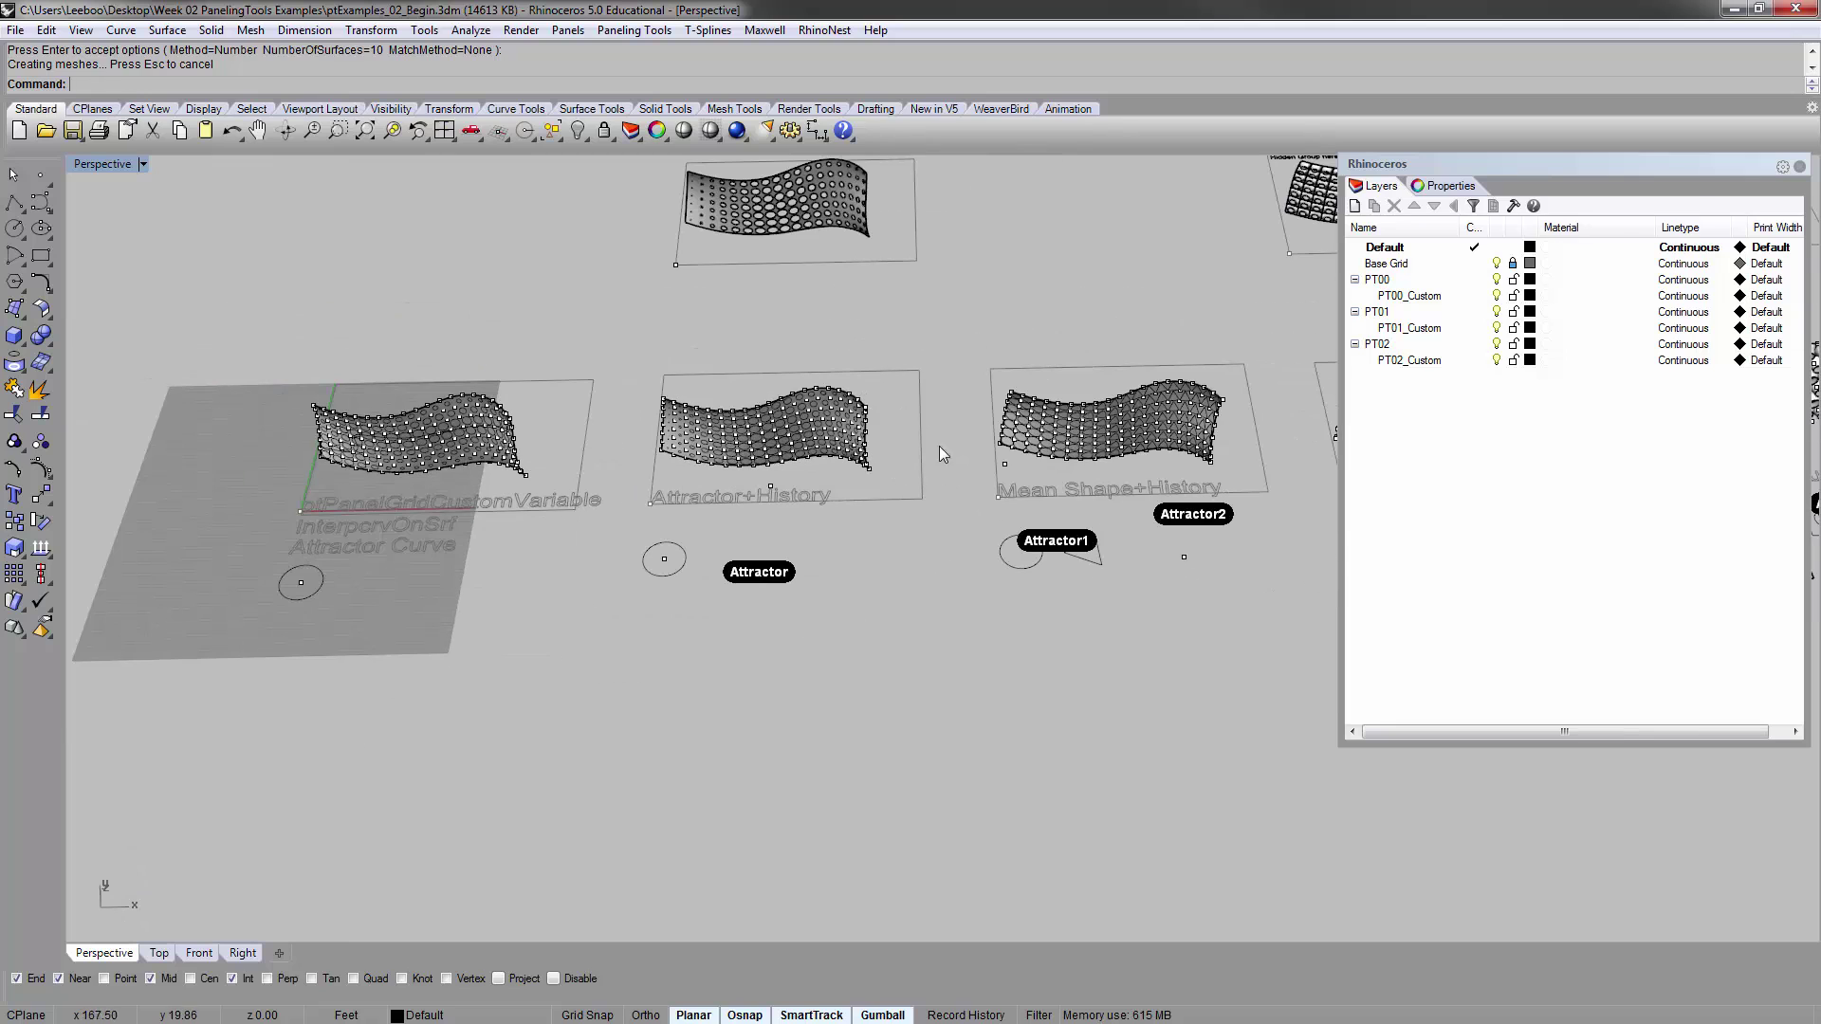
shift+right_drag(897, 424, 852, 444)
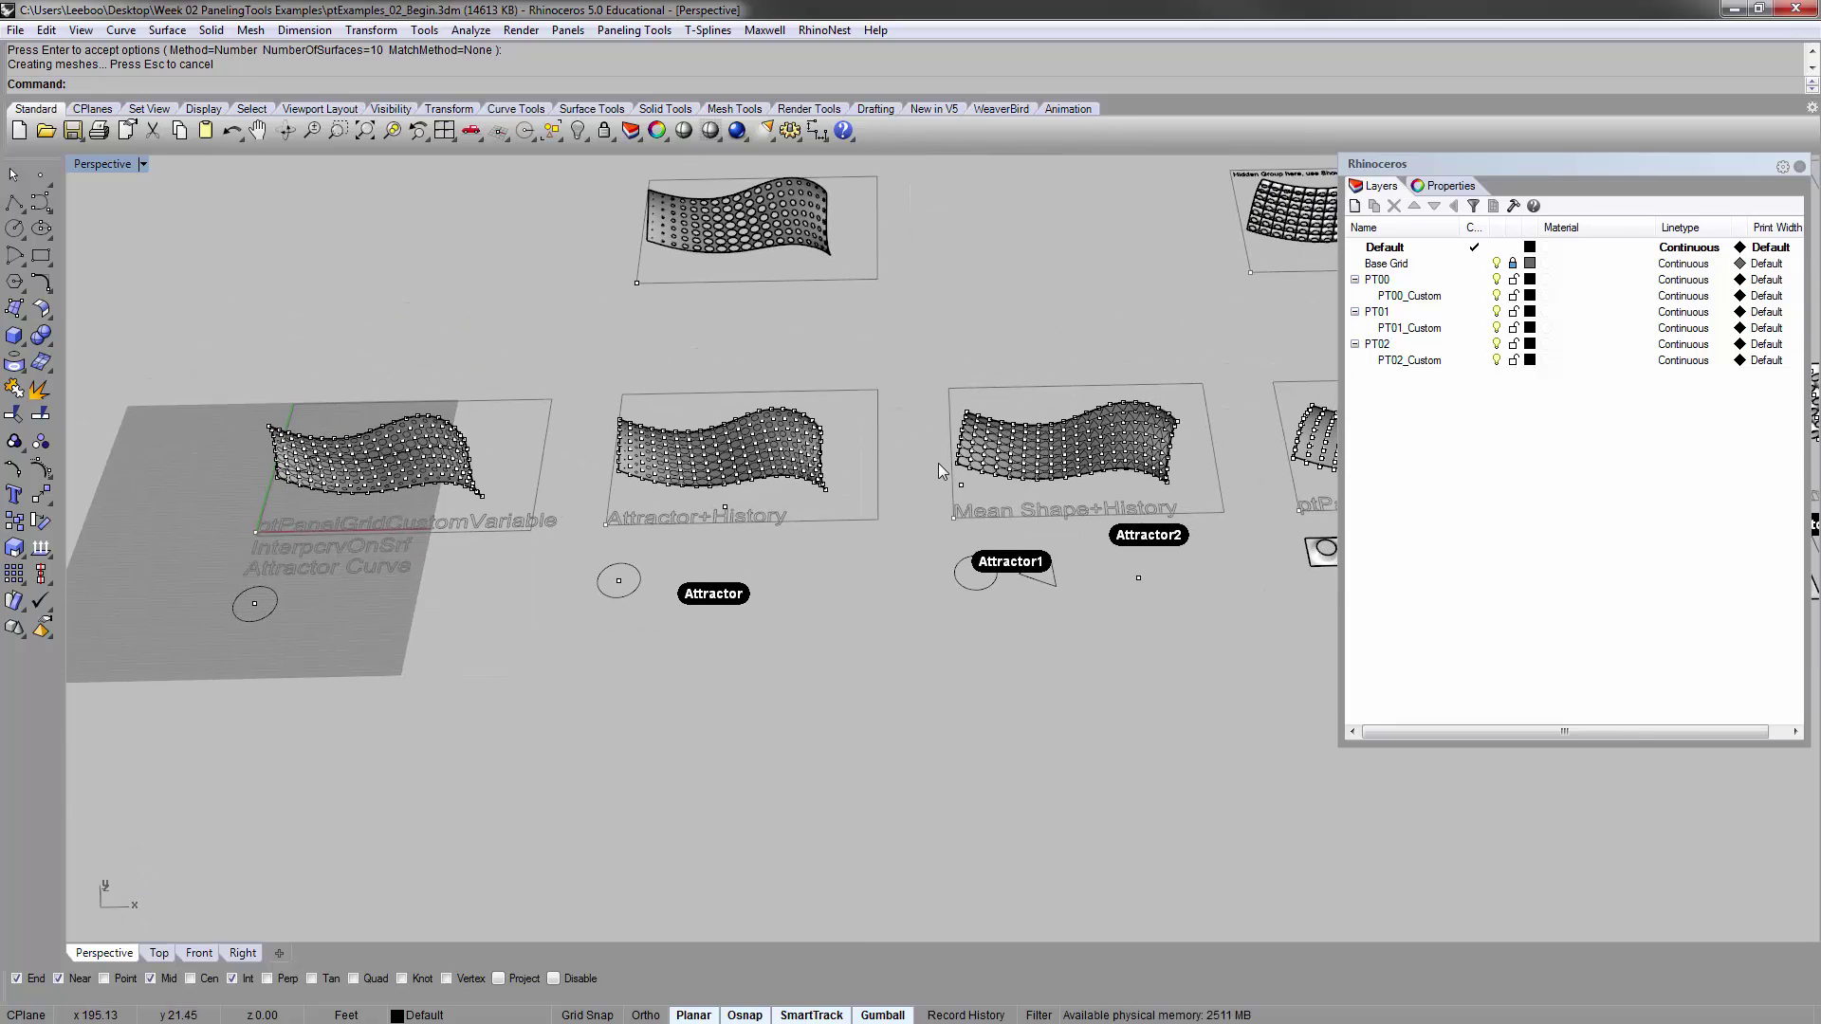
shift+right_drag(1086, 504, 847, 585)
scroll(847, 585, up, 2)
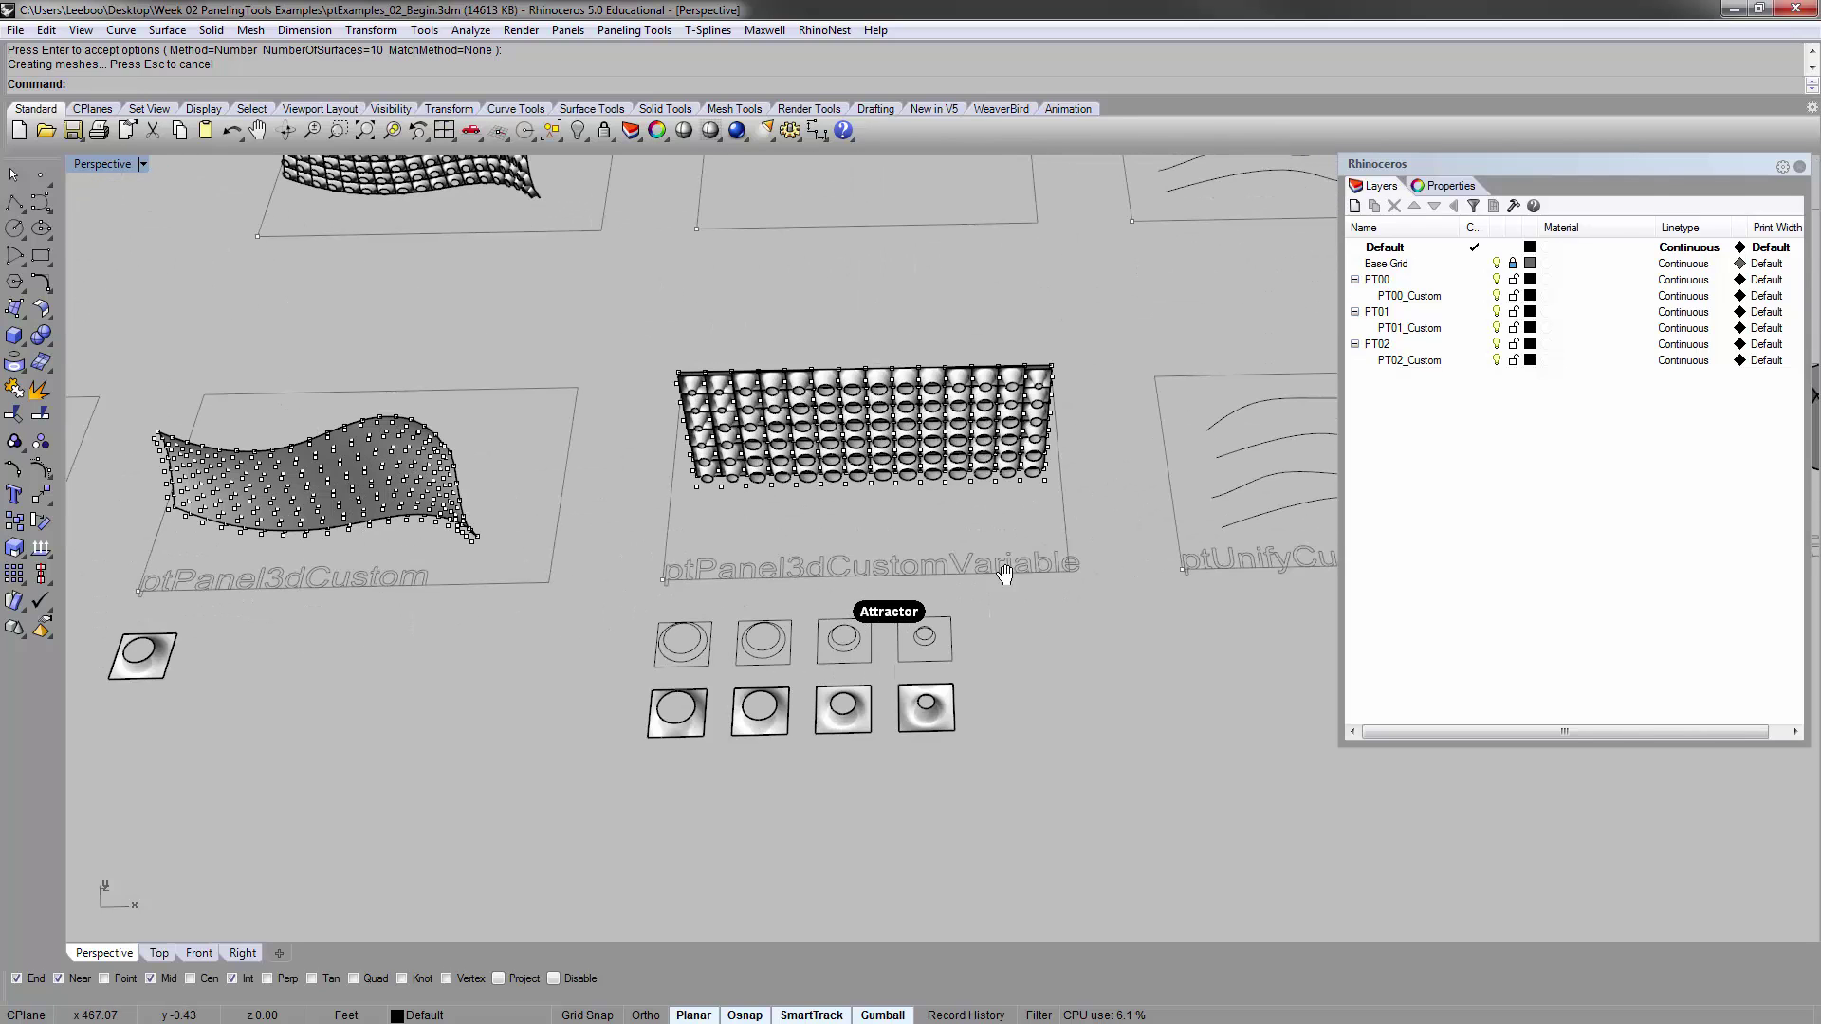
shift+right_drag(999, 575, 904, 580)
scroll(1009, 595, down, 2)
scroll(842, 578, up, 4)
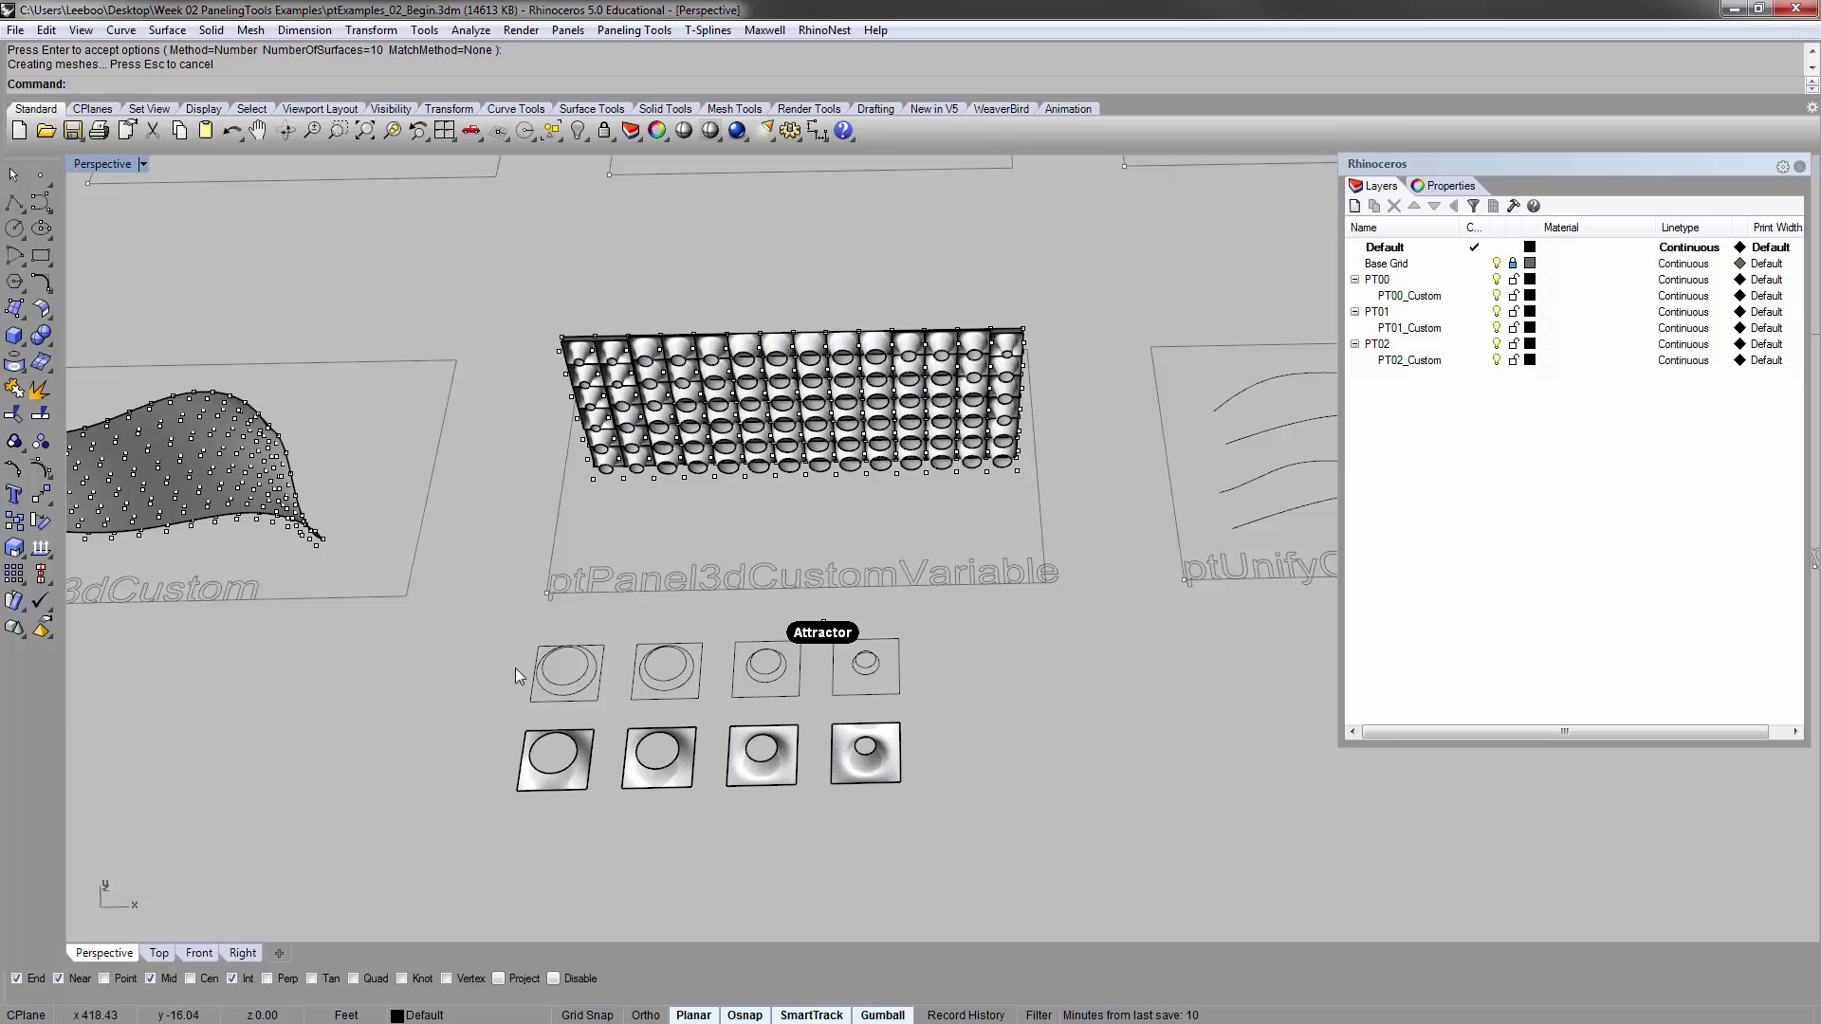
scroll(1105, 525, down, 1)
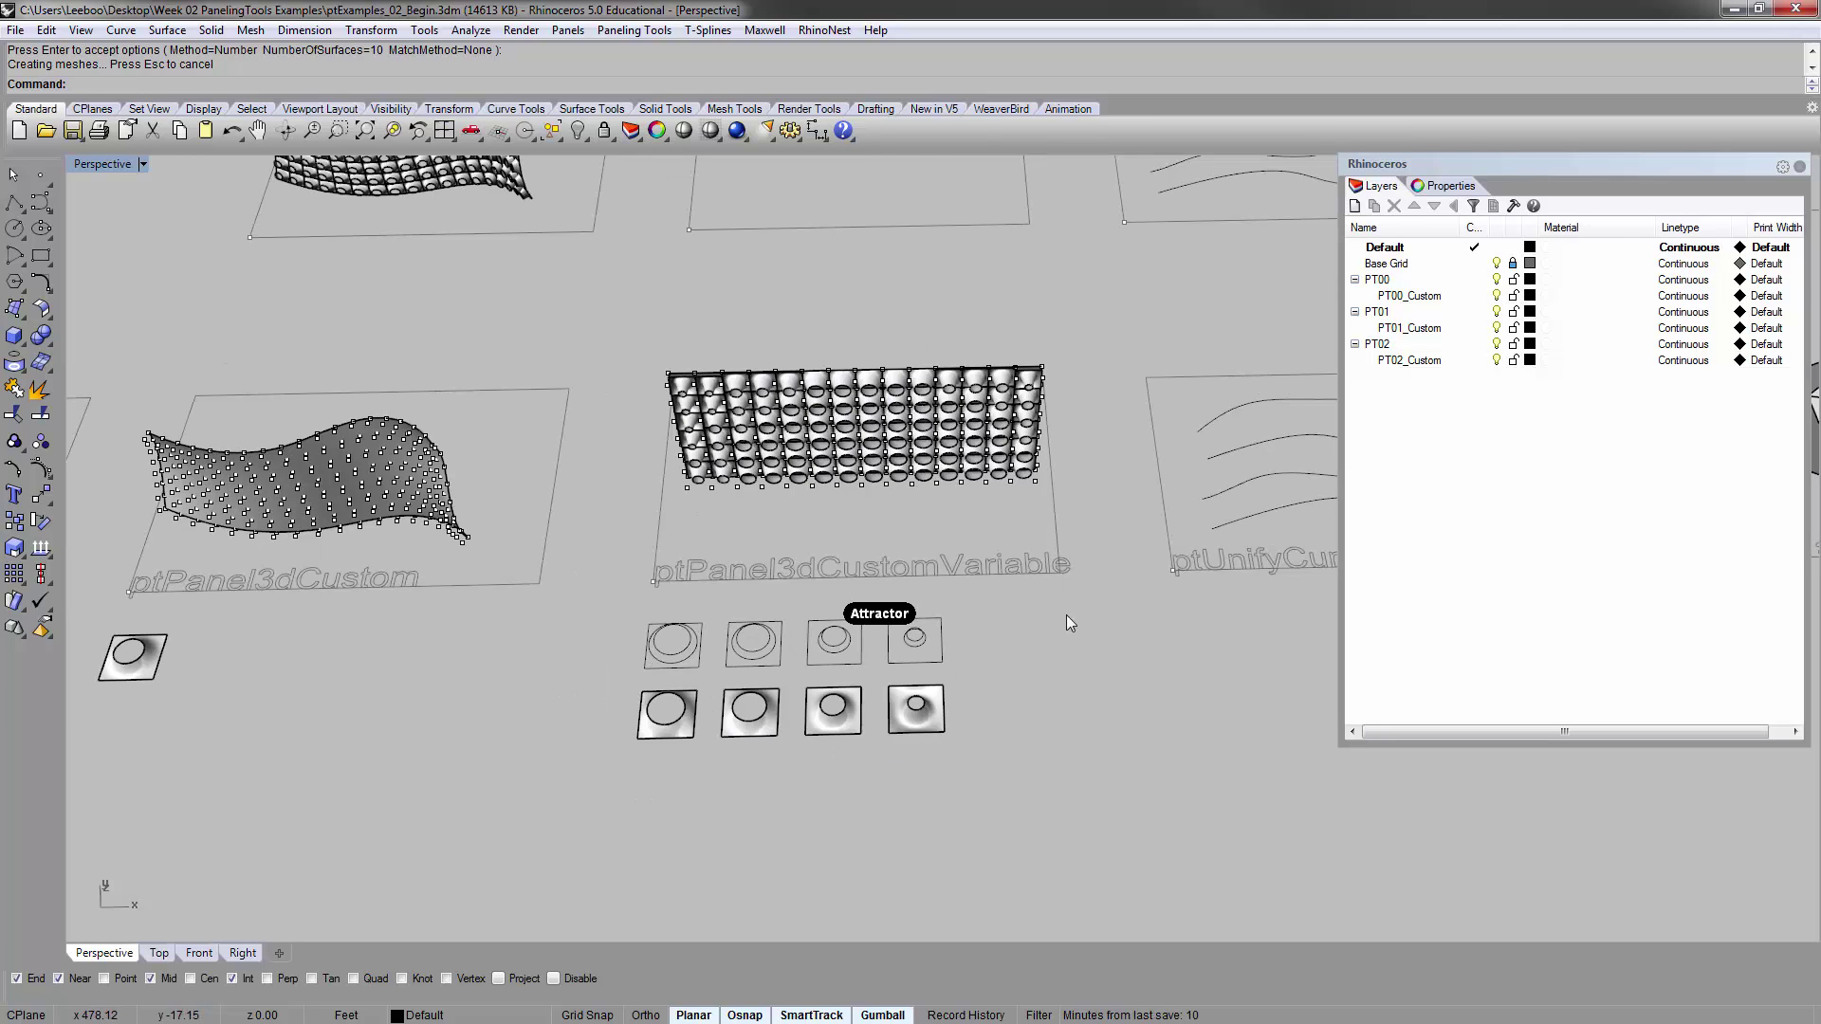
scroll(861, 577, down, 6)
shift+right_drag(634, 559, 1052, 560)
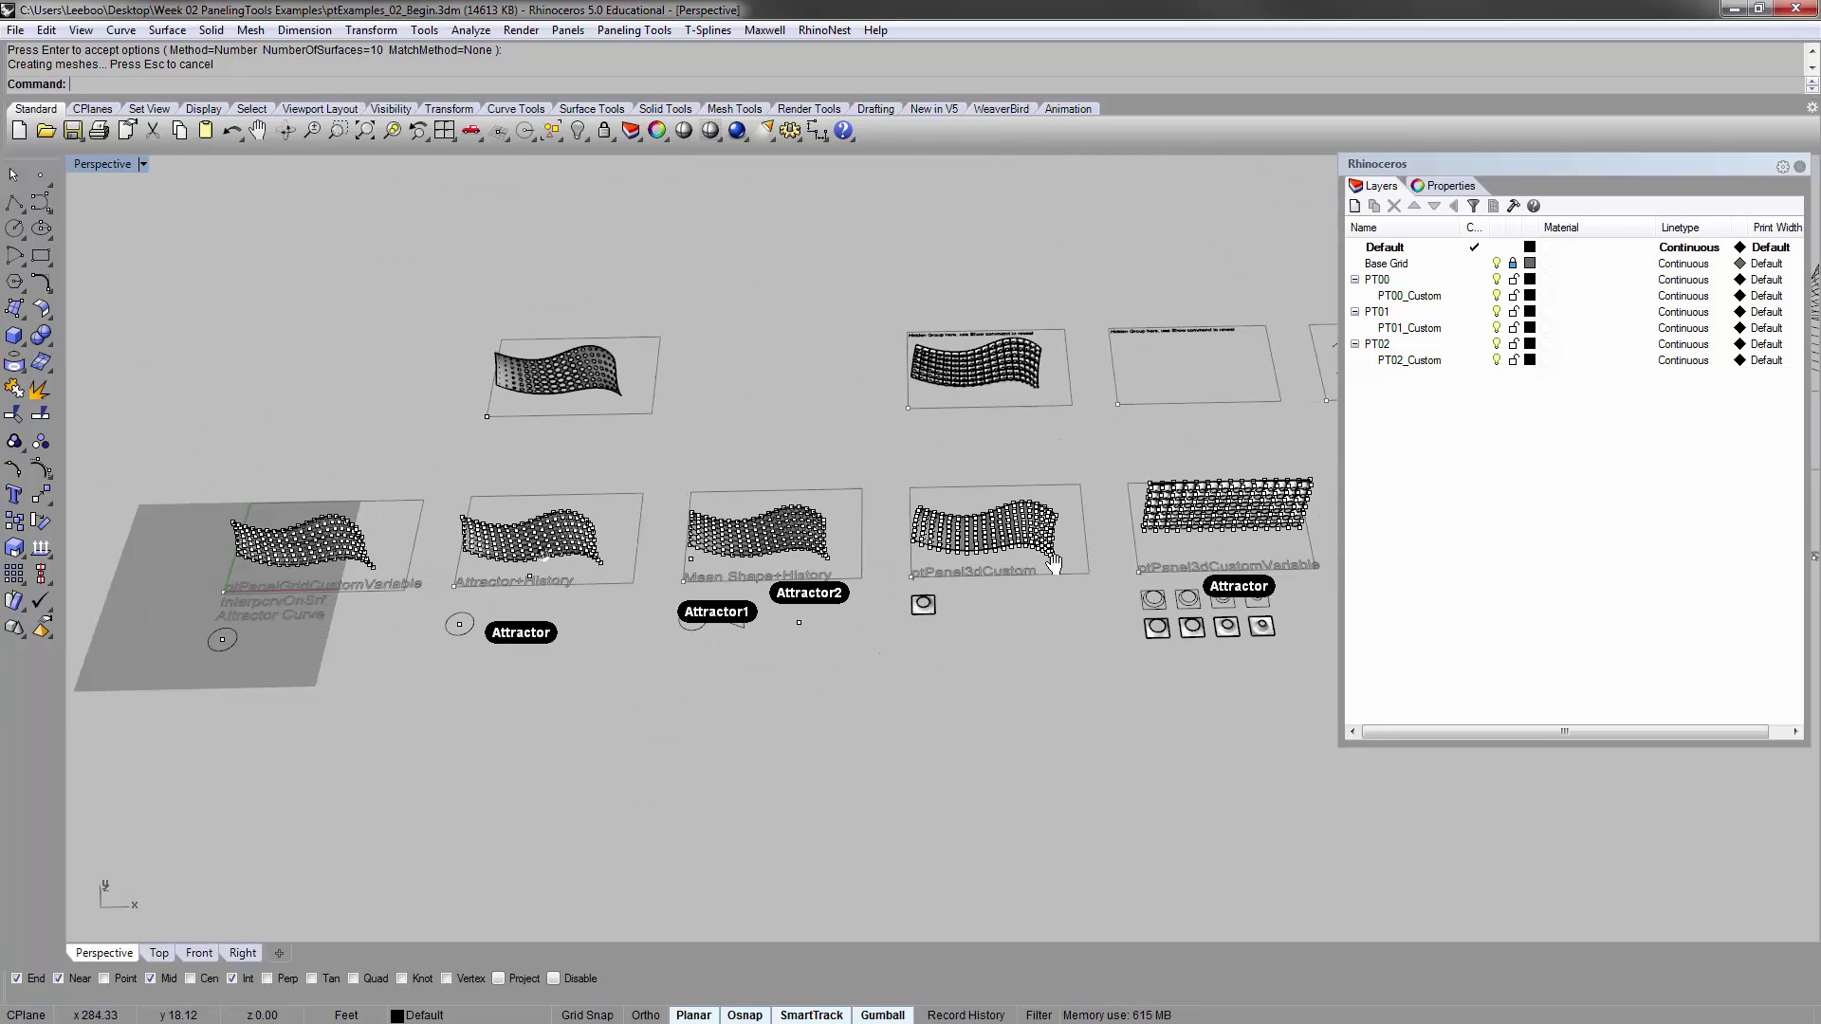
shift+right_drag(858, 549, 652, 562)
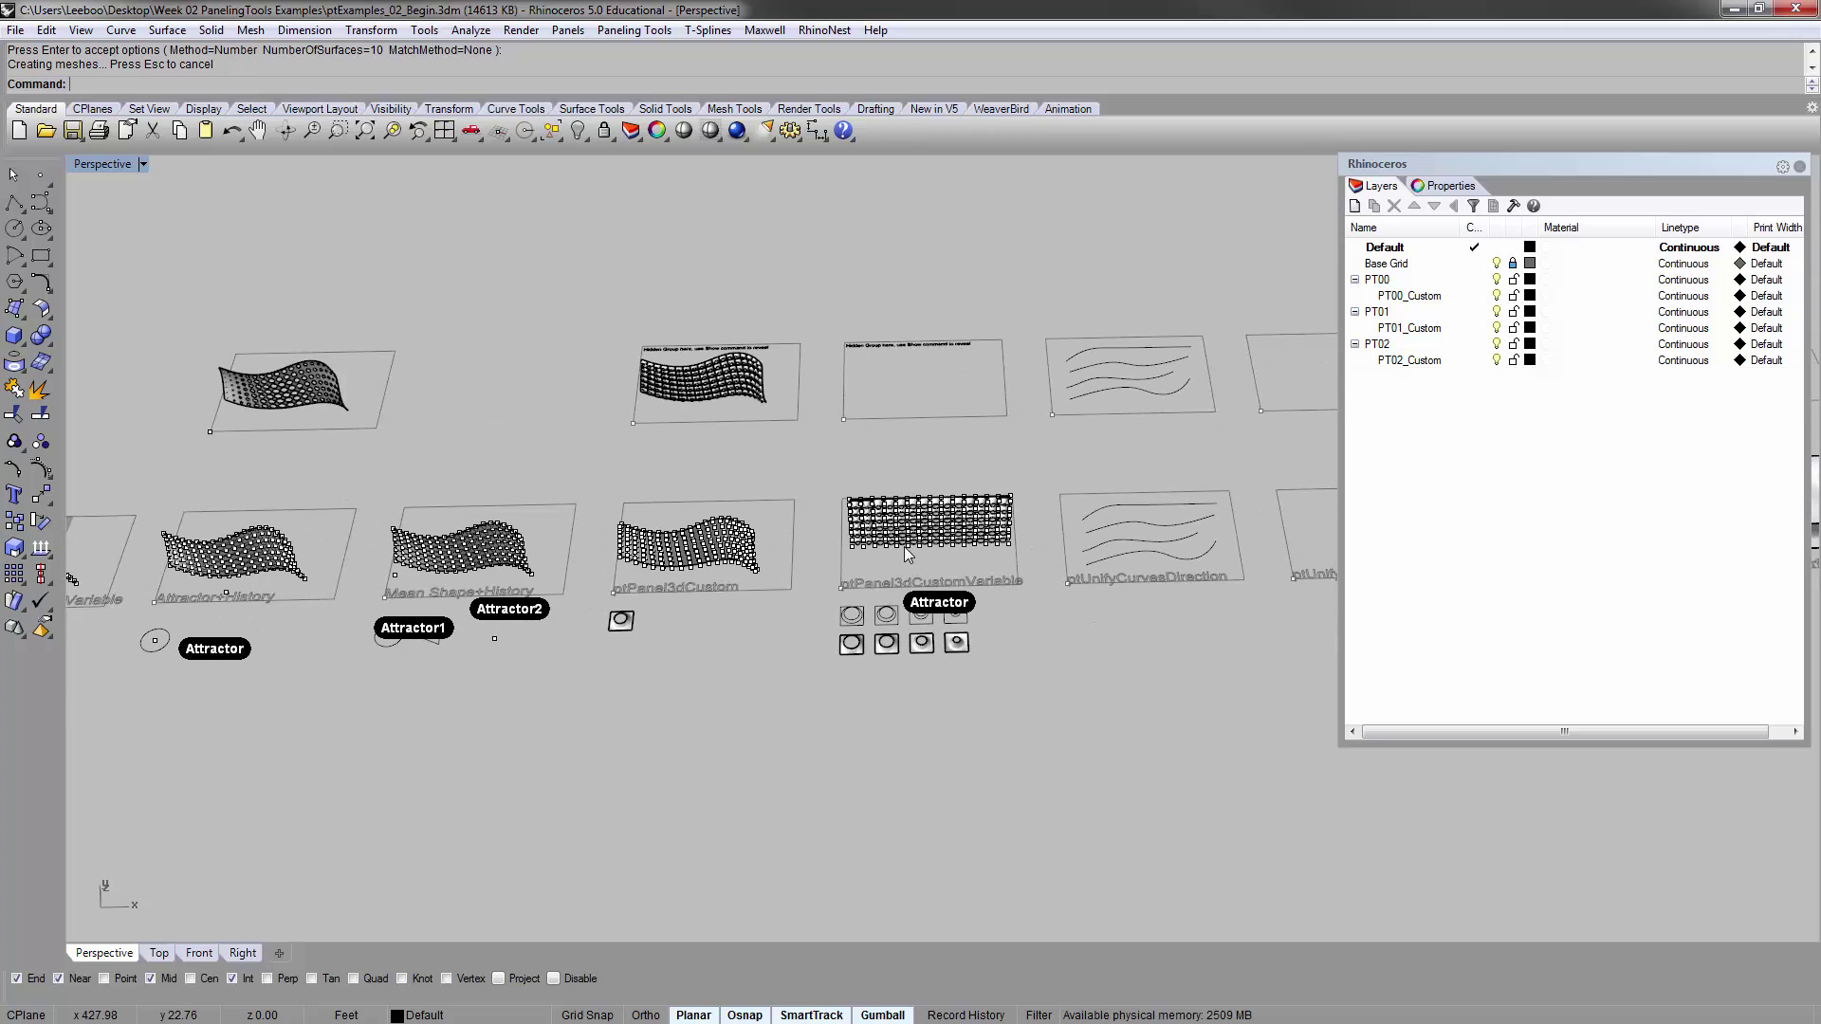
scroll(907, 555, up, 3)
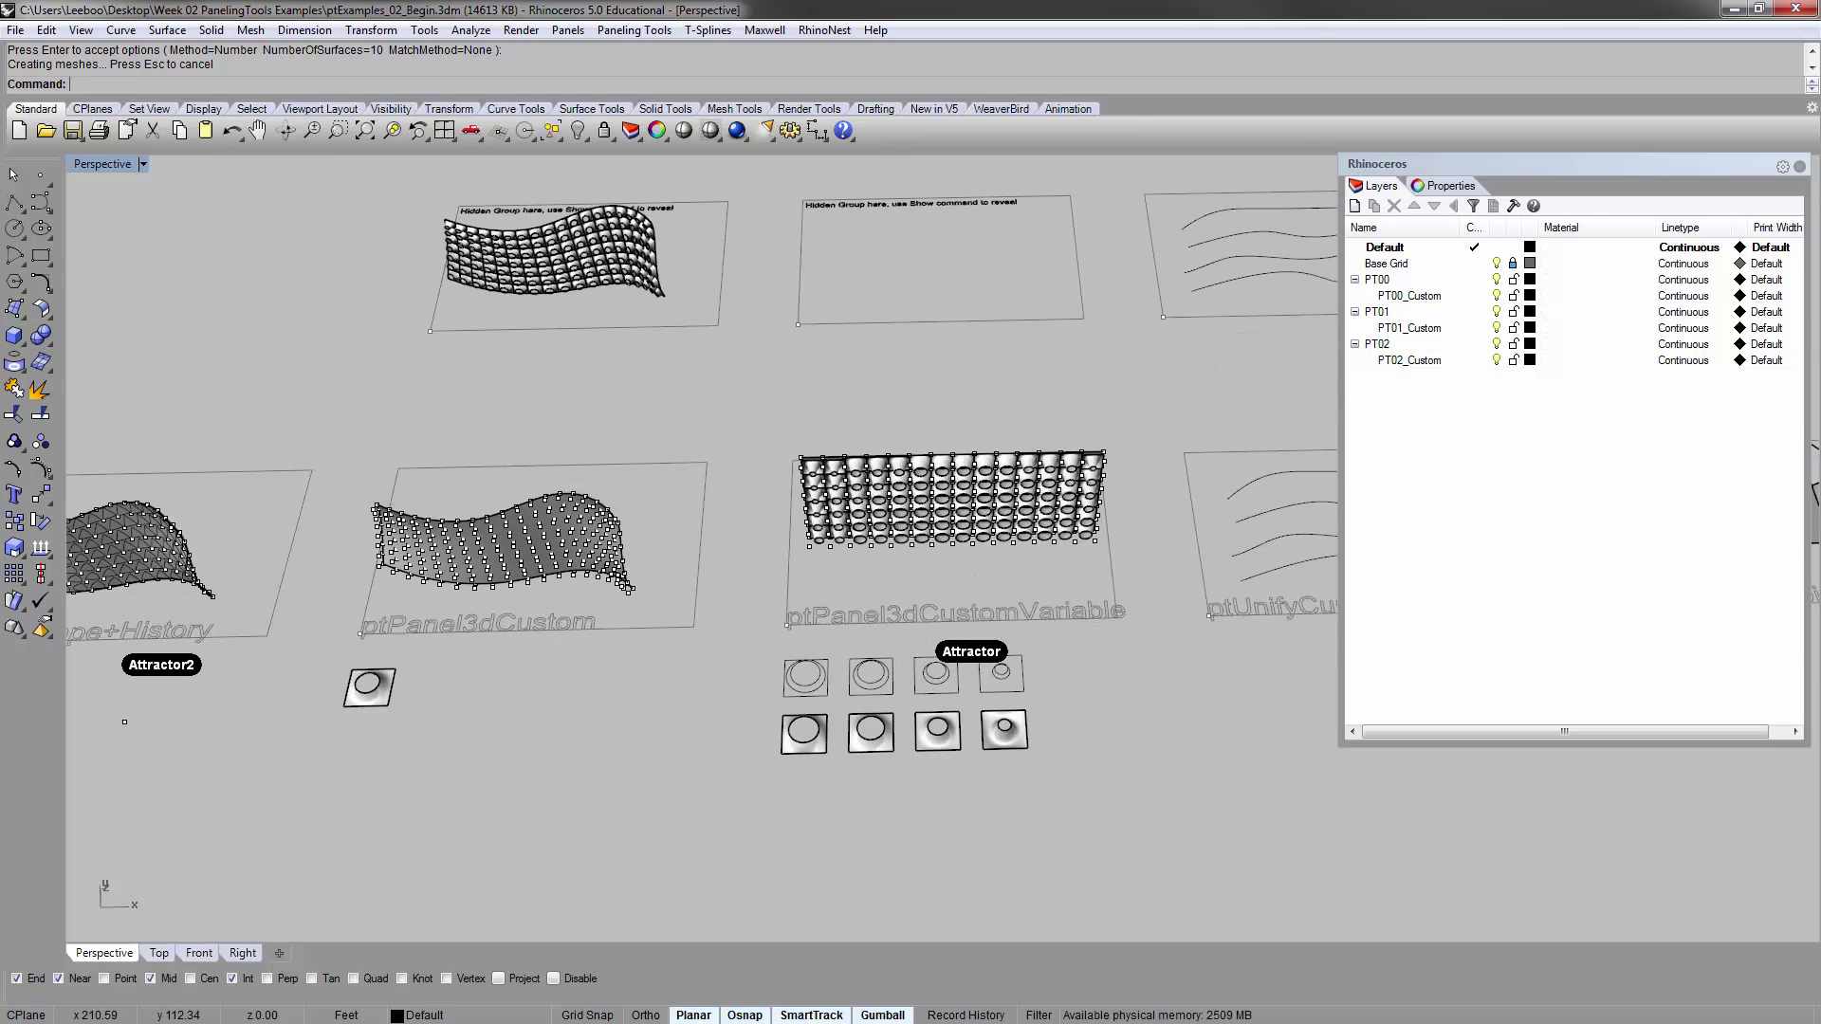